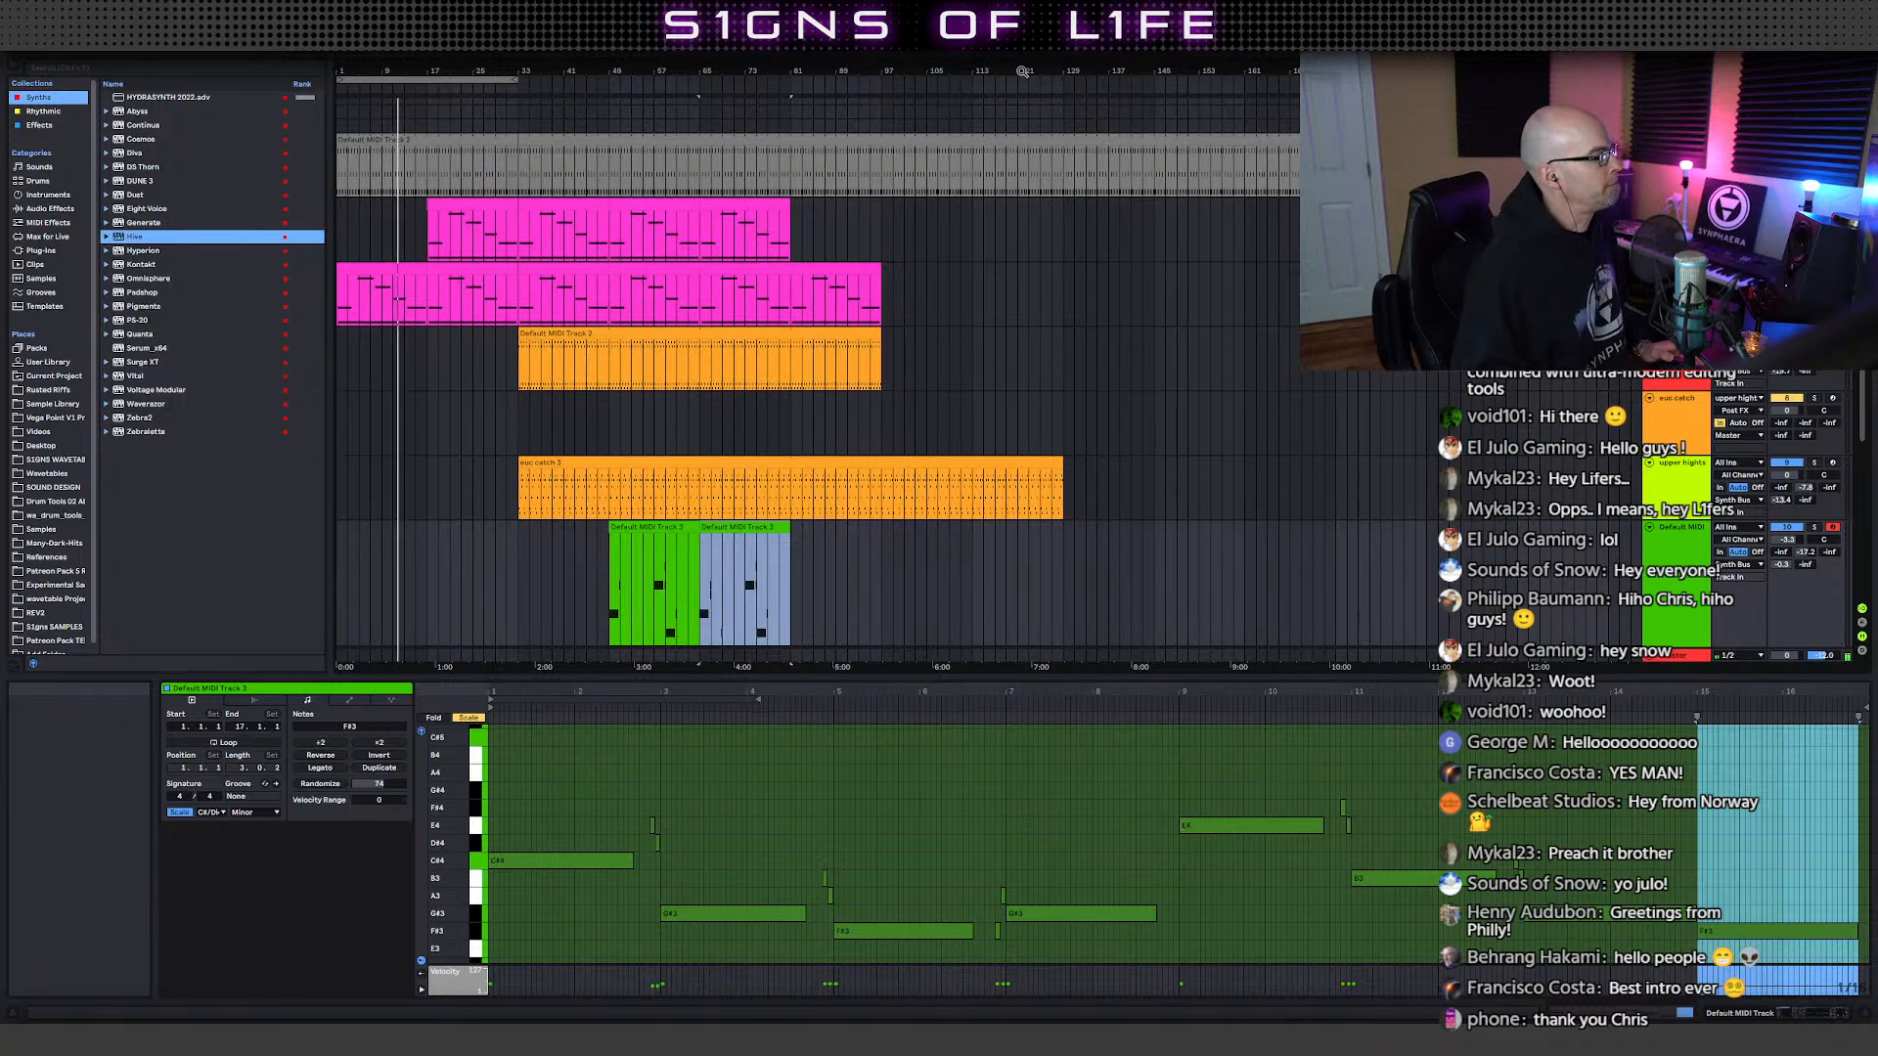
- Extend the arrangement loop to bar 97 and lower the volume of the upper nights track
left_click_drag(513, 81, 881, 171)
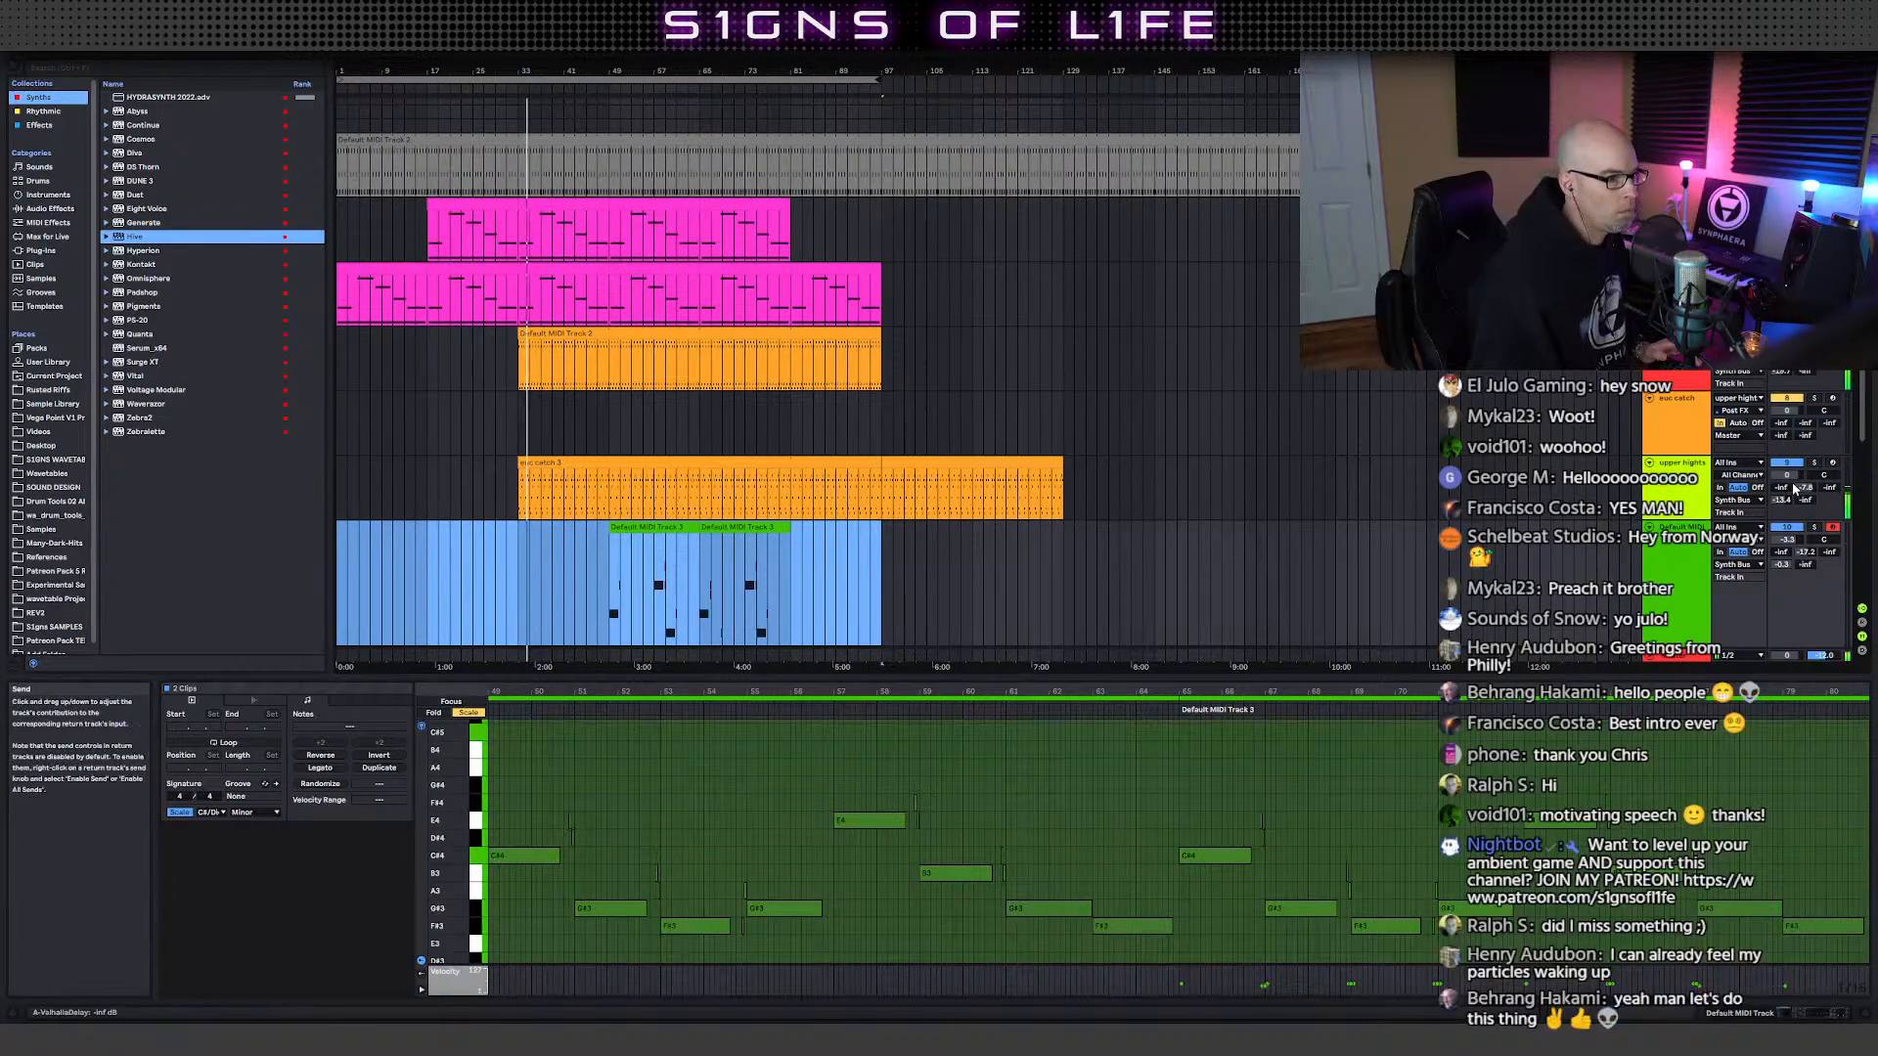
left_click_drag(1787, 474, 1787, 488)
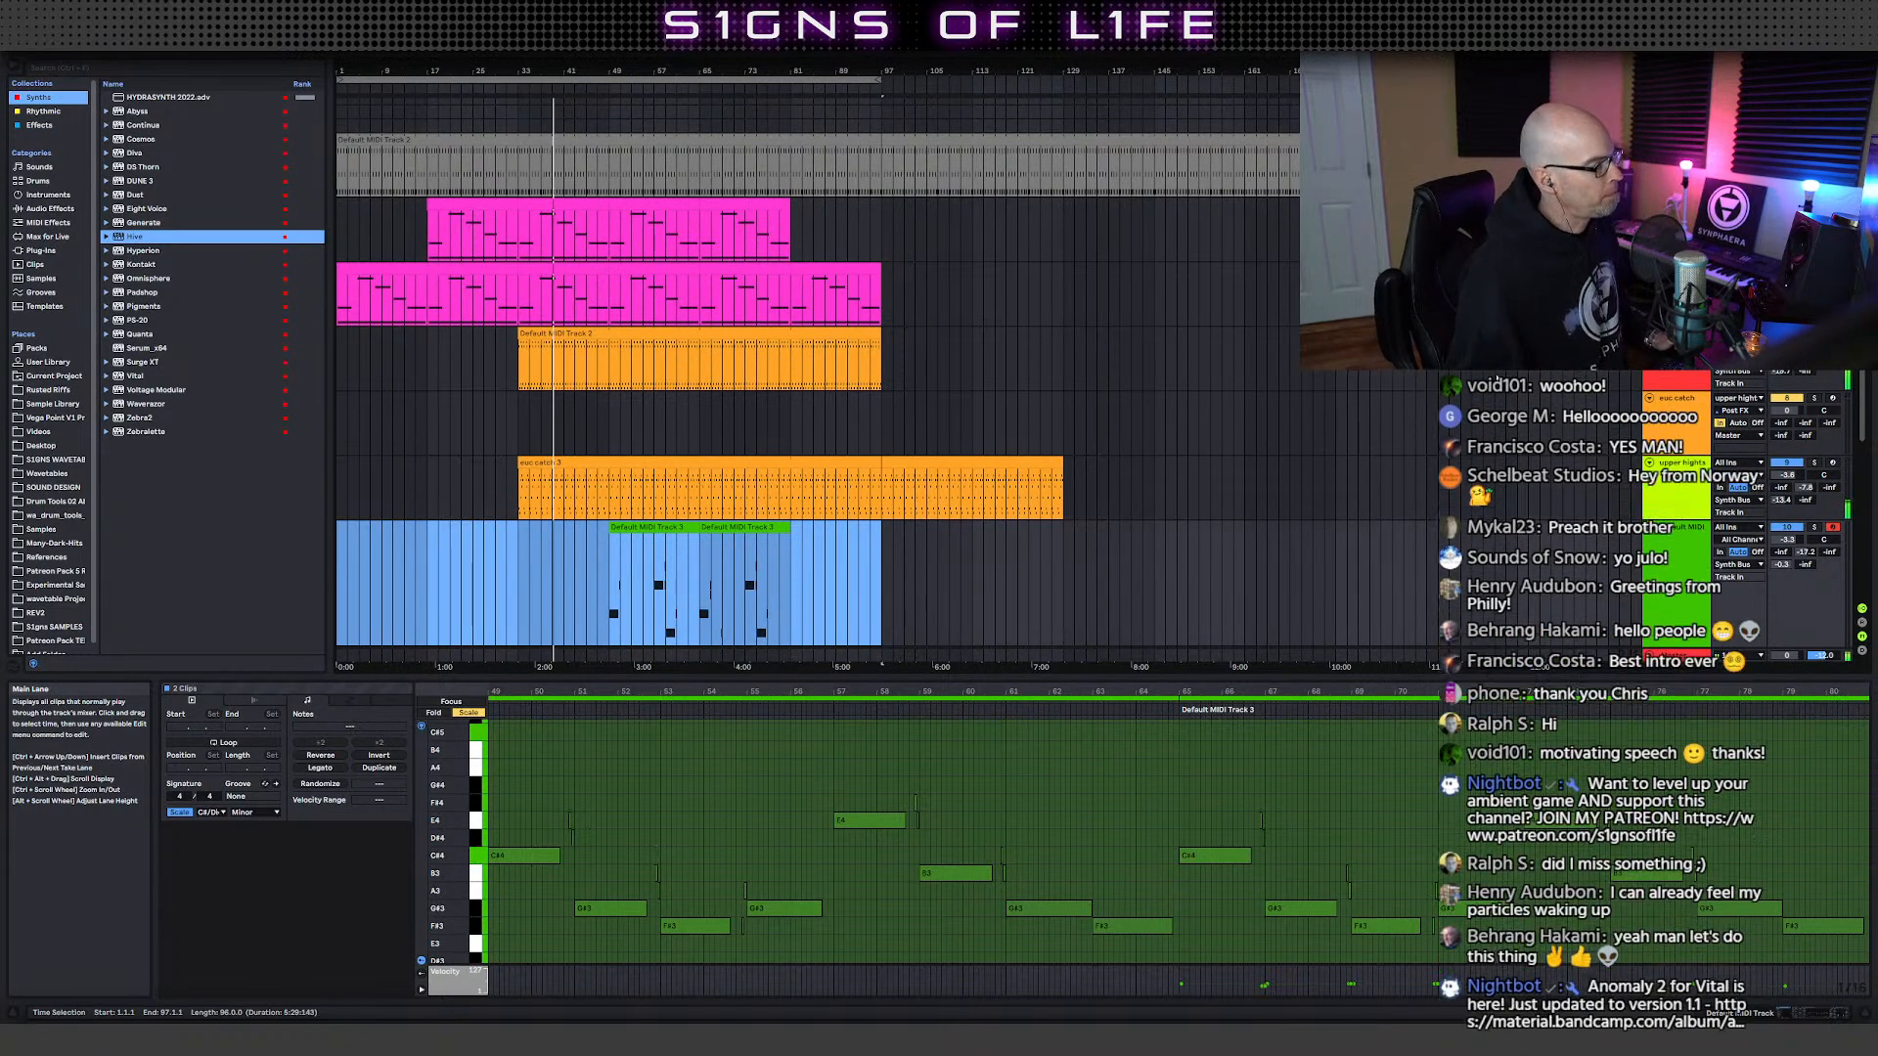
- Check the session mixer, and set the arrangement loop to run from bar 33 to bar 81
key("Tab")
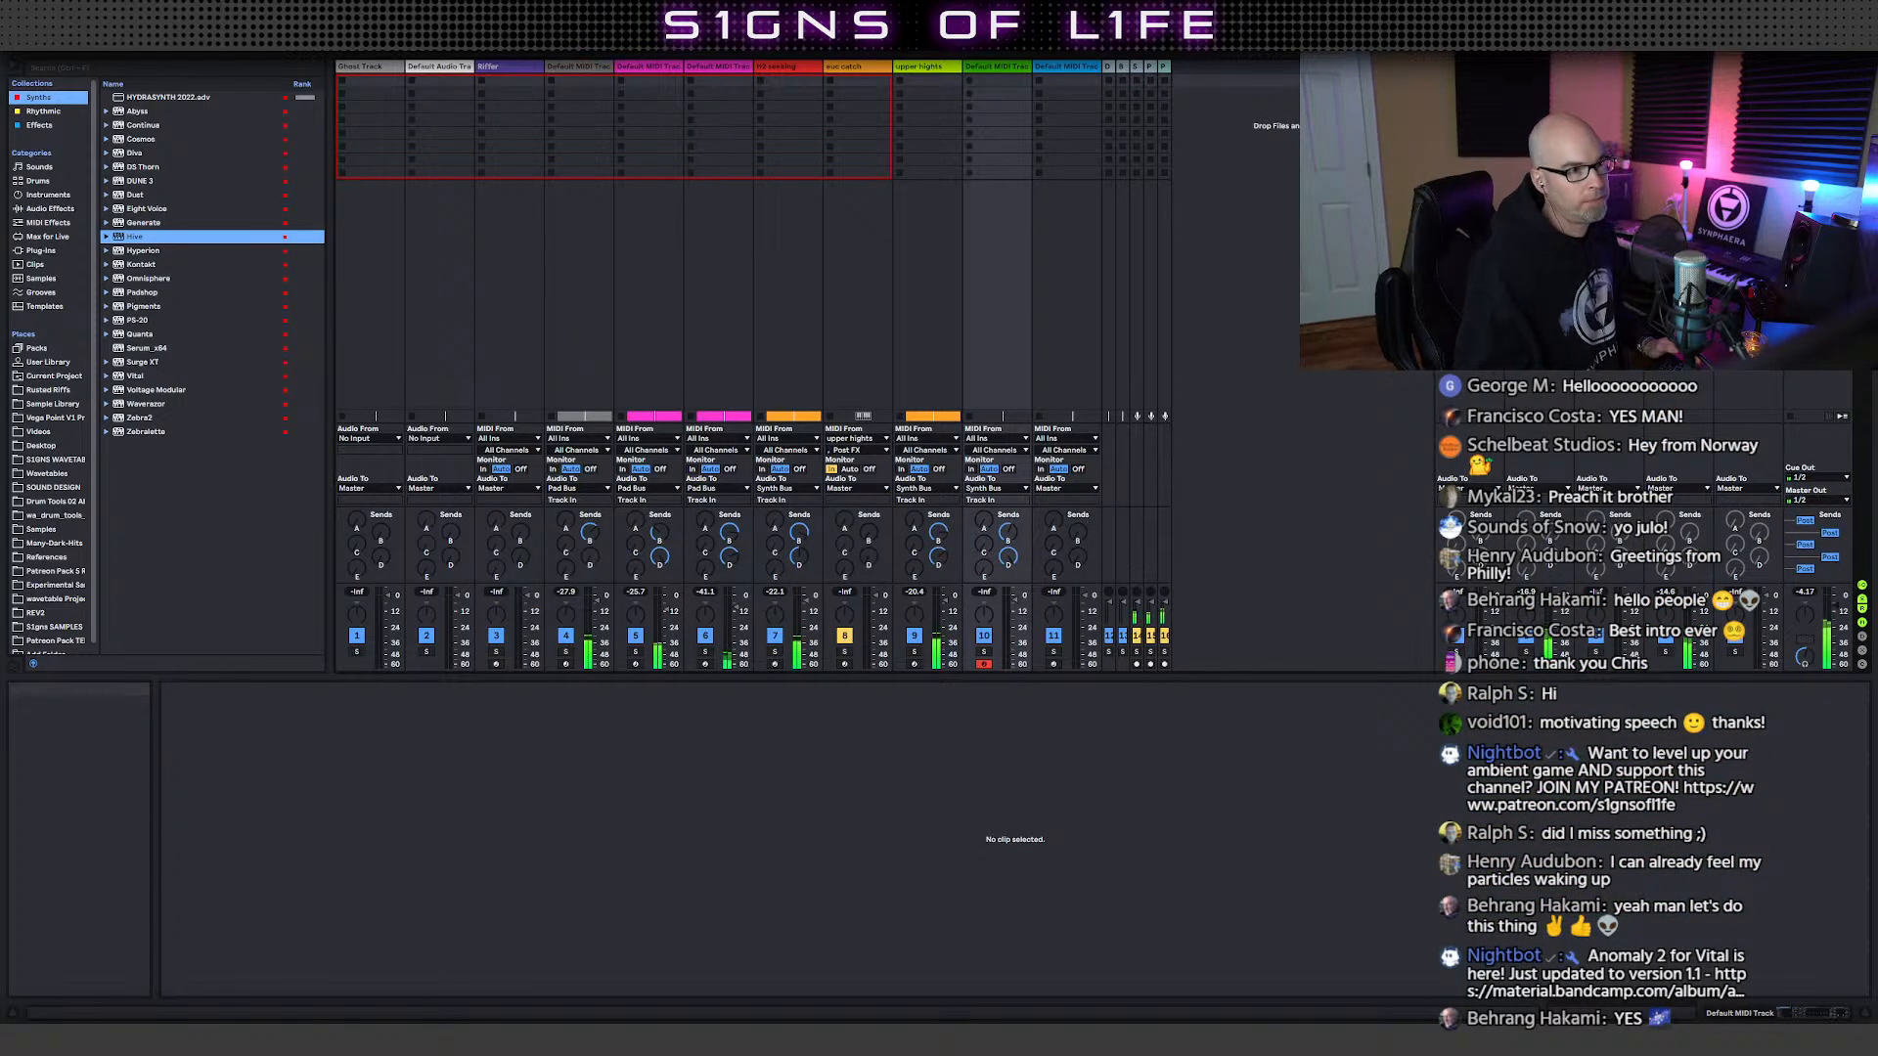
key("Tab")
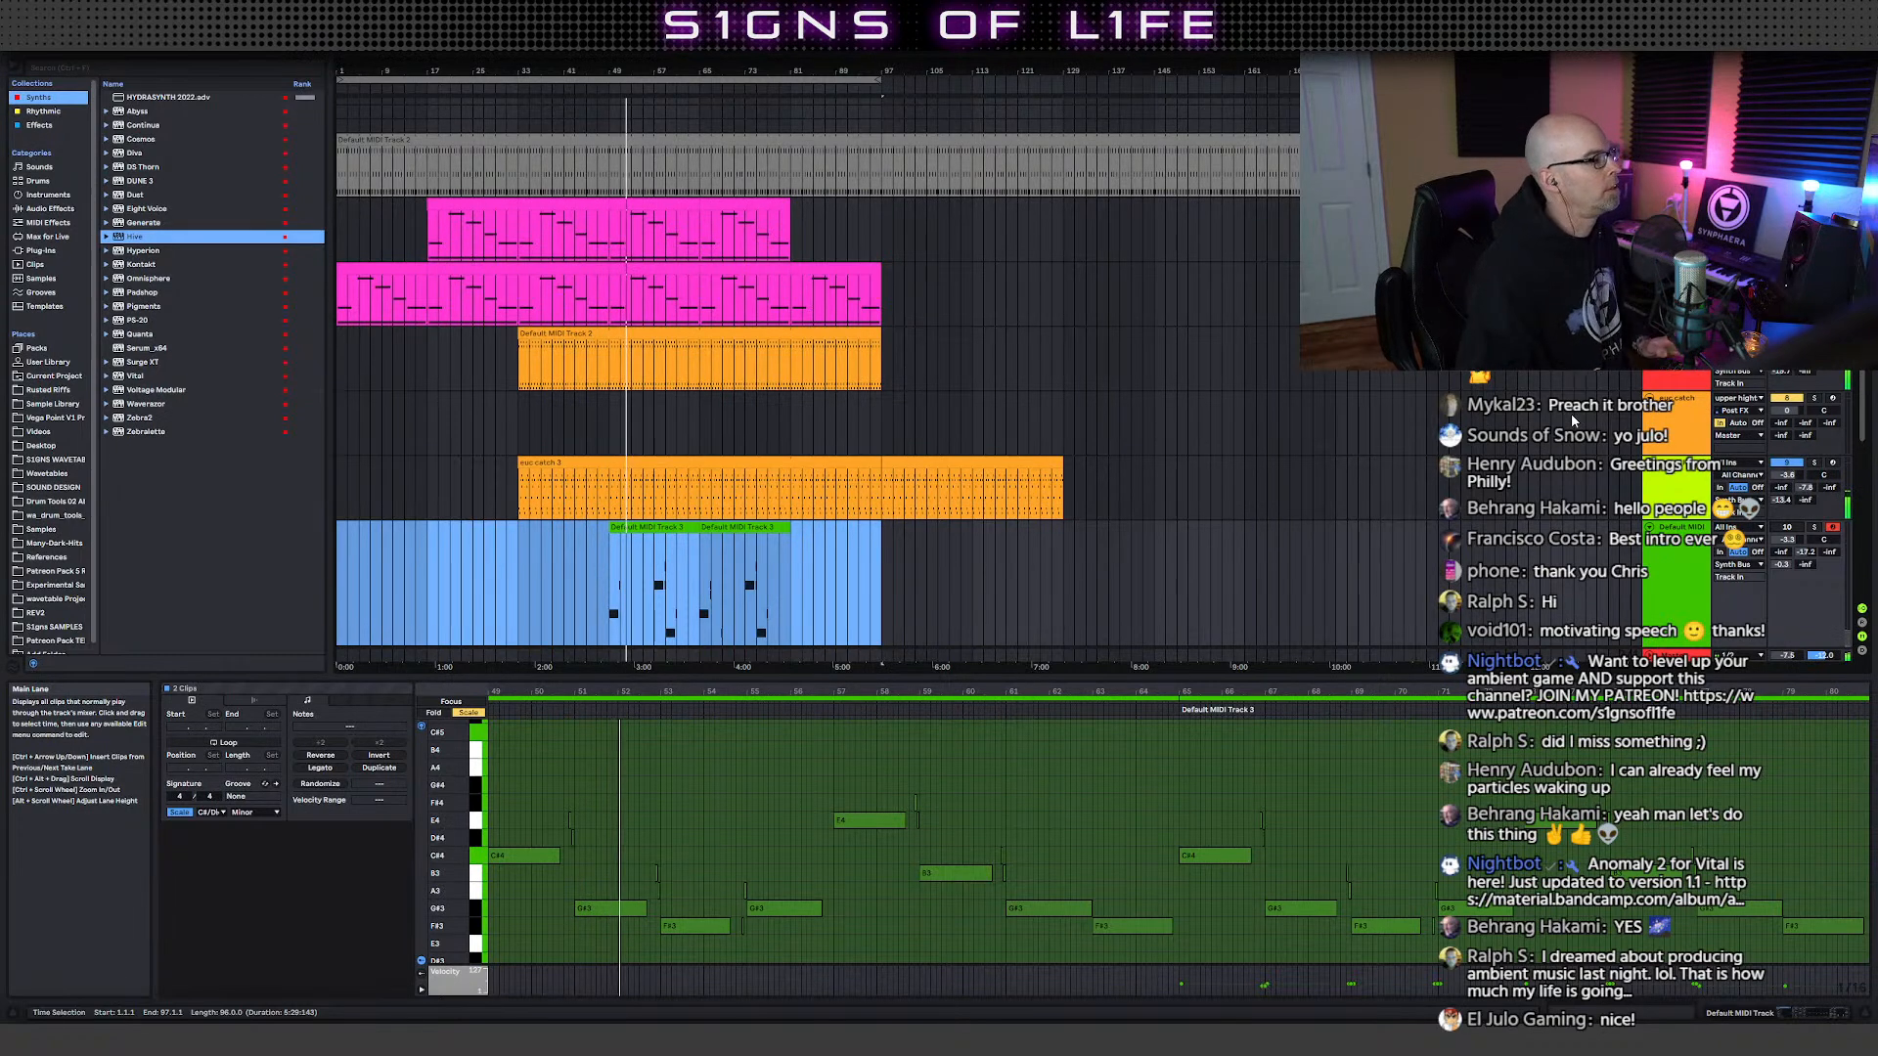
left_click_drag(356, 90, 515, 100)
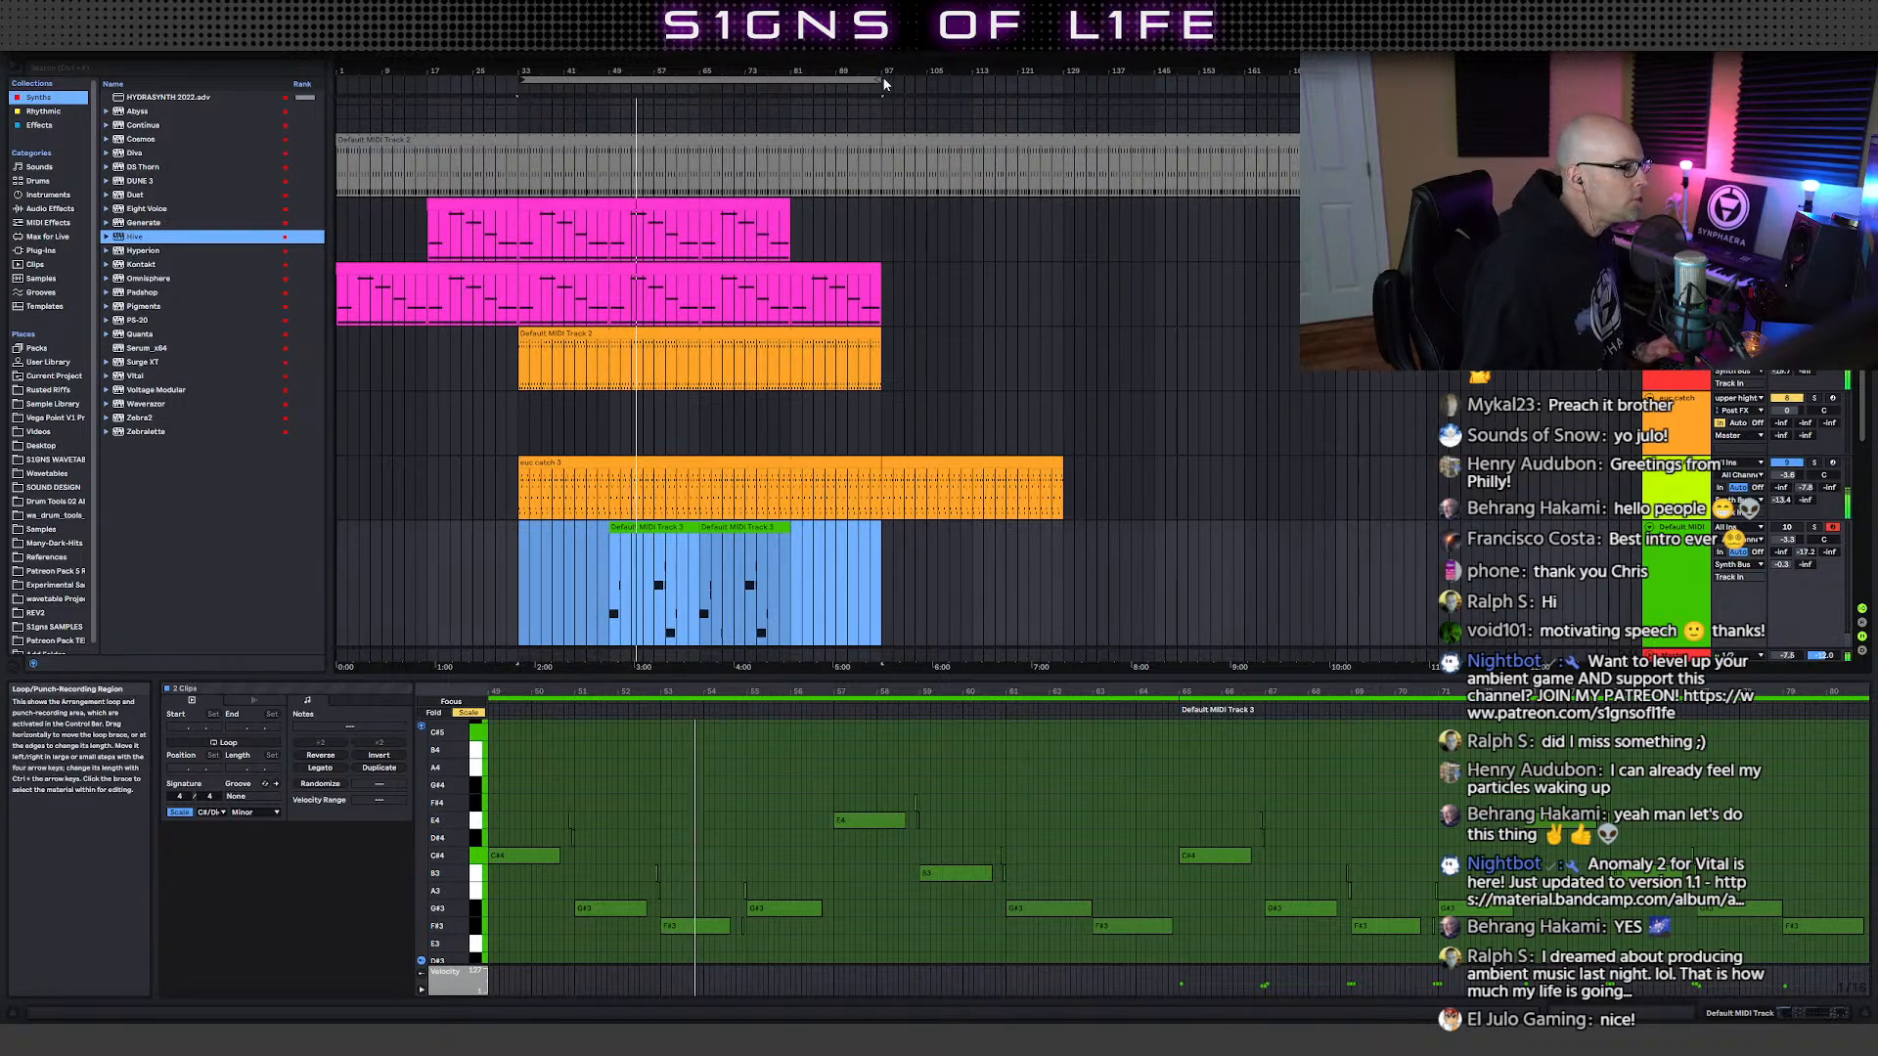
left_click_drag(884, 82, 790, 95)
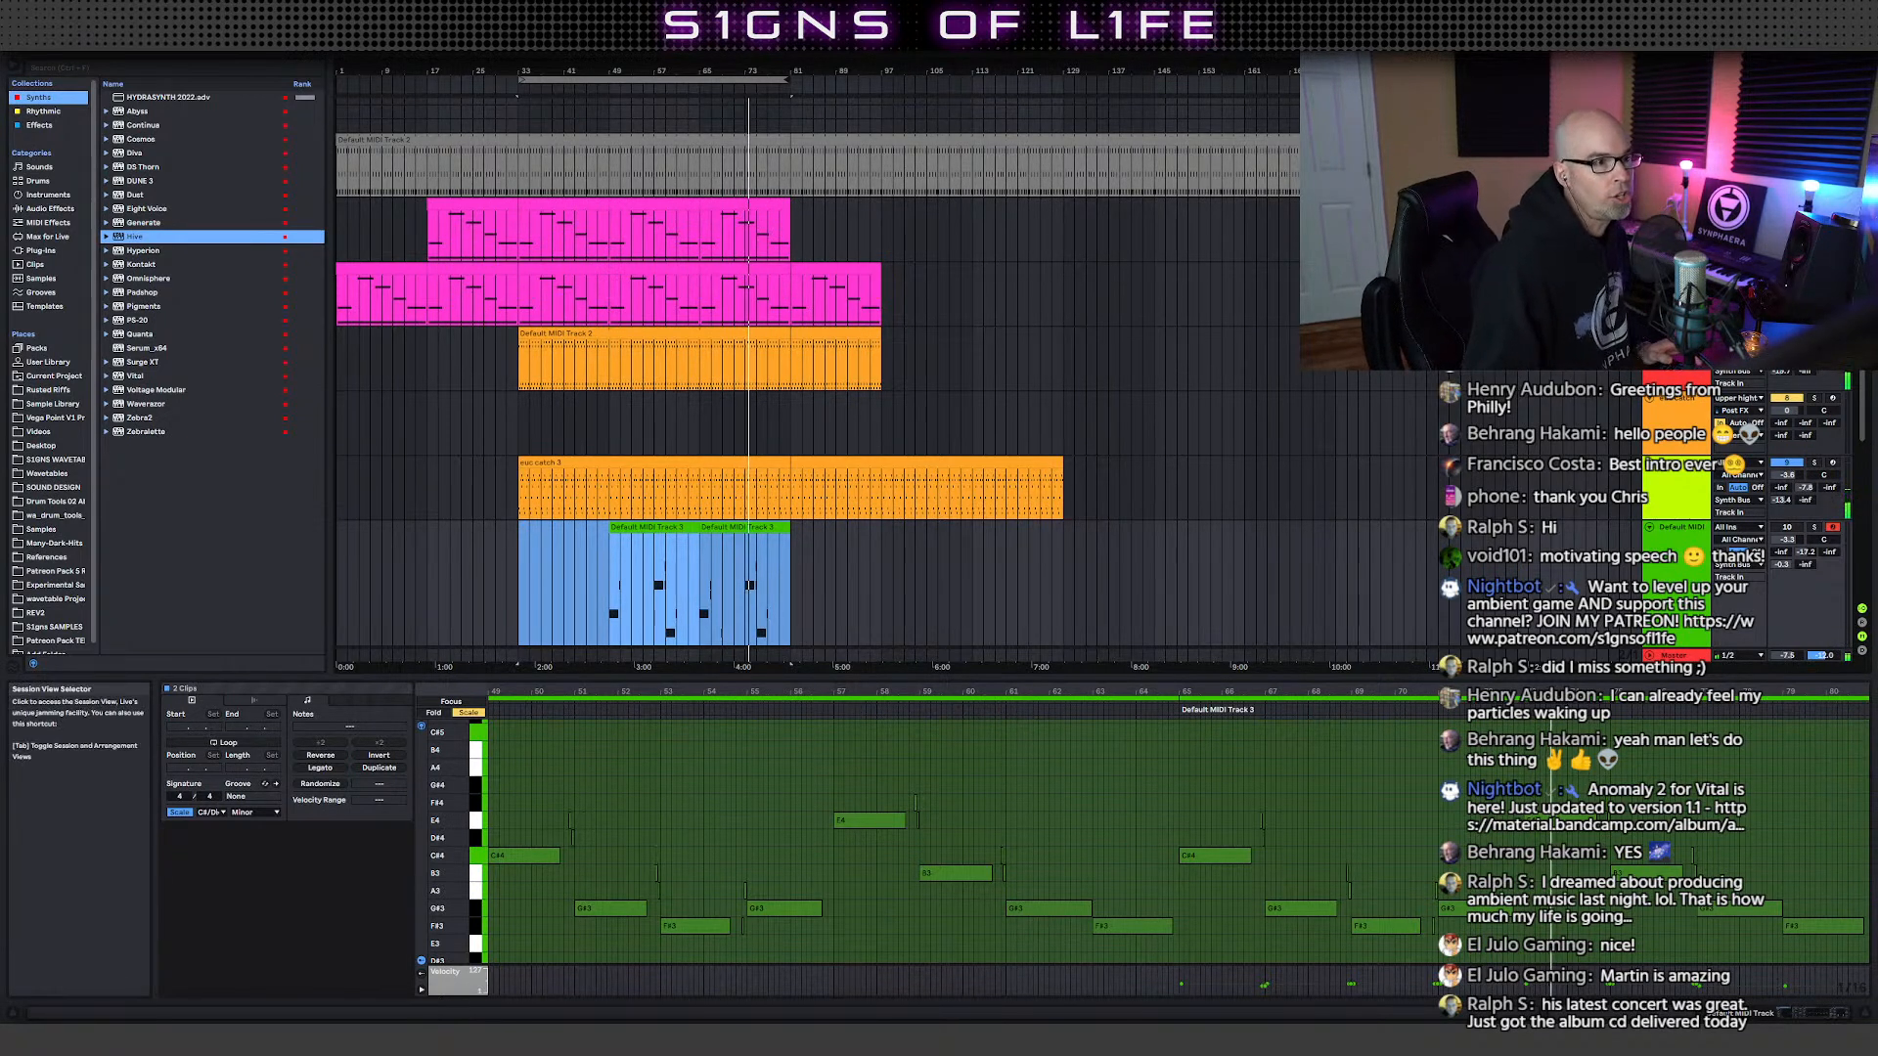
- Open the Timeless 3 delay on return track B, review its delay, feedback and mix controls, and close it
key("Tab")
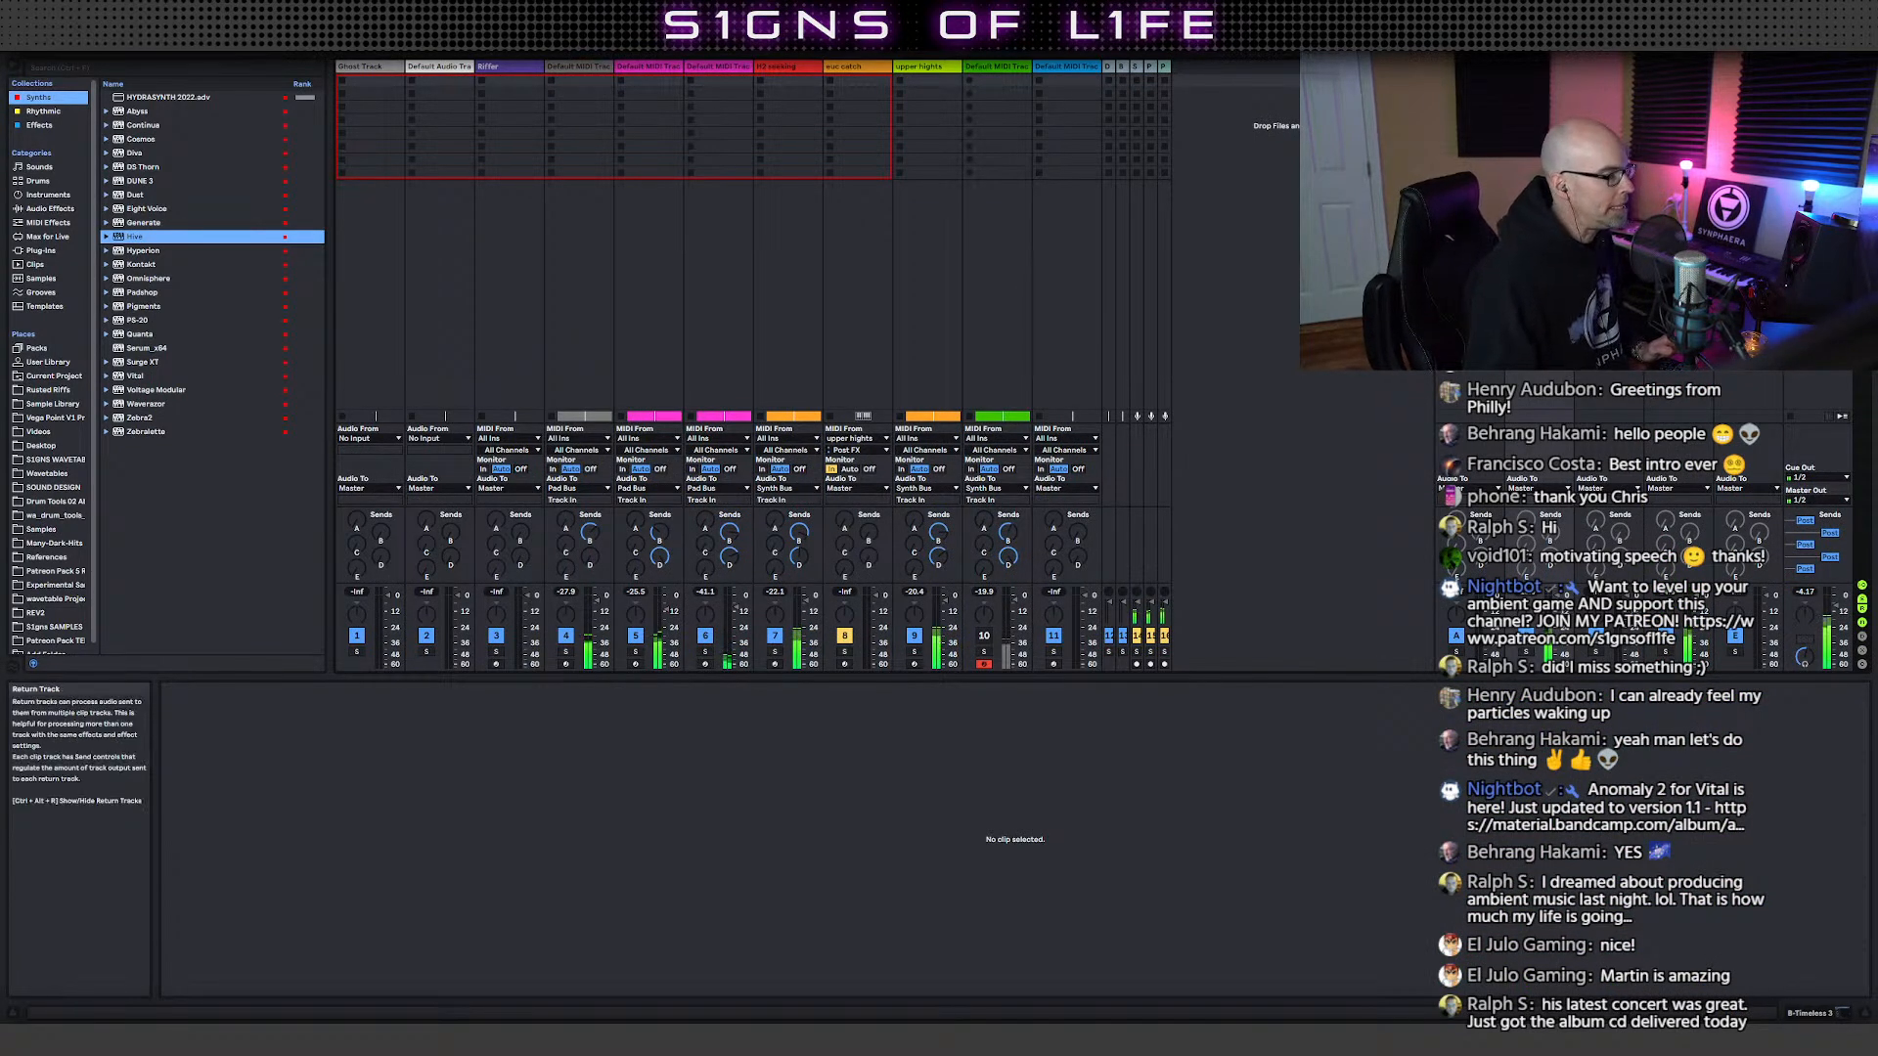
double_click(1534, 67)
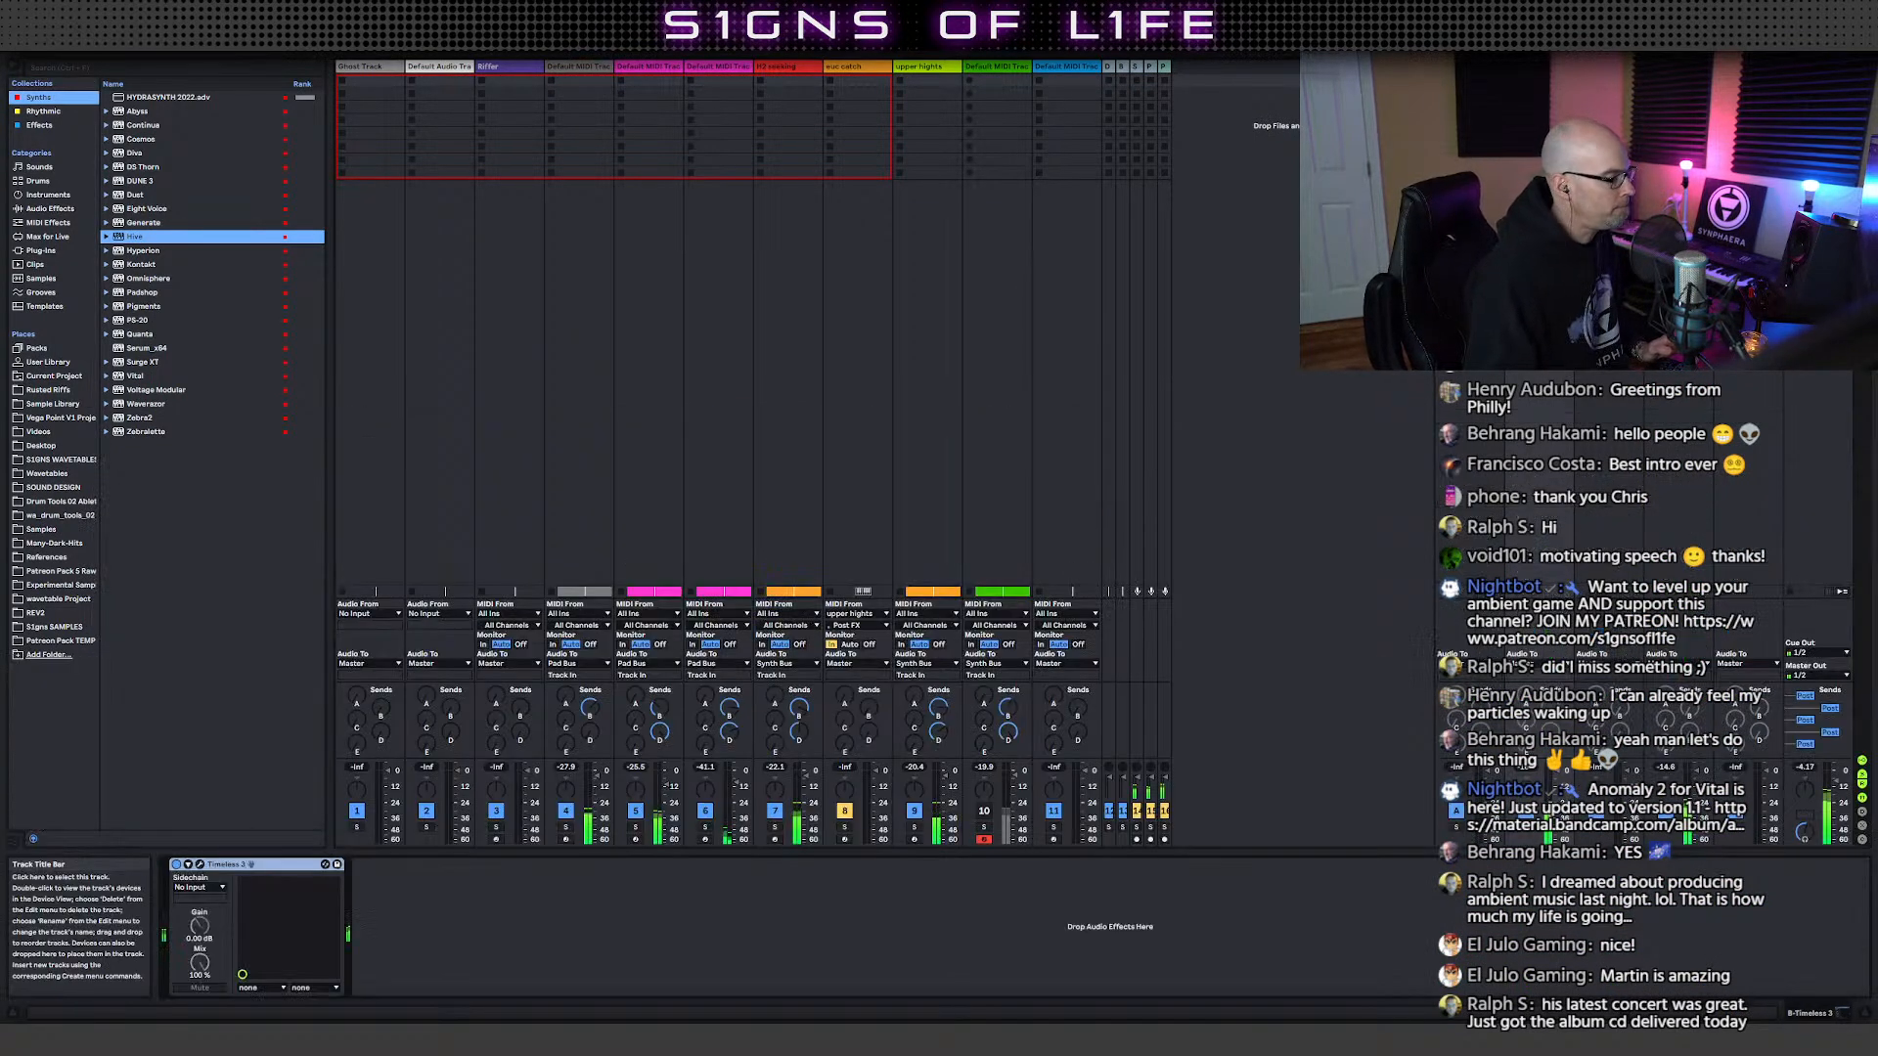
left_click(201, 865)
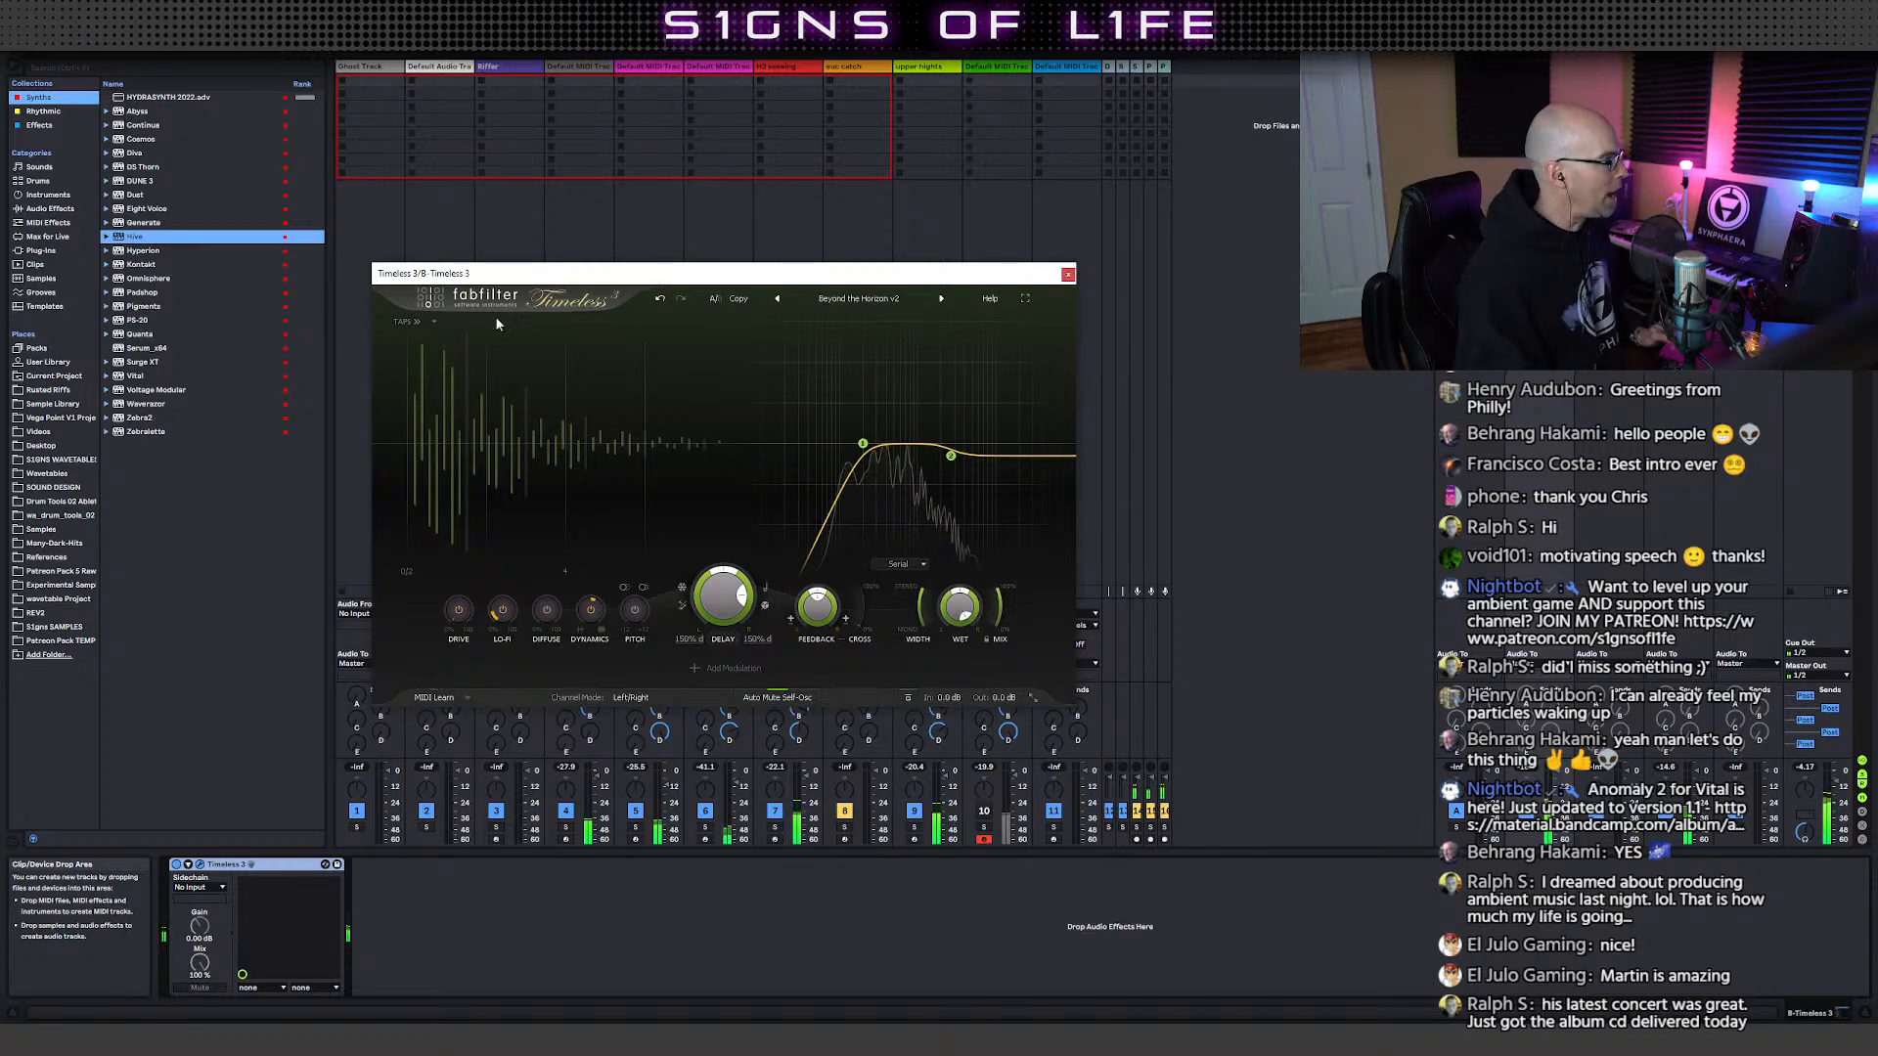
key("ctrl+alt+b")
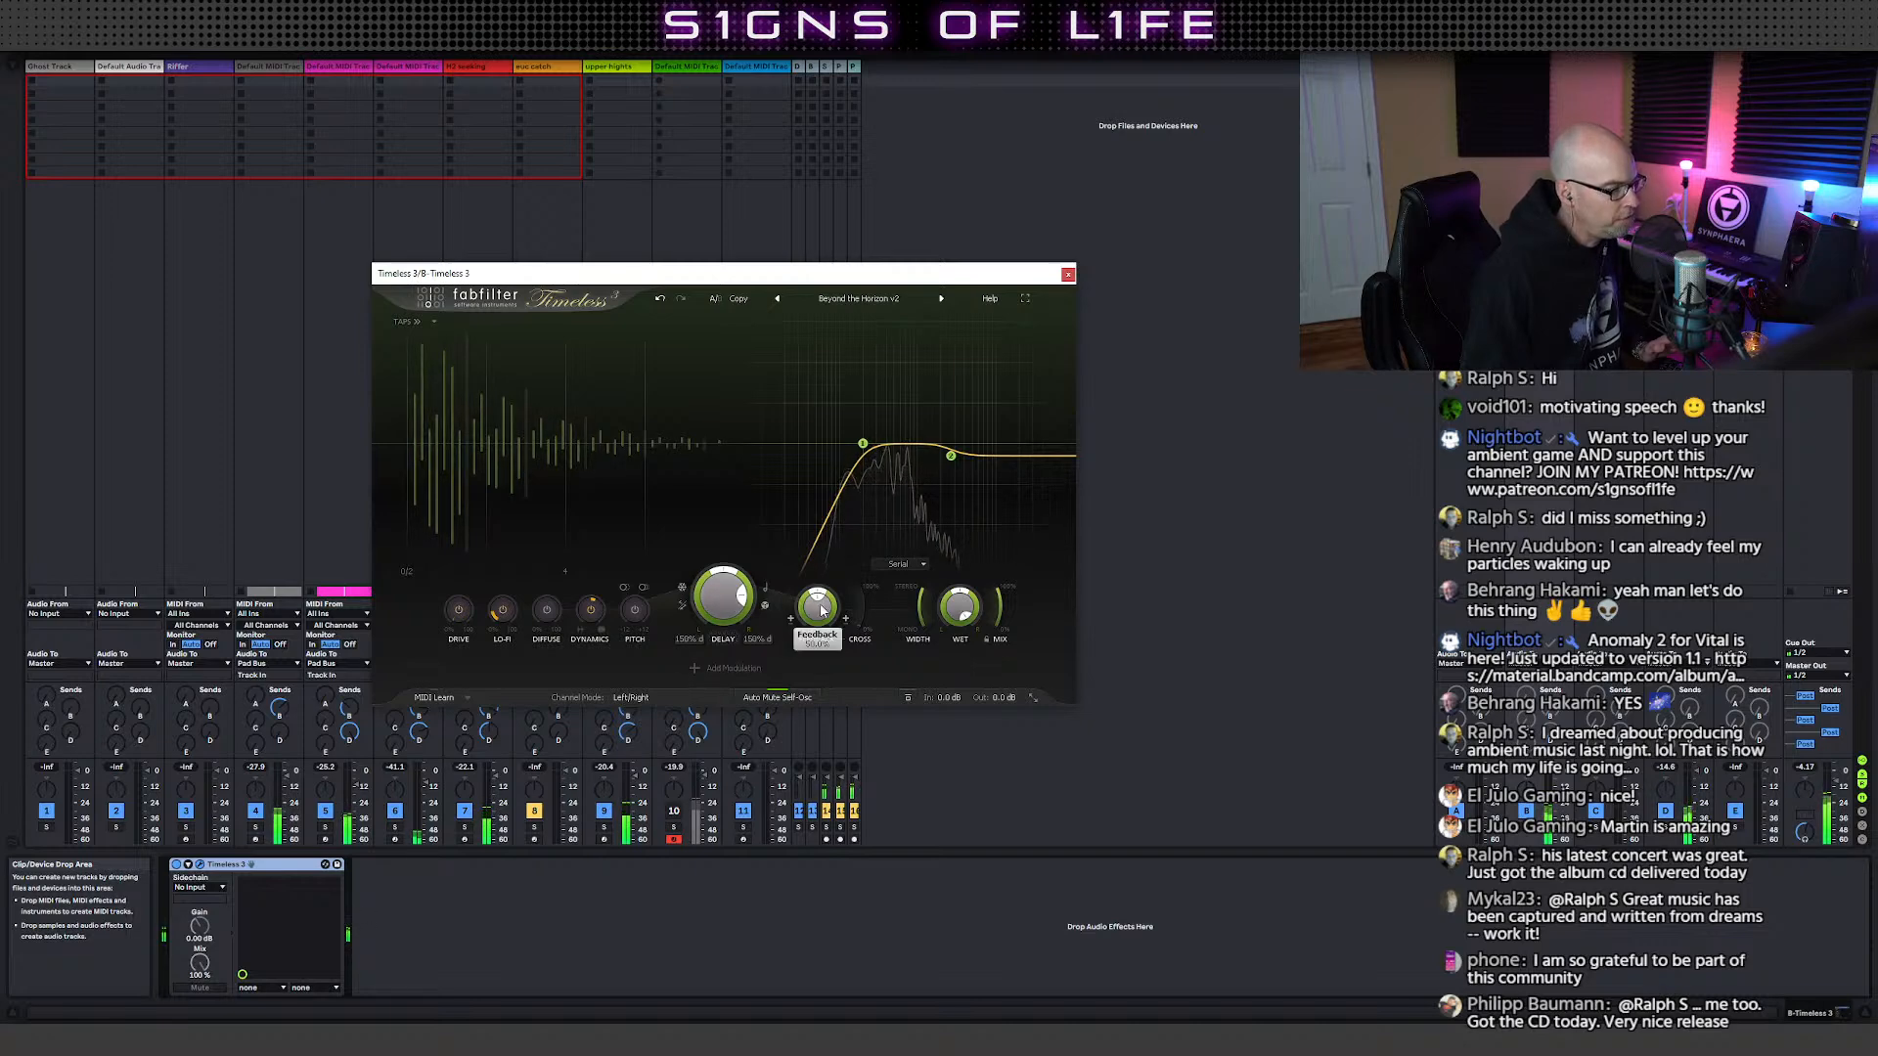
left_click(683, 609)
left_click(690, 613)
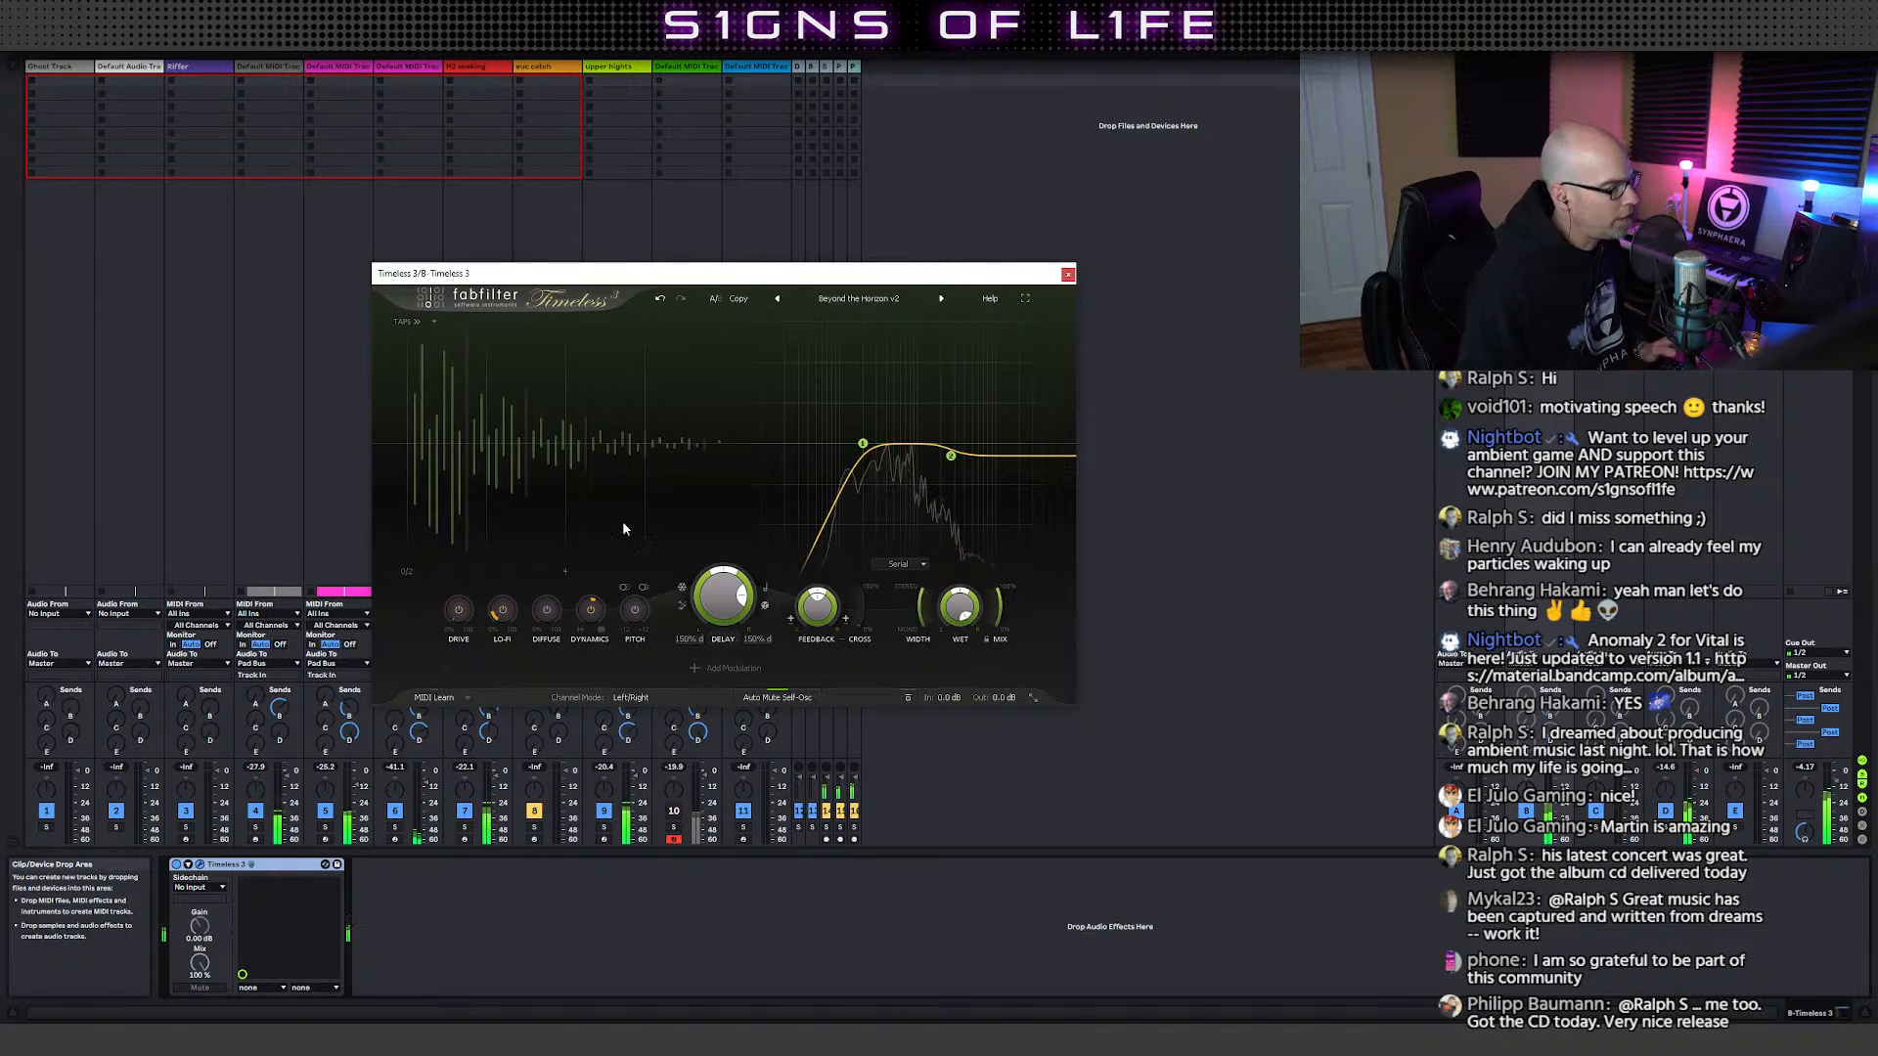
mouse_move(740, 604)
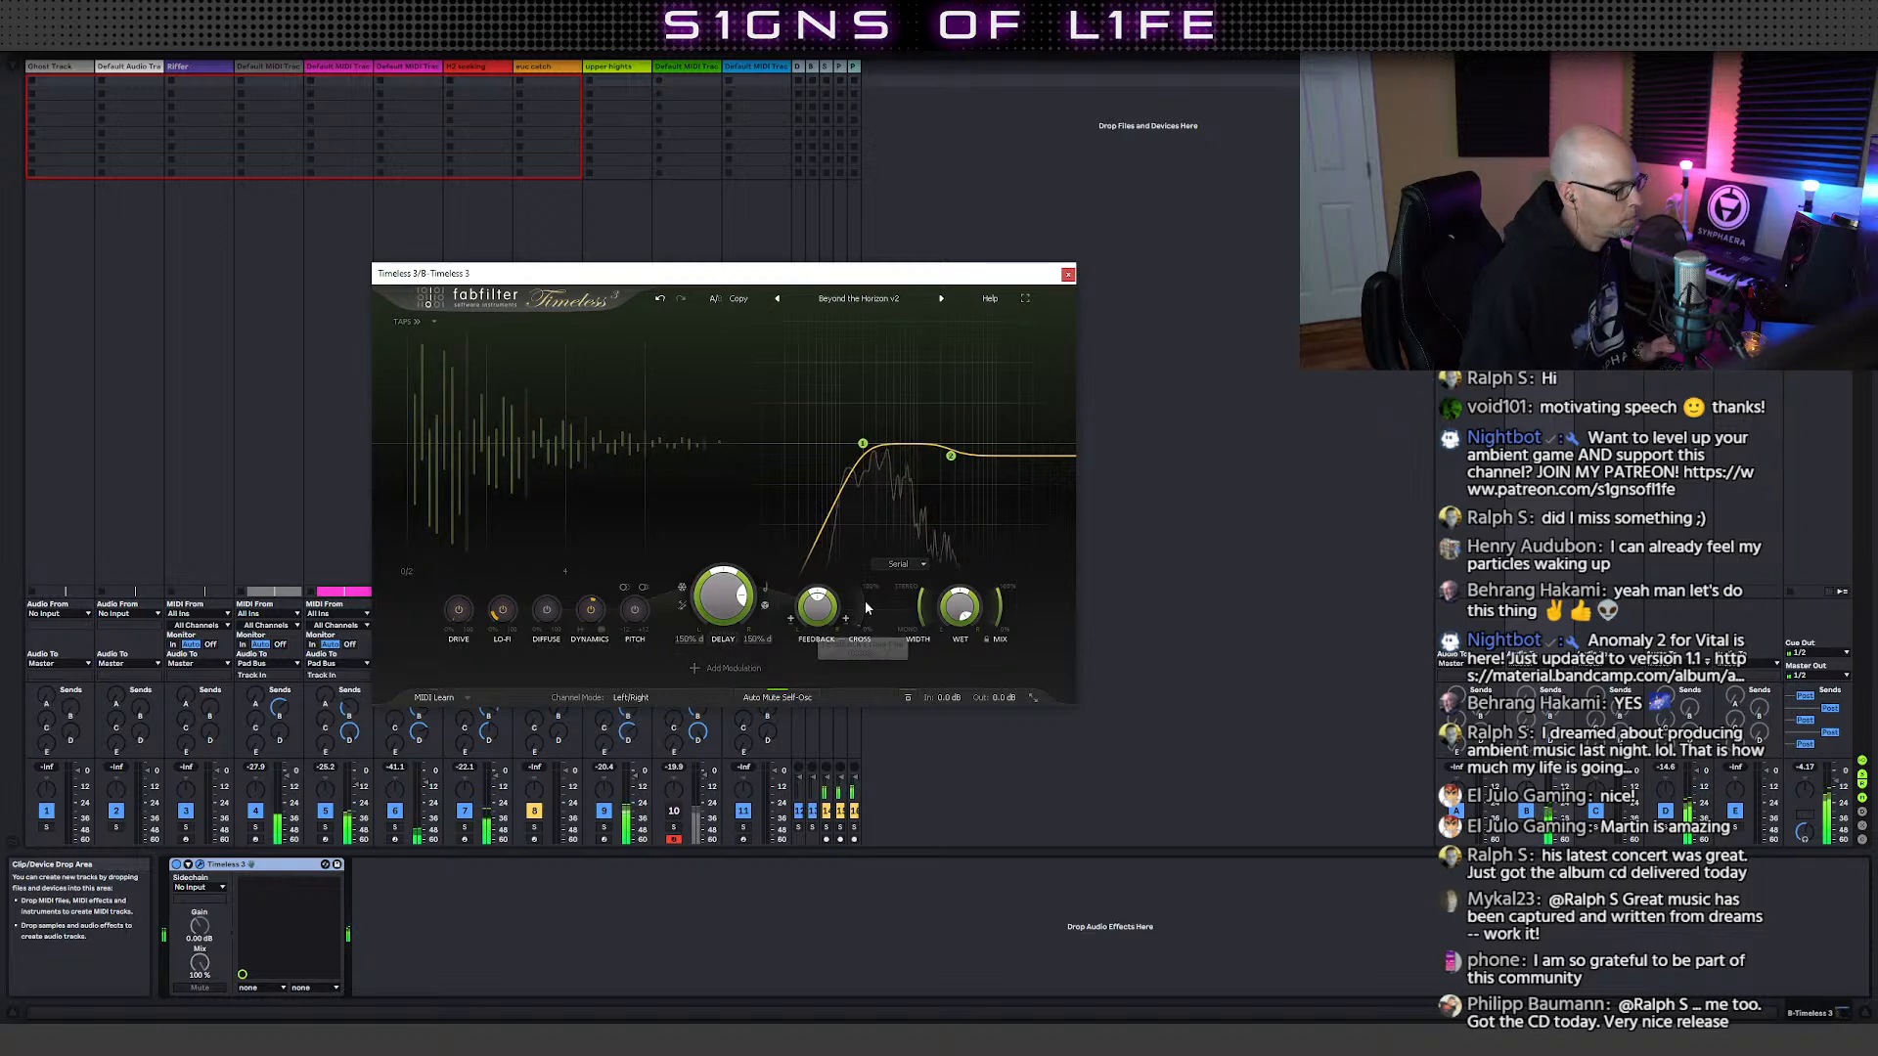
mouse_move(990, 626)
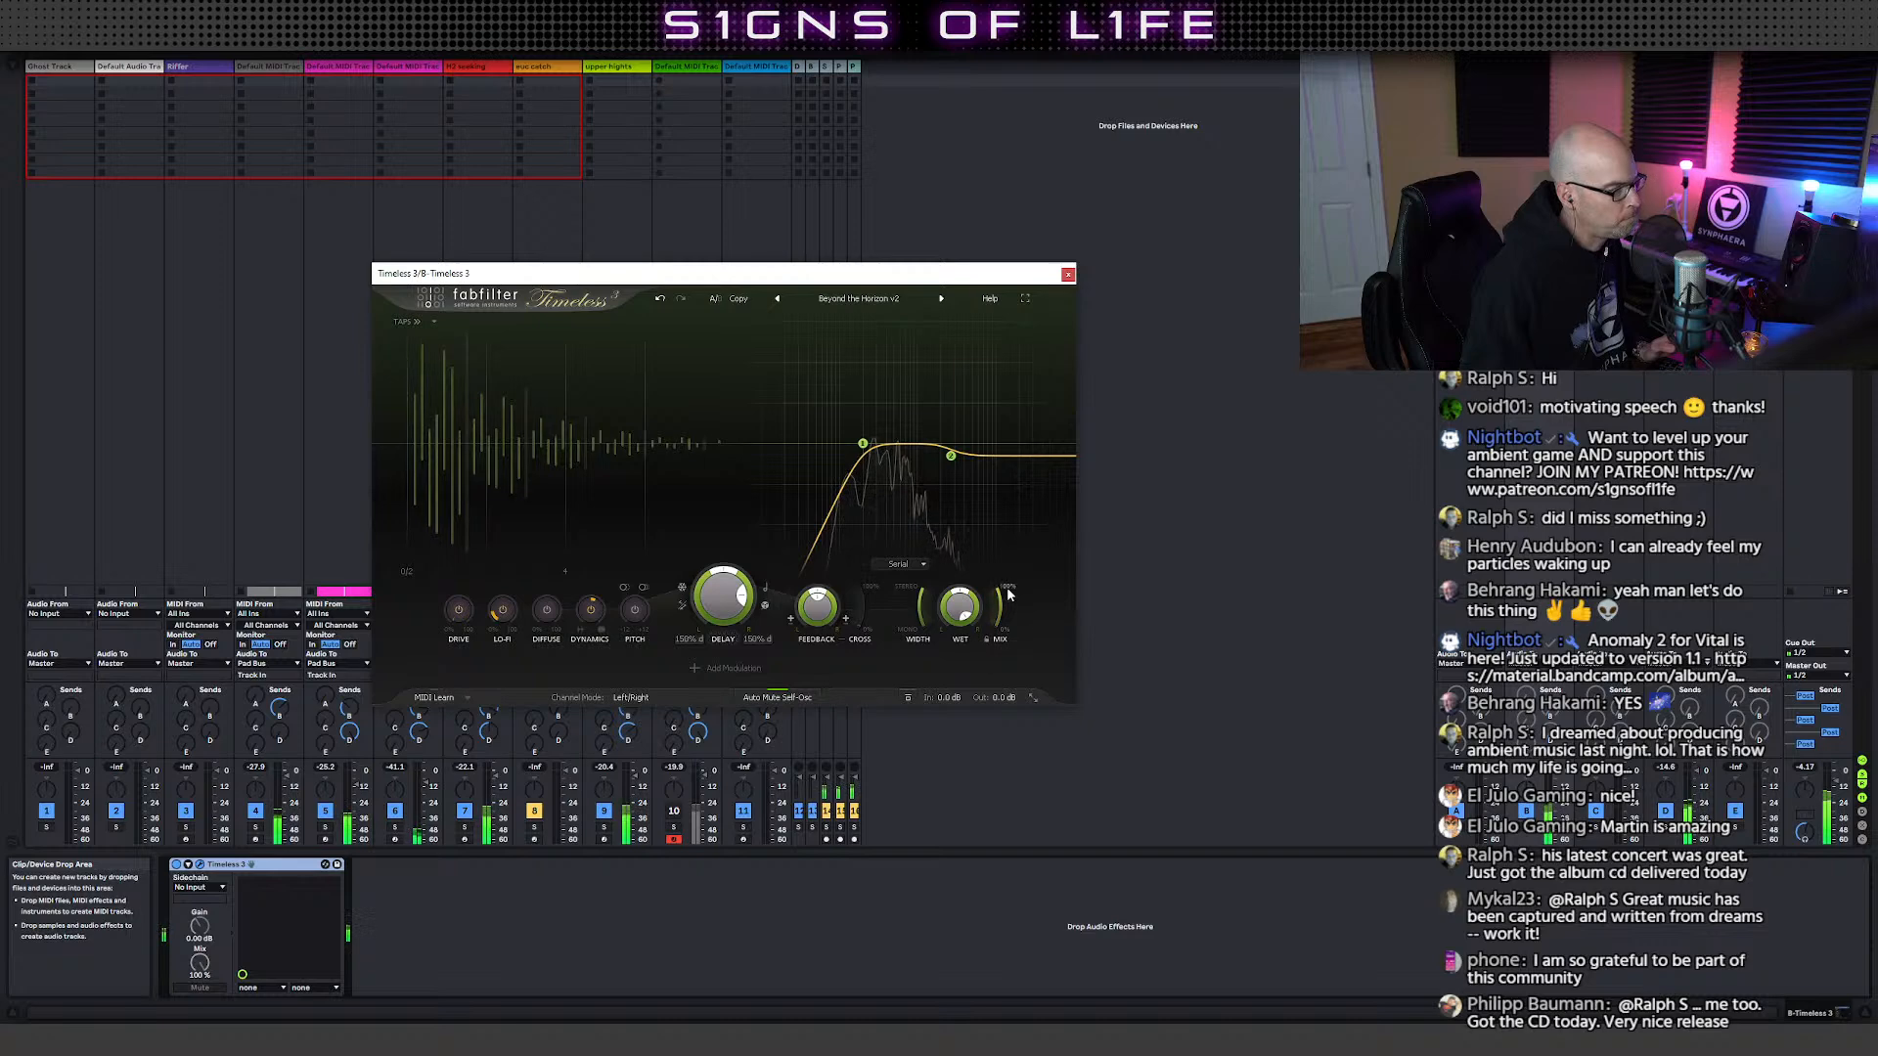
left_click(1069, 274)
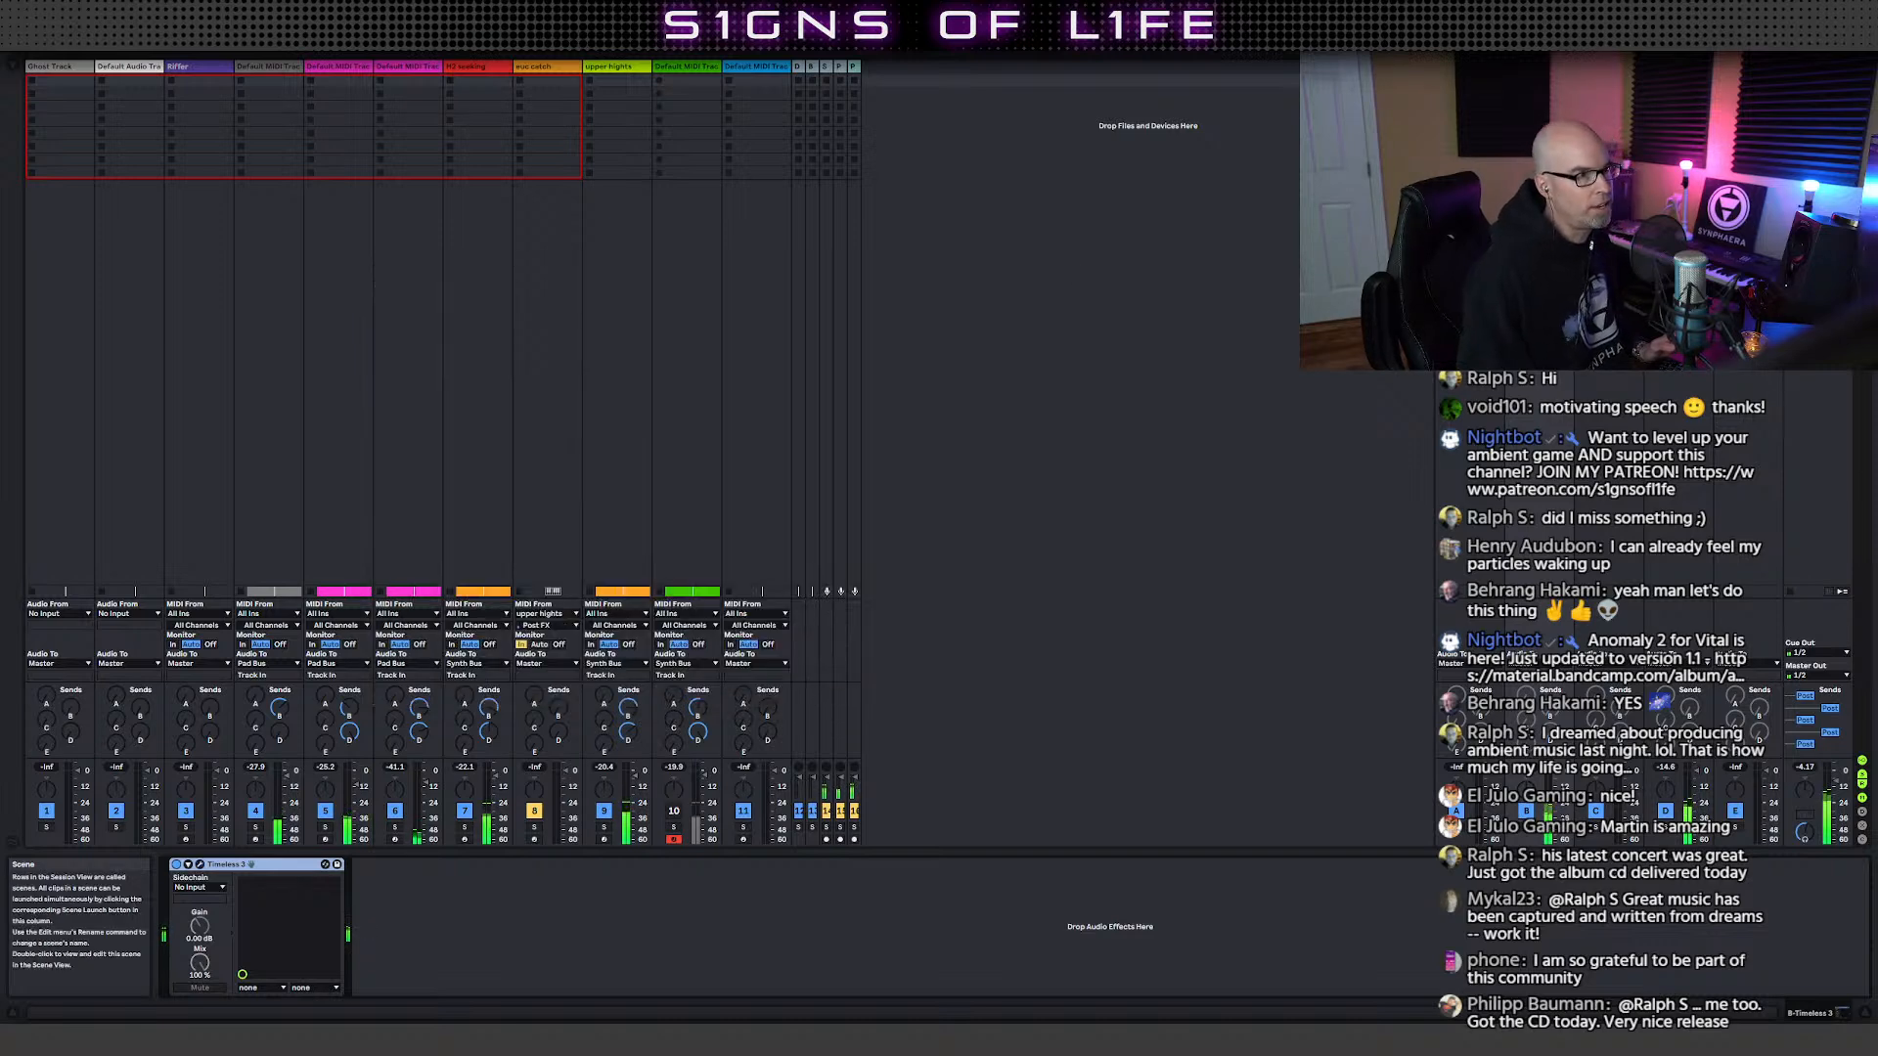
- Return to the arrangement and review the Hive synth settings on the upper nights track, closing the plug-in when done
left_click(1862, 65)
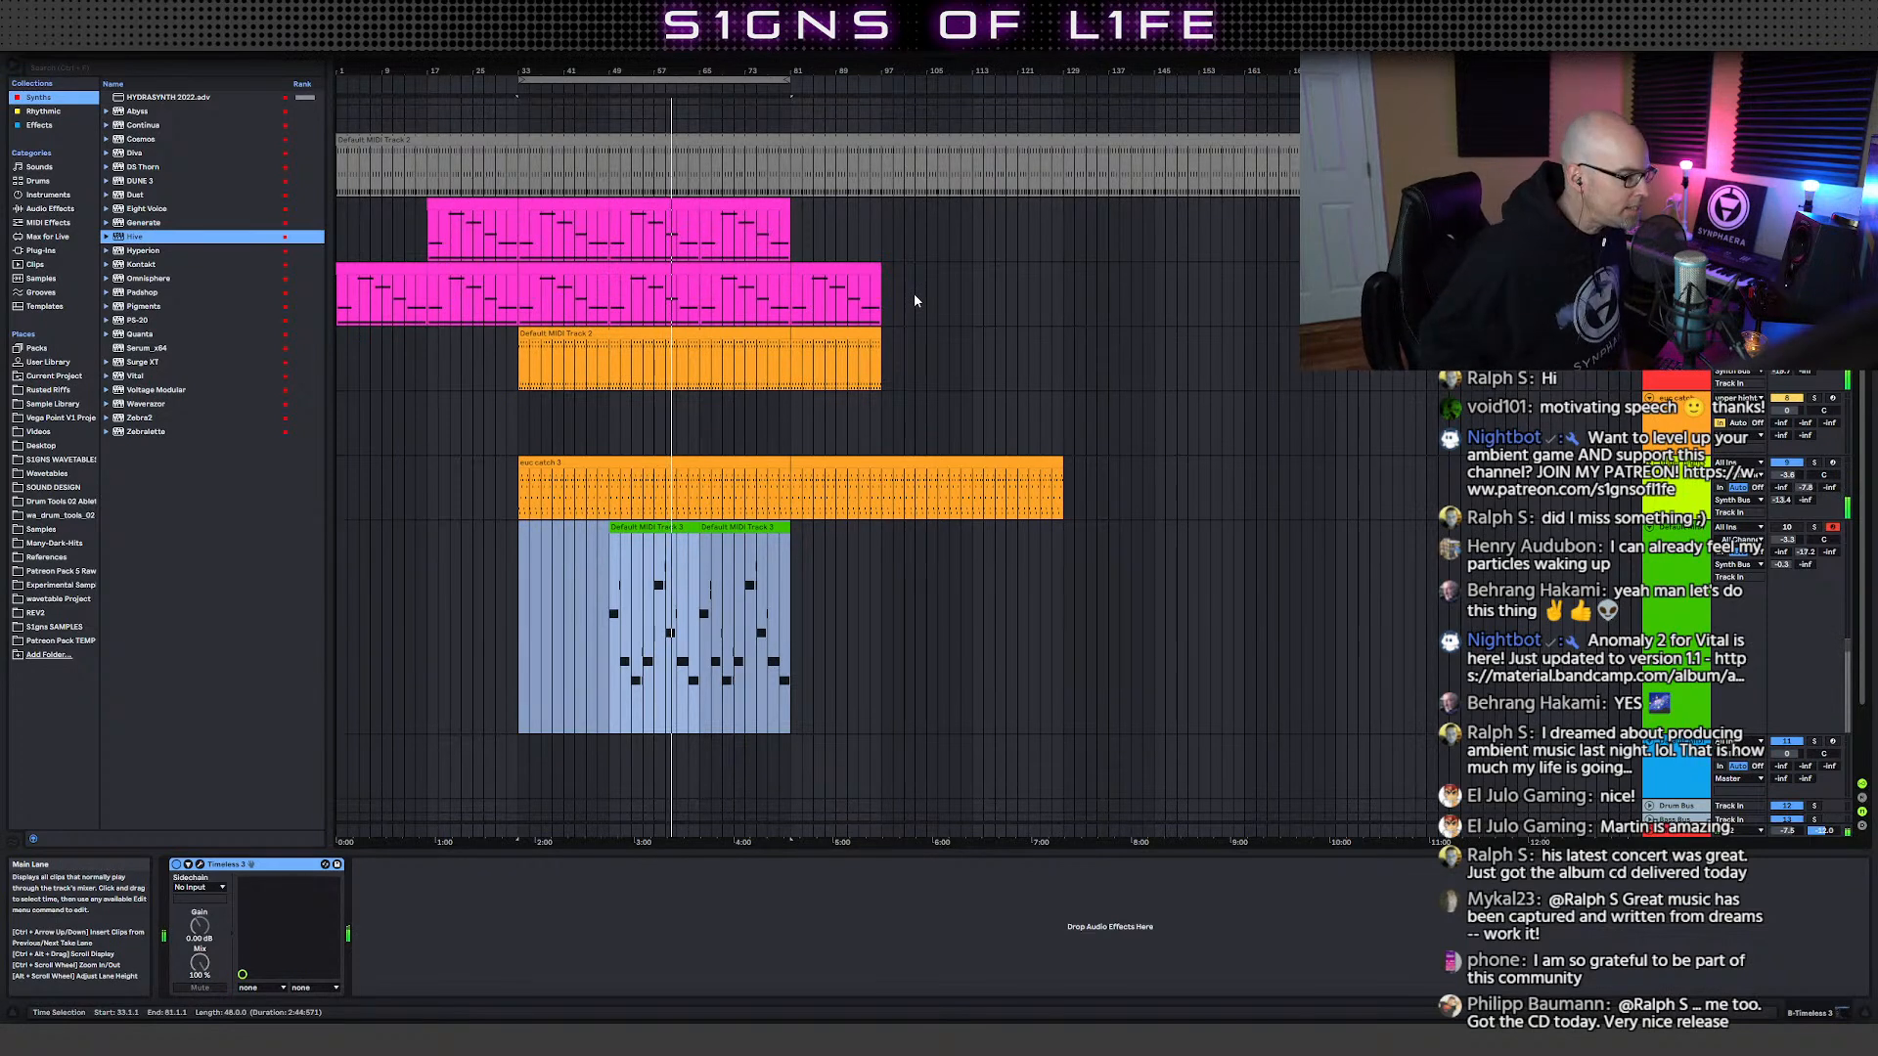
left_click(1682, 486)
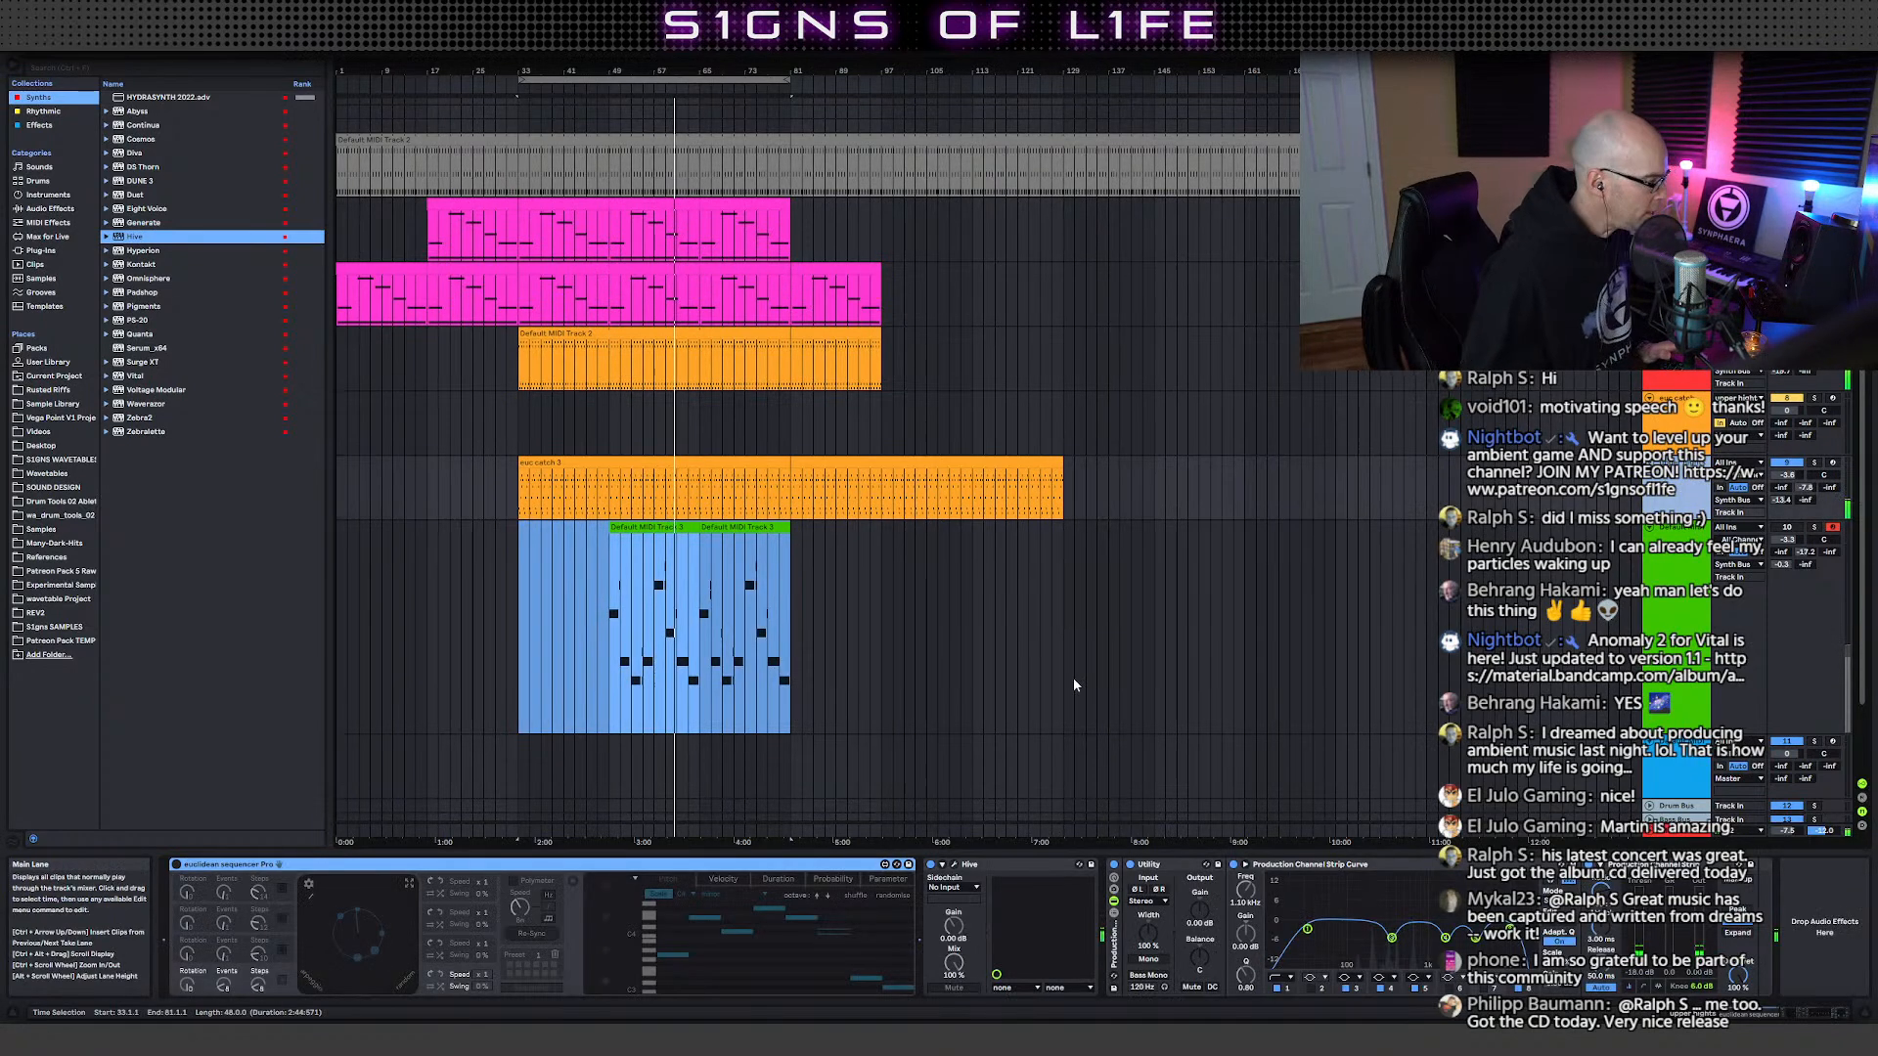
left_click(957, 868)
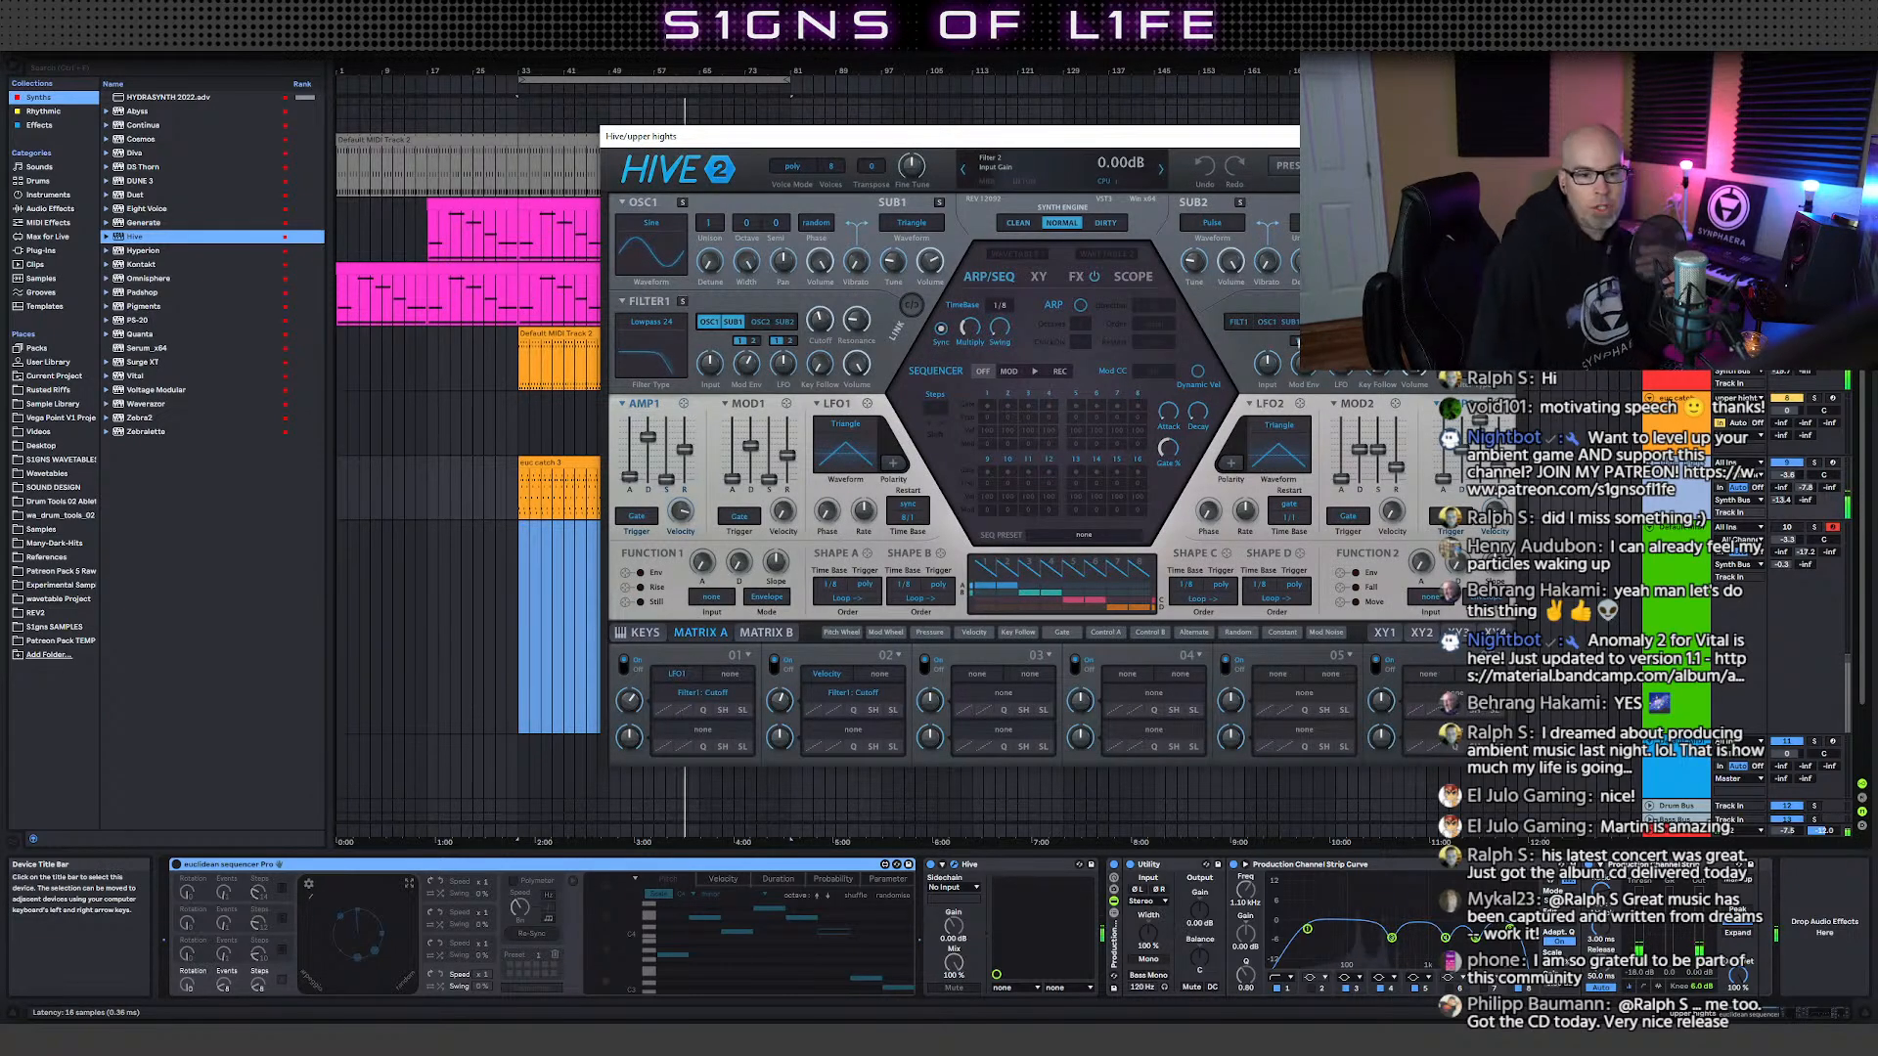
left_click_drag(1155, 137, 799, 174)
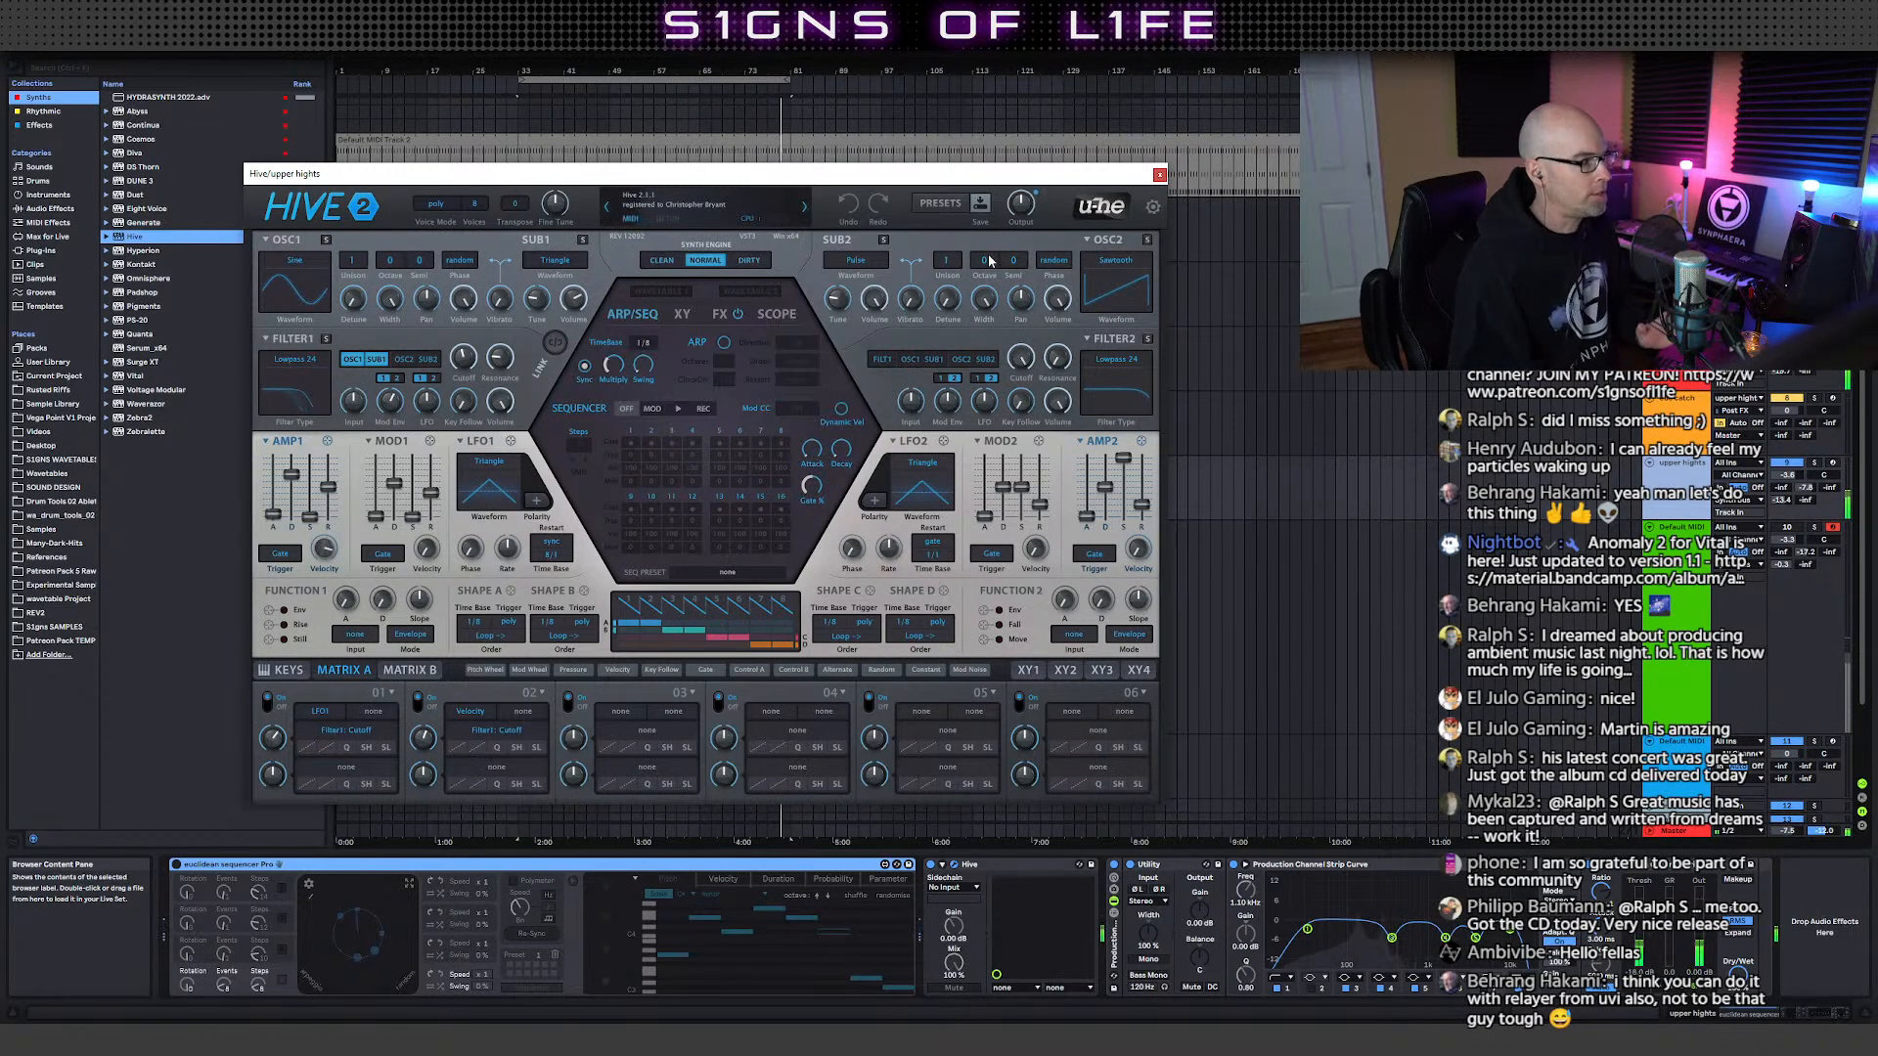
left_click(1160, 174)
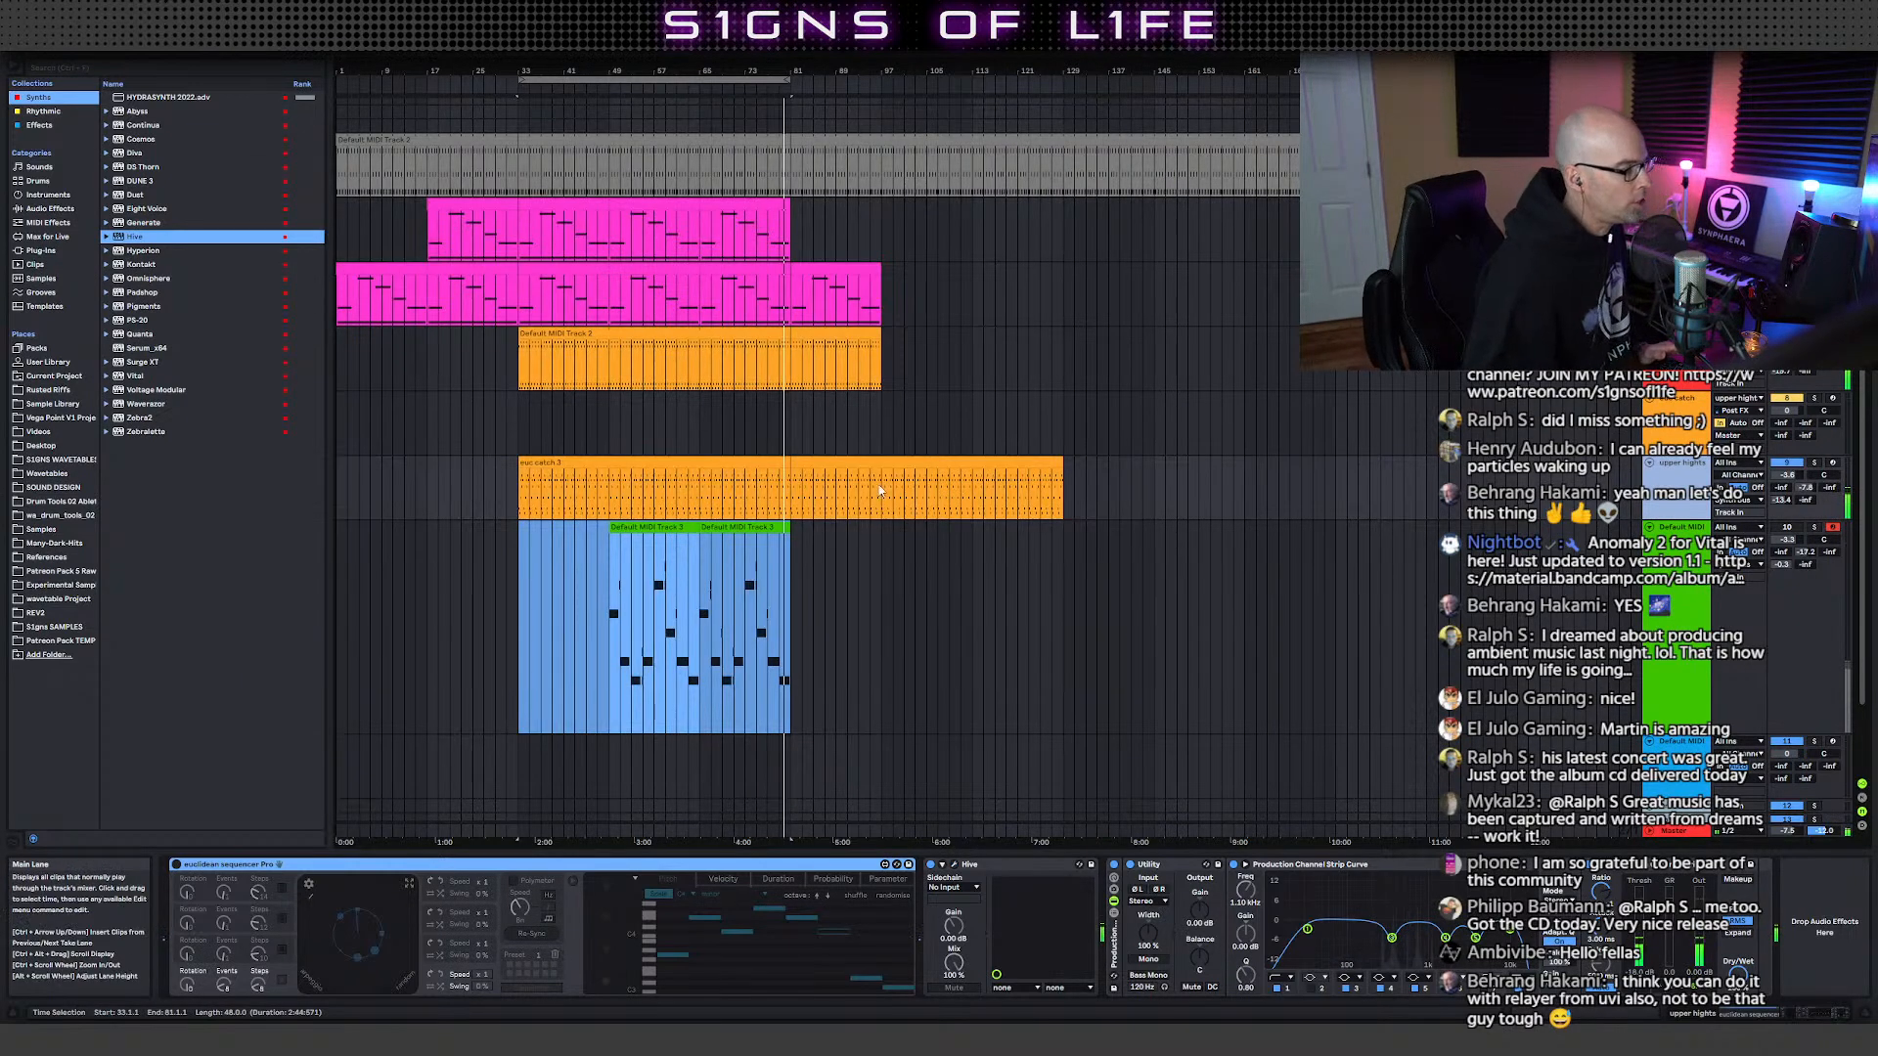
- Open the upper nights MIDI clip in an enlarged note editor, restart playback and zoom in on its note pattern
double_click(1047, 494)
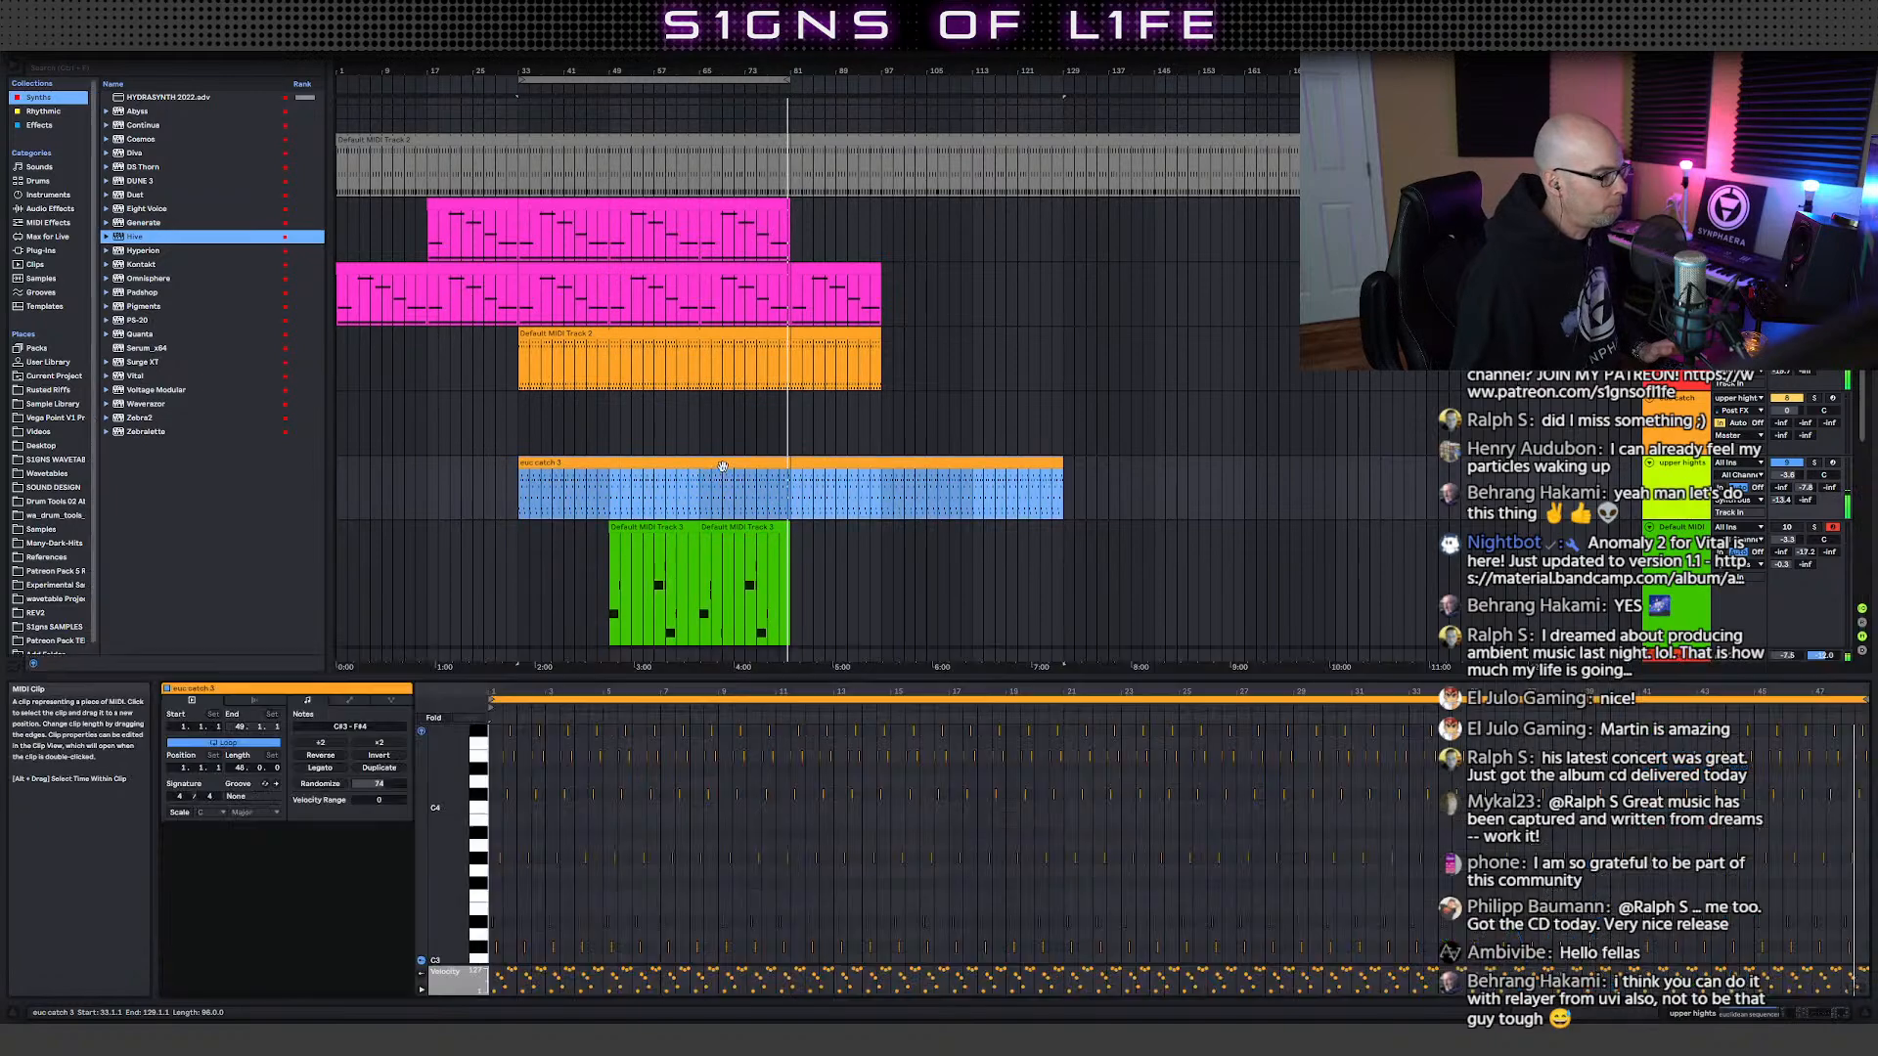
left_click_drag(1041, 672, 855, 658)
key("space")
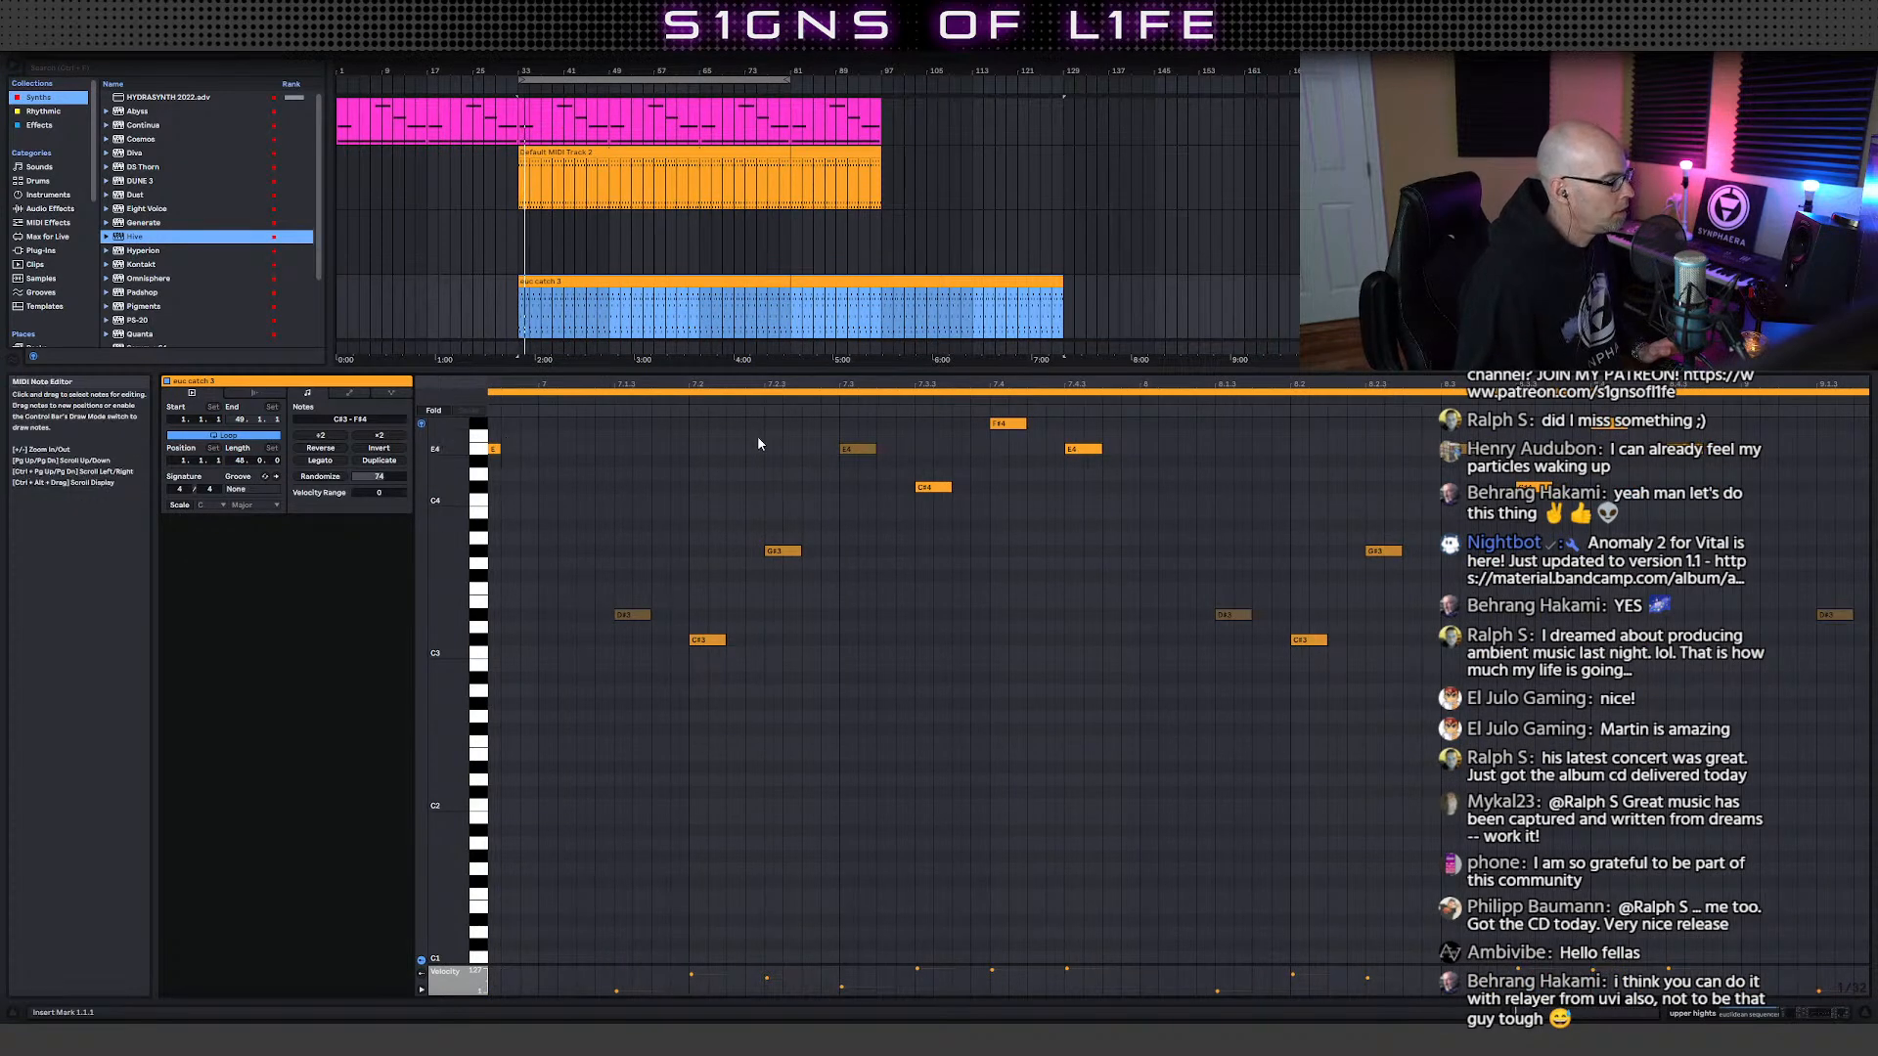
left_click_drag(805, 382, 888, 269)
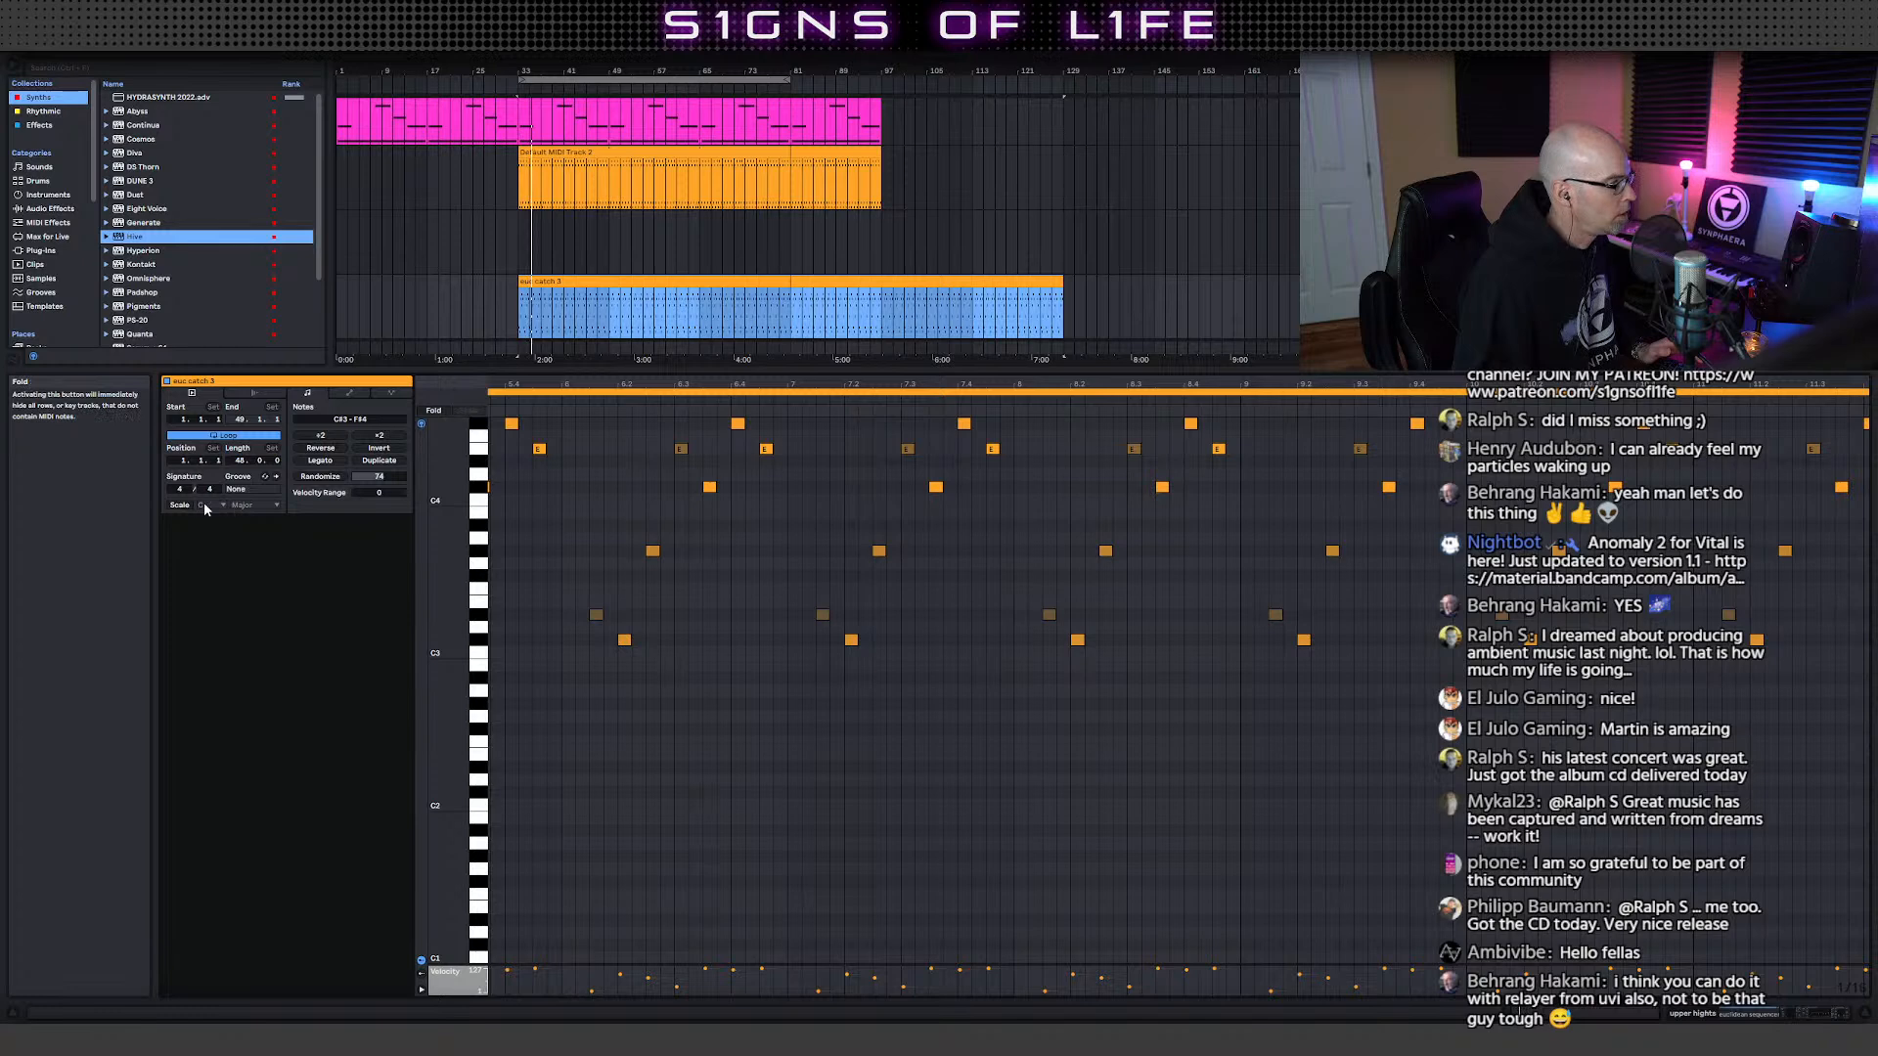
- Enable the scale for the upper nights clip and set it to C#/Db Minor
left_click(179, 505)
left_click(211, 505)
left_click(212, 527)
left_click(252, 505)
left_click(252, 529)
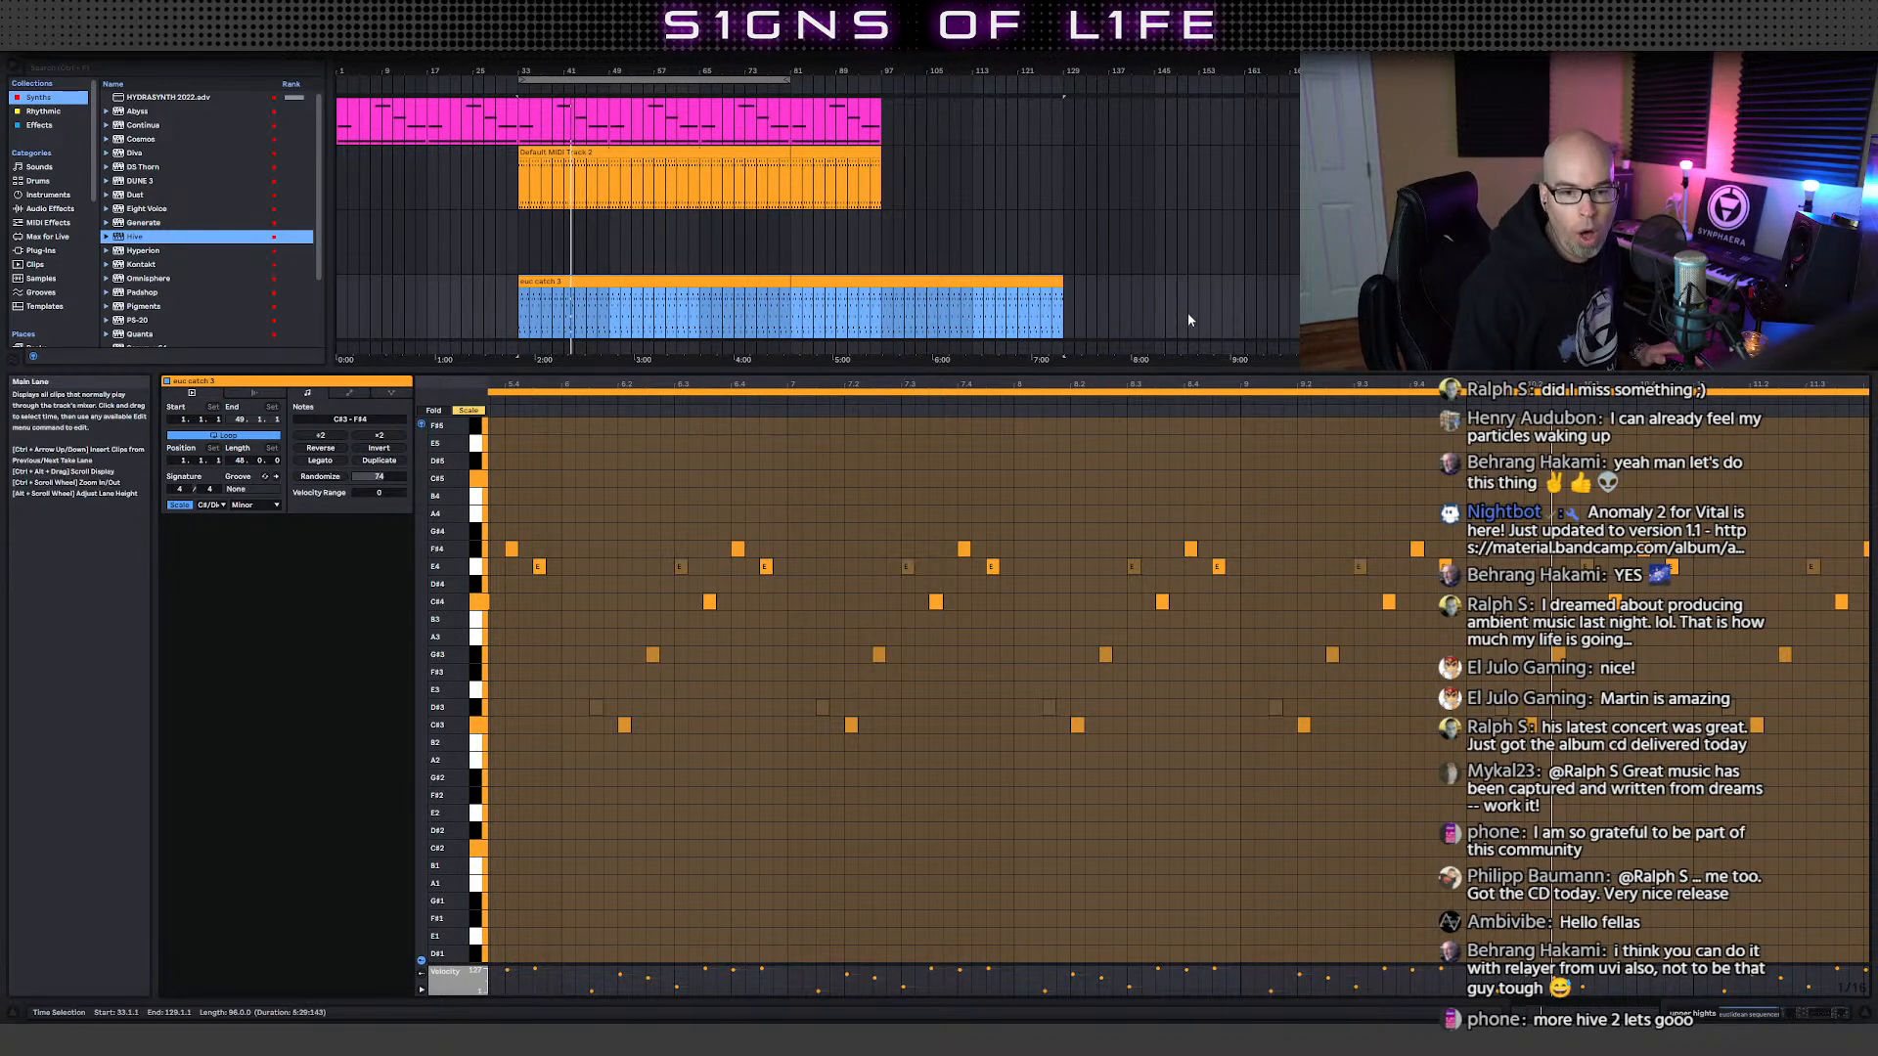
- Show the clip's full note pattern, and collapse the note editor to reveal the whole arrangement
left_click_drag(1131, 385, 730, 378)
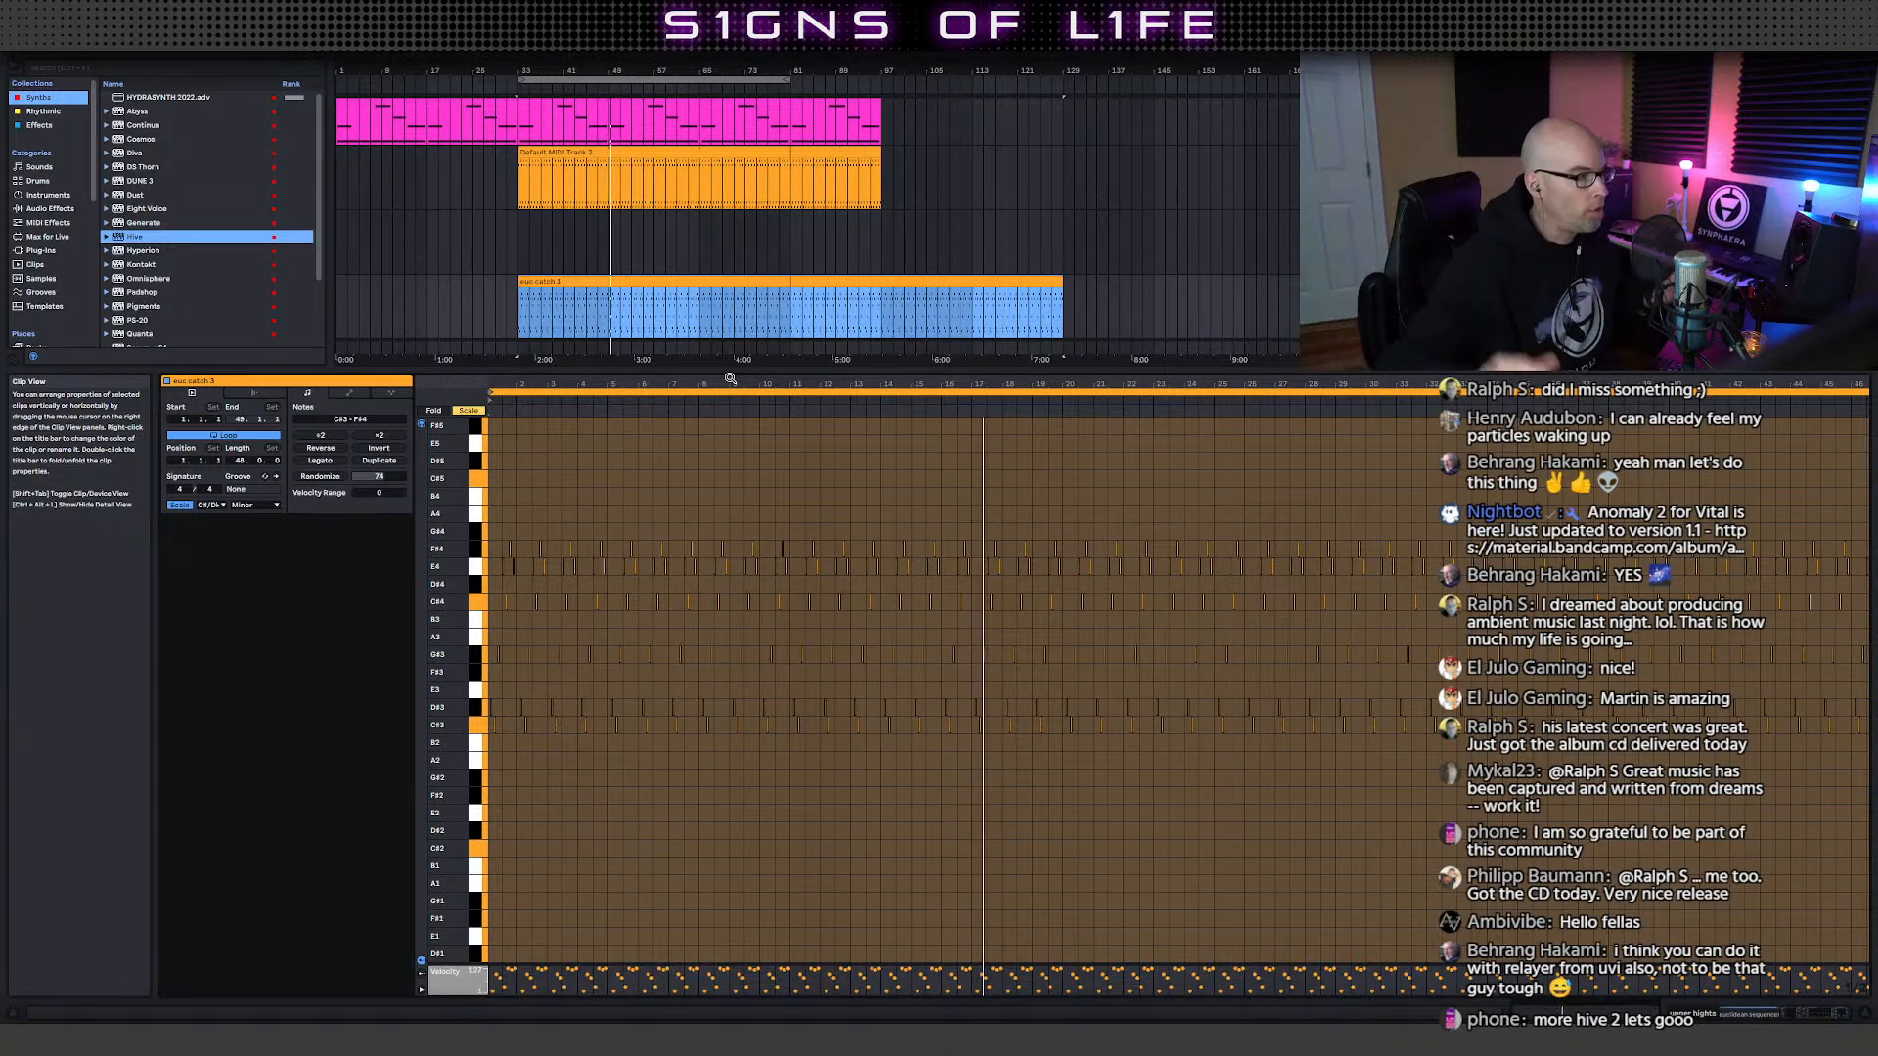
scroll(882, 337, "up", 3)
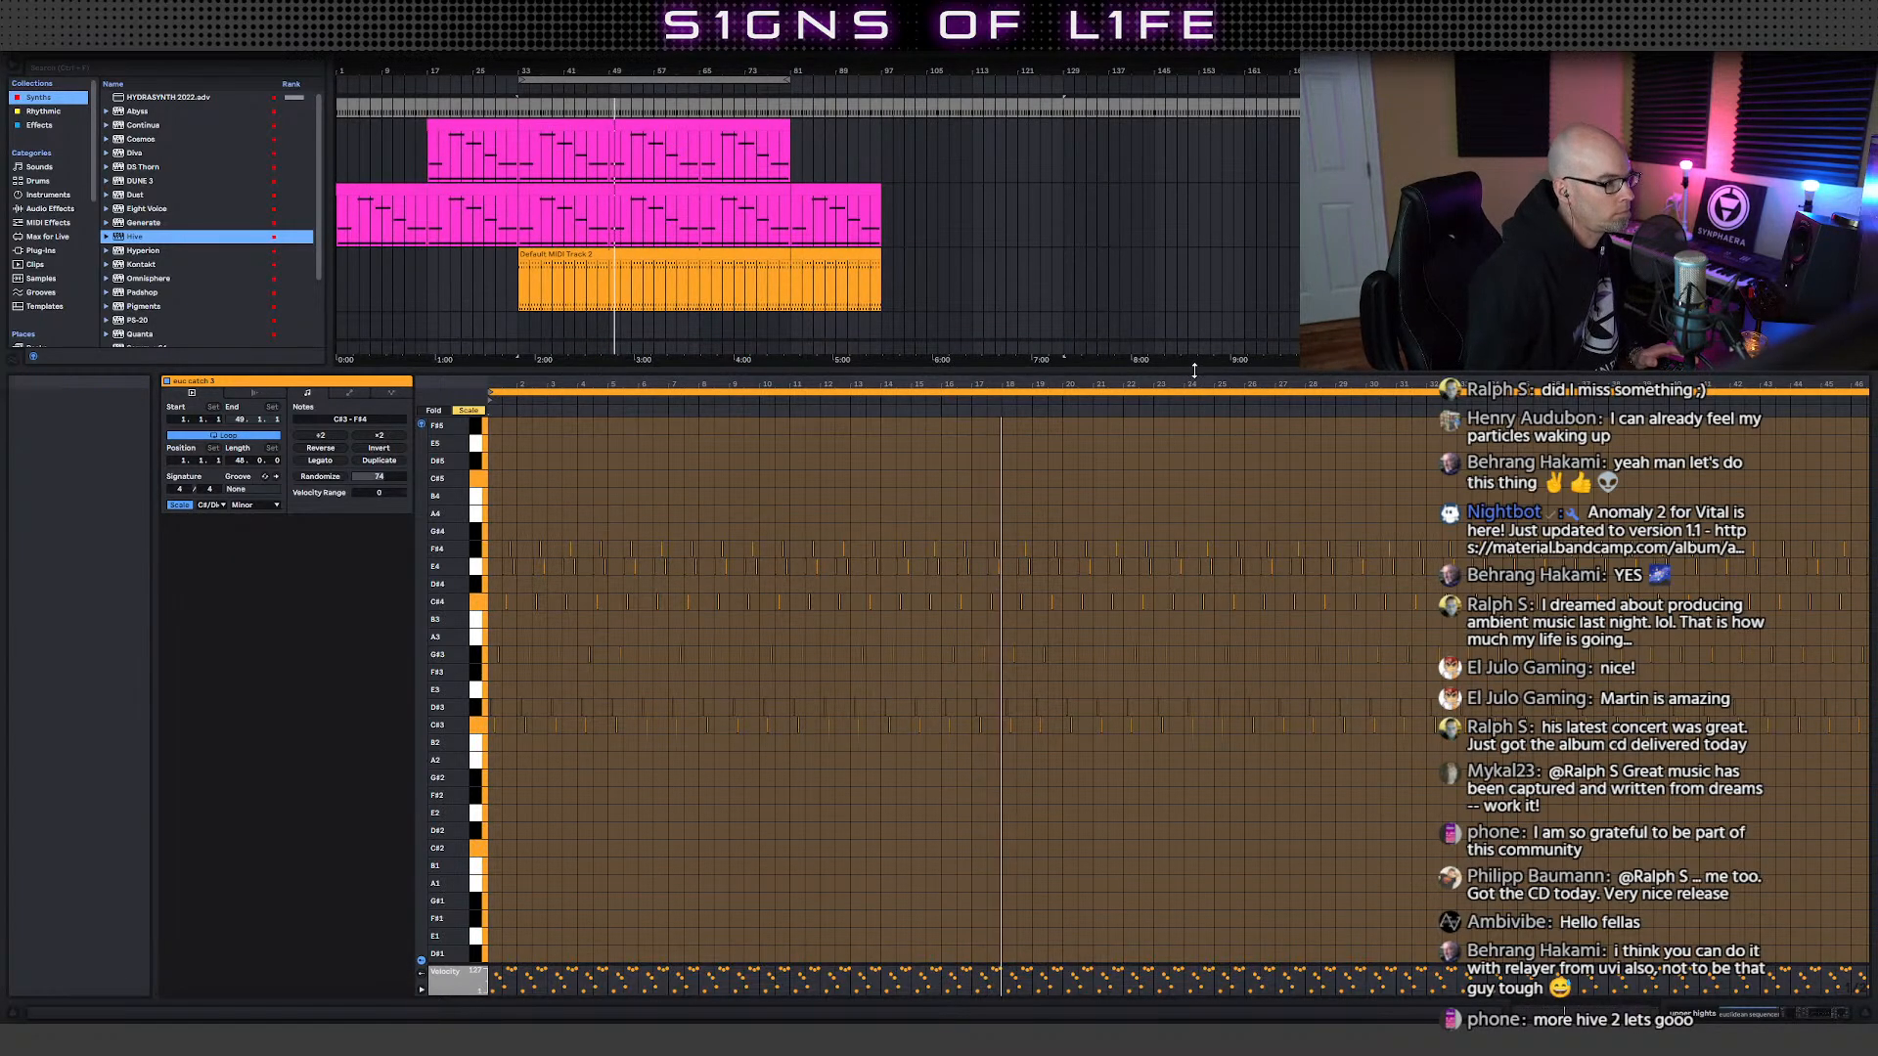
left_click_drag(1188, 375, 1178, 955)
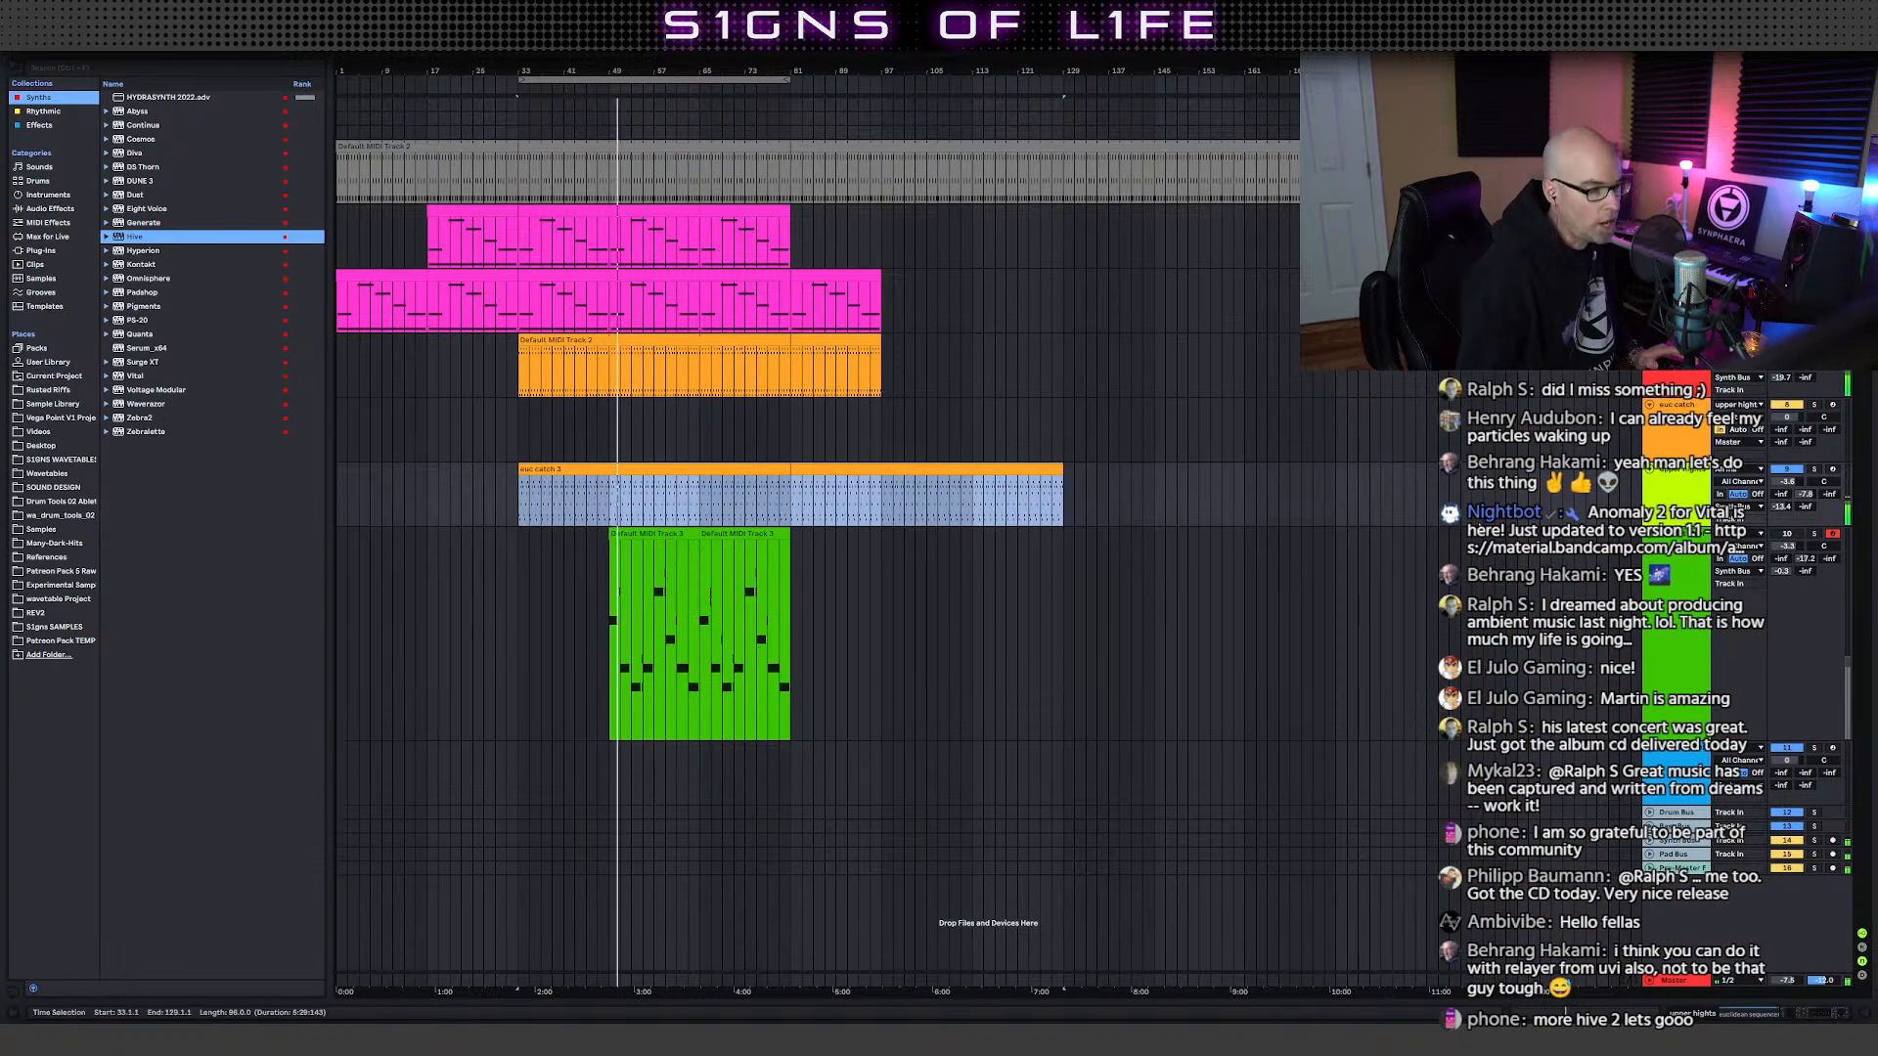
- Show the device chains and inspect the Hive synth on the upper nights and H2 seeking tracks, closing each plug-in window
left_click(623, 785)
key("shift+Tab")
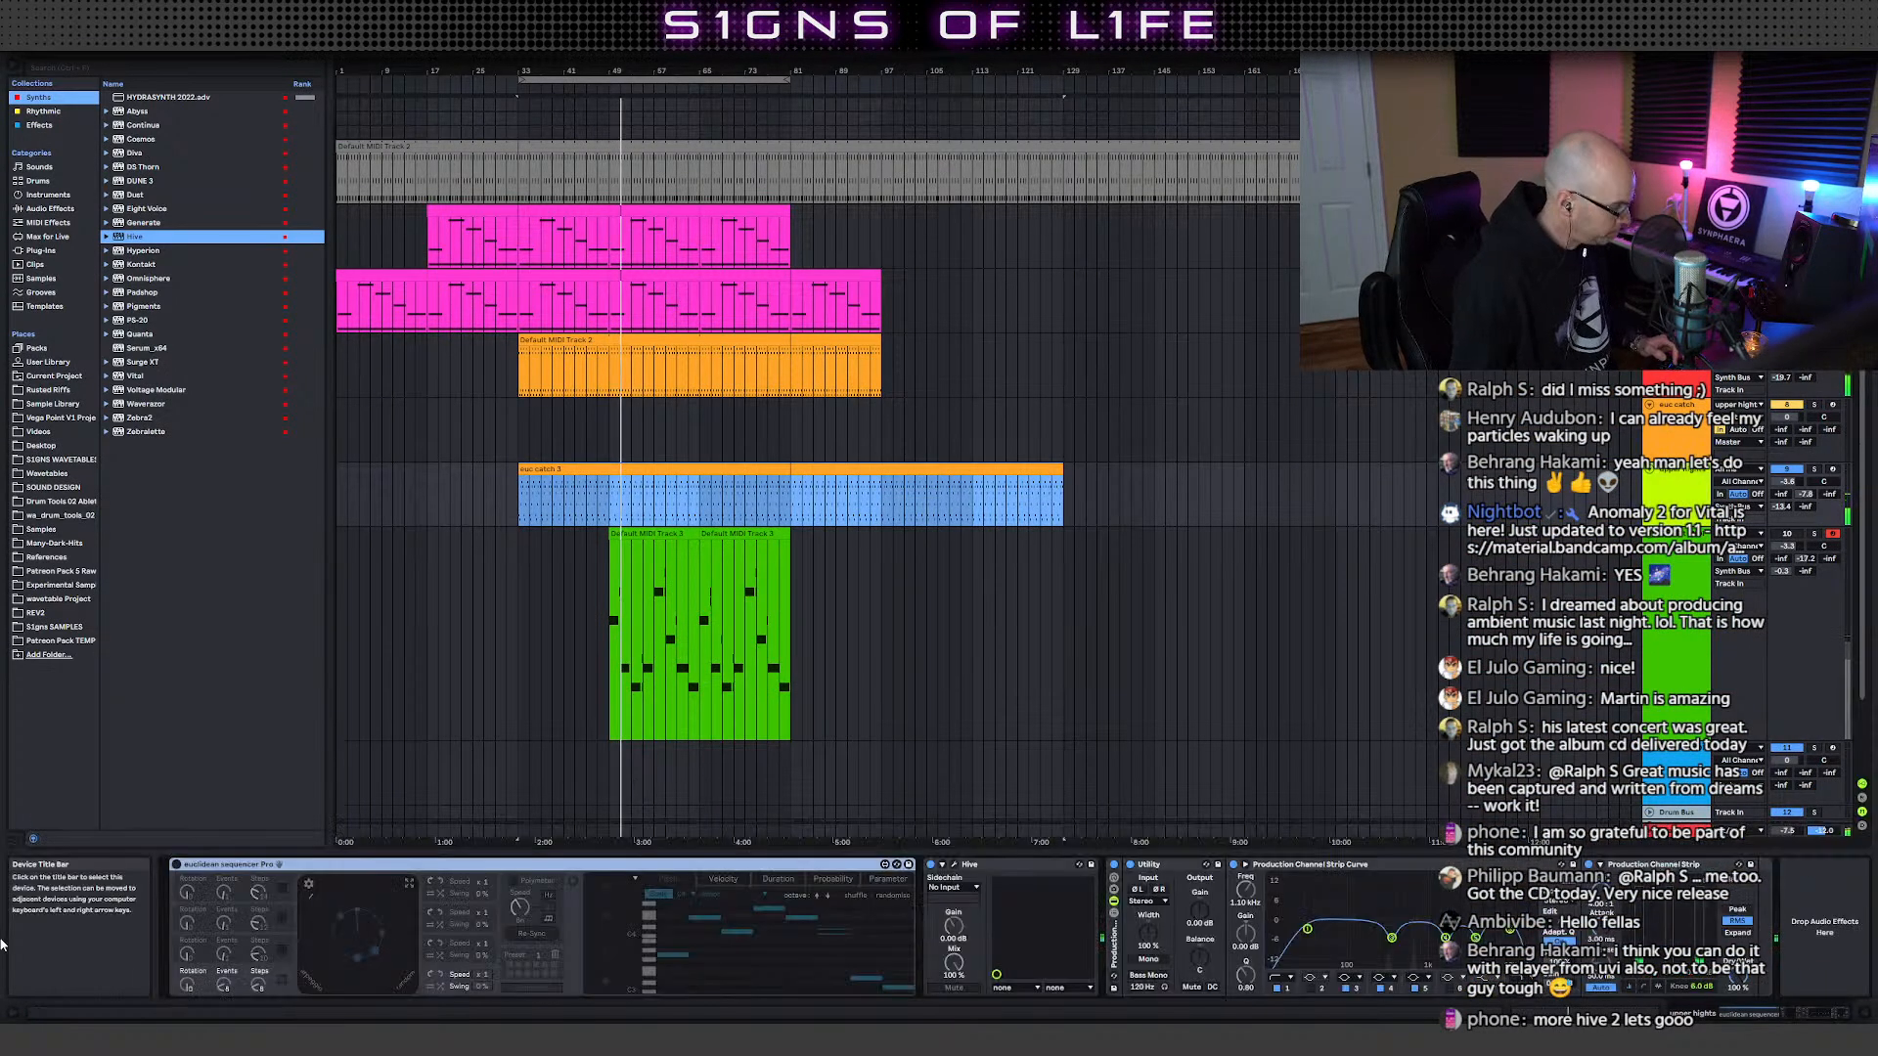
left_click(956, 866)
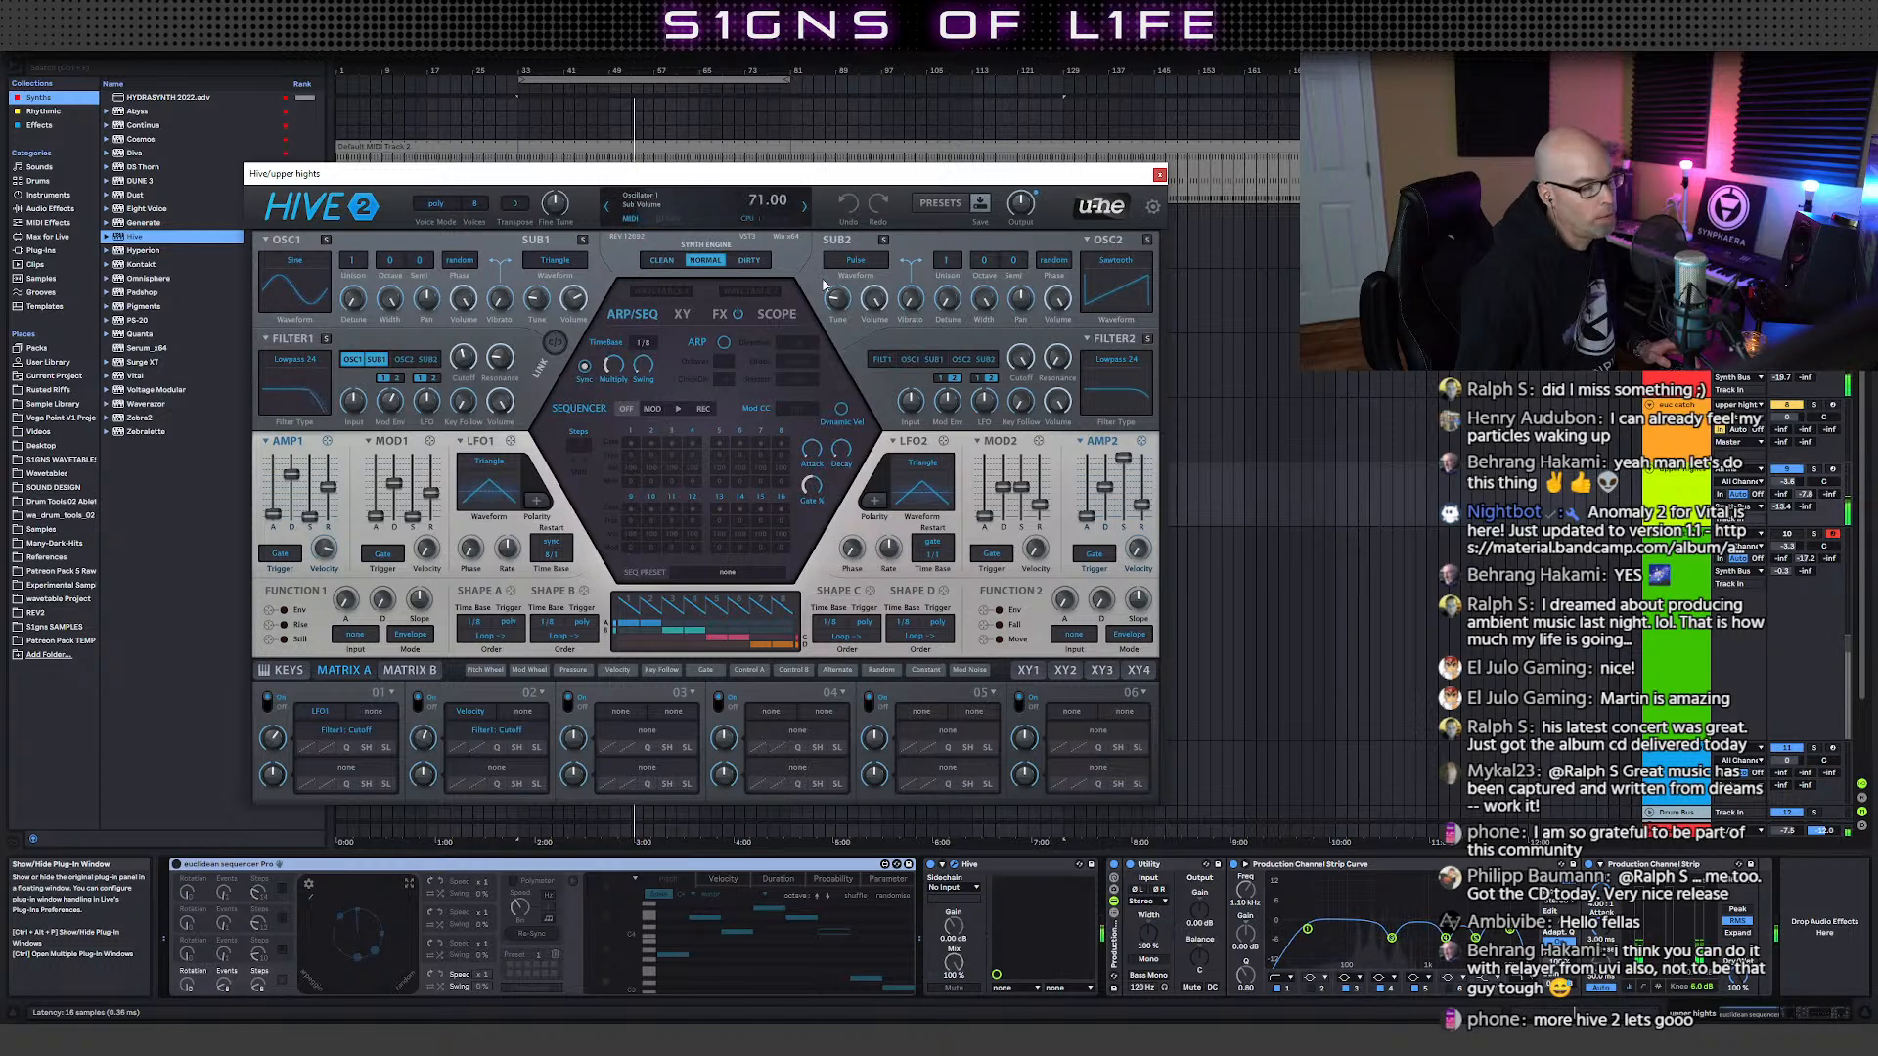
left_click(1159, 174)
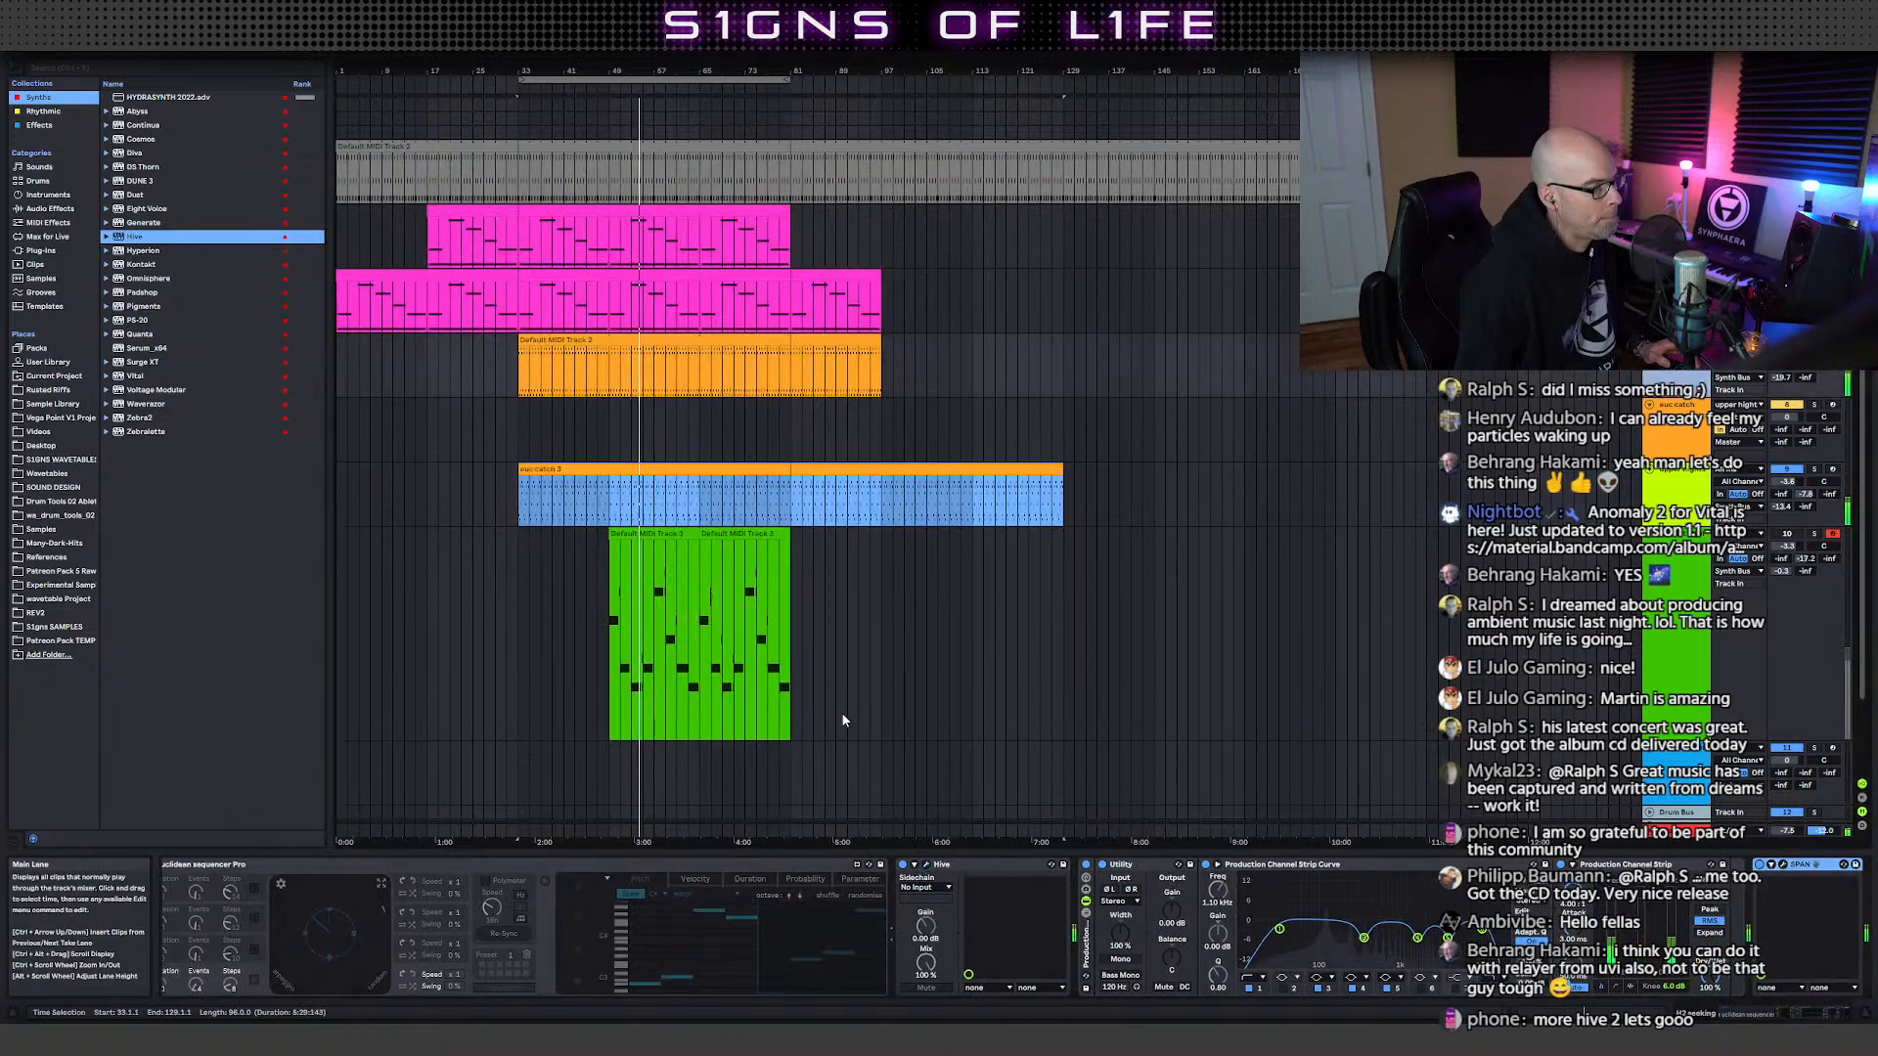
left_click(925, 864)
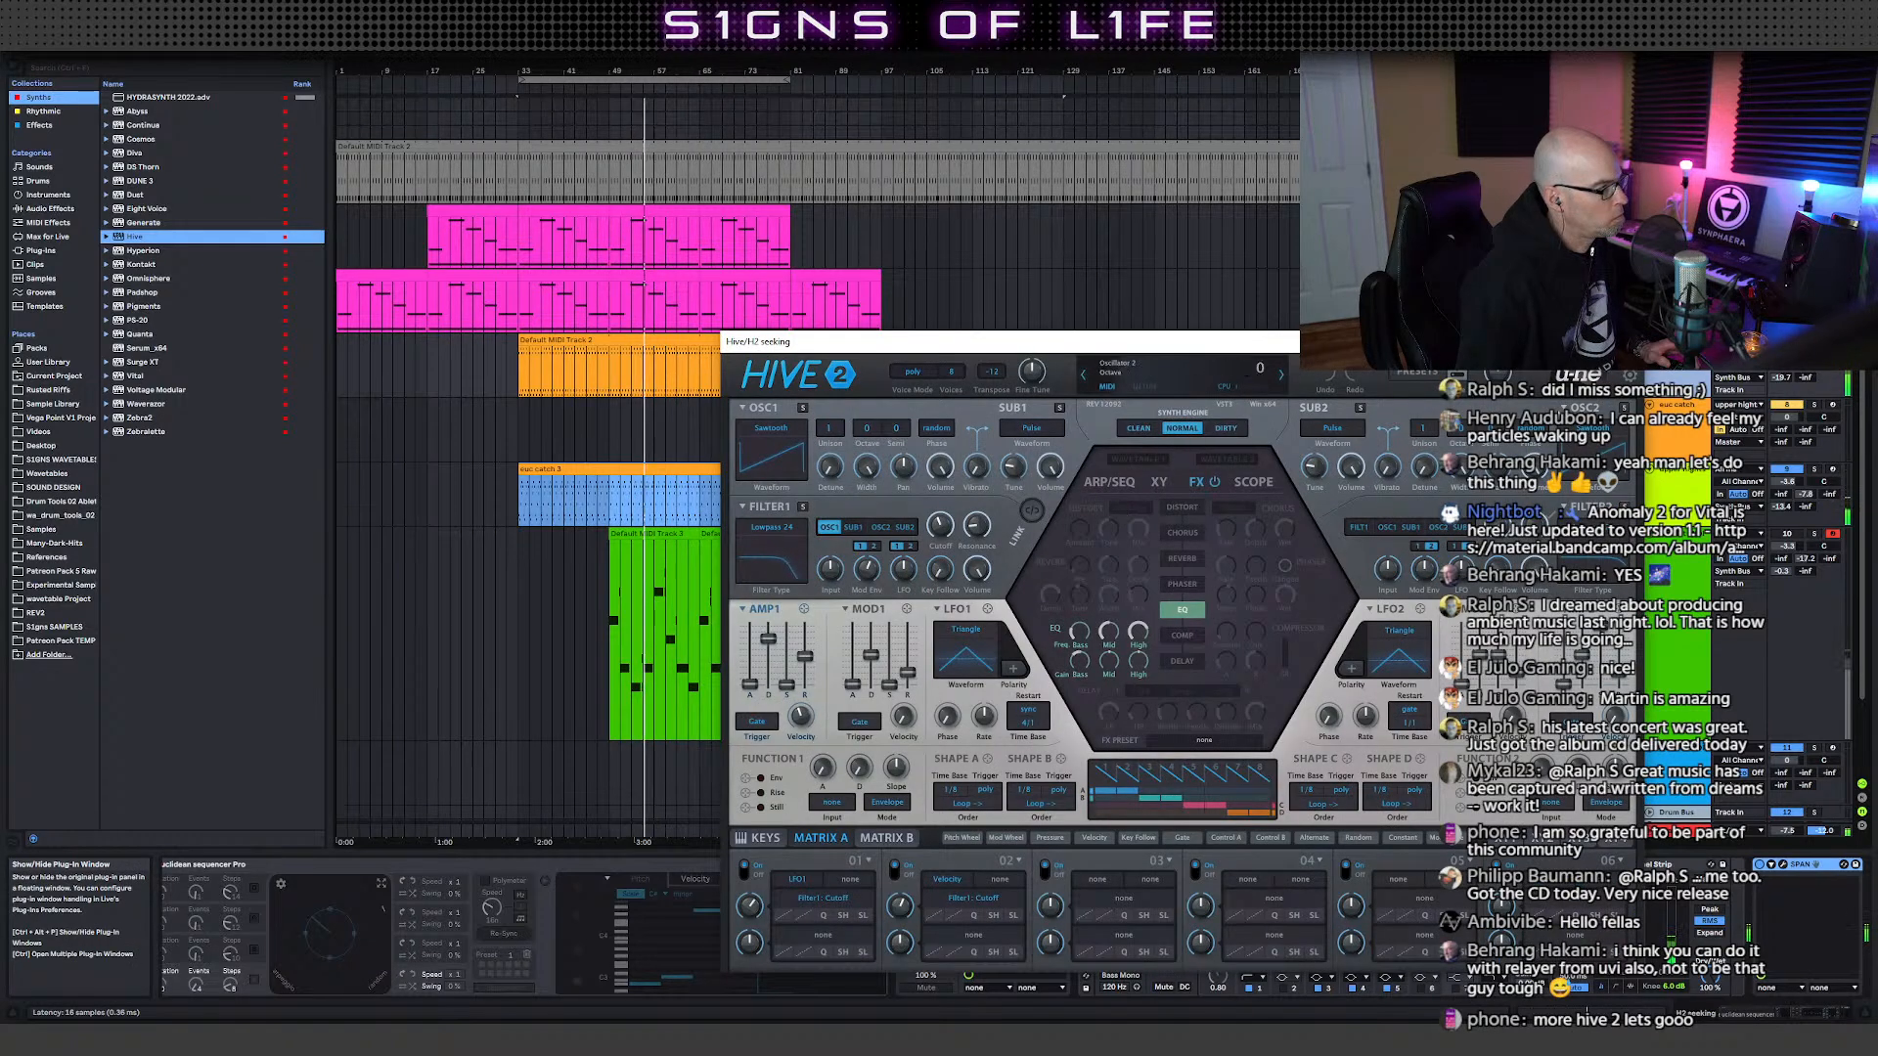
left_click(1620, 341)
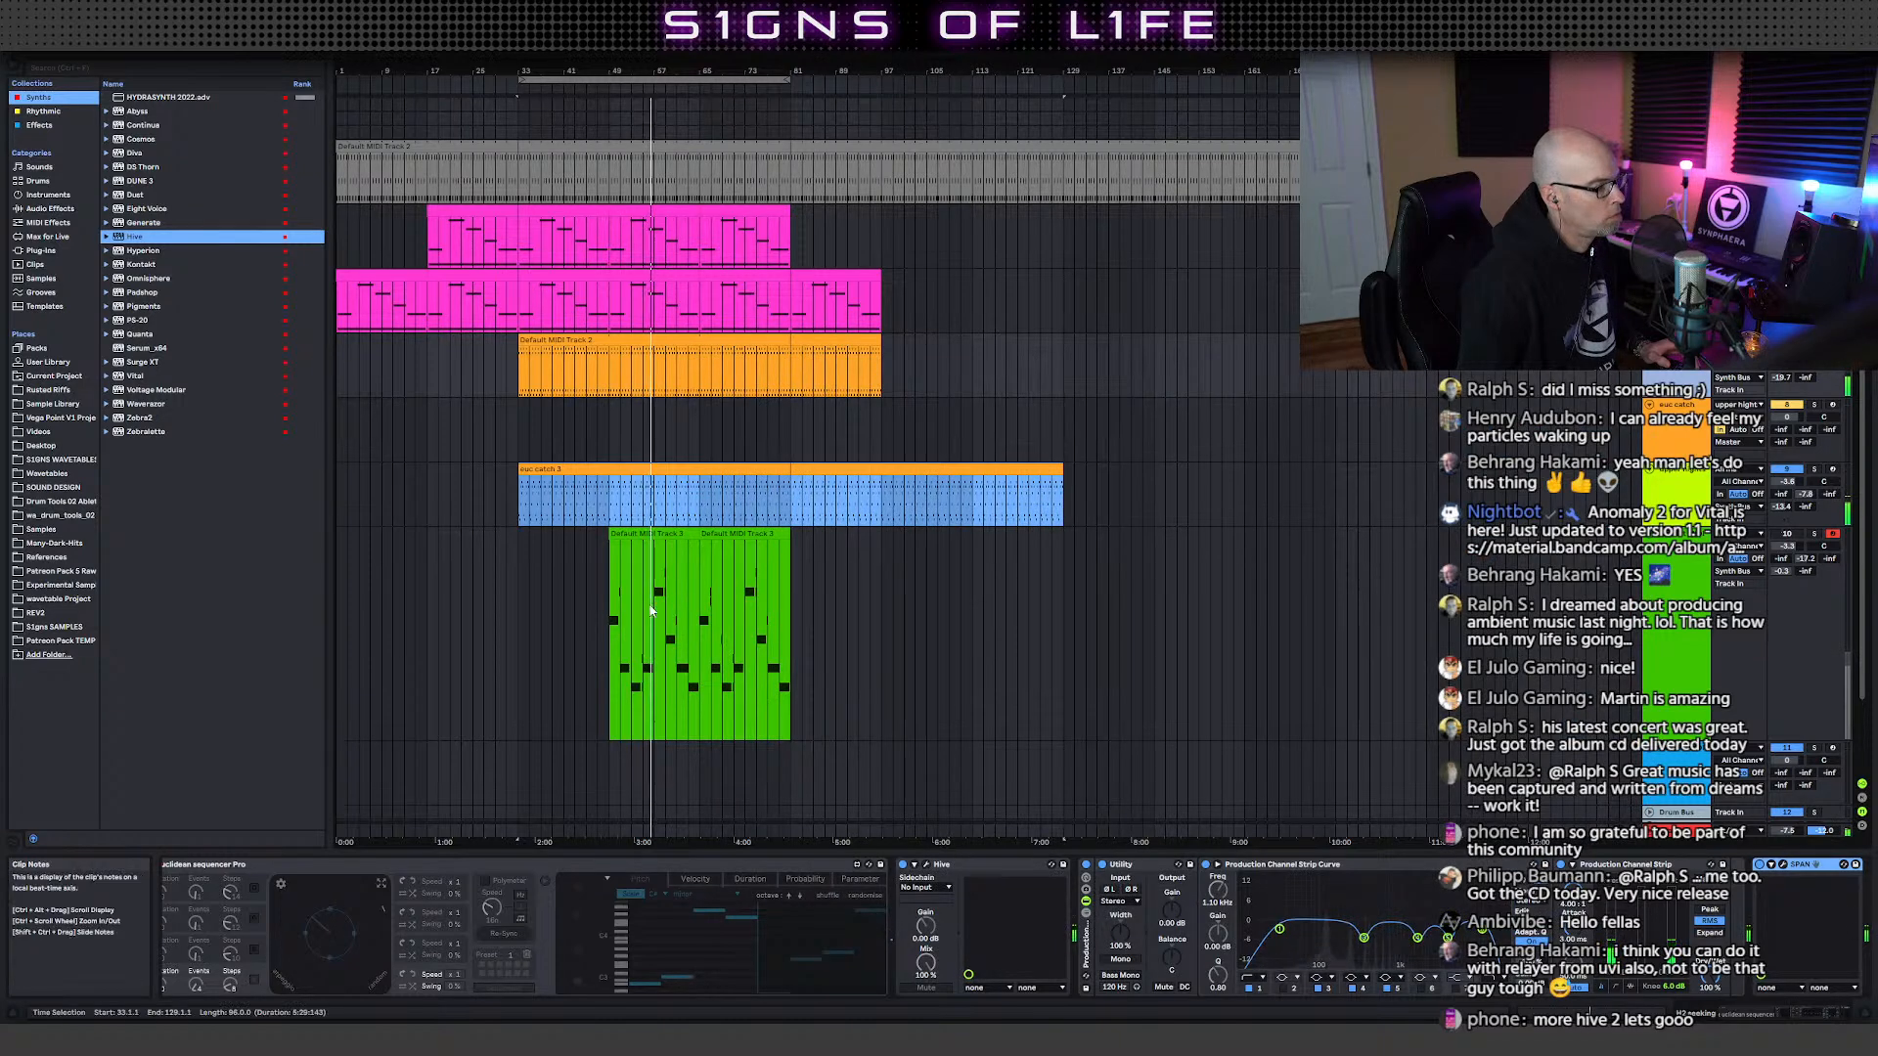
- Place the insert marker at bar 49 on the green MIDI track and check the session mixer before returning to the arrangement
left_click(608, 608)
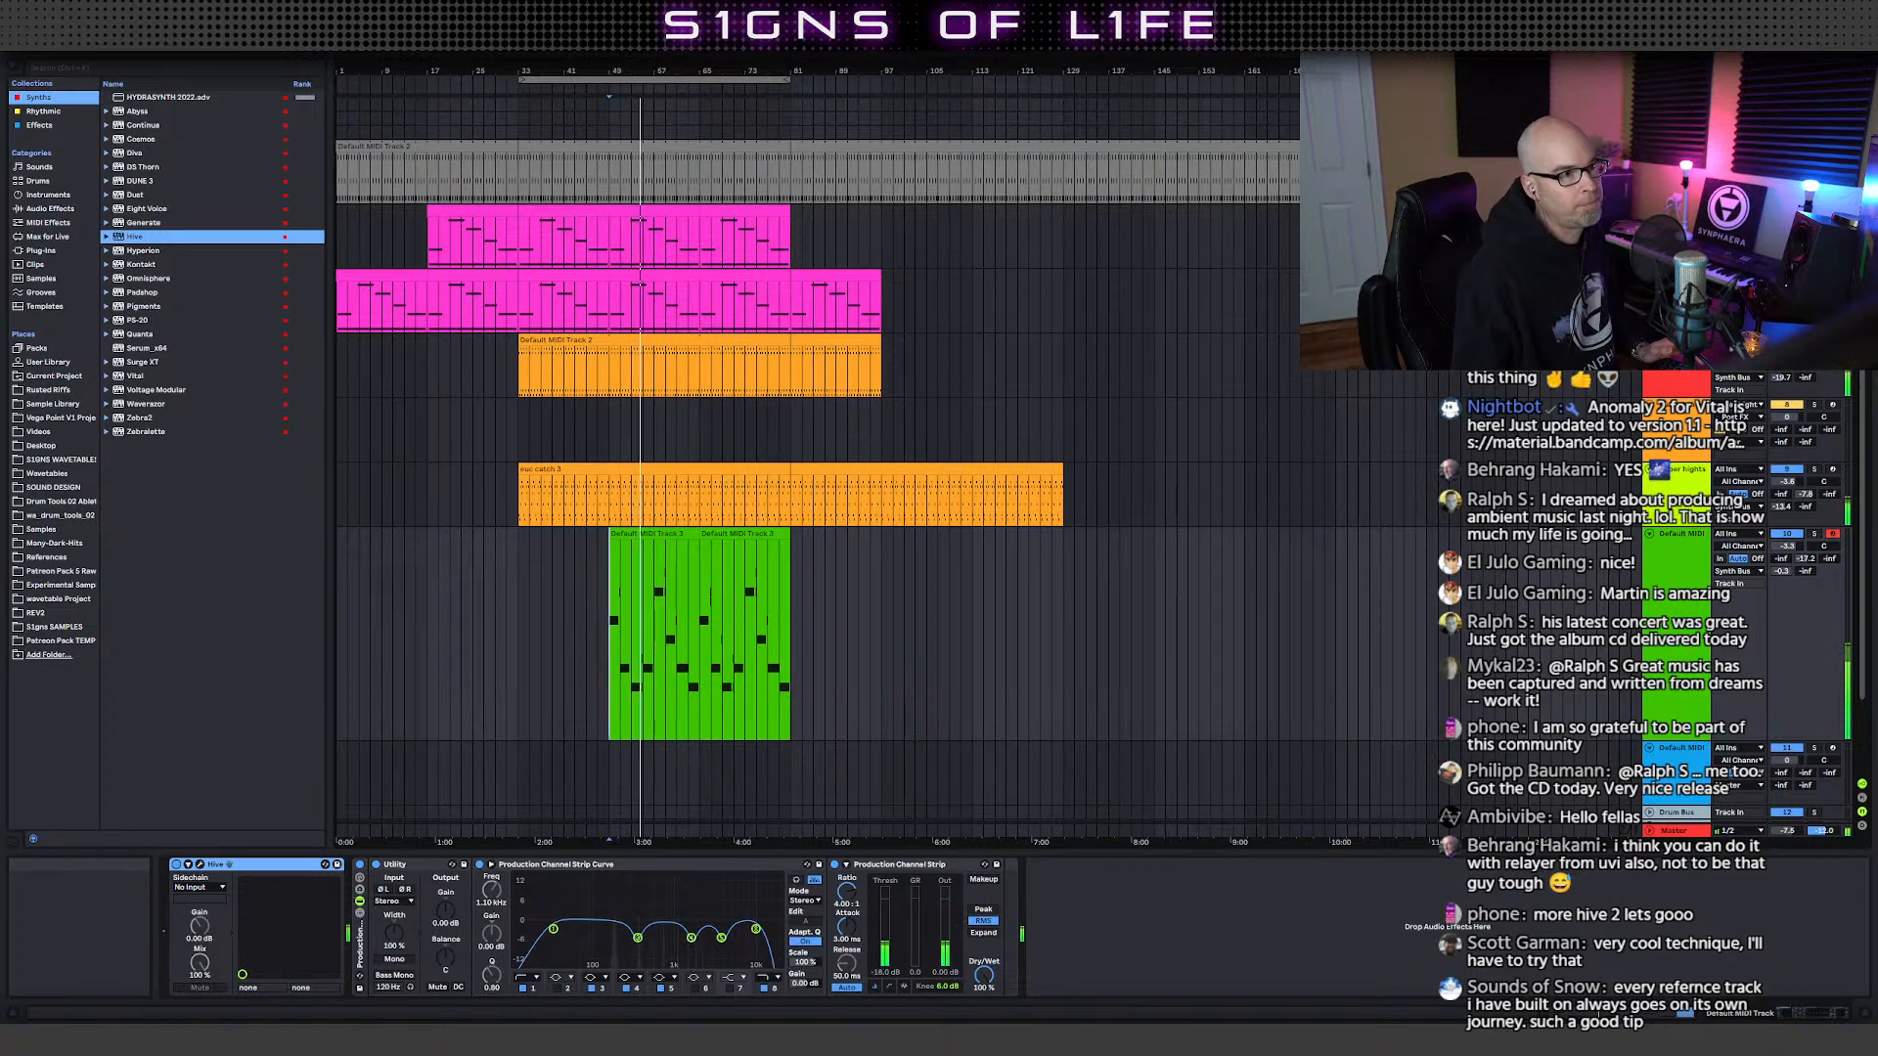
key("Tab")
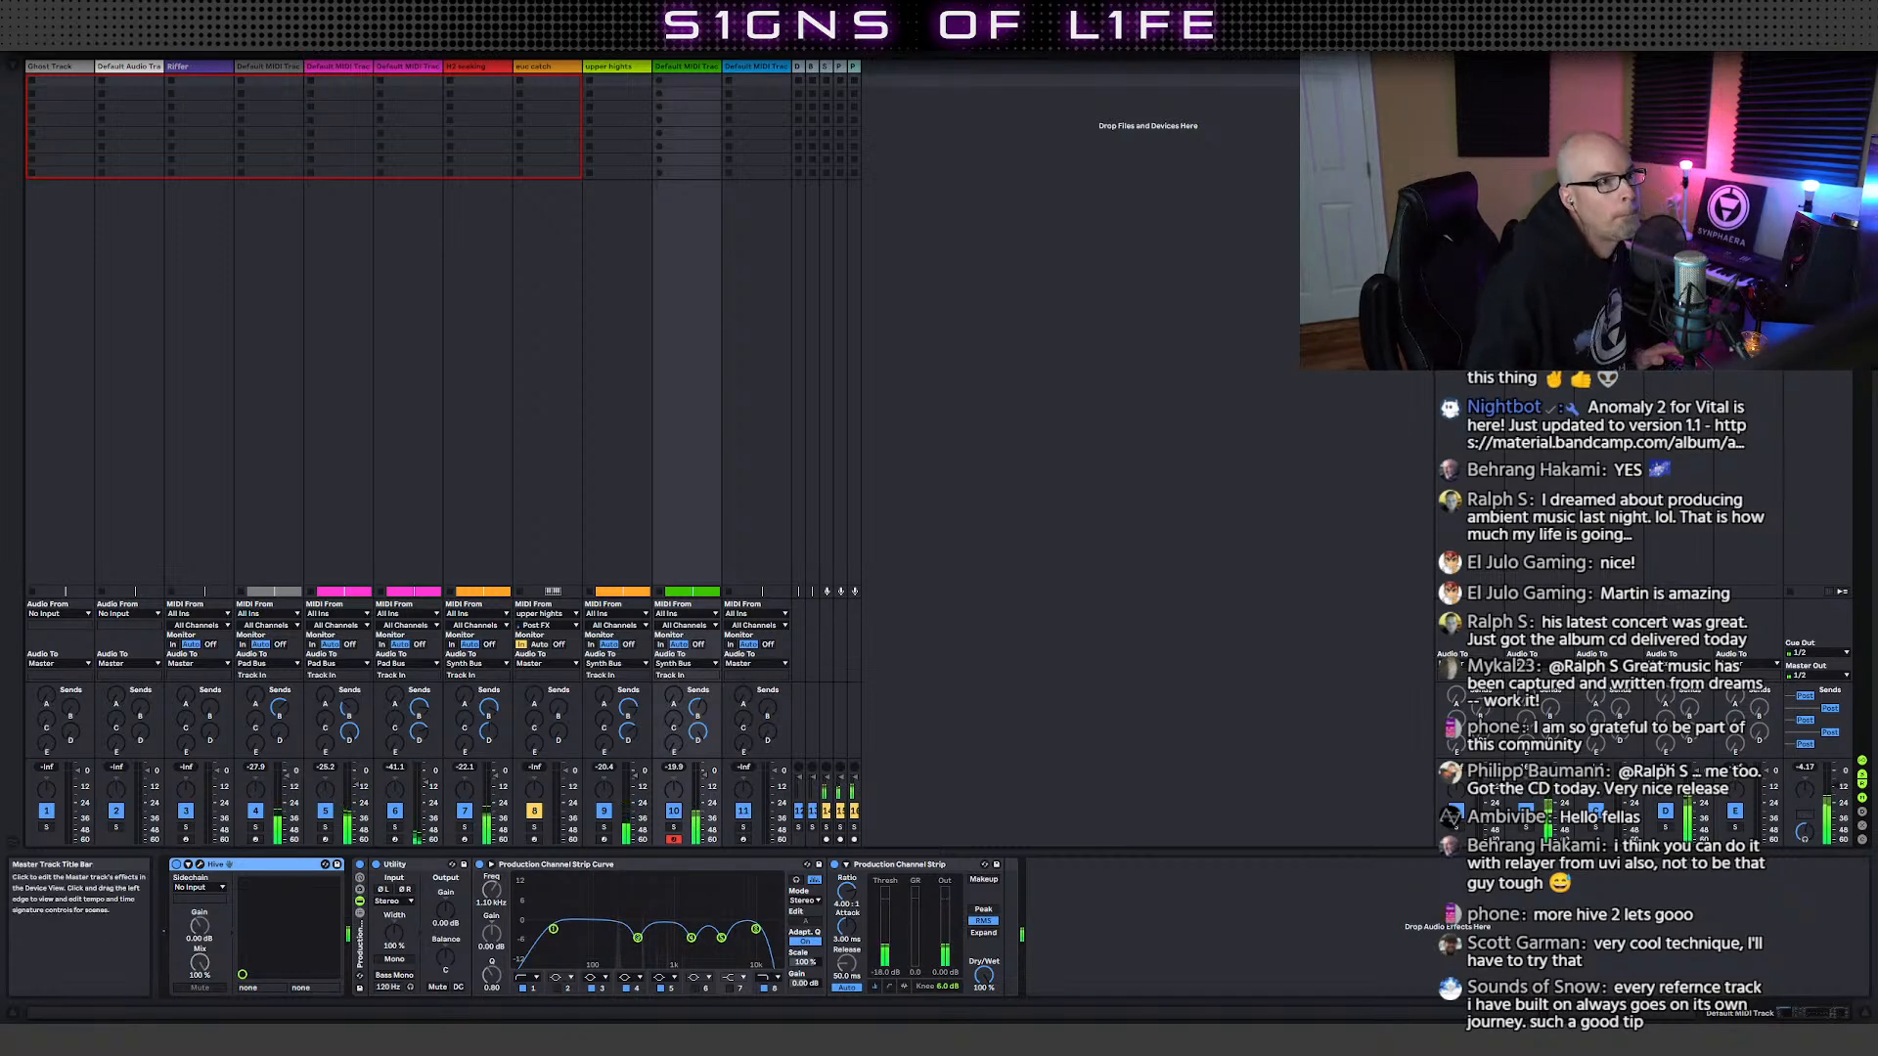
key("Tab")
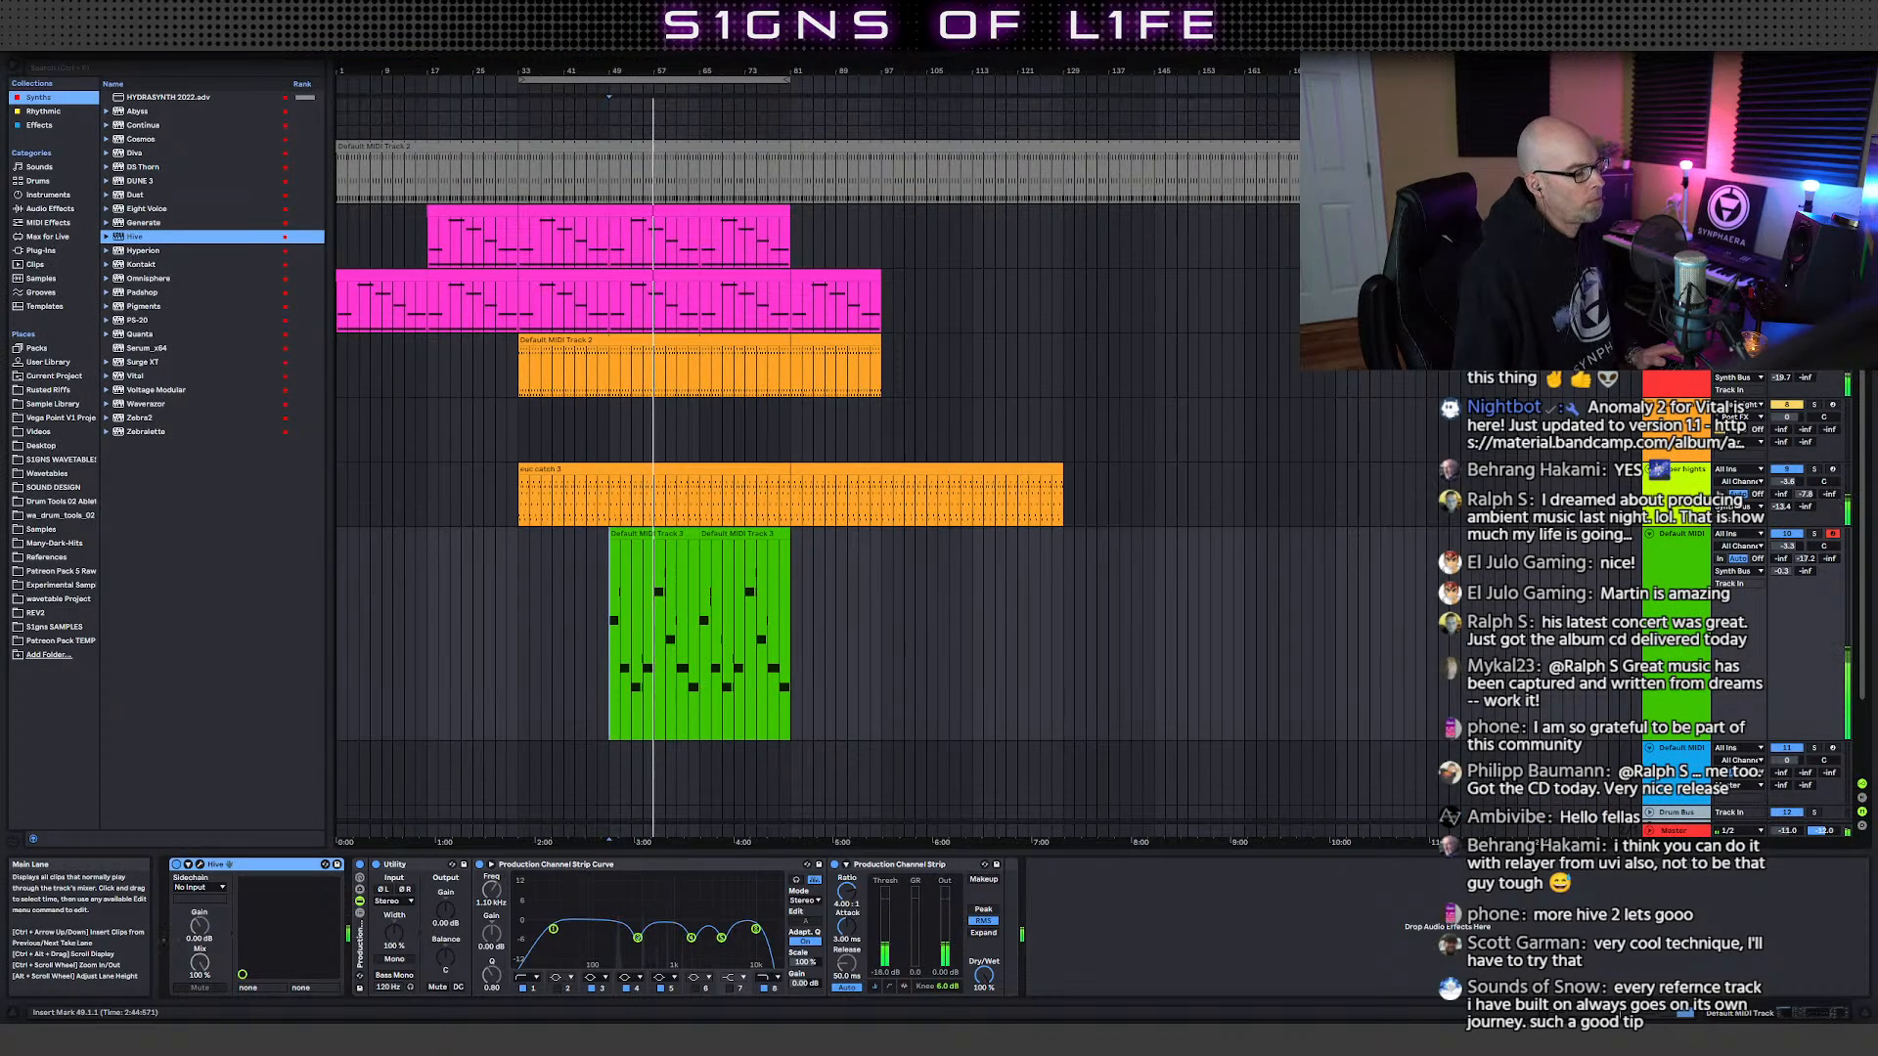
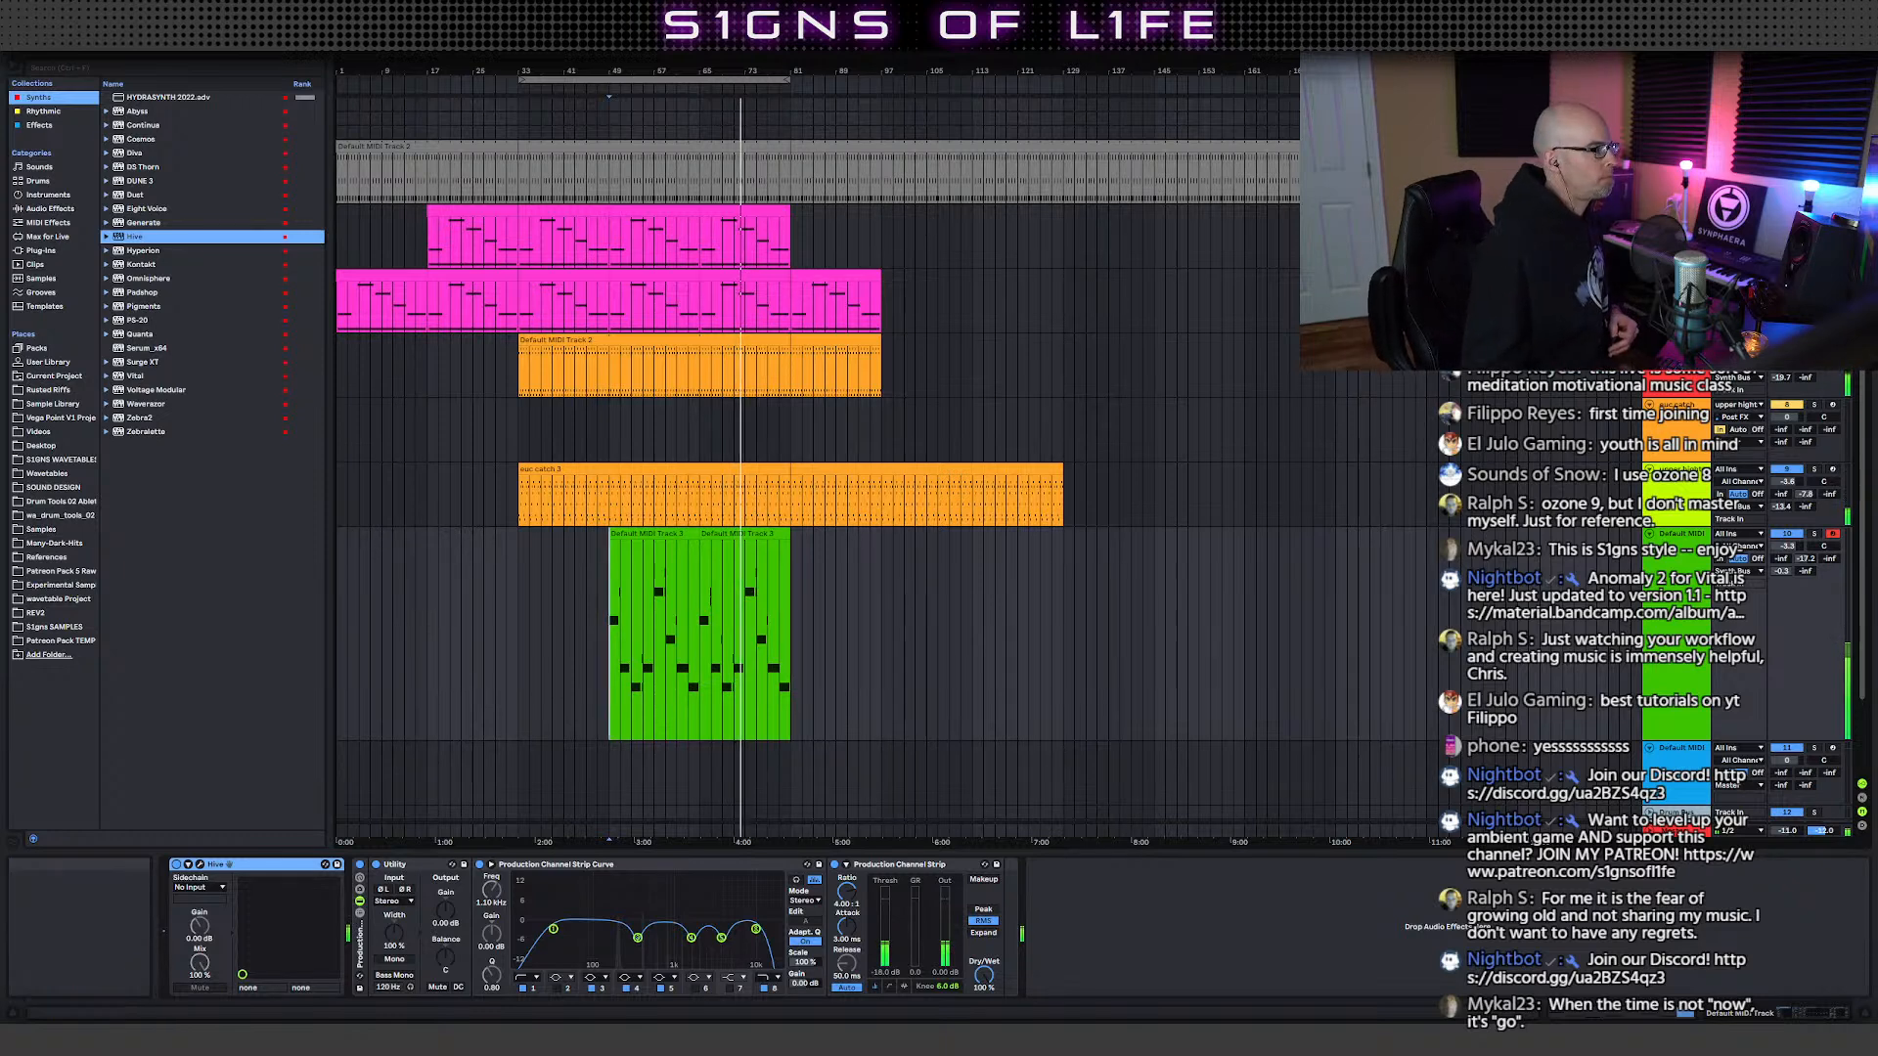
- Hide the browser to widen the arrangement and select the empty blue MIDI track below the green one
key("ctrl+alt+b")
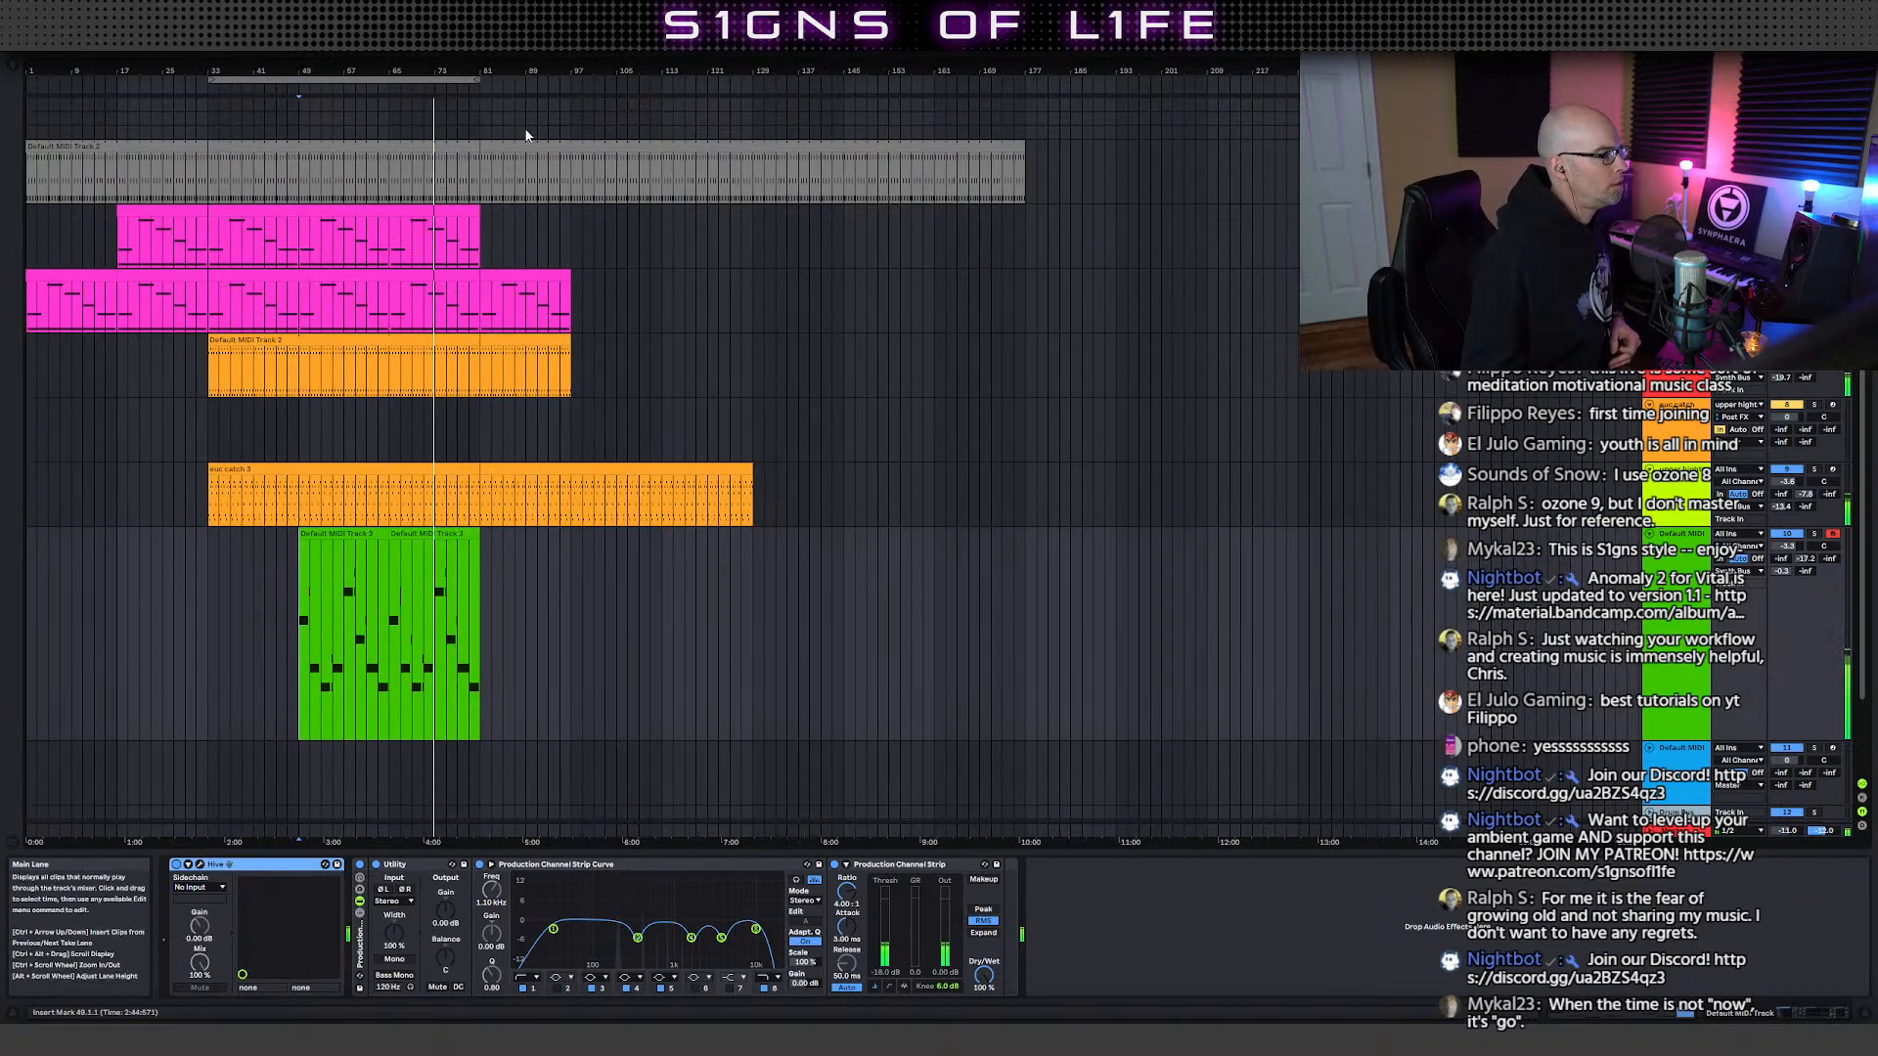
left_click_drag(601, 68, 600, 128)
left_click_drag(712, 67, 713, 63)
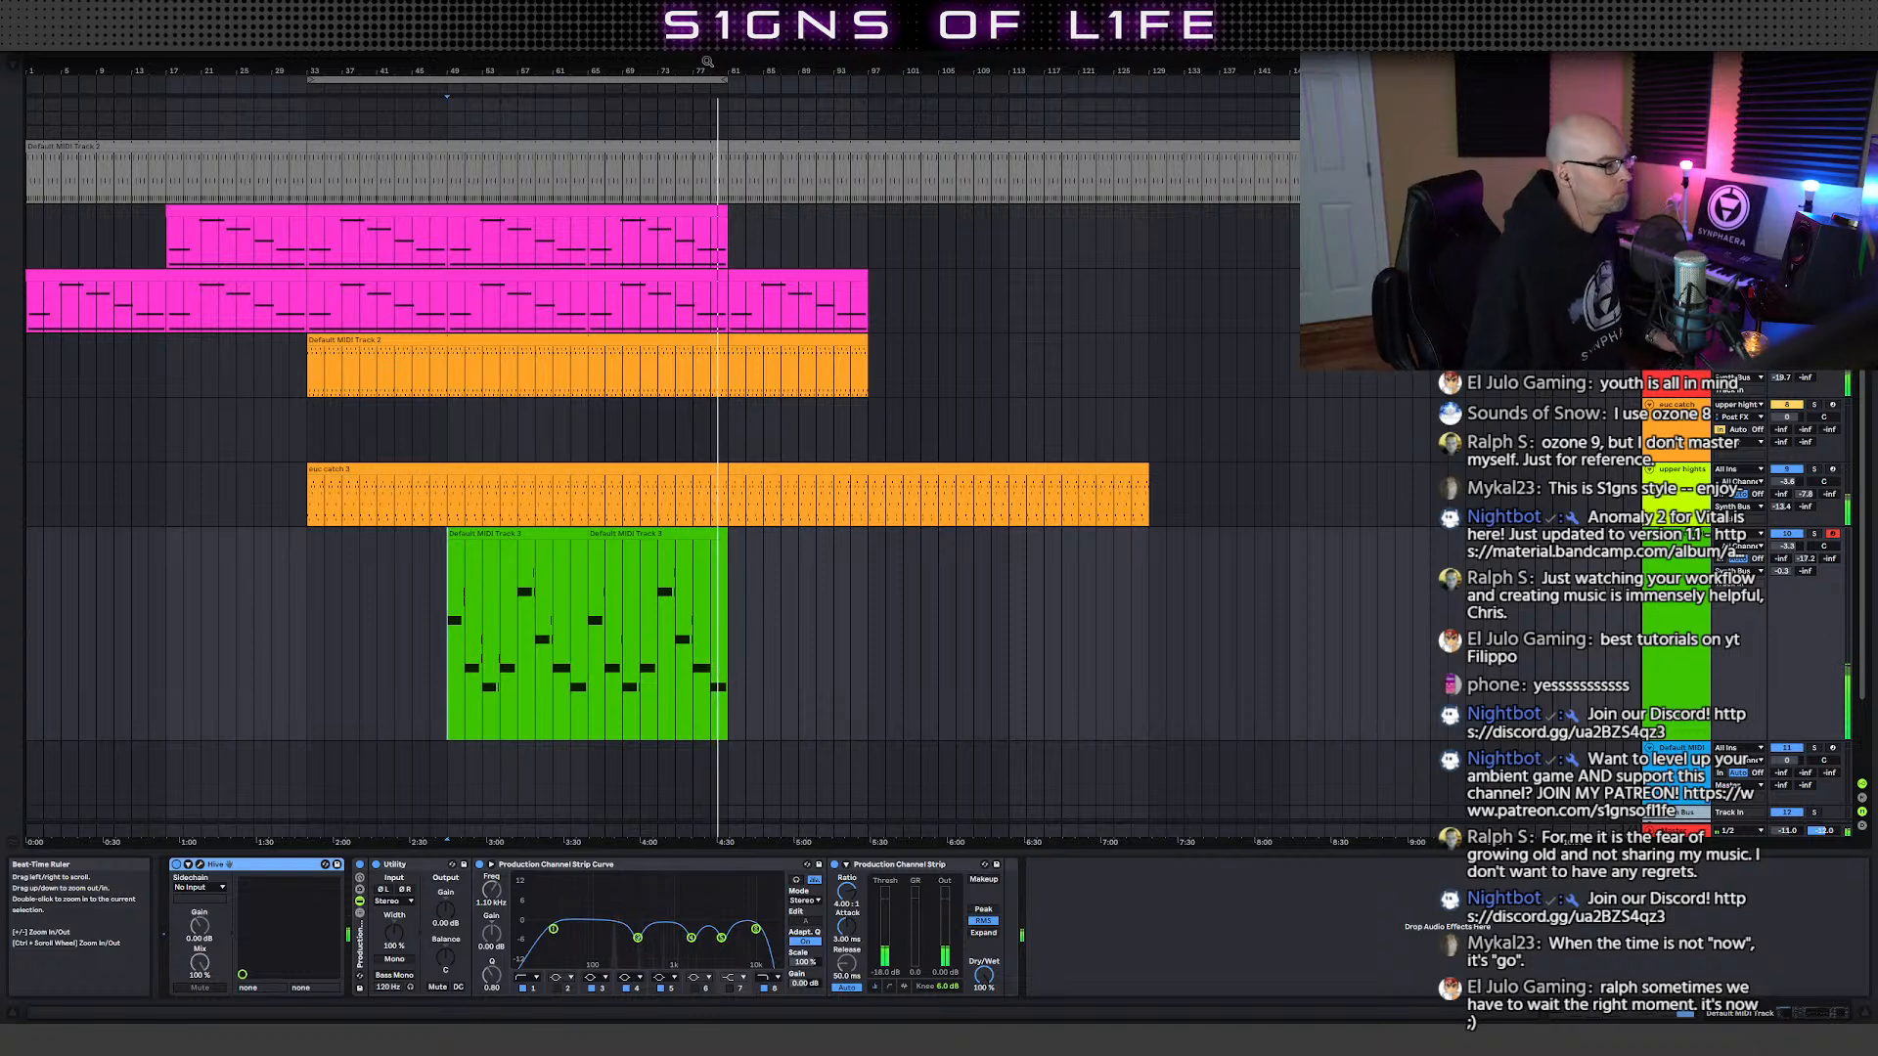
scroll(900, 261, "down", 3)
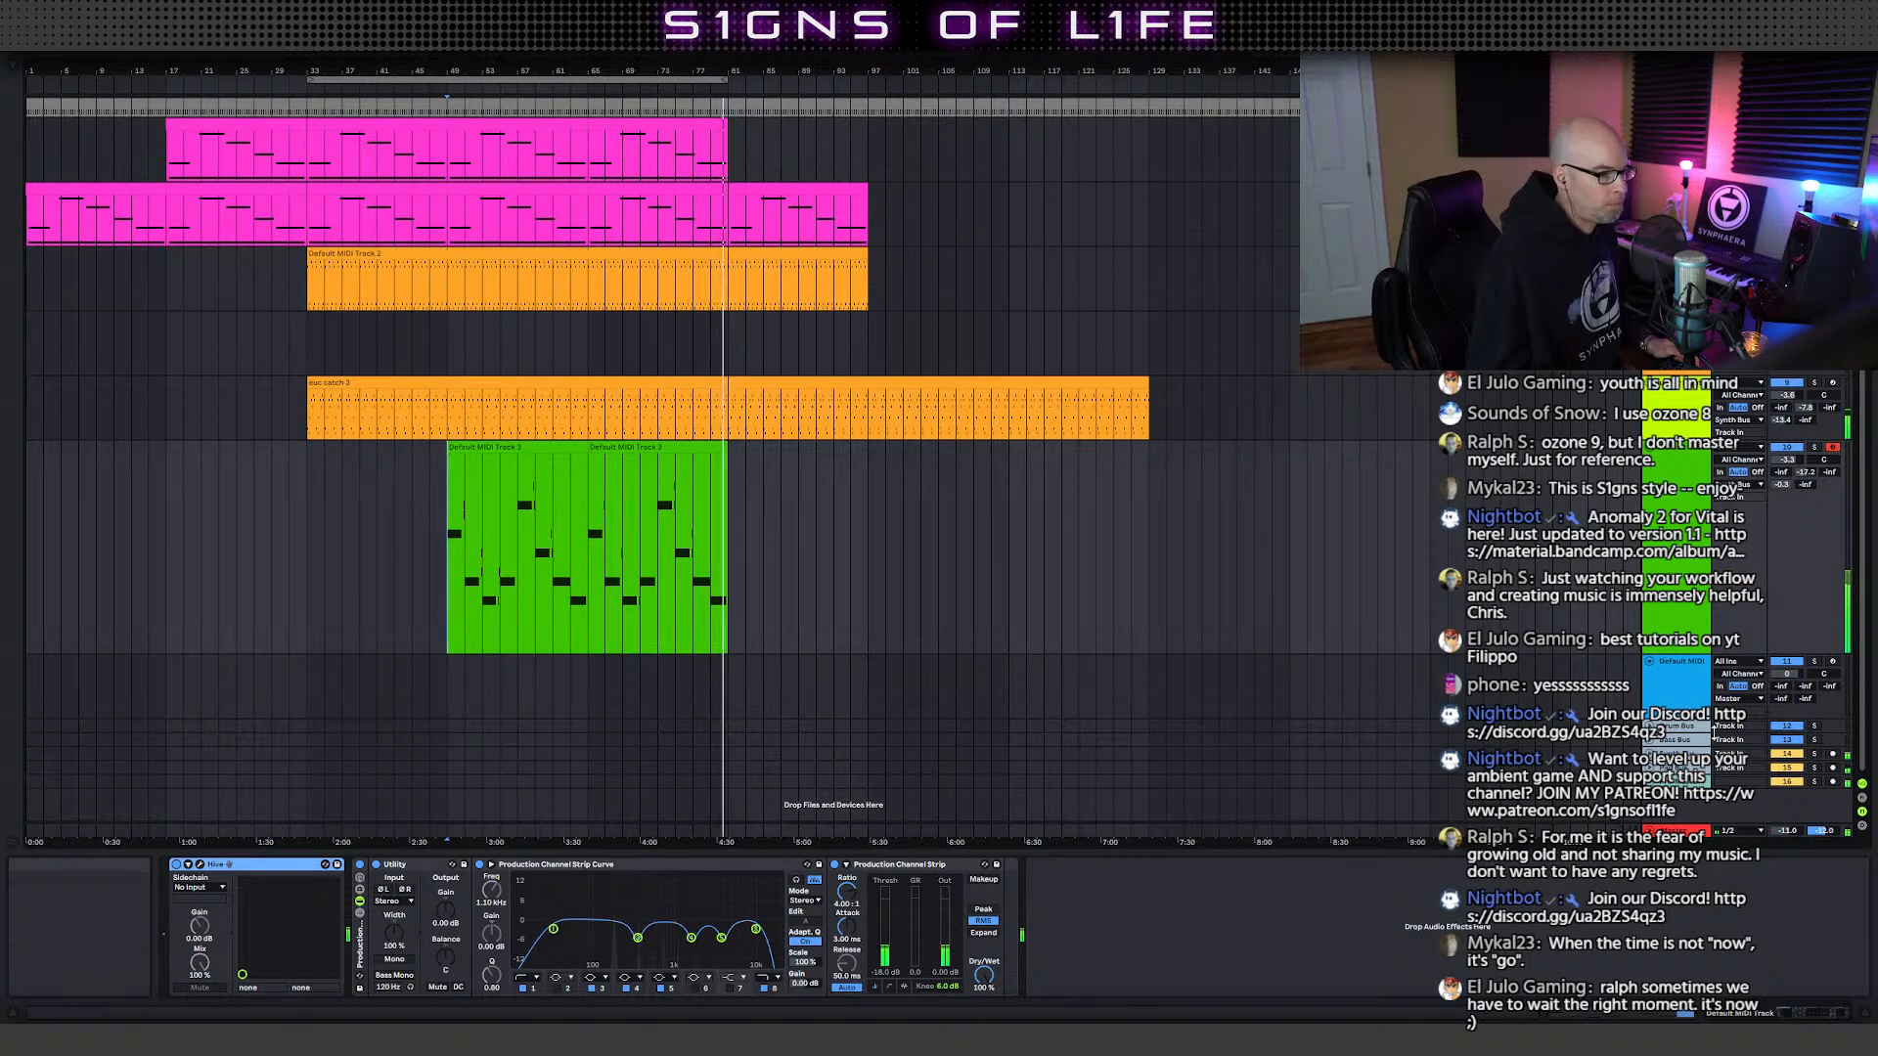
left_click(1685, 683)
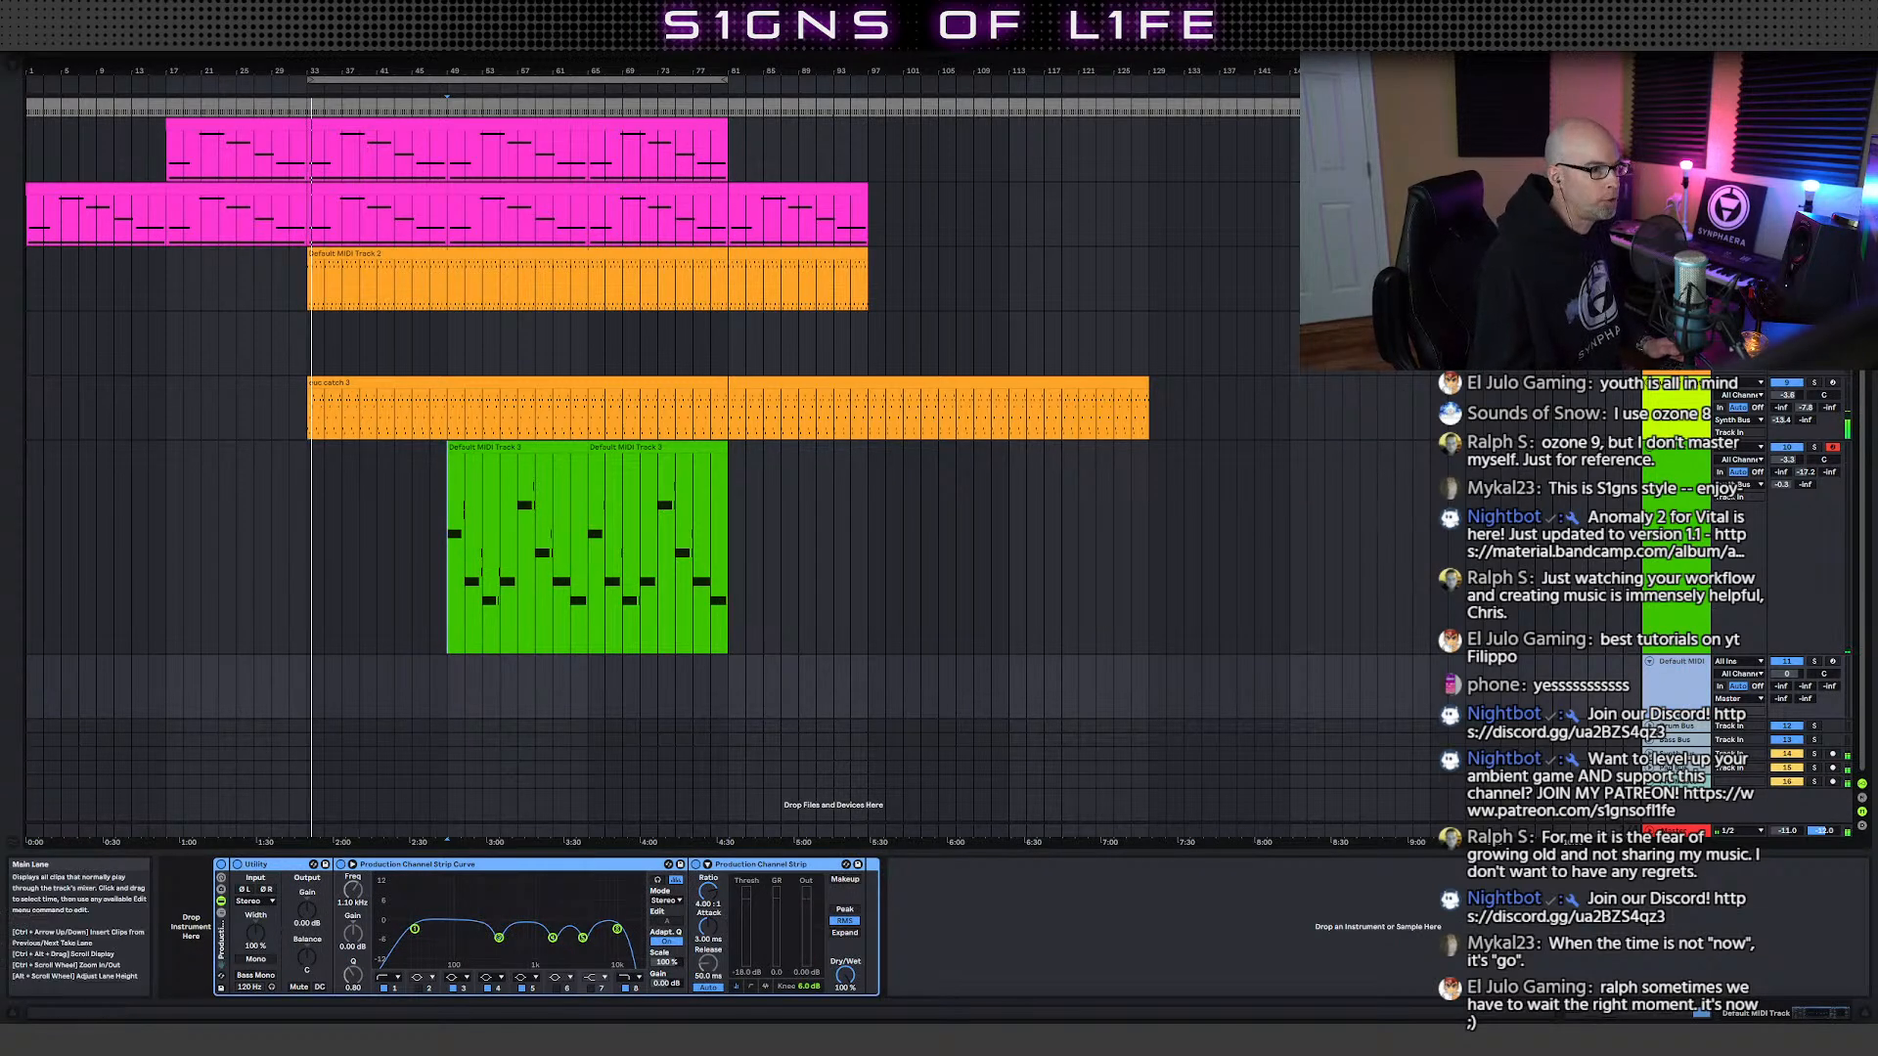
left_click(1678, 342)
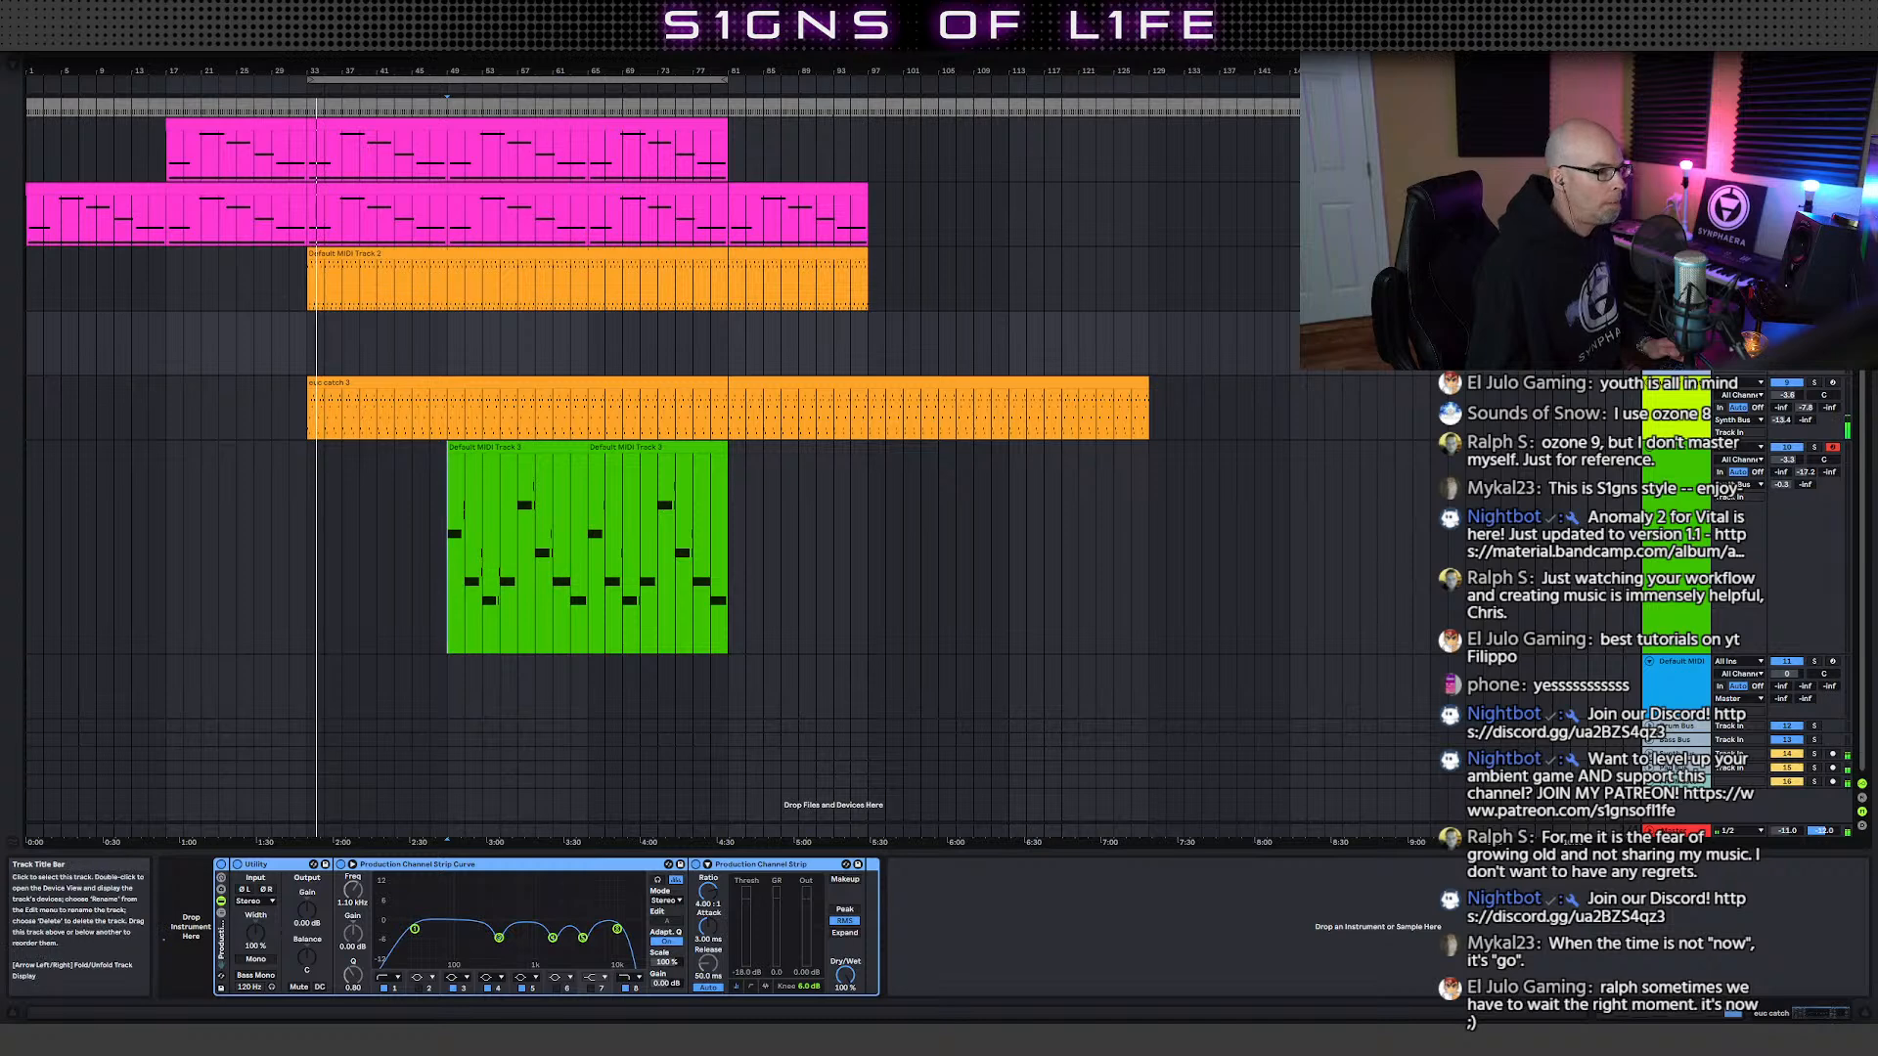
left_click(1680, 681)
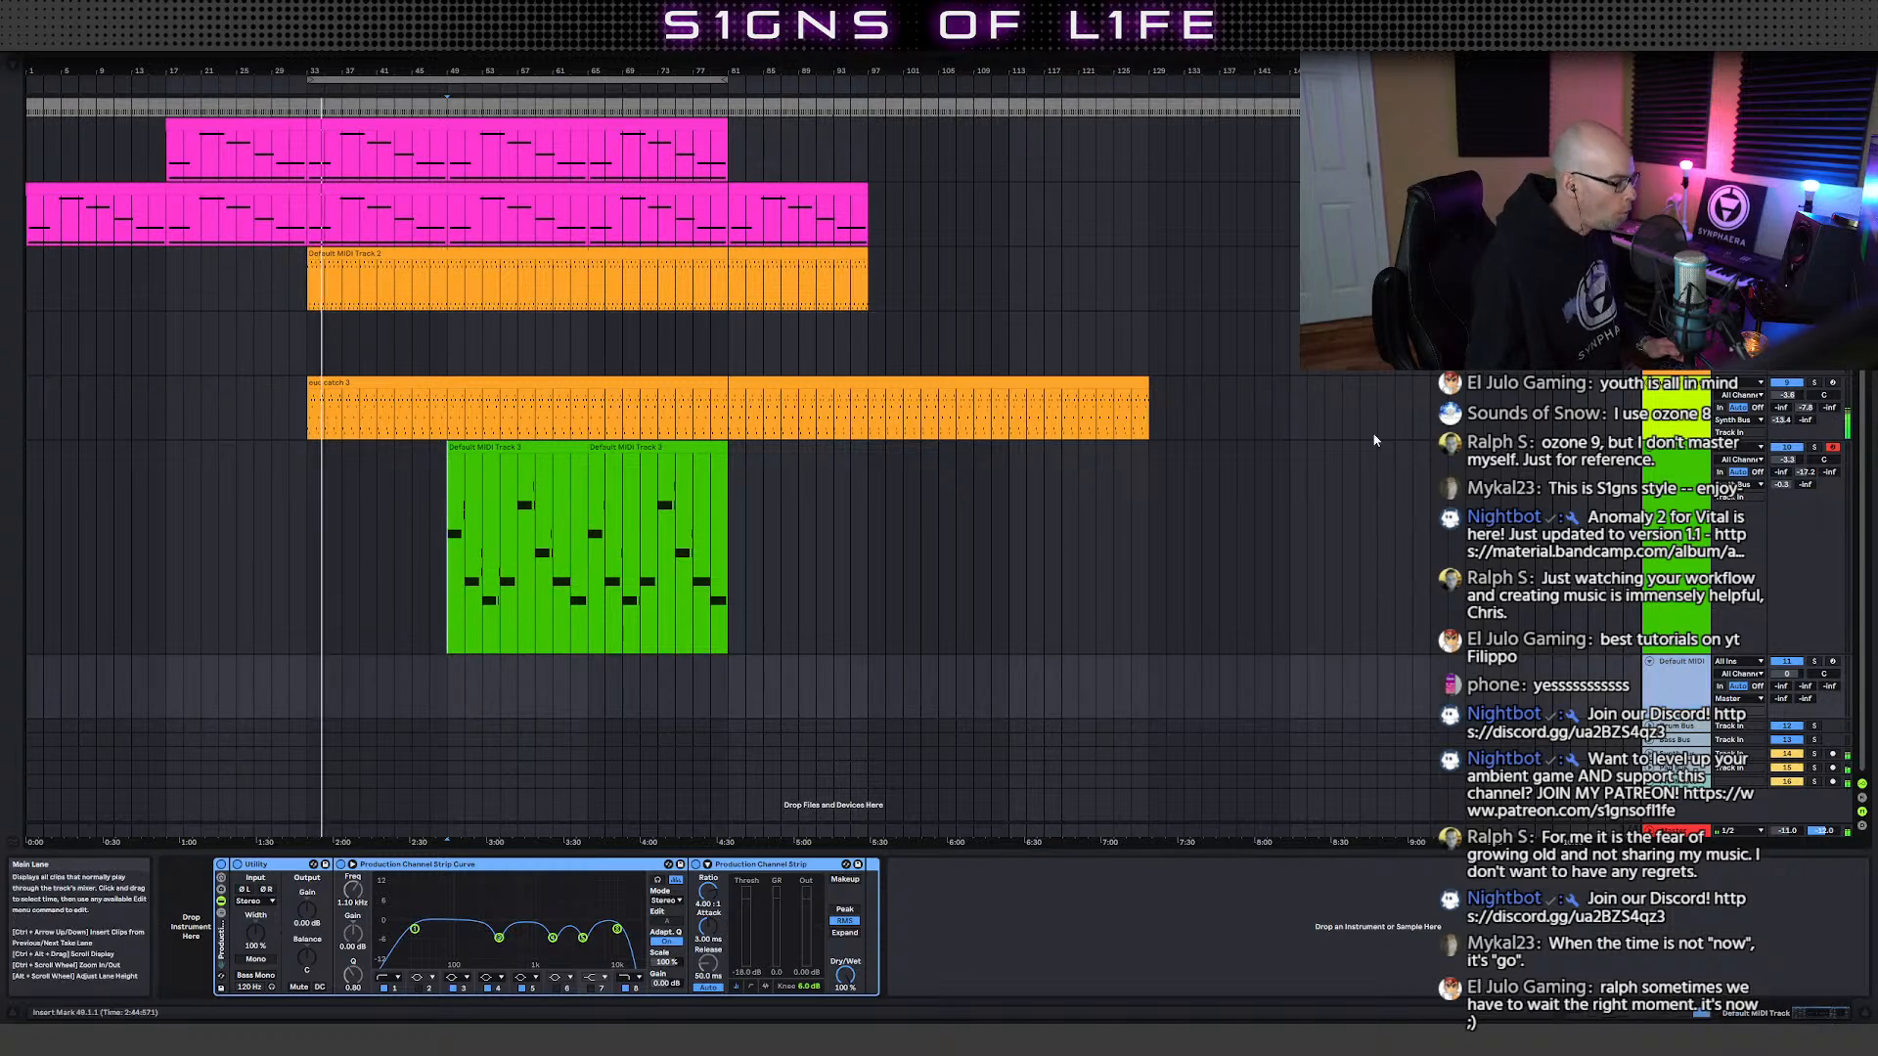
- Load euclidean sequencer Pro from the Rhythmic collection onto the empty blue MIDI track and open it in a floating window
left_click(3, 86)
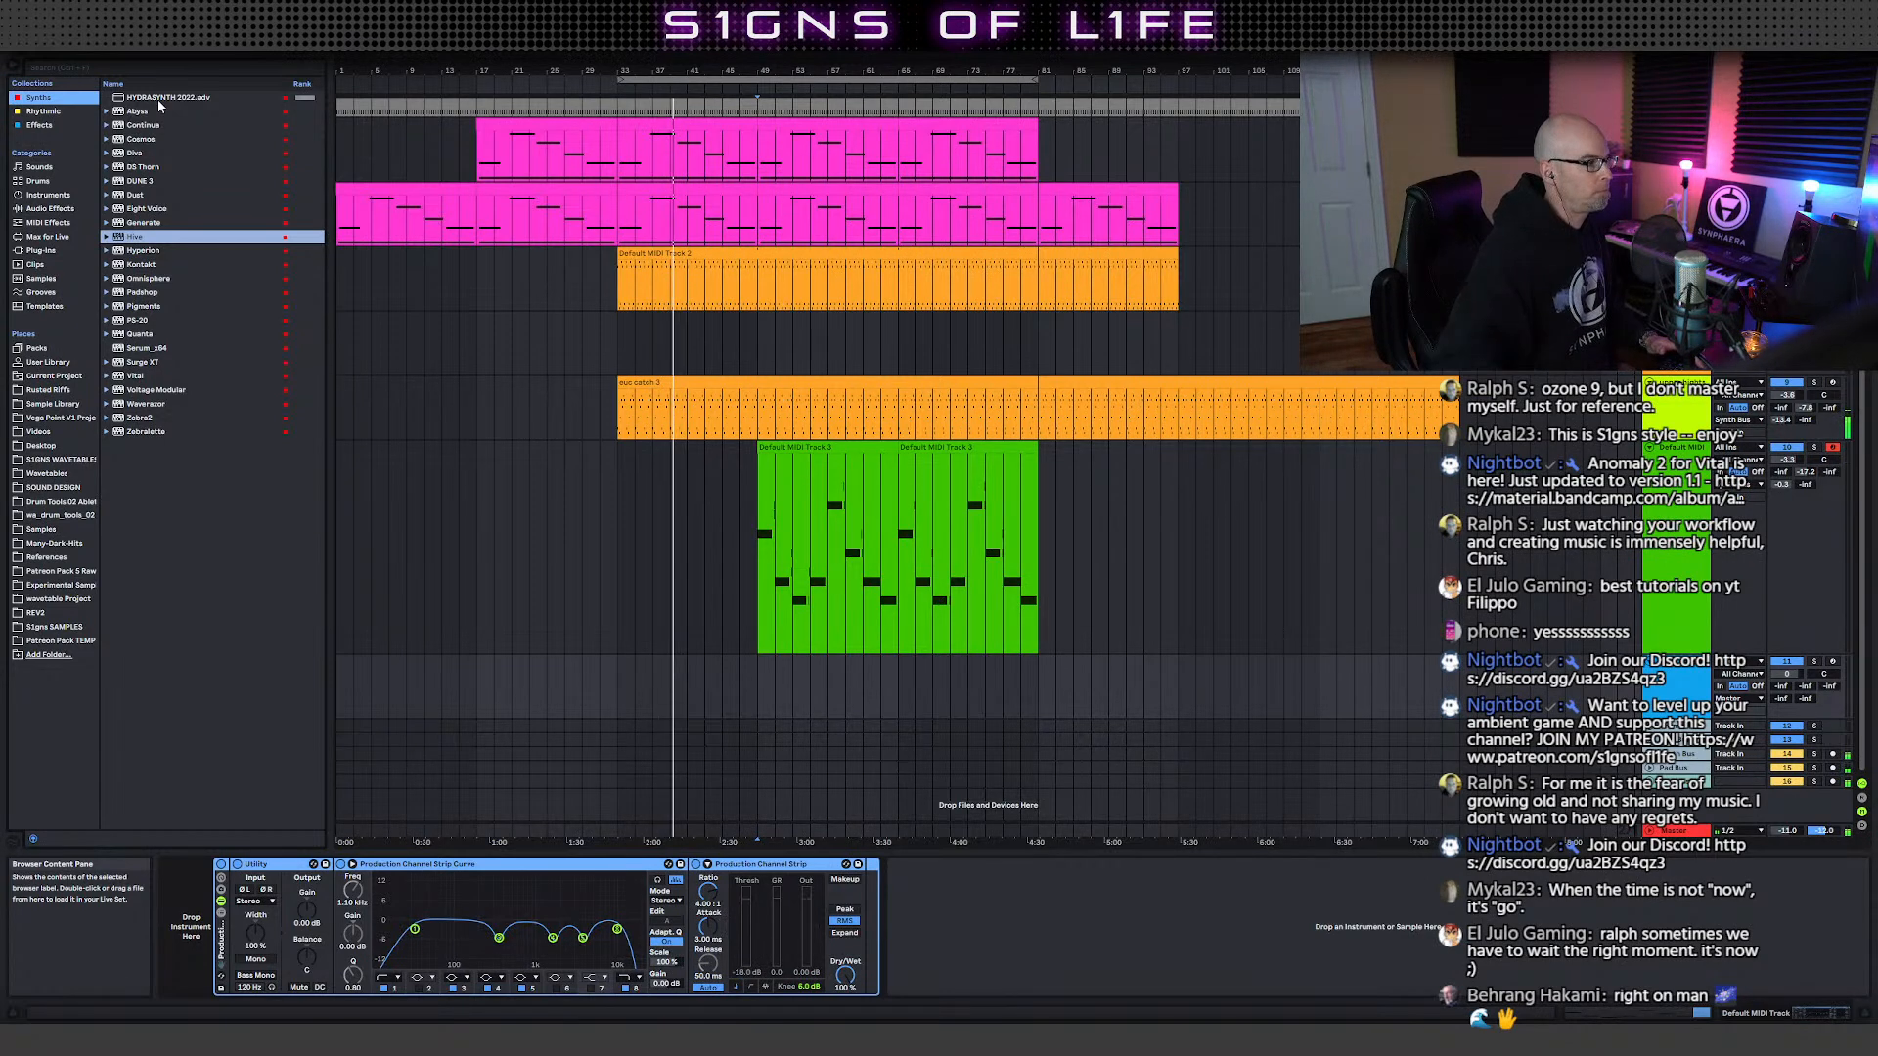
left_click(44, 113)
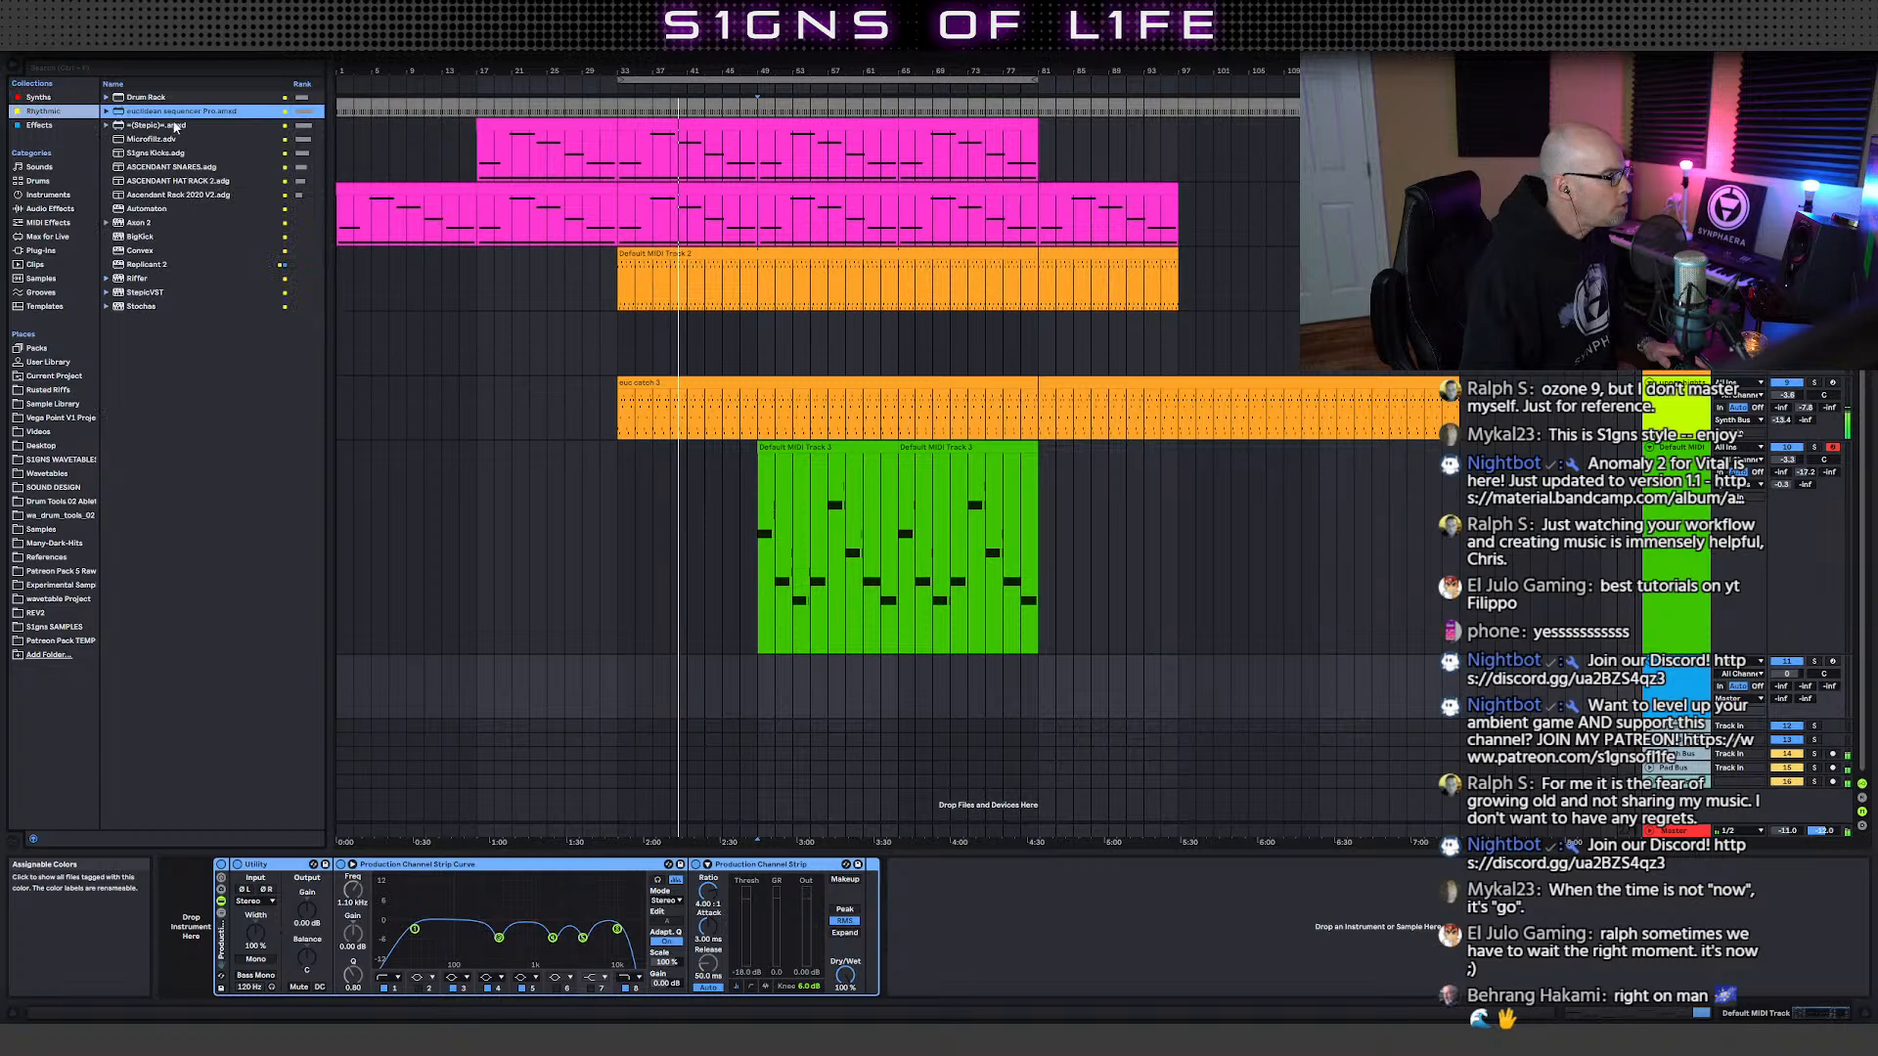
left_click_drag(742, 705, 808, 673)
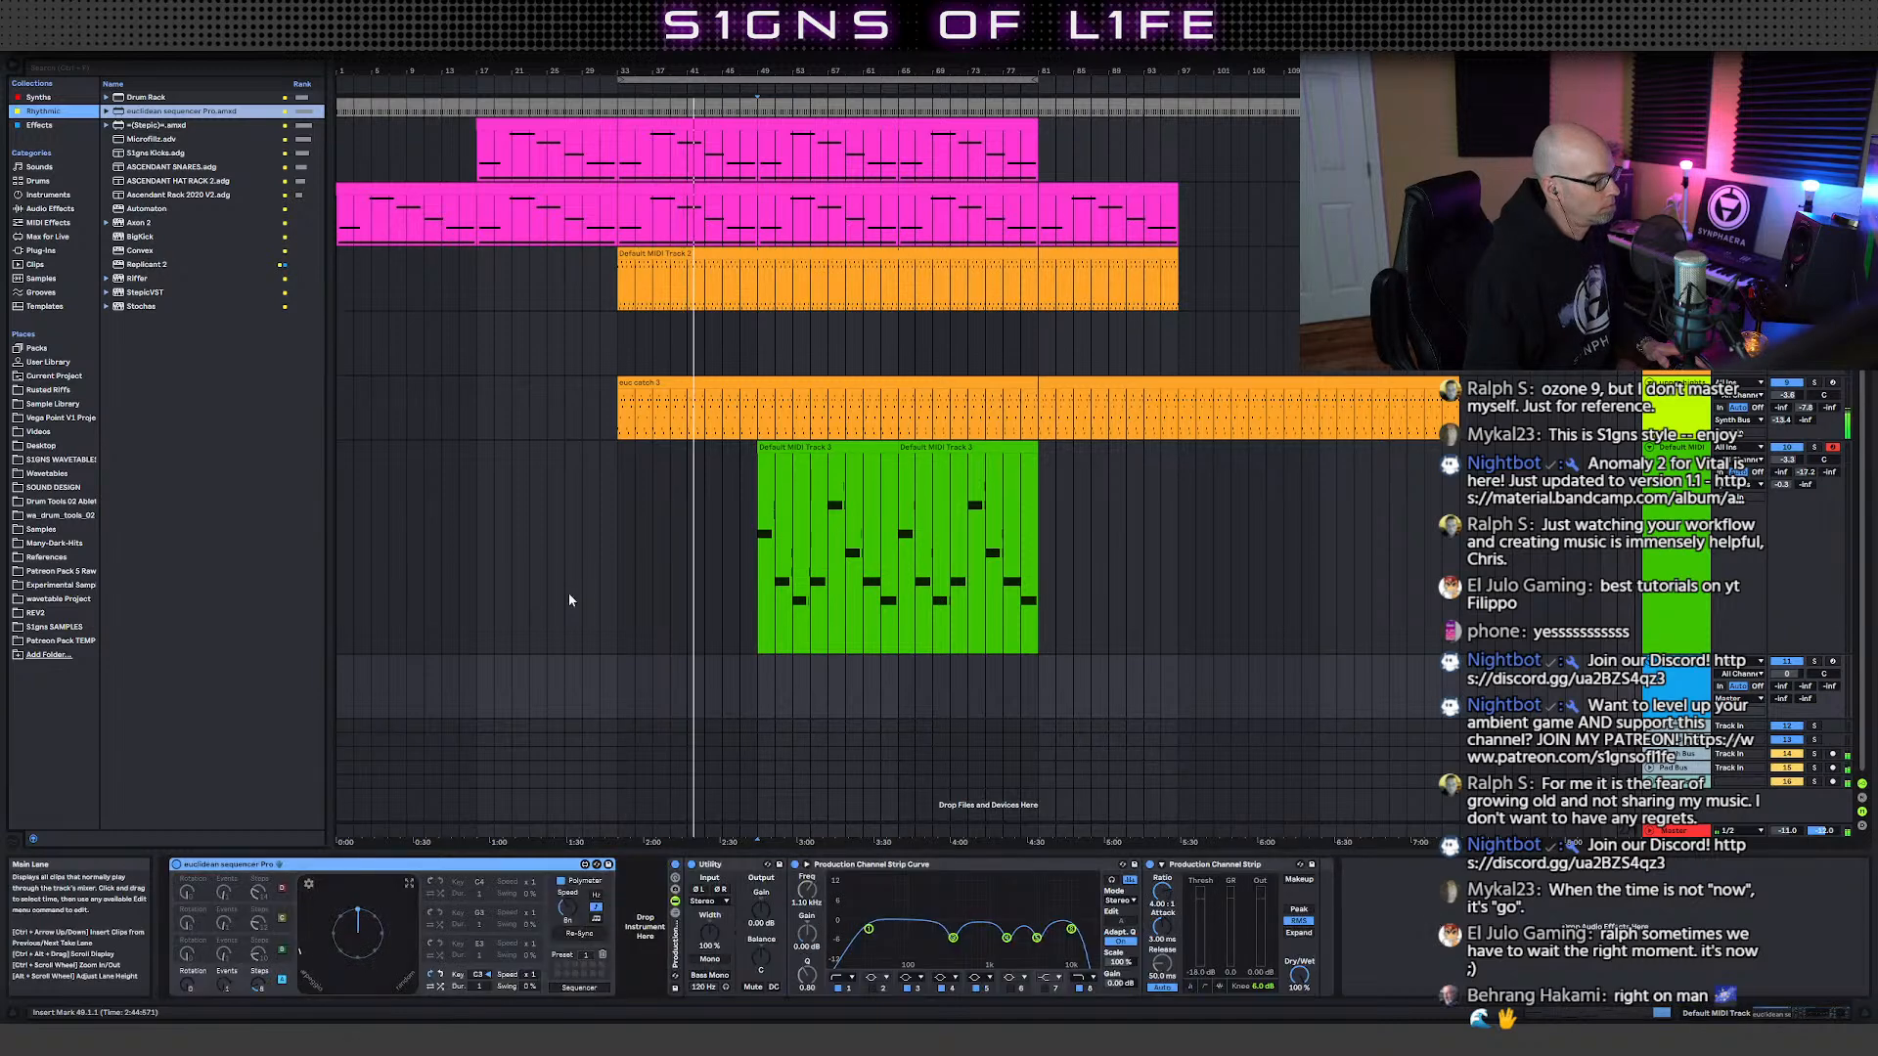
left_click(409, 884)
left_click_drag(421, 155, 667, 290)
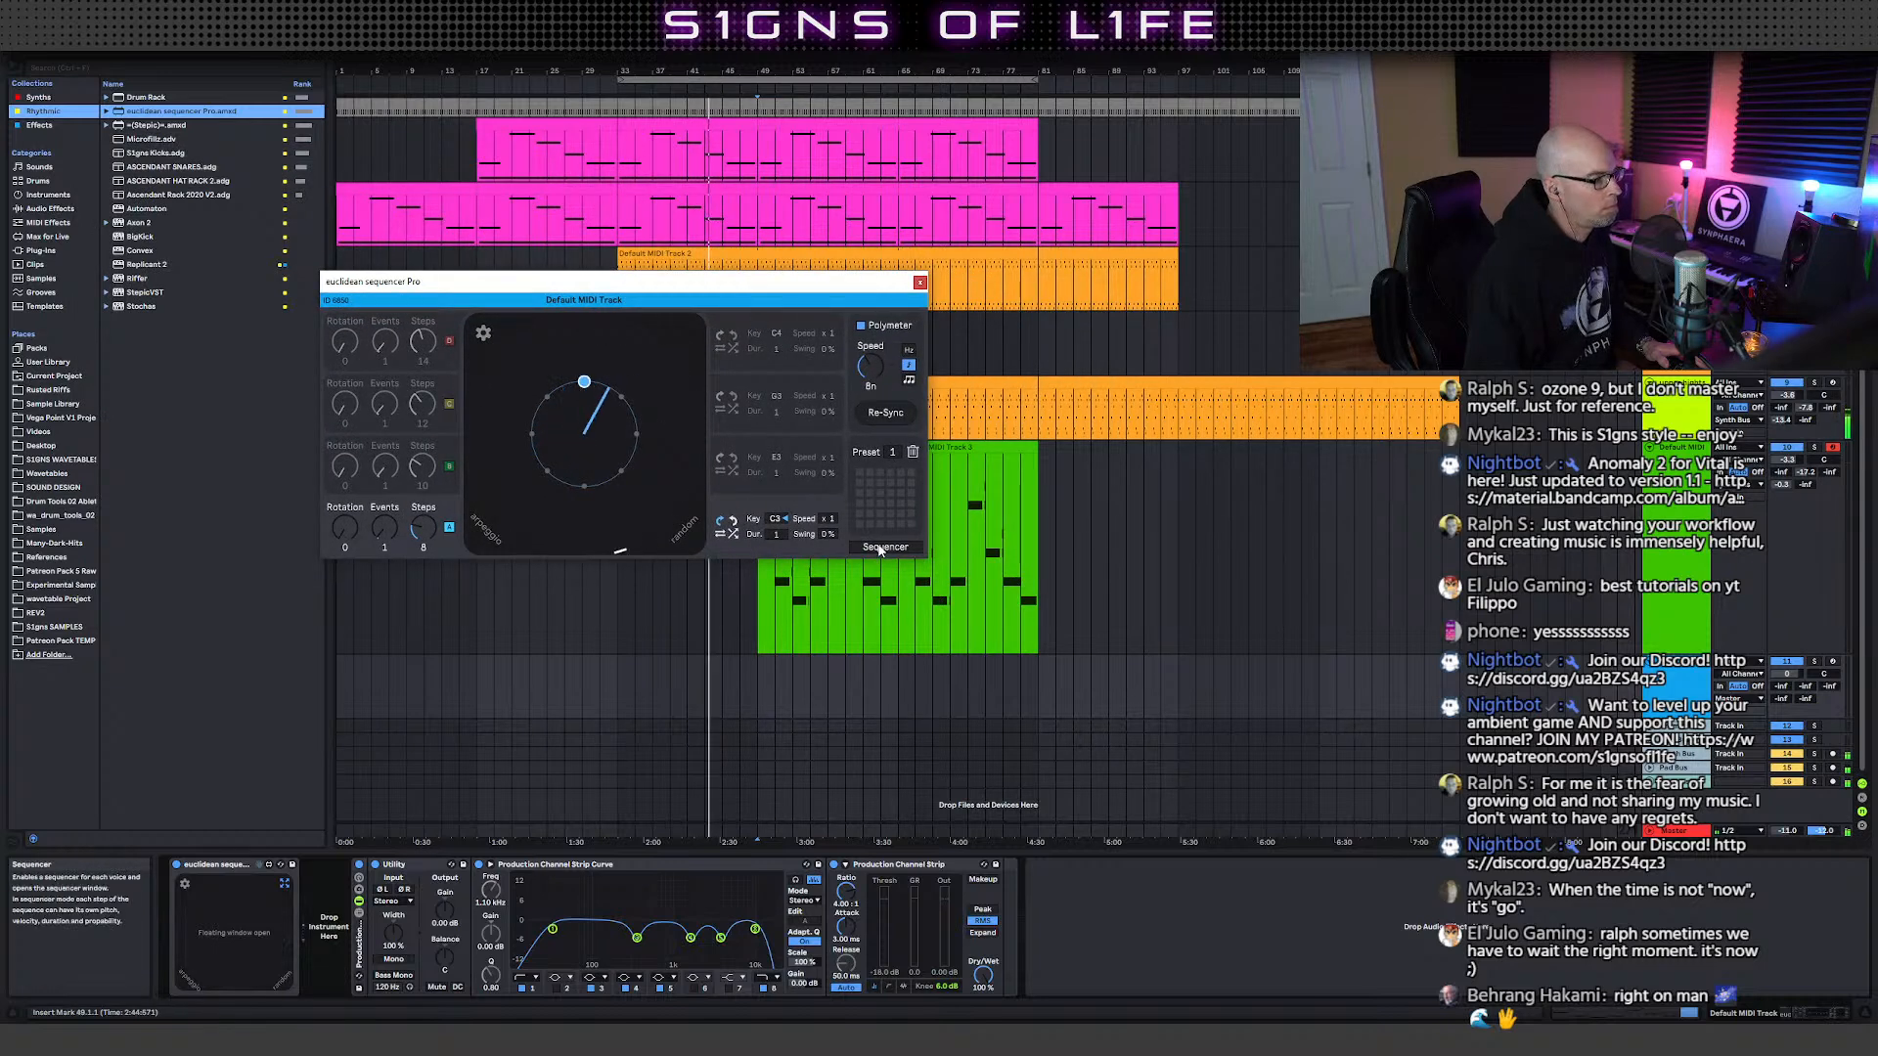
- Turn on the sequencer's step mode and set the blue voice's pitch scale to C# minor
left_click(885, 547)
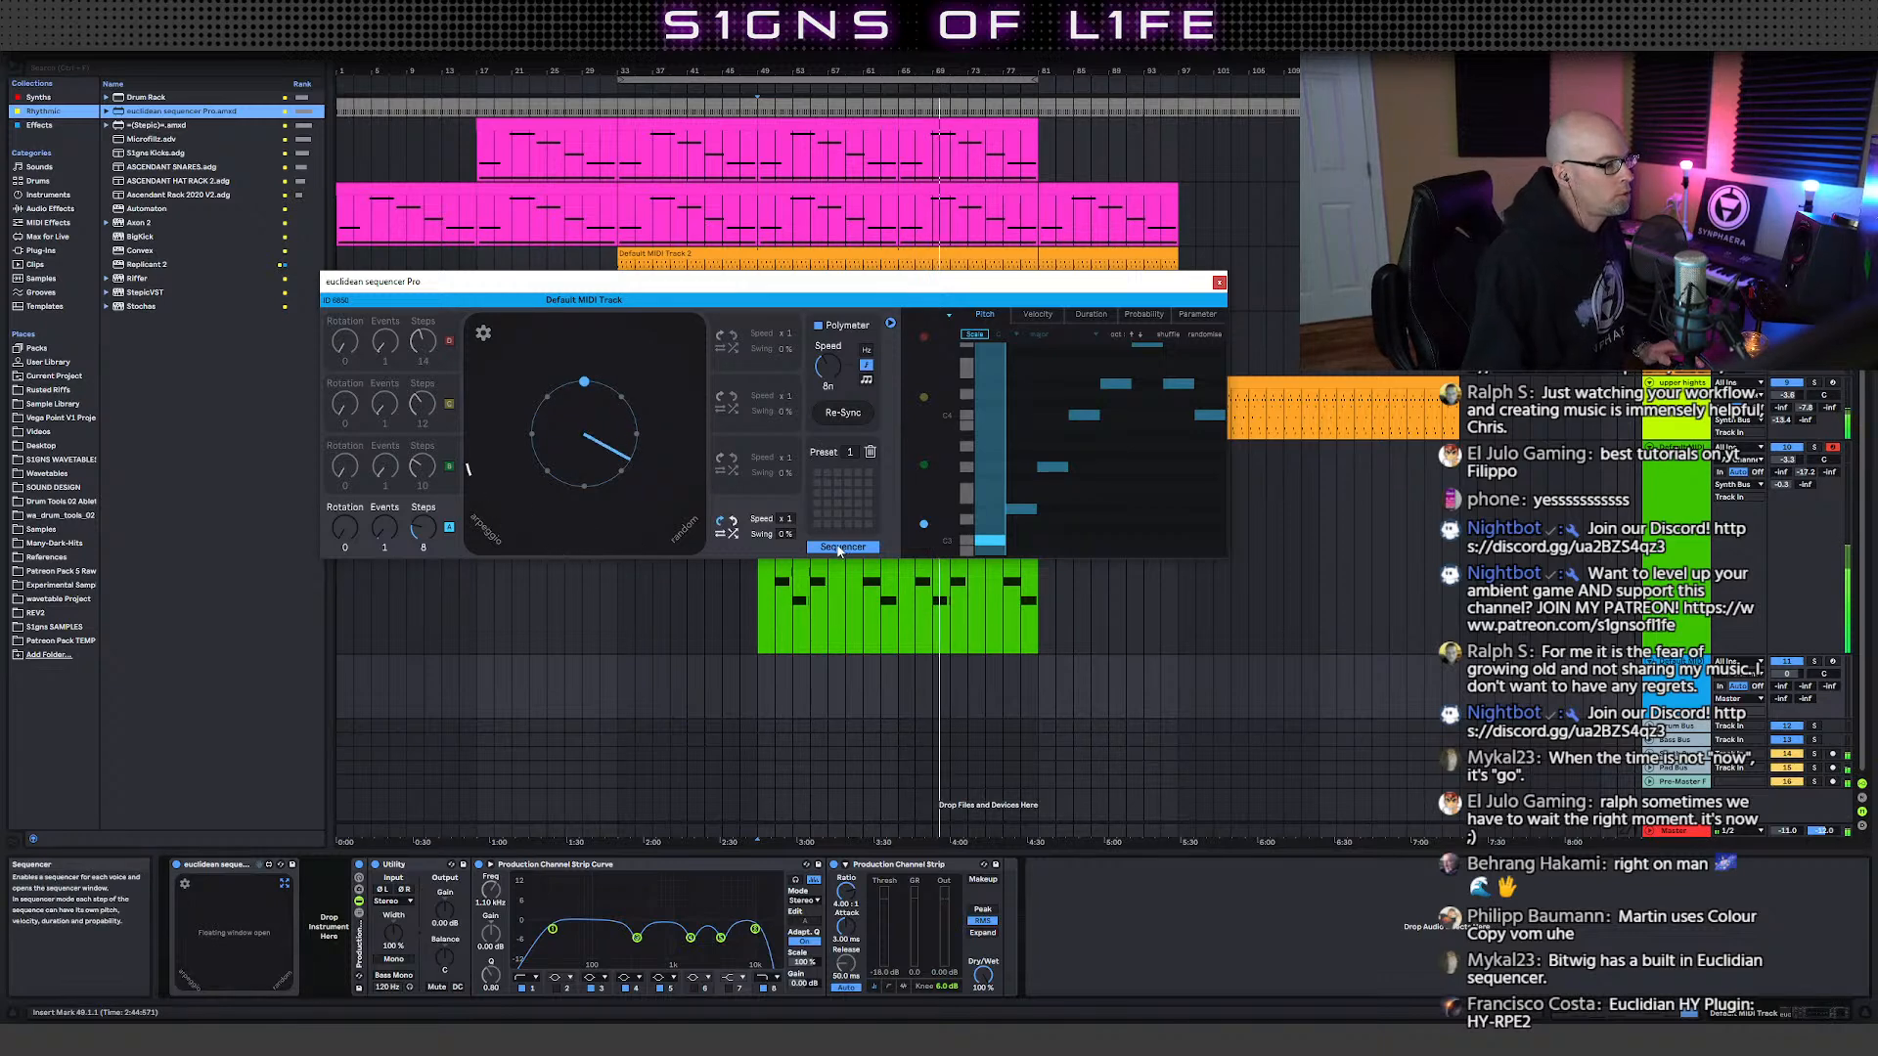
left_click(975, 335)
left_click(1004, 335)
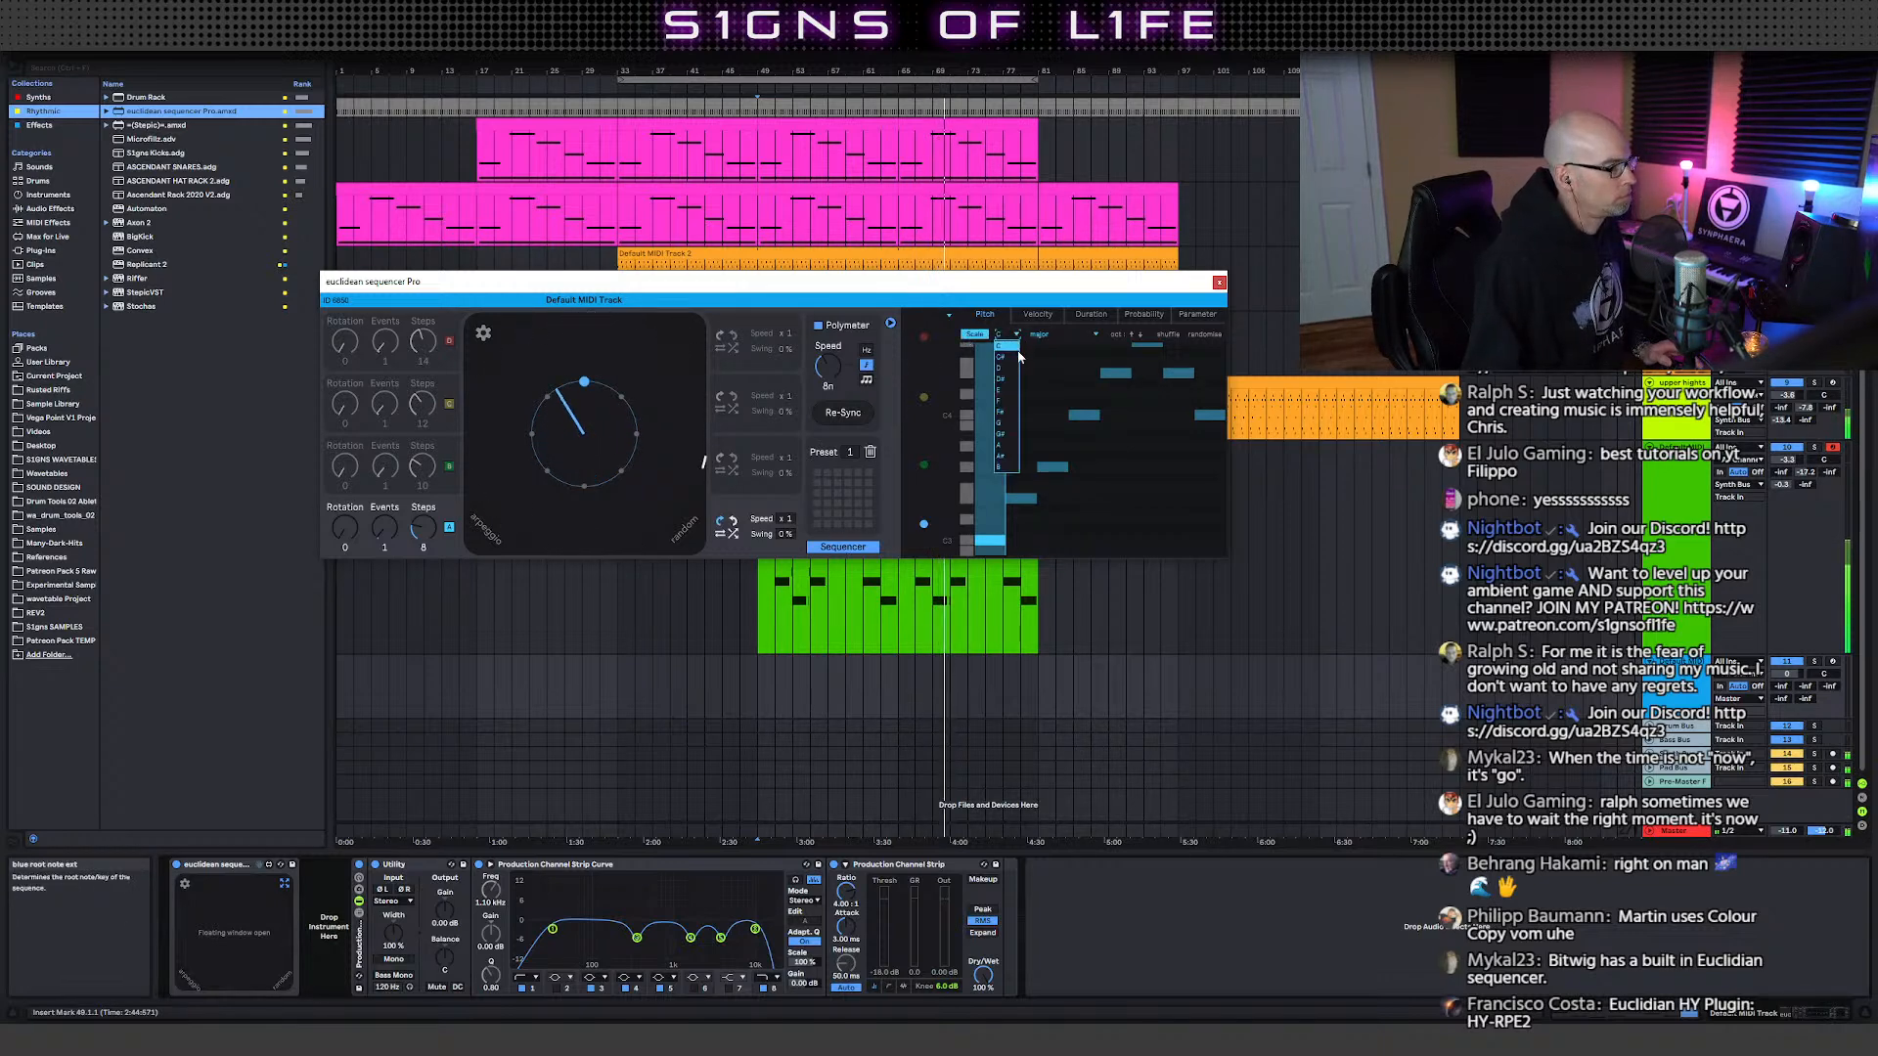
left_click(1009, 351)
left_click(1039, 335)
left_click(1042, 365)
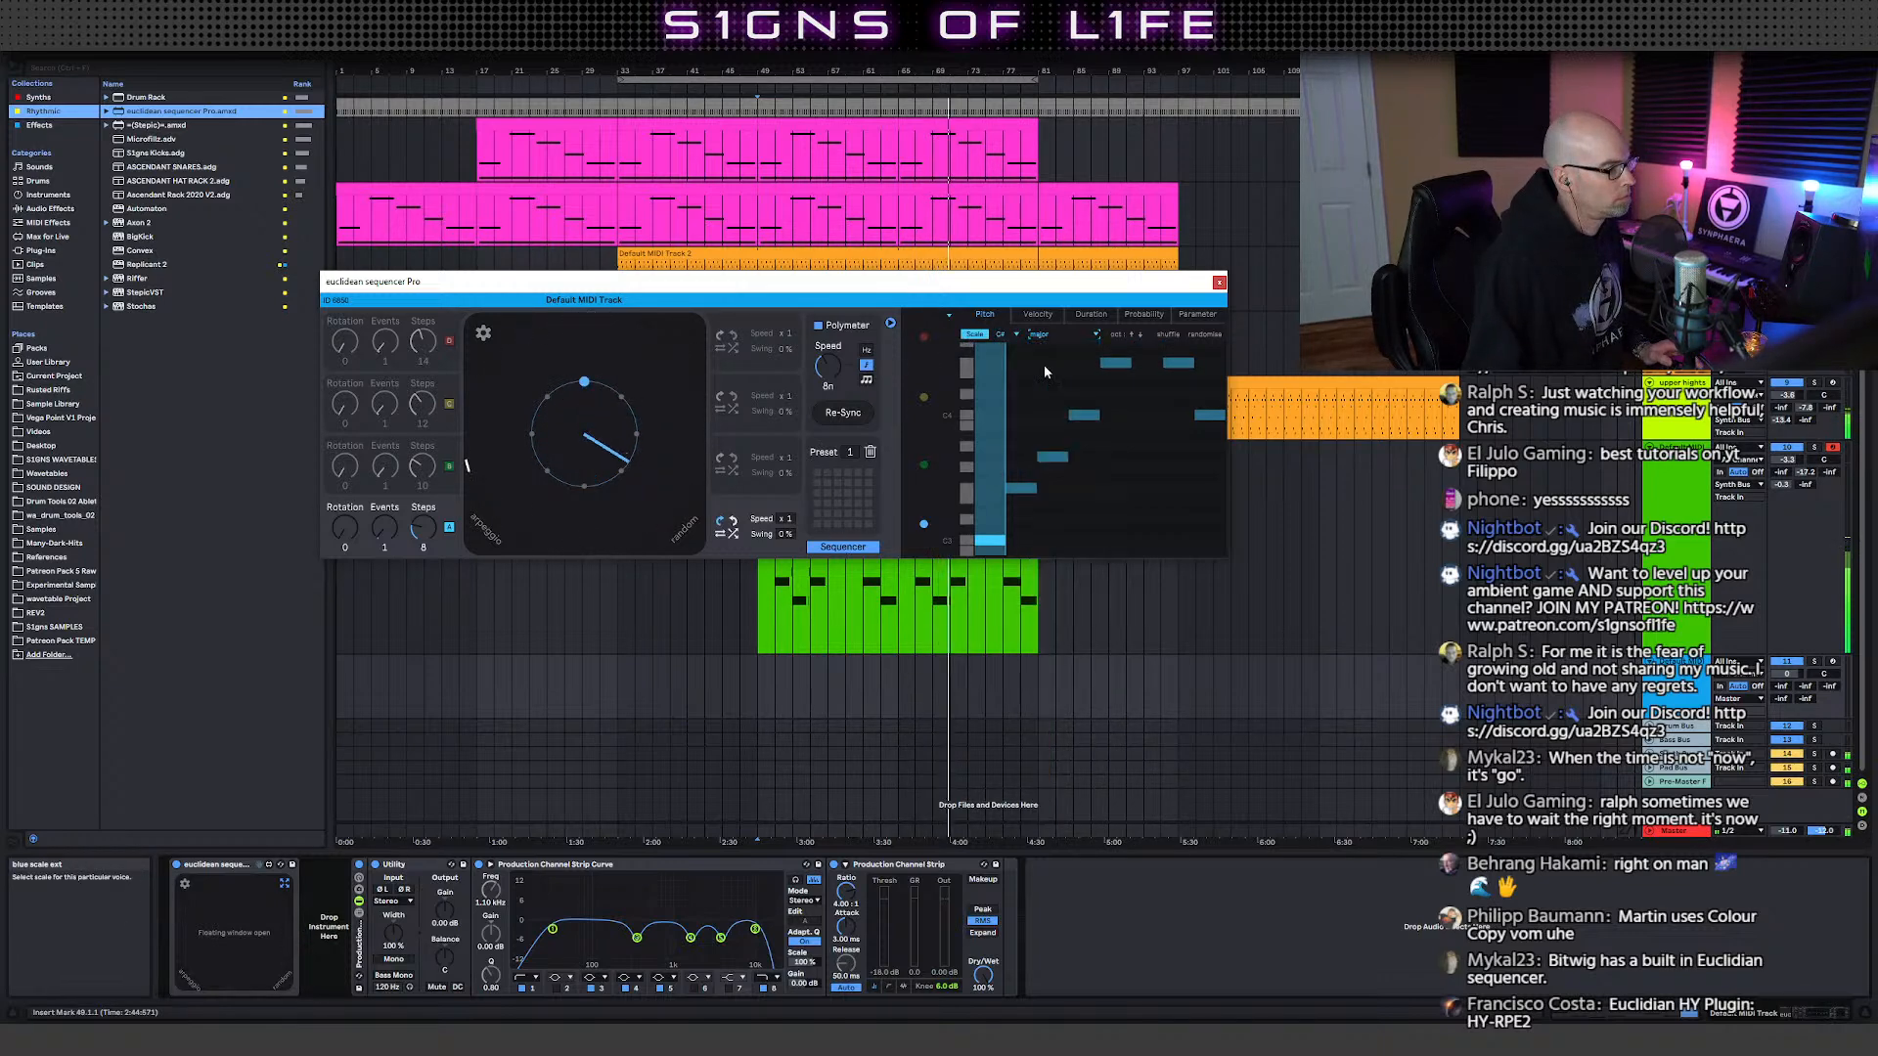
left_click(846, 547)
left_click(885, 547)
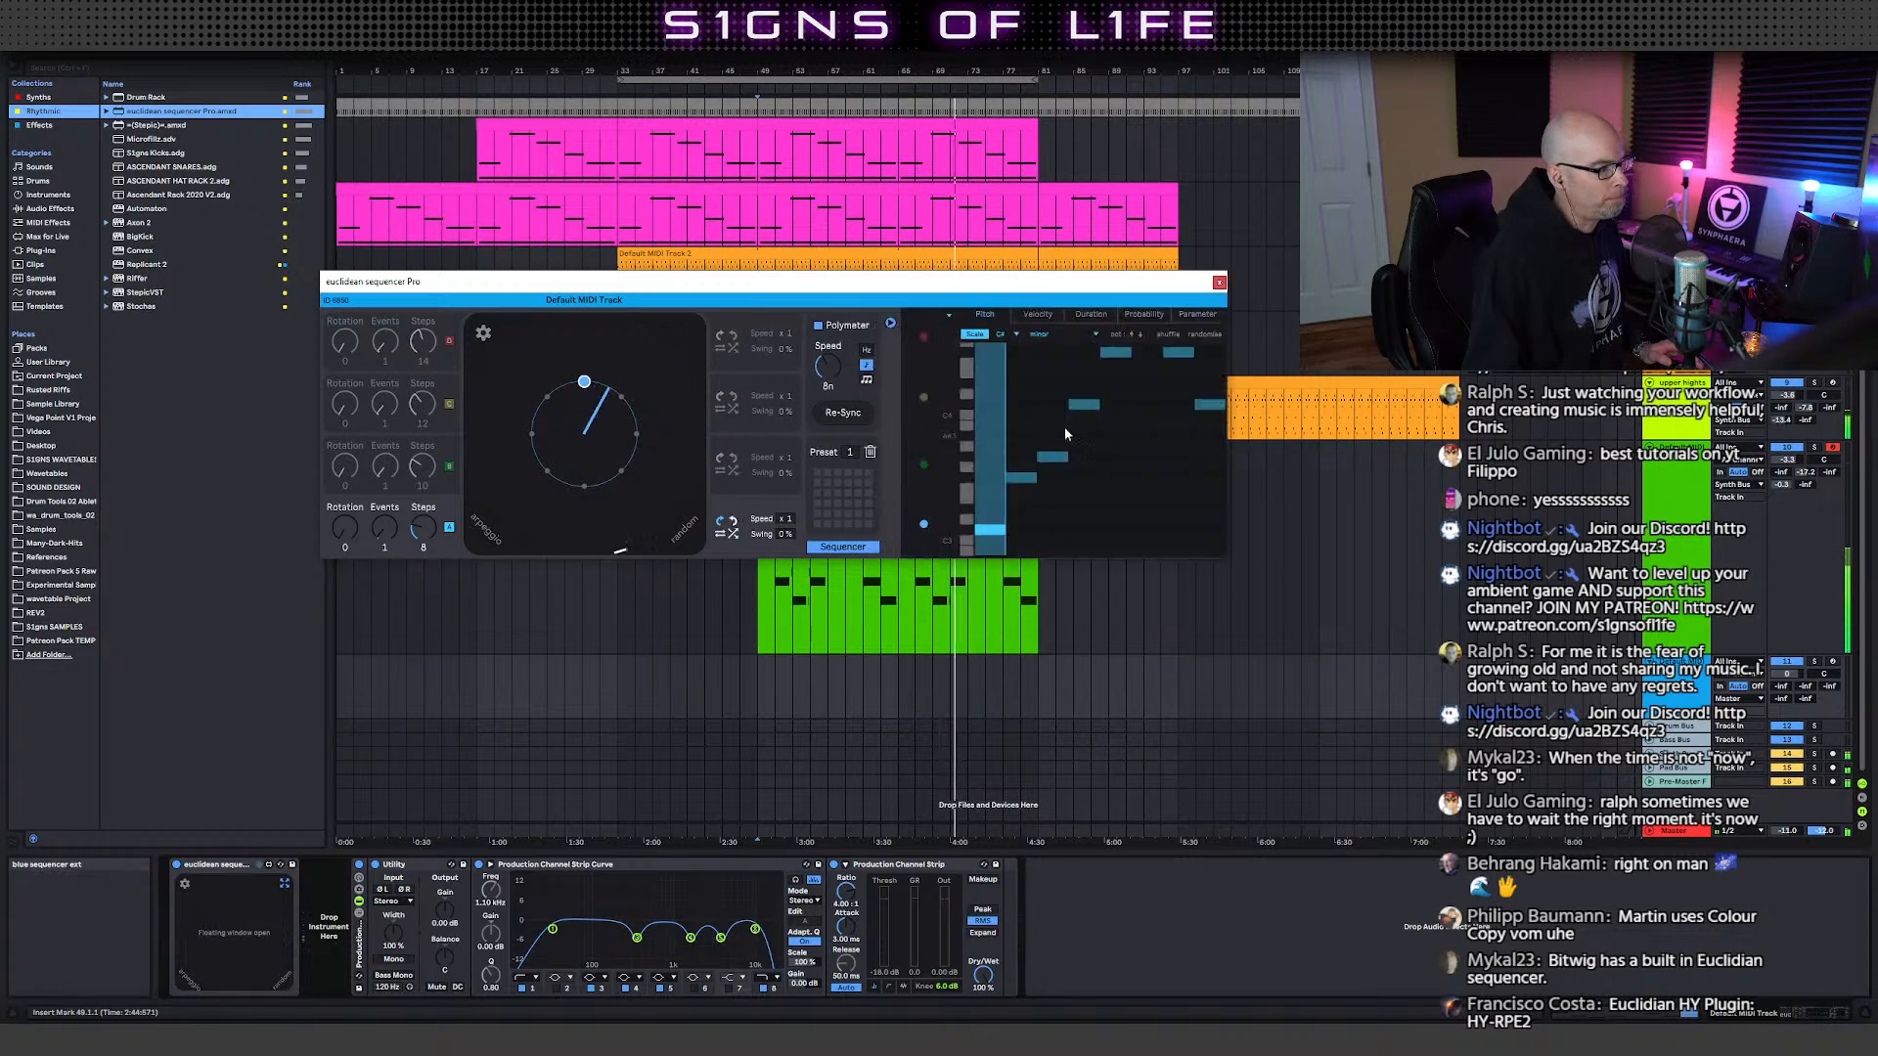
- Set the blue voice of the Euclidean sequencer to 16 steps with 16 events
mouse_move(385, 528)
left_mouse_down()
mouse_move(384, 480)
mouse_move(384, 498)
left_mouse_up()
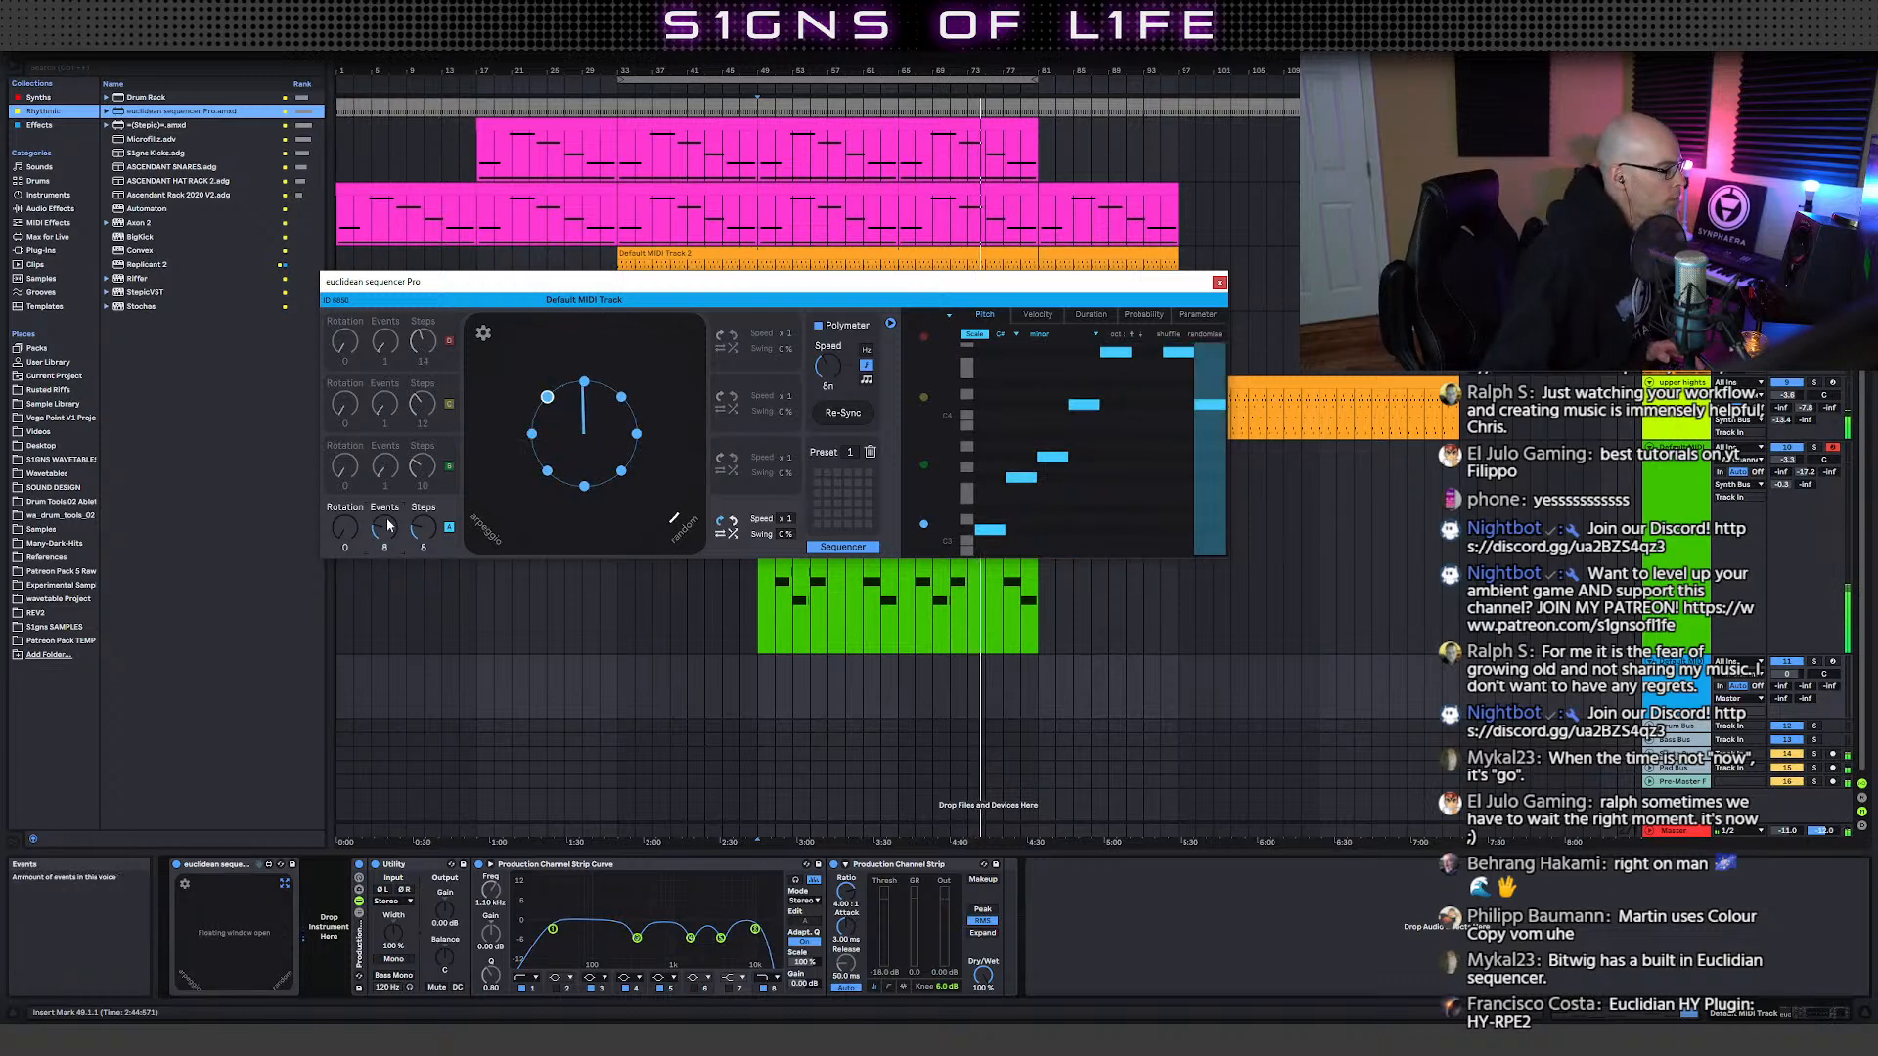
left_click_drag(422, 531, 423, 504)
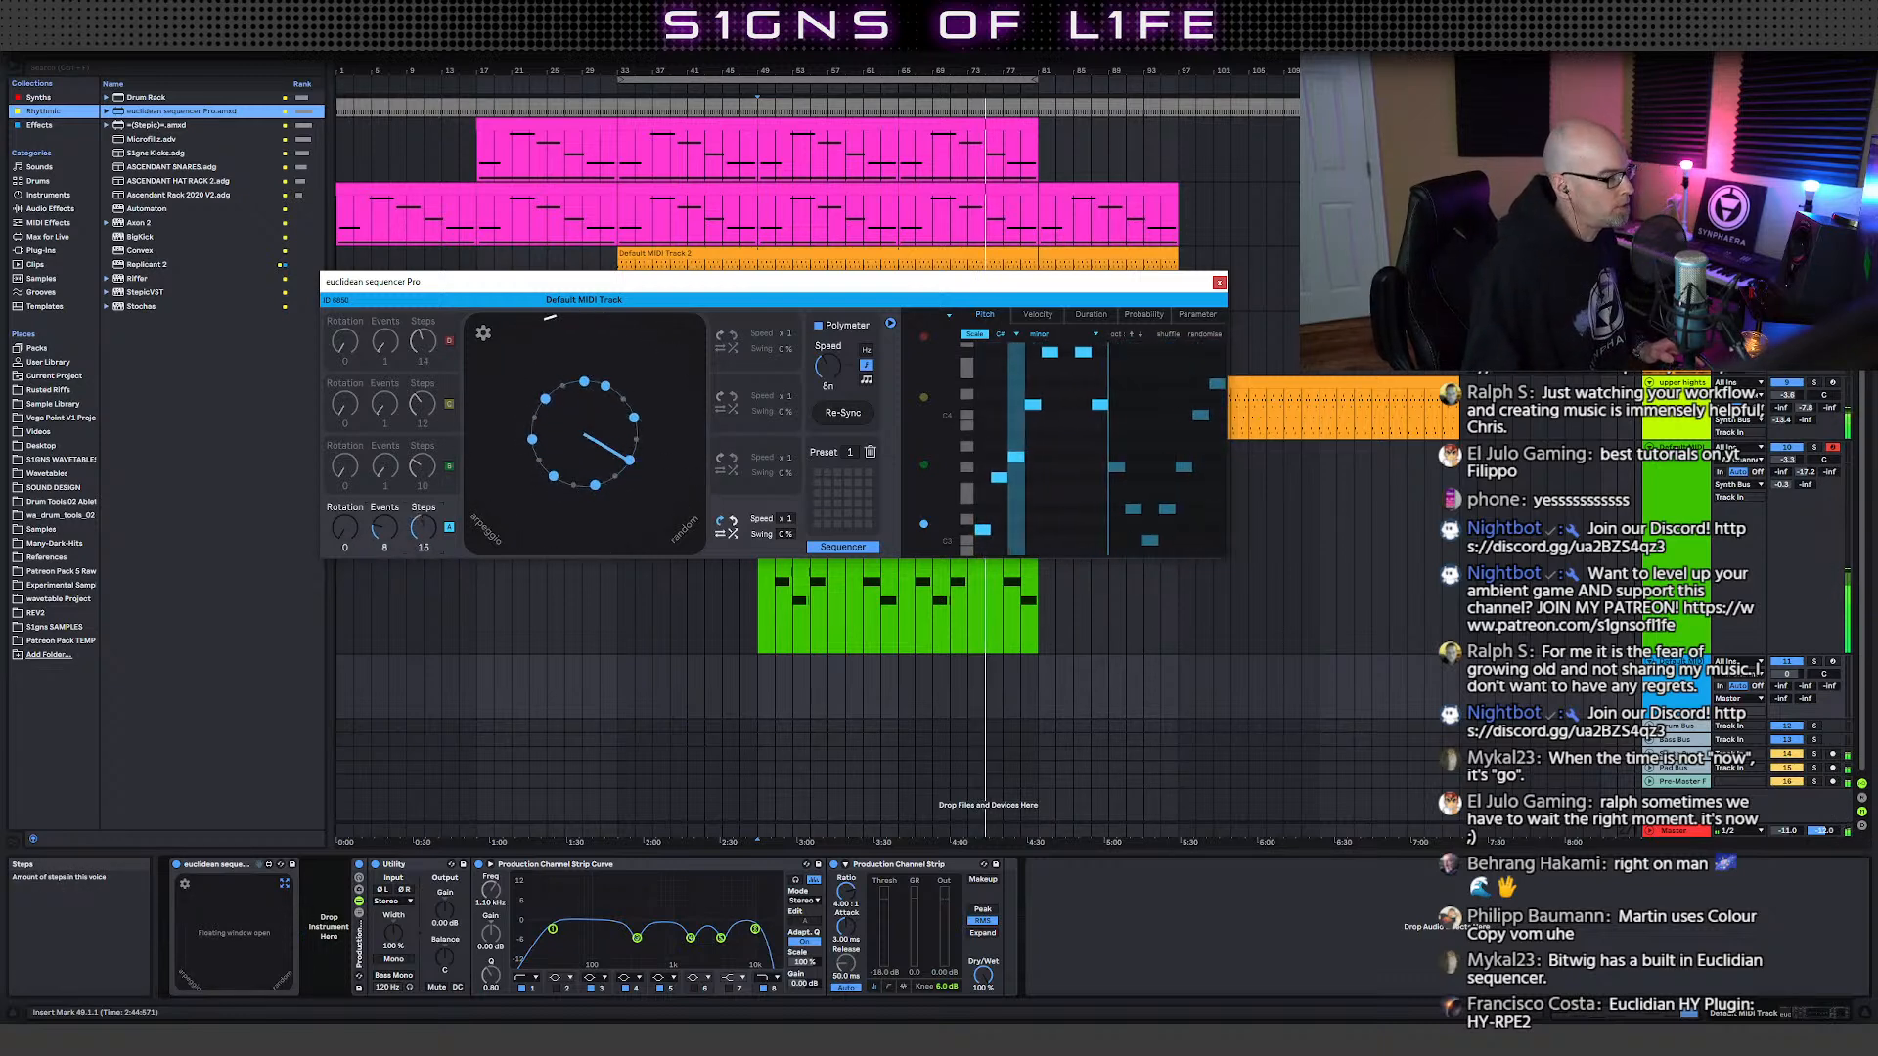
mouse_move(369, 529)
left_mouse_down()
mouse_move(370, 494)
mouse_move(385, 518)
left_mouse_up()
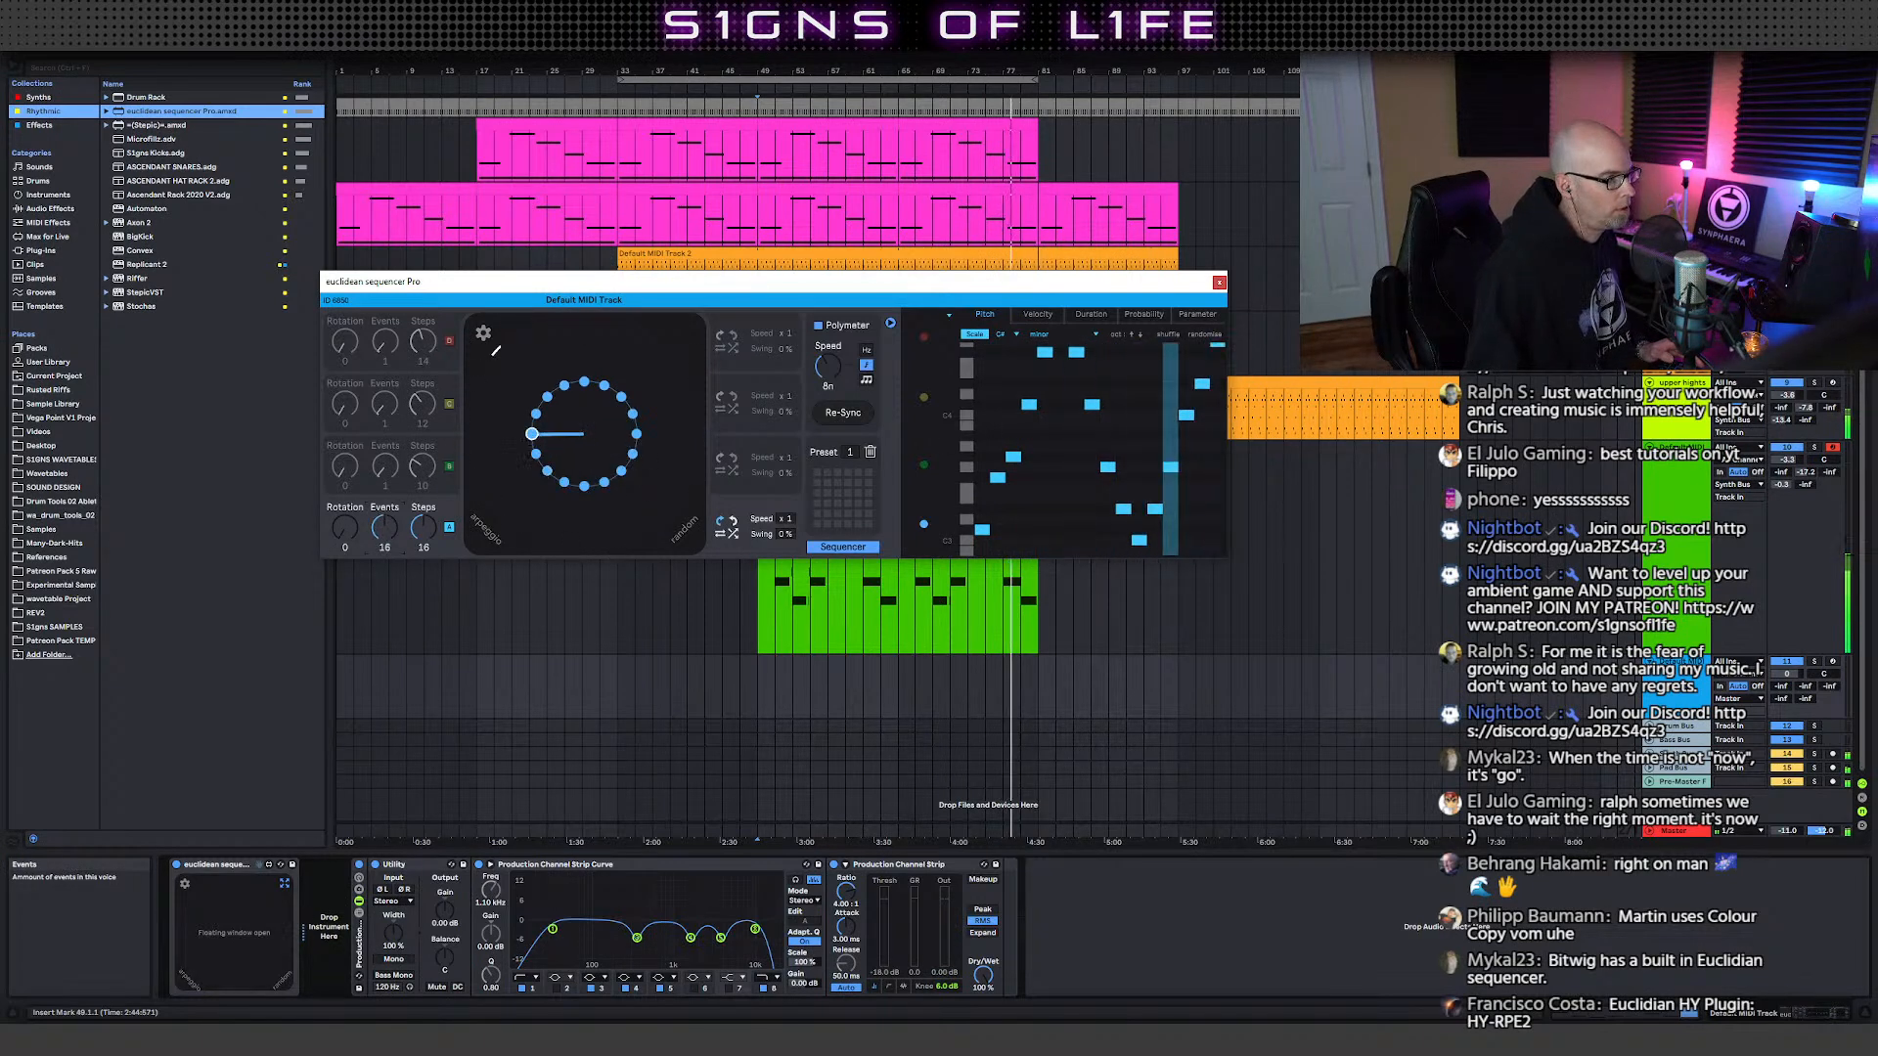
- Randomise the blue voice's pitch pattern and mute a few scattered steps
left_click(1203, 335)
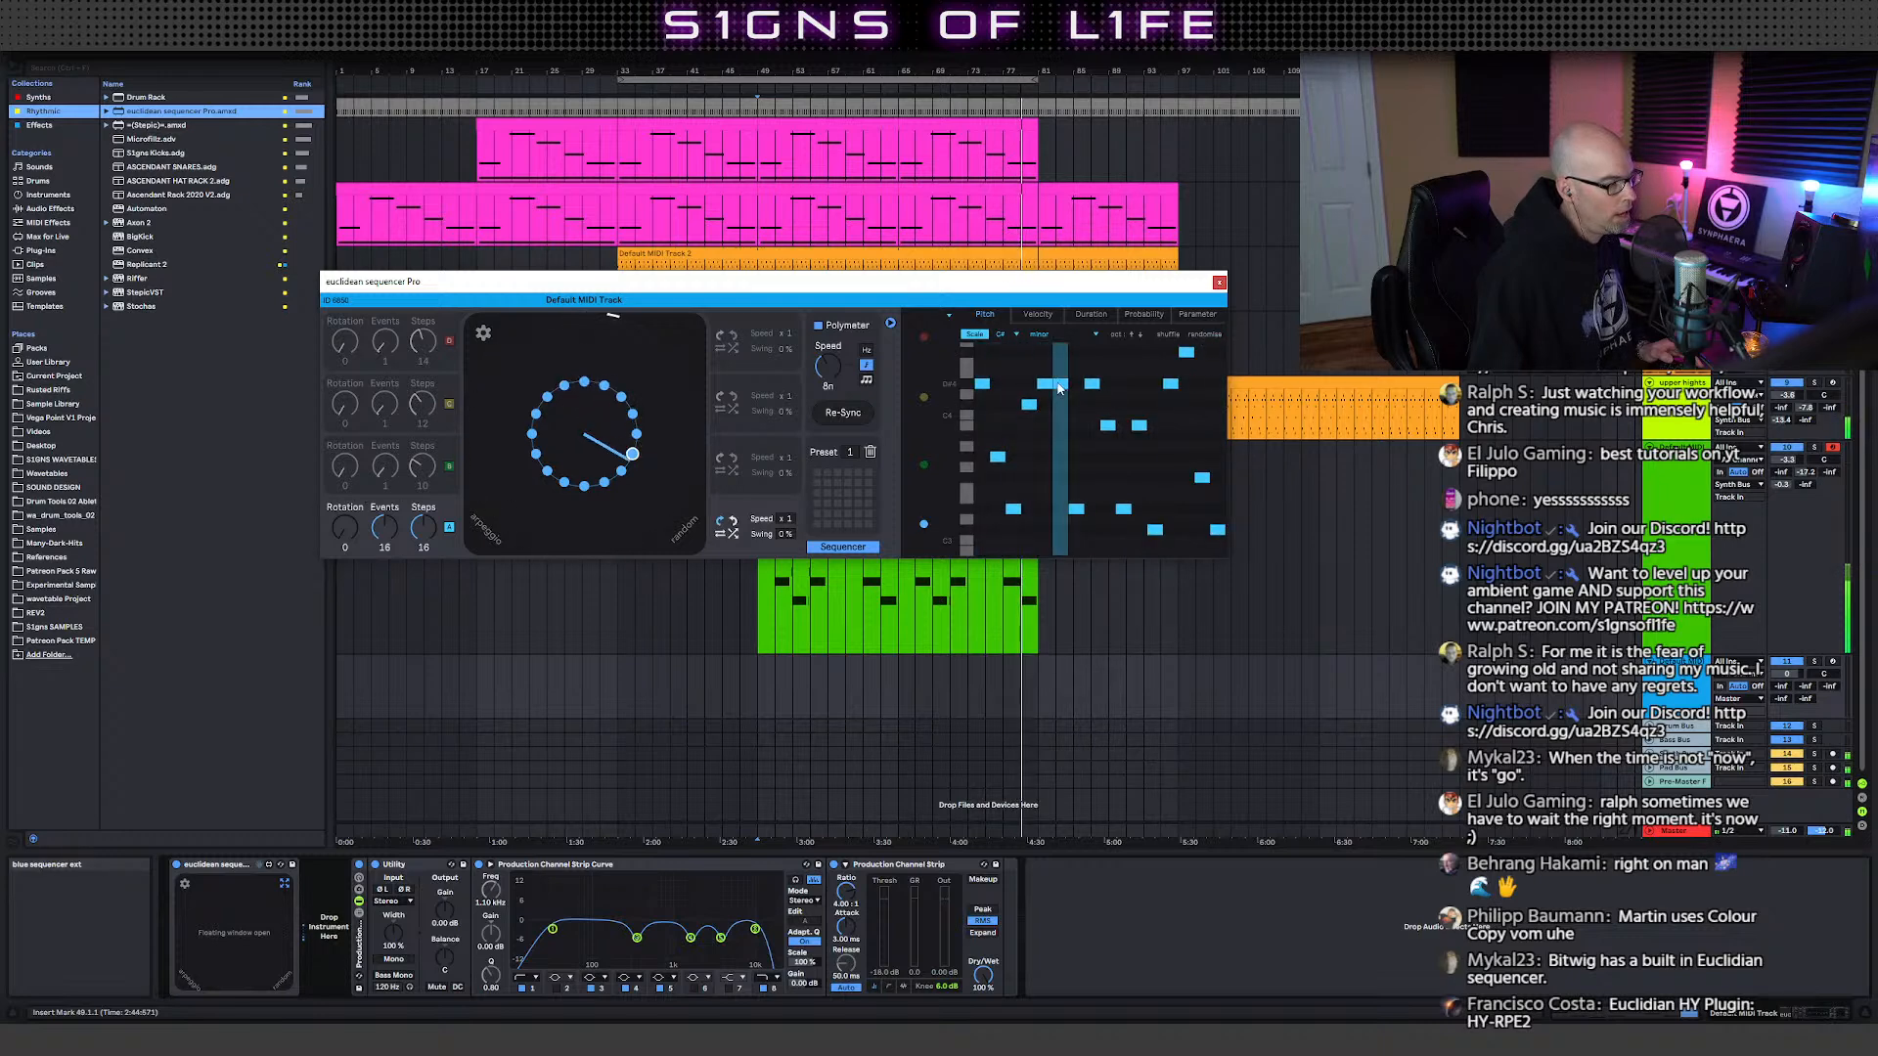
left_click(1199, 352)
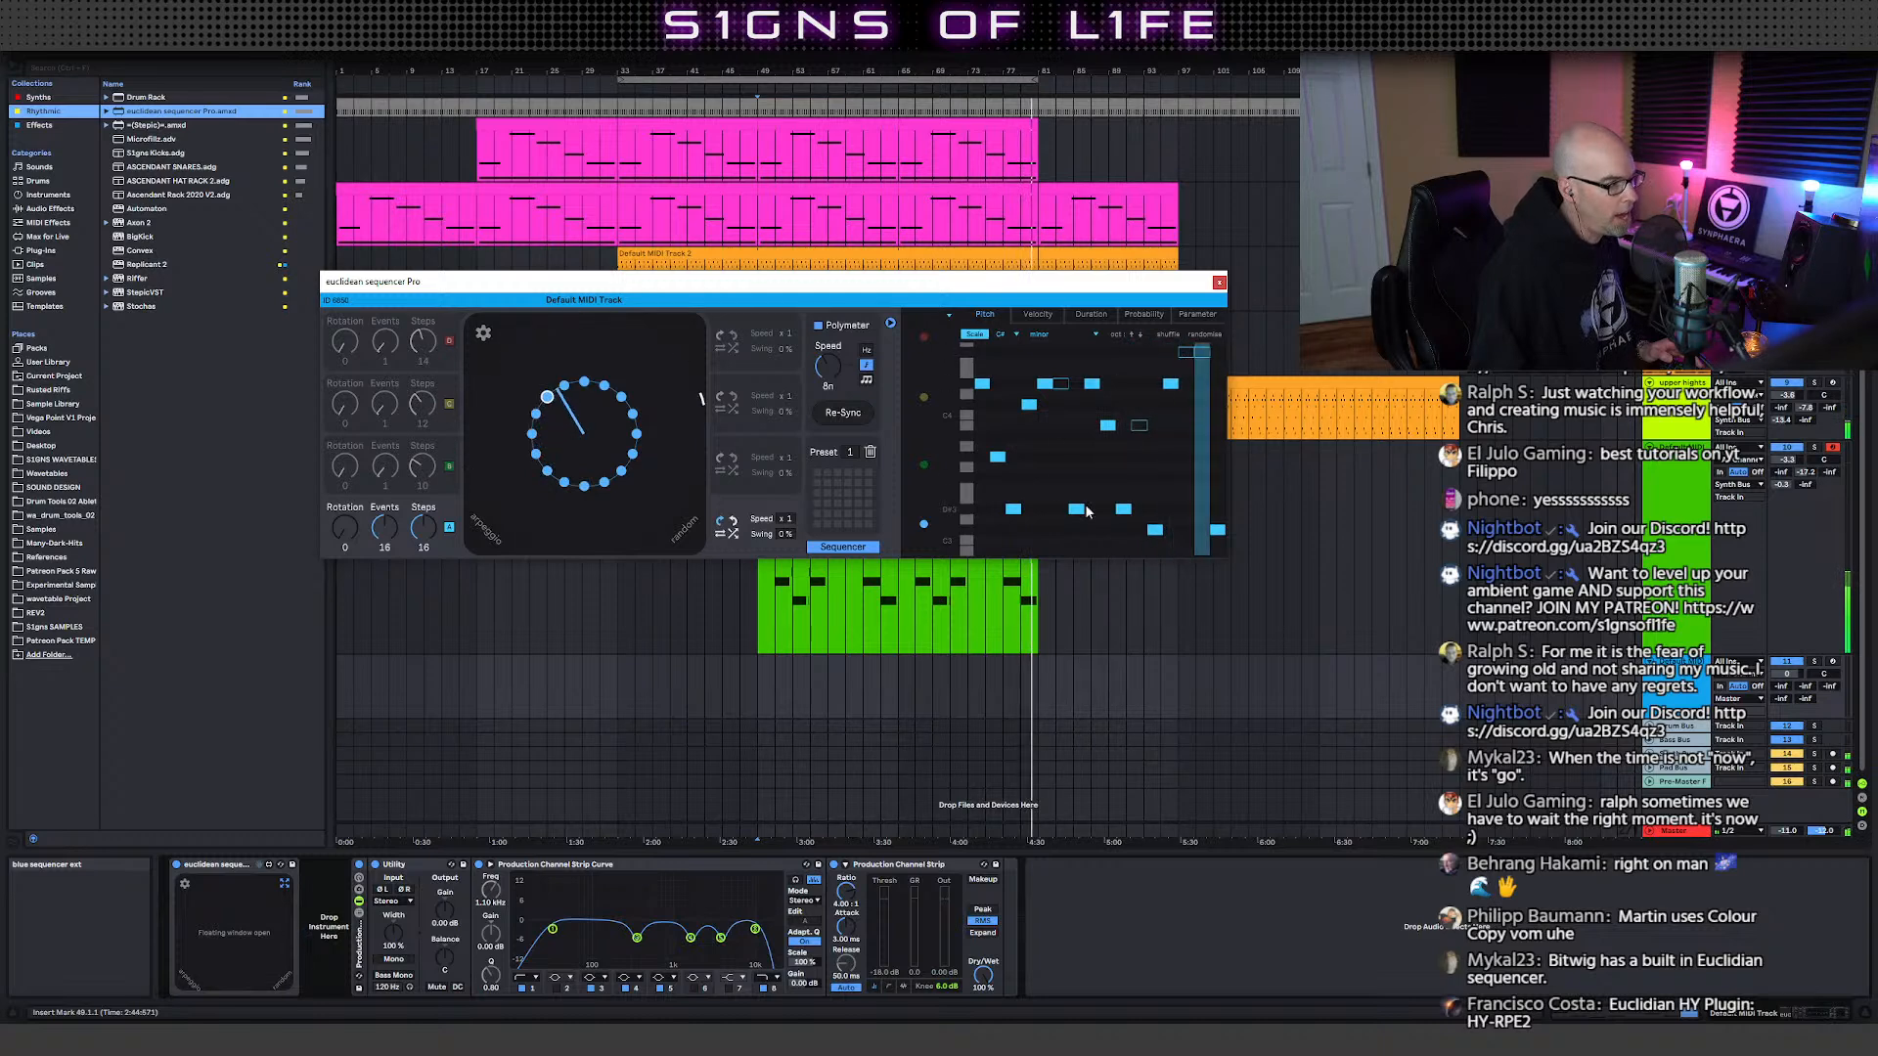
left_click(1015, 511)
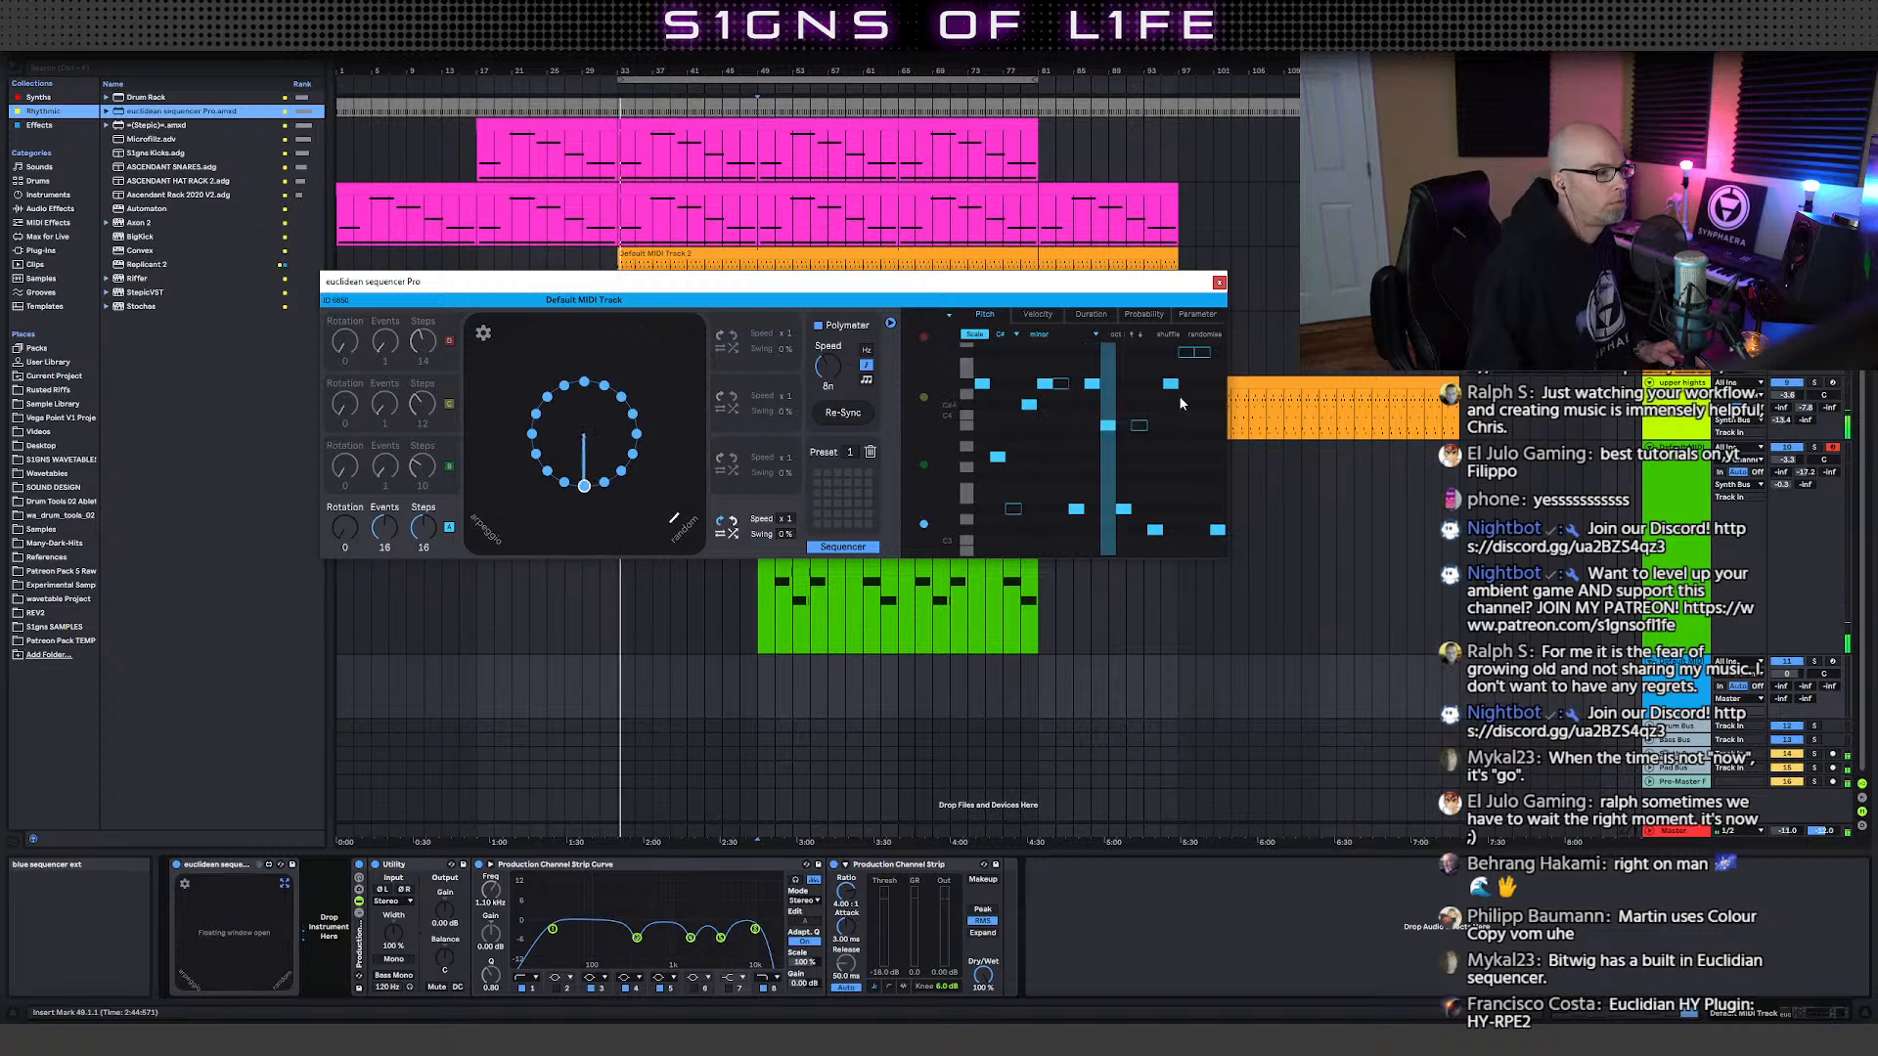
left_click(1204, 352)
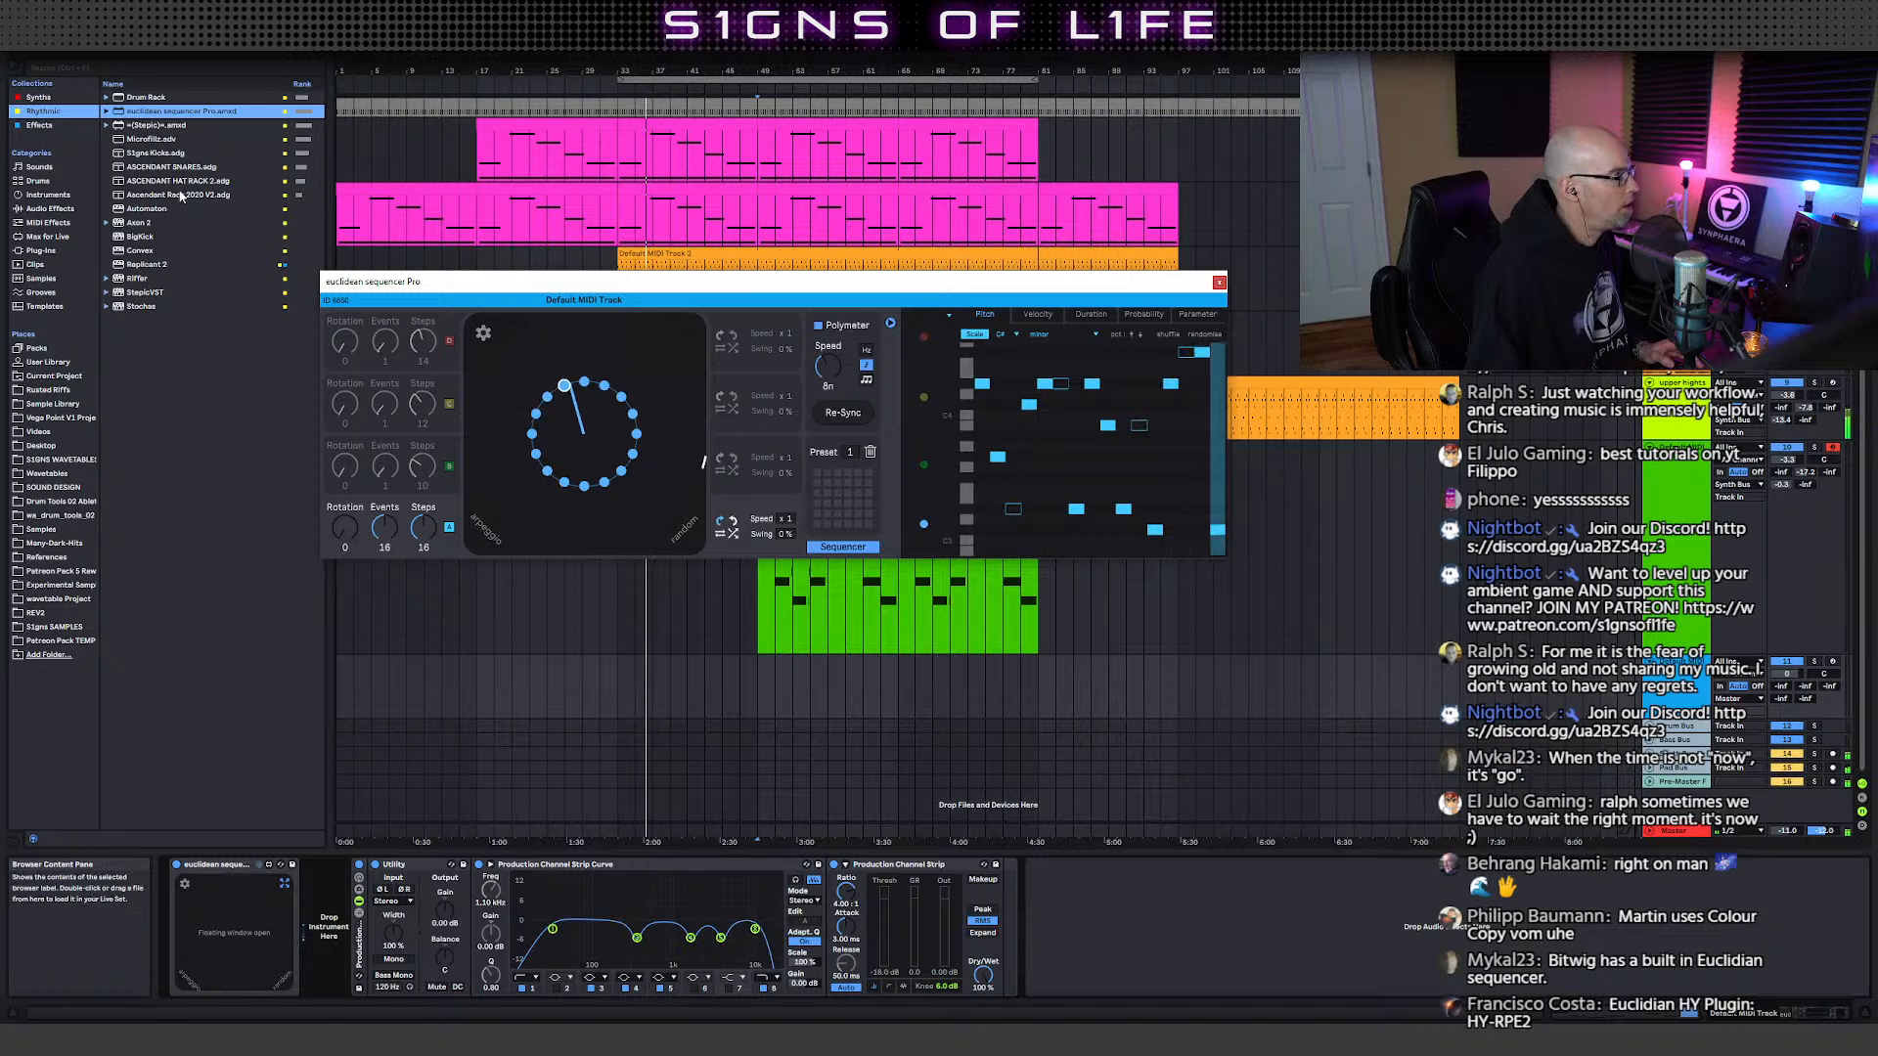
- Load the Hive synth from the Synths collection after the Euclidean sequencer, and close the sequencer's floating window
left_click(39, 97)
left_click(147, 237)
double_click(147, 238)
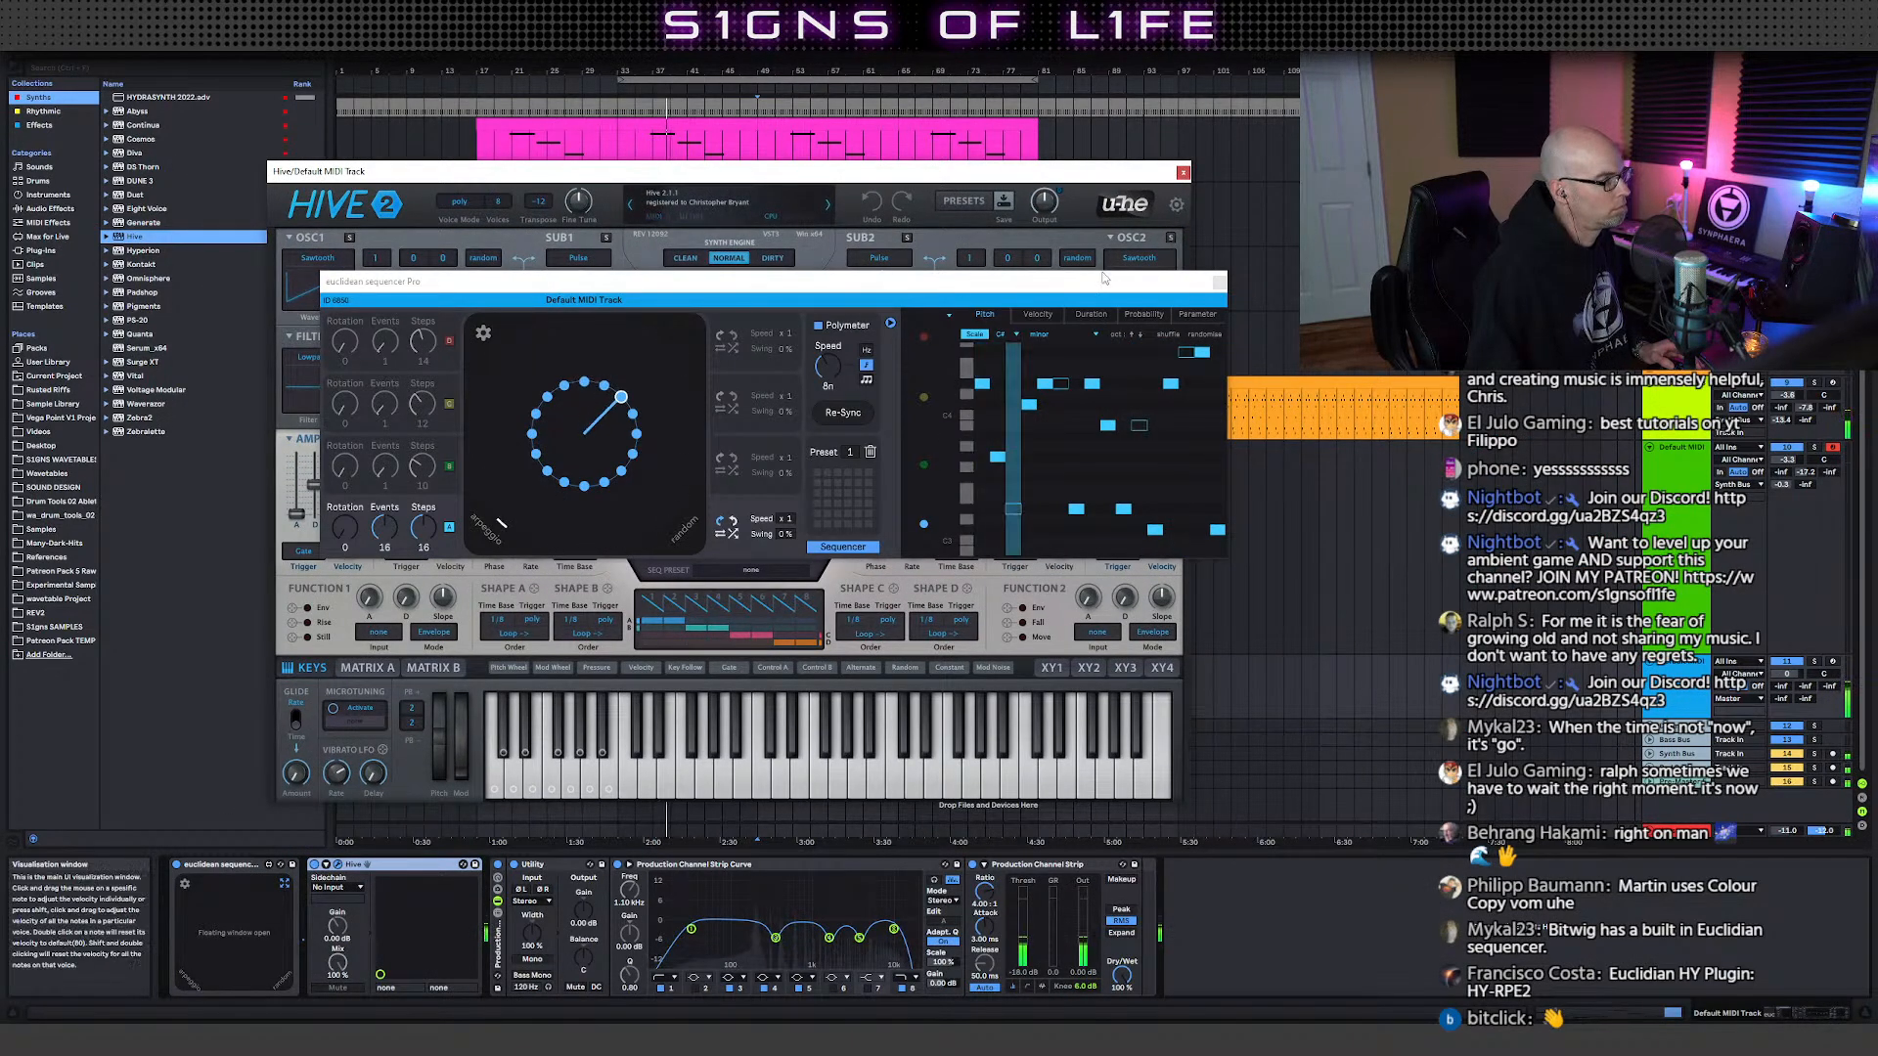
left_click(1220, 281)
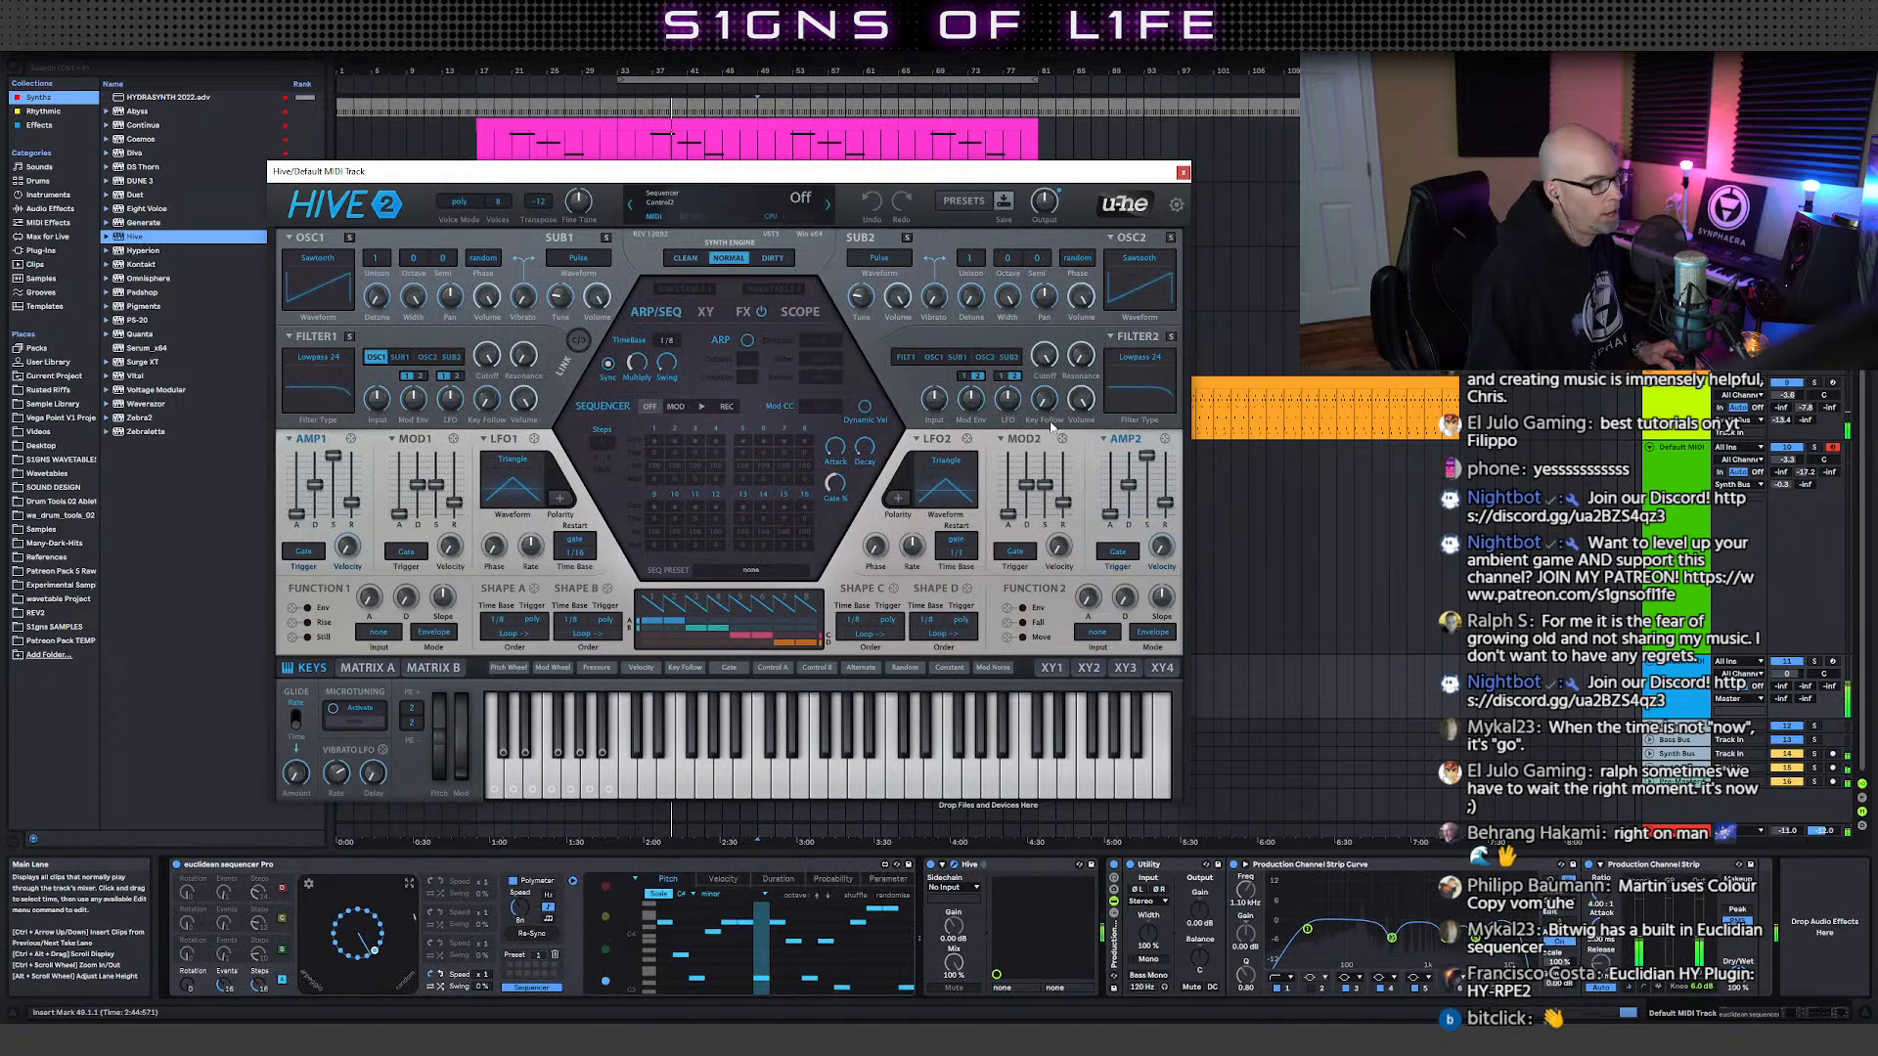
- Adjust Hive's Filter 1 and Amp 1 envelope, with a release of 44, and set the transpose to 0
mouse_move(489, 356)
left_mouse_down()
mouse_move(489, 411)
mouse_move(523, 354)
left_mouse_up()
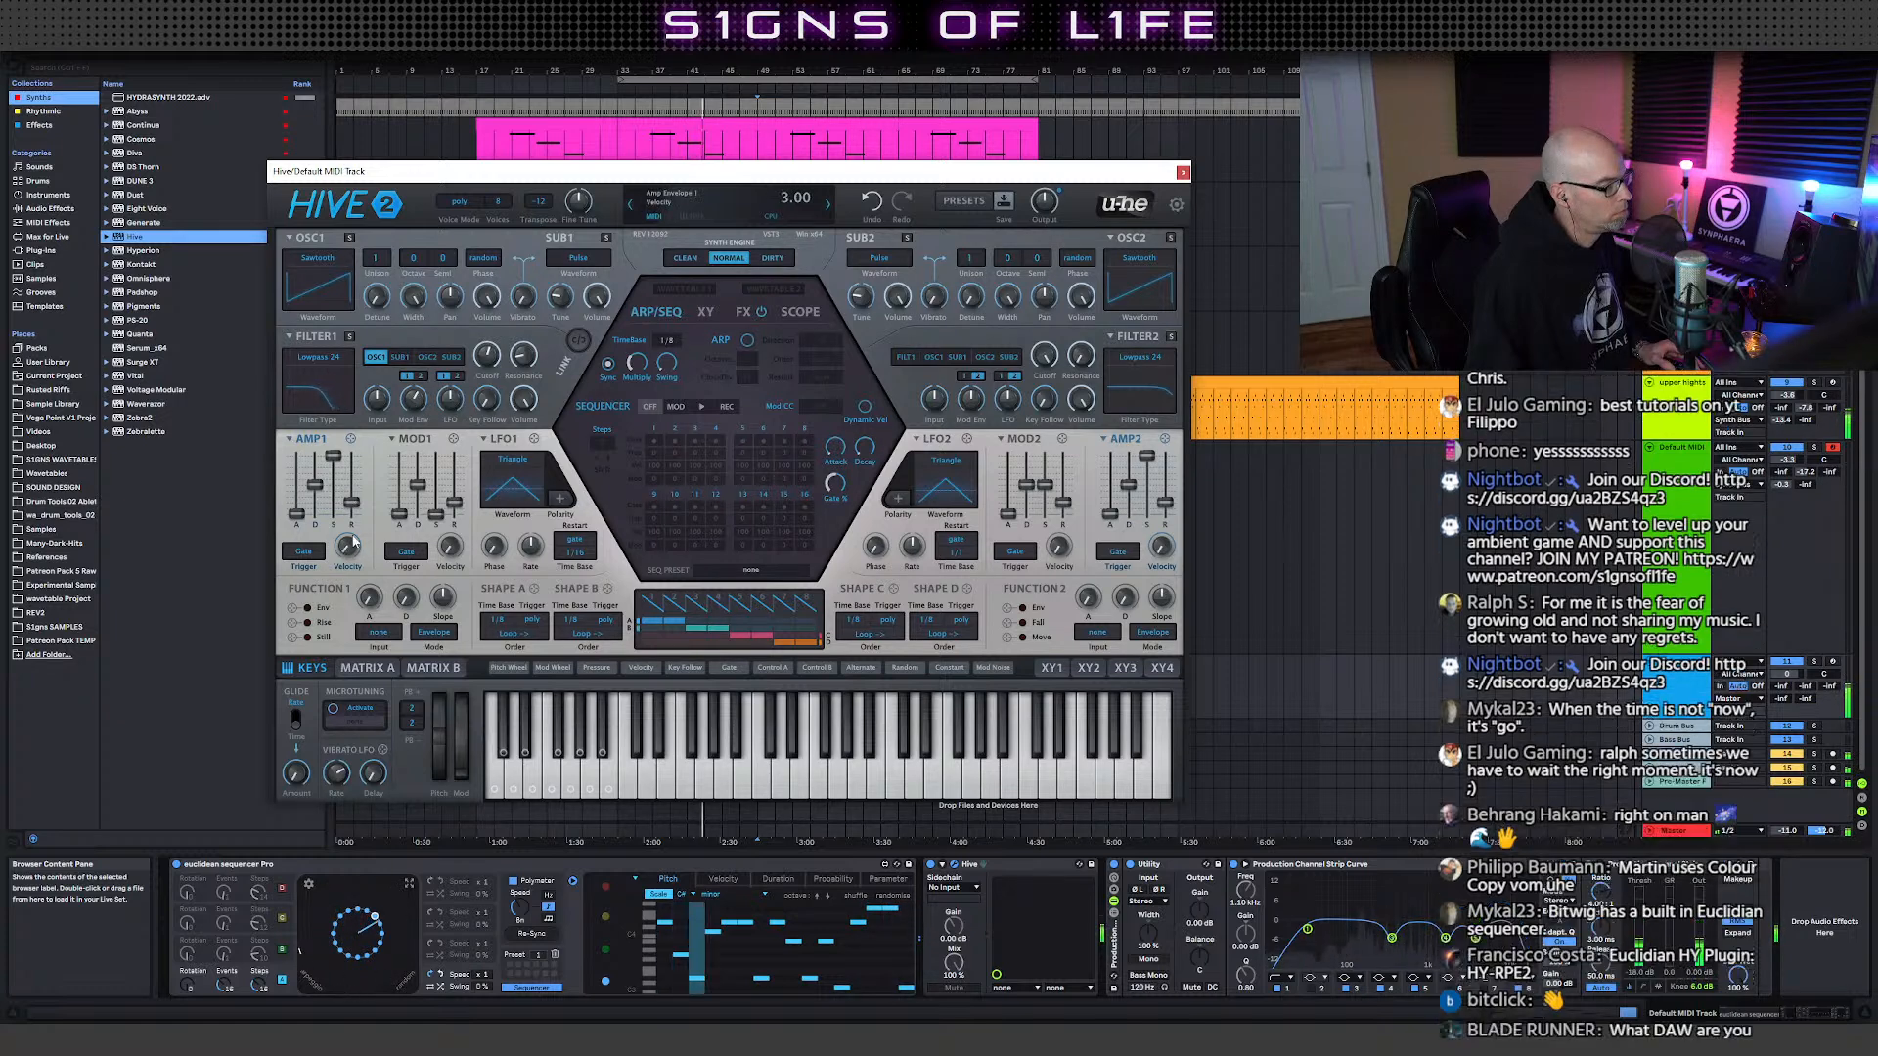
mouse_move(336, 464)
left_mouse_down()
mouse_move(334, 517)
mouse_move(351, 489)
mouse_move(315, 478)
left_mouse_up()
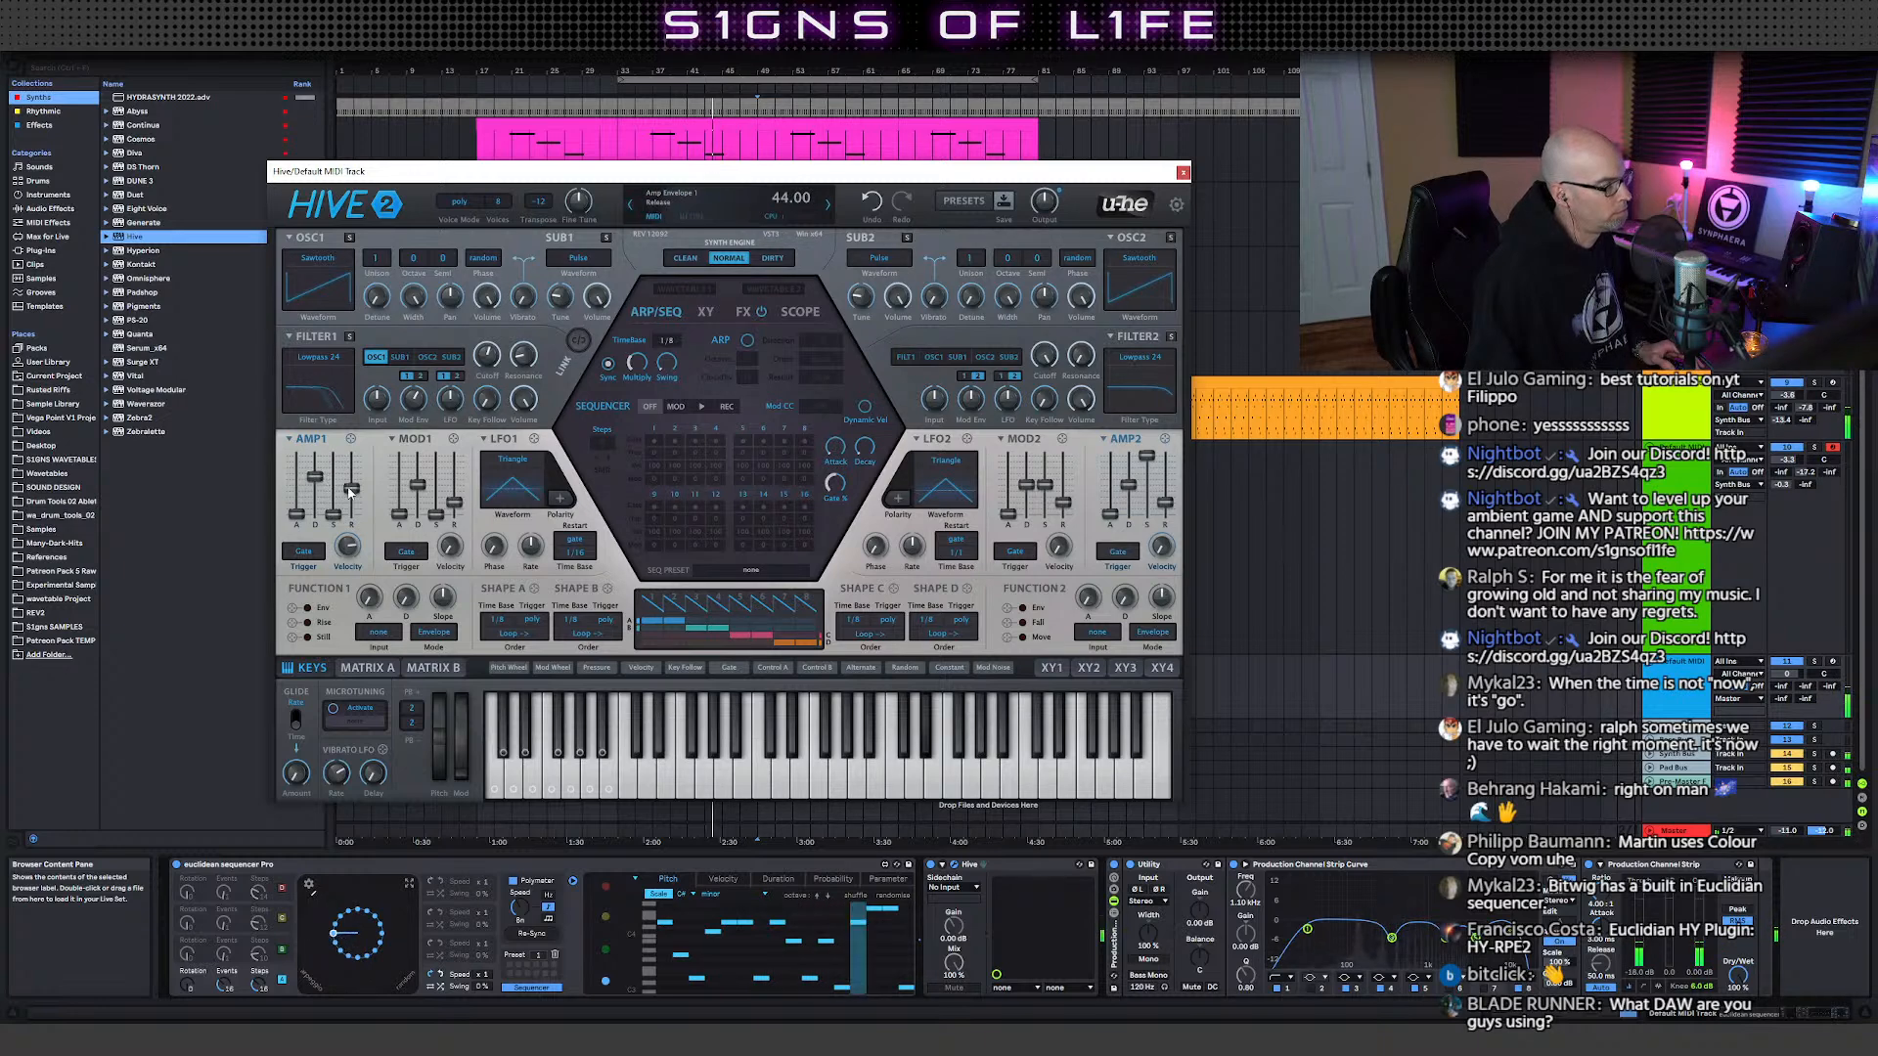
left_click(540, 203)
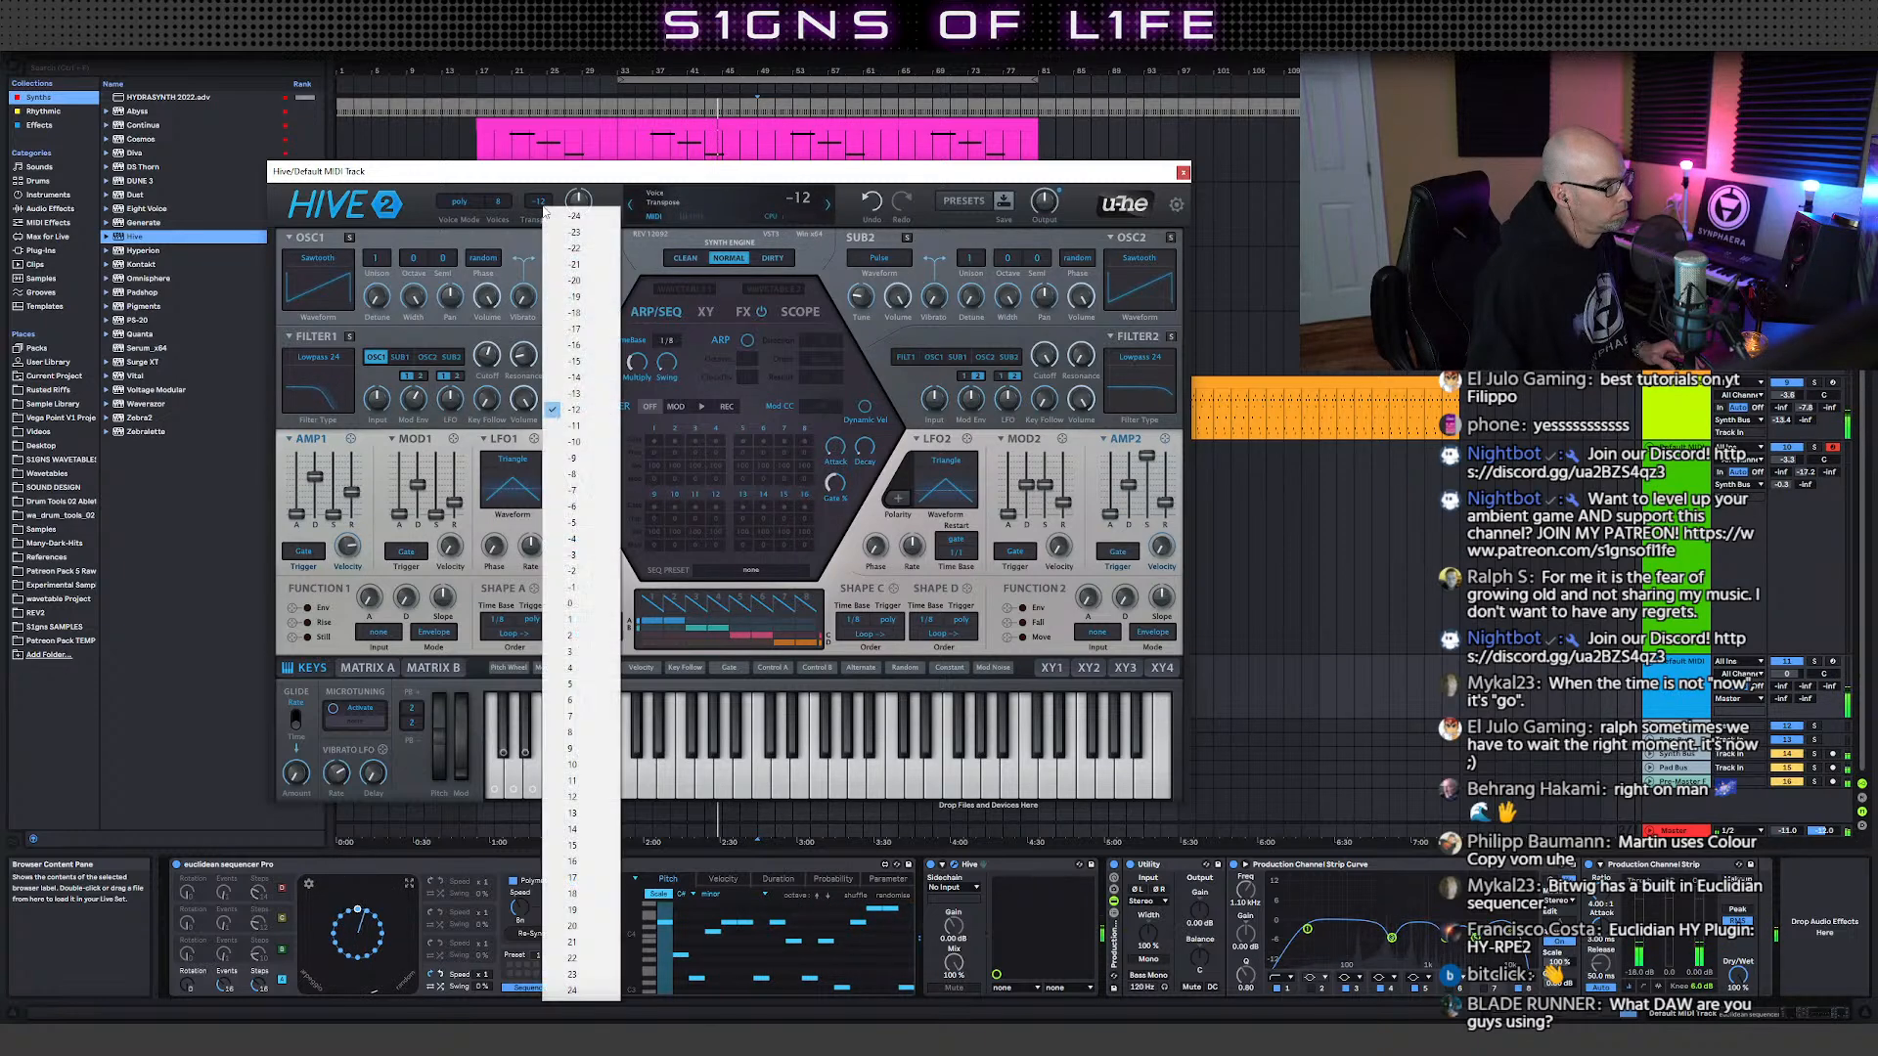
left_click(577, 602)
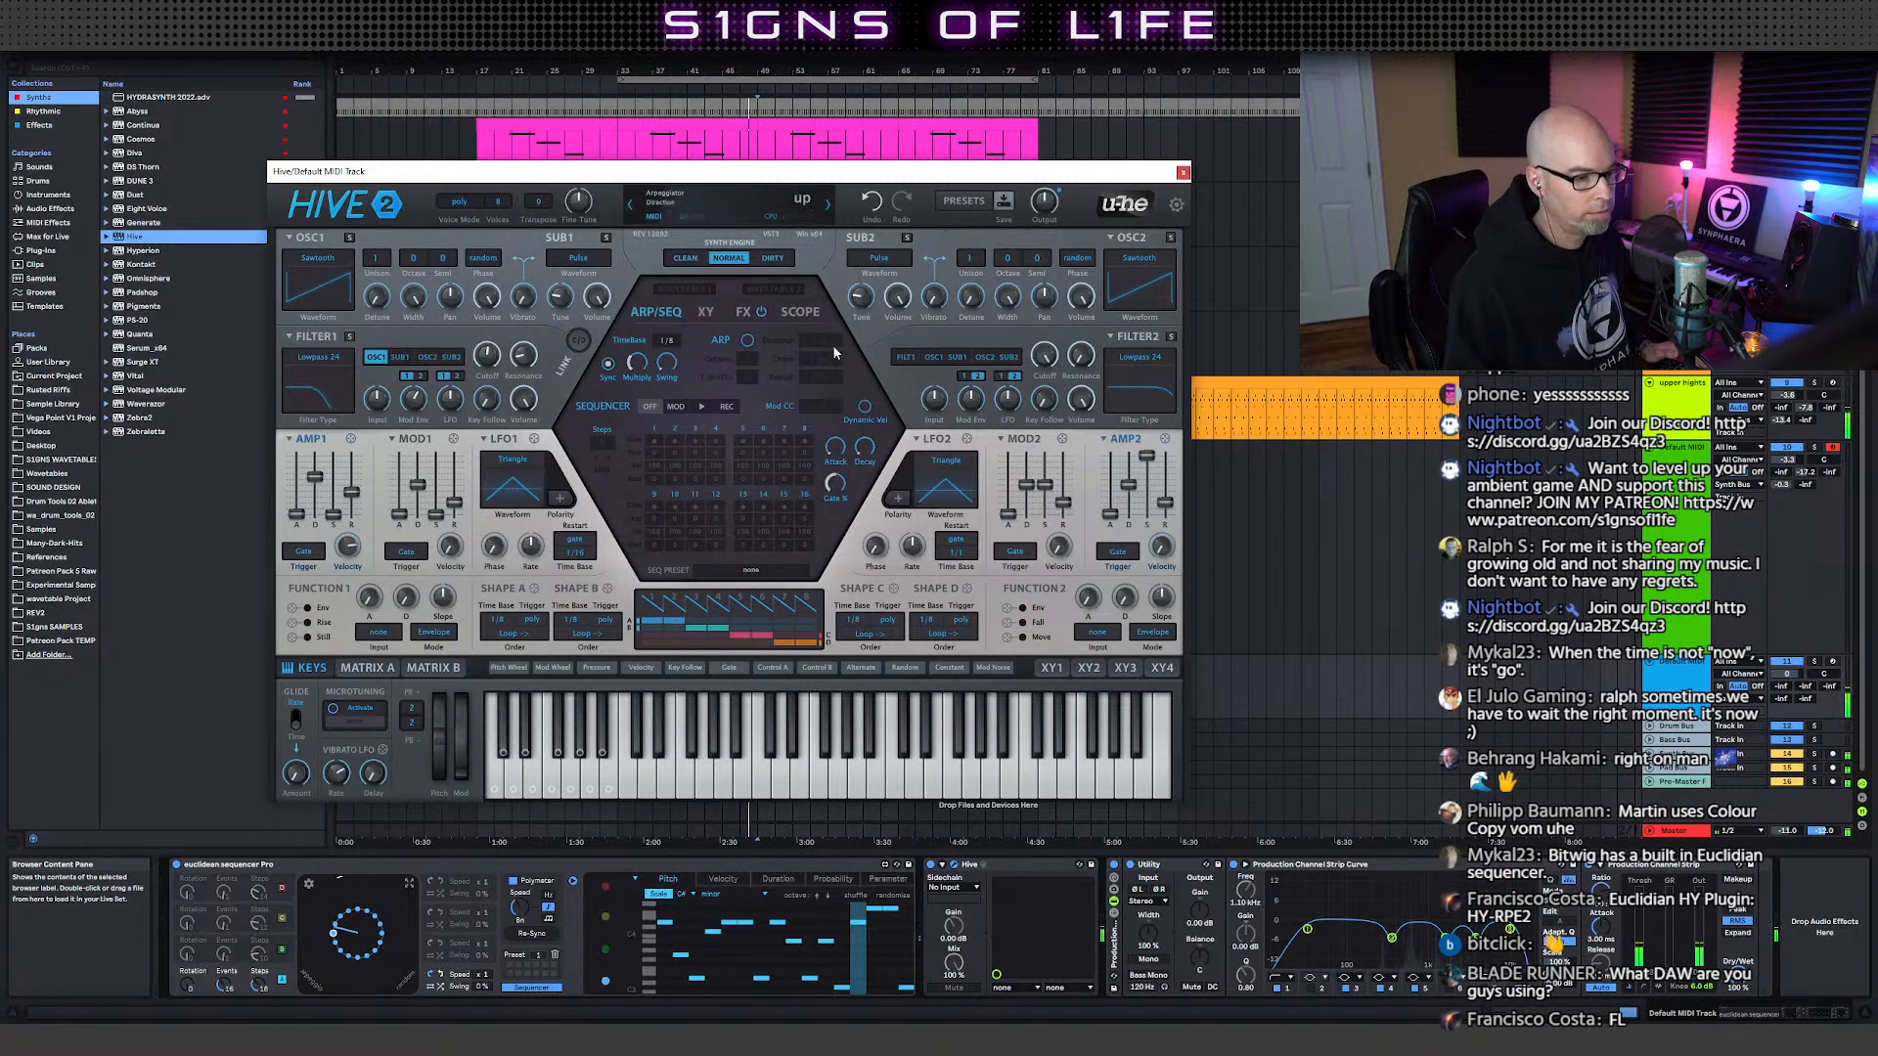
- Route the blue MIDI track's output to the Synth Bus and raise its effect sends while auditioning it in solo
left_click(1757, 699)
left_click(1753, 848)
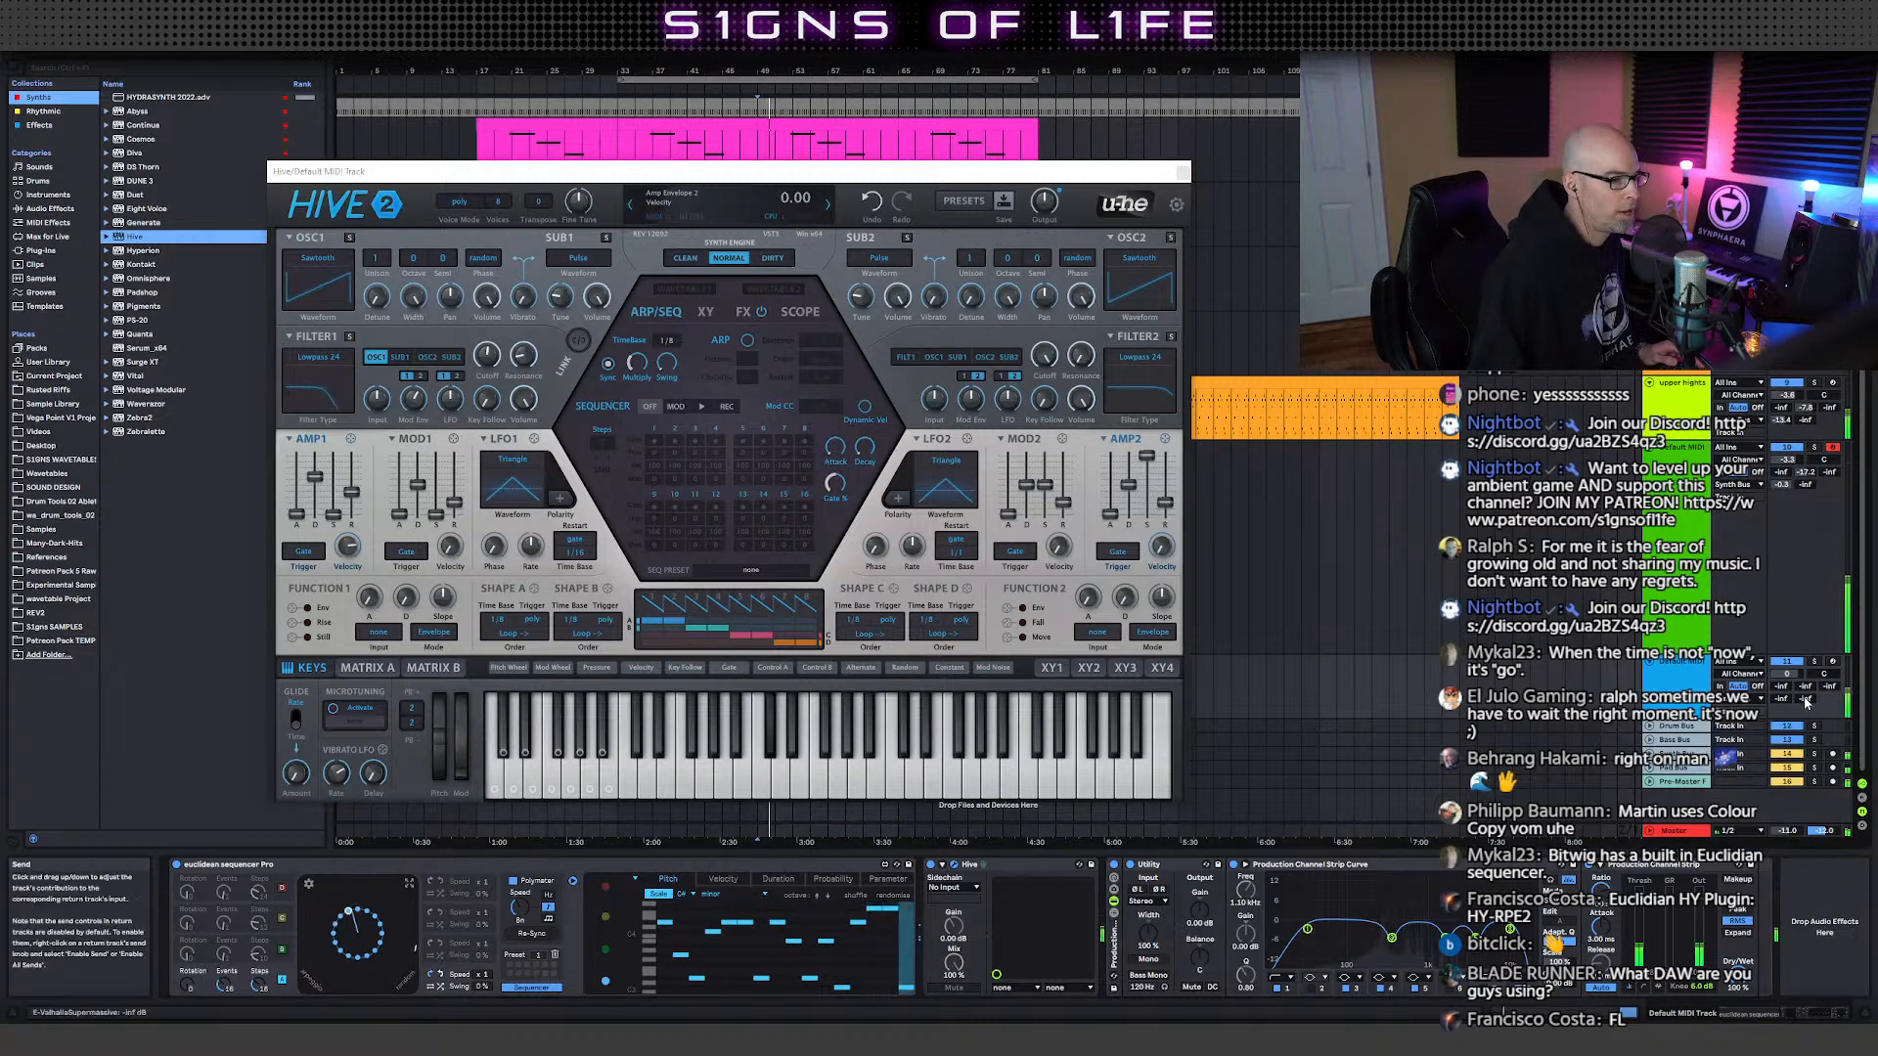
left_click(1814, 662)
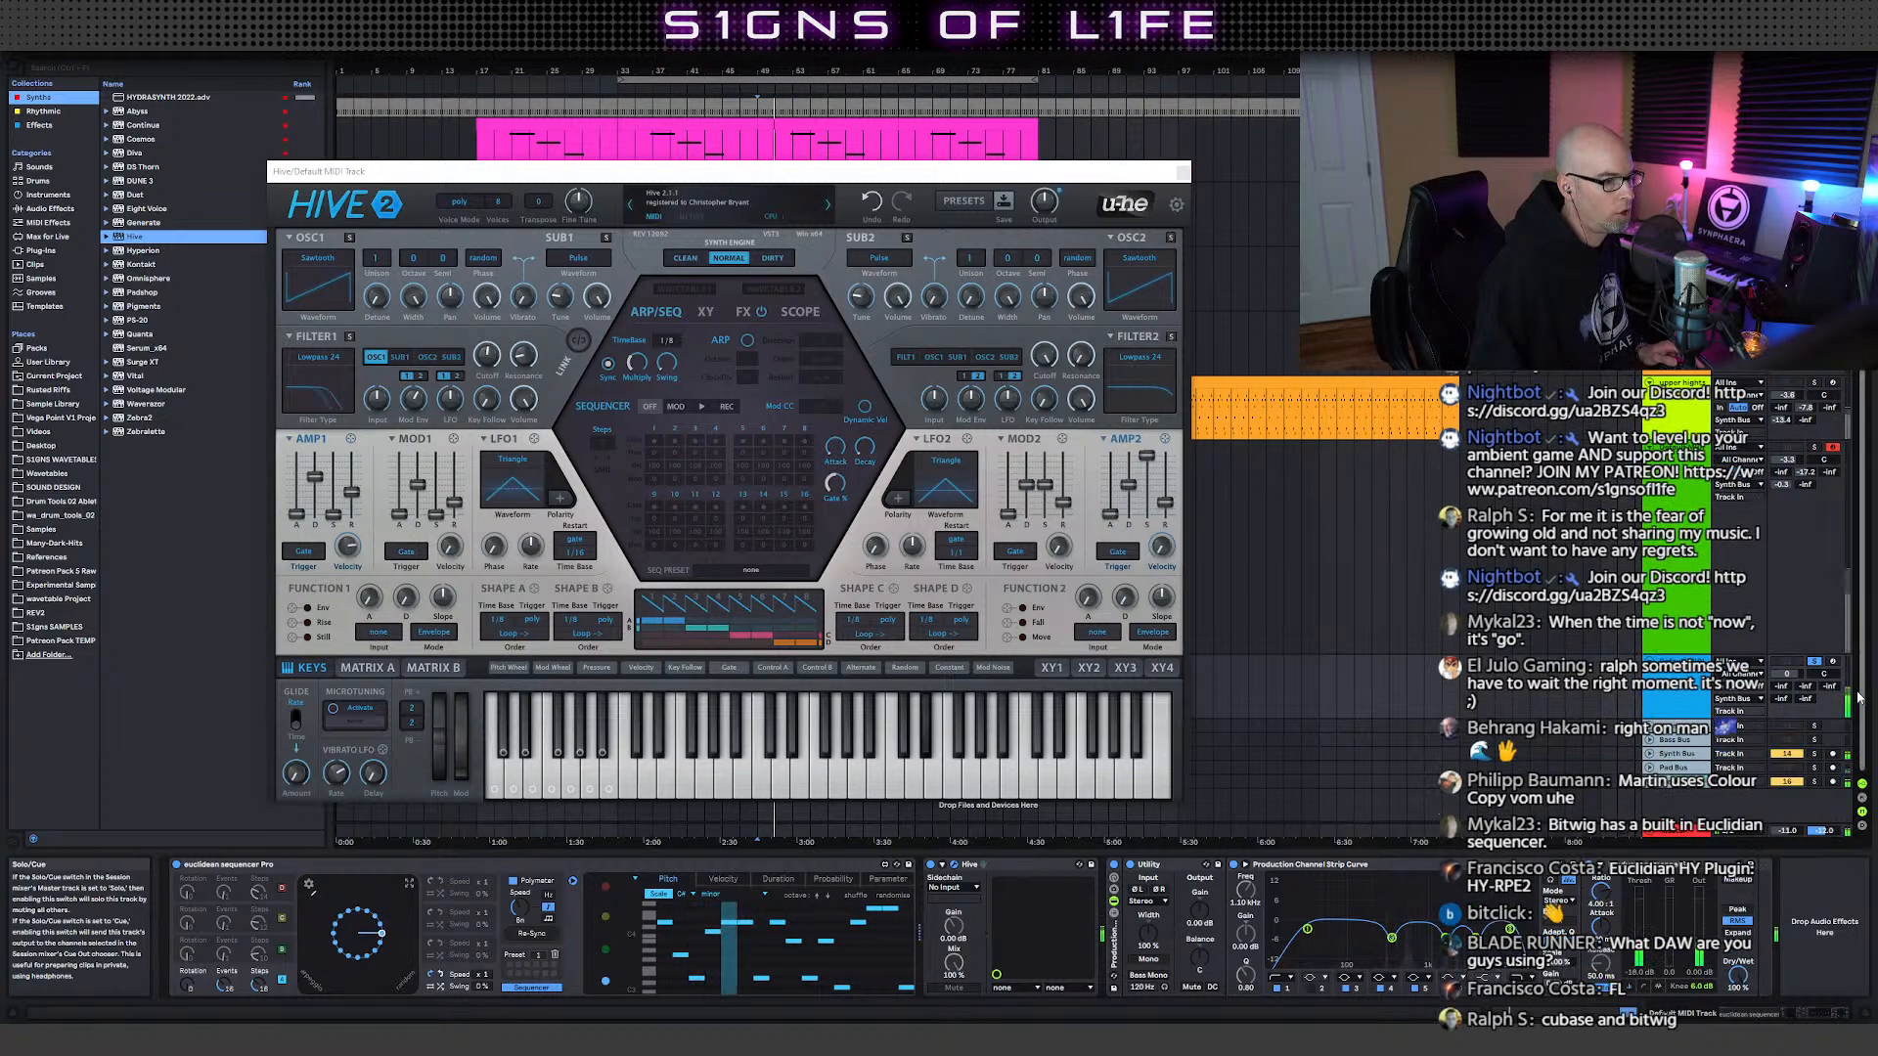
mouse_move(1810, 691)
left_mouse_down()
mouse_move(1810, 651)
mouse_move(1782, 696)
mouse_move(1782, 677)
left_mouse_up()
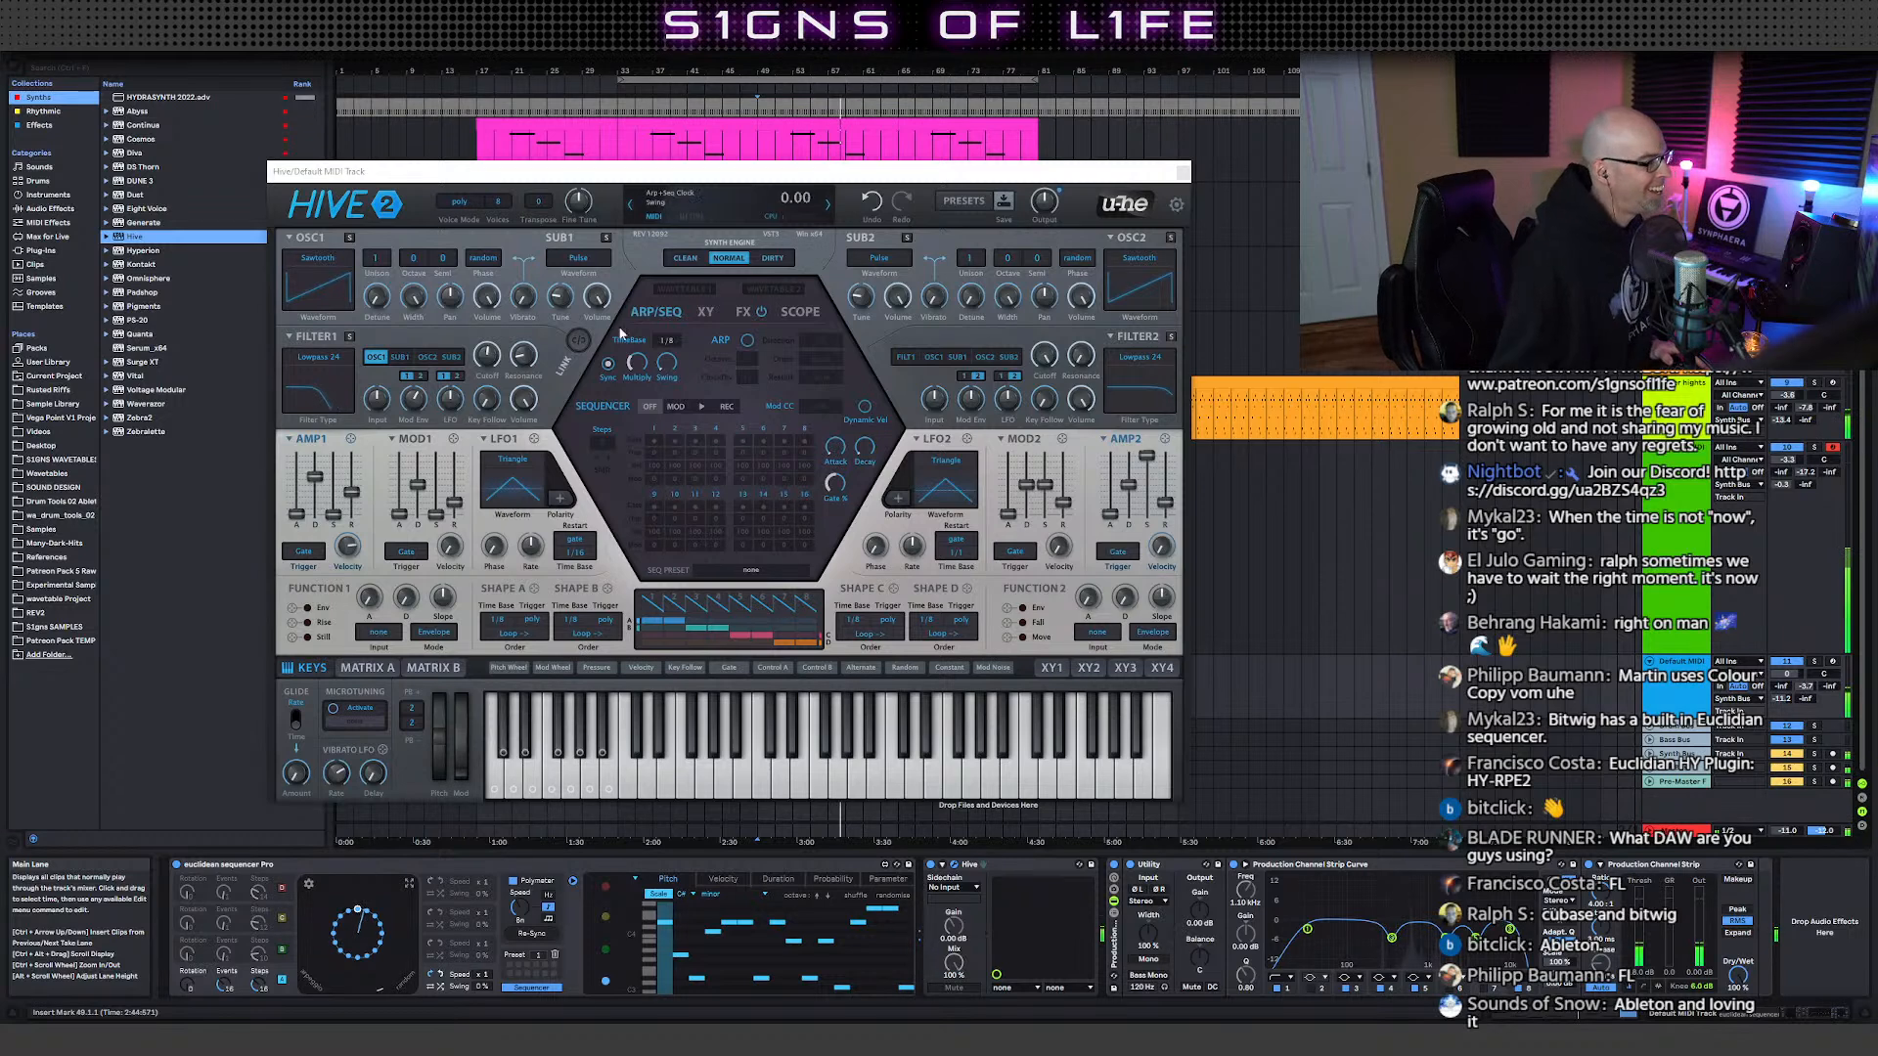
- Feed Sub 1 into Hive's Filter 1 with a Triangle waveform, and audition the track briefly in solo
left_click(399, 357)
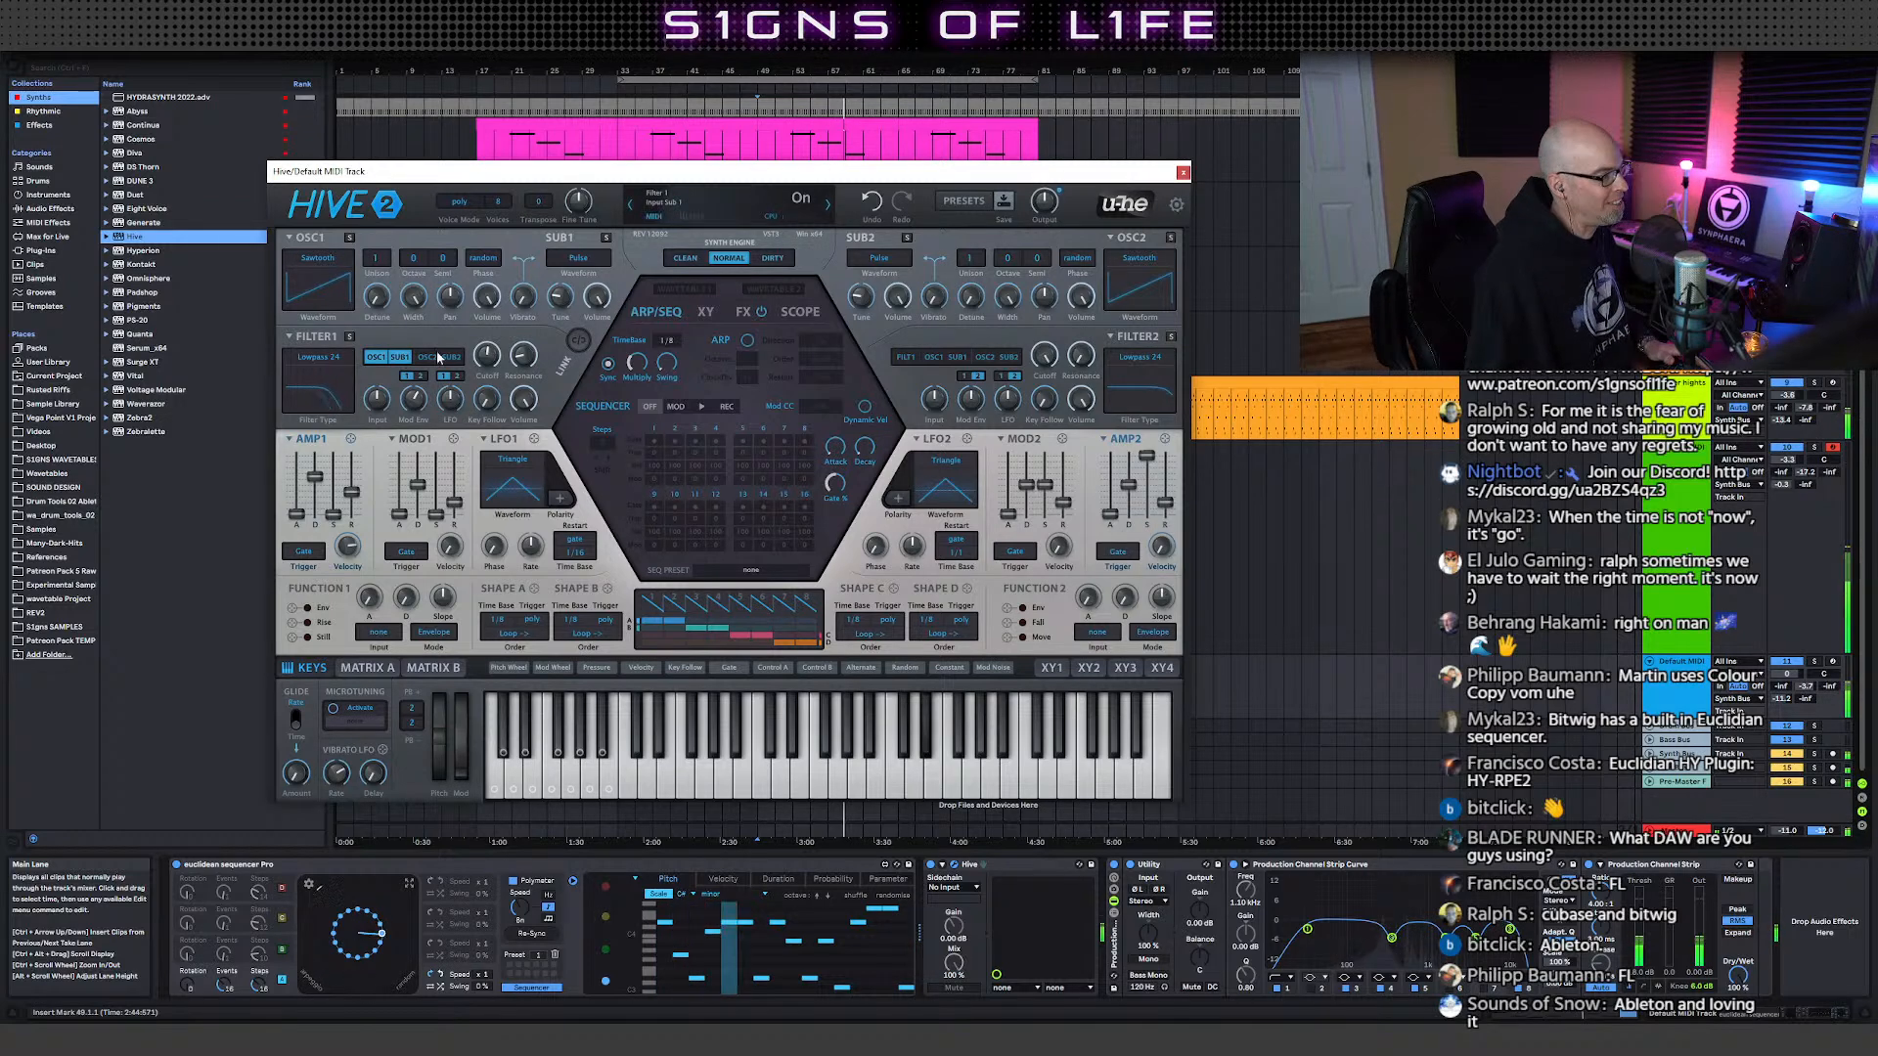
left_click(578, 258)
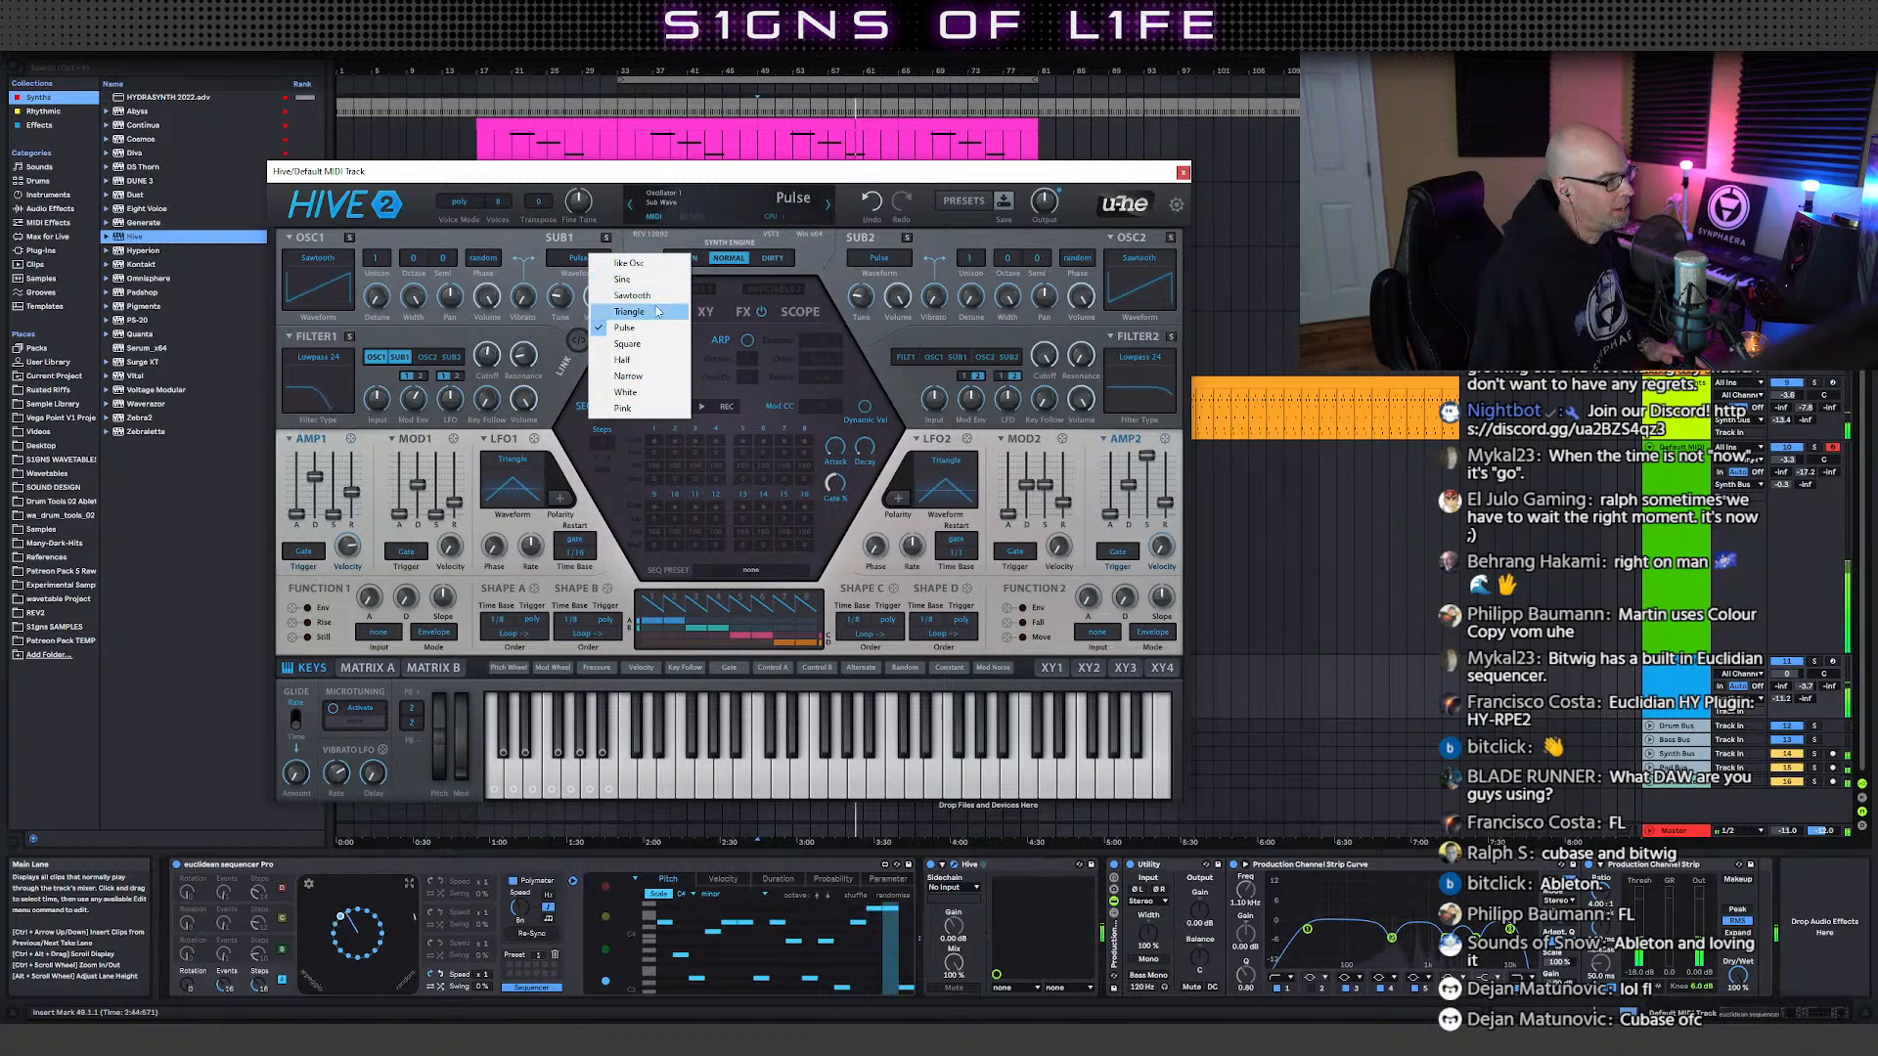
left_click(631, 311)
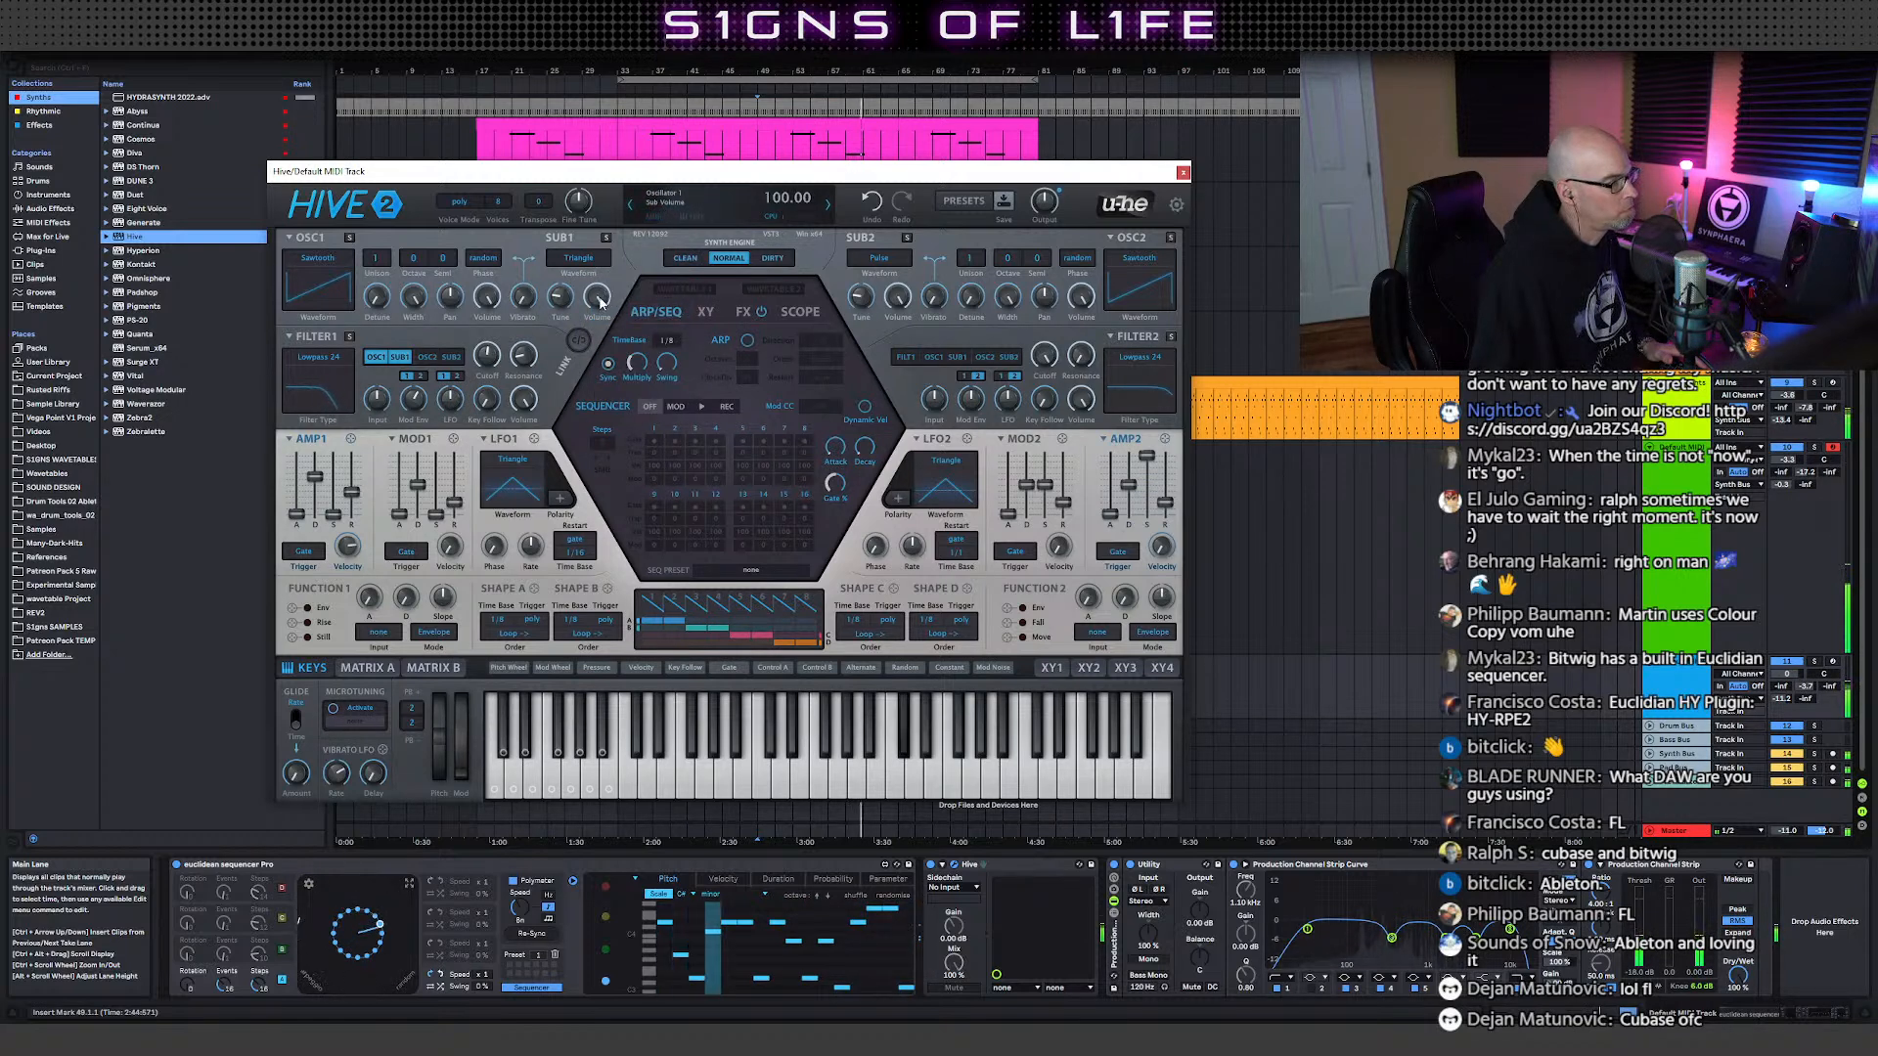
left_click(1815, 662)
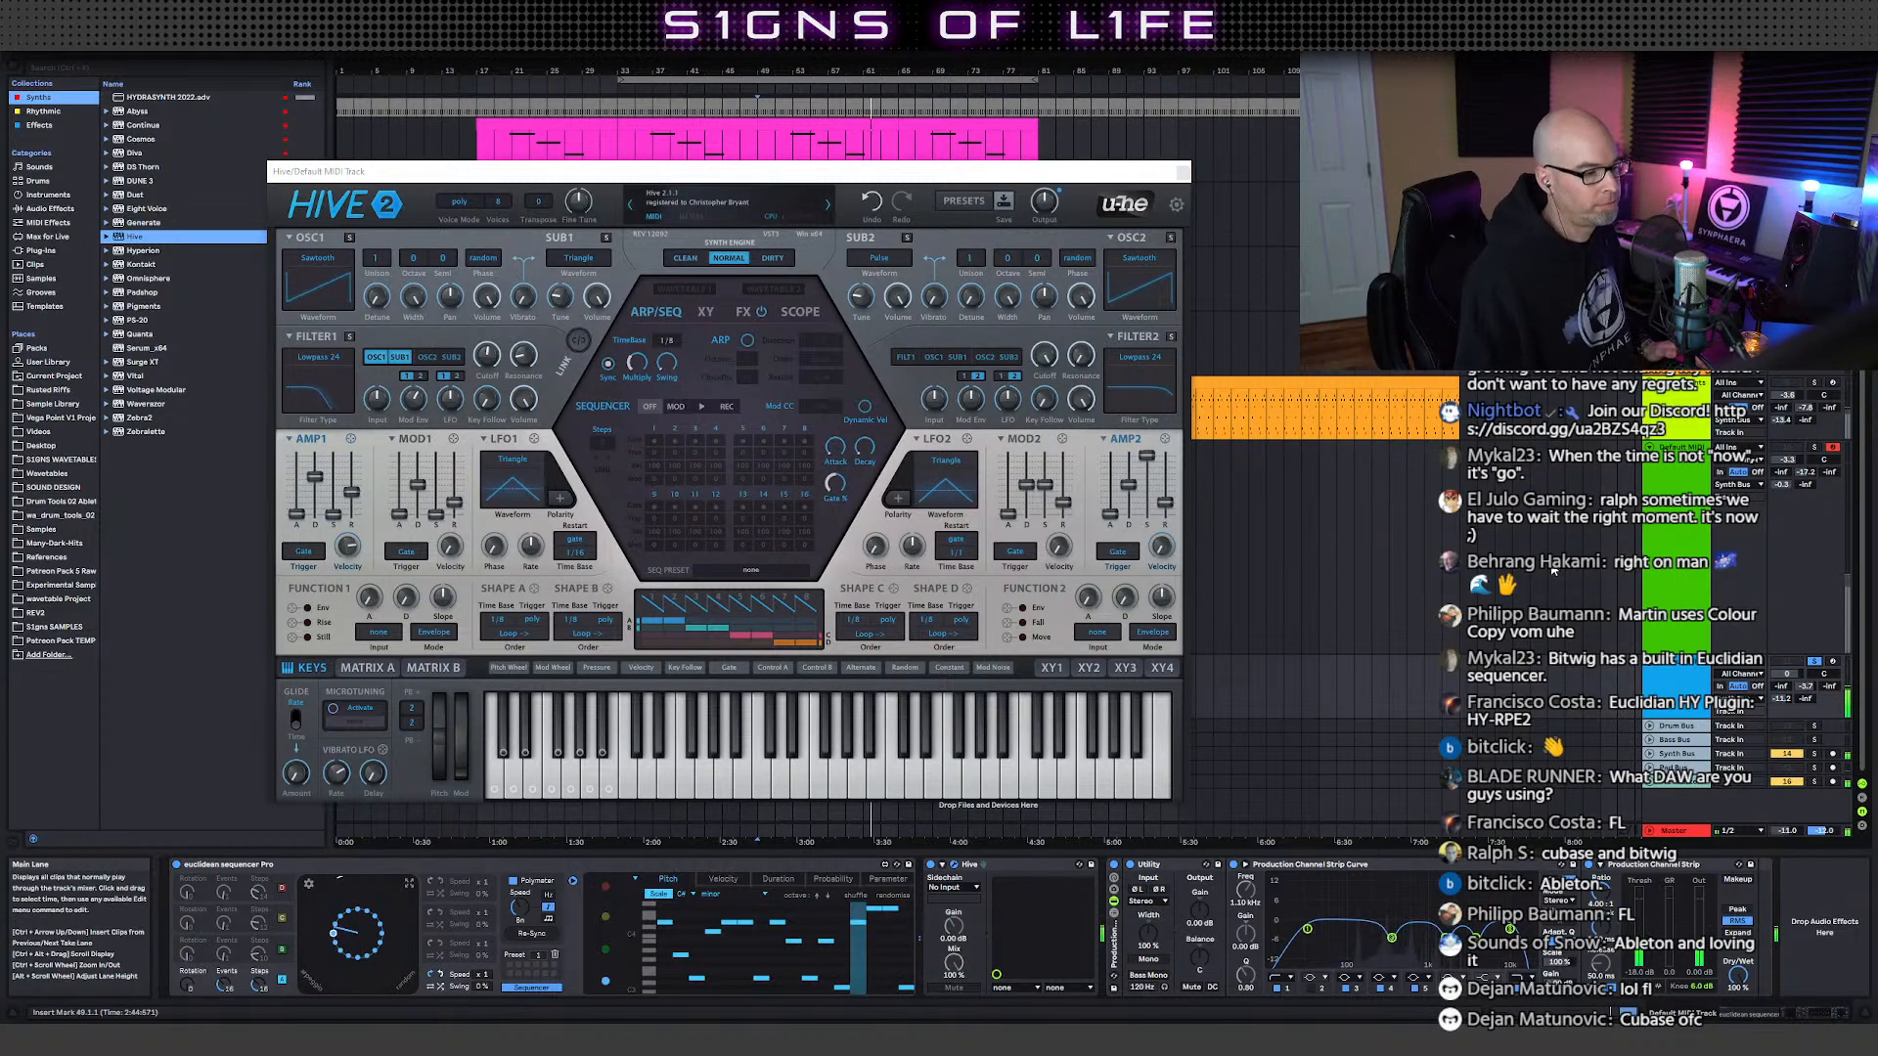
left_click(1814, 664)
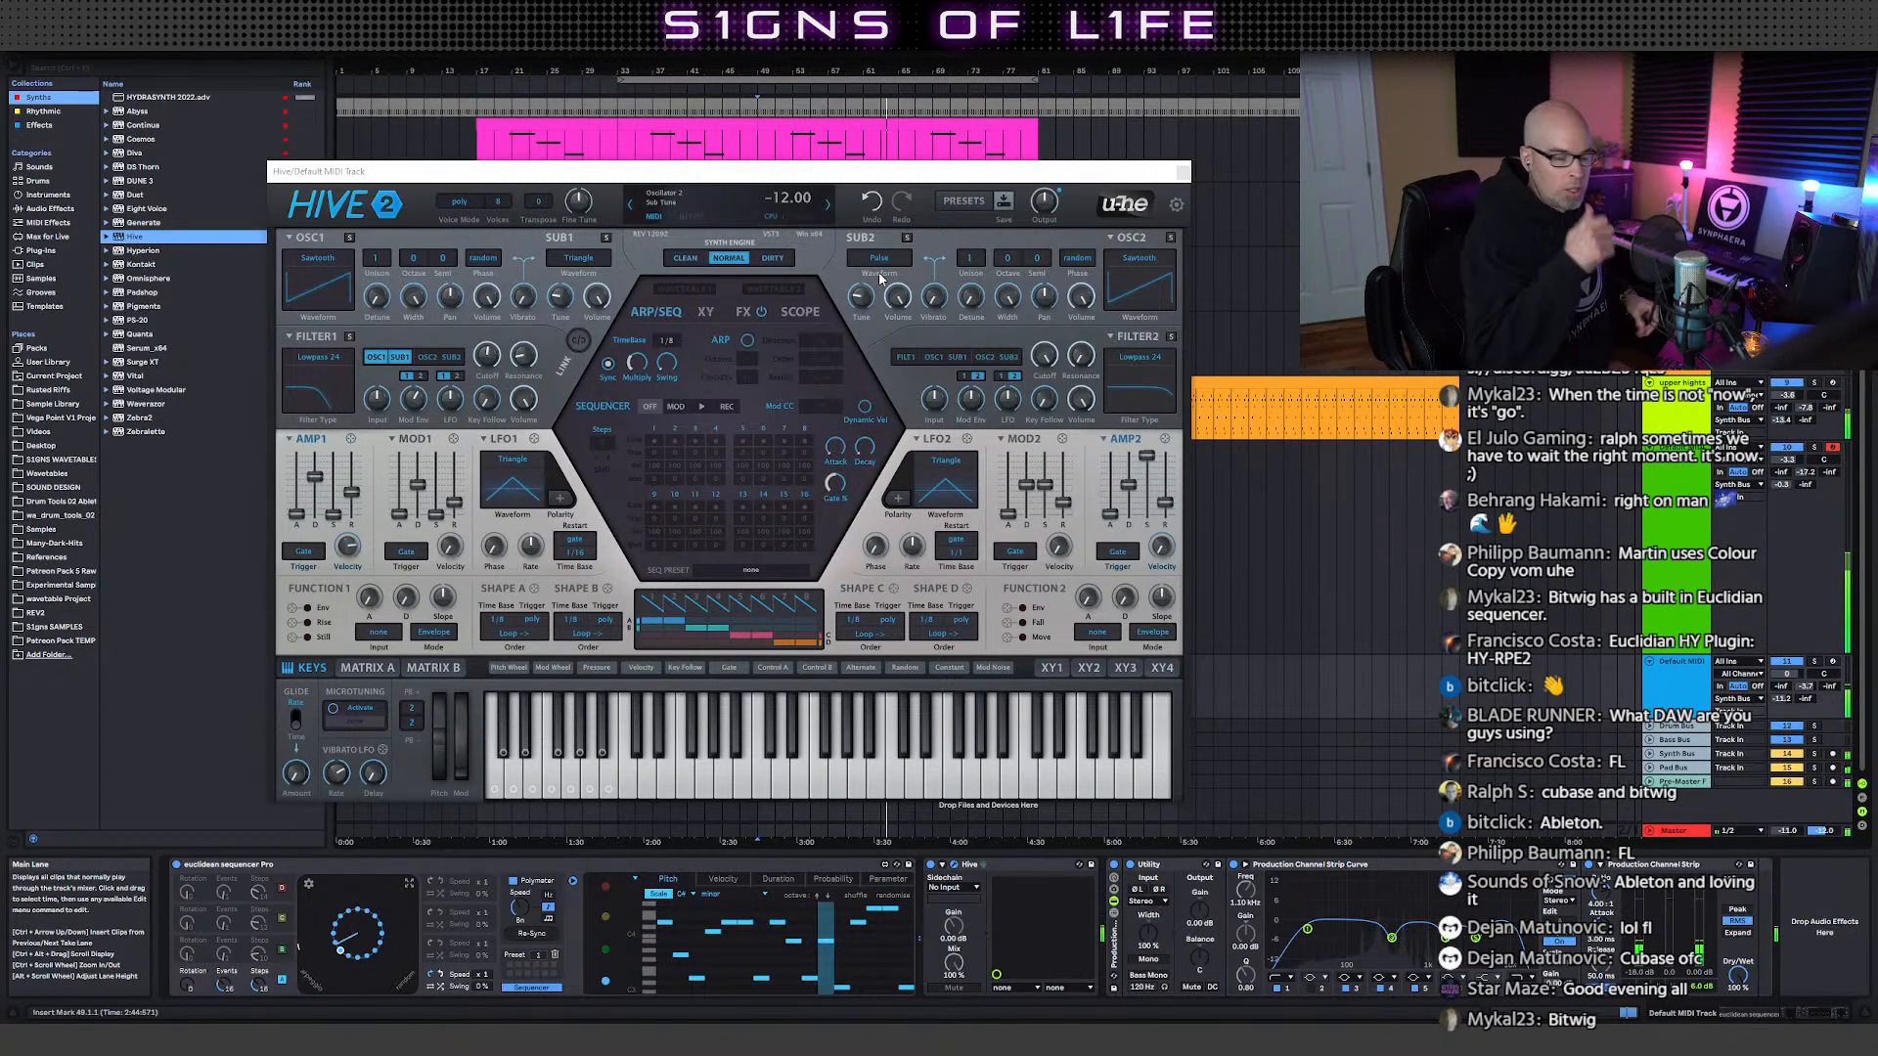
- Hide the browser, shift the Hive window down over the arrangement, and raise an effect send on the blue MIDI track
left_click(15, 66)
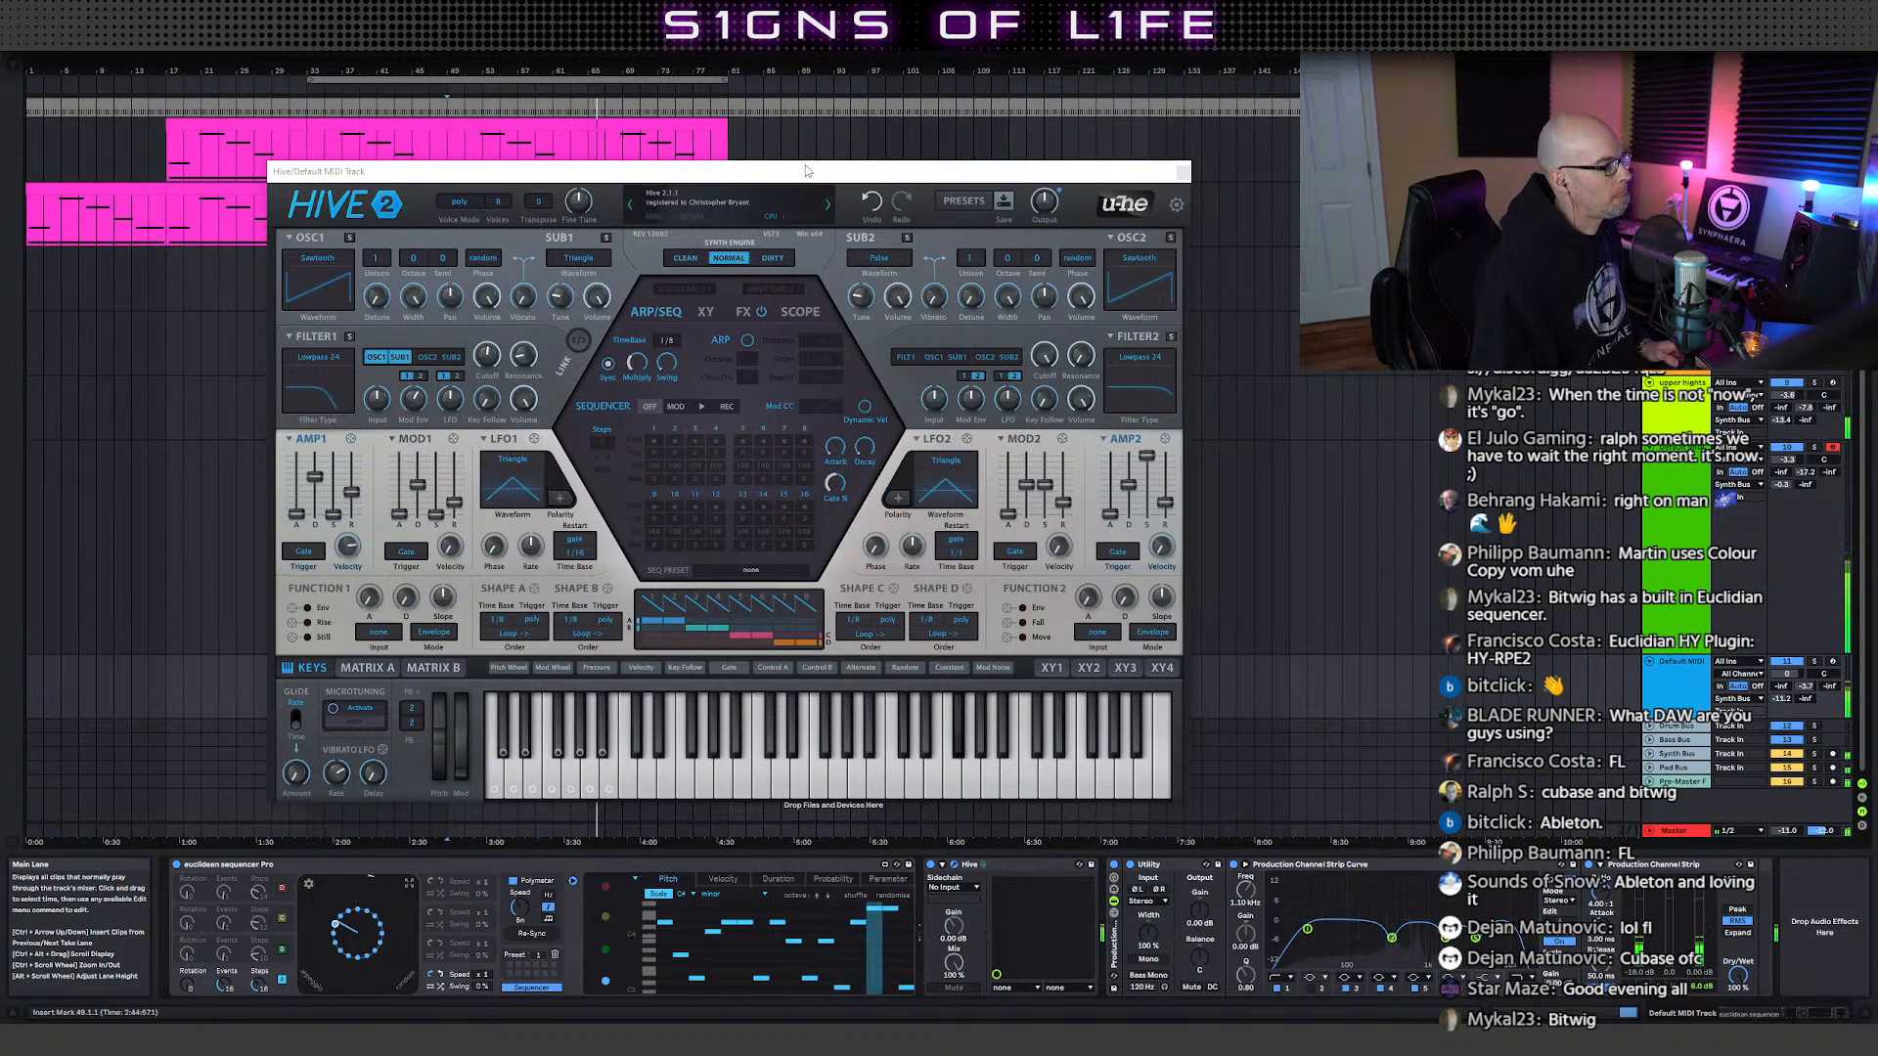
left_click_drag(806, 176, 797, 226)
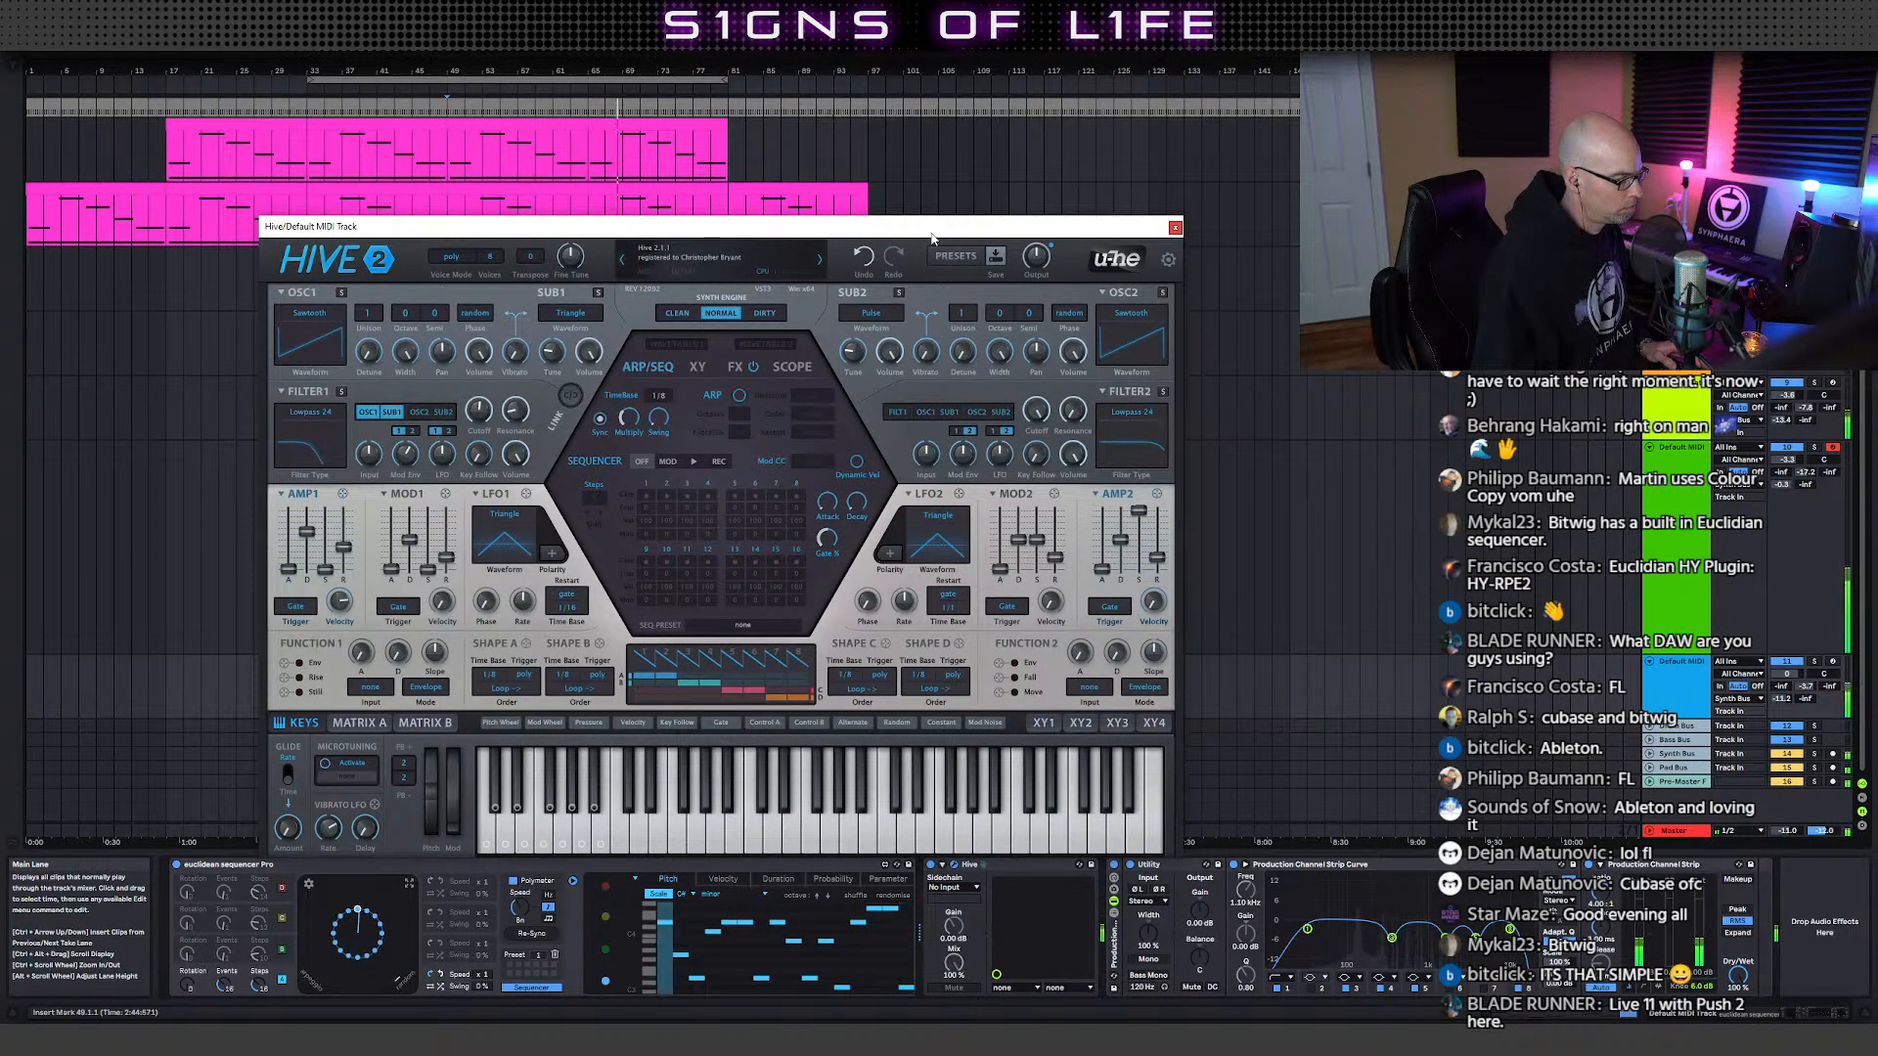
left_click_drag(1805, 686, 1804, 648)
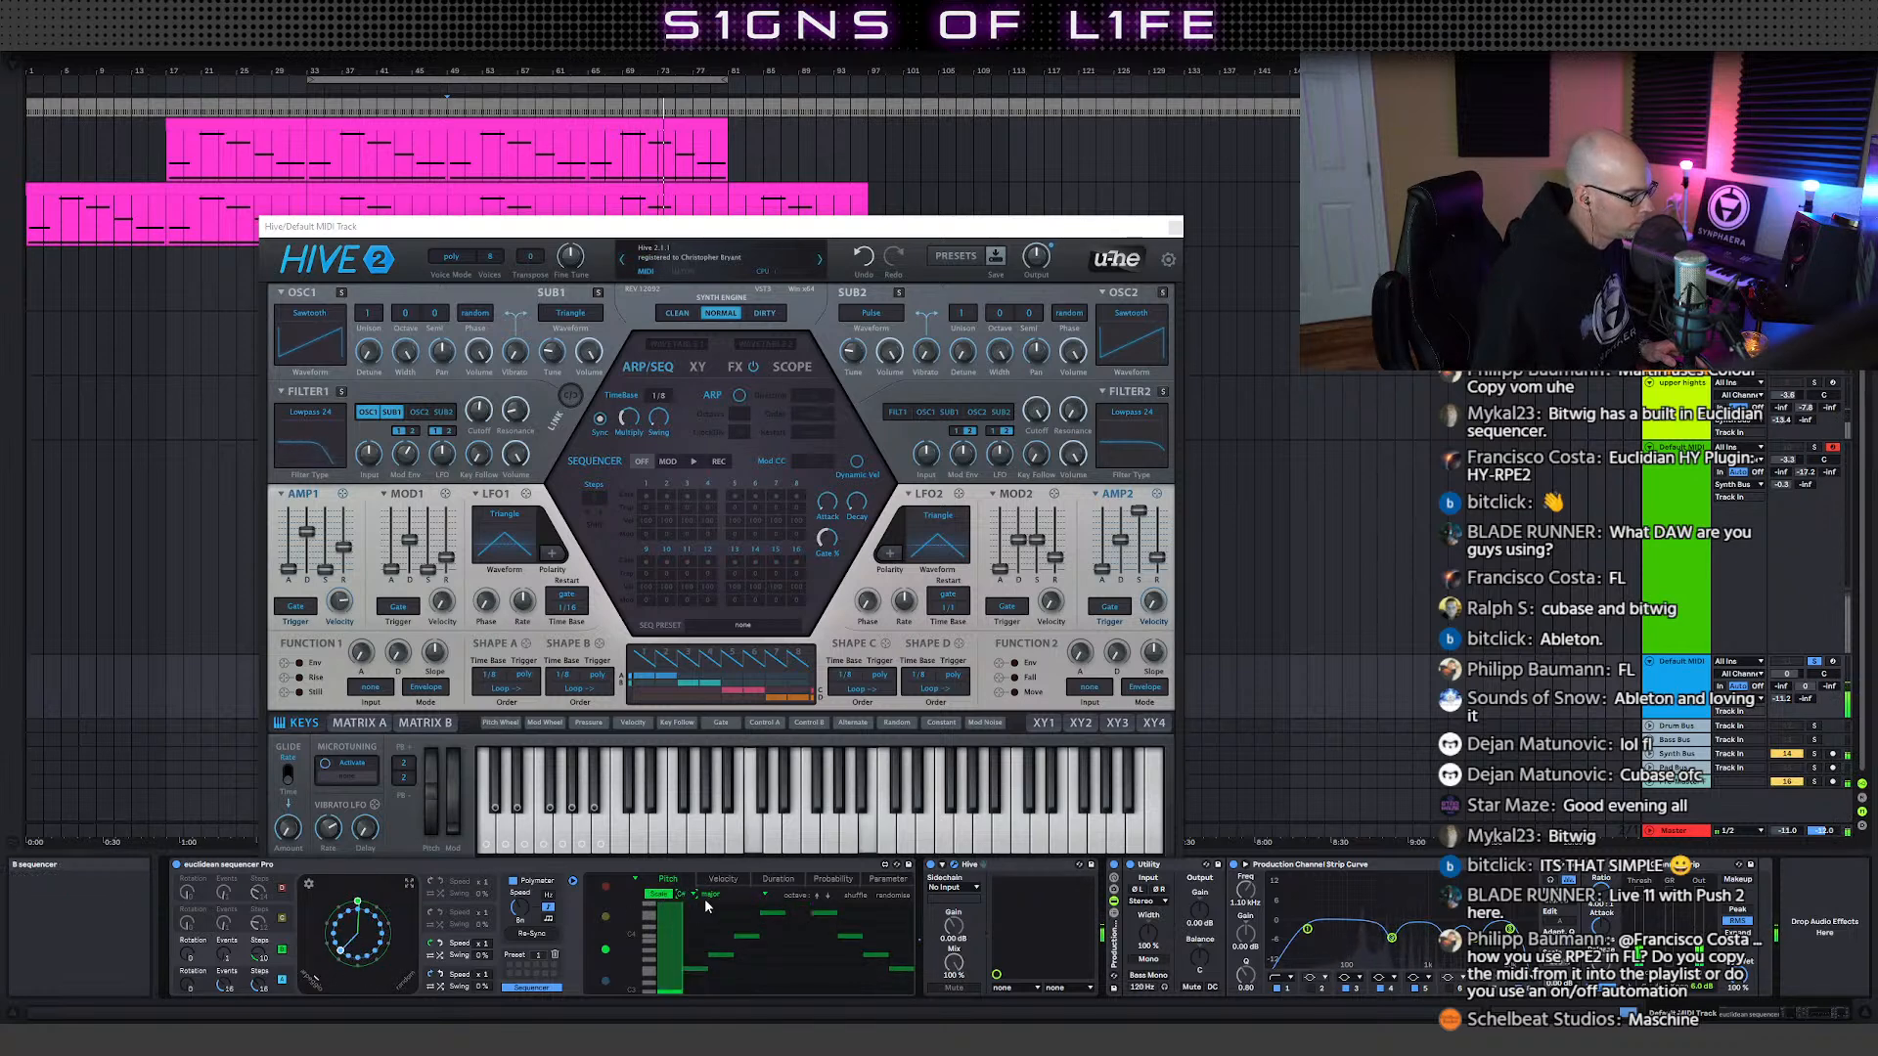
- Set the green Euclidean voice to the minor scale, adjust its events and steps, randomize its pitches and shift its octave
left_click(713, 896)
left_click(707, 433)
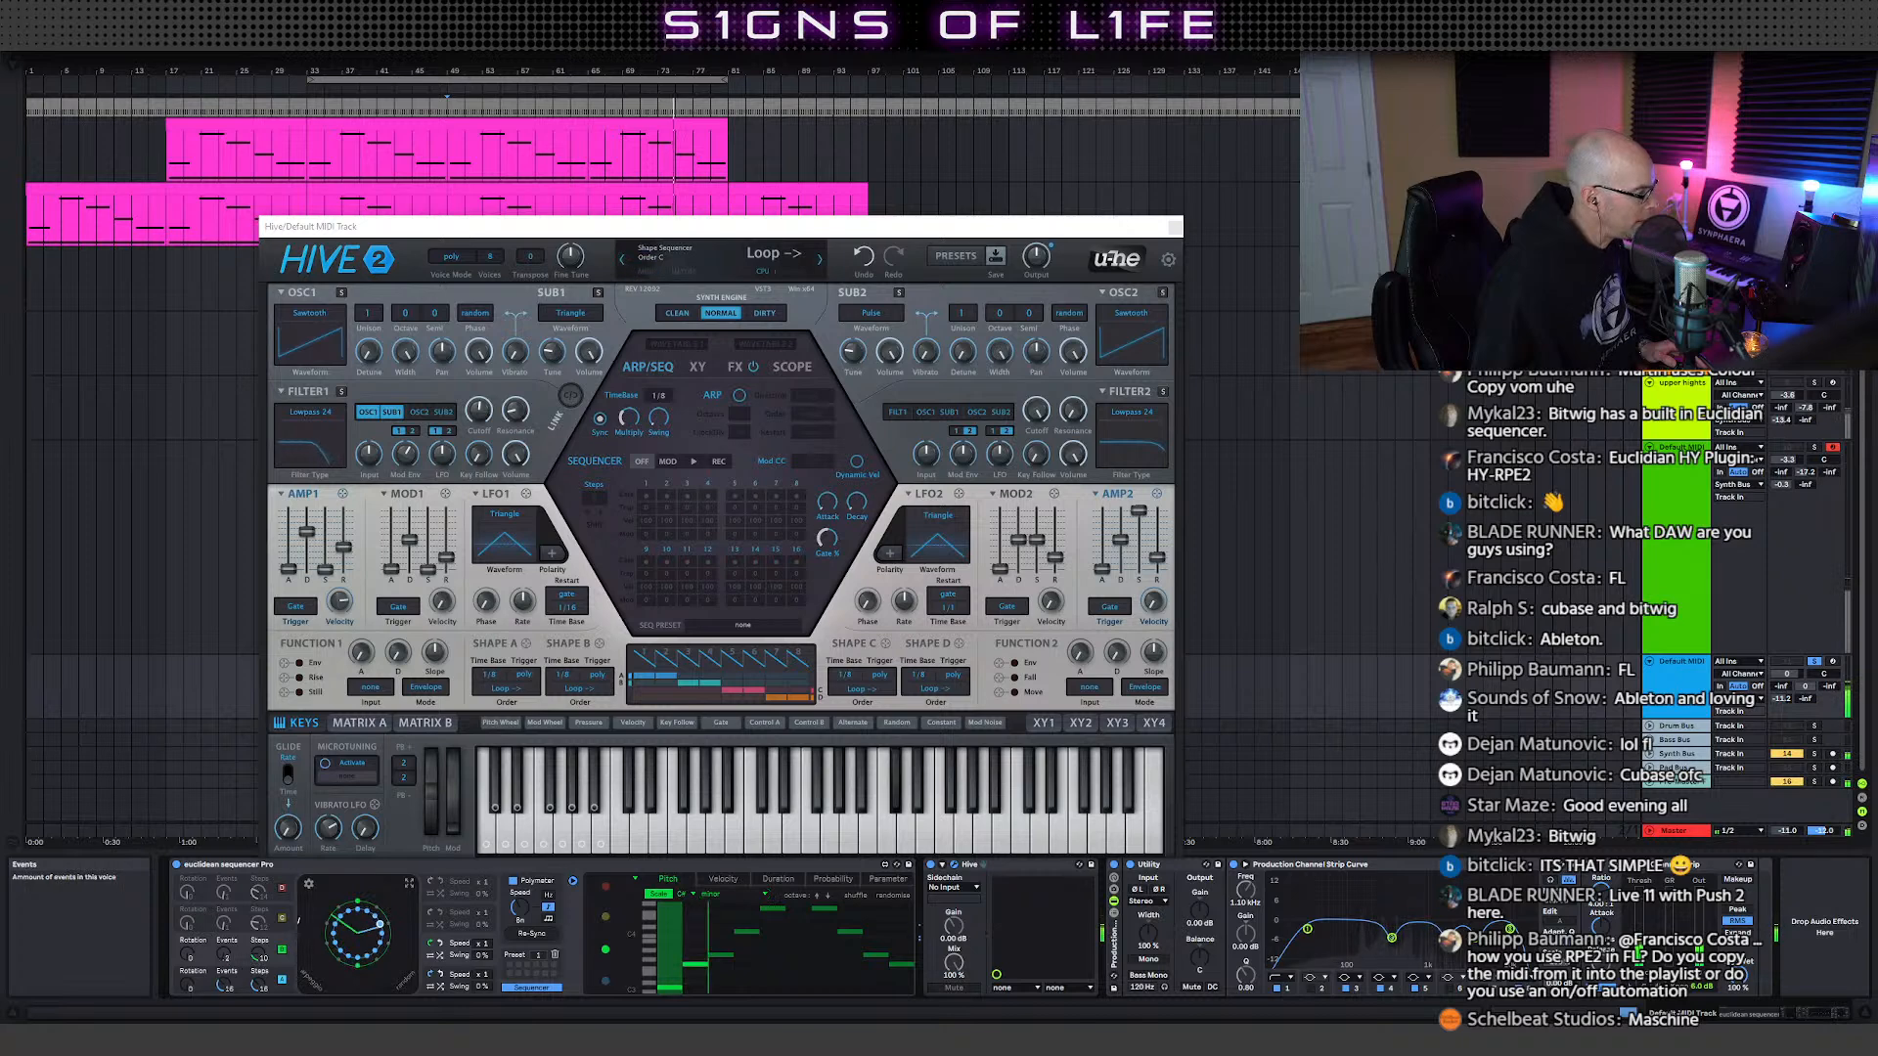
left_click_drag(226, 953, 259, 963)
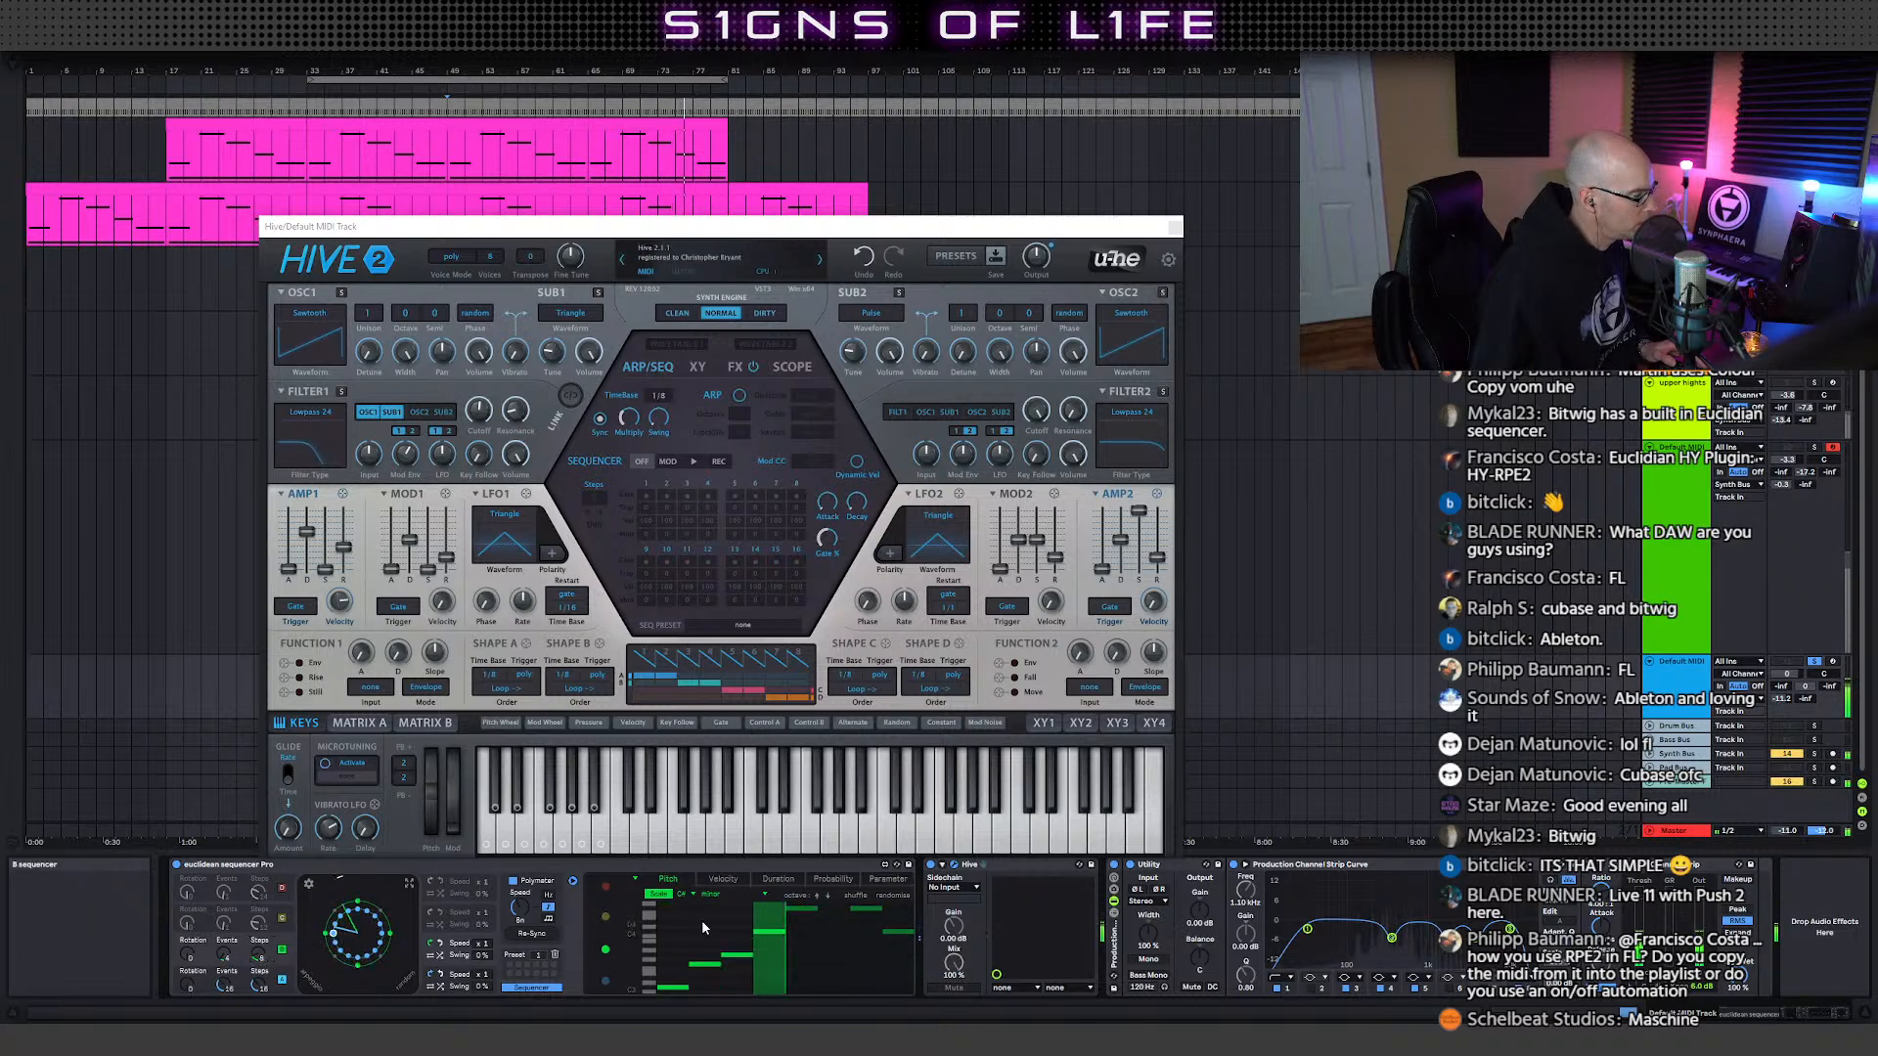
left_click(888, 897)
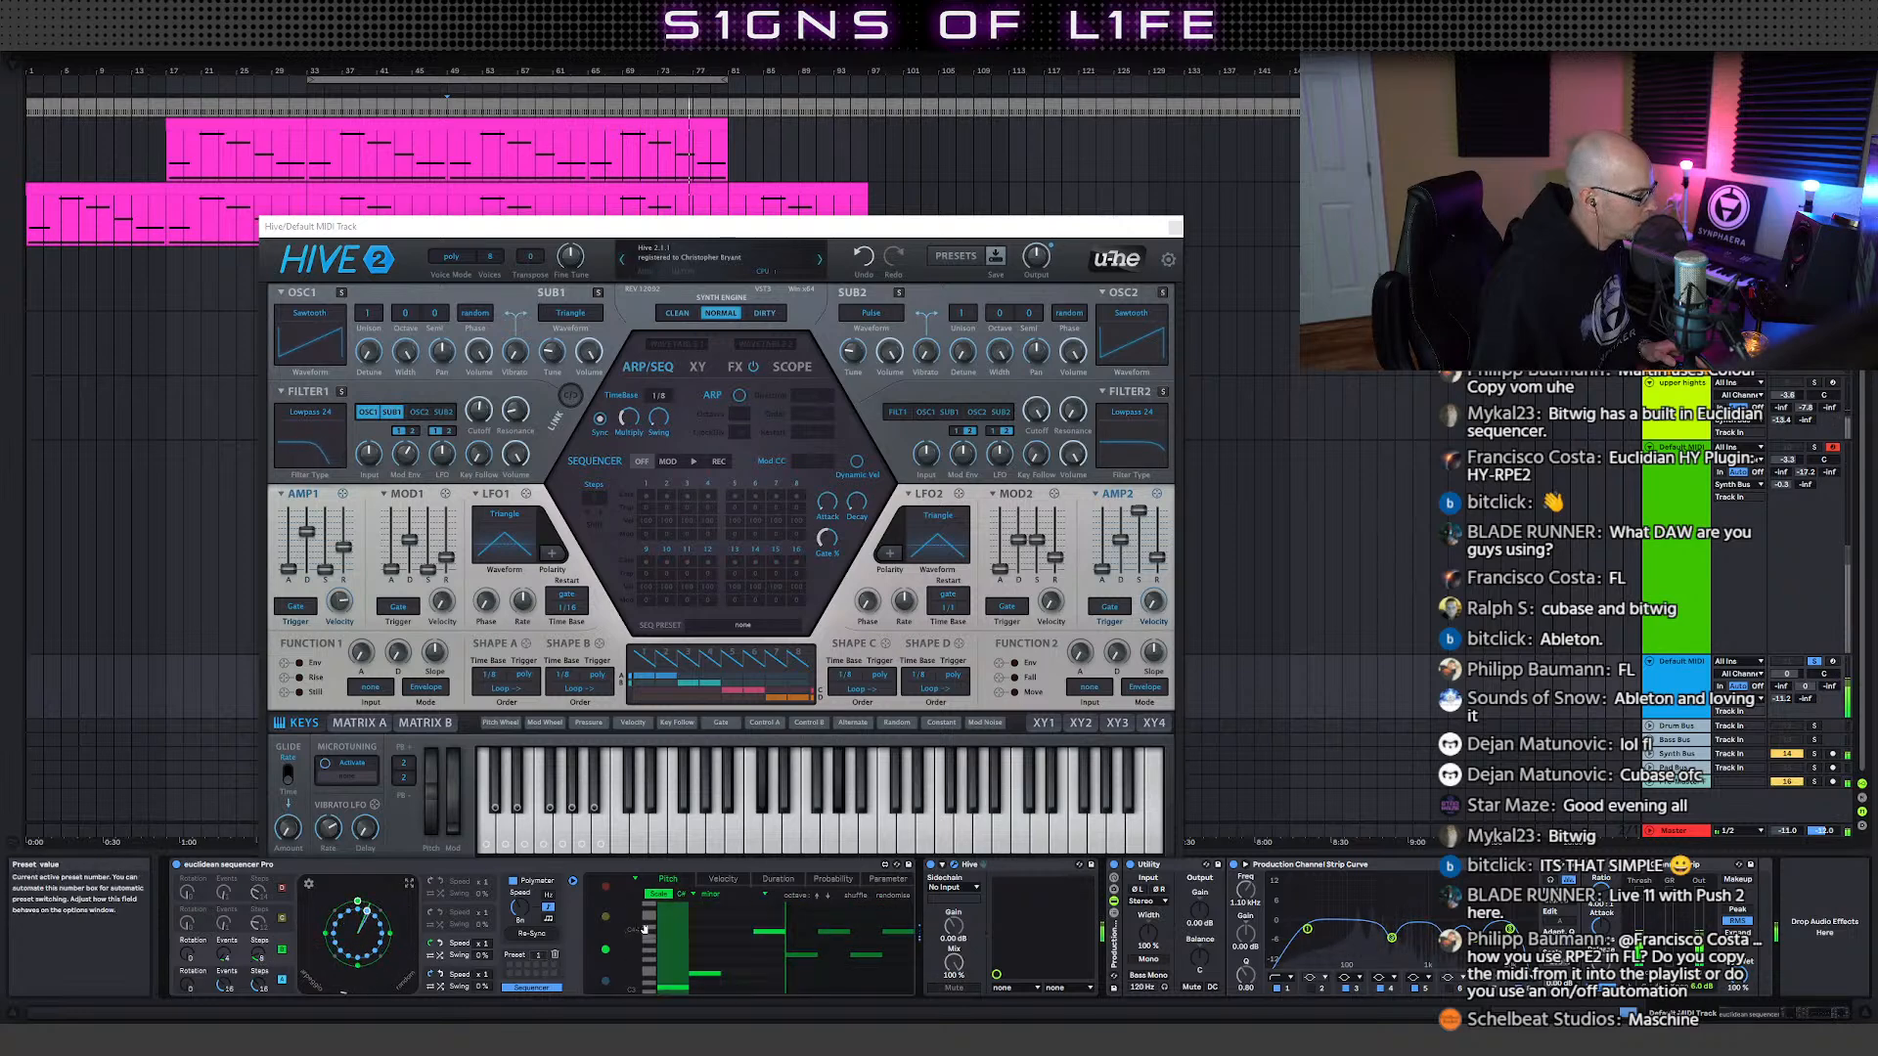
left_click(815, 895)
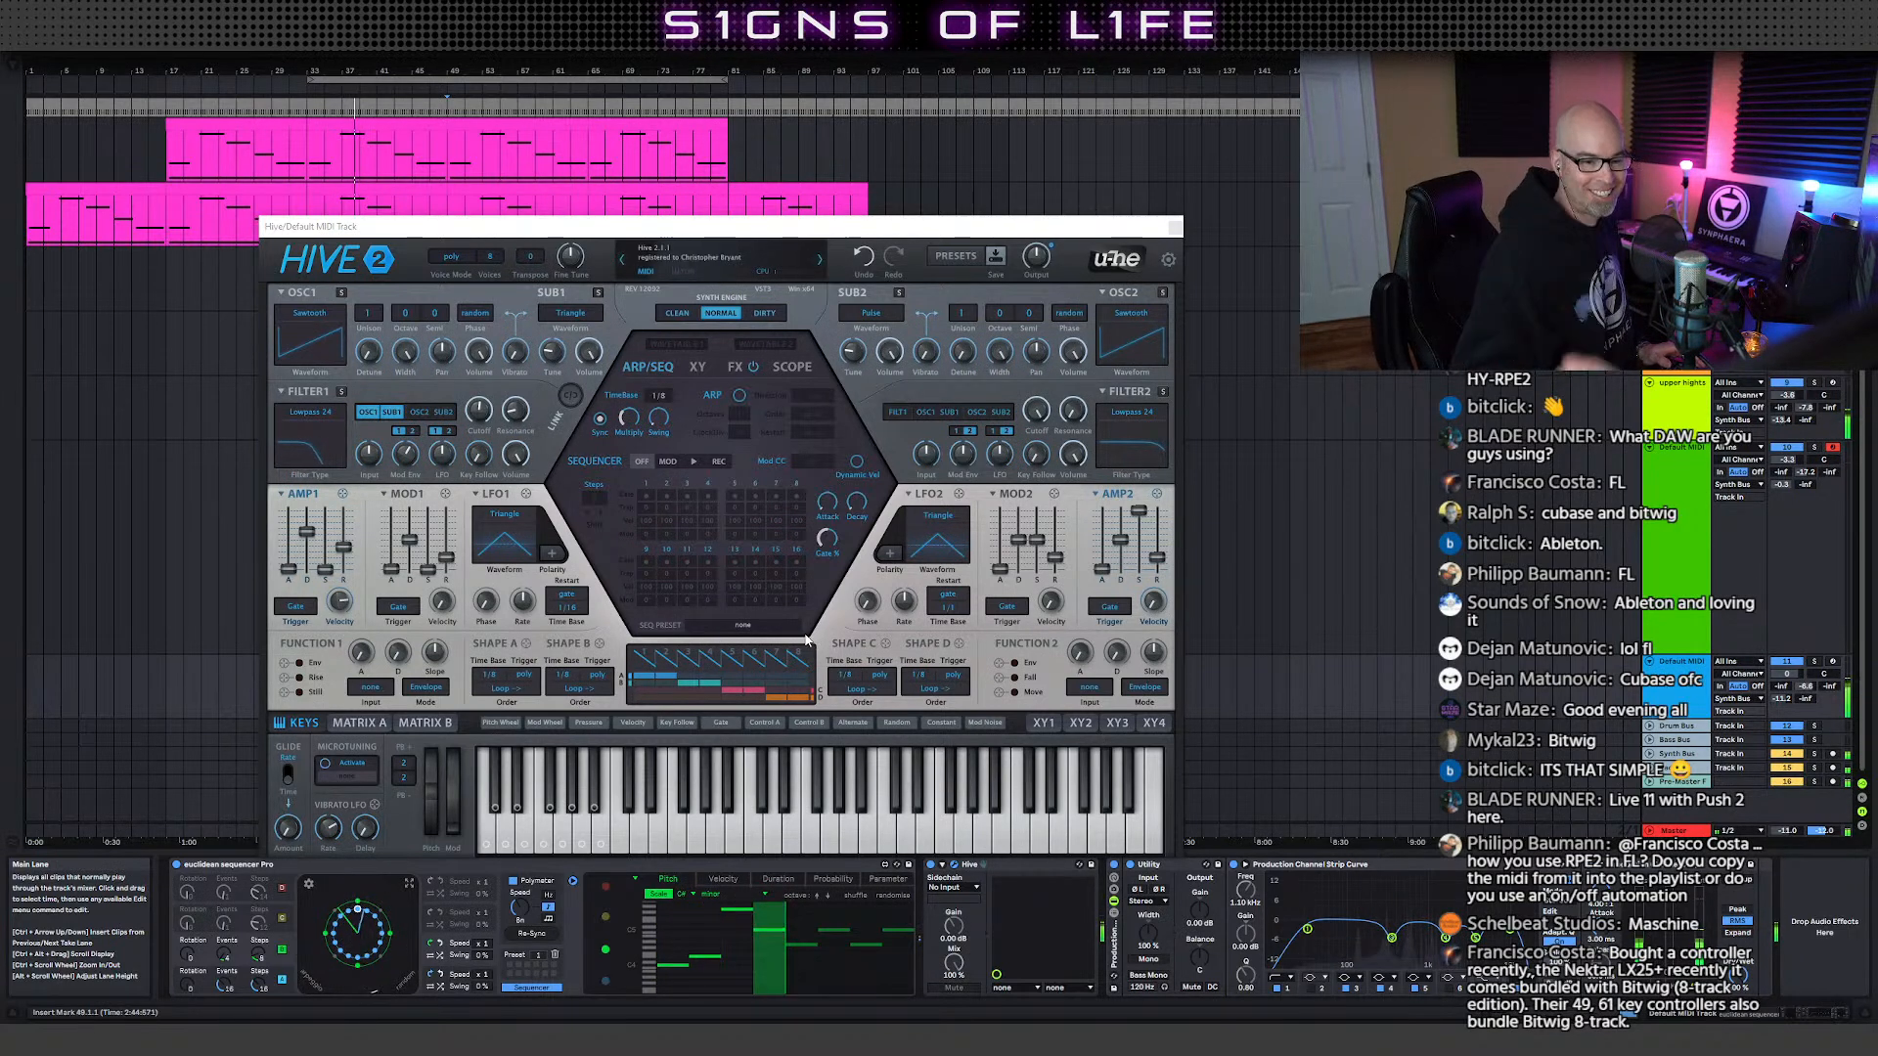
- Enable the yellow Euclidean voice, set its pitch scale to C# minor, and adjust its octave
left_click(283, 920)
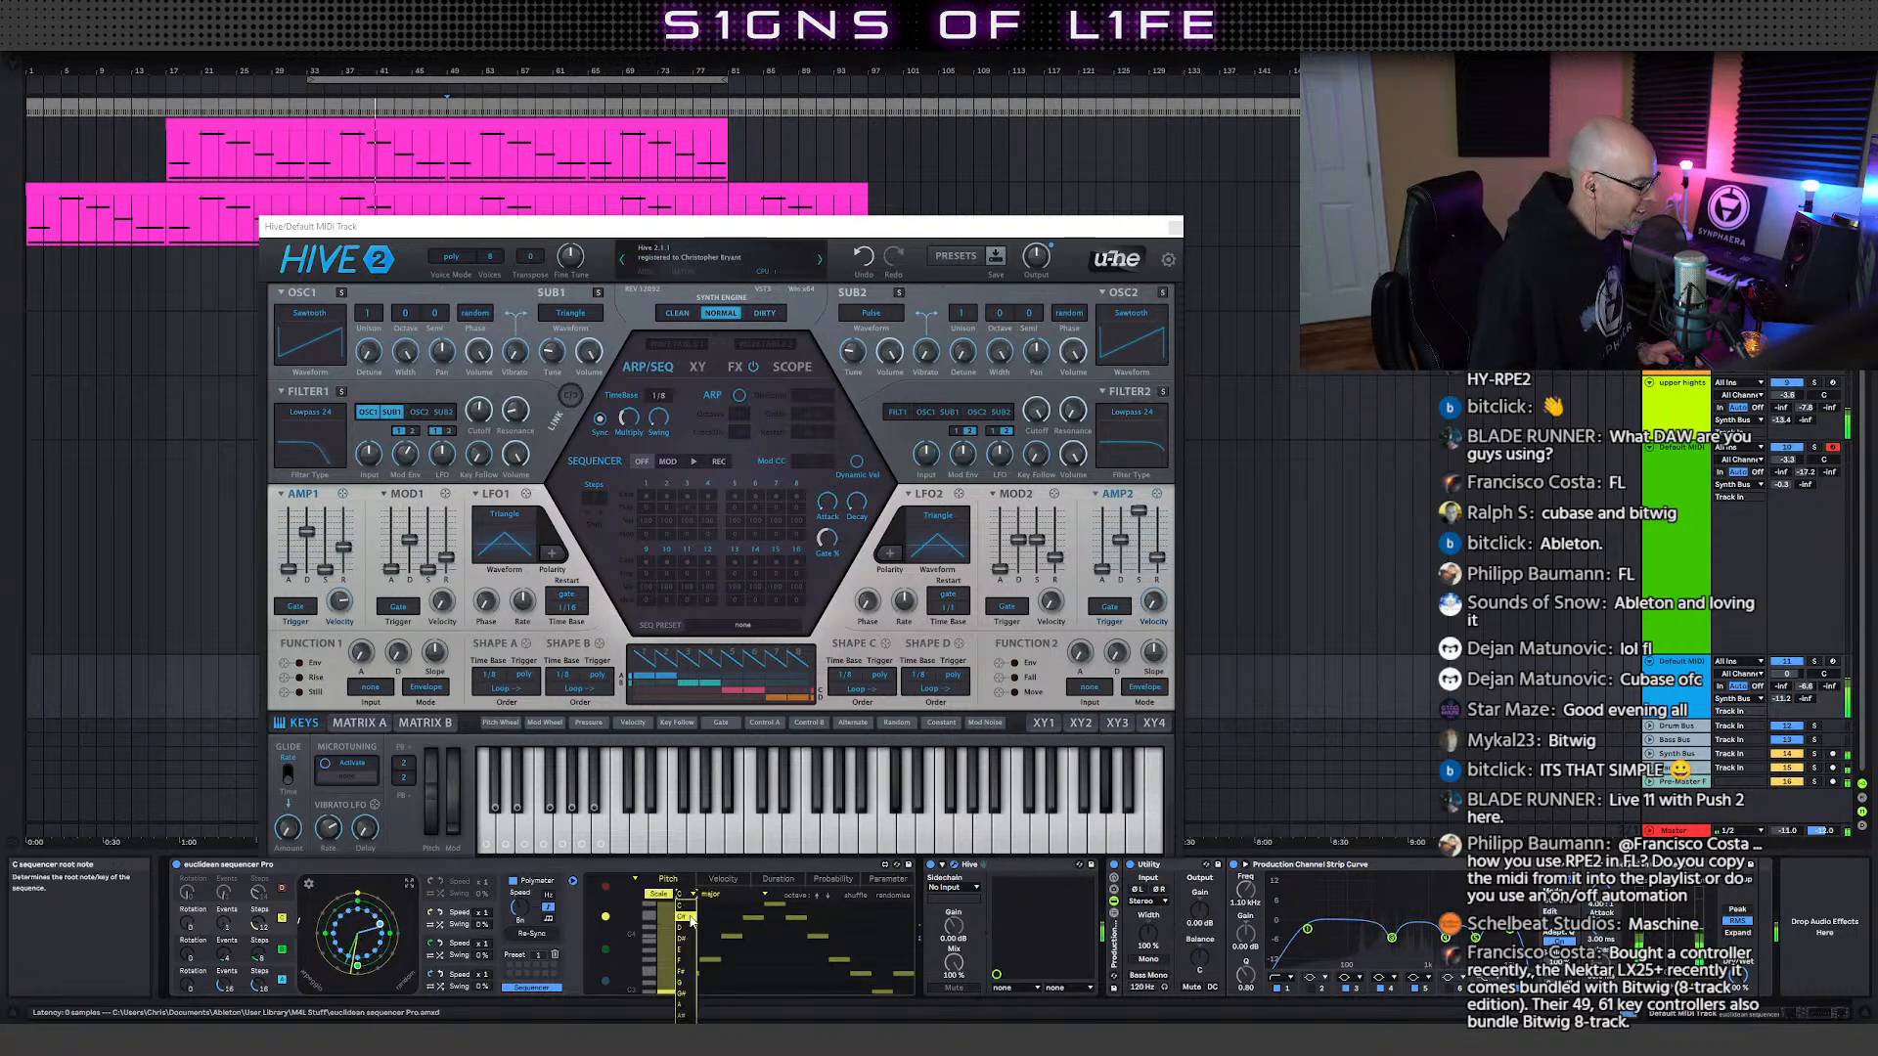
left_click(719, 894)
left_click(715, 431)
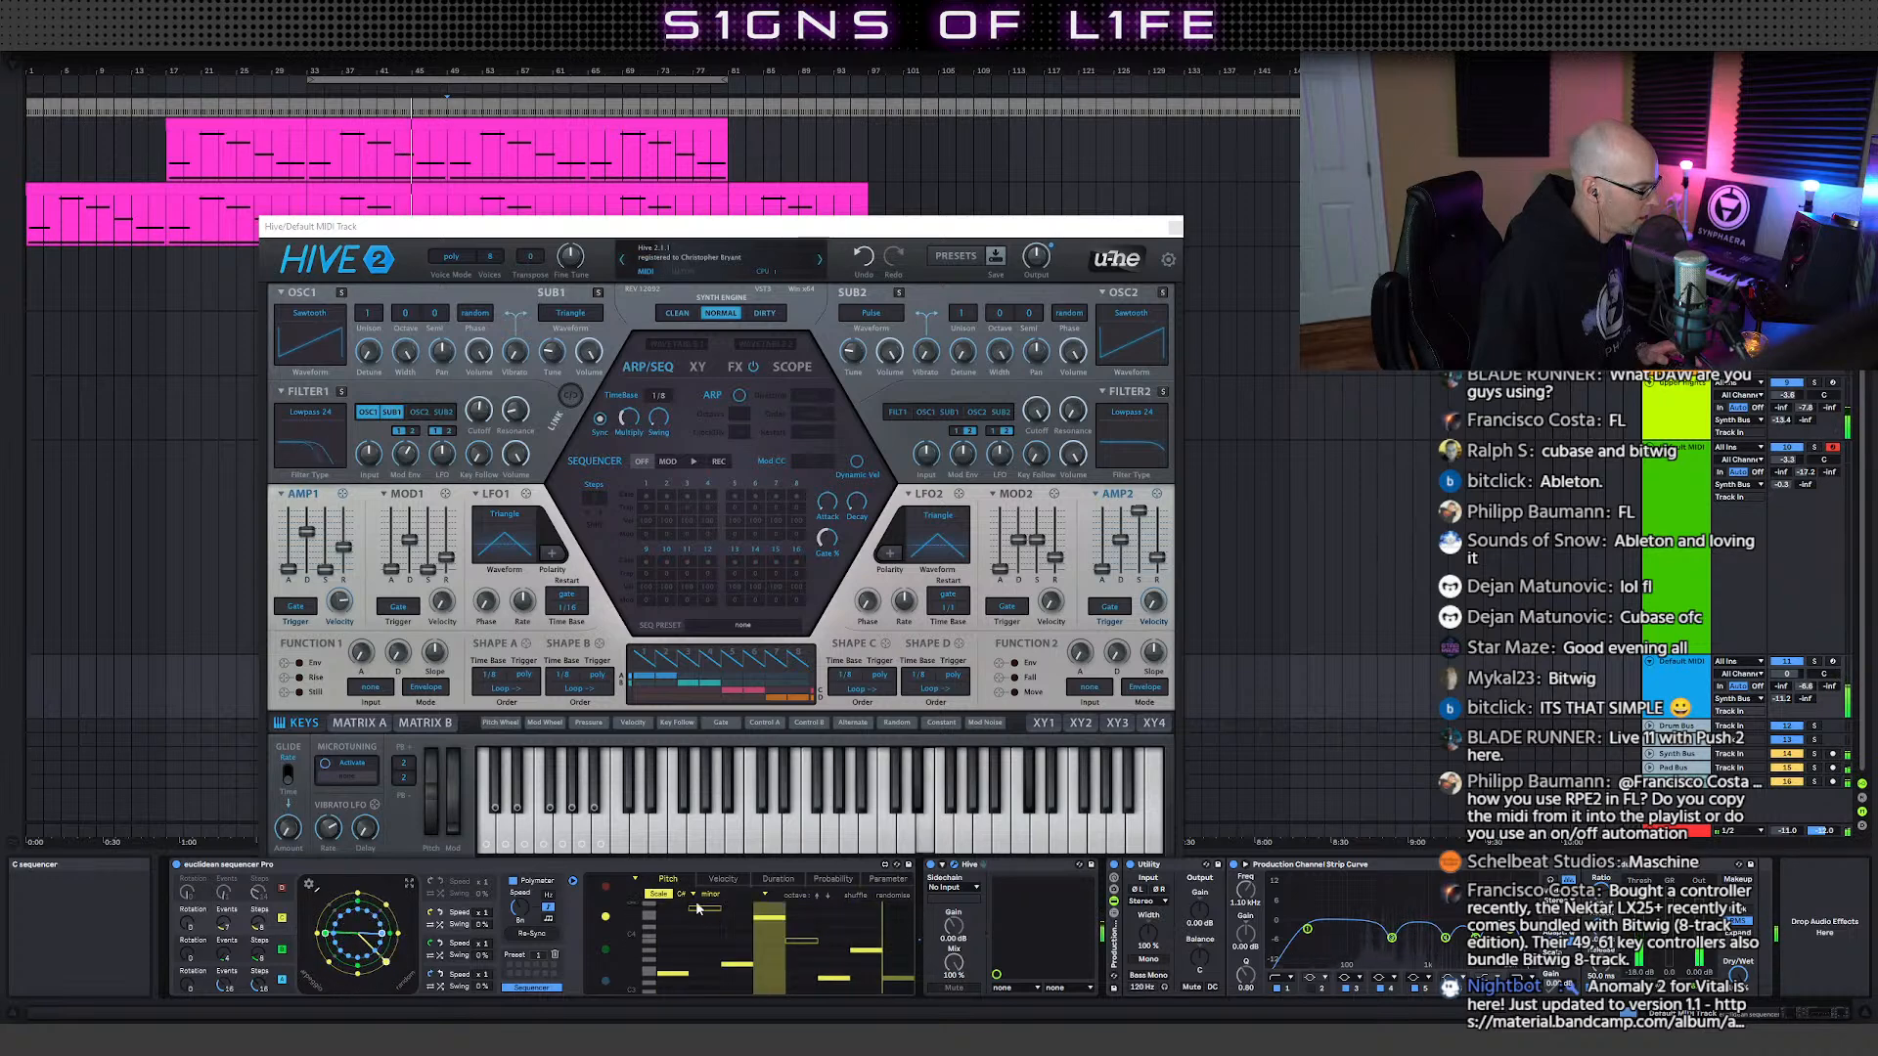
left_click(816, 896)
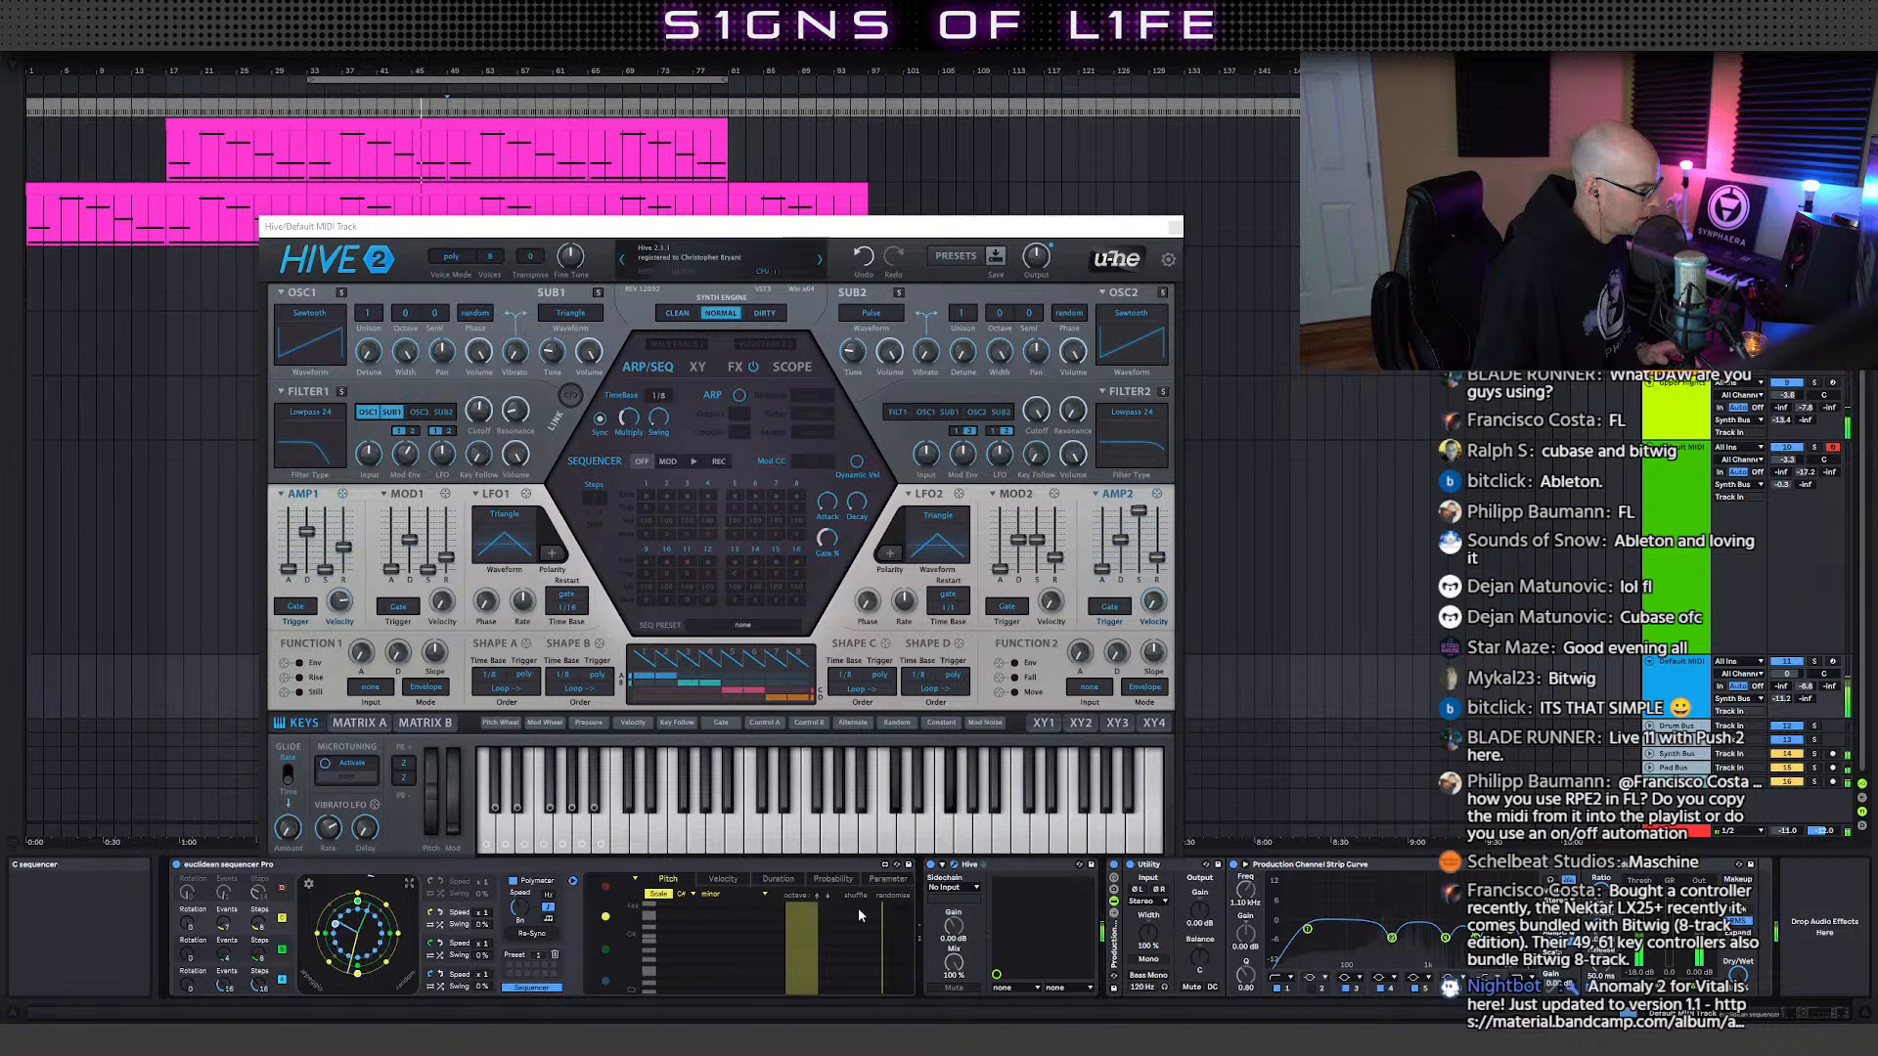
left_click(828, 896)
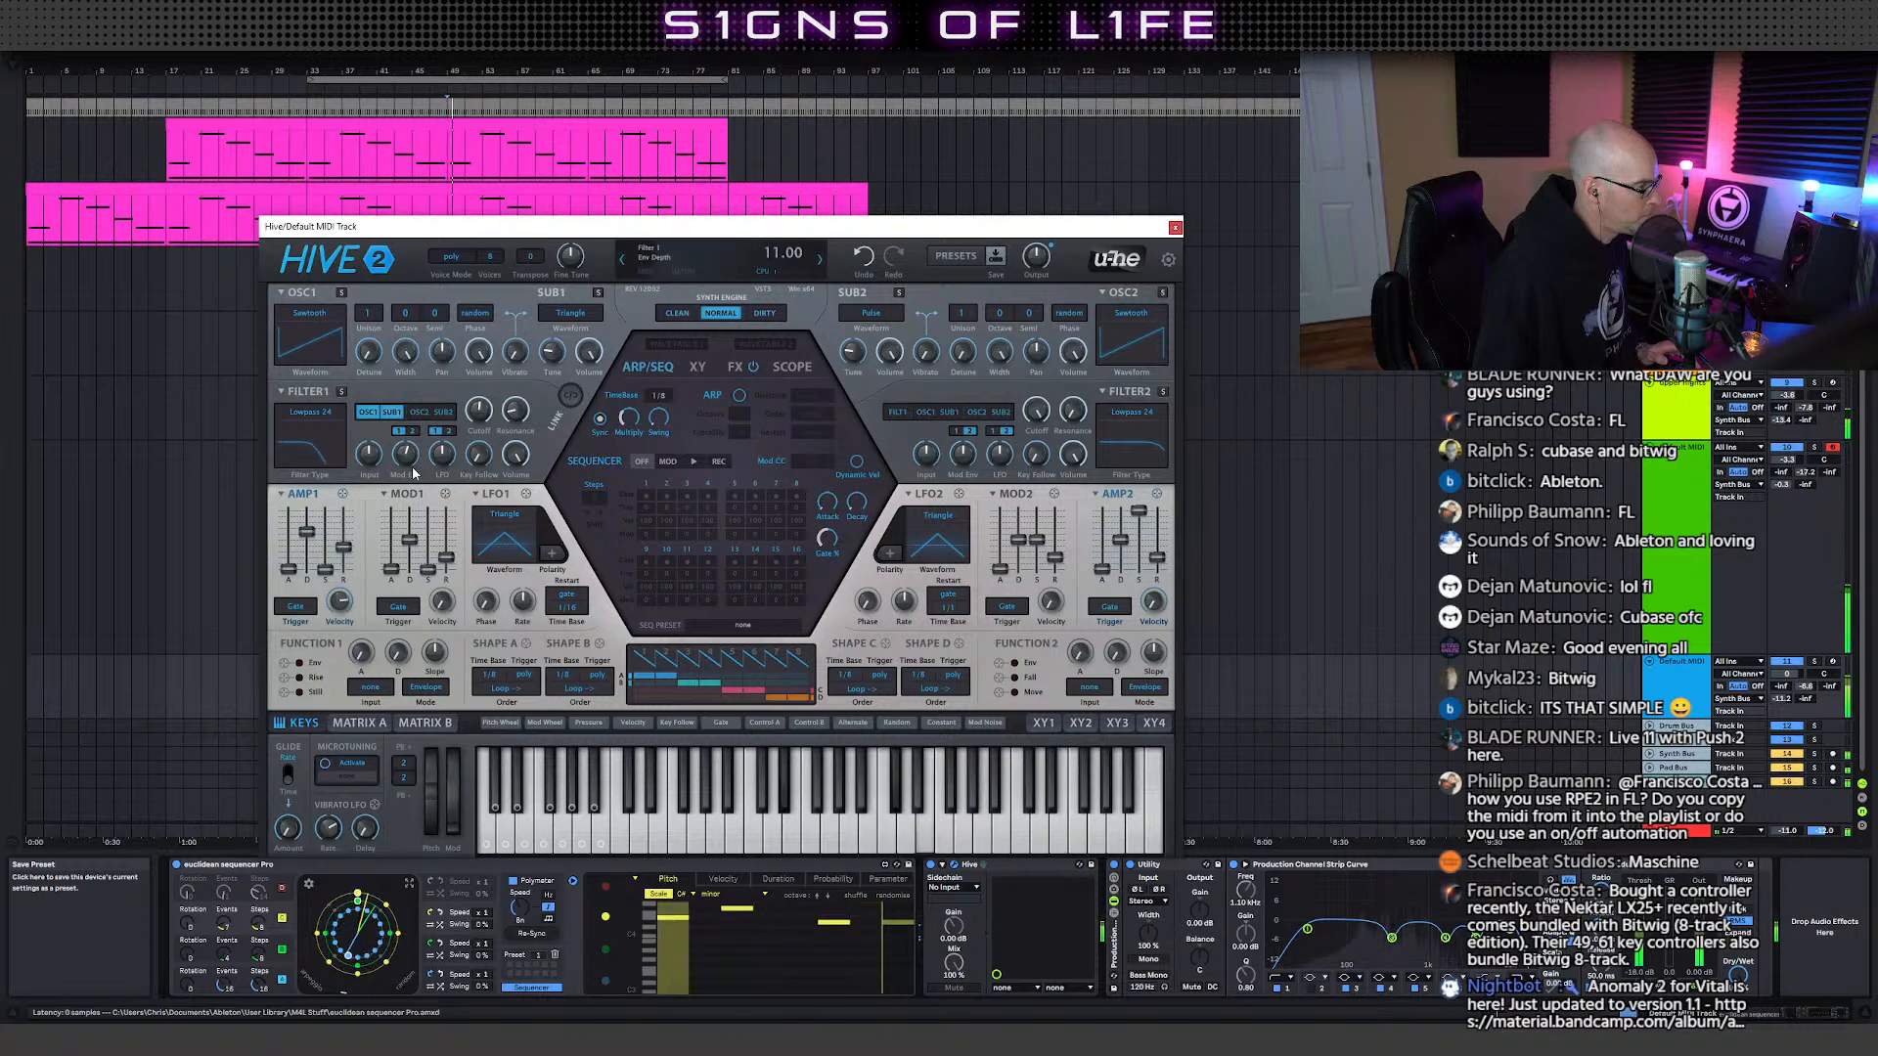
- Reduce the Mod Env depth of Hive's Filter 1 and adjust the filter's cutoff and resonance
left_click_drag(412, 468, 414, 471)
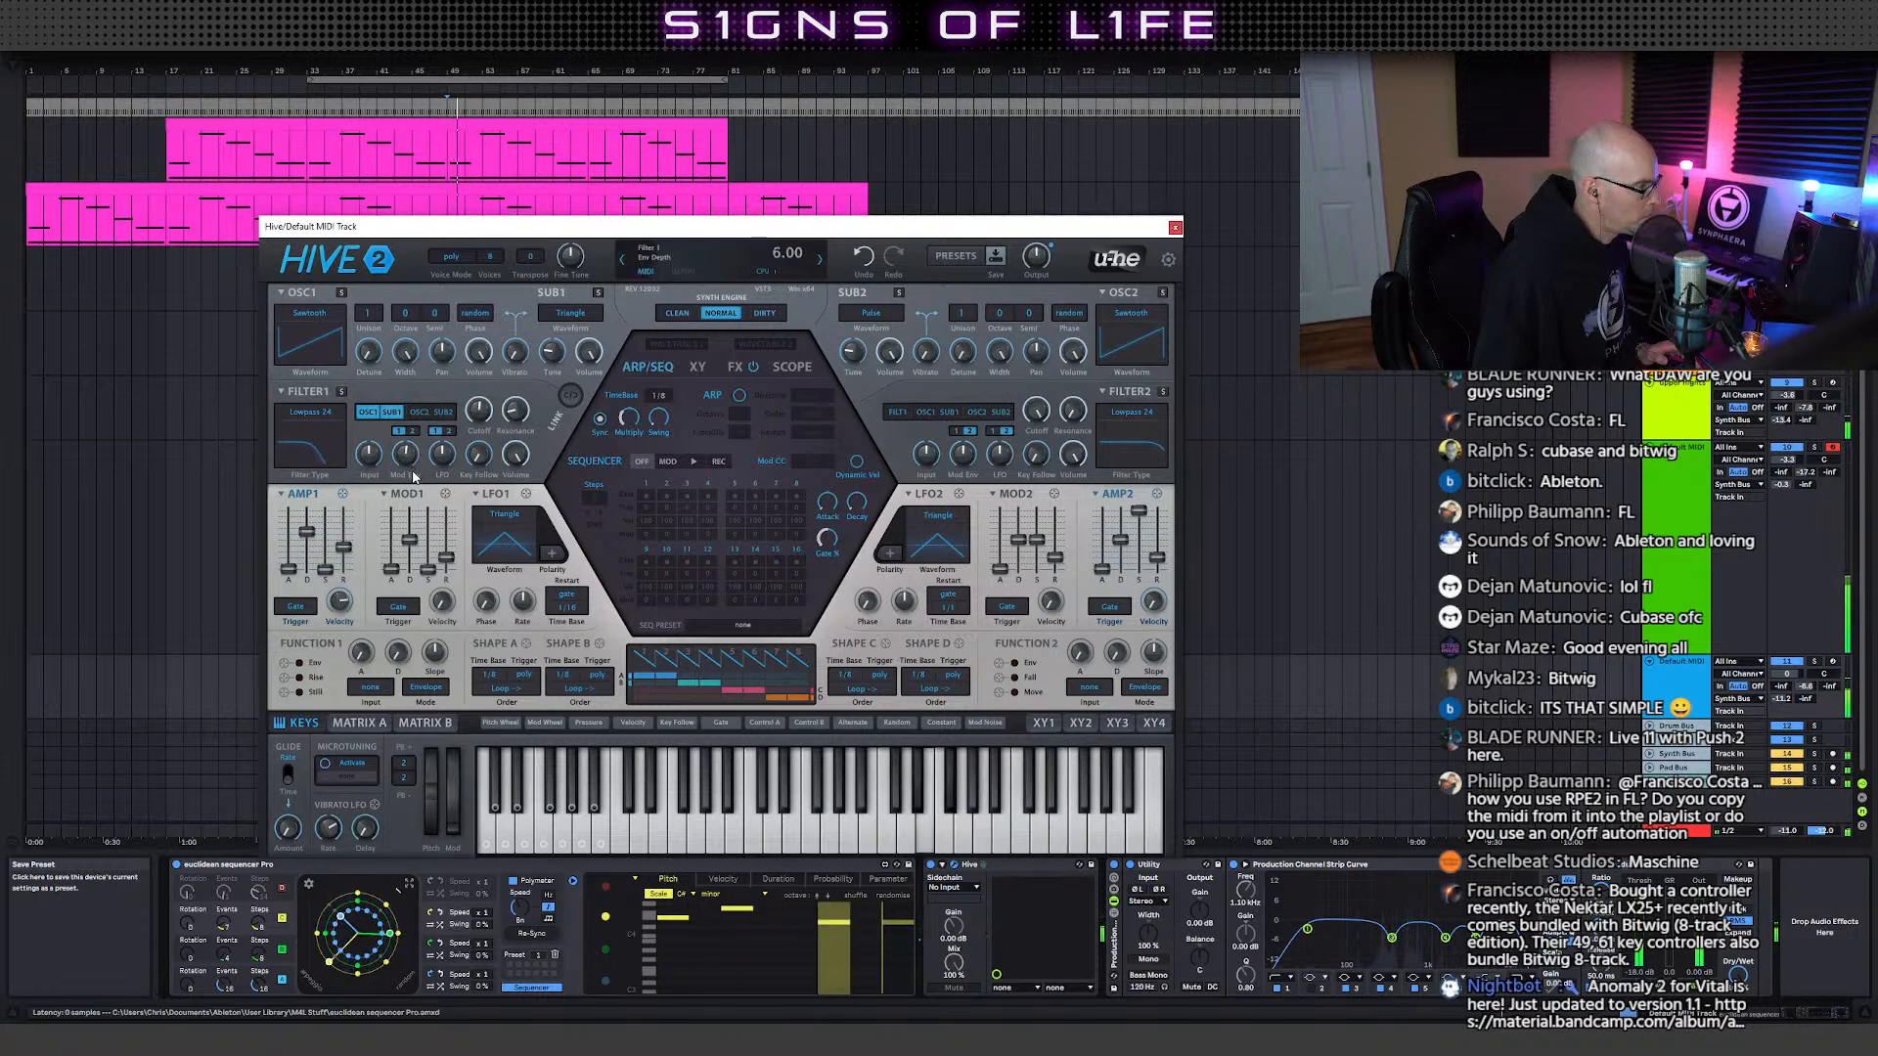
scroll(481, 416, "down", 11)
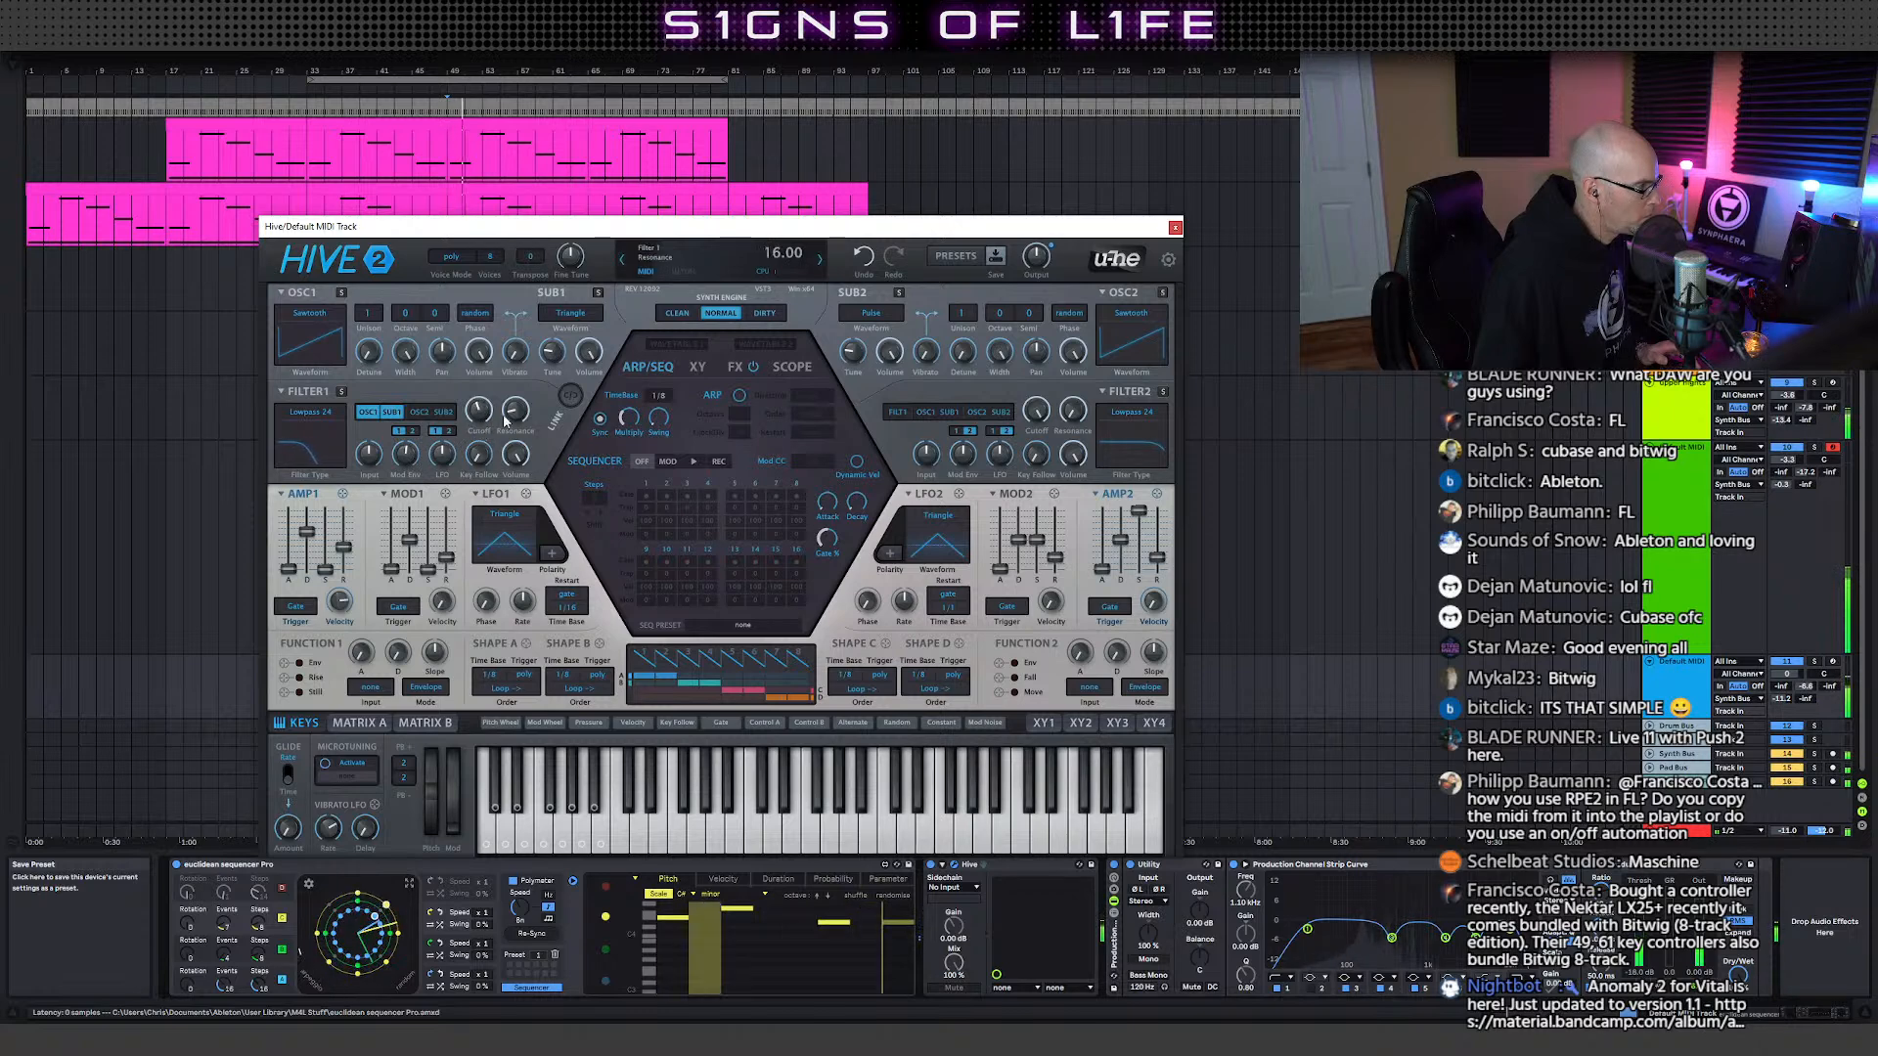
left_click_drag(482, 416, 506, 391)
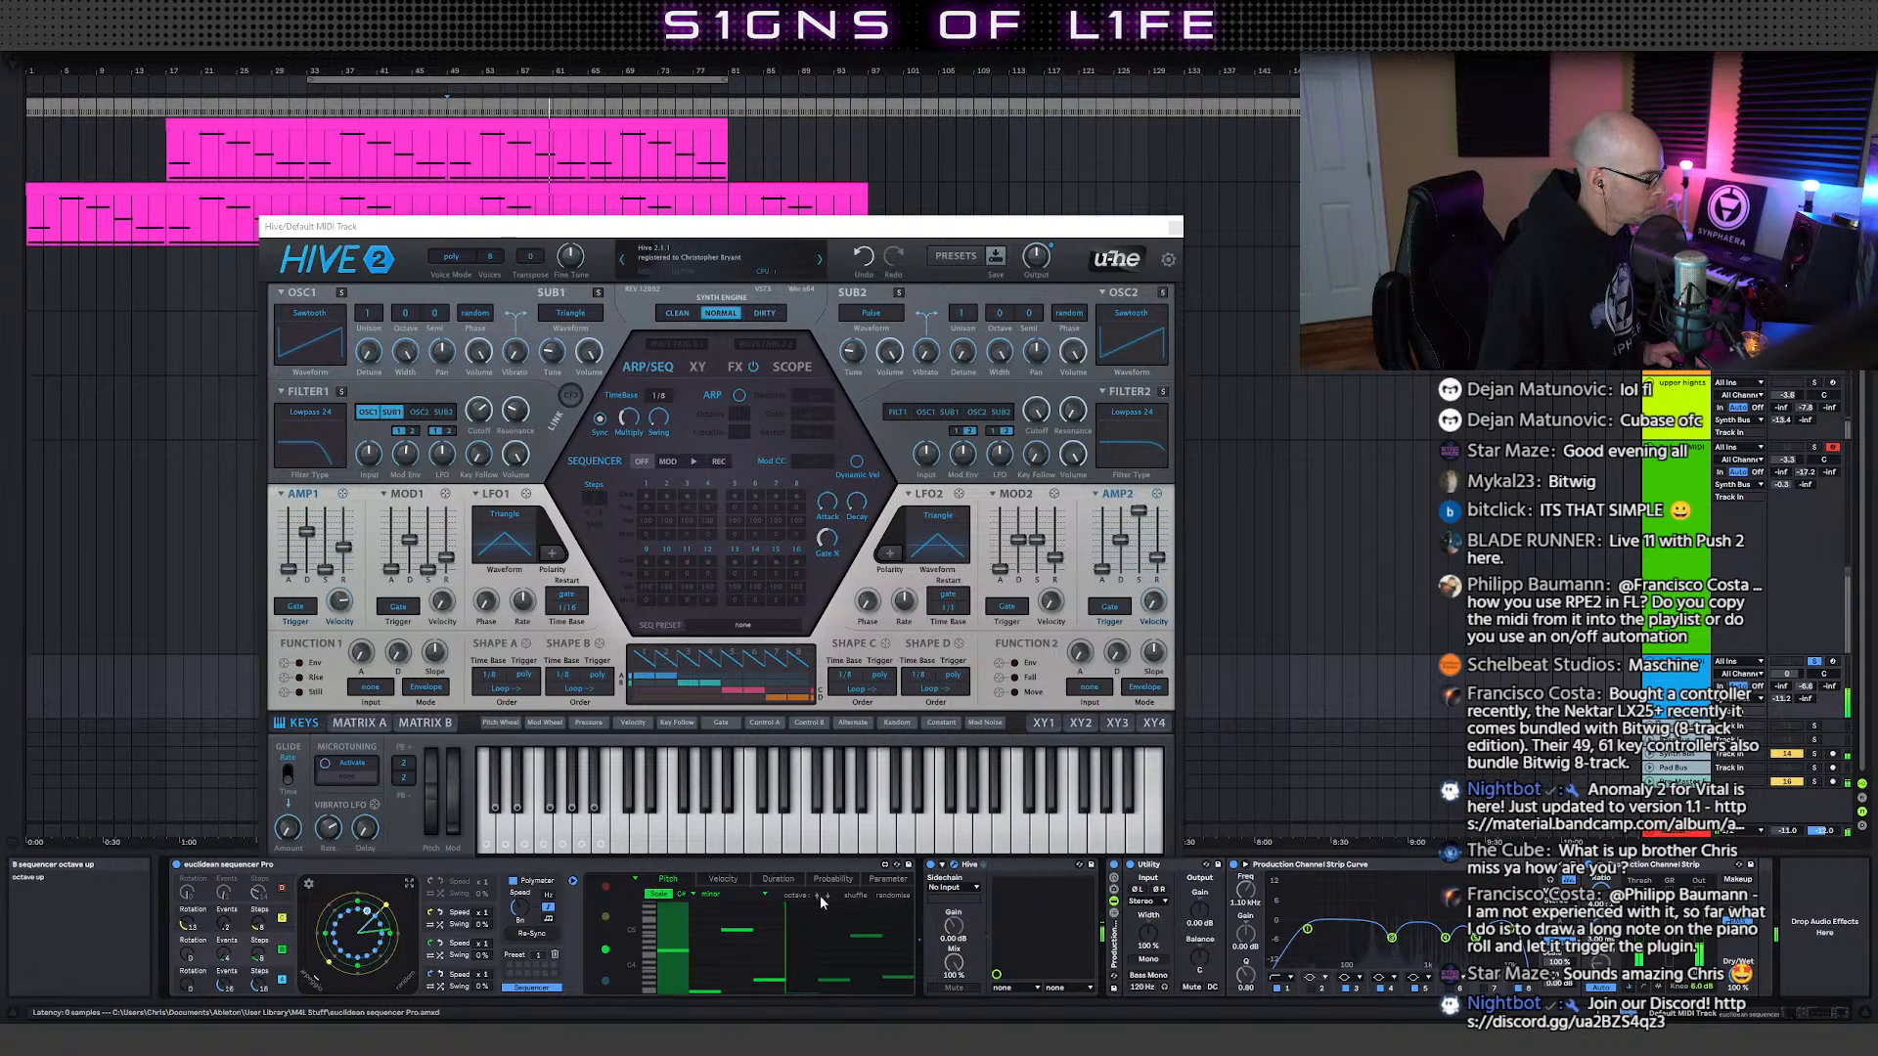
- Randomize the pitches of the green and blue Euclidean voices, raising the green voice by an octave
left_click(892, 897)
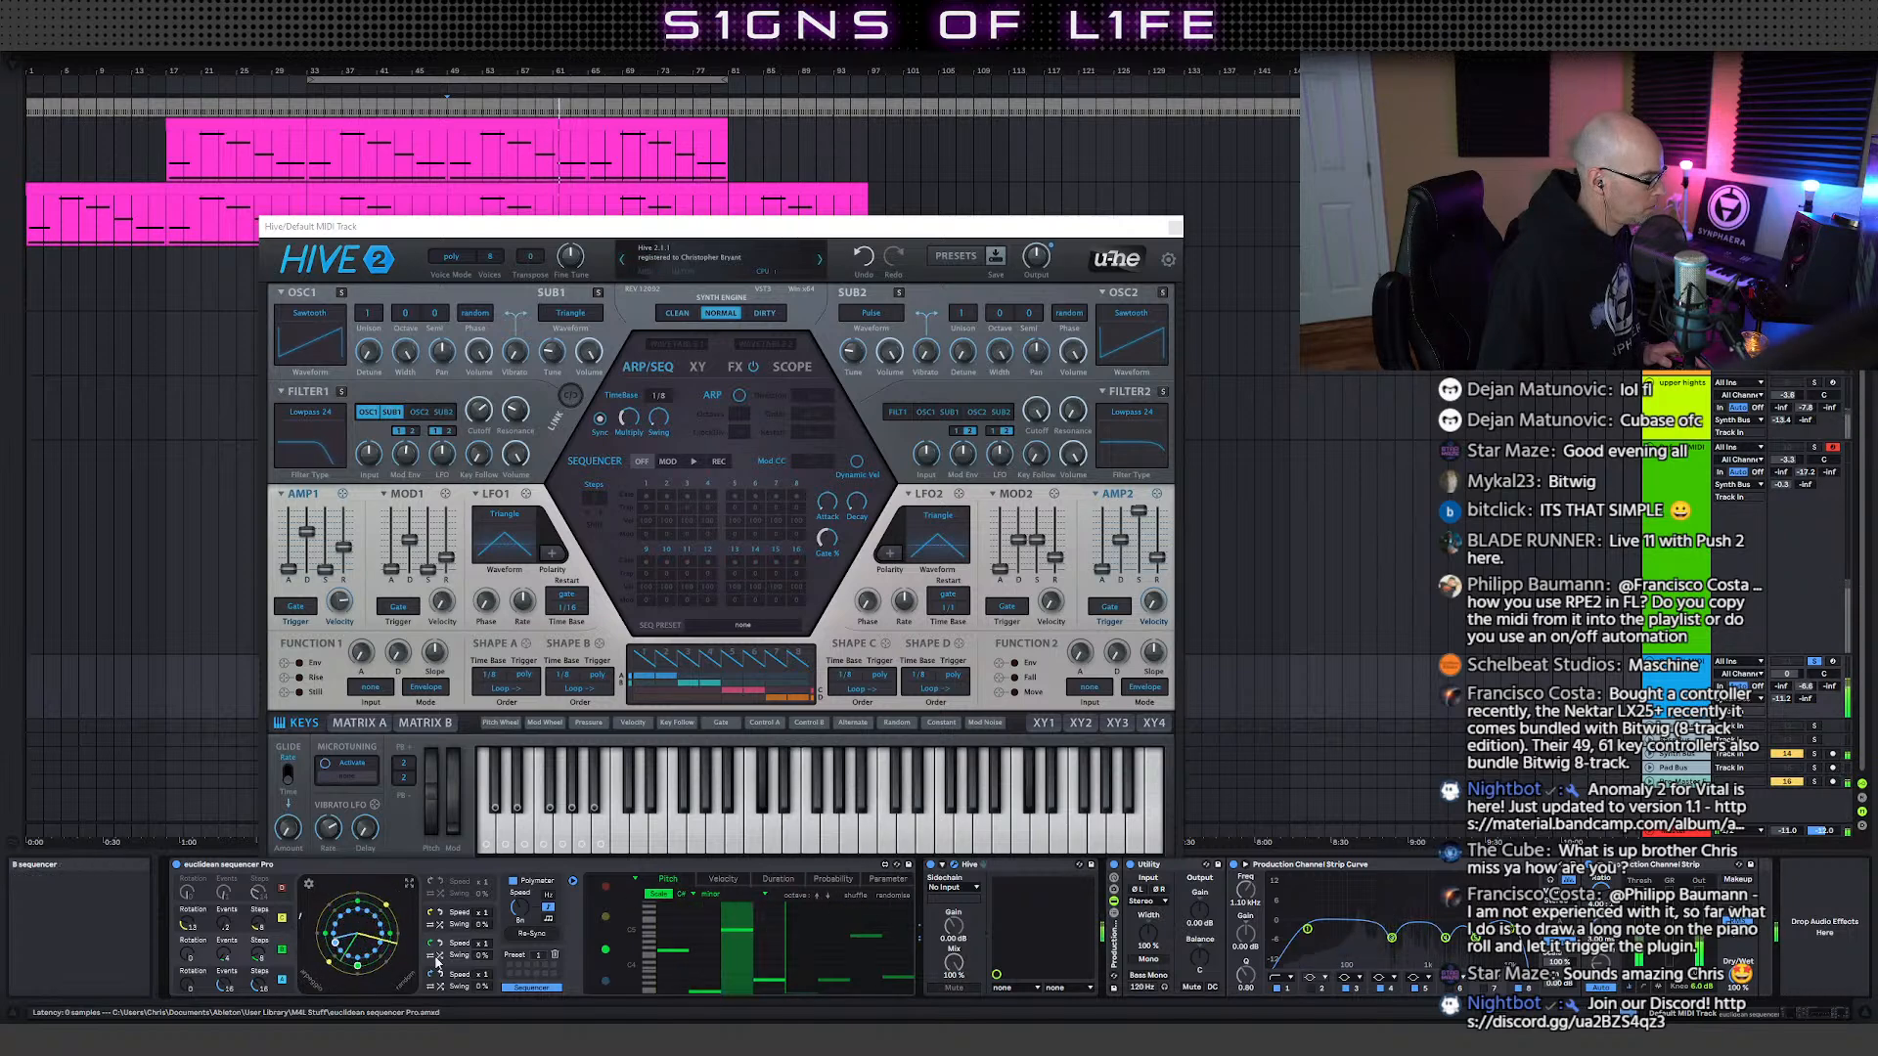
left_click(826, 895)
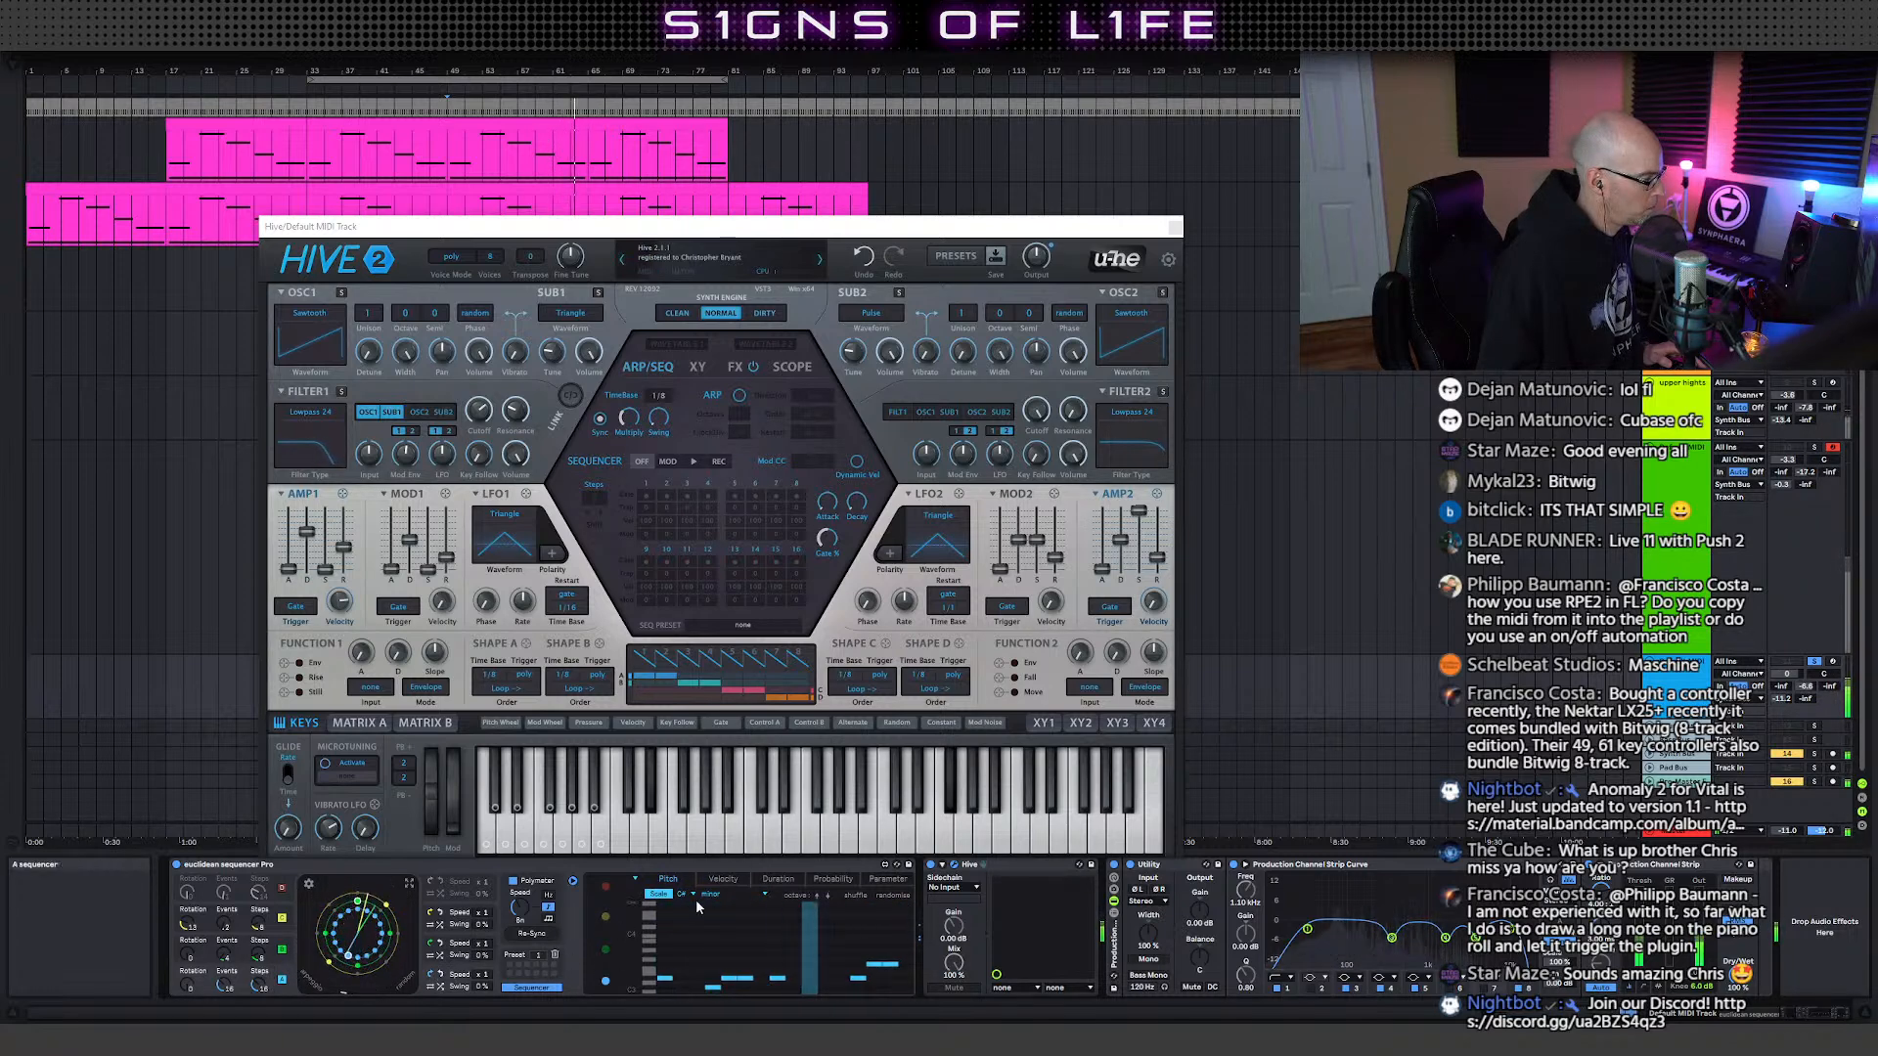
left_click(895, 899)
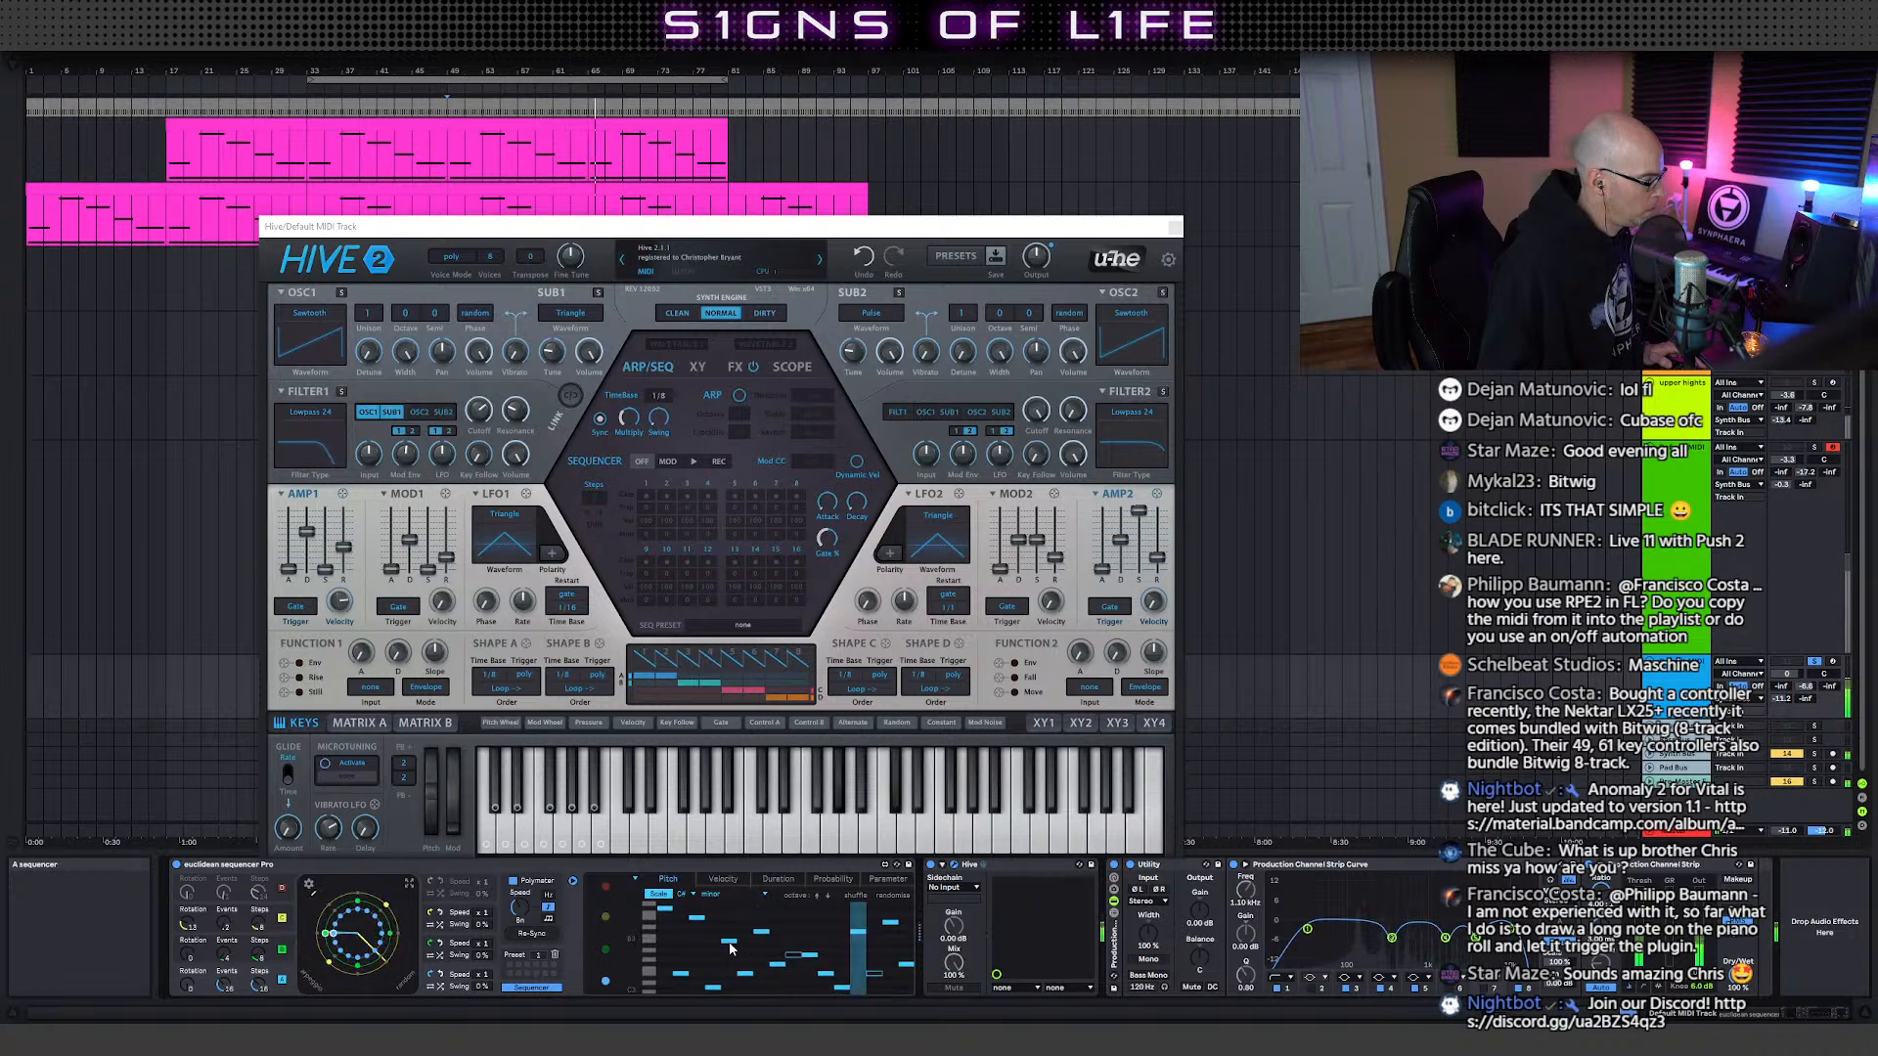
- Disable the green and yellow Euclidean voices so that only the blue voice plays, and show its pitches
left_click(283, 950)
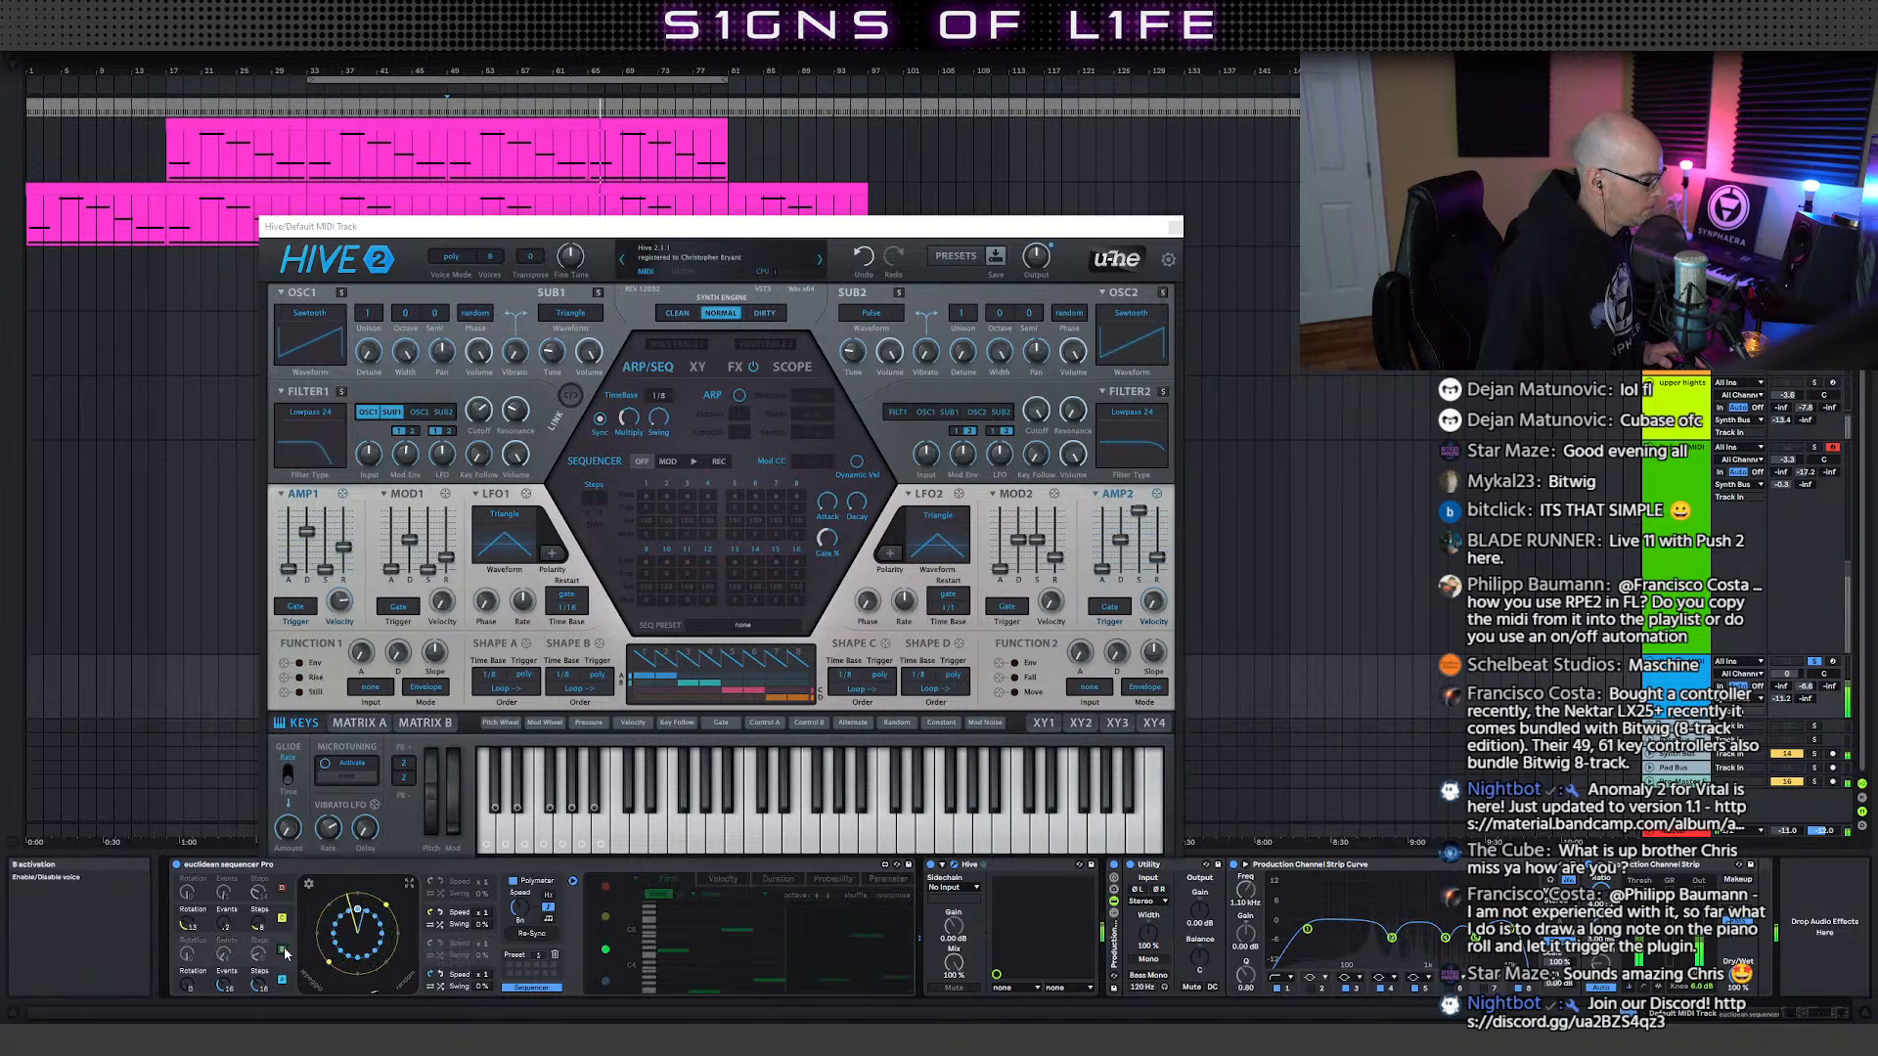
left_click(283, 922)
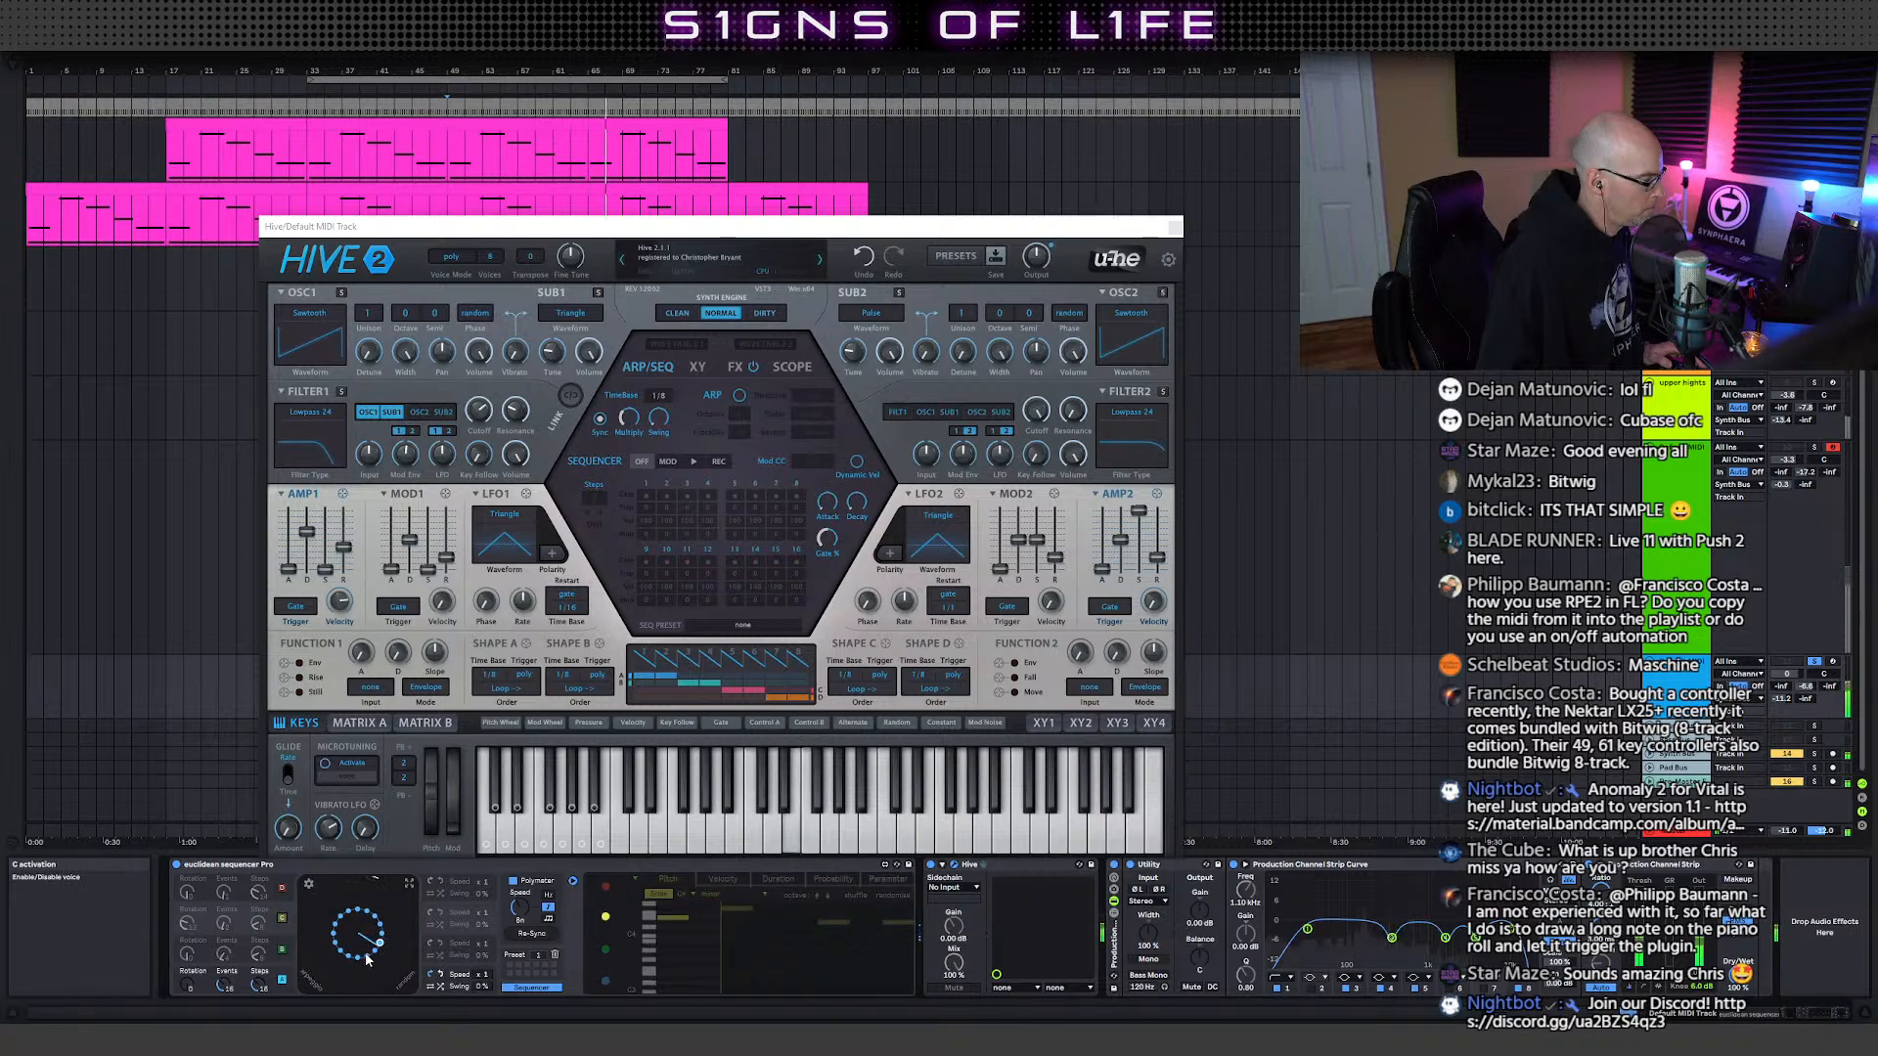
left_click(294, 979)
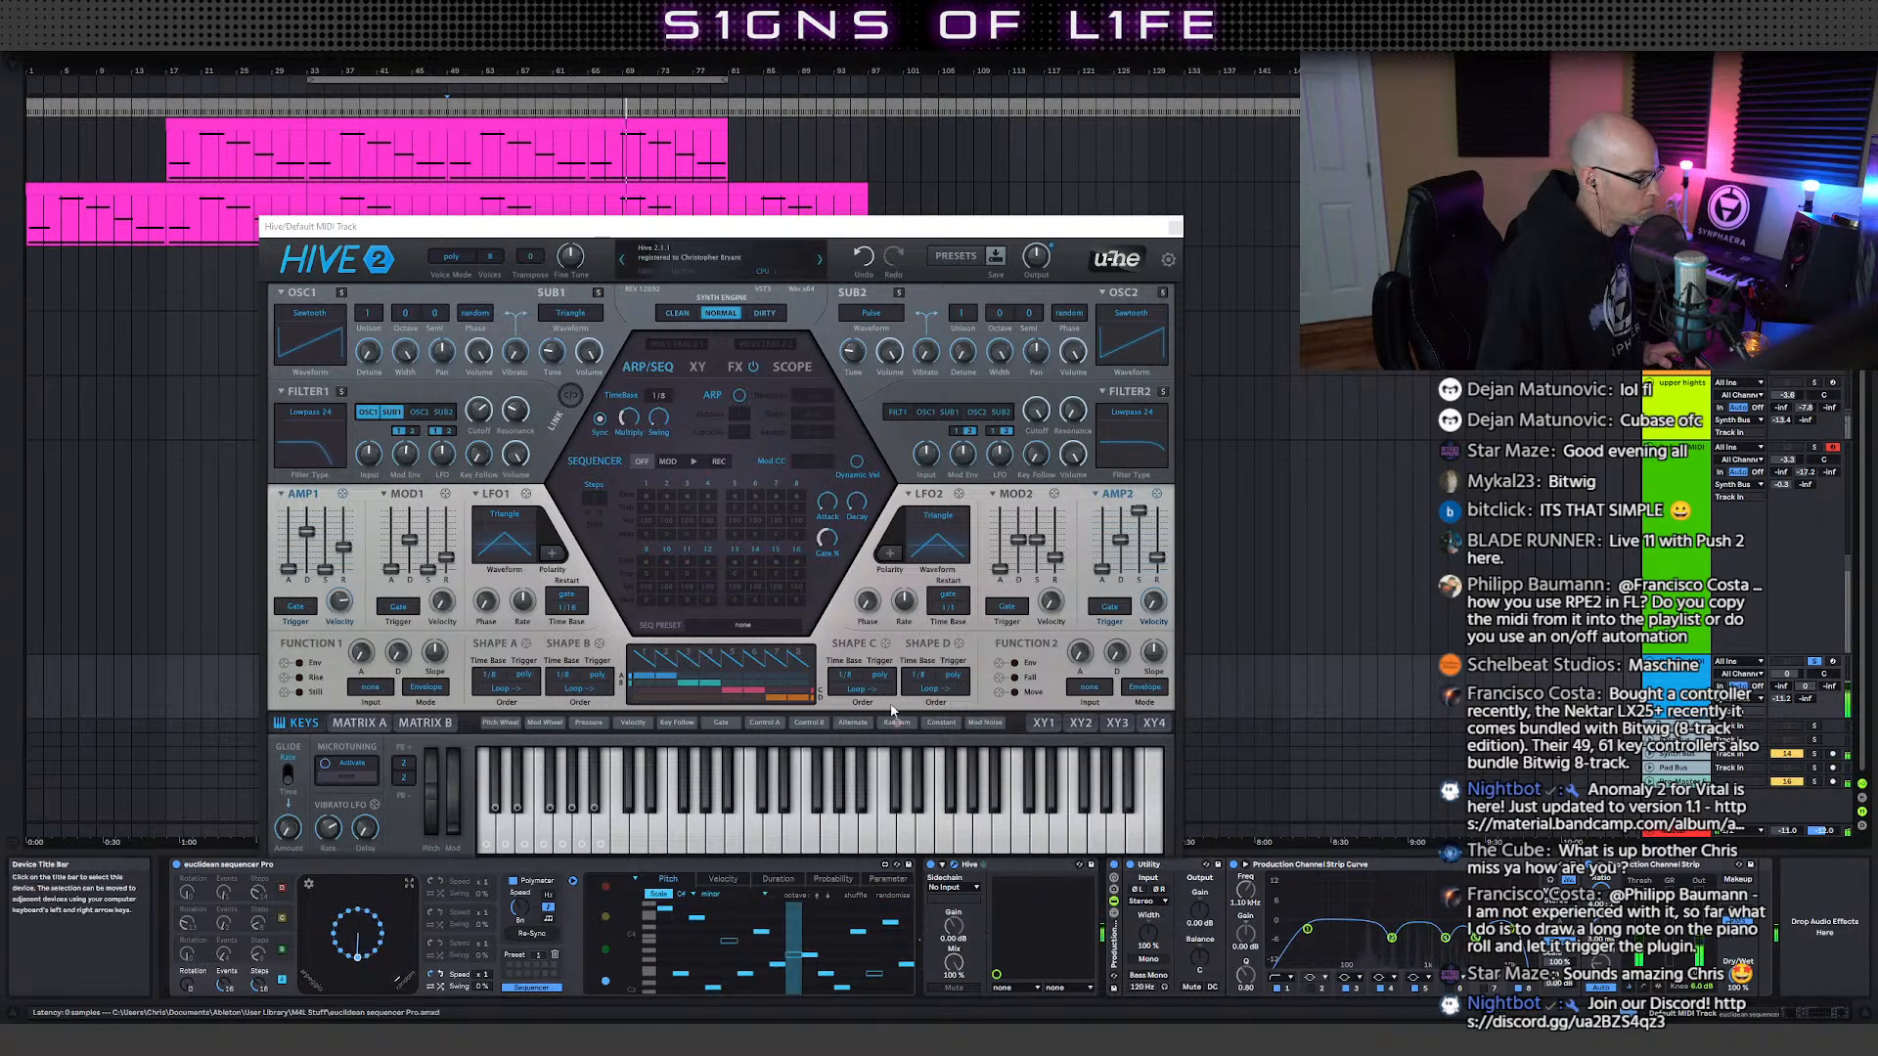
- Show the blue voice's velocities, and modulate Hive's Filter 1 Cutoff with Velocity in Matrix A while fine-tuning the cutoff
left_click_drag(477, 425, 480, 423)
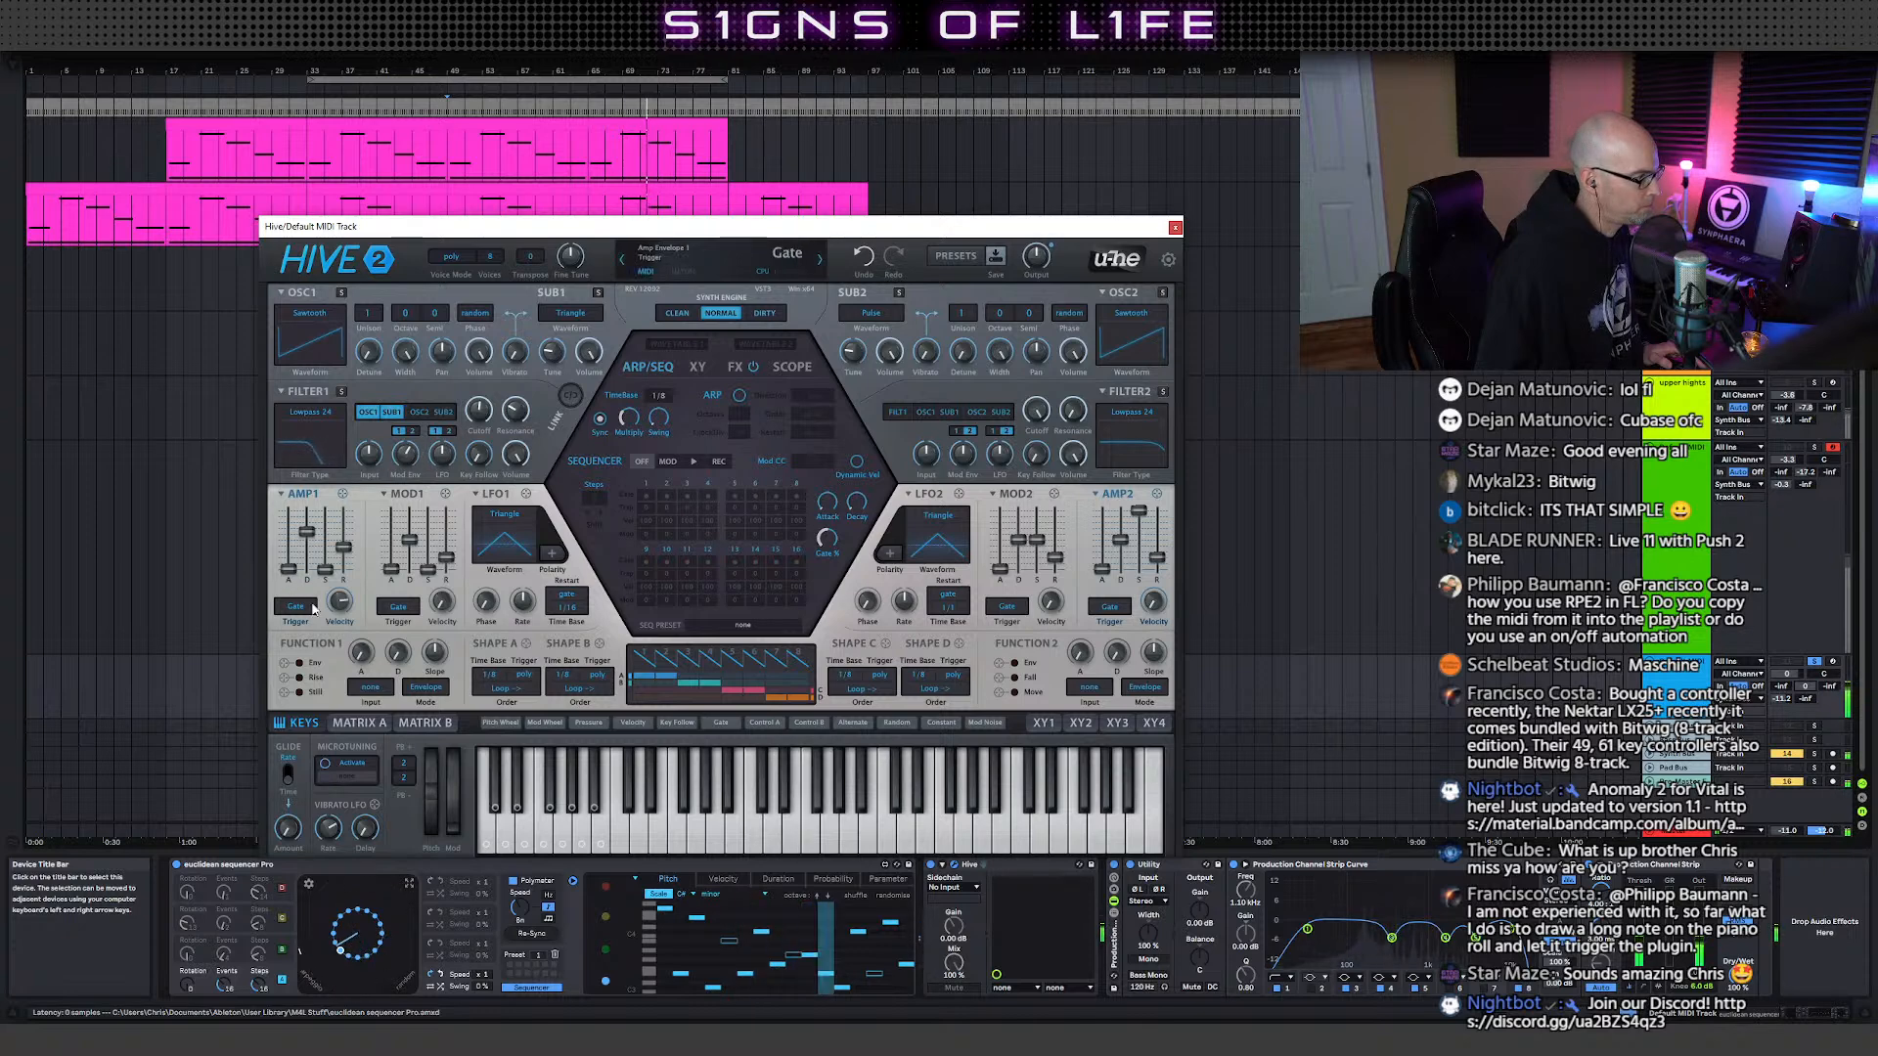
left_click(723, 877)
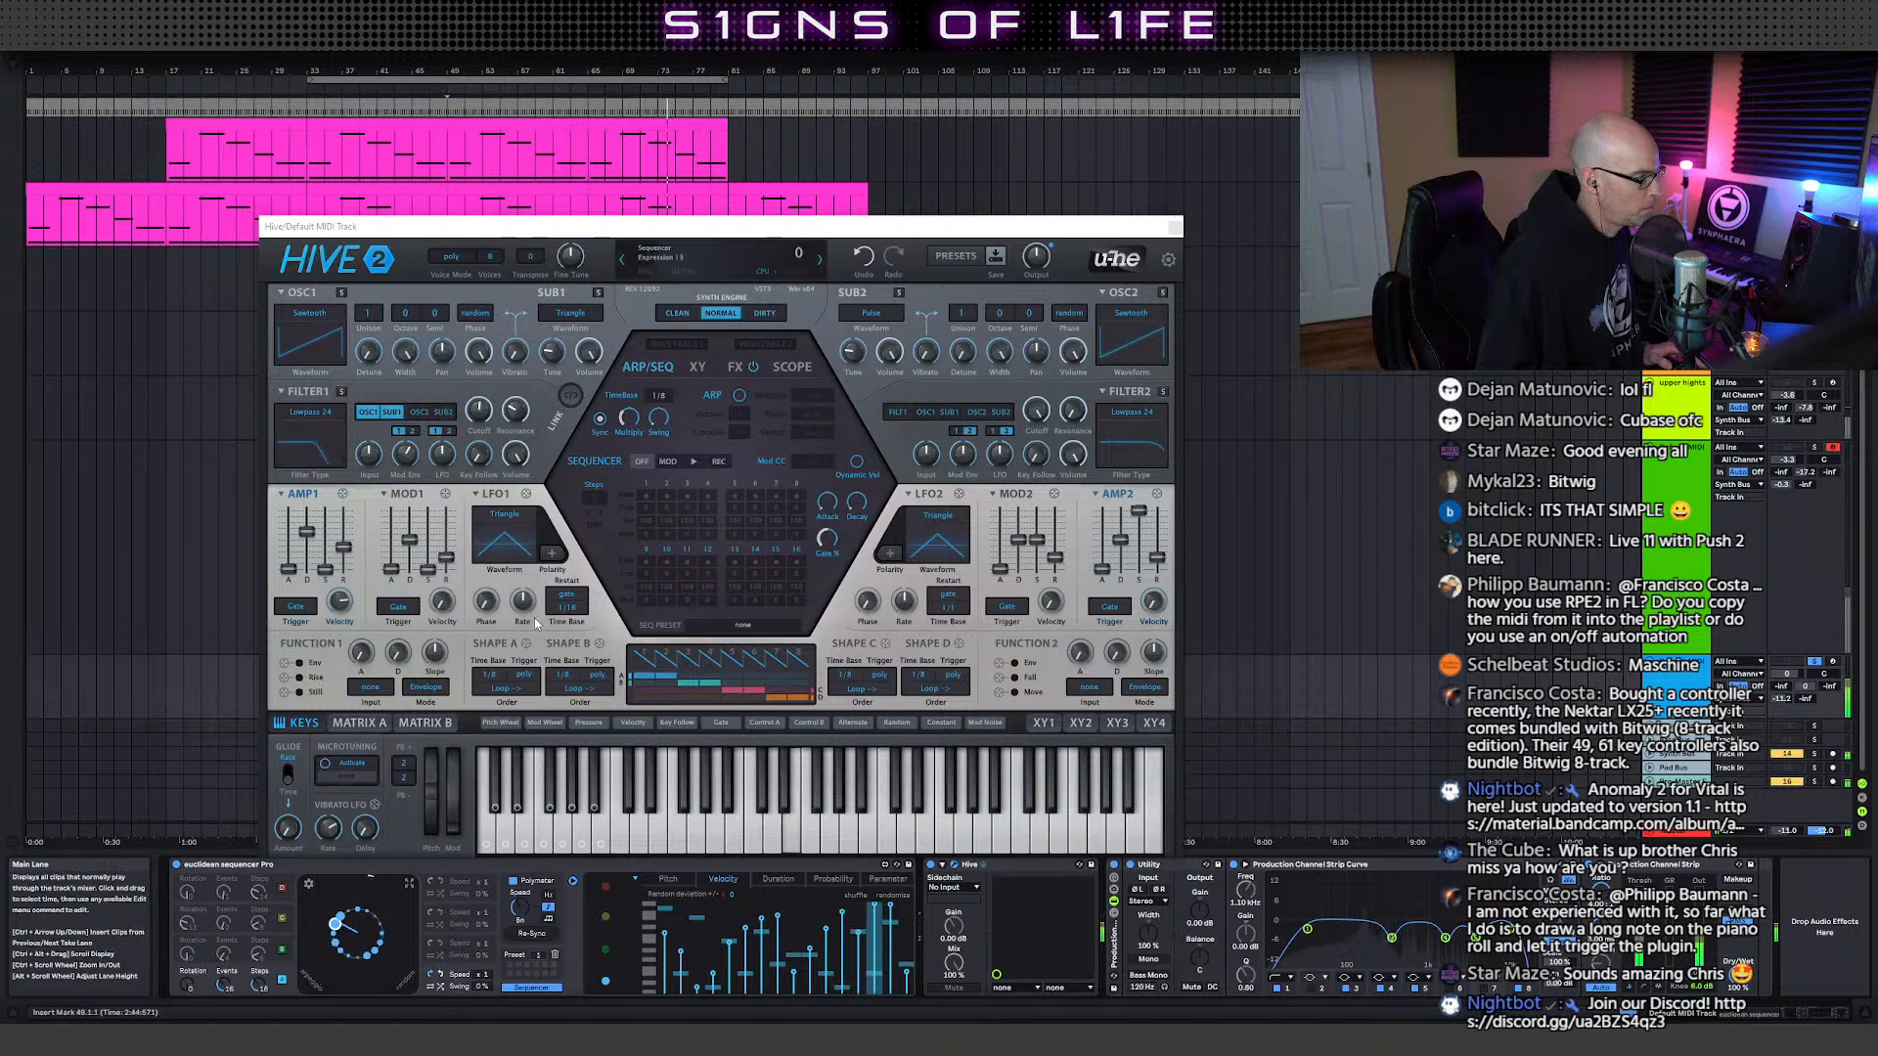
left_click(354, 724)
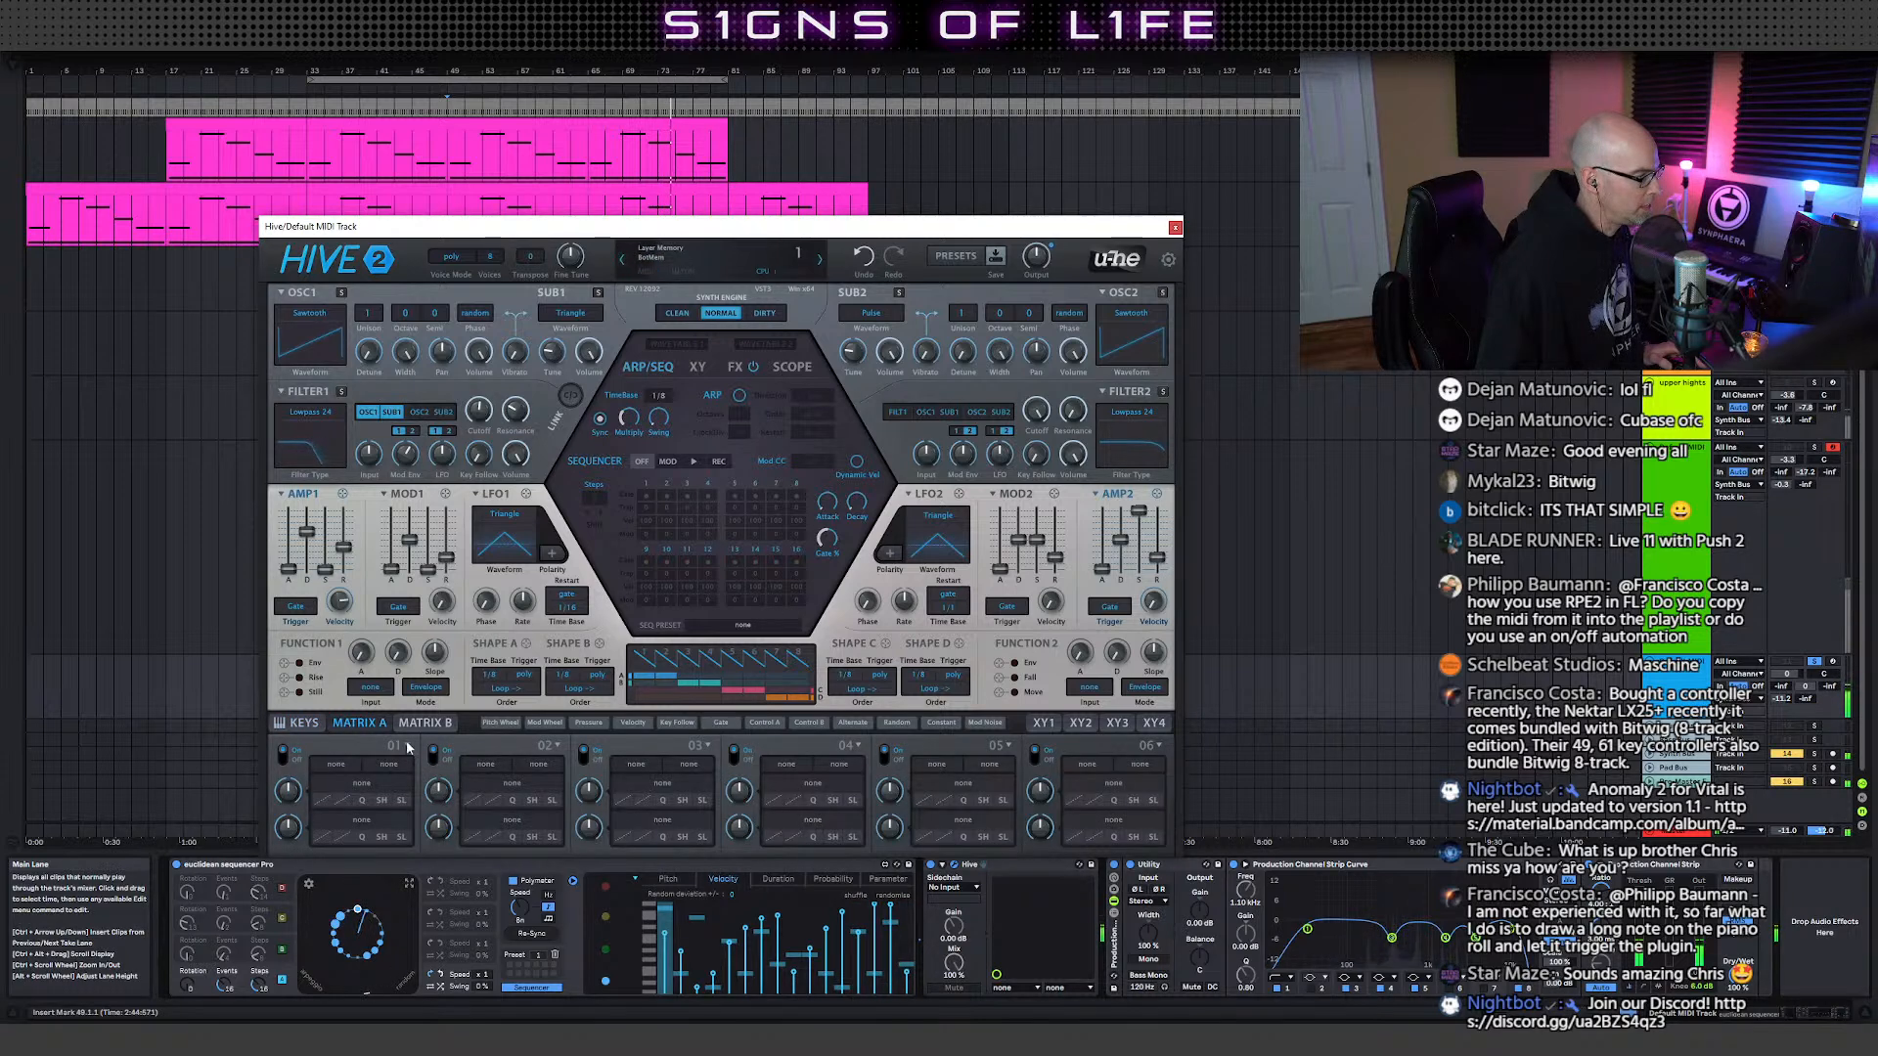
left_click(342, 780)
left_click(352, 684)
left_click_drag(345, 788, 295, 774)
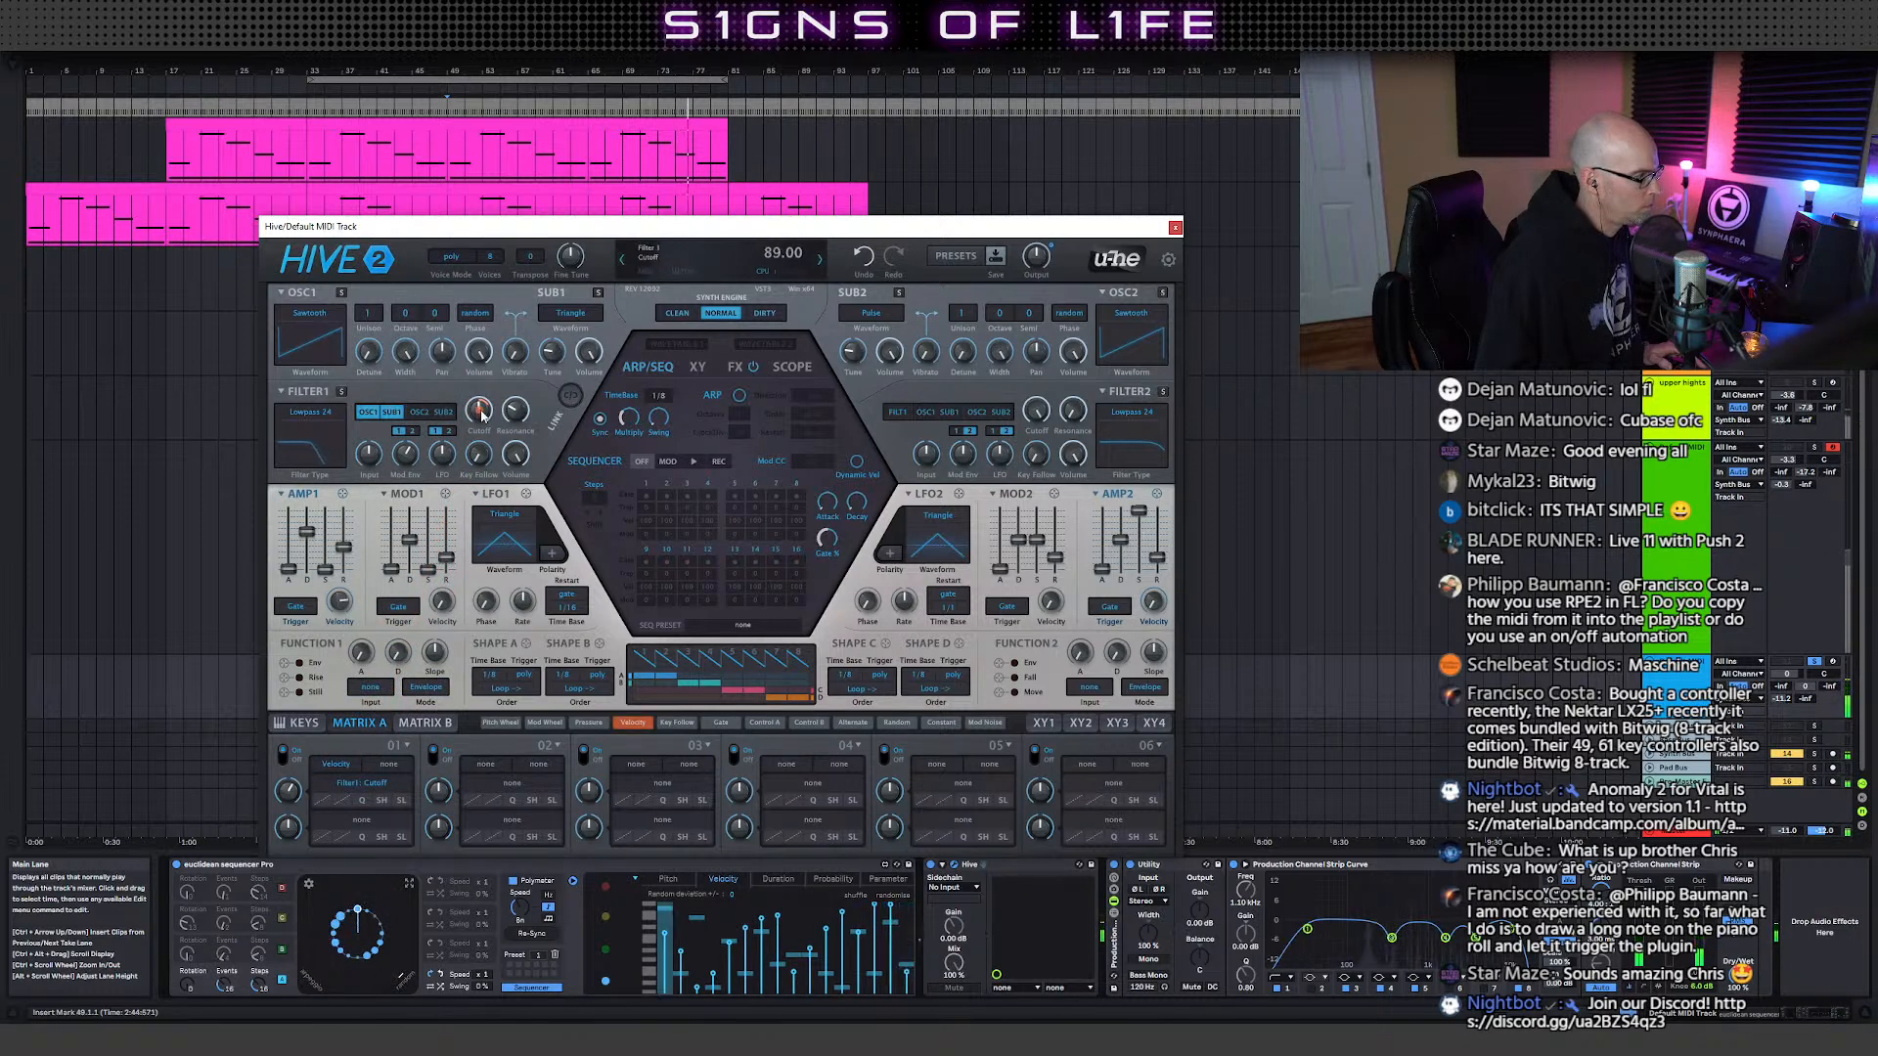
scroll(481, 415, "down", 1)
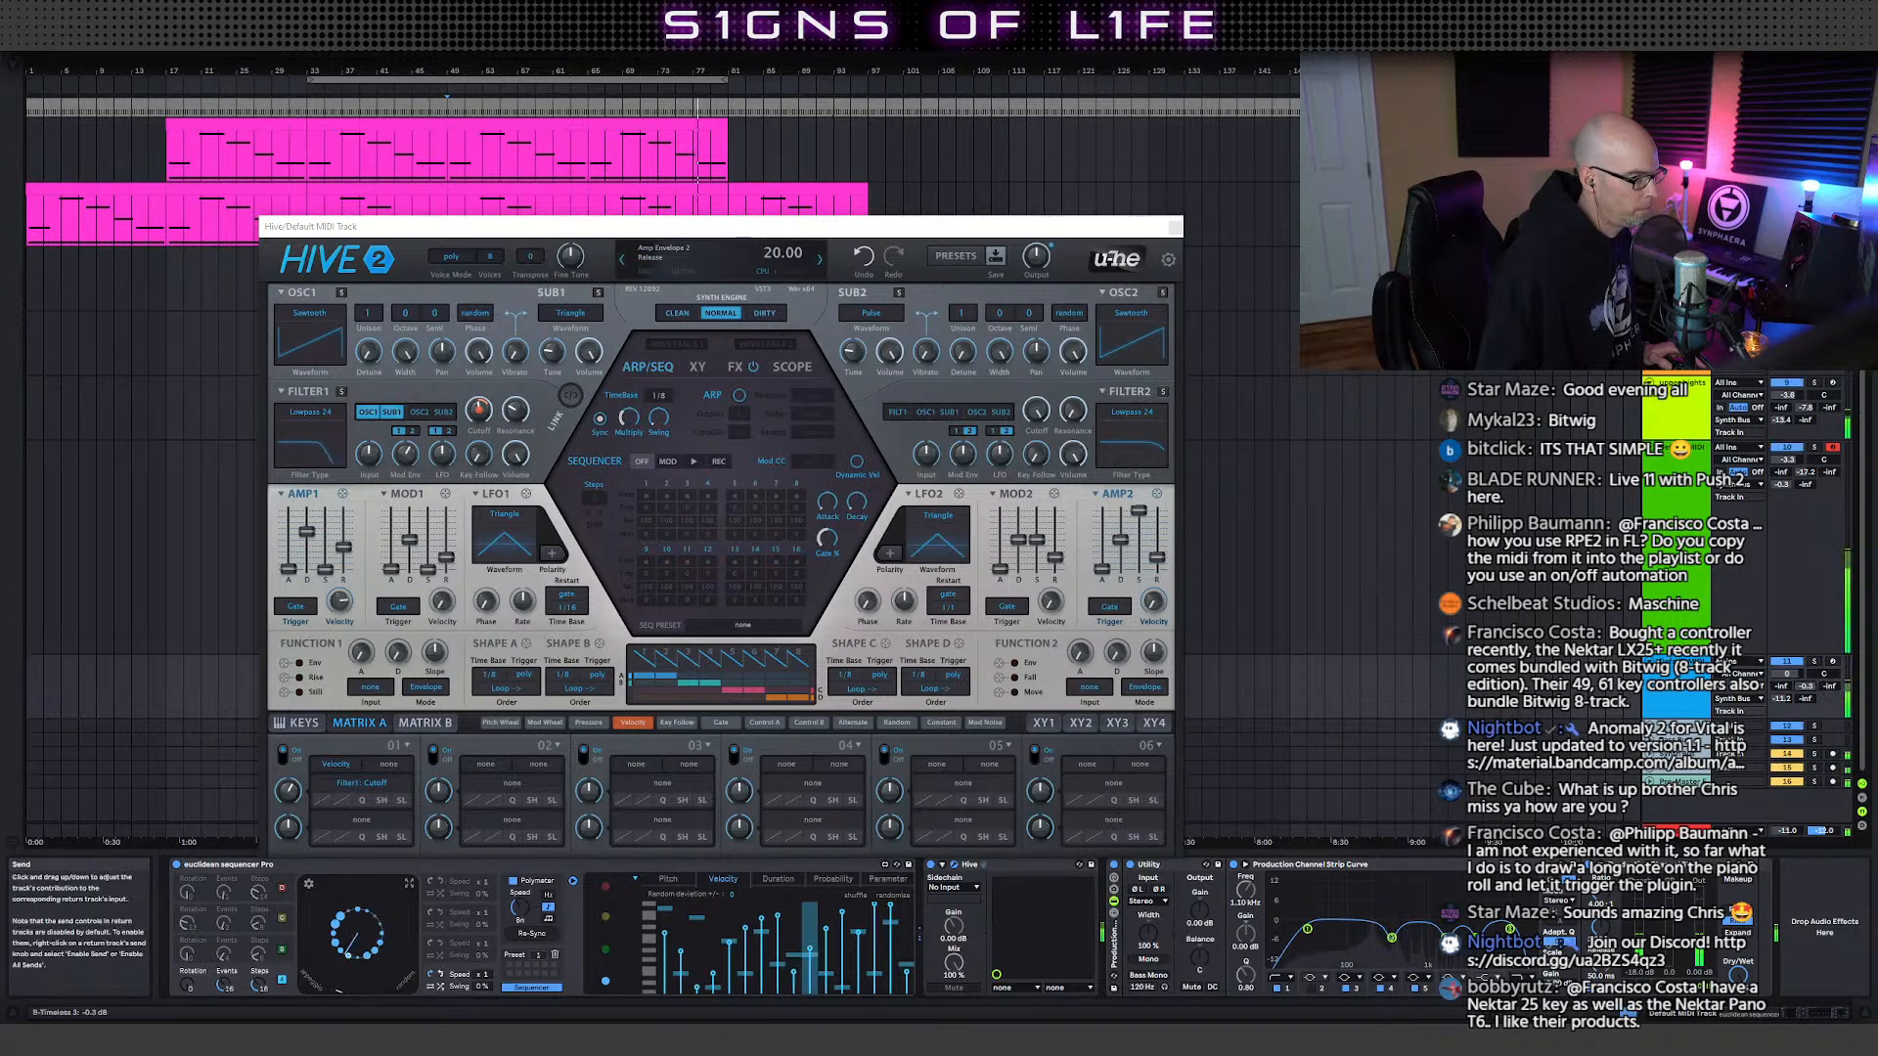
- Lower the blue MIDI track's volume to -4.4 dB and close the Hive window
left_click_drag(1789, 675, 1789, 693)
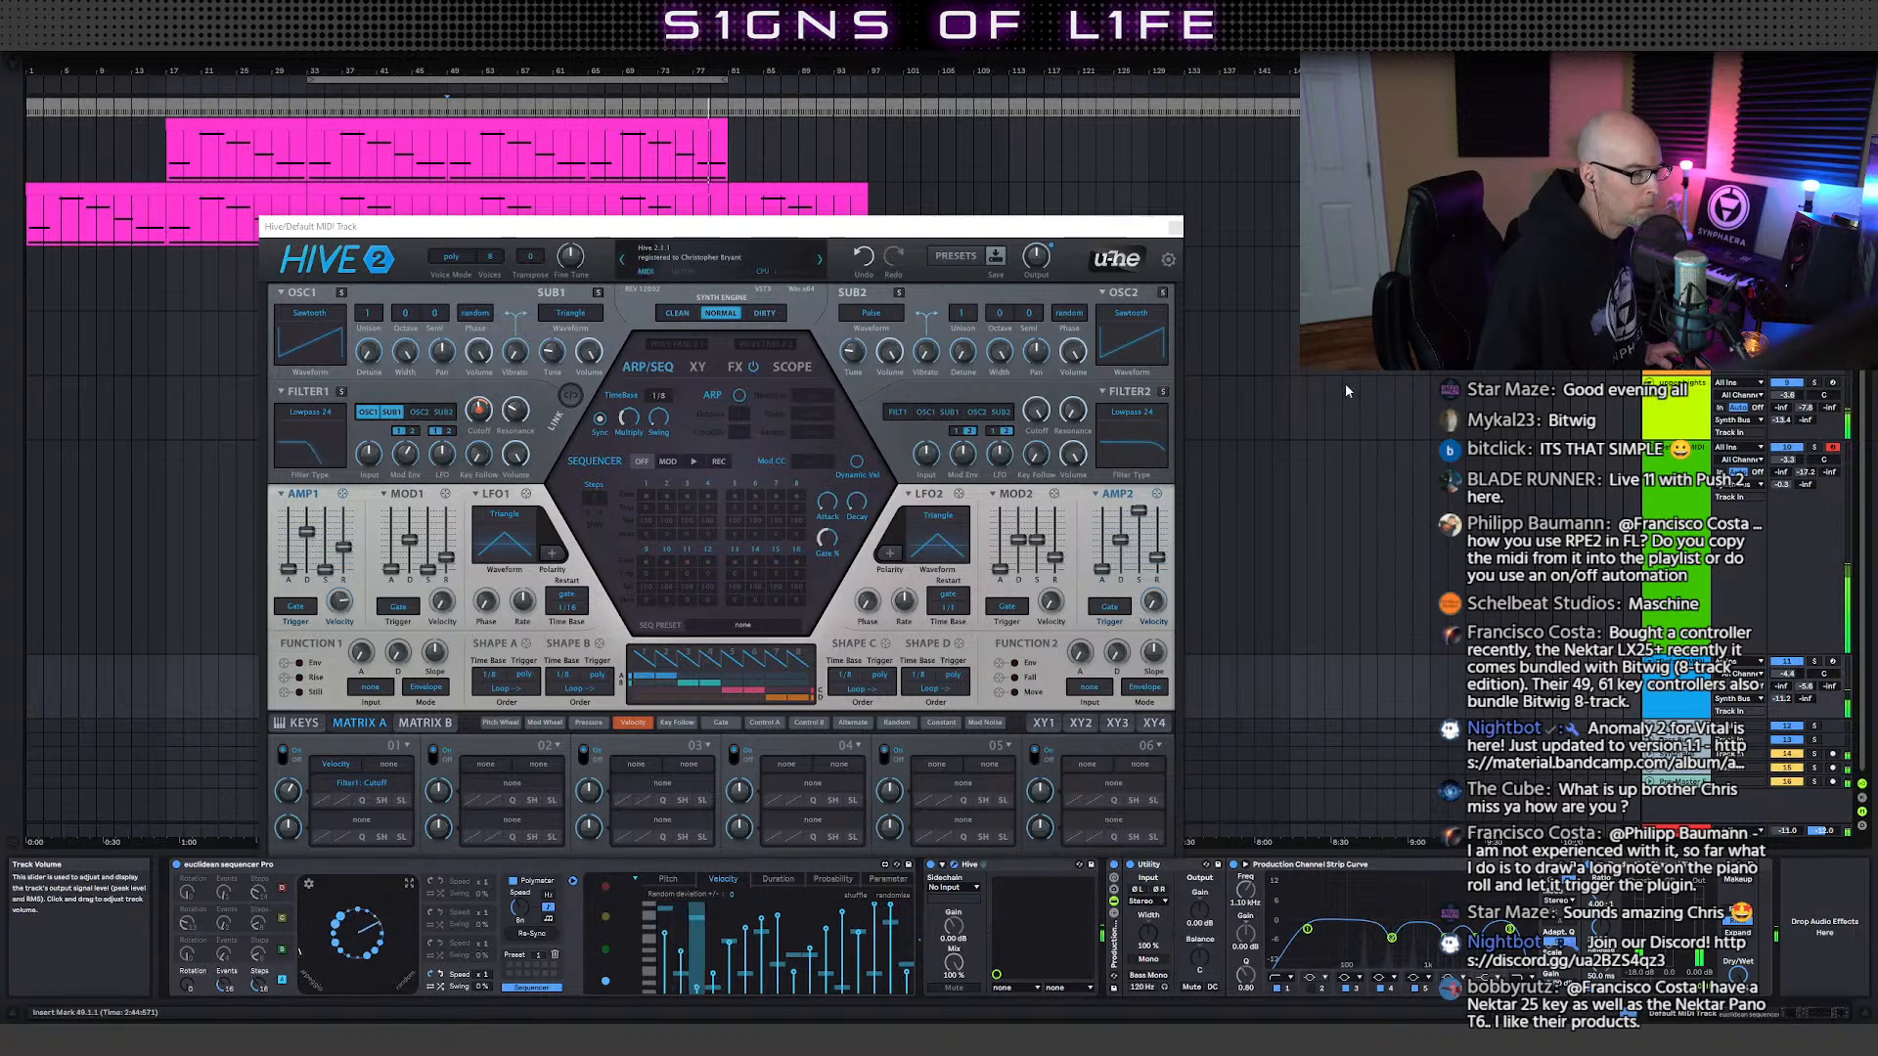
left_click(1175, 227)
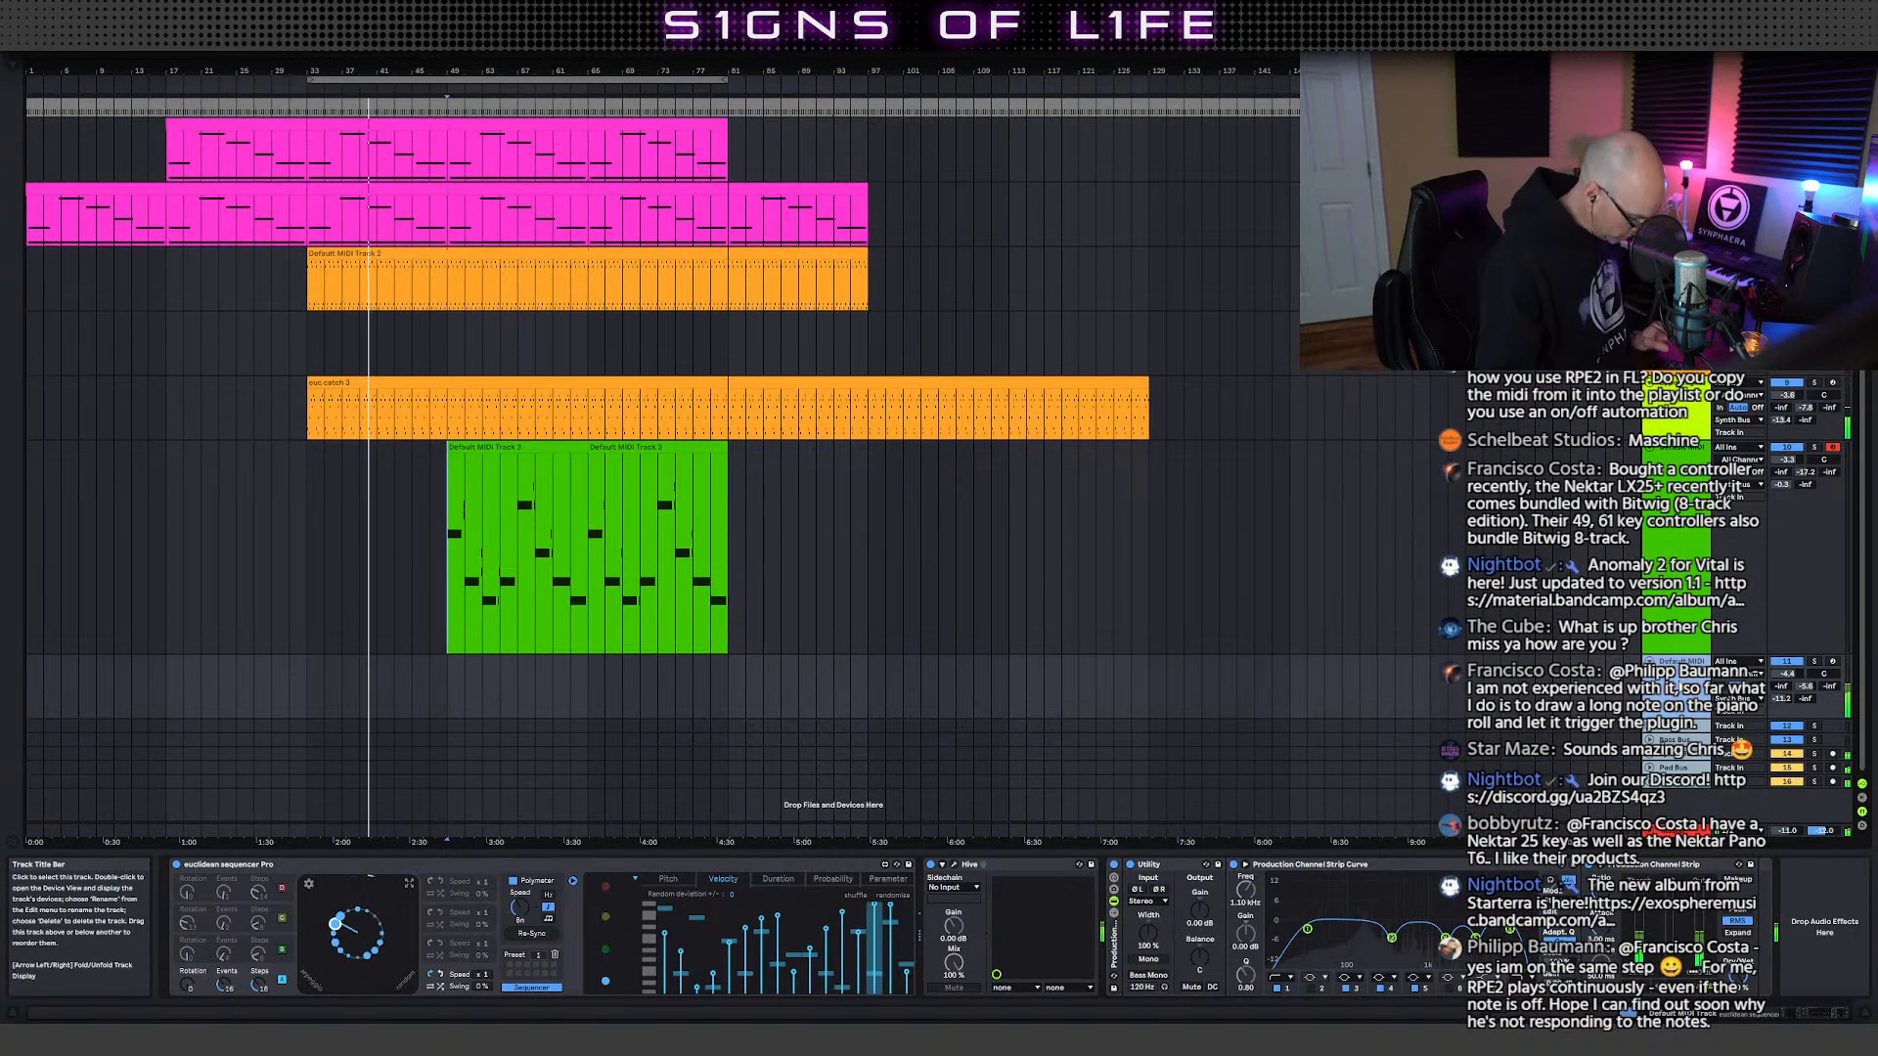
- Add three new MIDI tracks below the Hive track, unfold them, and select the first one, armed for recording
key("ctrl+shift+t")
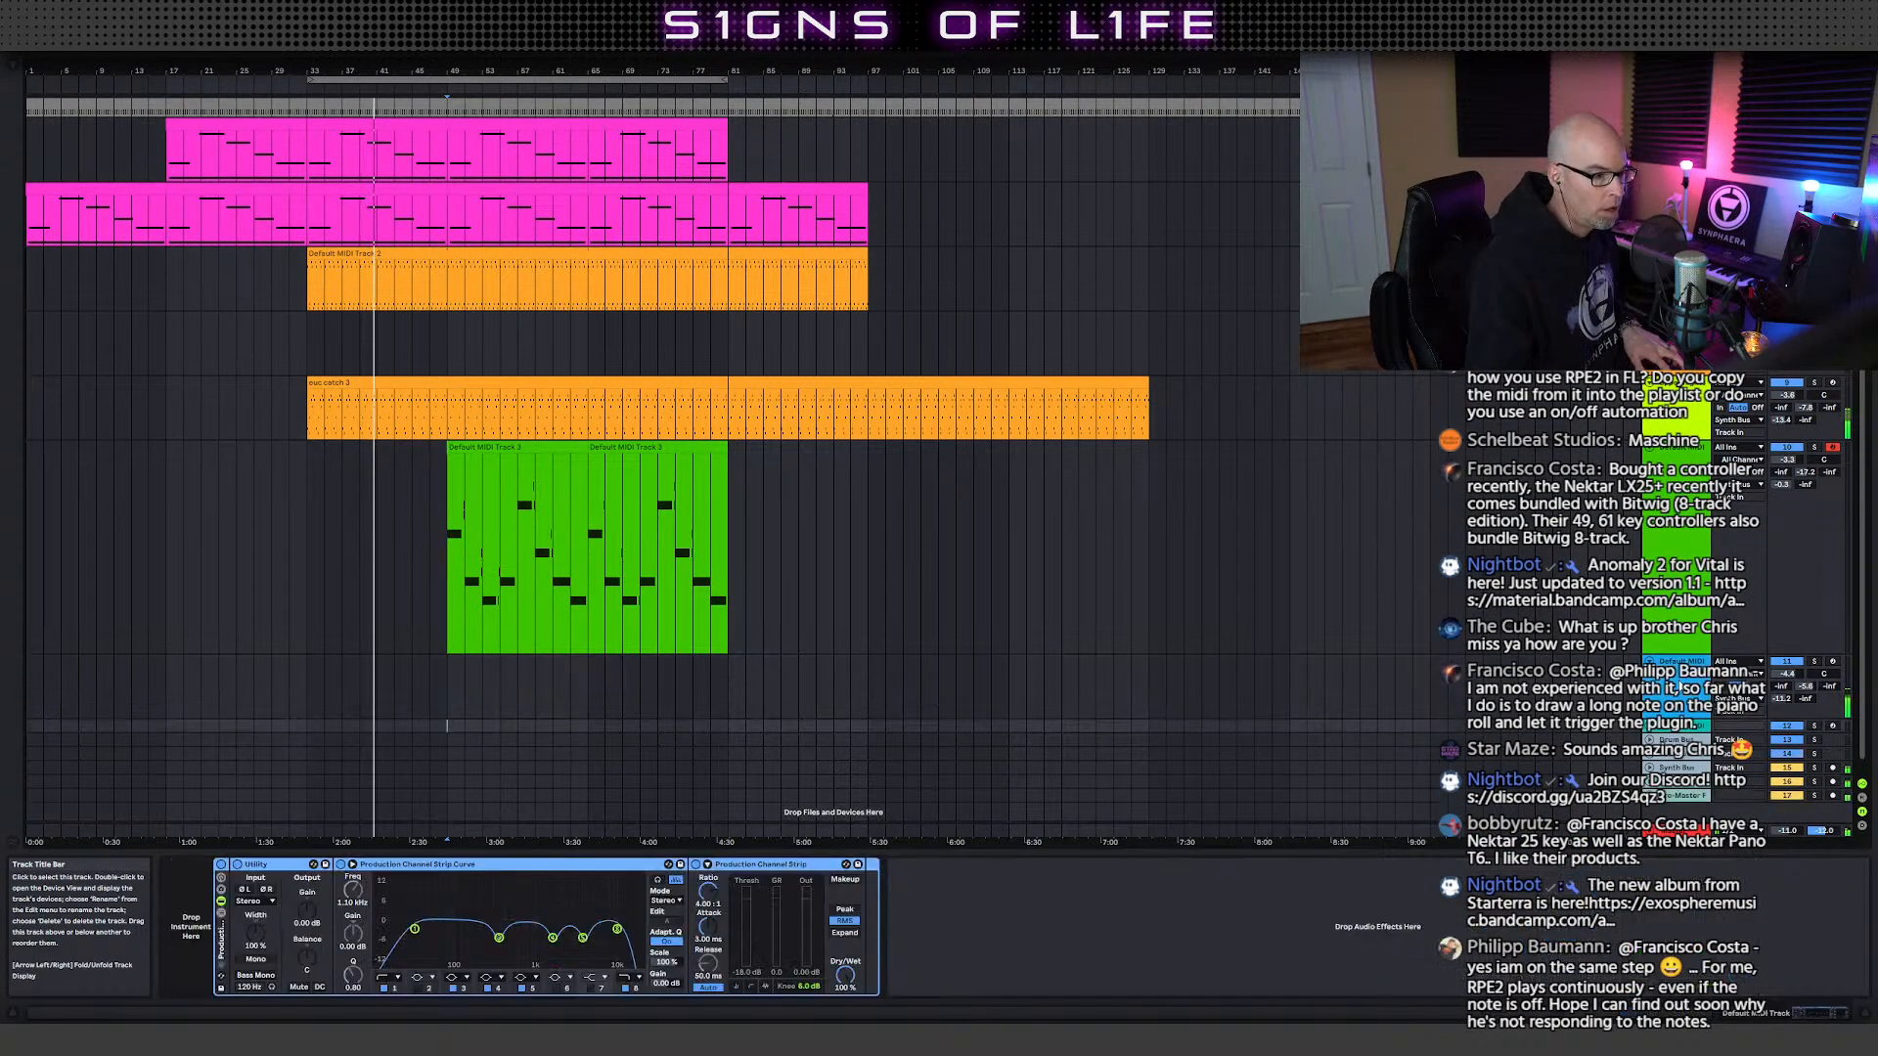
key("ctrl+shift+t")
key("ctrl+shift+t")
left_click(1650, 726)
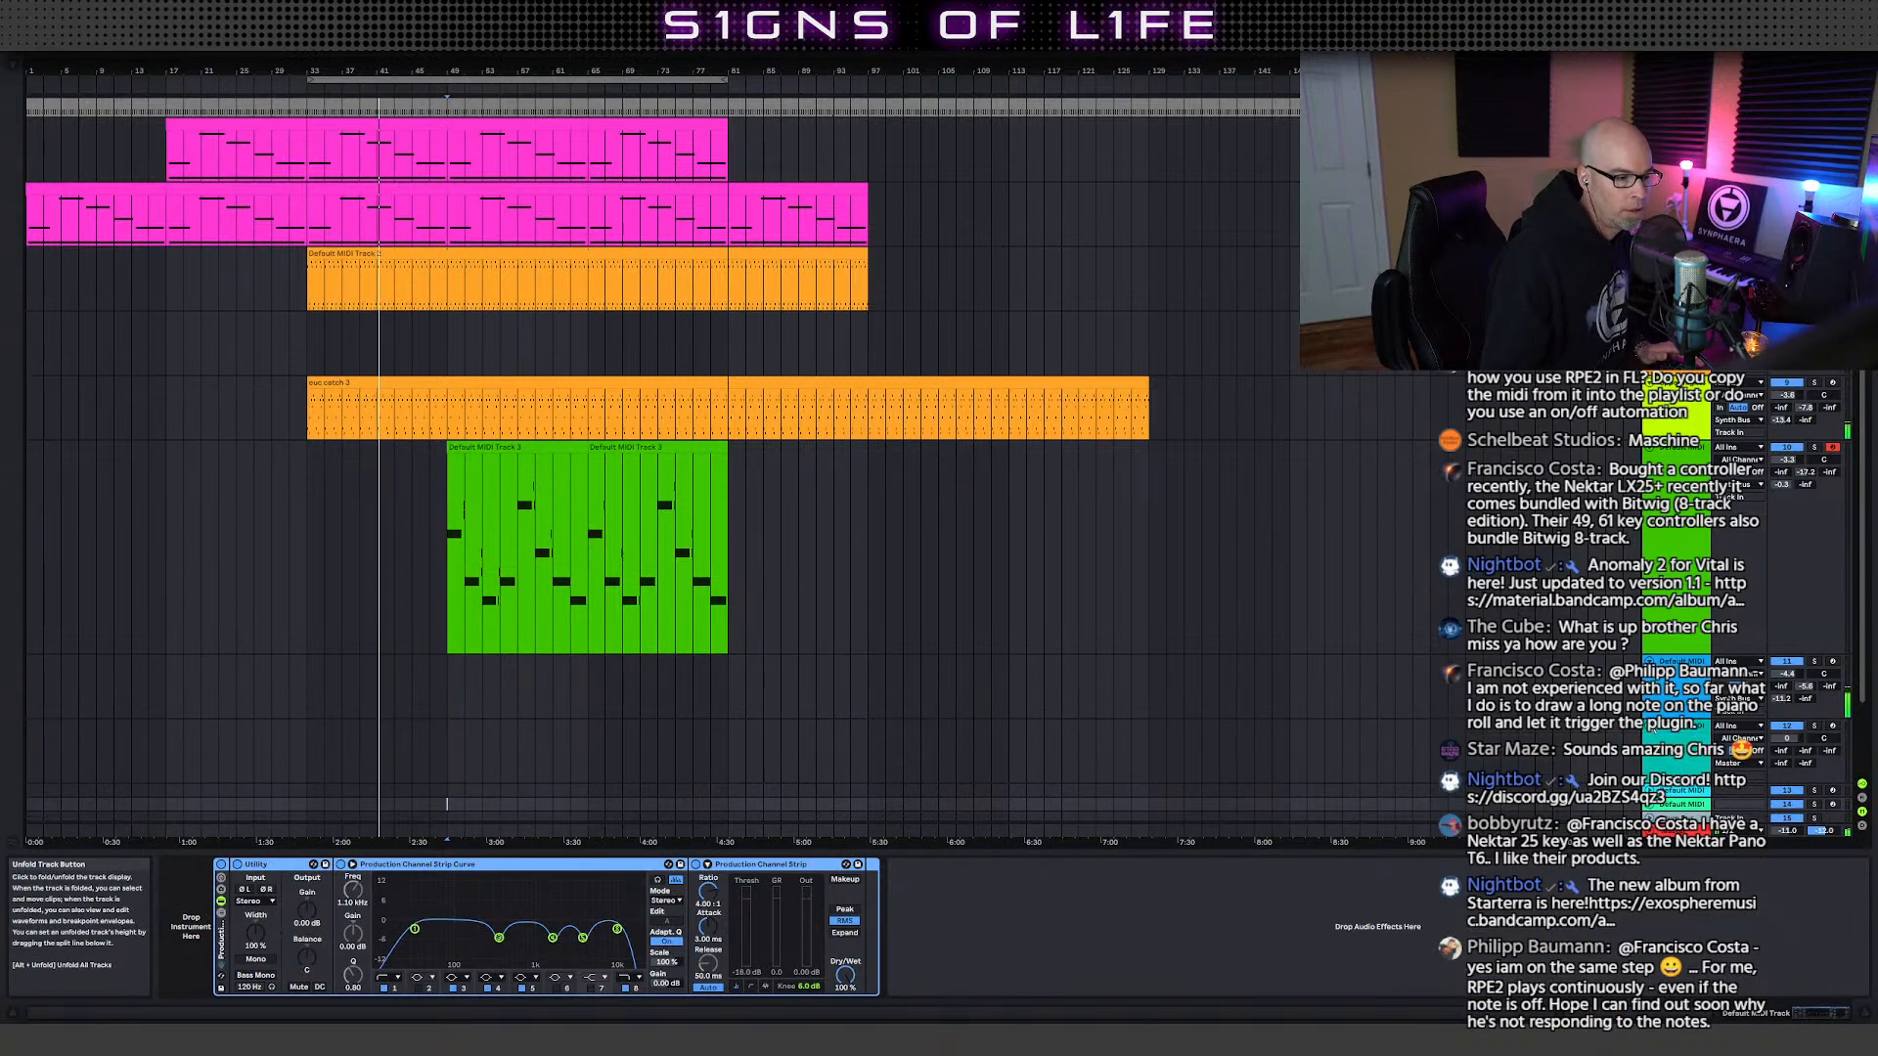
scroll(1686, 609, "down", 5)
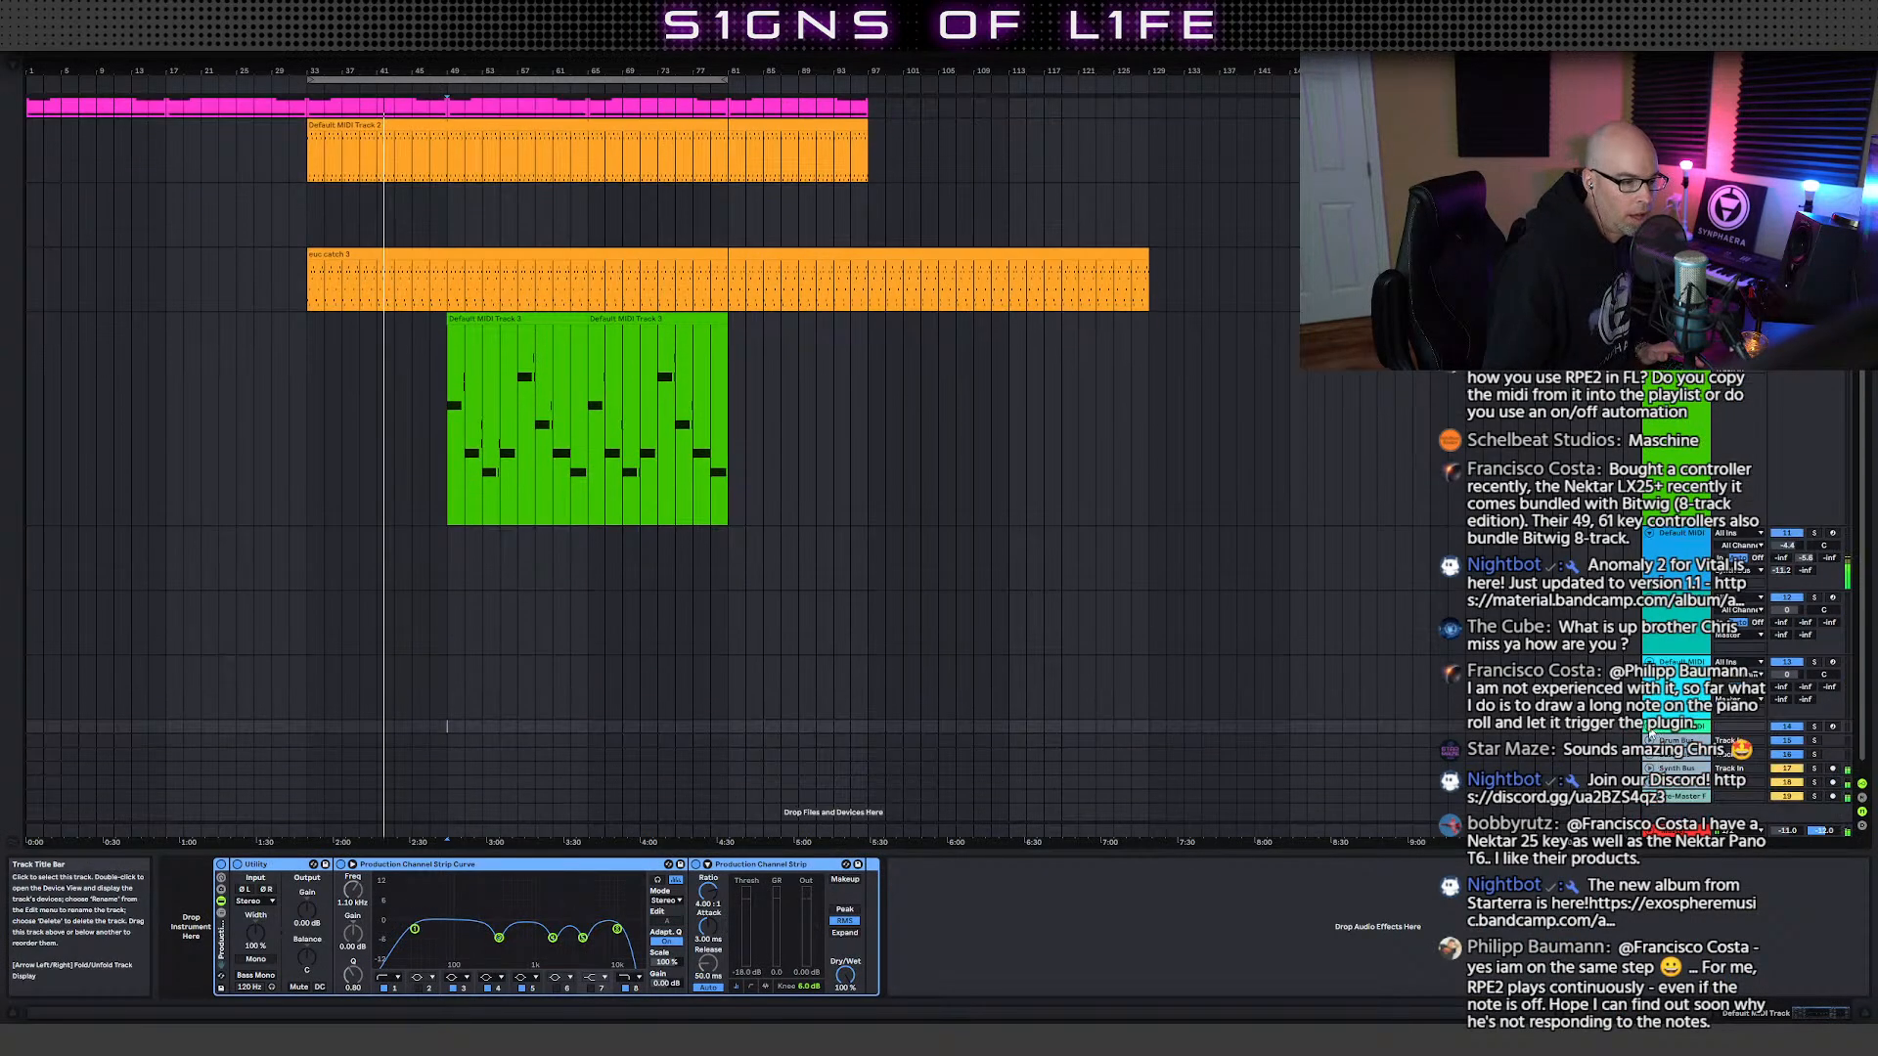
left_click(1686, 609)
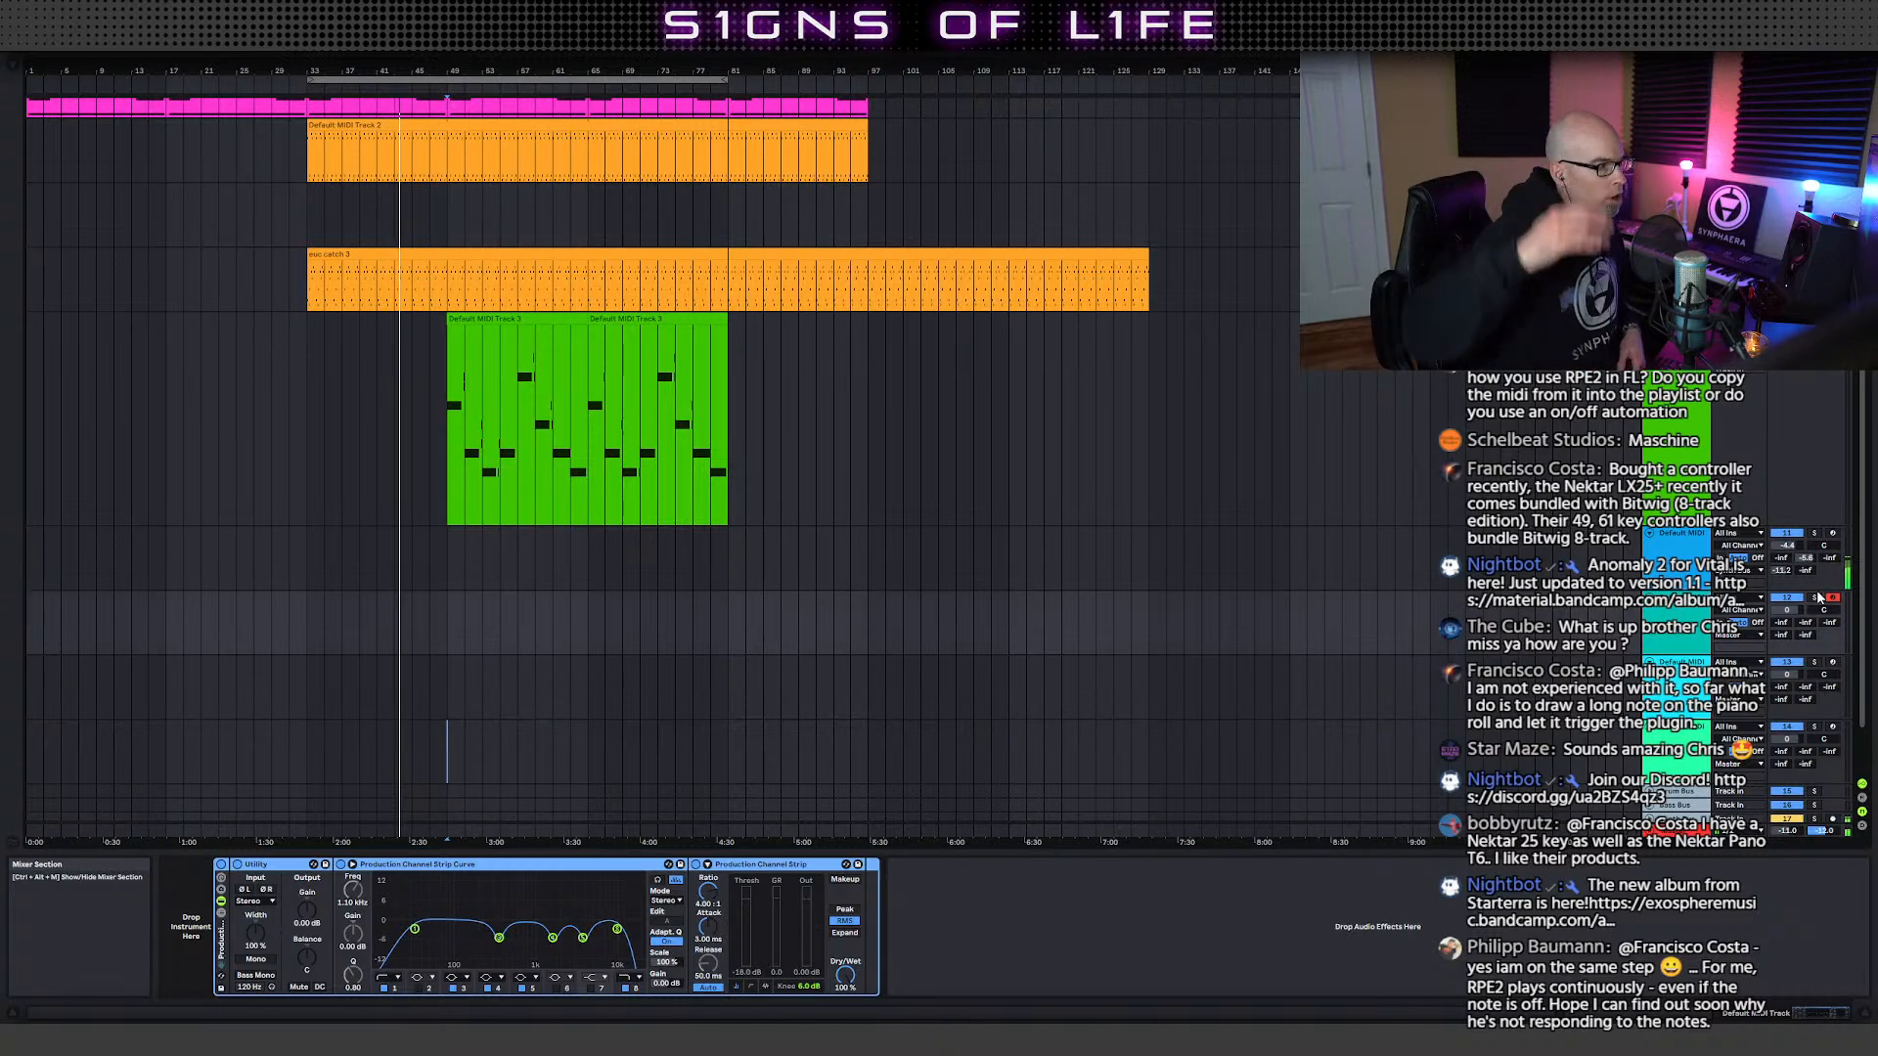
- Change the Hive track's colour from blue to a pale blue
scroll(1260, 534, "up", 4)
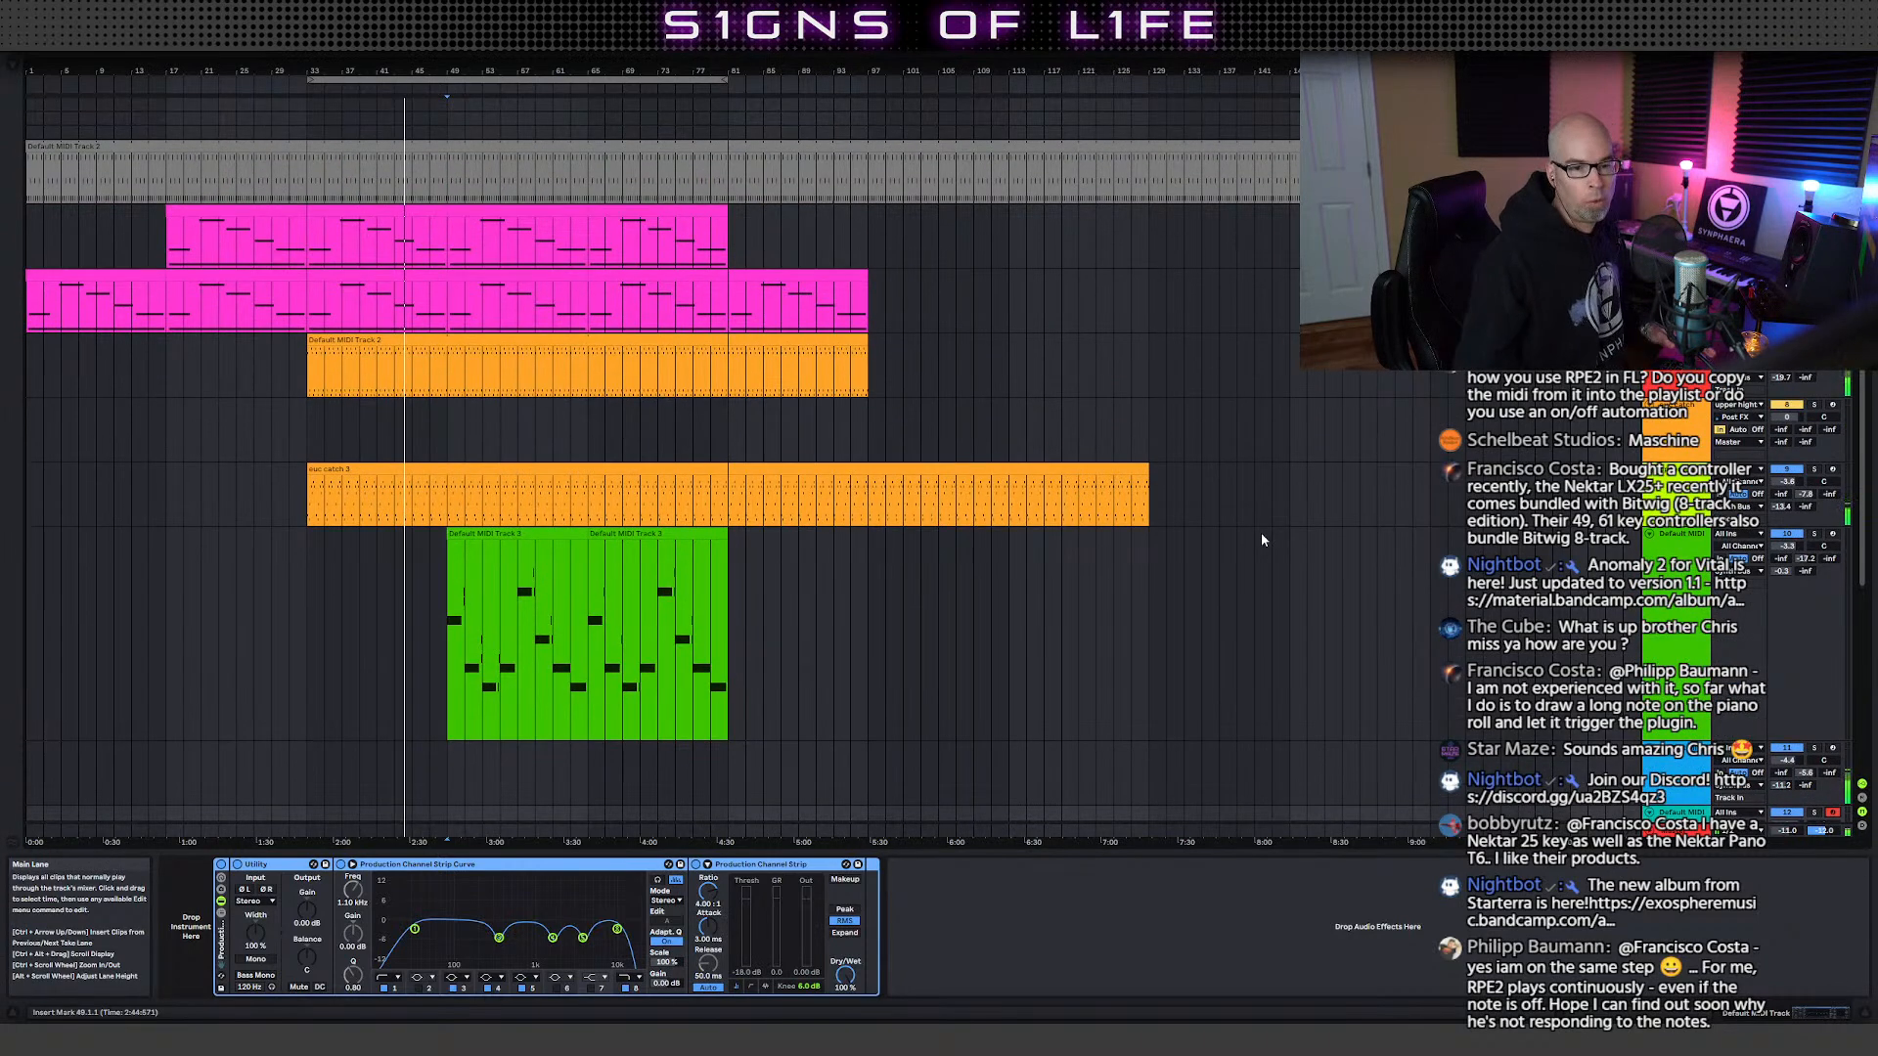
scroll(1301, 535, "down", 2)
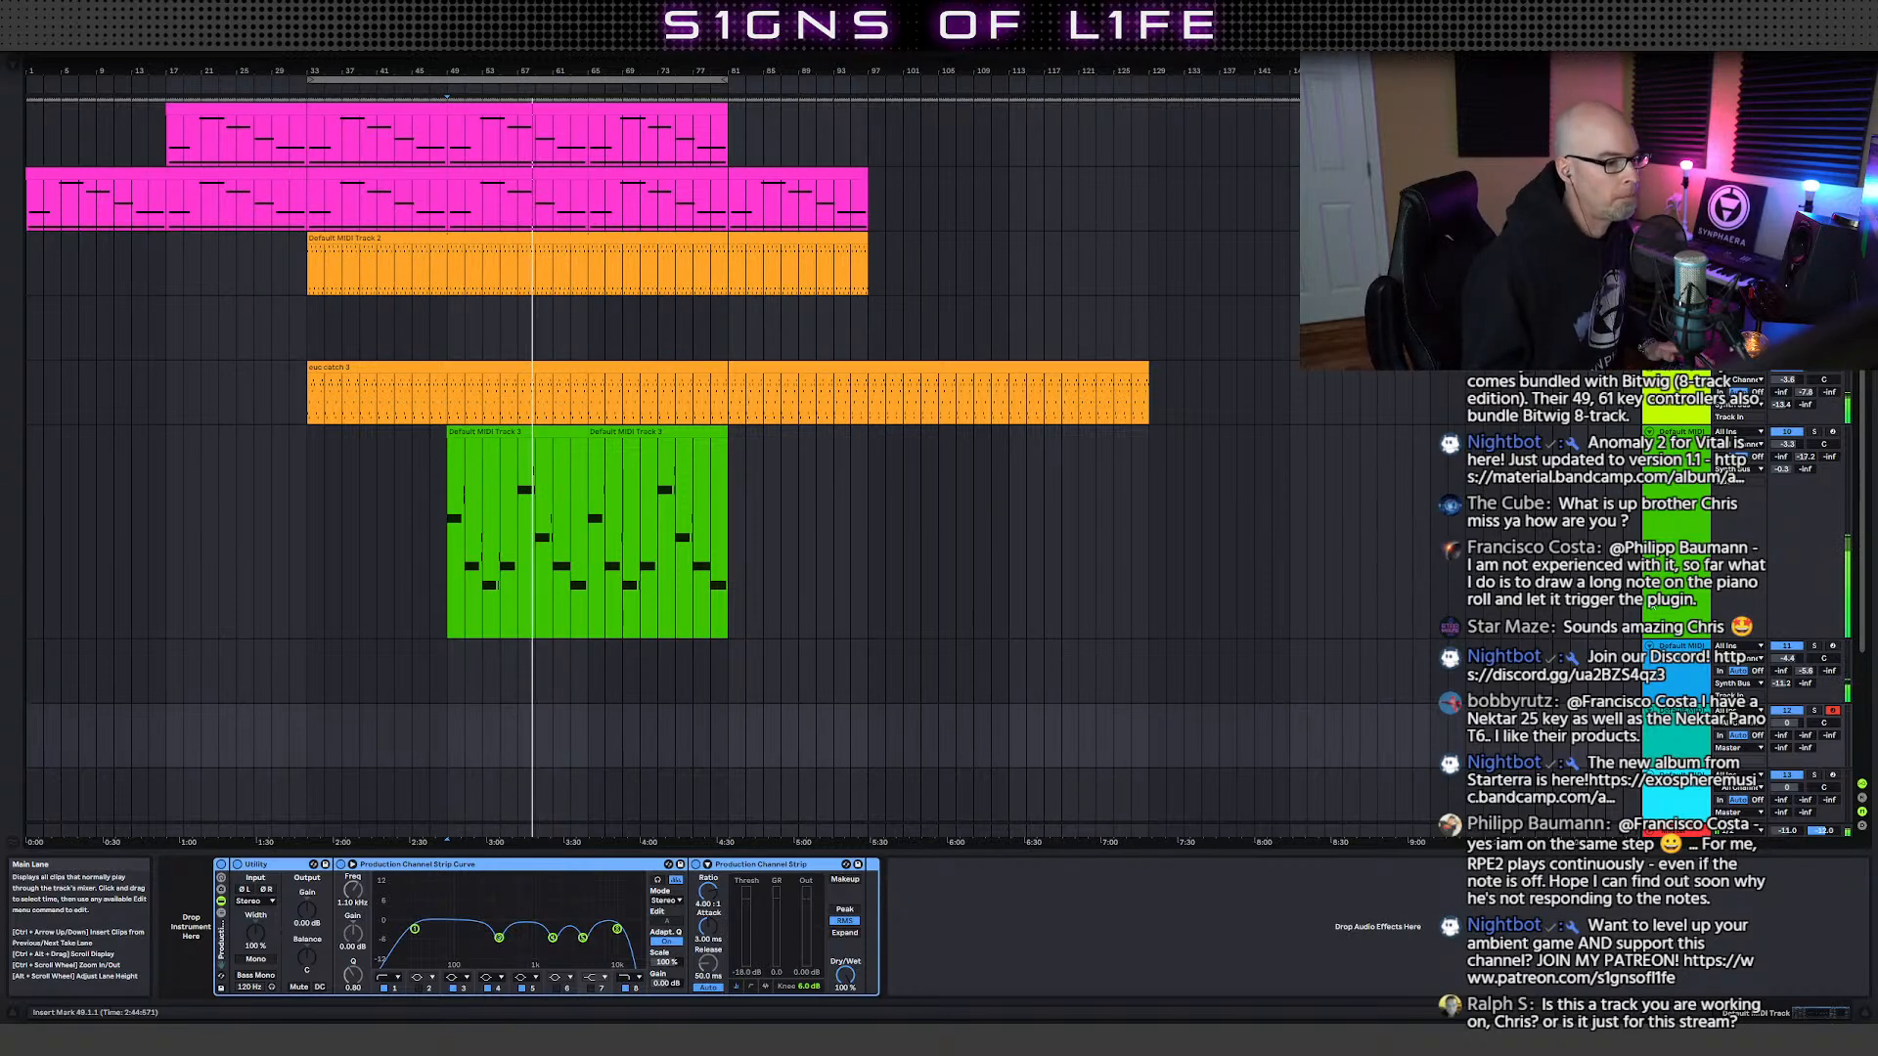
left_click(1617, 608)
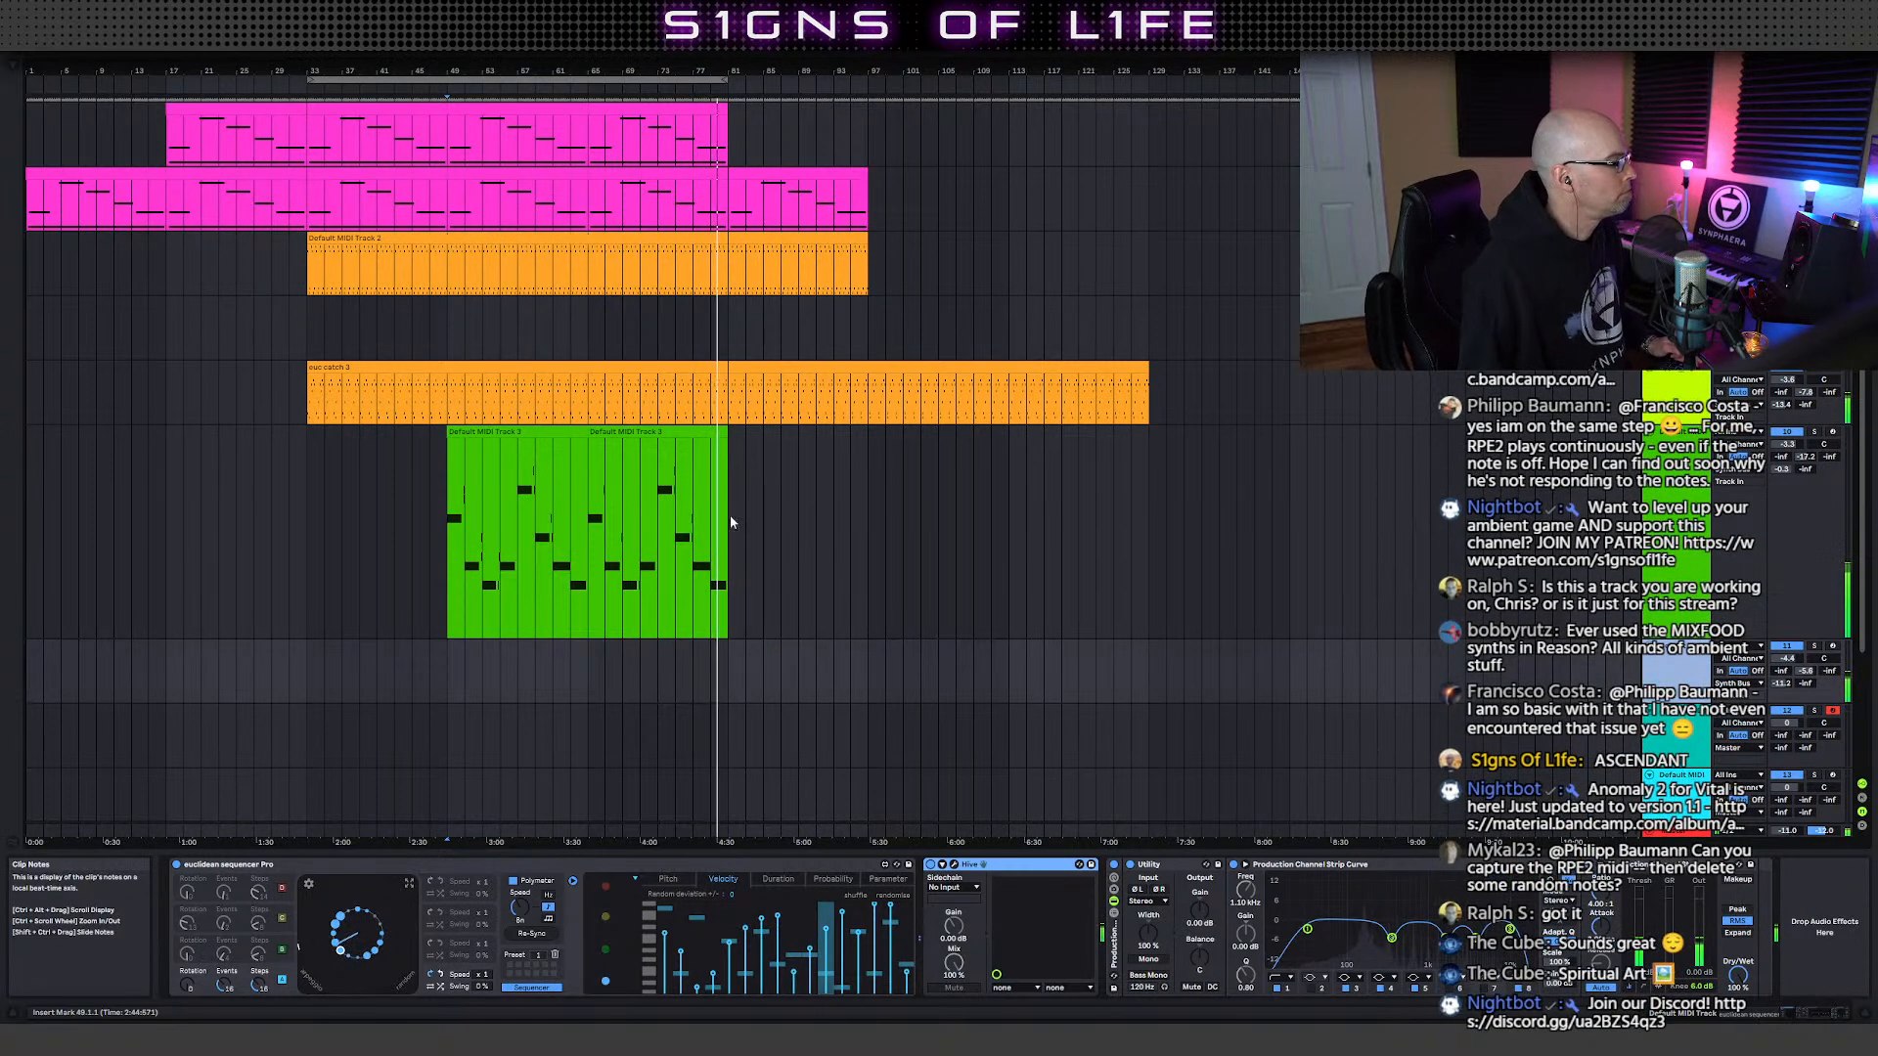
scroll(786, 638, "down", 2)
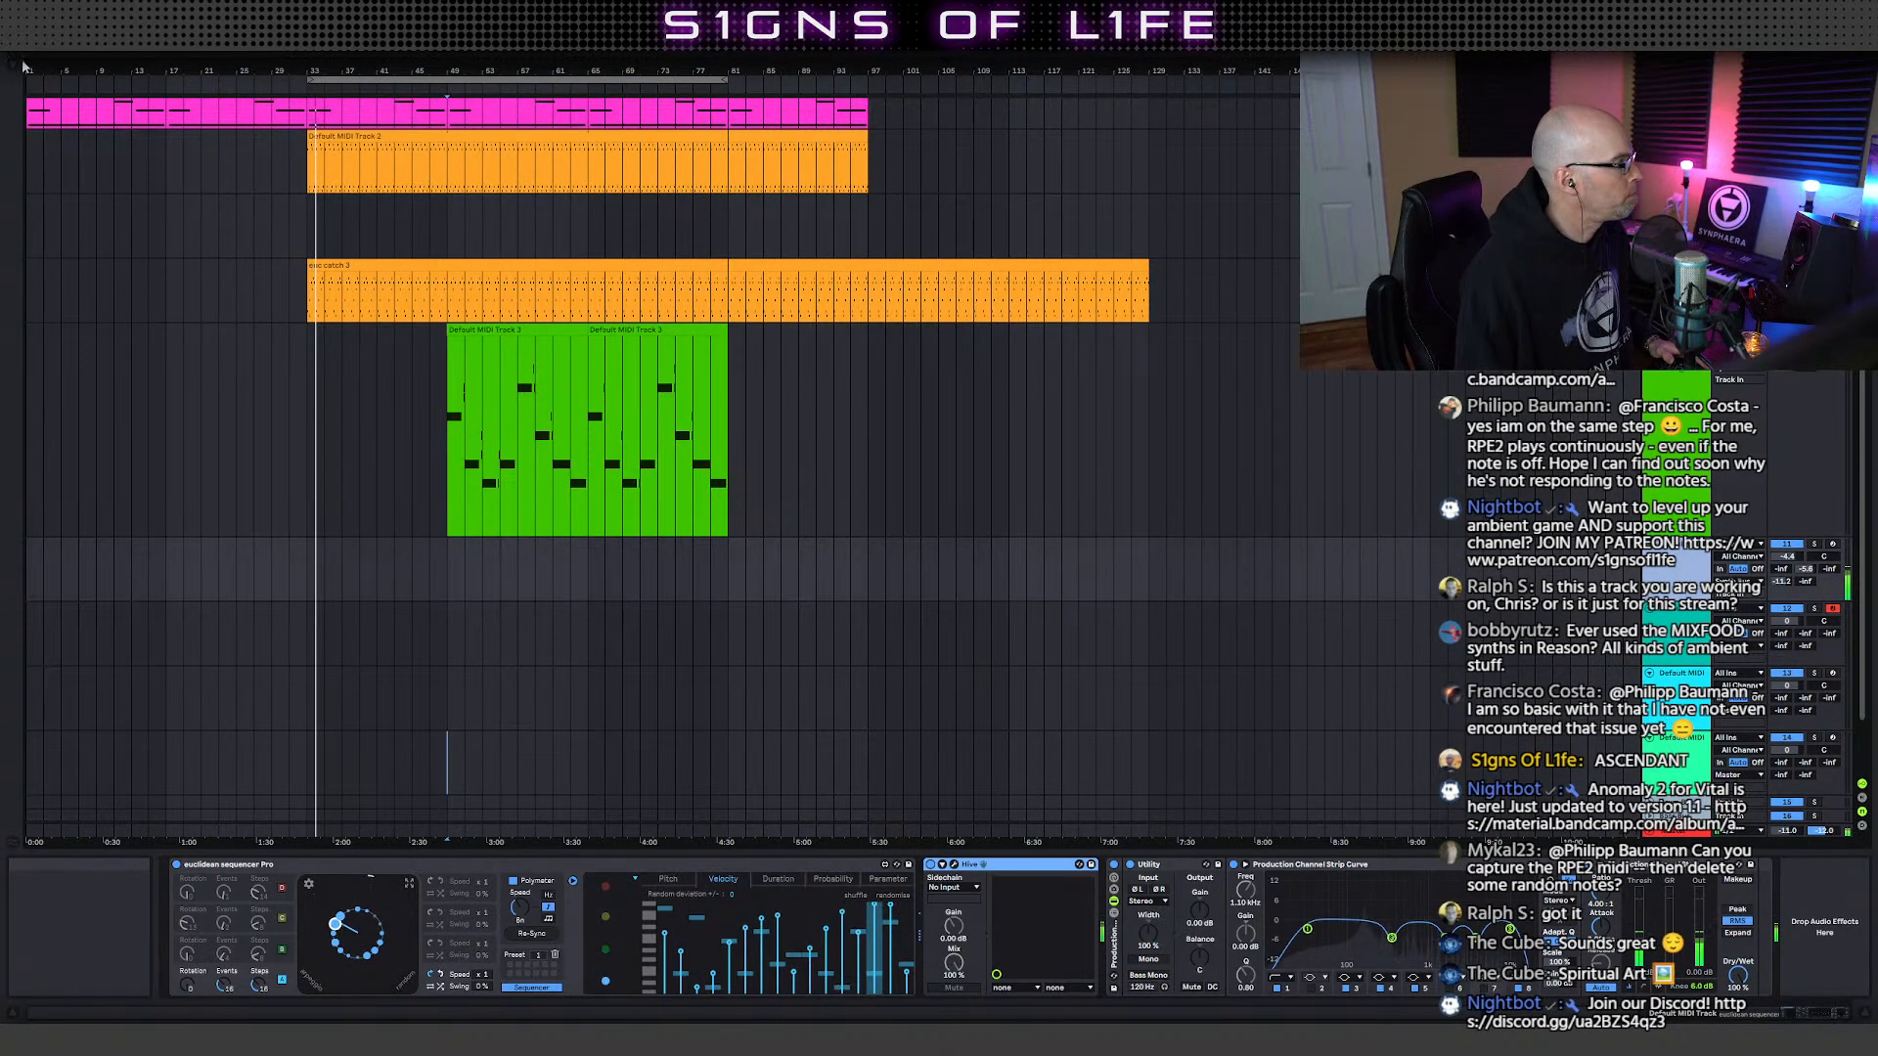
- Extend the arrangement loop's end to bar 161
scroll(937, 362, "up", 3)
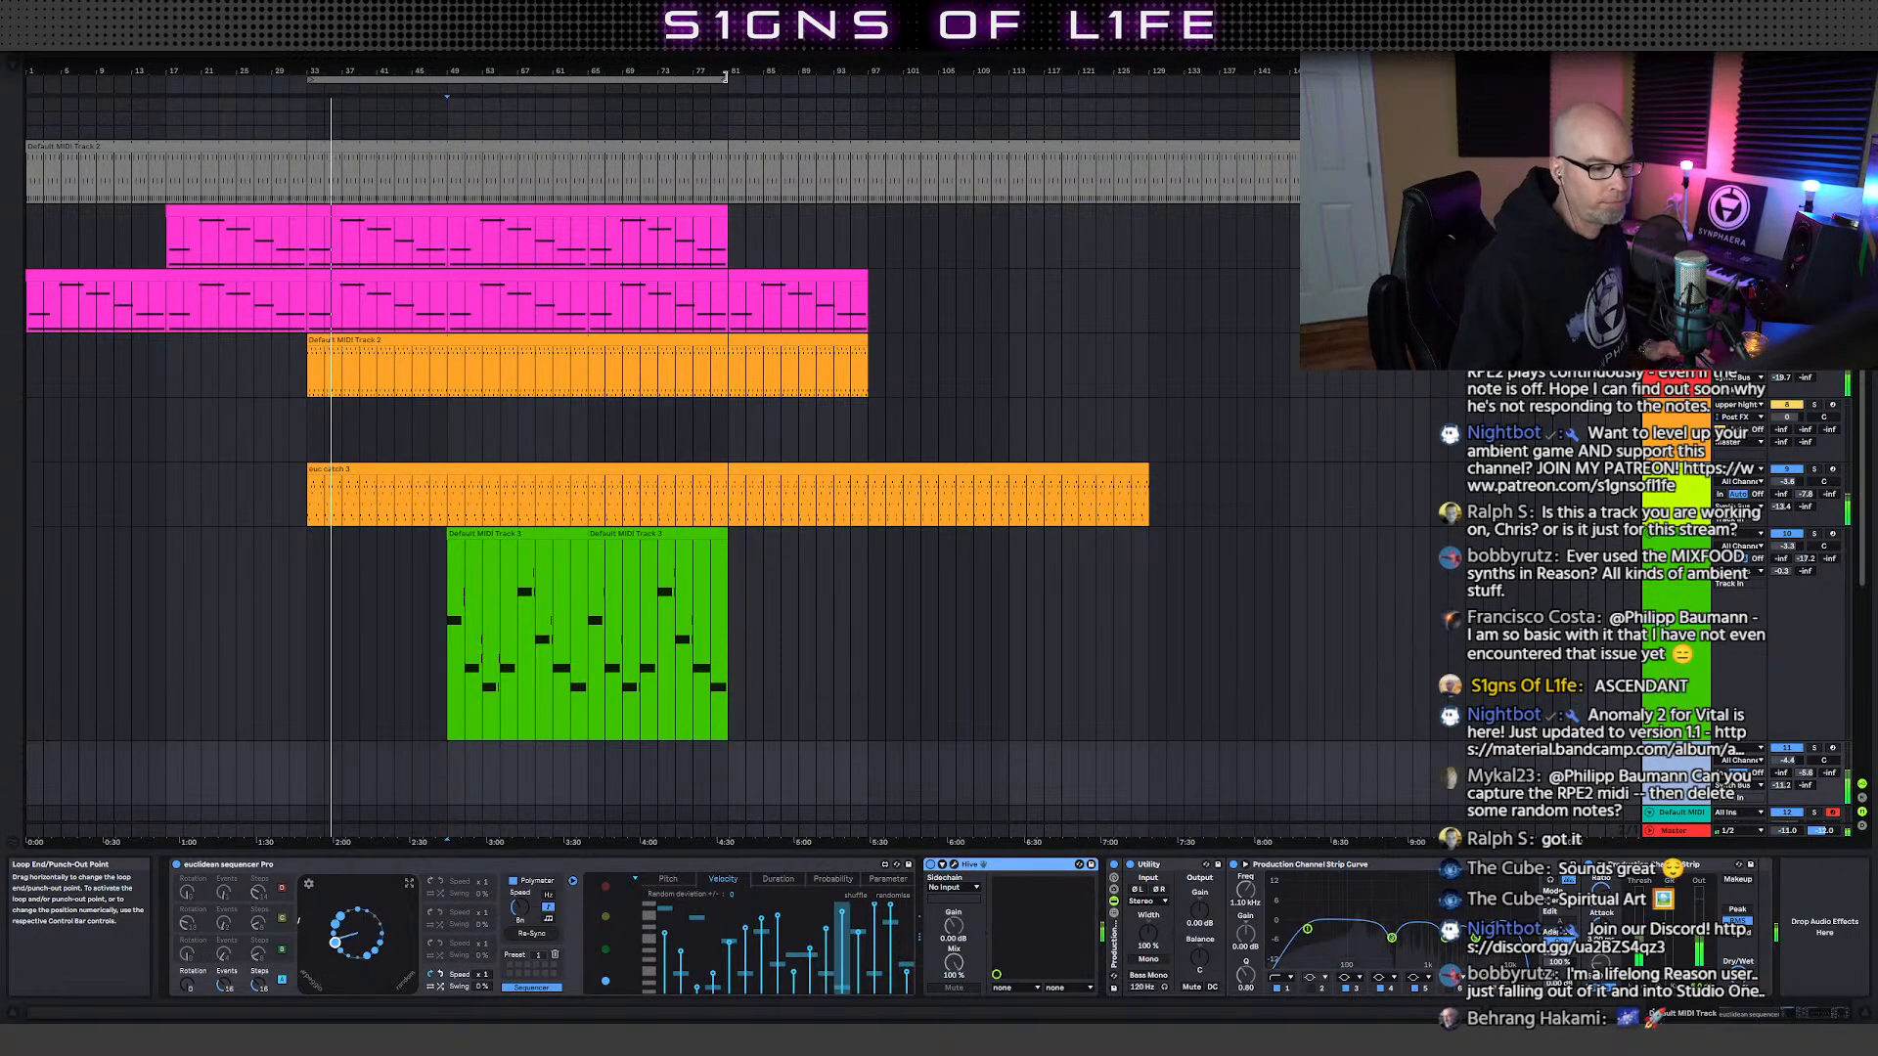
left_click_drag(726, 77, 1428, 78)
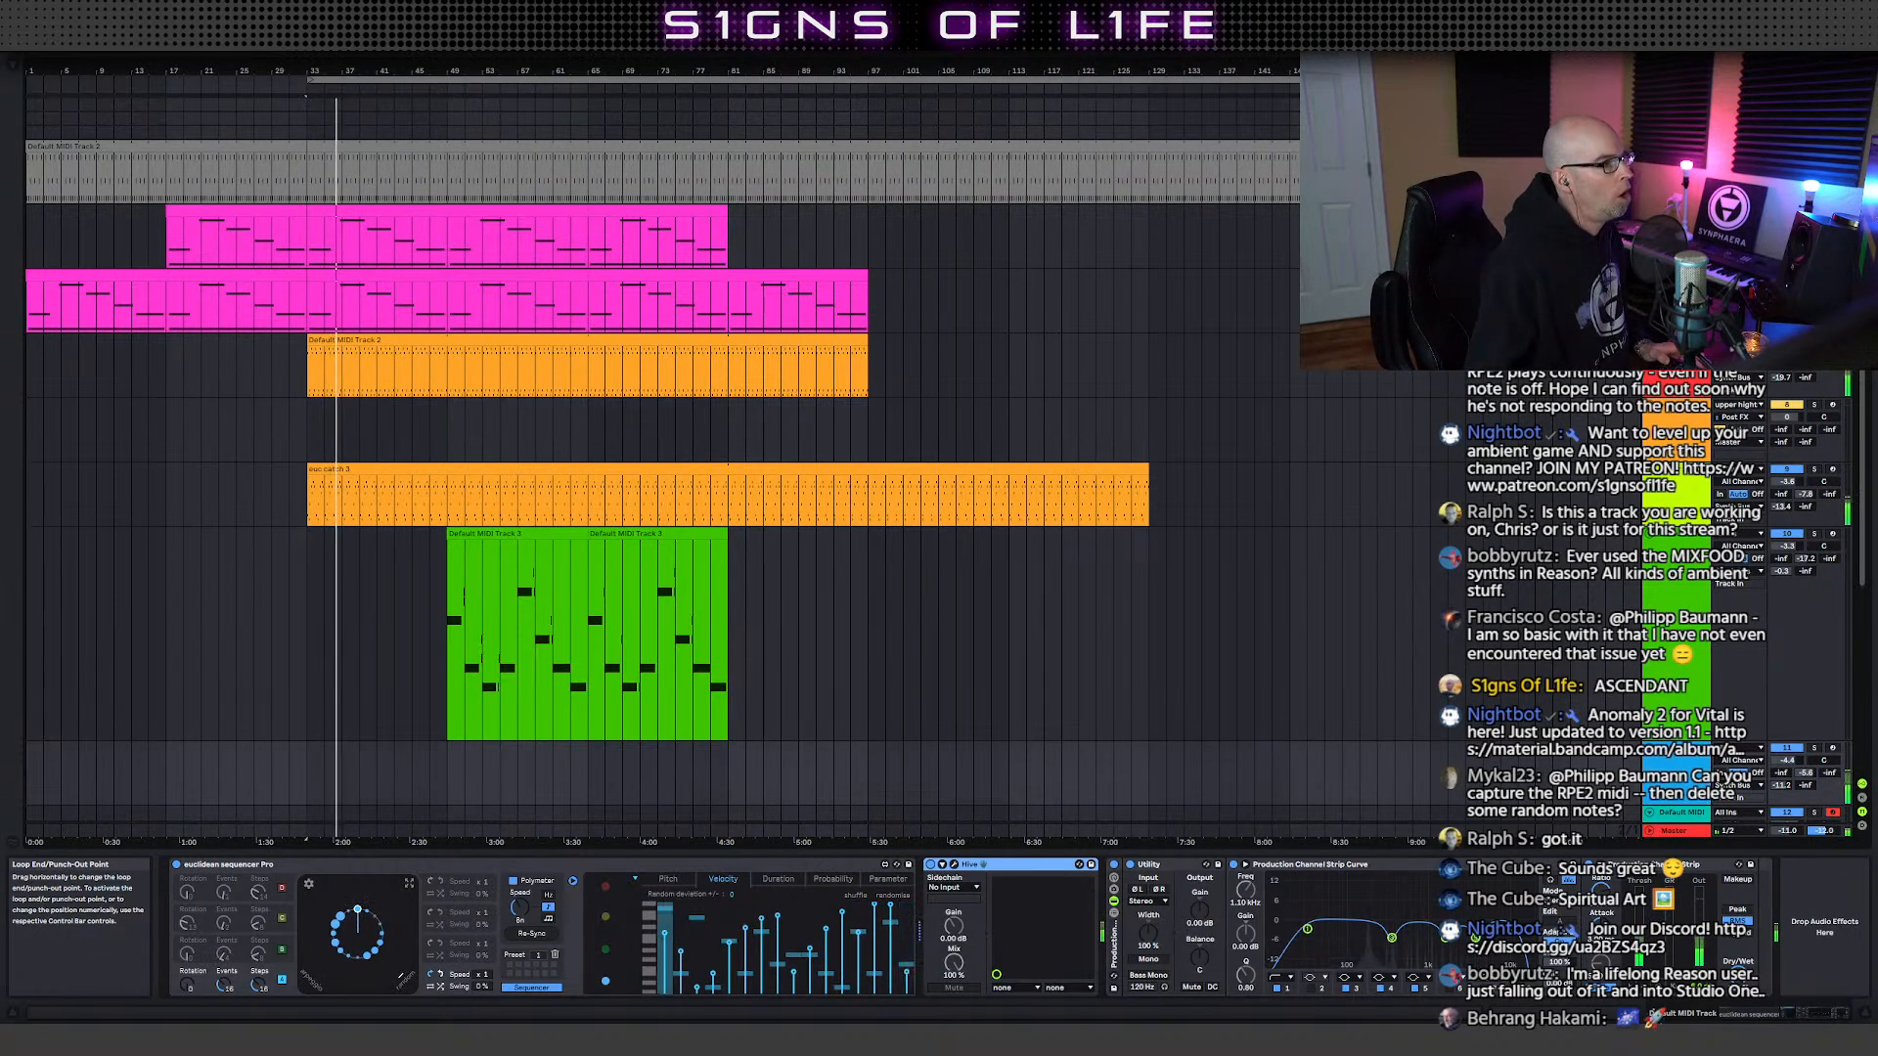
scroll(1083, 438, "down", 5)
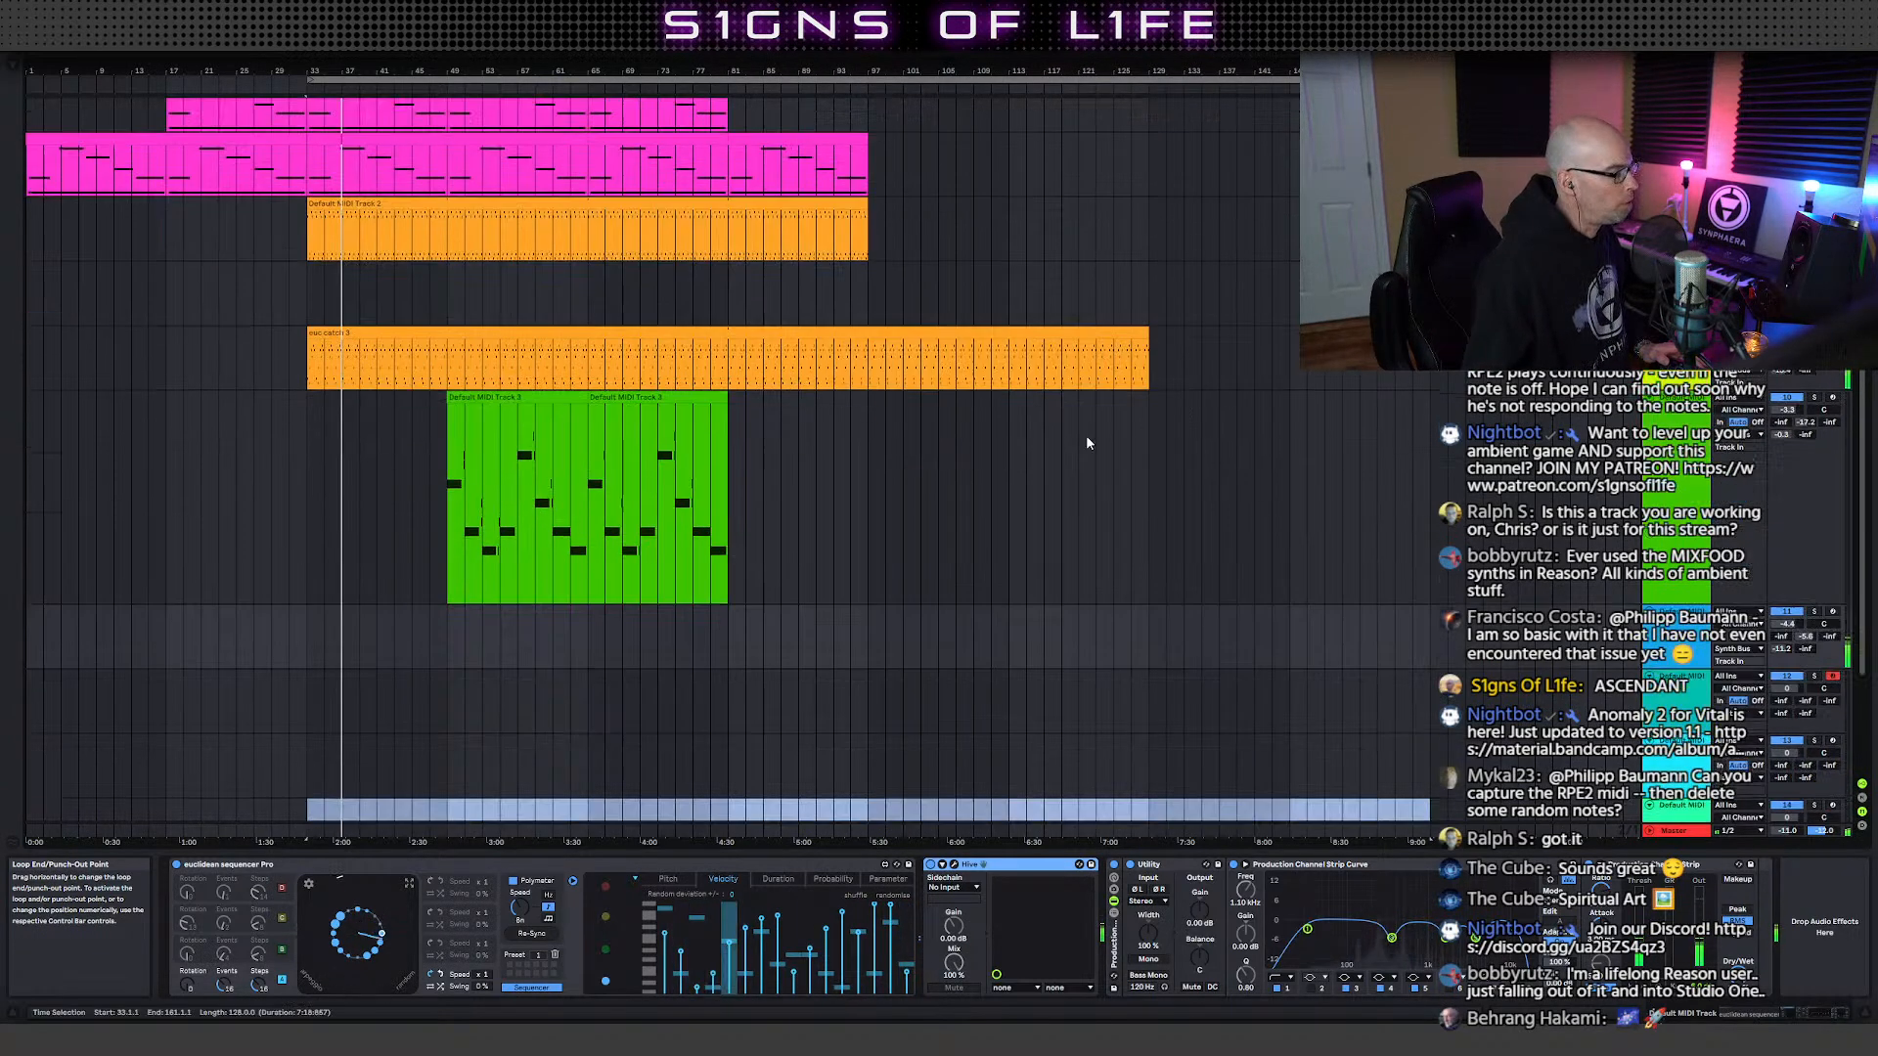
left_click(1027, 724)
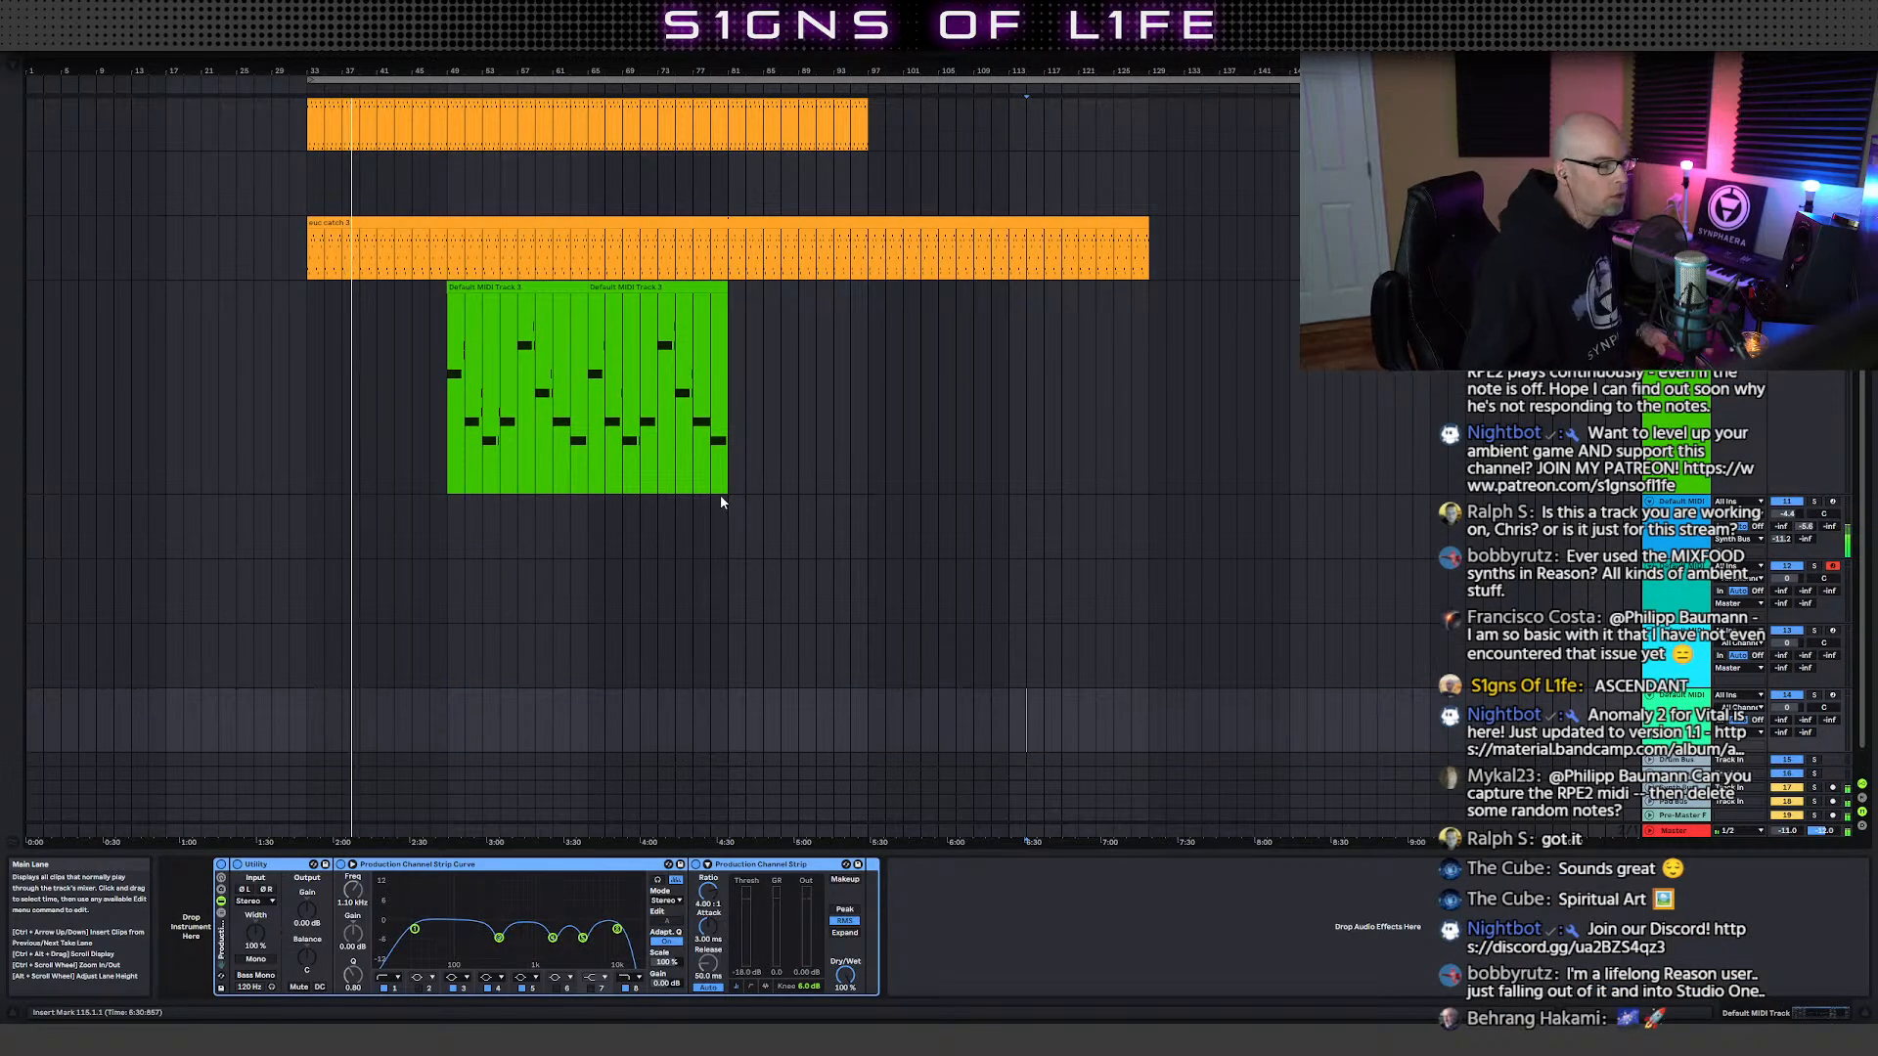
- Delete the pink clips beyond bar 65 on both pink tracks, so each part ends at bar 65
scroll(720, 502, "up", 5)
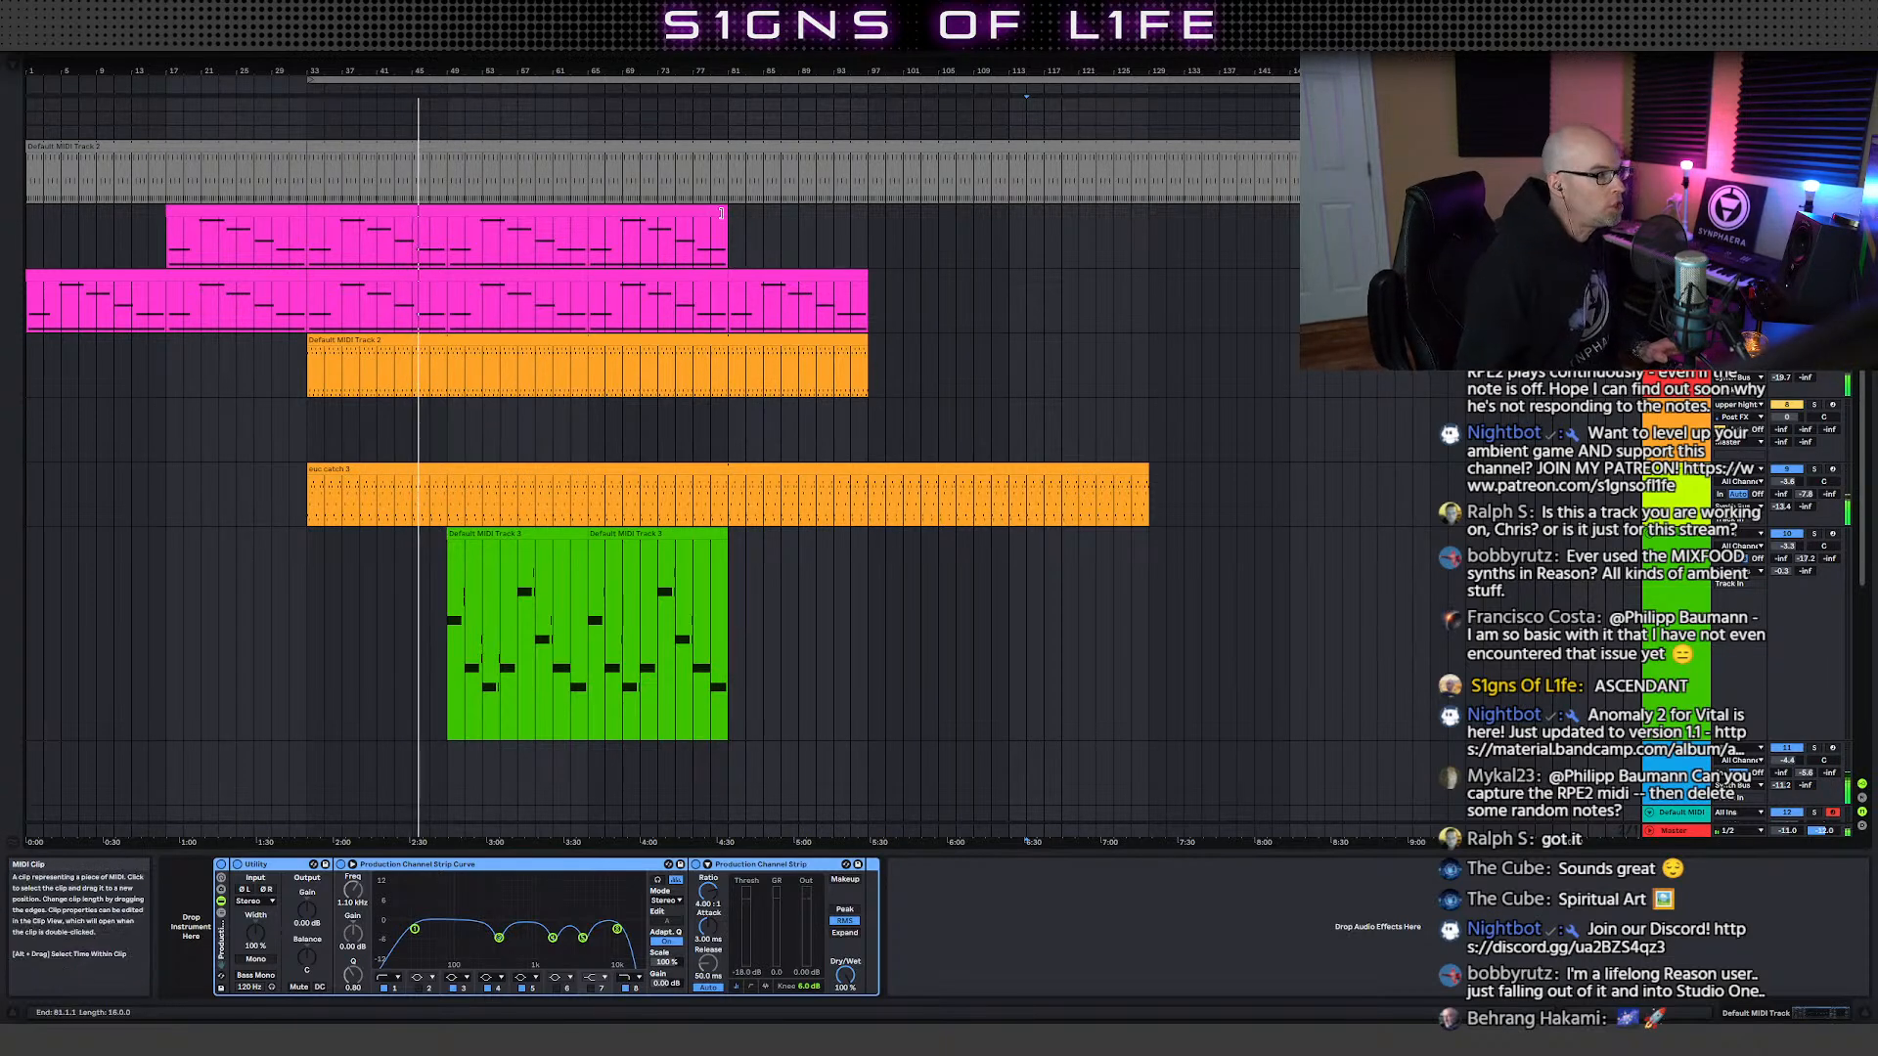
left_click(708, 210)
key("Delete")
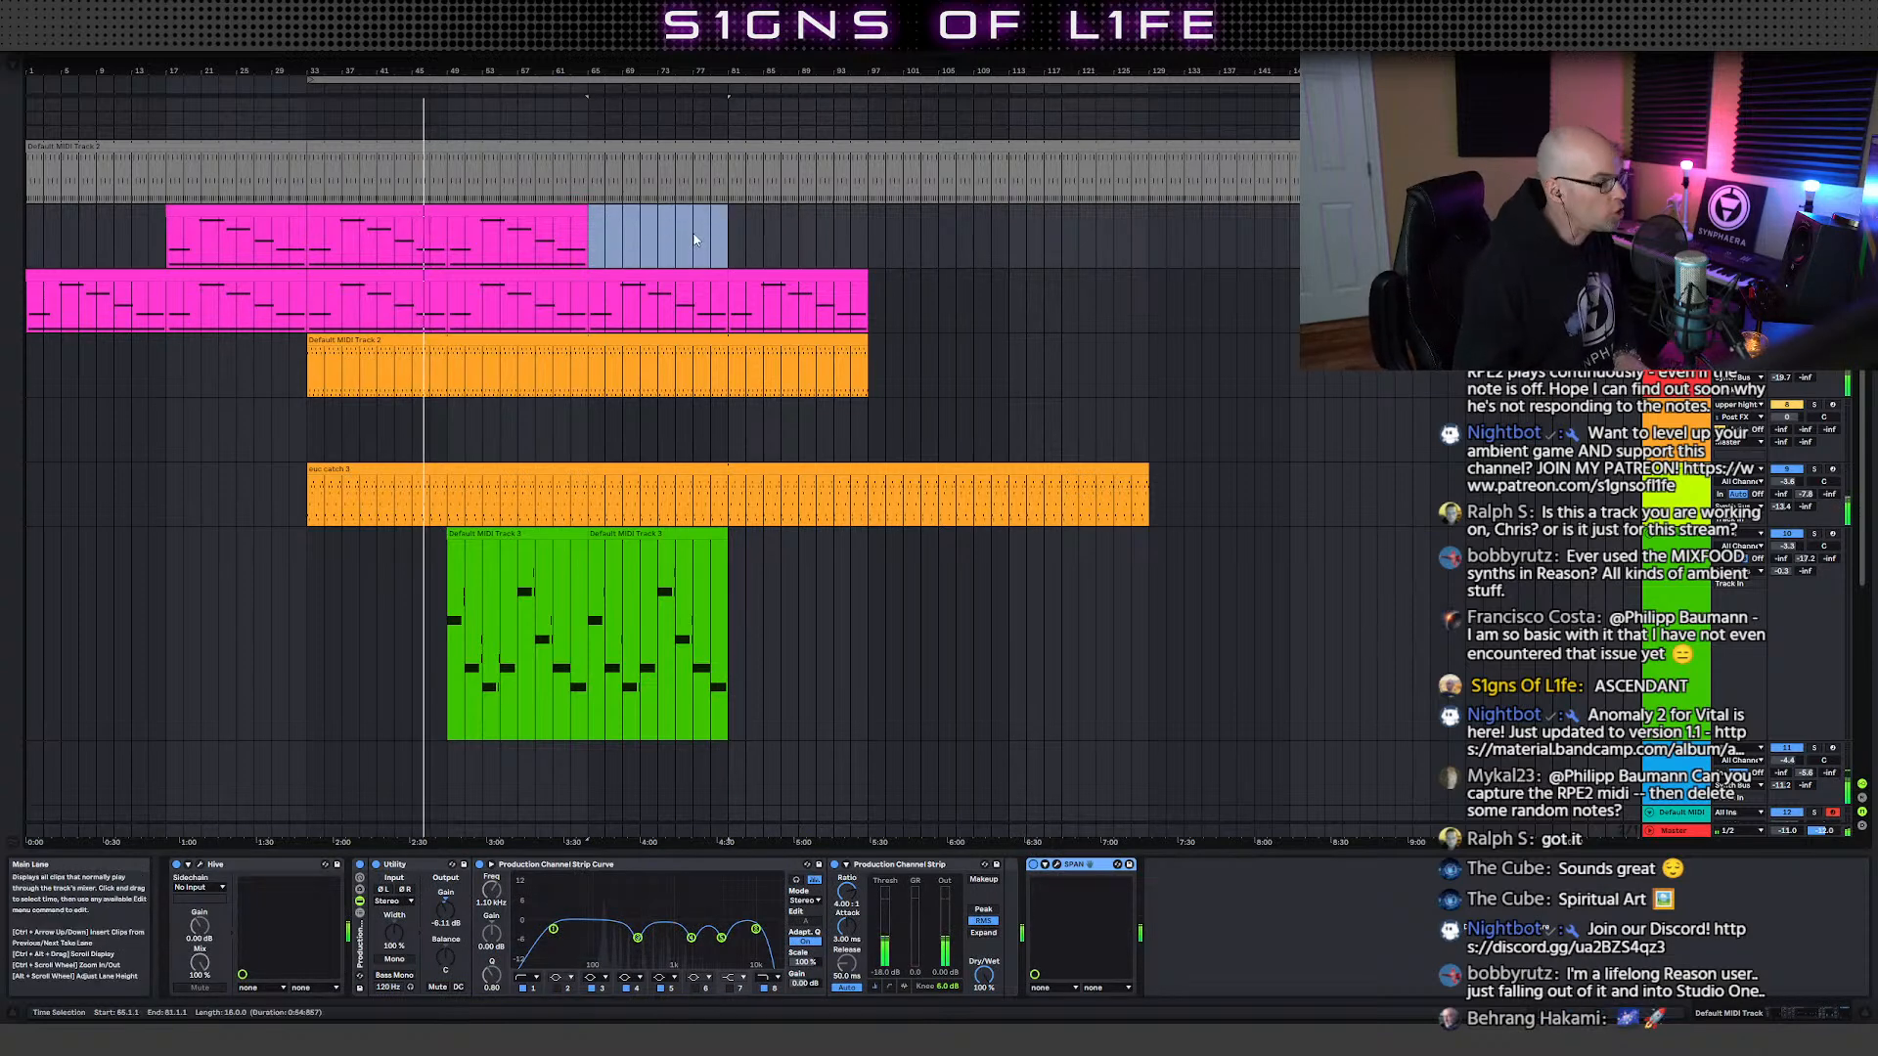
left_click(675, 272)
key("Delete")
left_click(795, 278)
key("Delete")
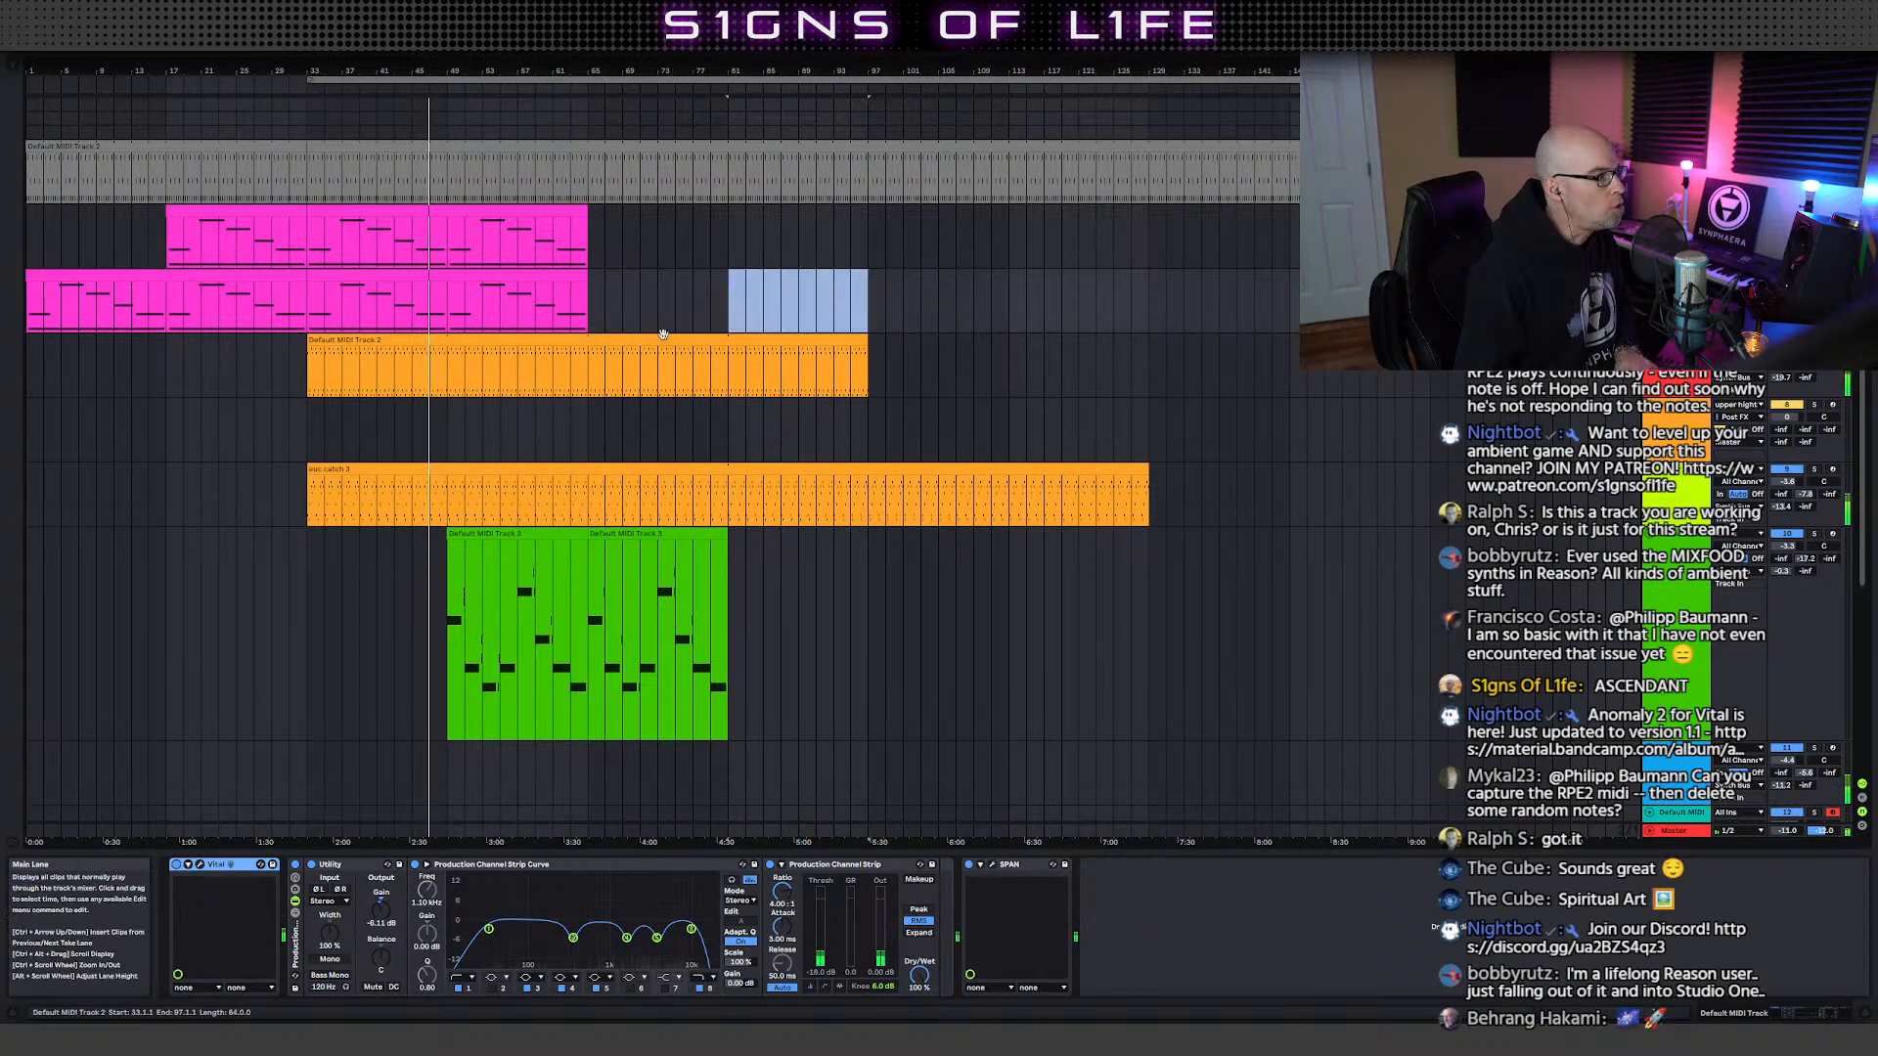
- Play the arrangement from bar 65 and bar 81, and trim both orange clips to end at bar 81
left_click(591, 186)
key("space")
key("space")
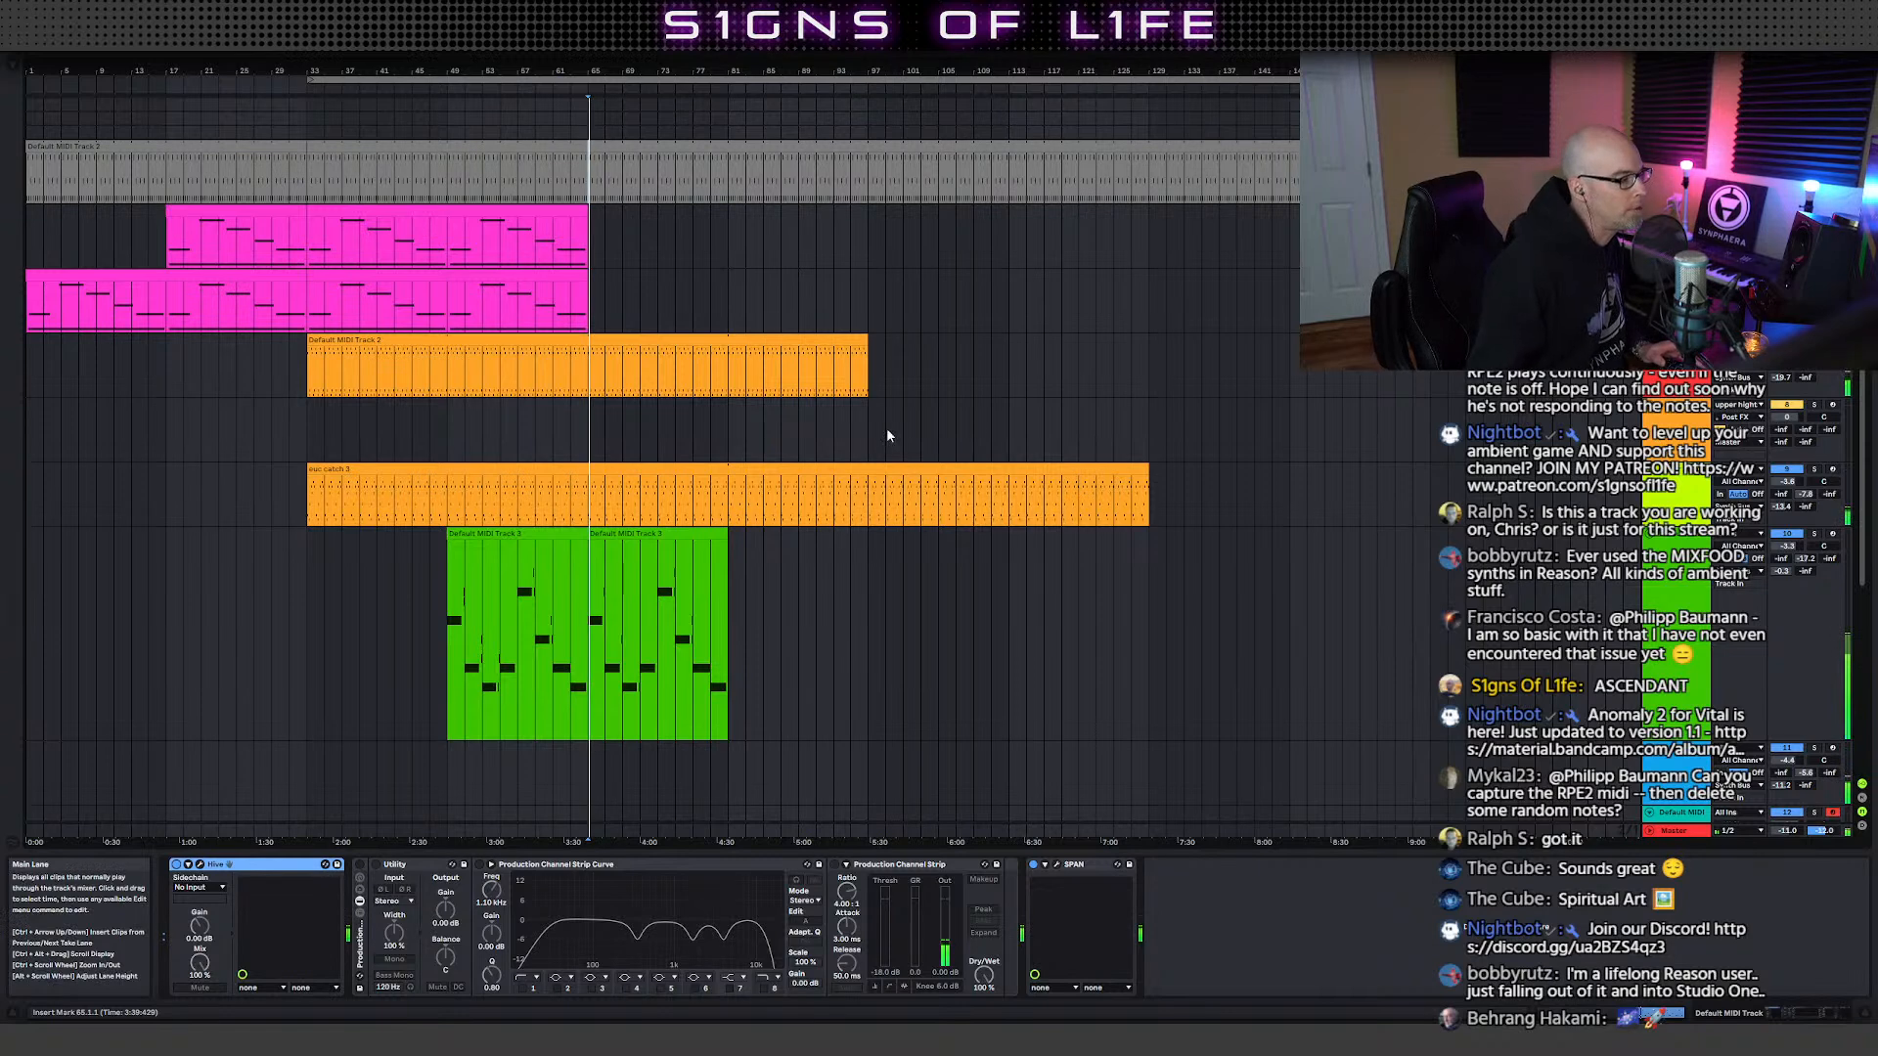
left_click(730, 556)
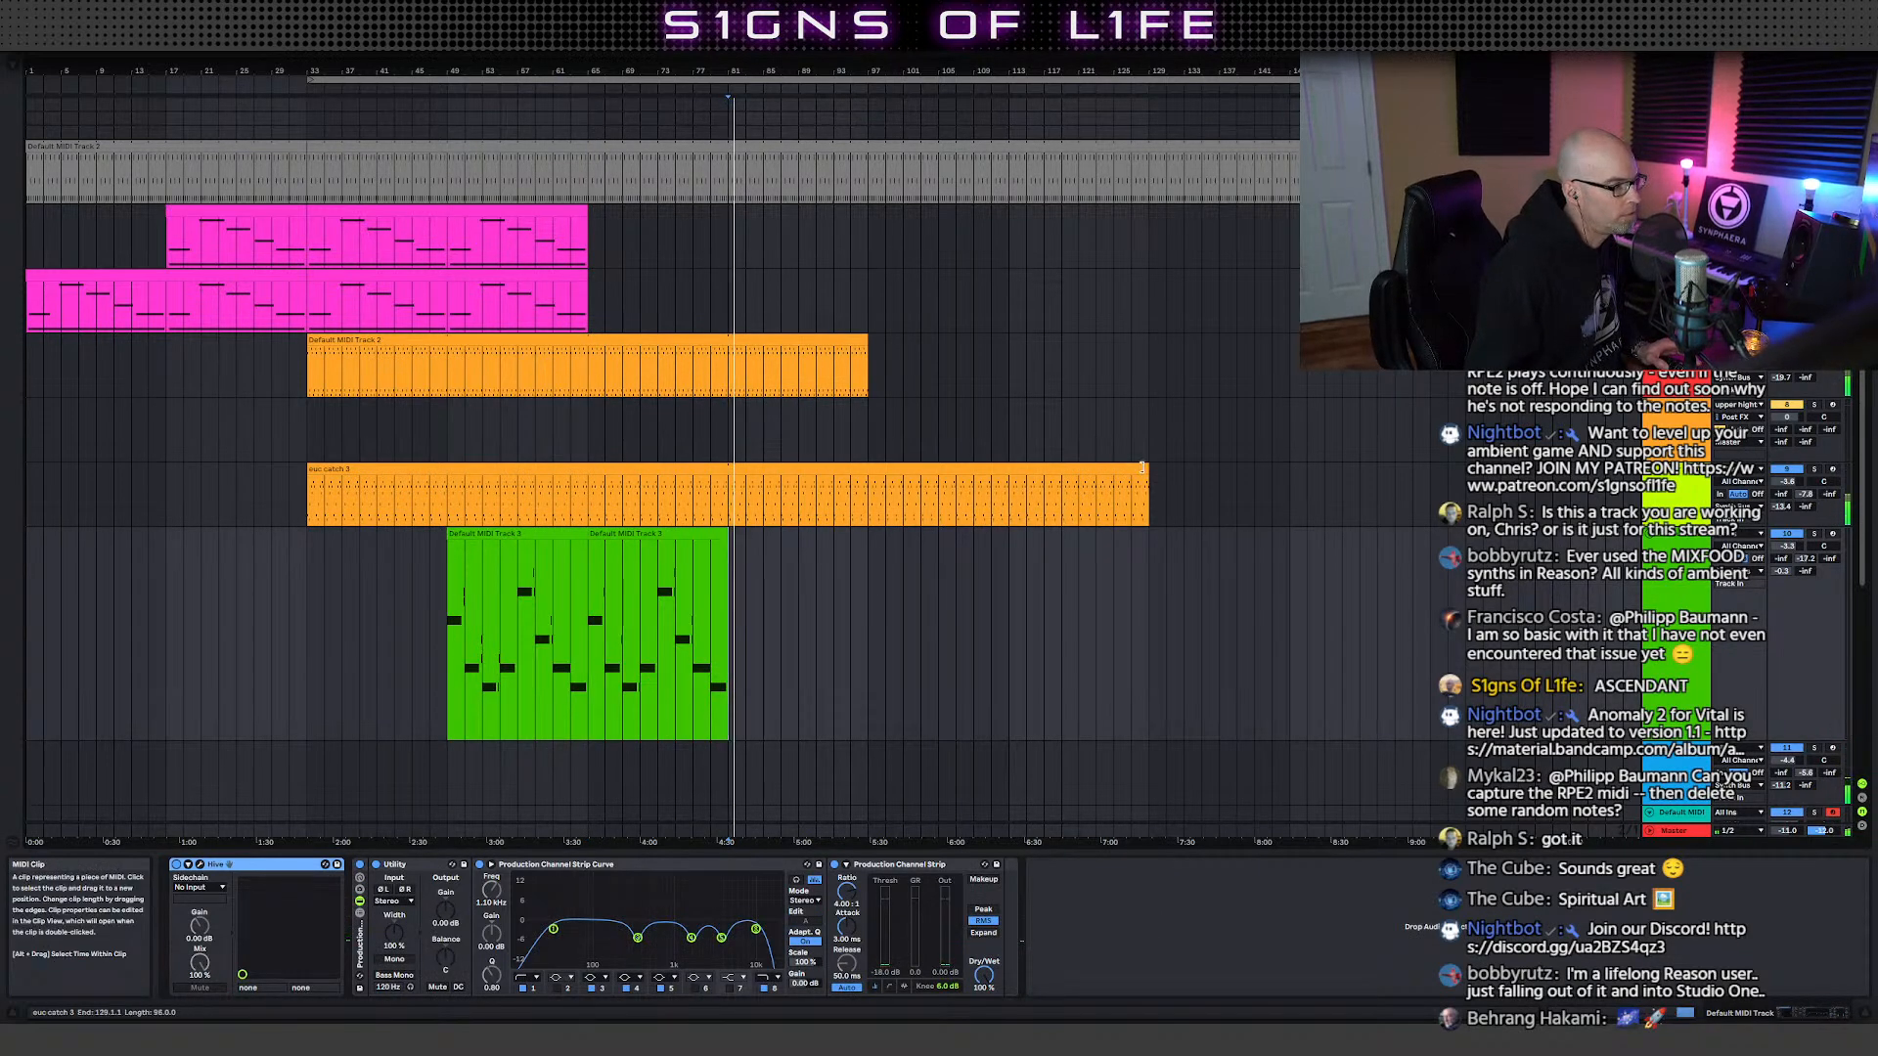
left_click_drag(1148, 469, 733, 464)
left_click_drag(865, 364, 729, 348)
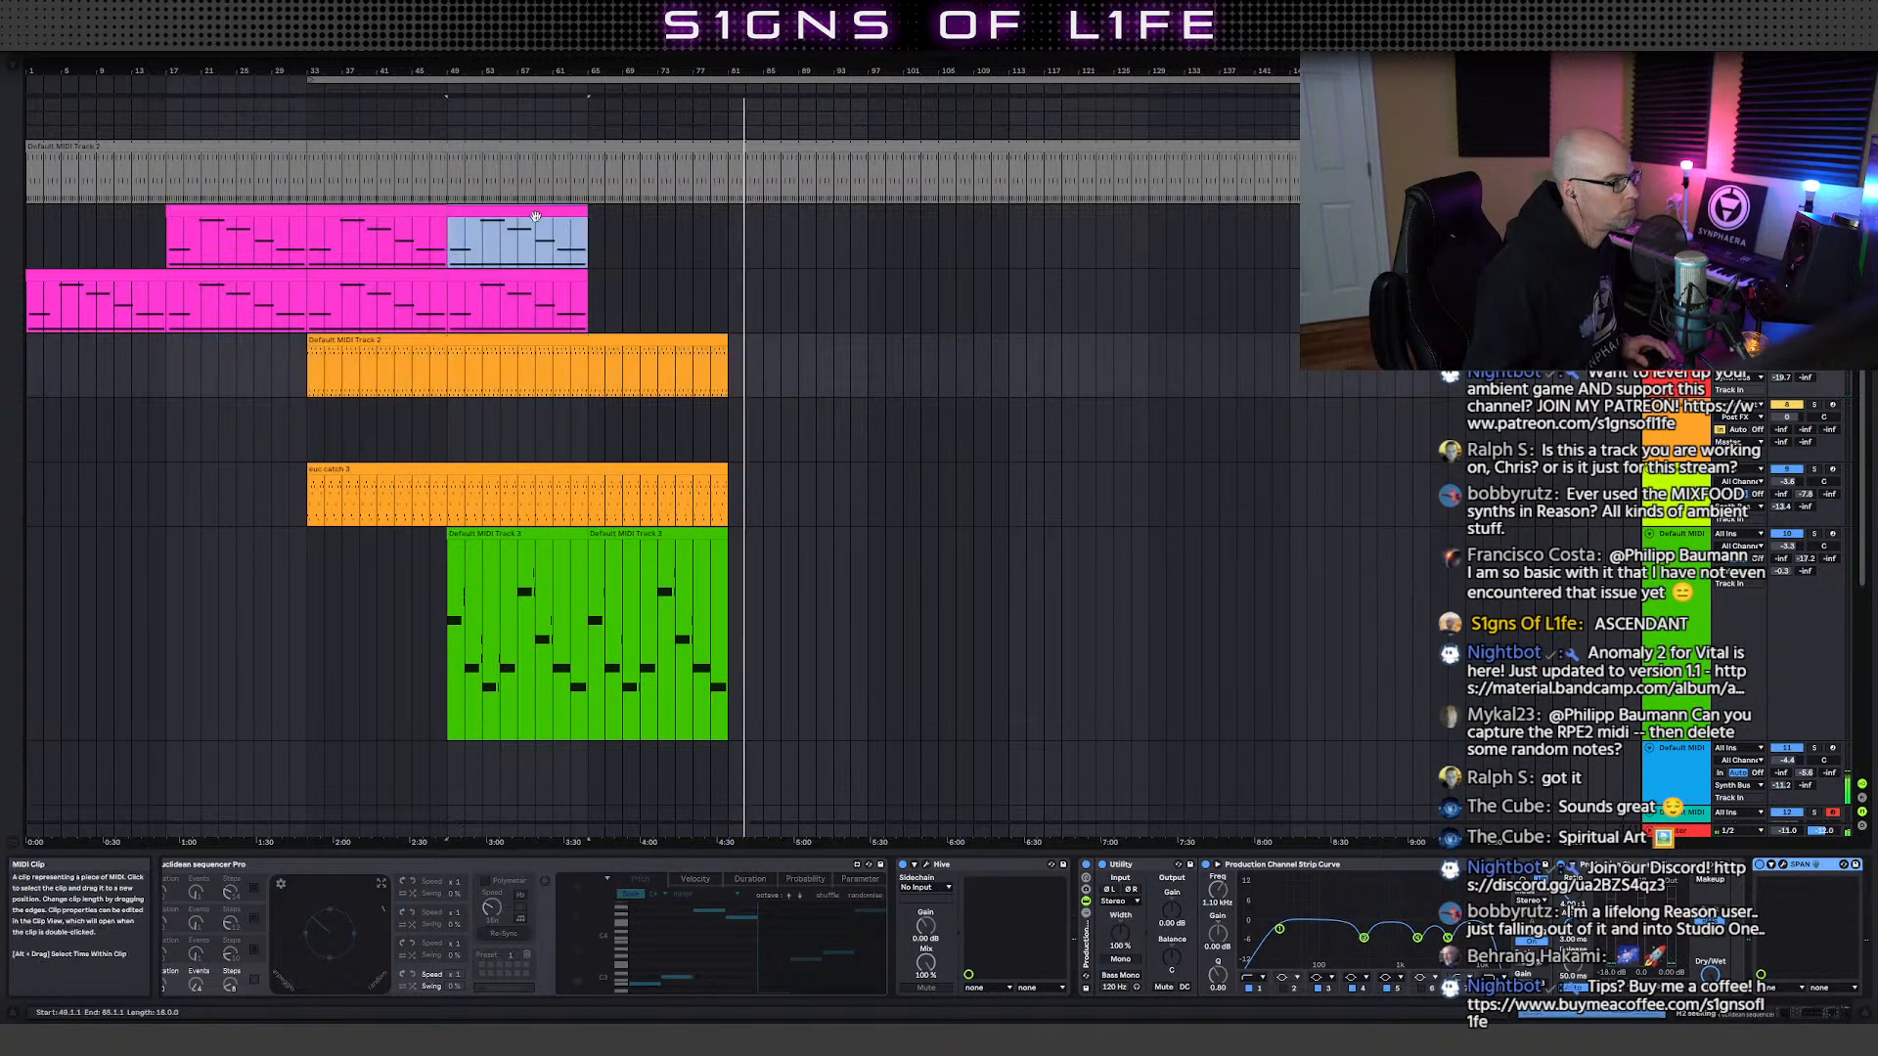
- Rename the blue Hive track "breaking away"
left_click(530, 211)
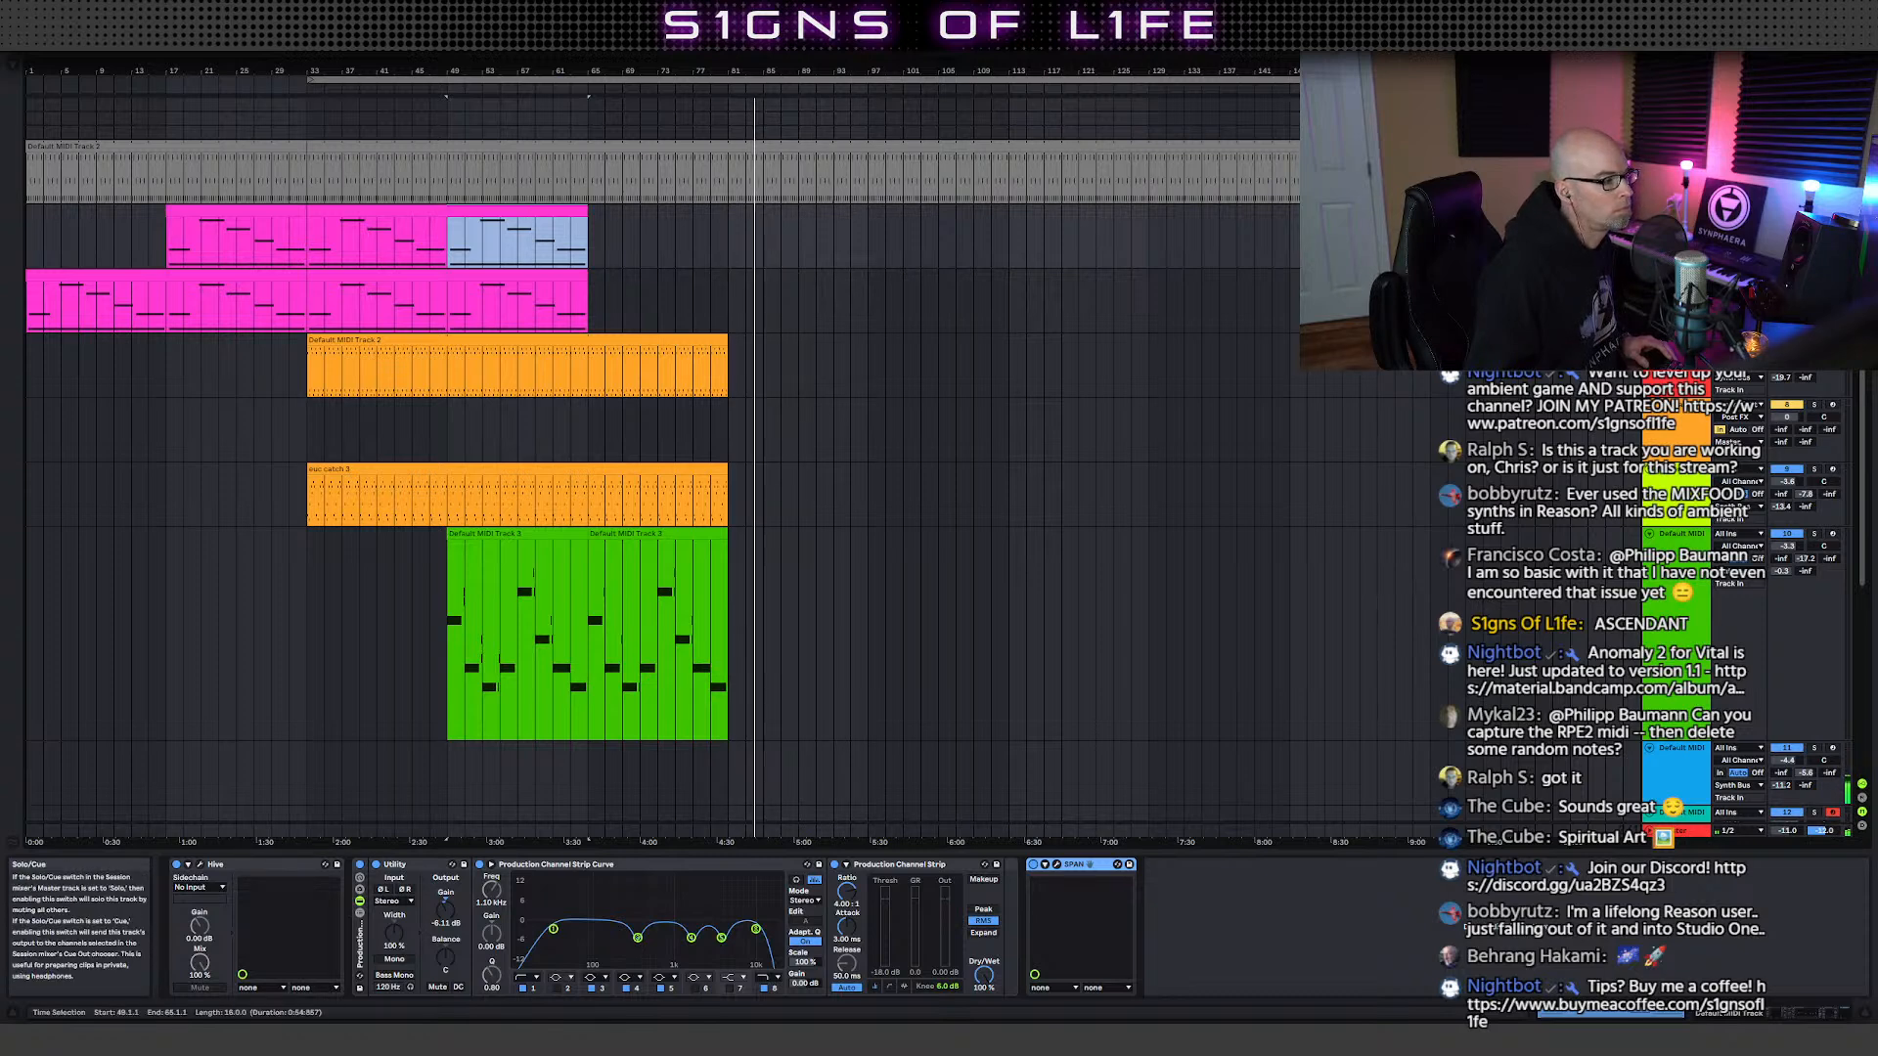
scroll(661, 458, "down", 3)
left_click(1674, 604)
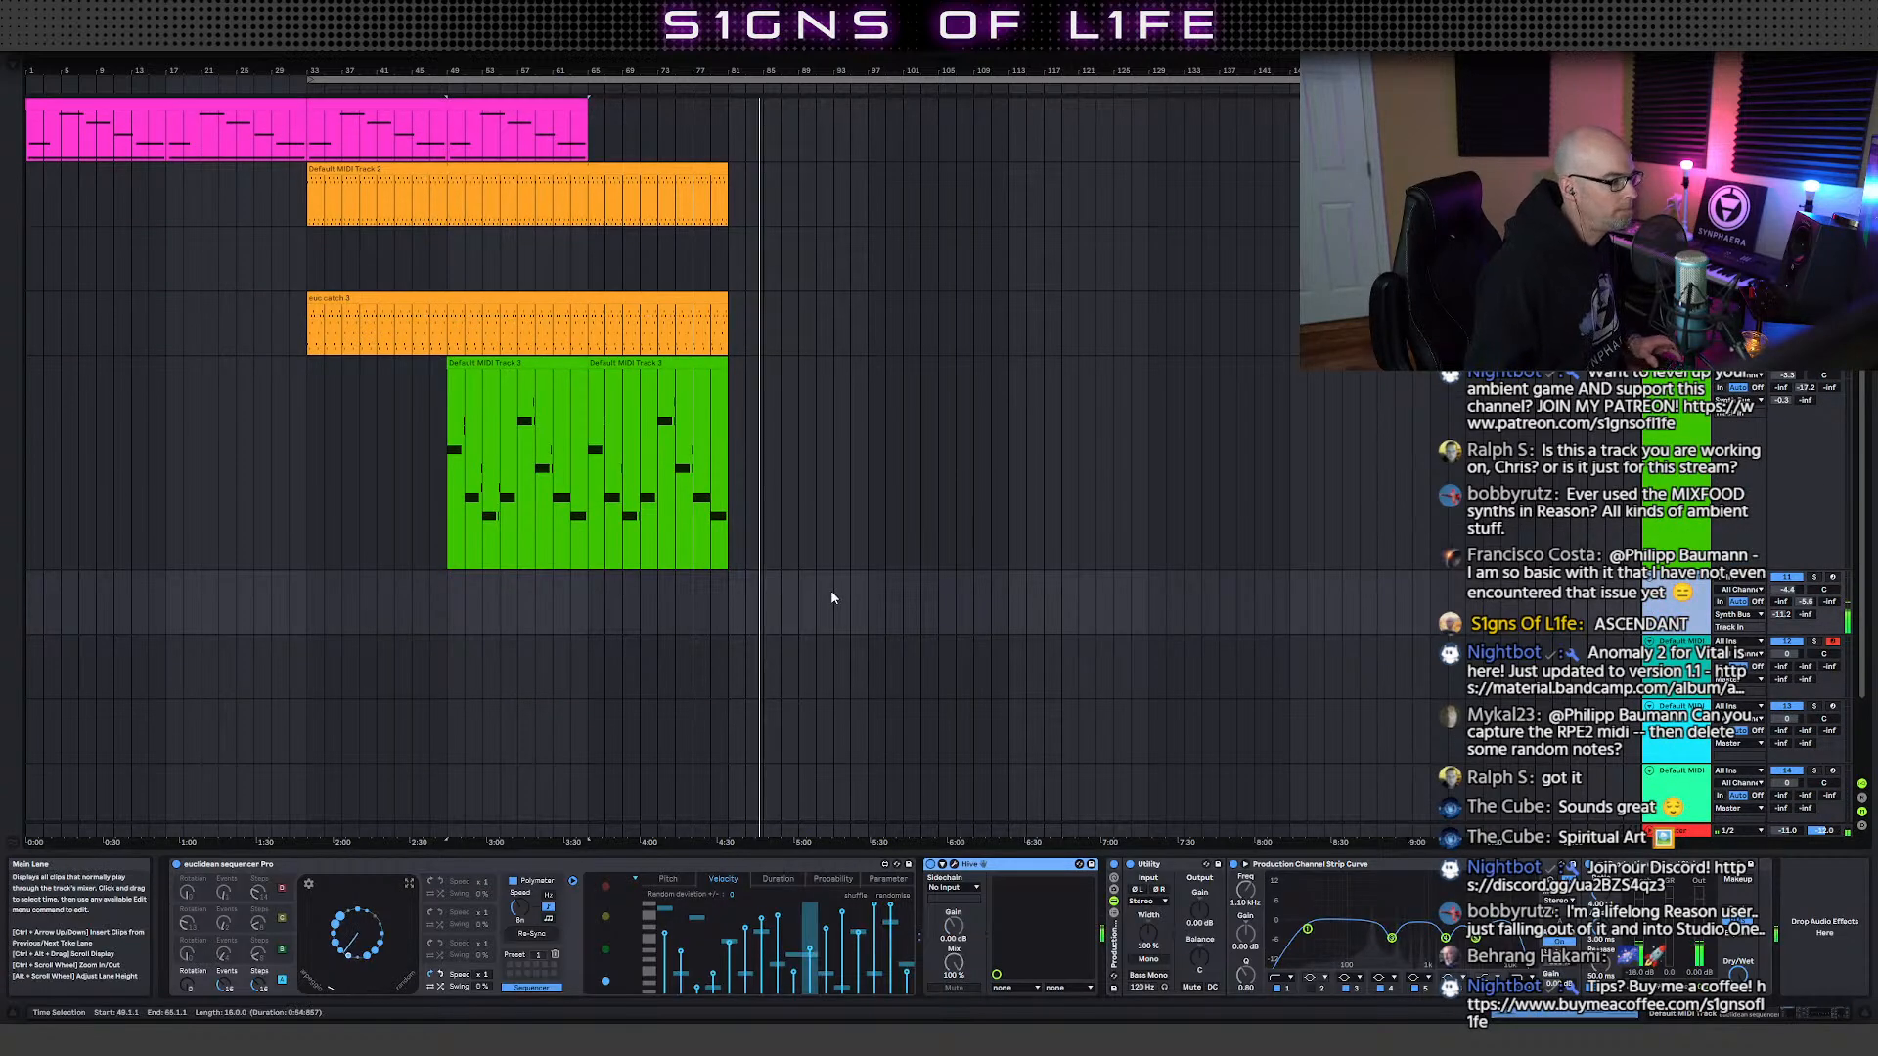
scroll(1332, 427, "up", 3)
left_click(1671, 413)
scroll(1670, 415, "down", 3)
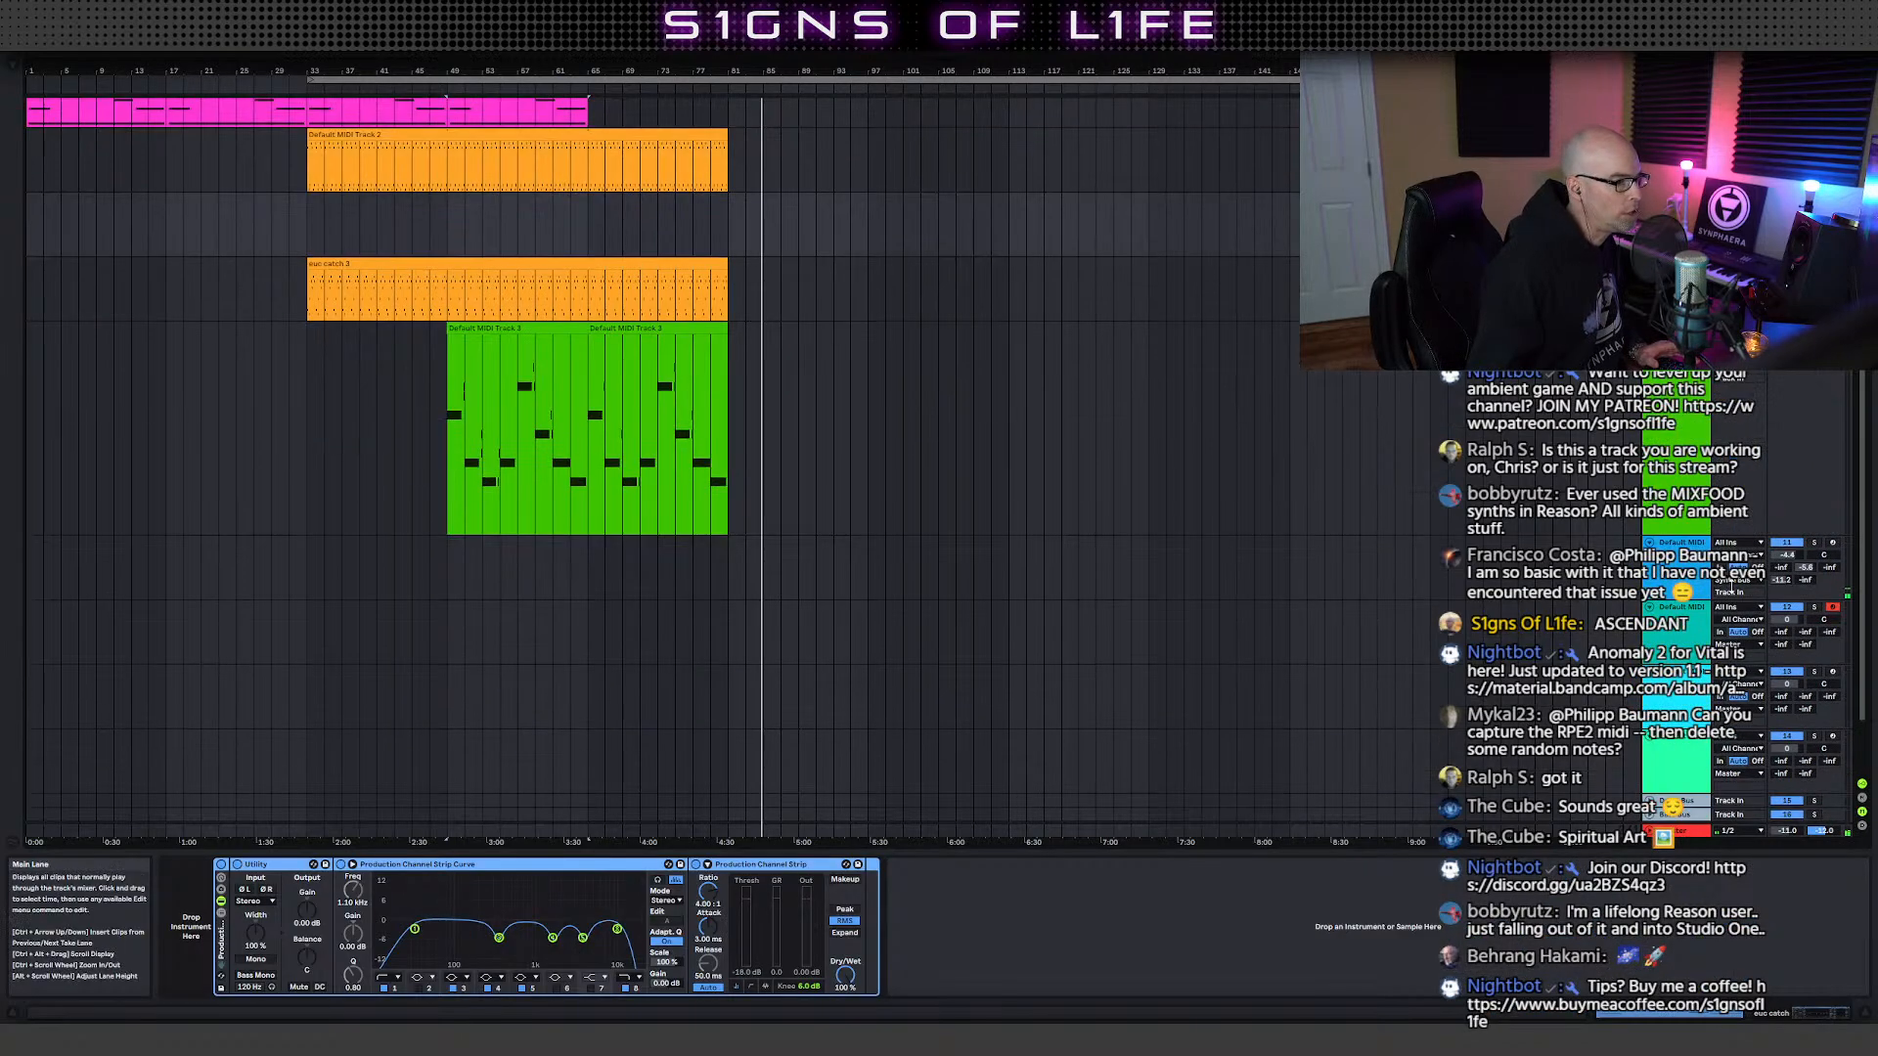
left_click(1678, 567)
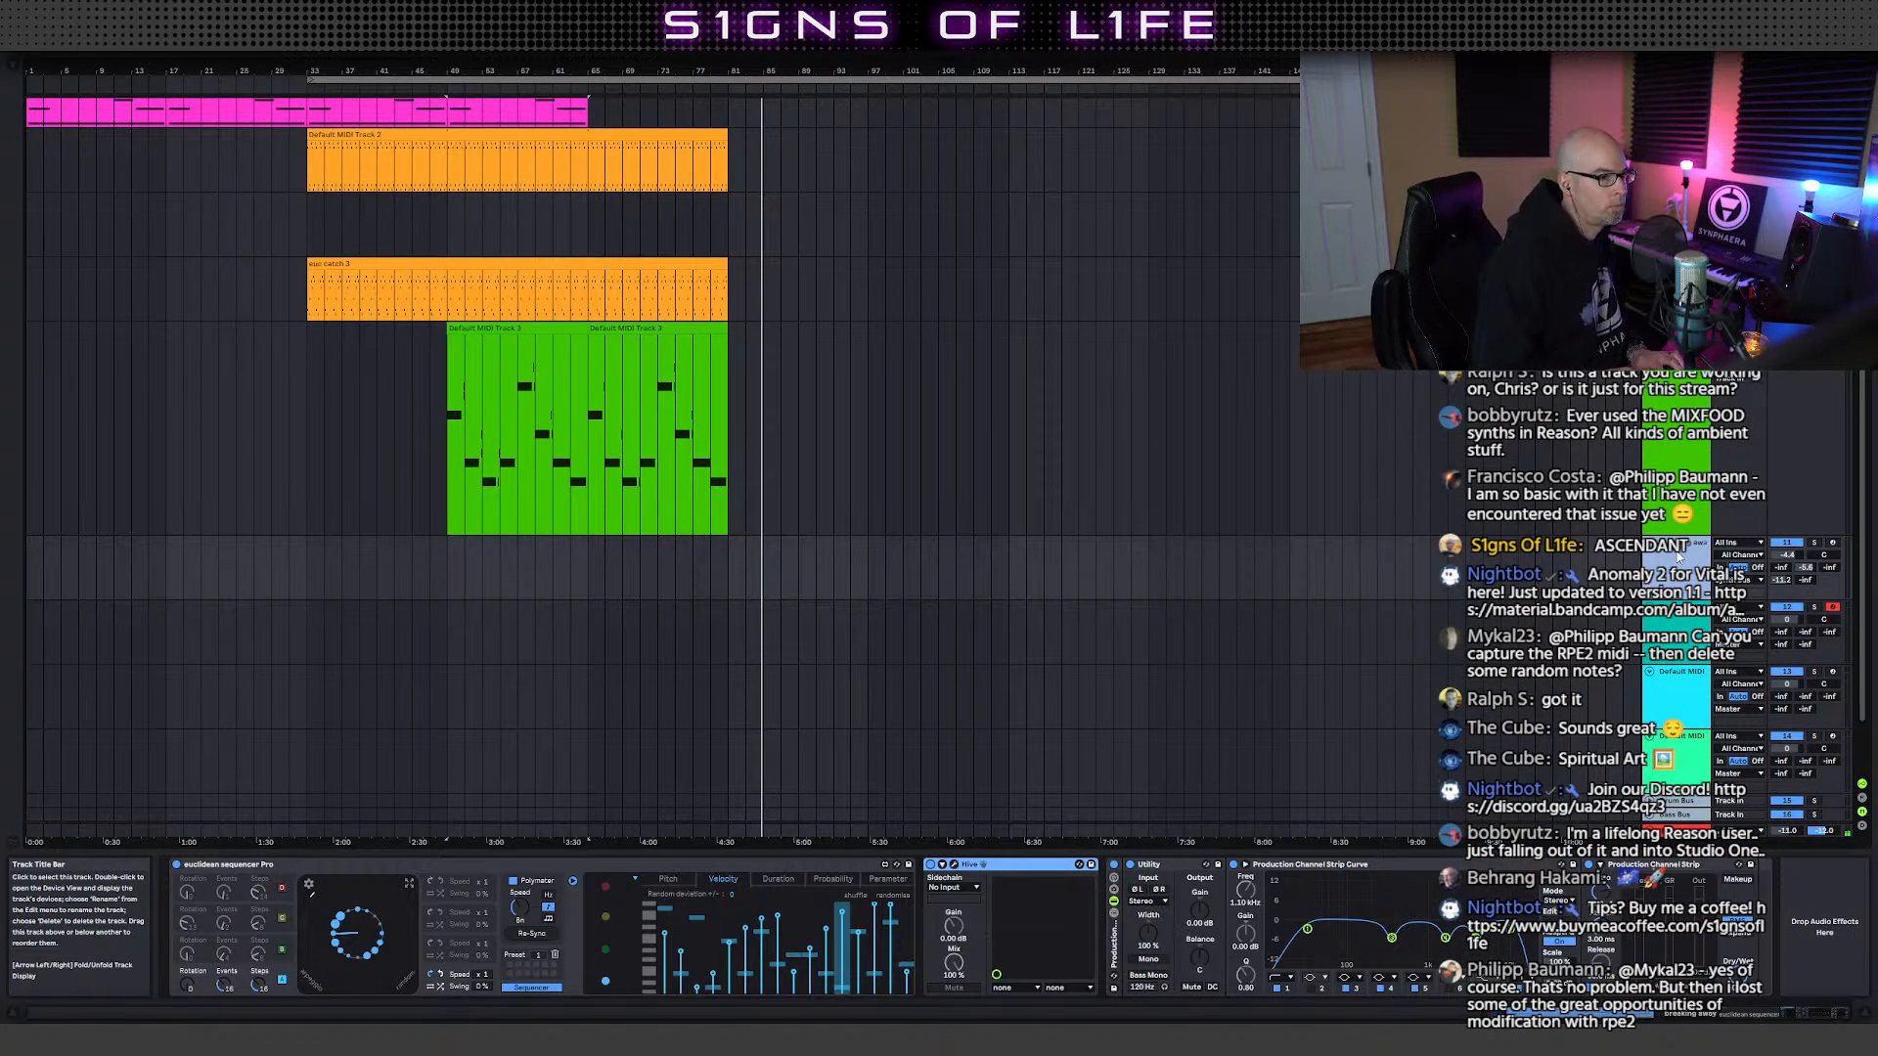
- Record about four bars of the Hive track's sequencer notes on the empty "euc catch" track, starting at bar 65
scroll(648, 359, "up", 3)
left_click(649, 359)
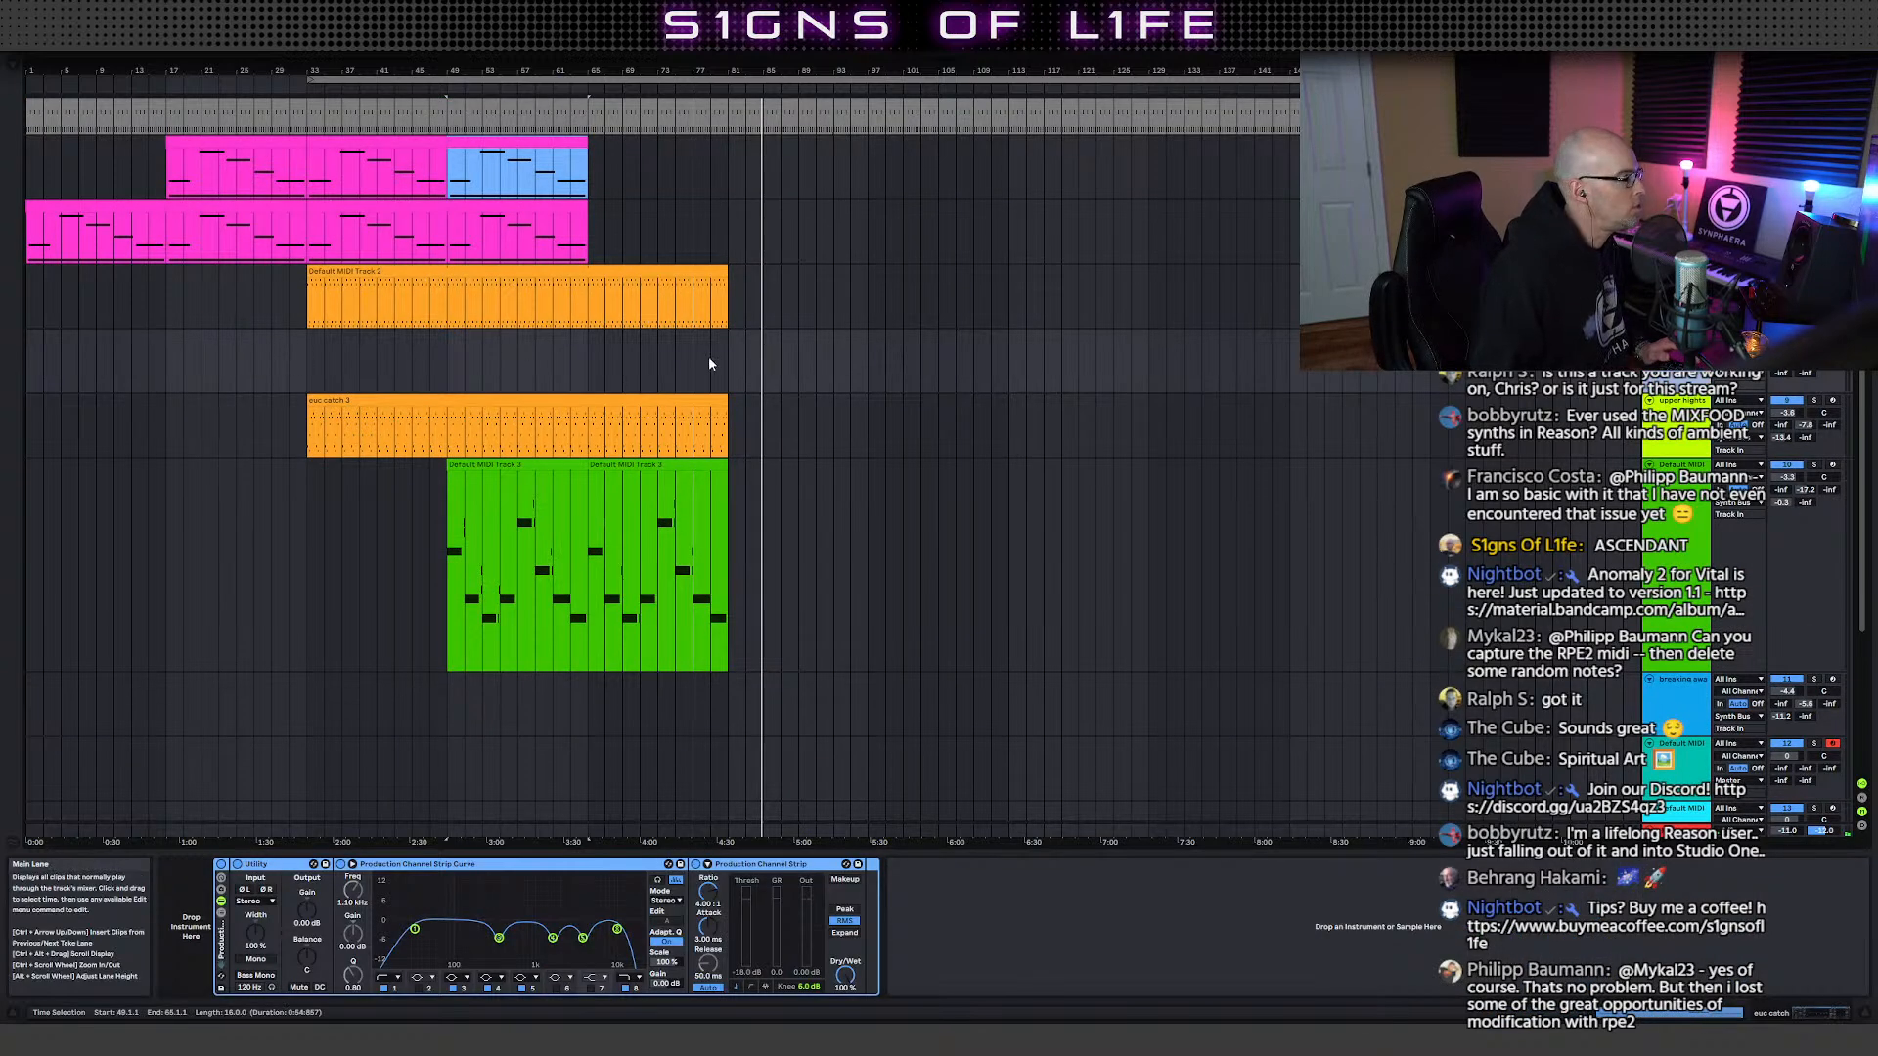
left_click(587, 355)
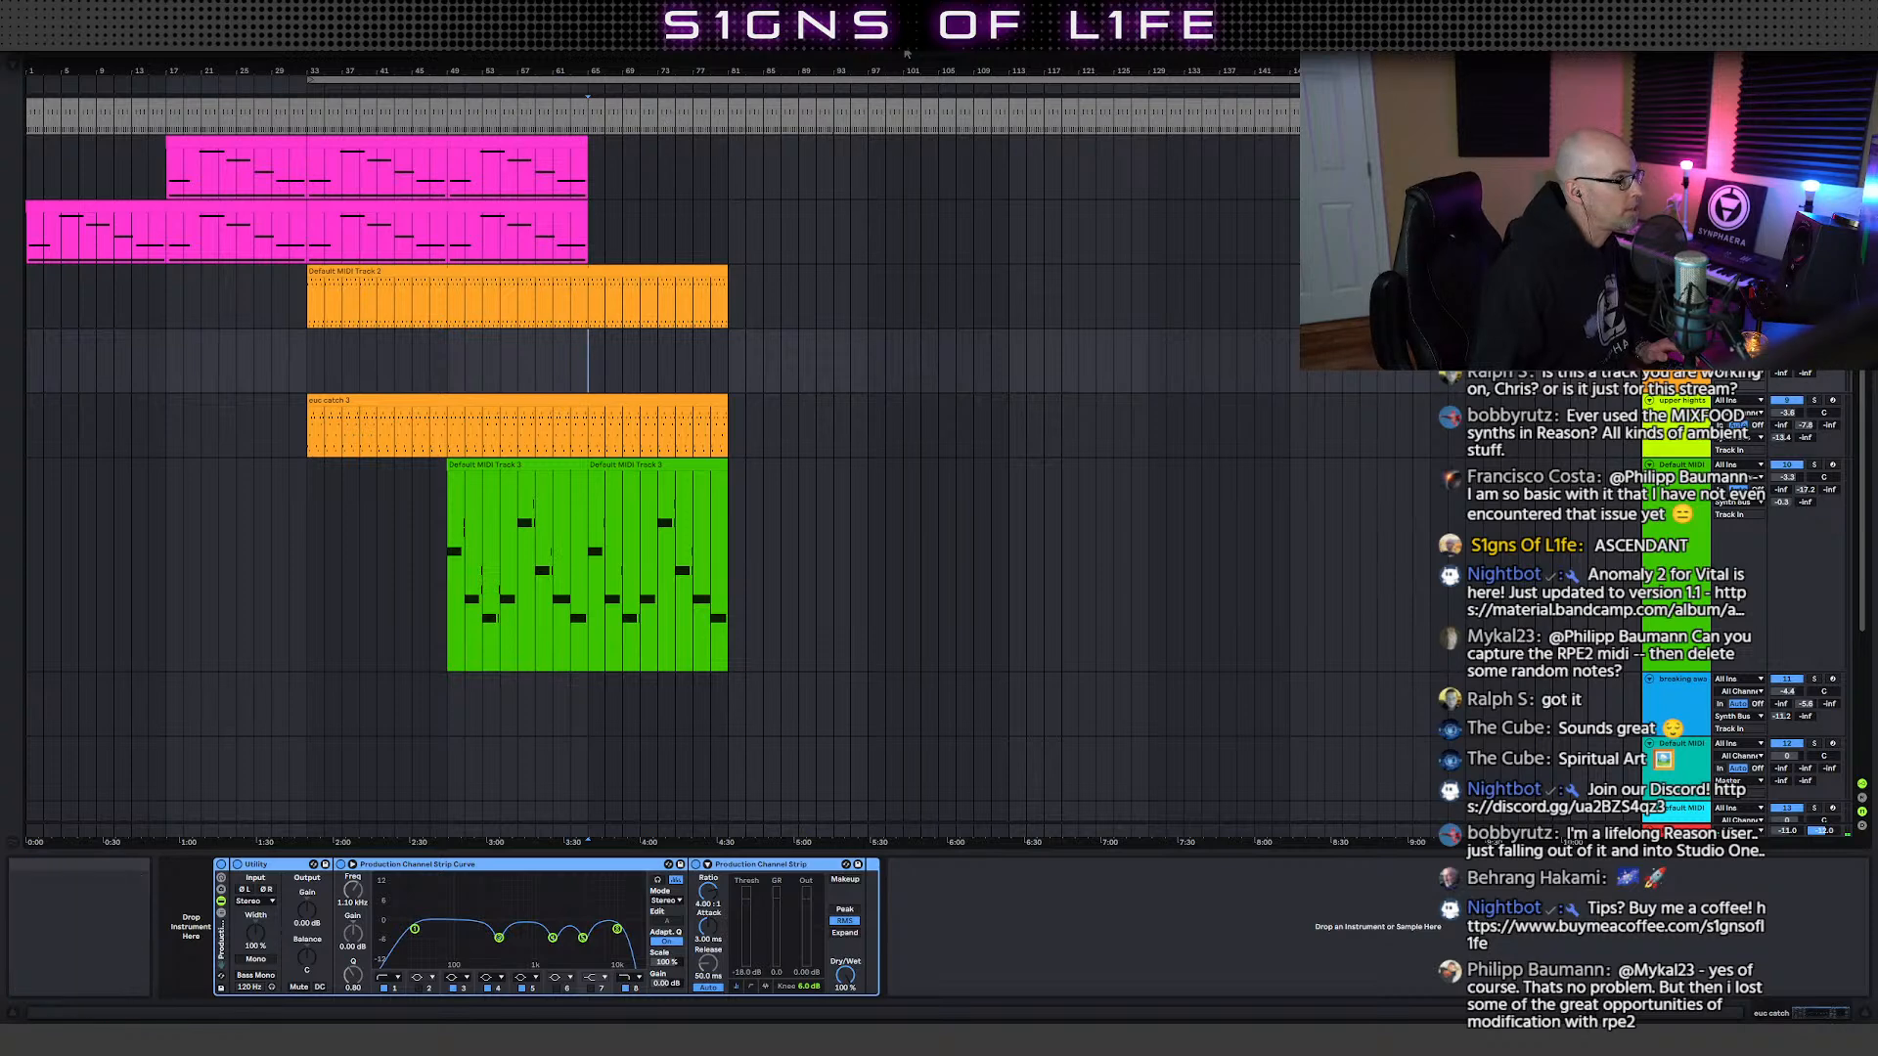
left_click(856, 53)
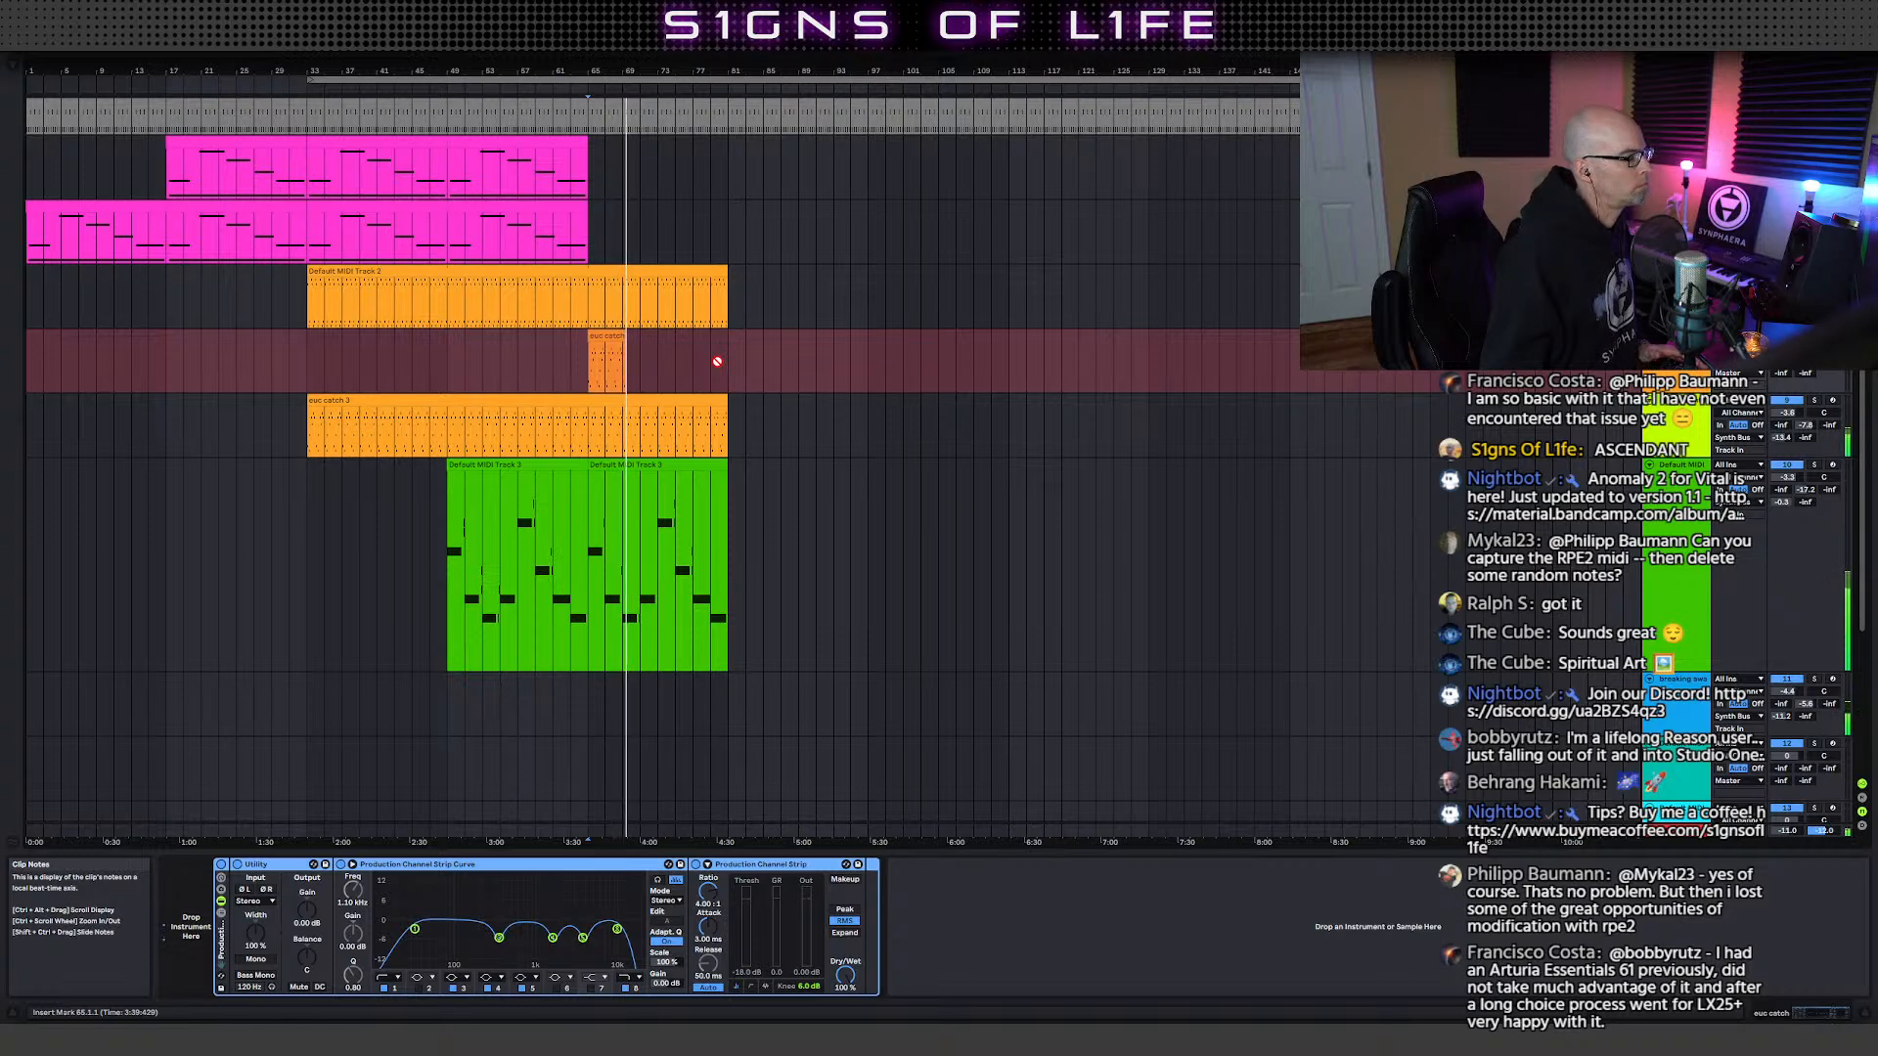
key("space")
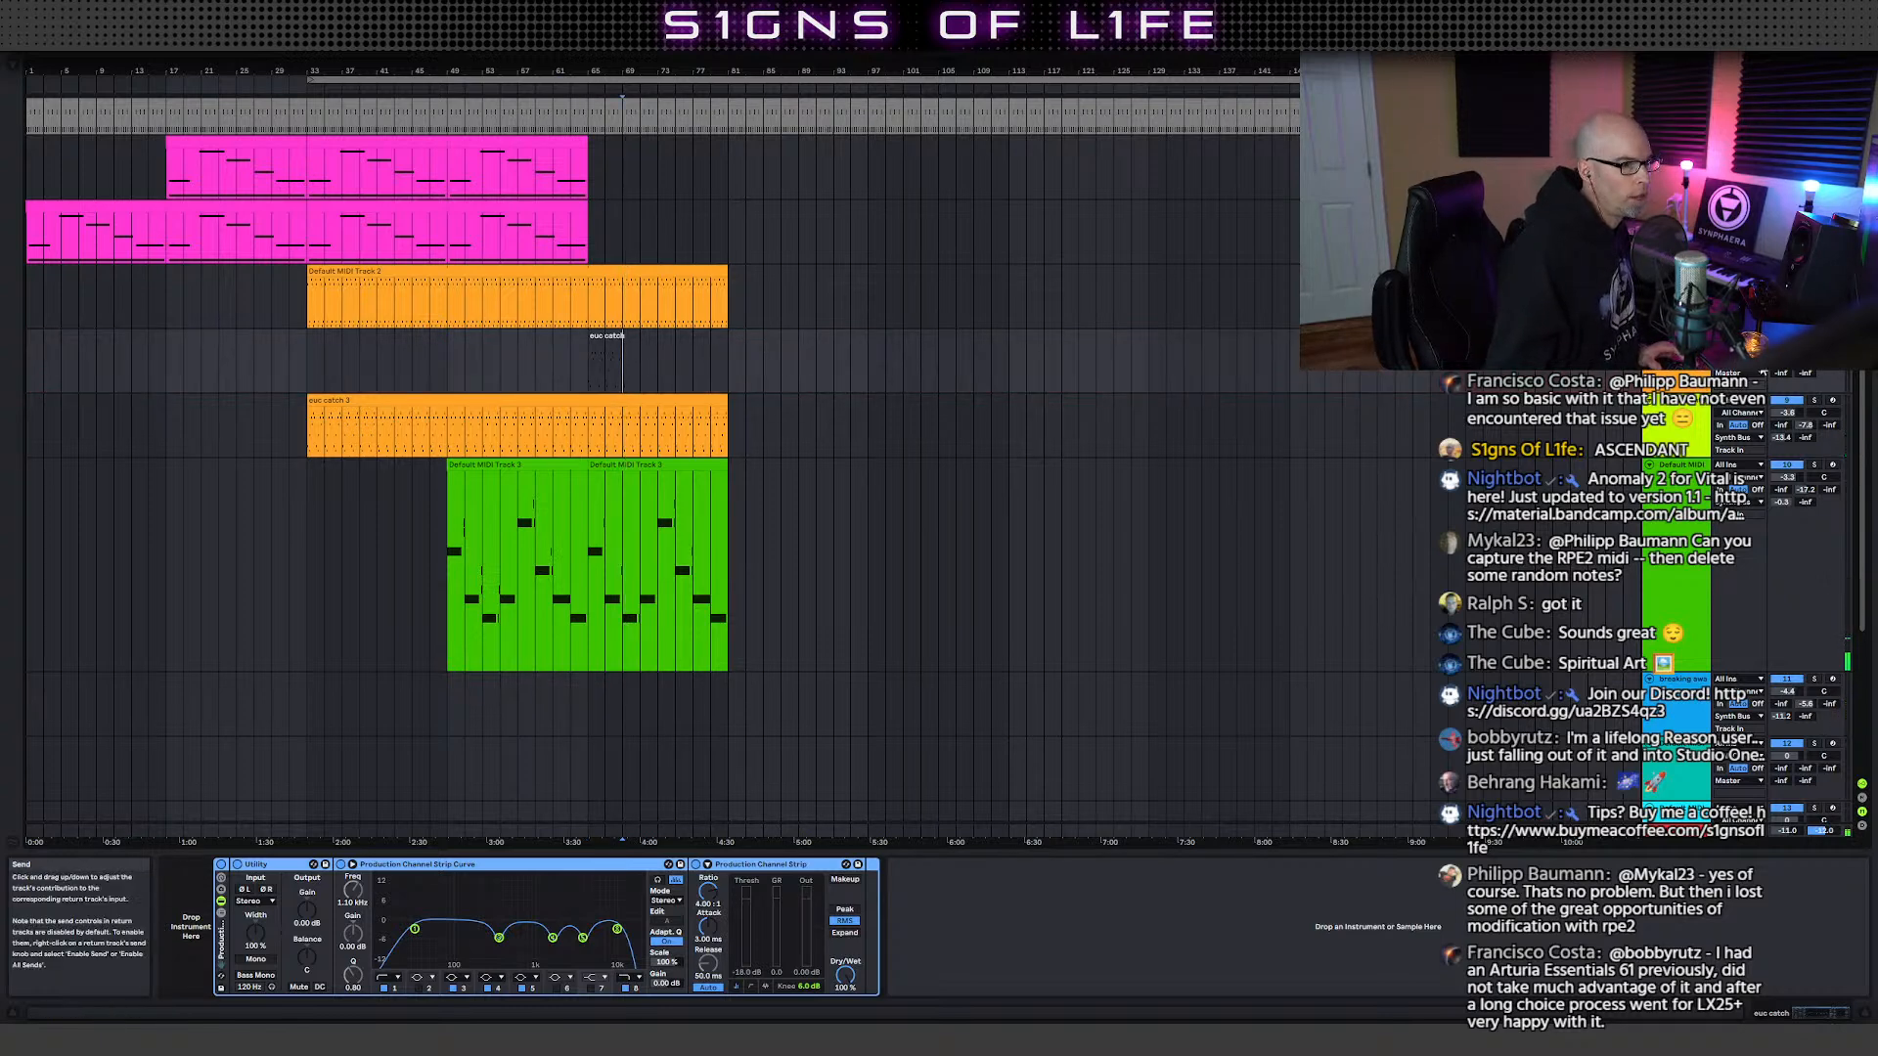
- Move the recorded "euc catch" clip down to the Hive track at bar 65 and open its notes for viewing
left_click_drag(609, 337, 614, 702)
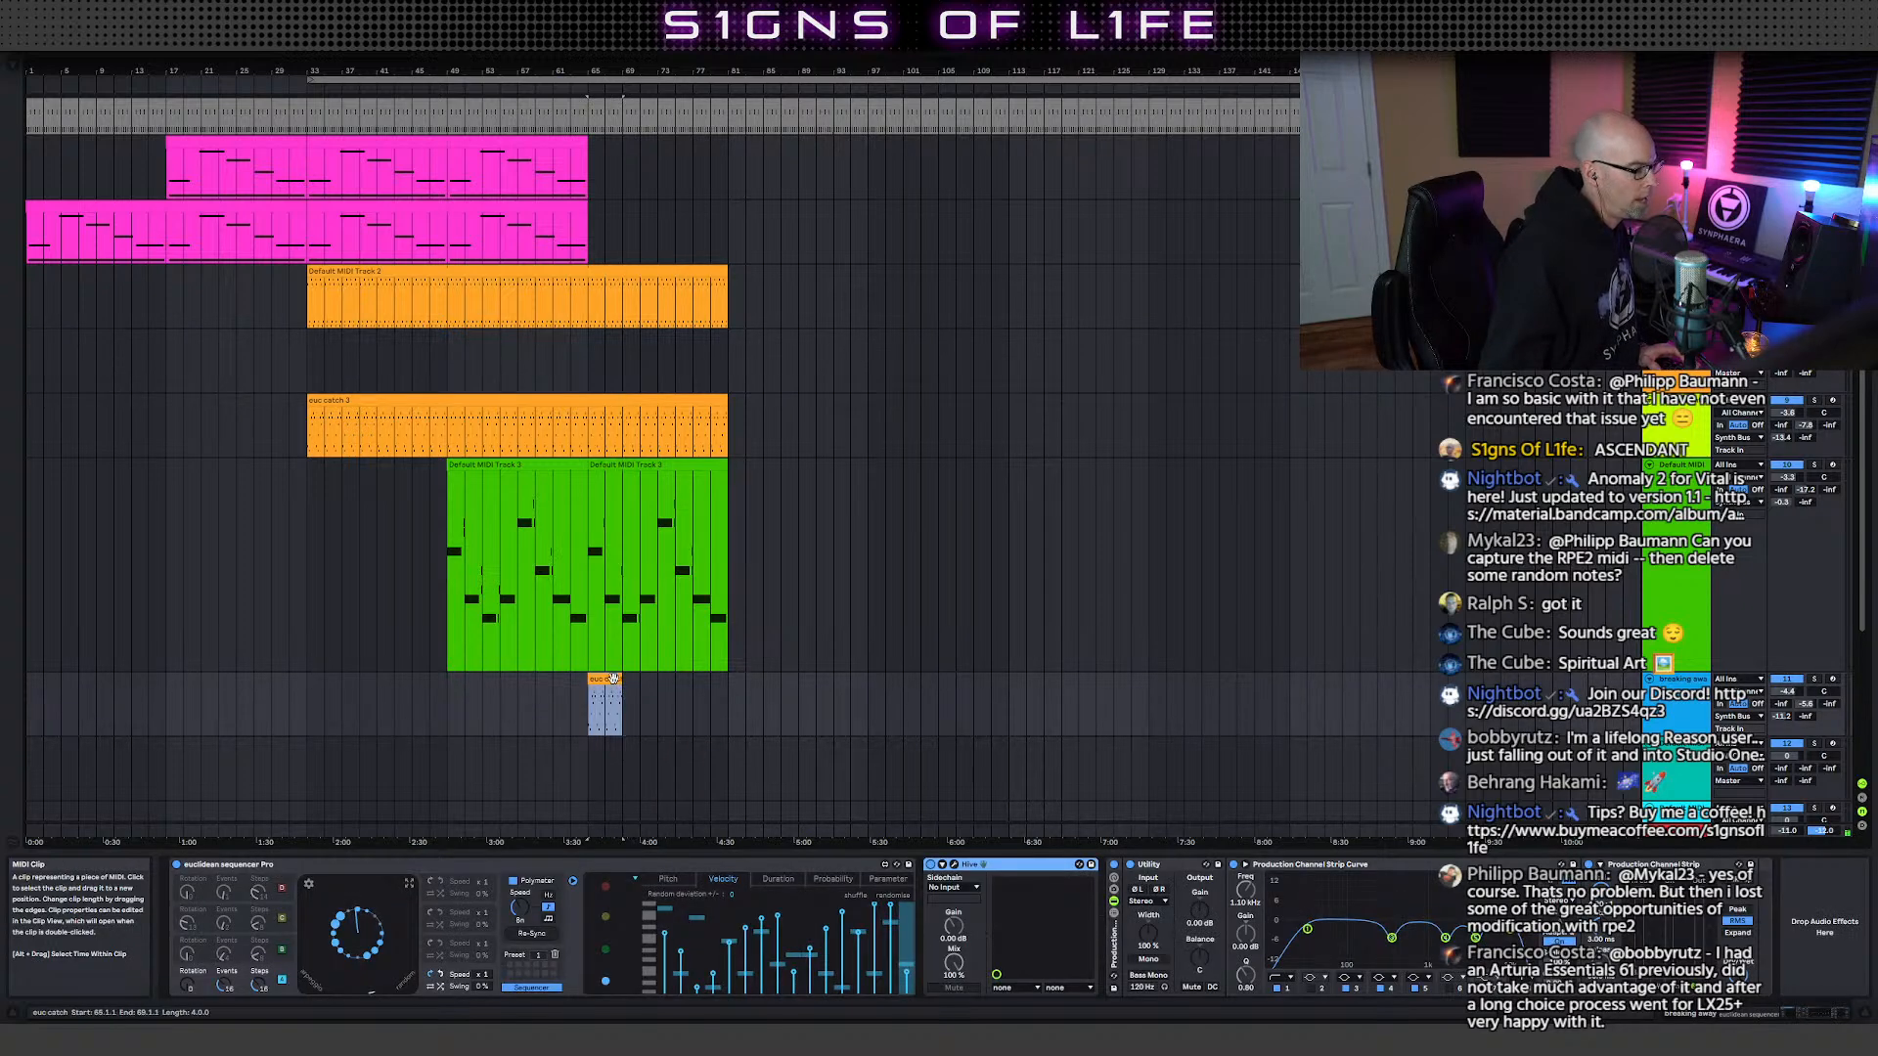
double_click(613, 678)
left_click_drag(1037, 852, 1008, 202)
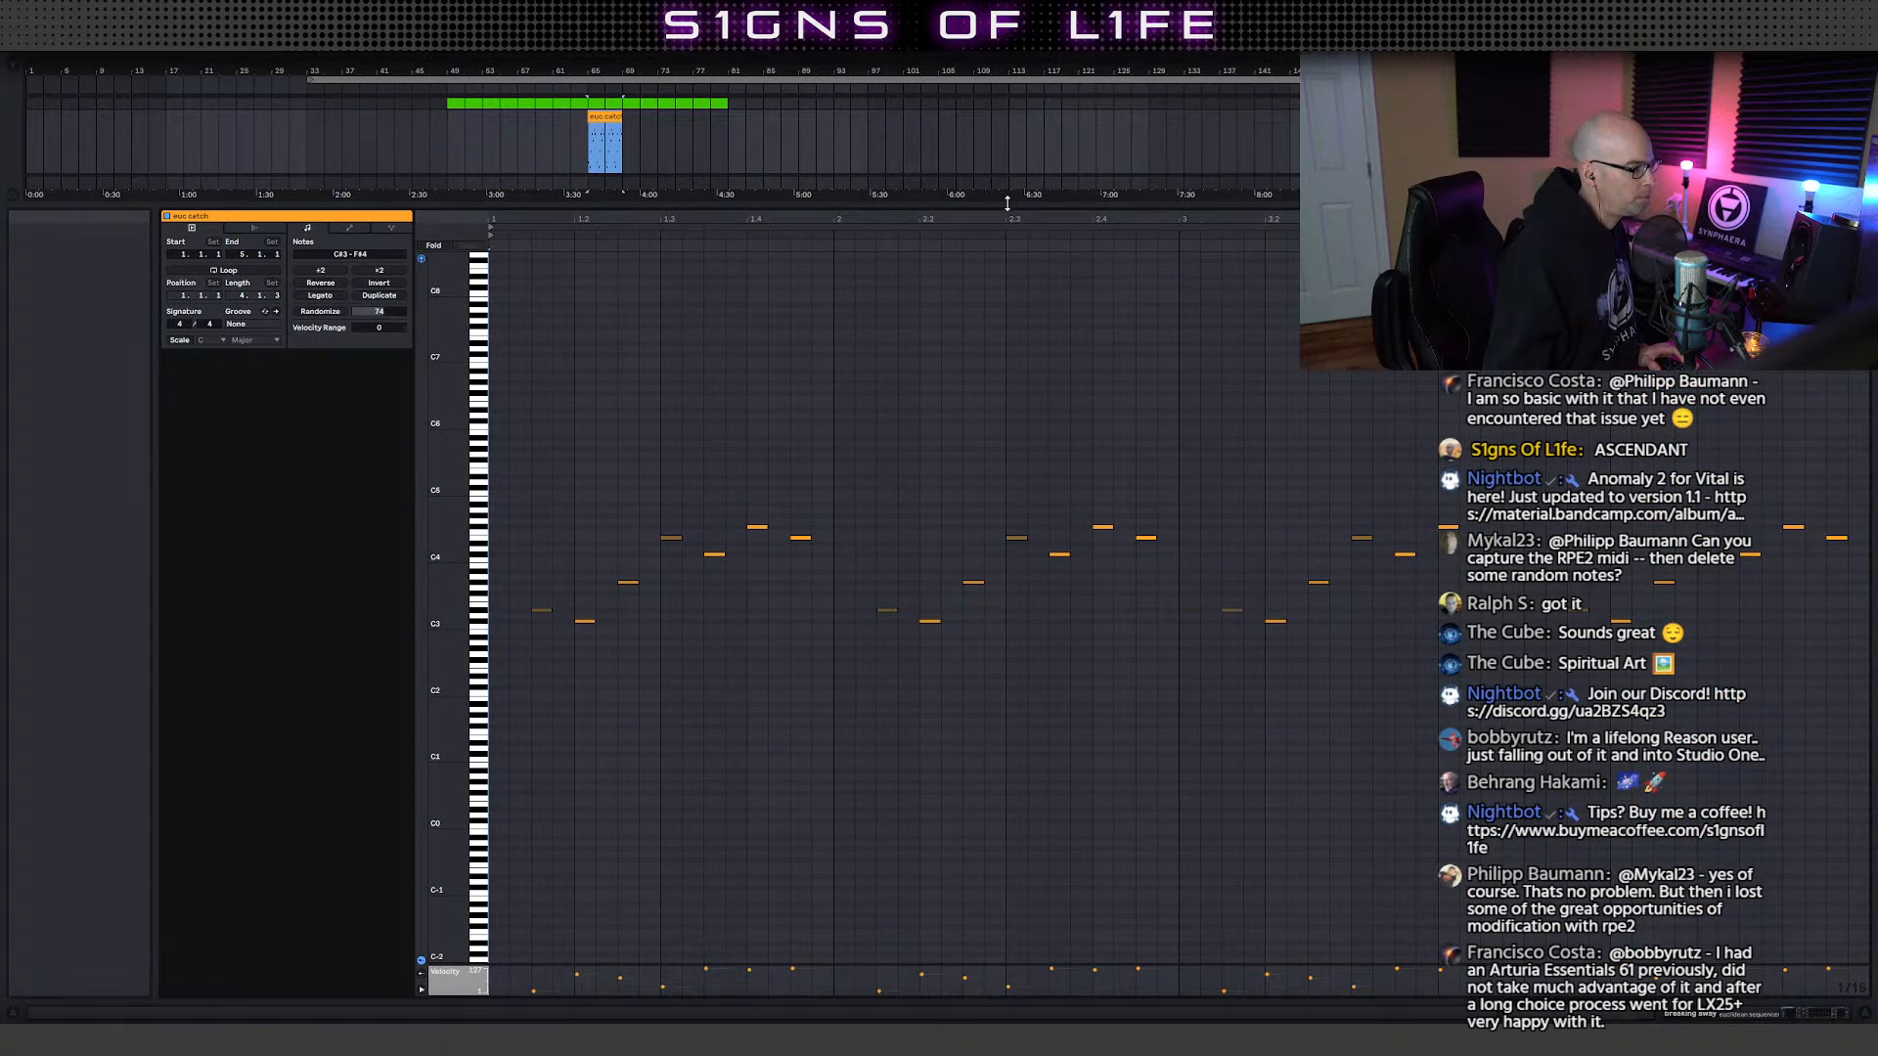
left_click_drag(1007, 202, 1008, 763)
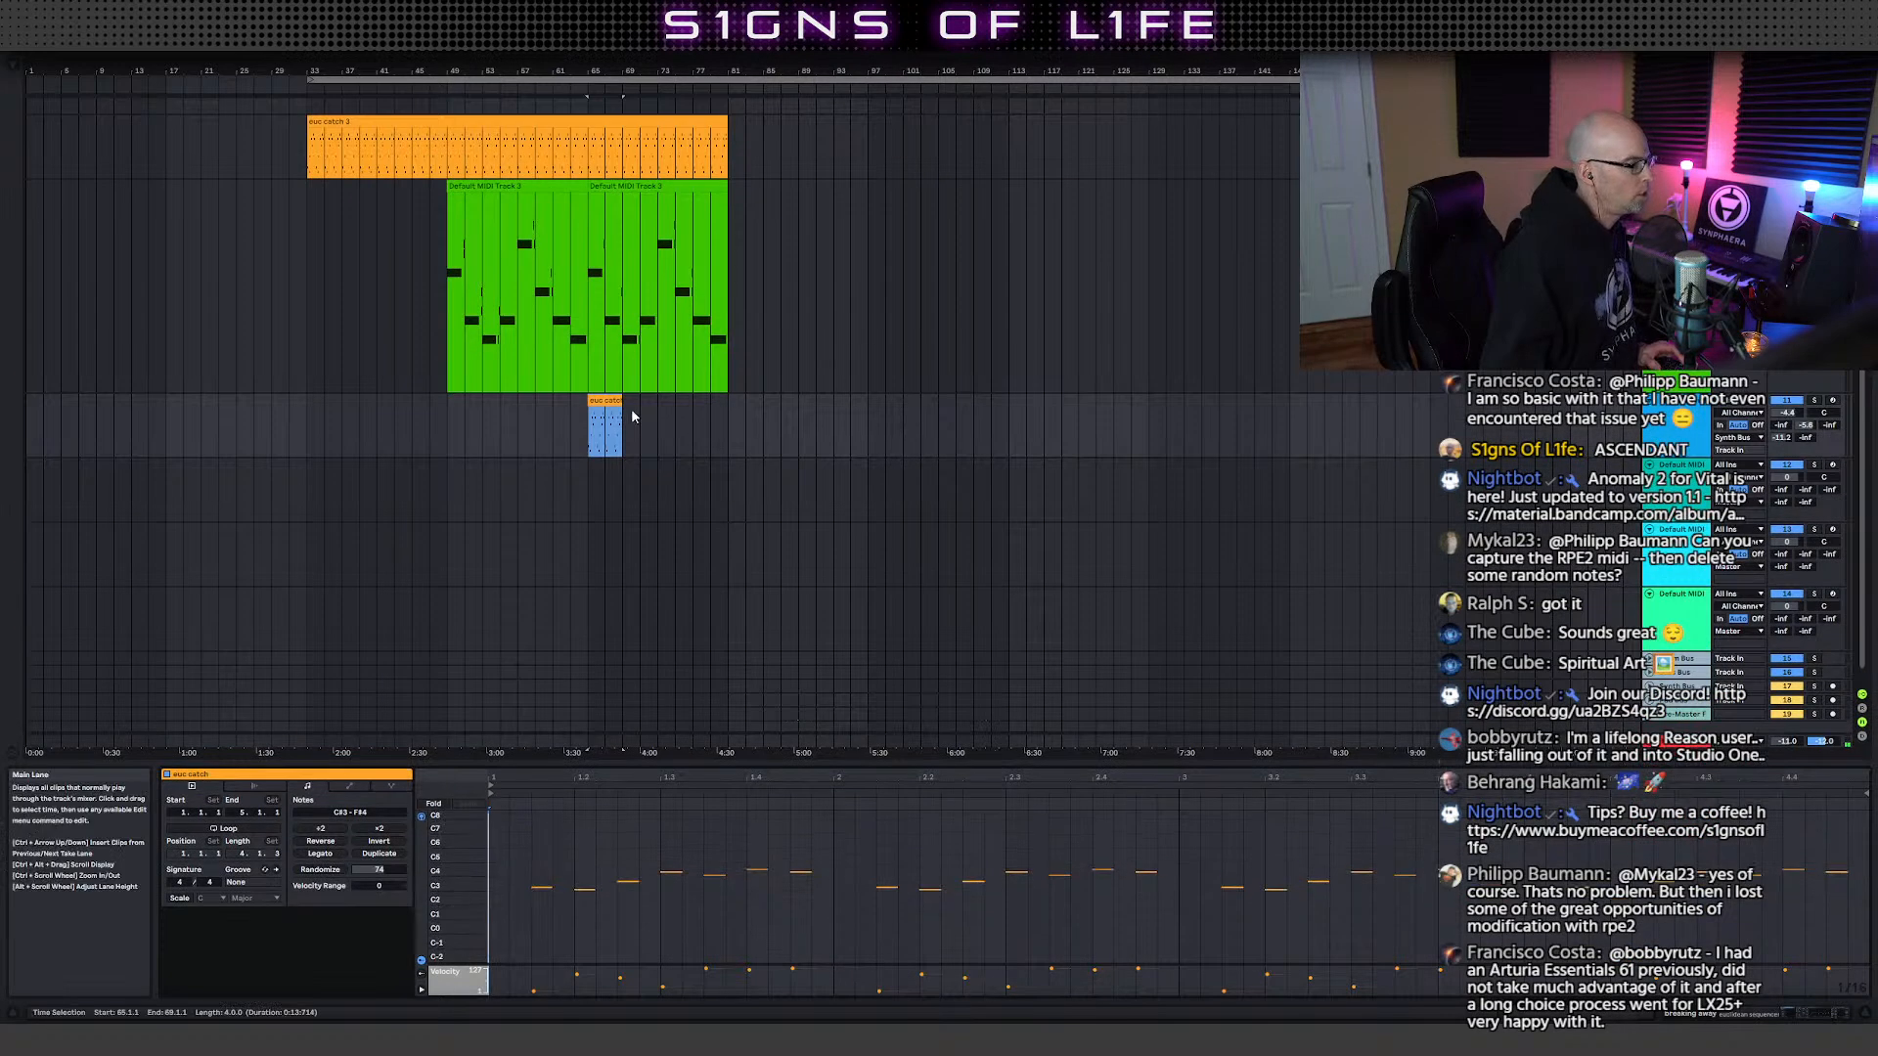
- Turn on looping for the "euc catch" clip with a four-bar loop length and extend the clip to bar 97
left_click(223, 828)
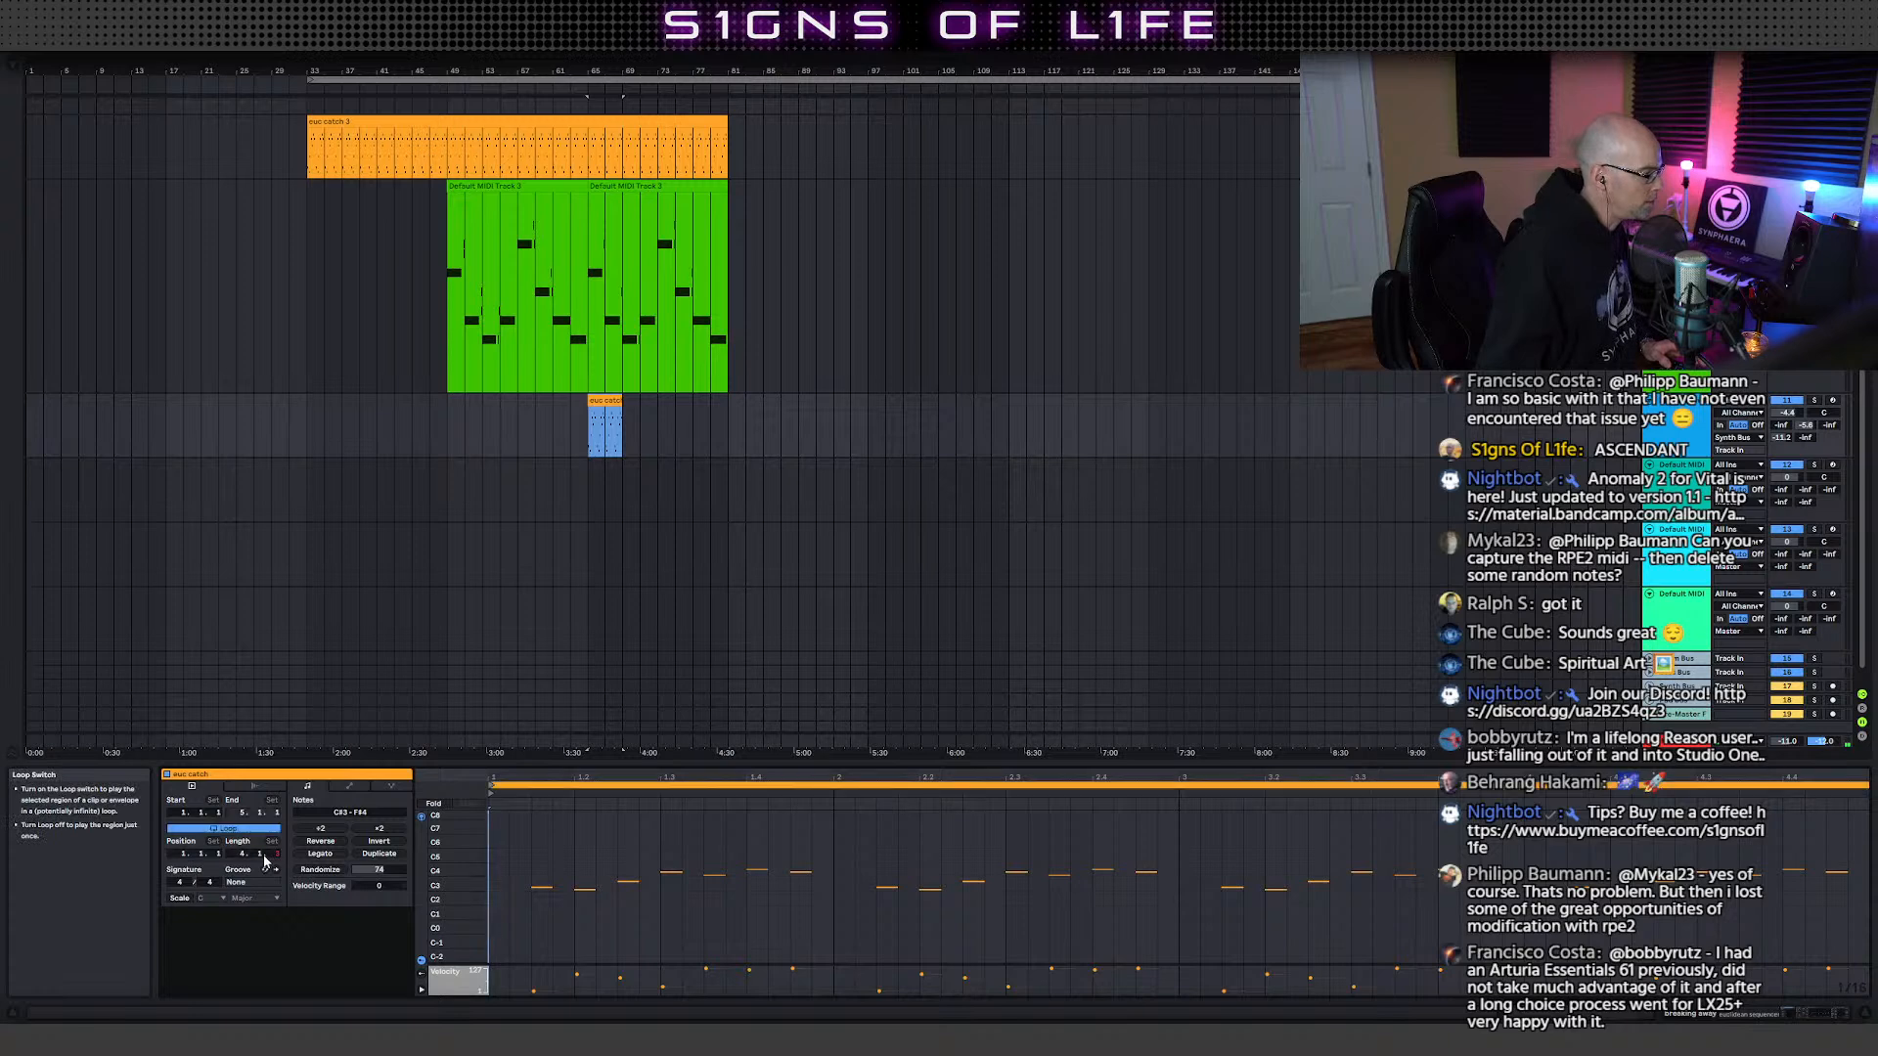
left_click_drag(261, 856, 261, 856)
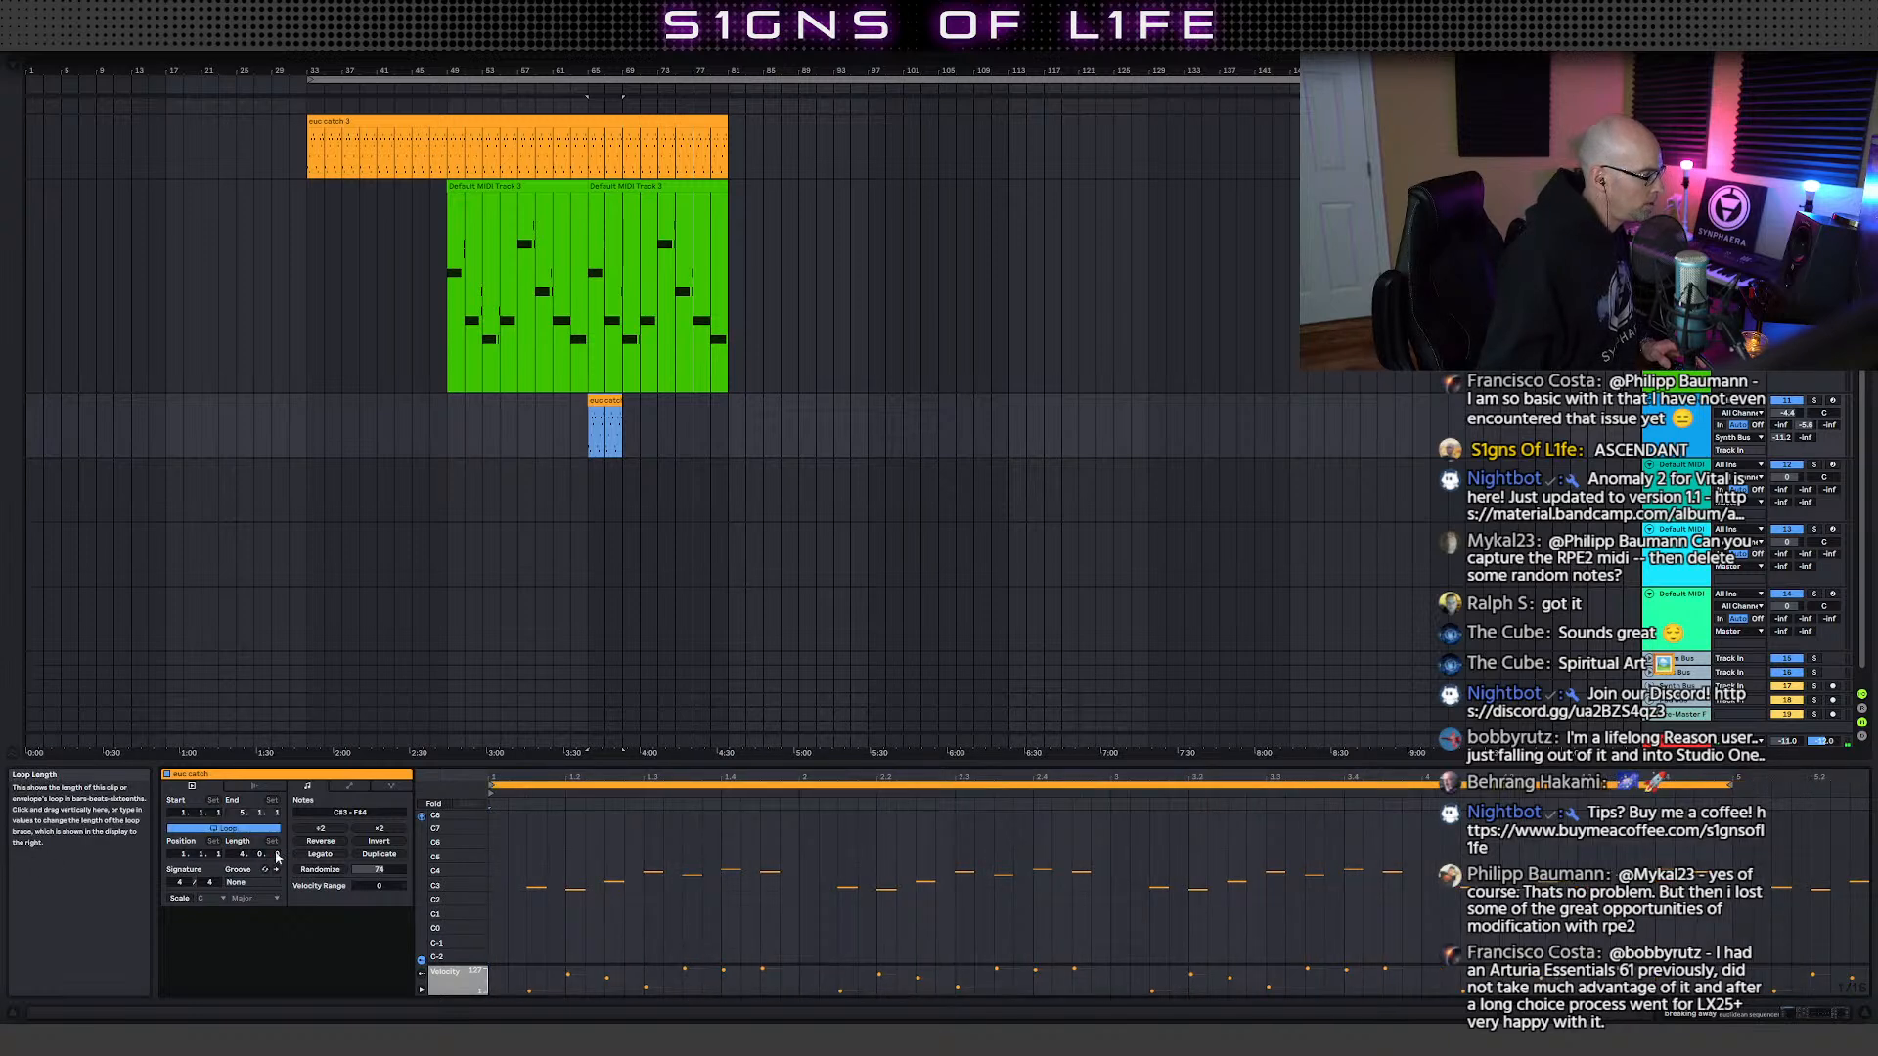
left_click_drag(622, 425, 860, 433)
- Play the arrangement from bar 97, at the end of the looped Hive clip
scroll(867, 440, "up", 3)
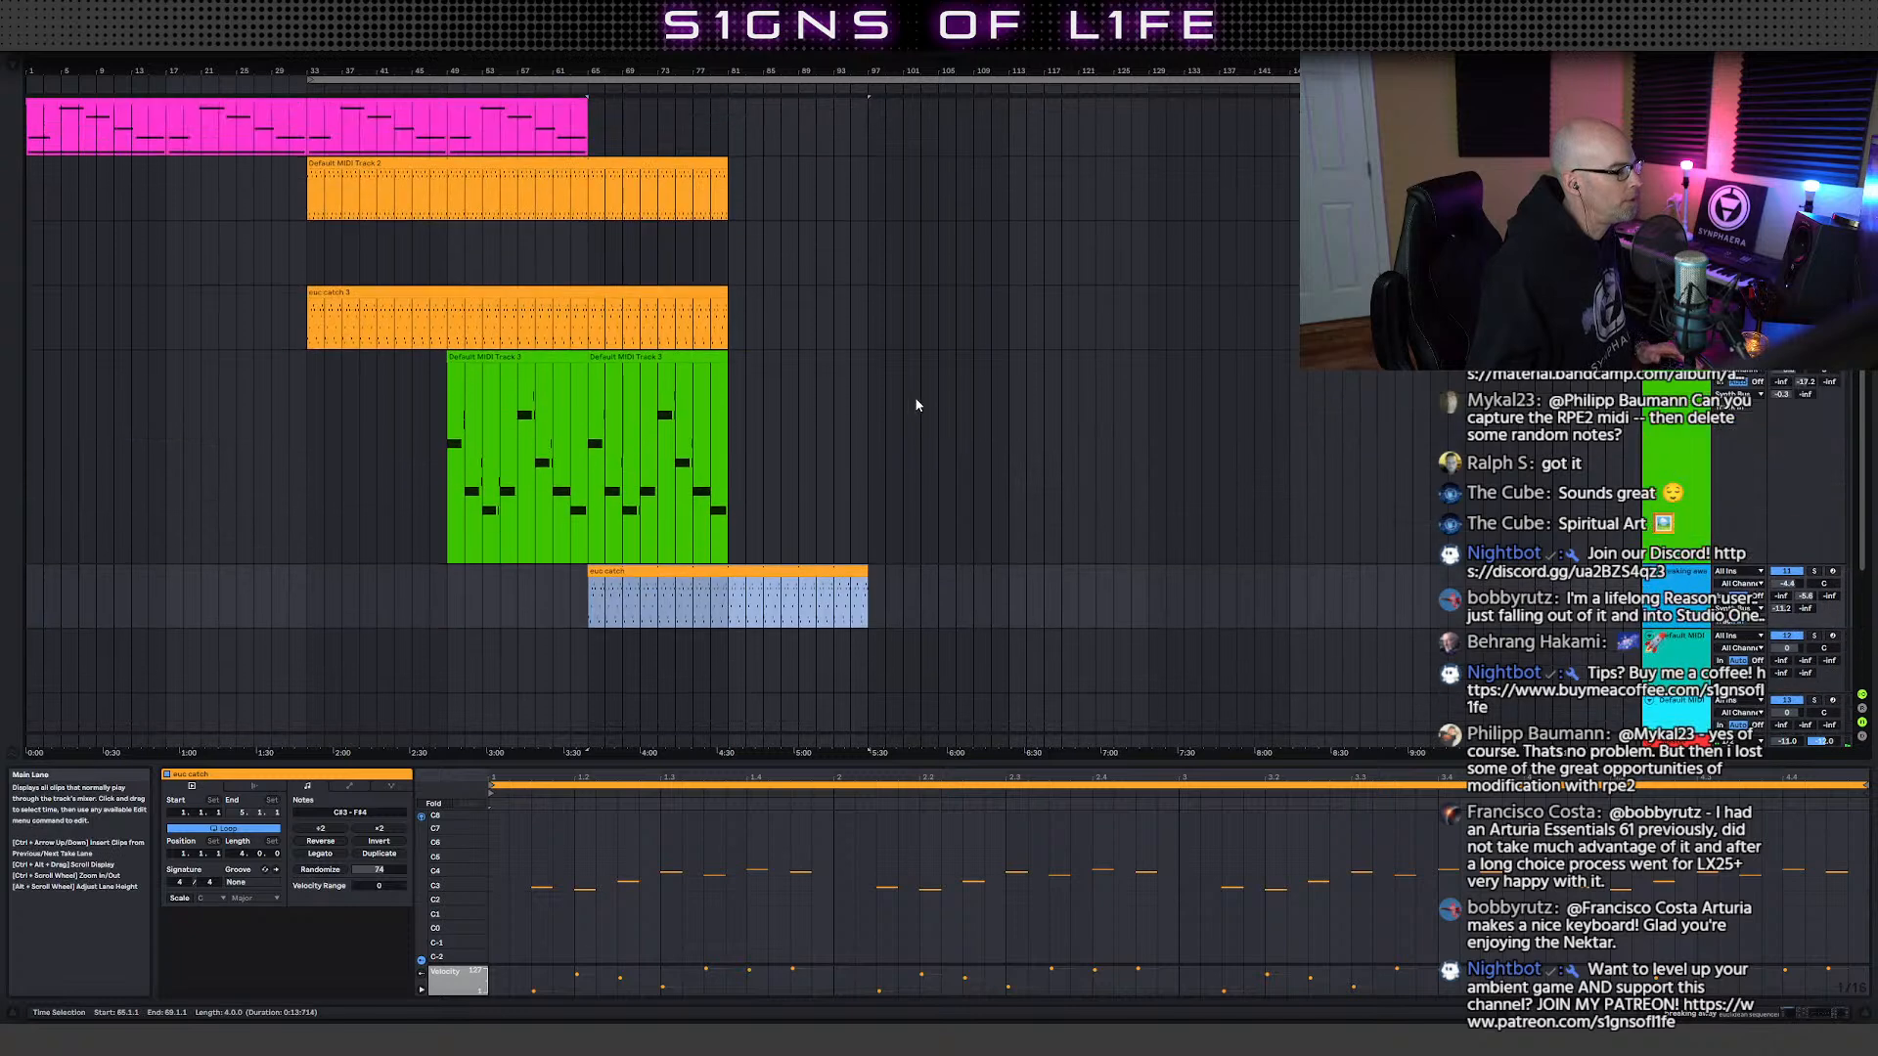
left_click(867, 349)
key("space")
key("space")
scroll(871, 354, "up", 3)
scroll(892, 338, "down", 3)
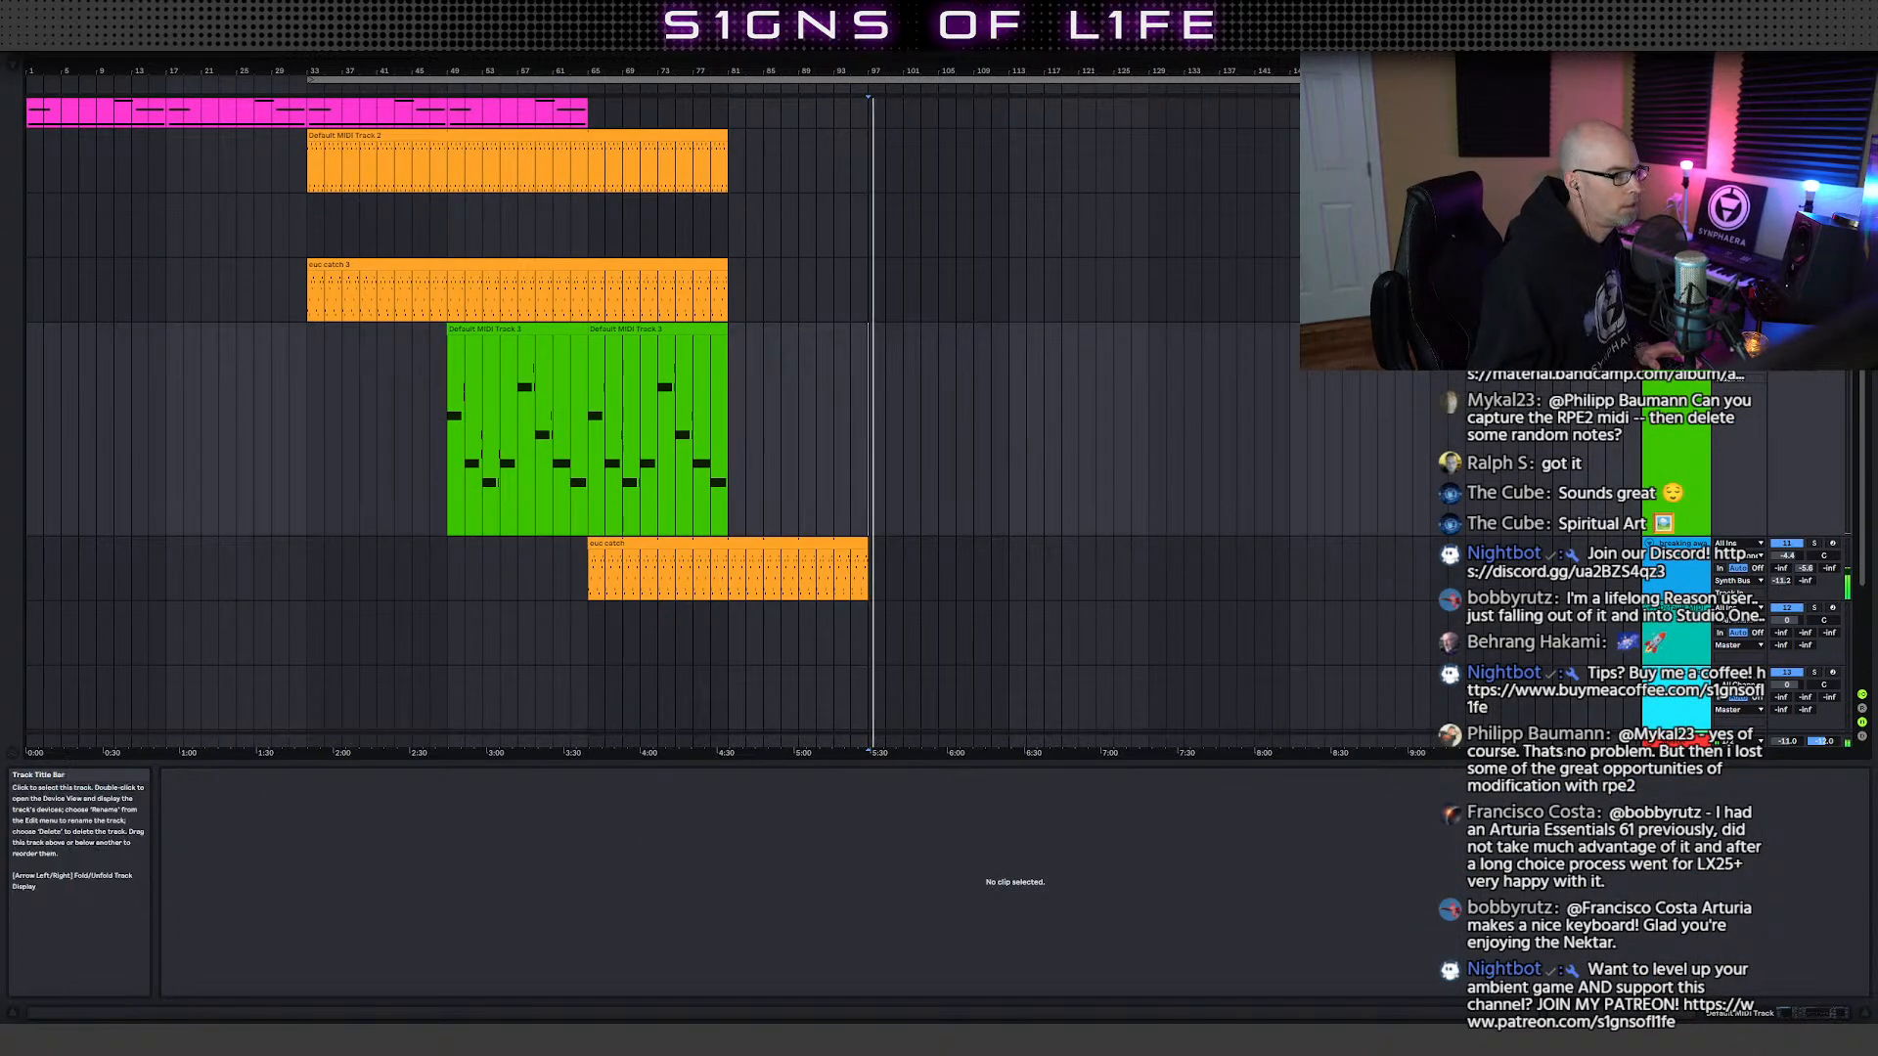
- Show the Hive track's devices and switch off its Euclidean sequencer
left_click(1691, 571)
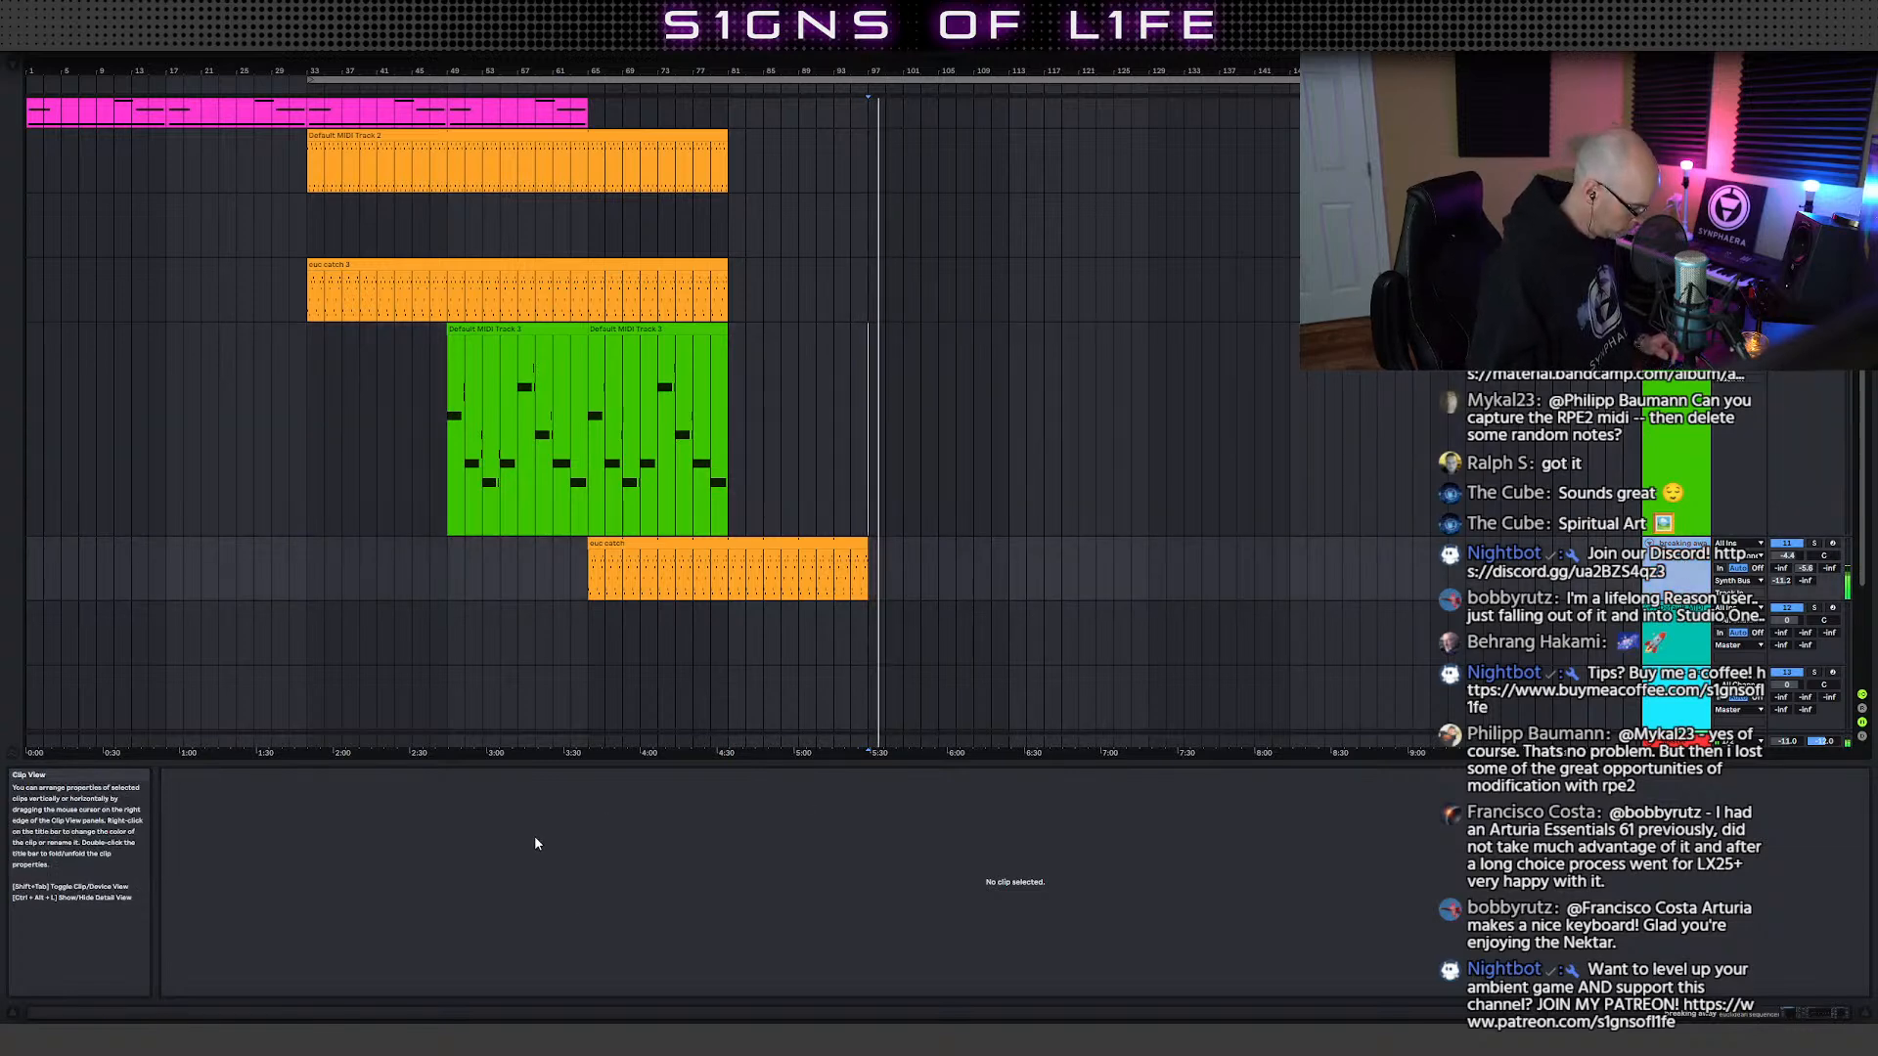
key("shift+Tab")
scroll(932, 584, "up", 3)
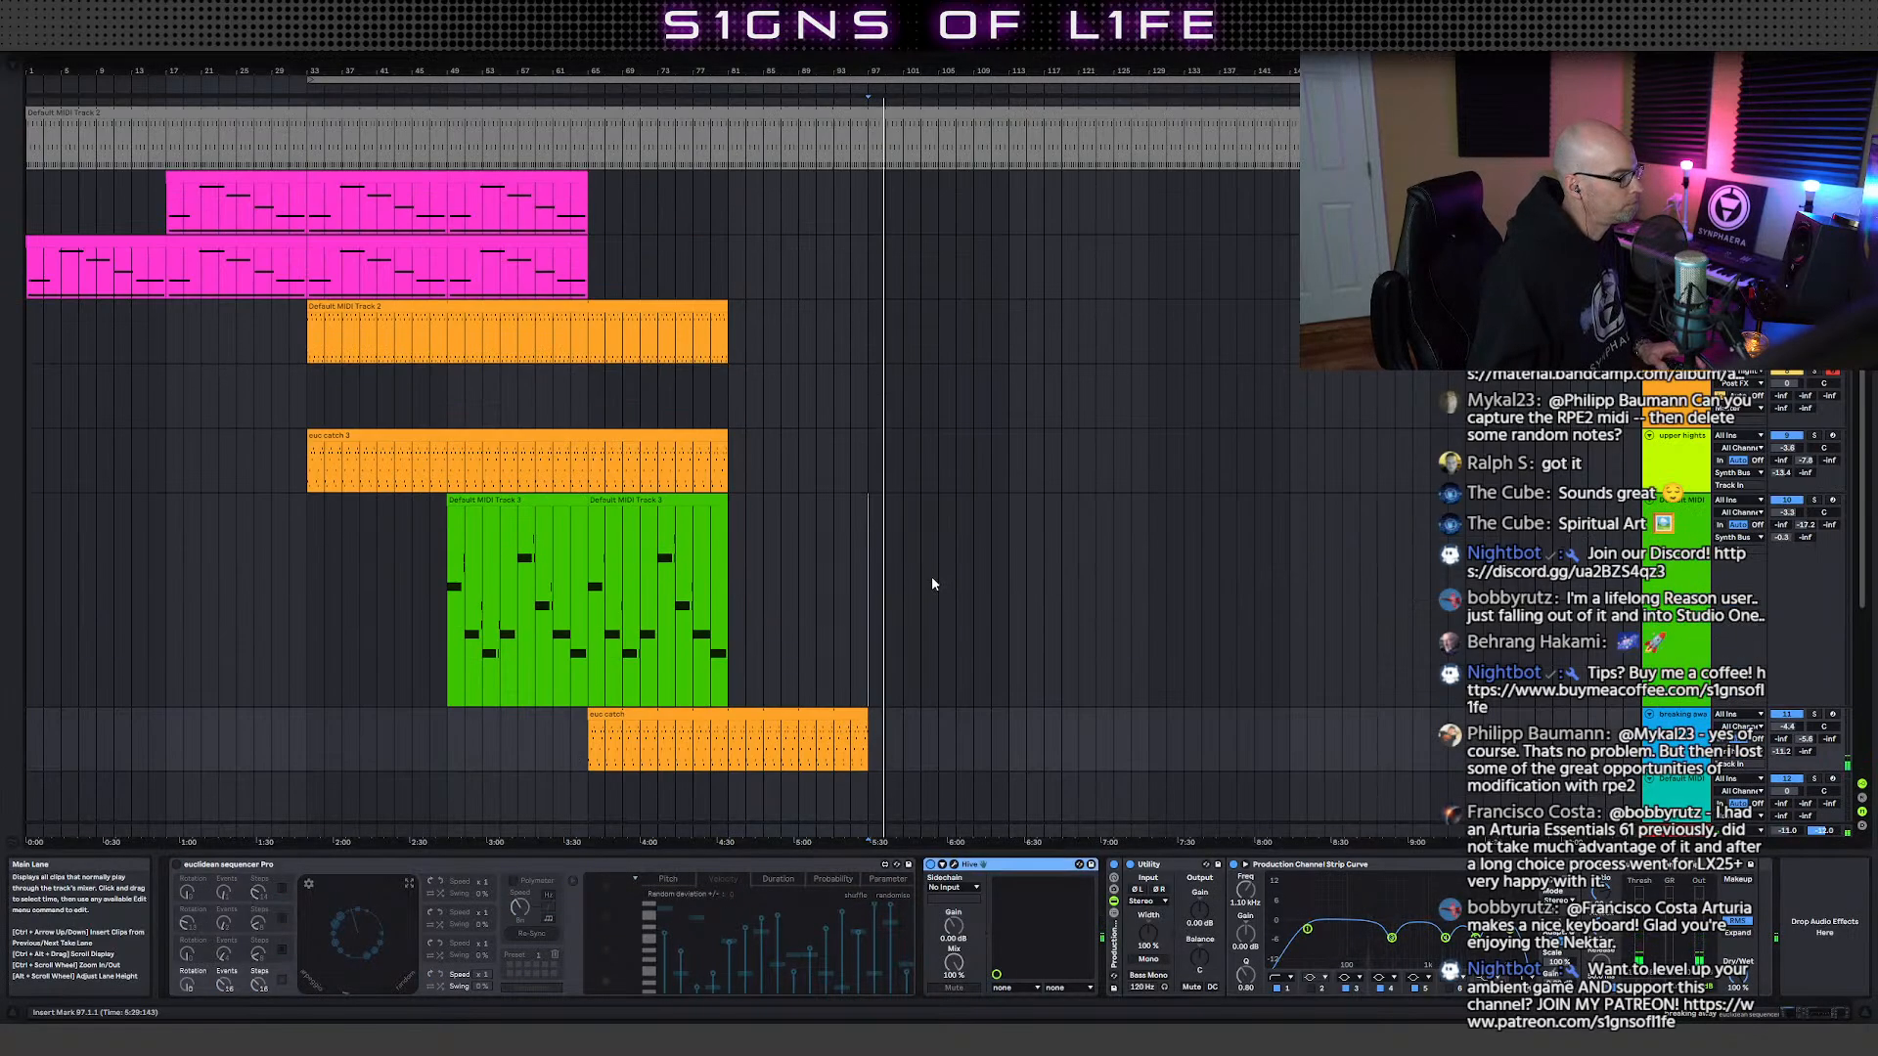
scroll(973, 520, "up", 1)
- Copy the Hive clip to bar 161, the lower "euc catch 2" clip to bar 113, and a 16-bar clip on the lower pink track to bar 97
scroll(1095, 515, "down", 5)
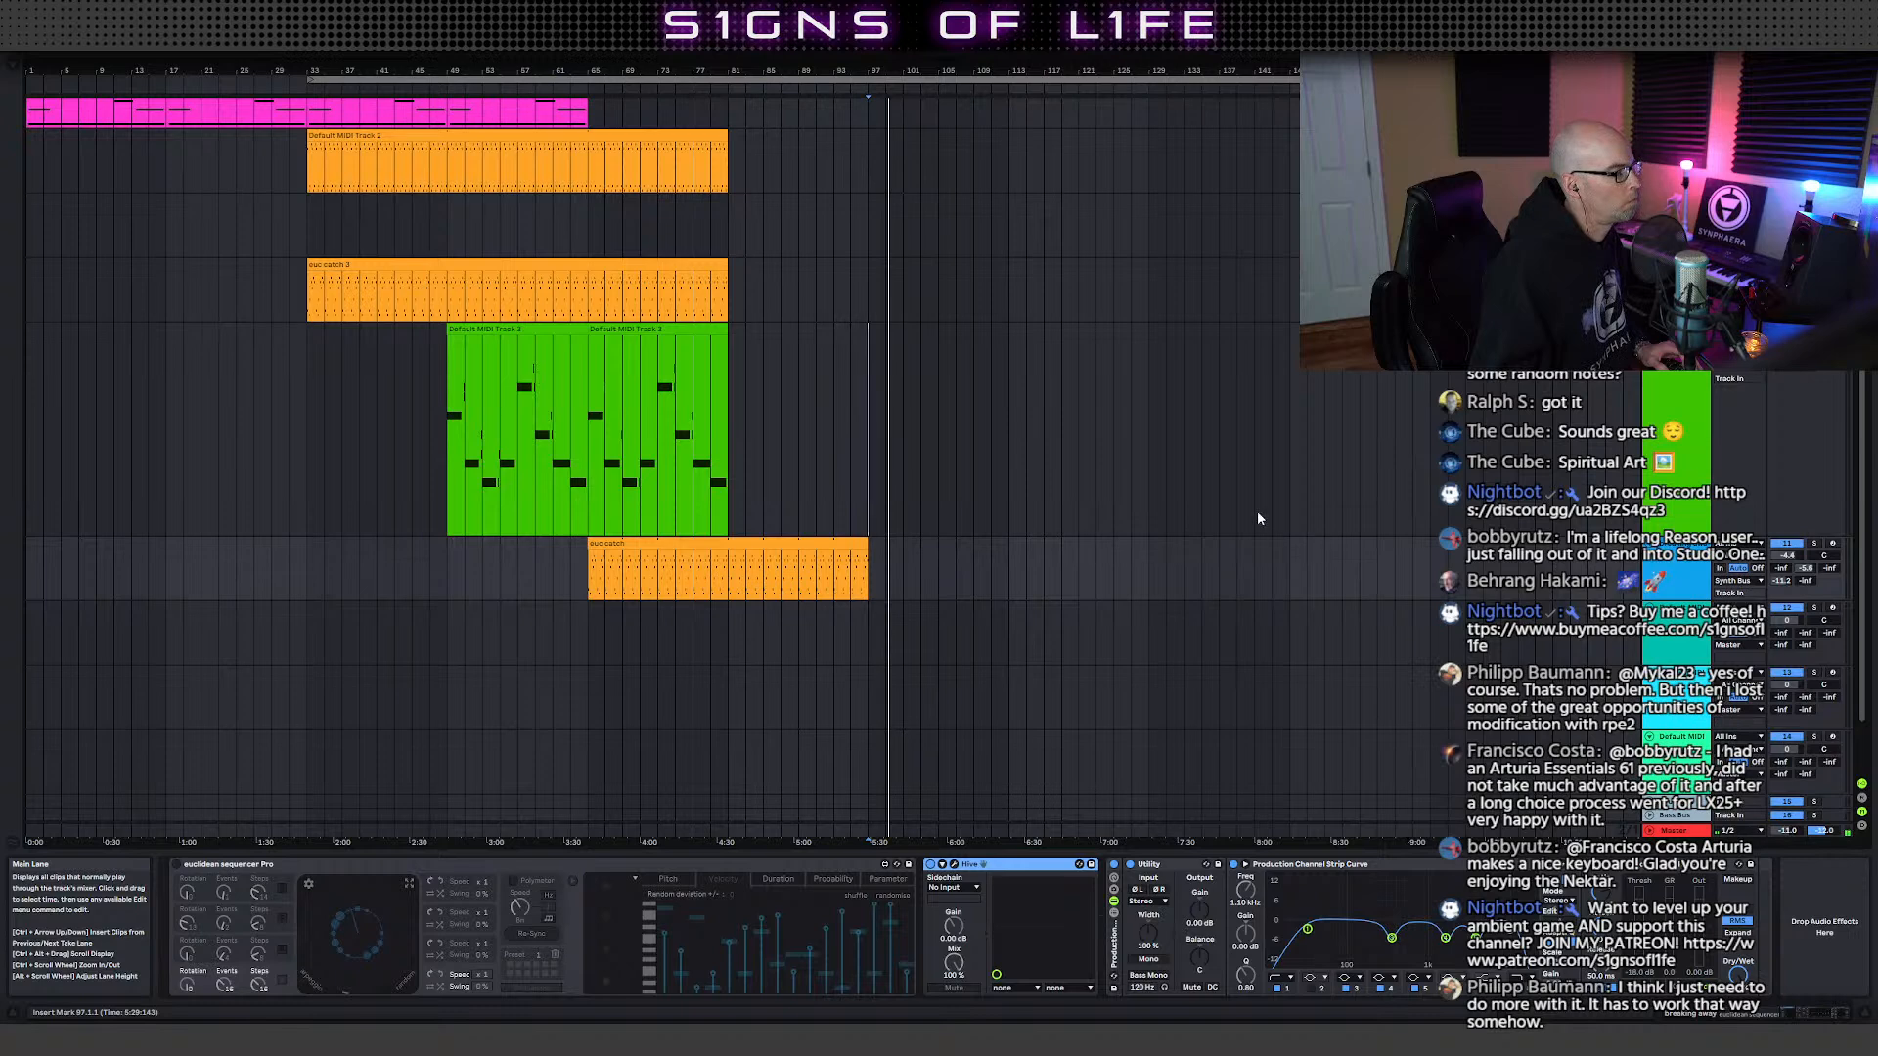
scroll(1174, 450, "up", 3)
scroll(969, 294, "down", 2)
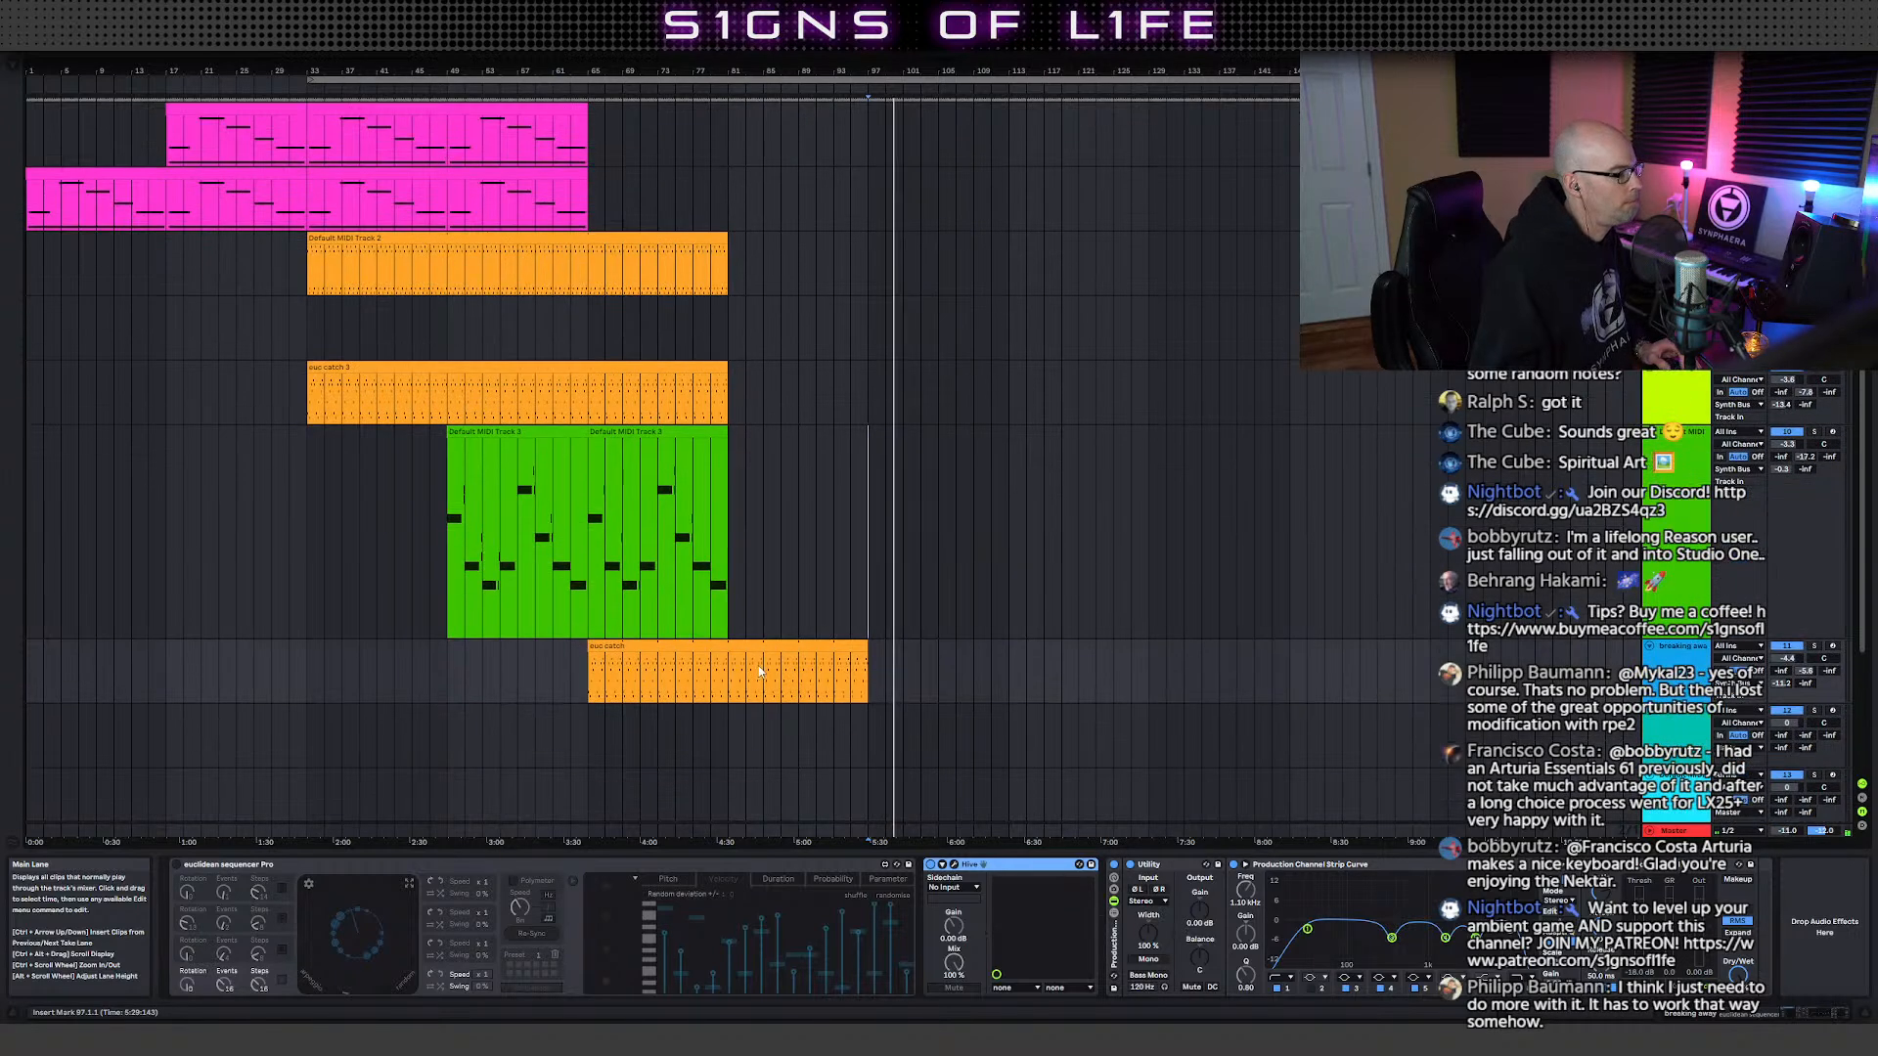
left_click_drag(768, 660, 1595, 649)
left_click_drag(664, 368, 1289, 389)
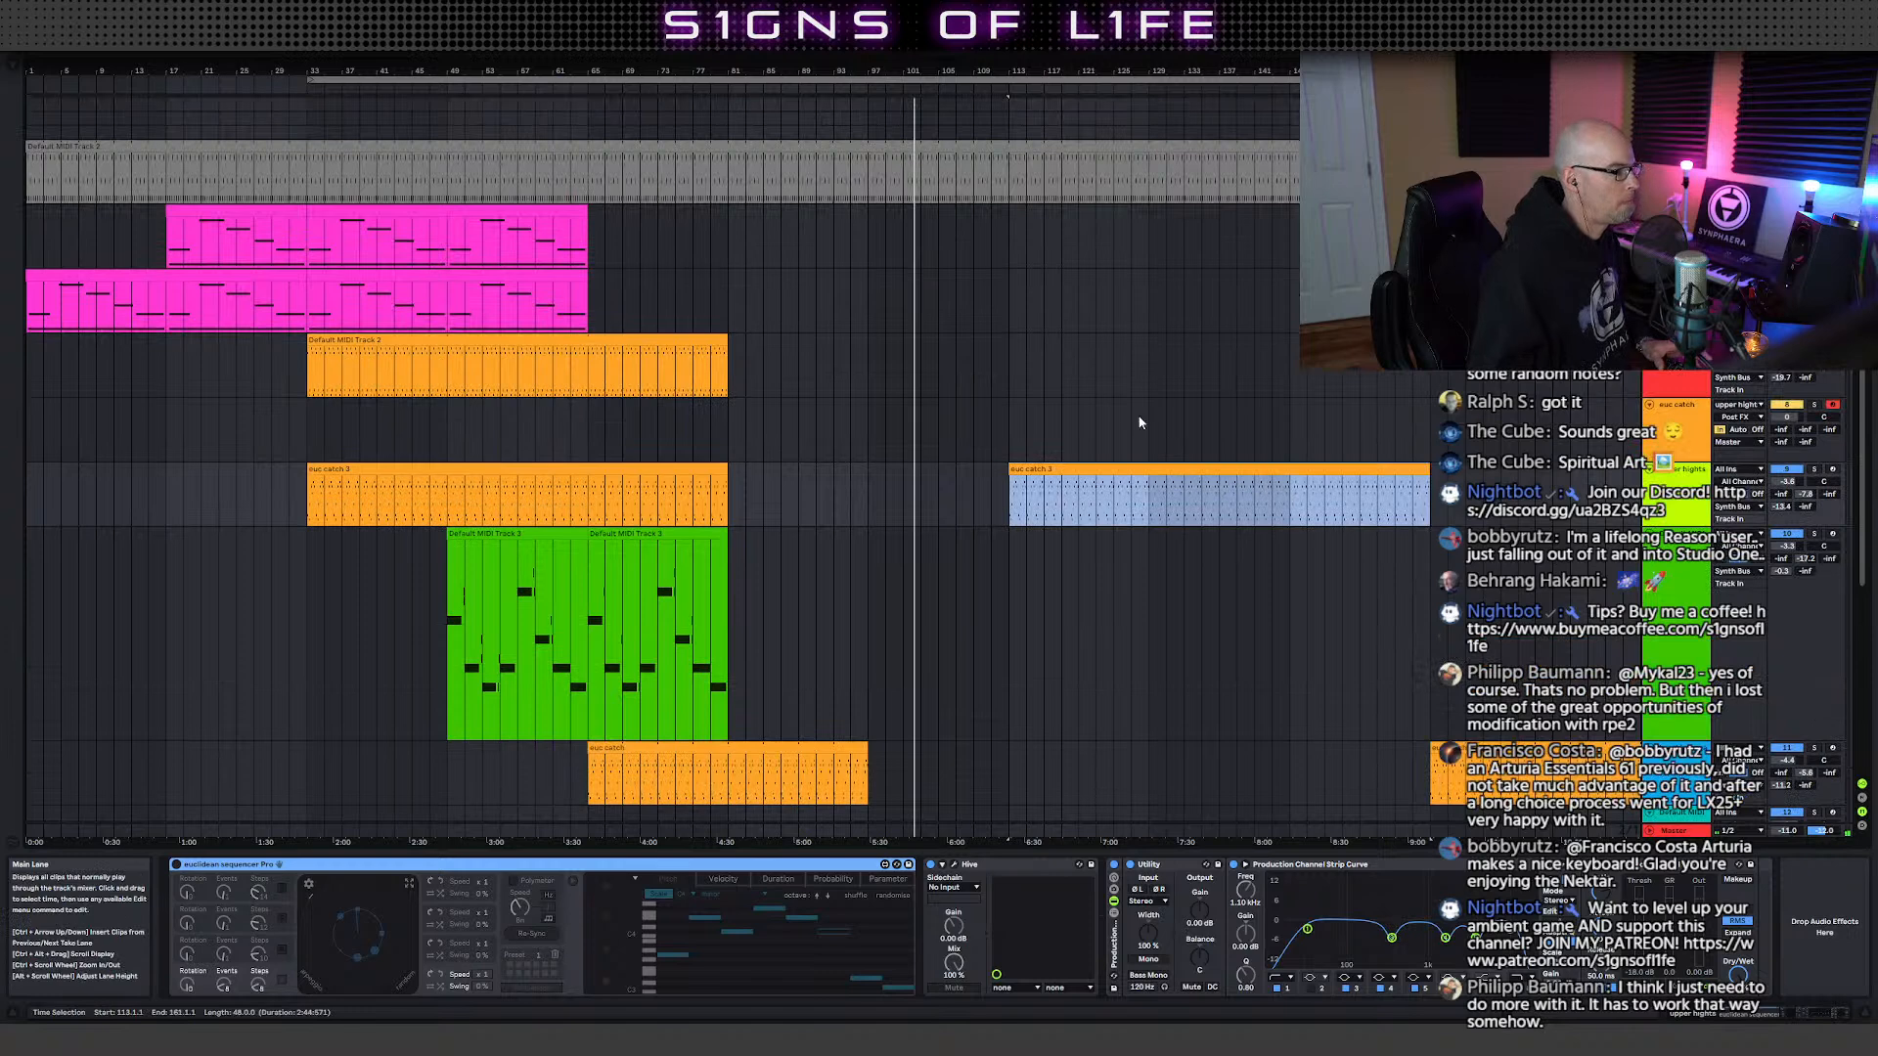
left_click_drag(524, 269, 937, 309)
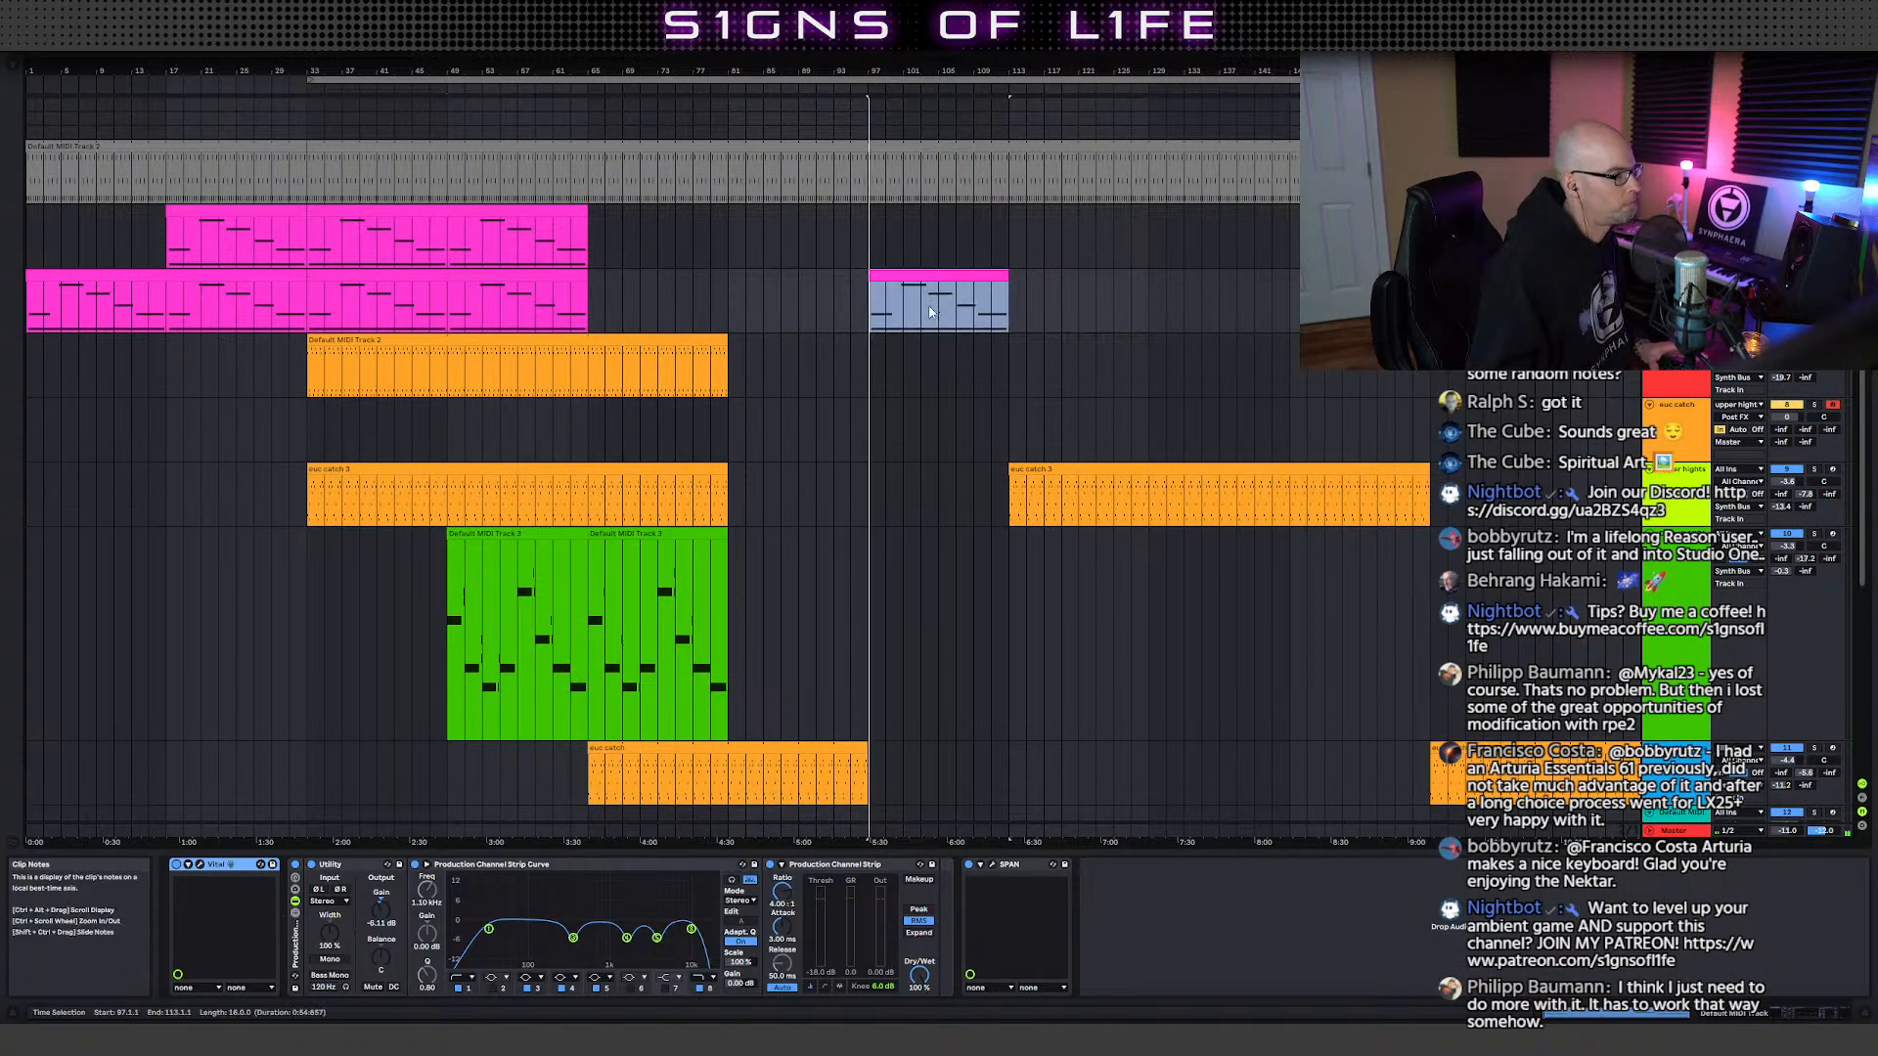
- Load Hive from the Synths collection onto the empty MIDI track below the lowest "euc catch" clip
scroll(1090, 335, "down", 2)
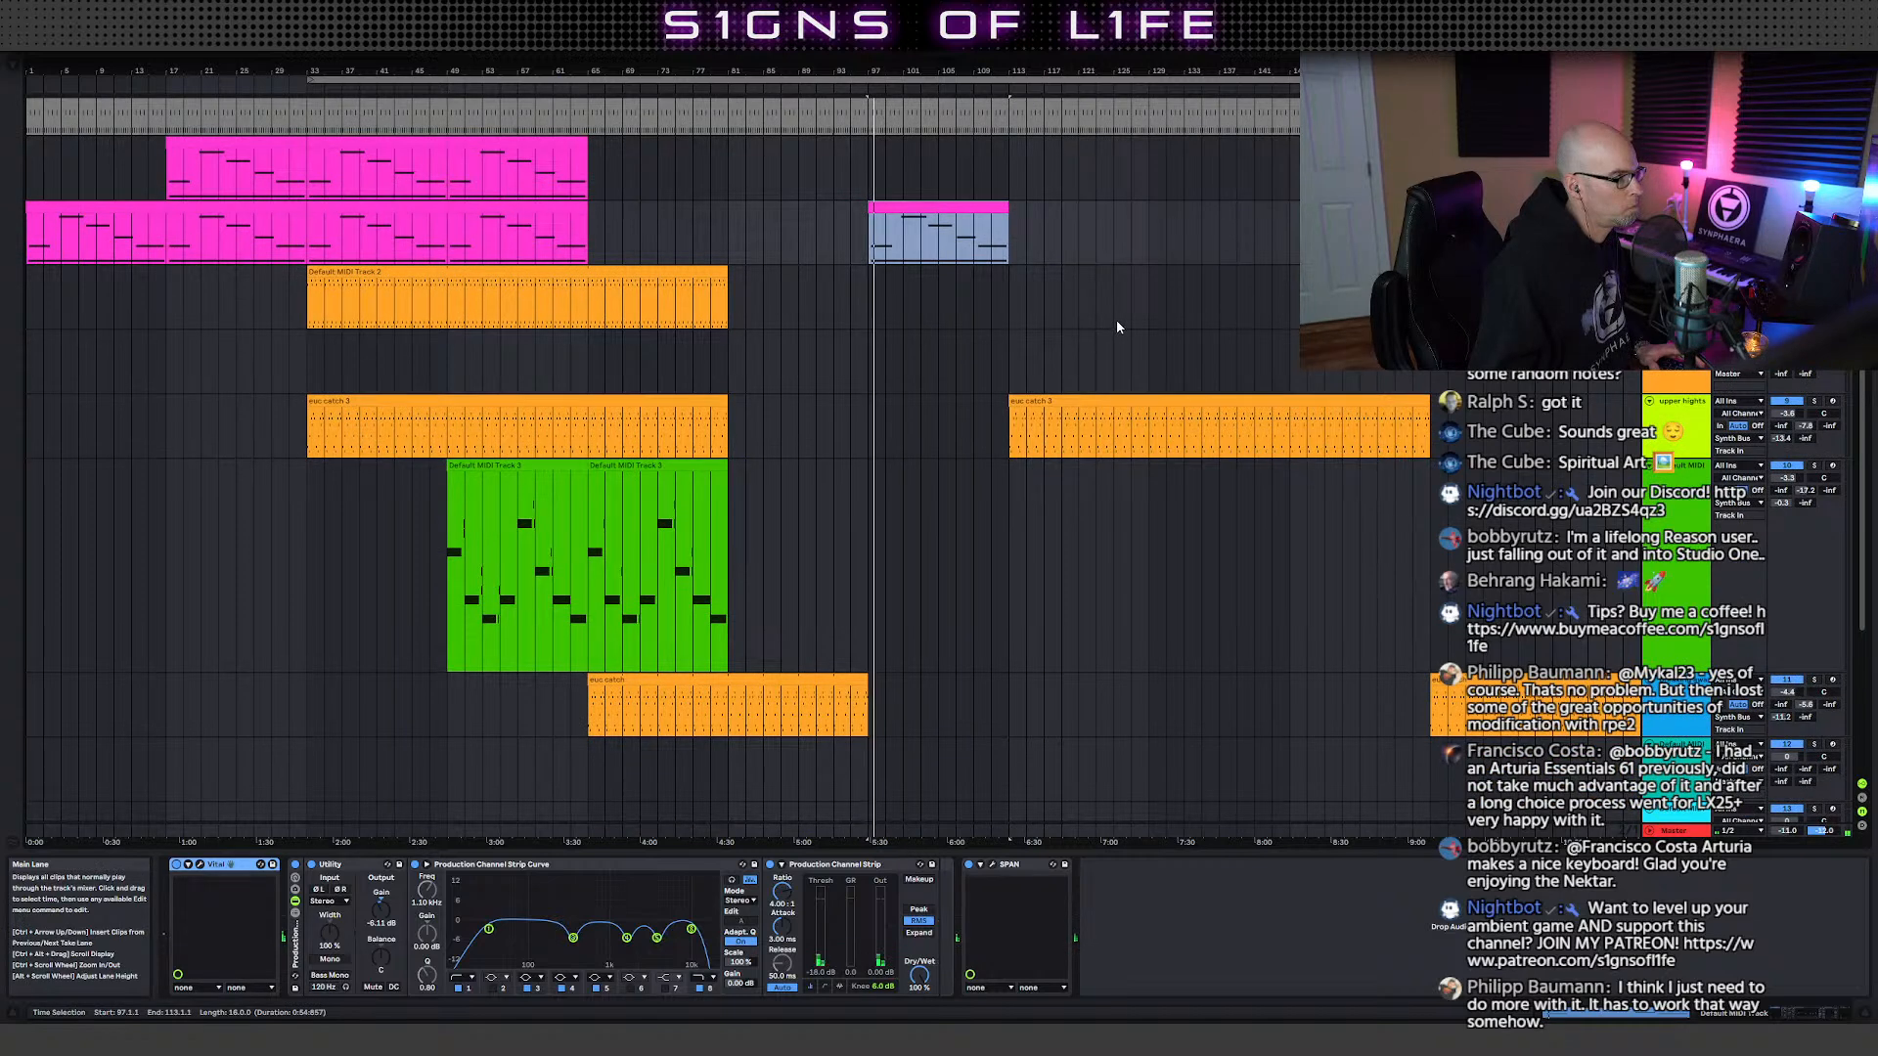
scroll(1118, 327, "up", 1)
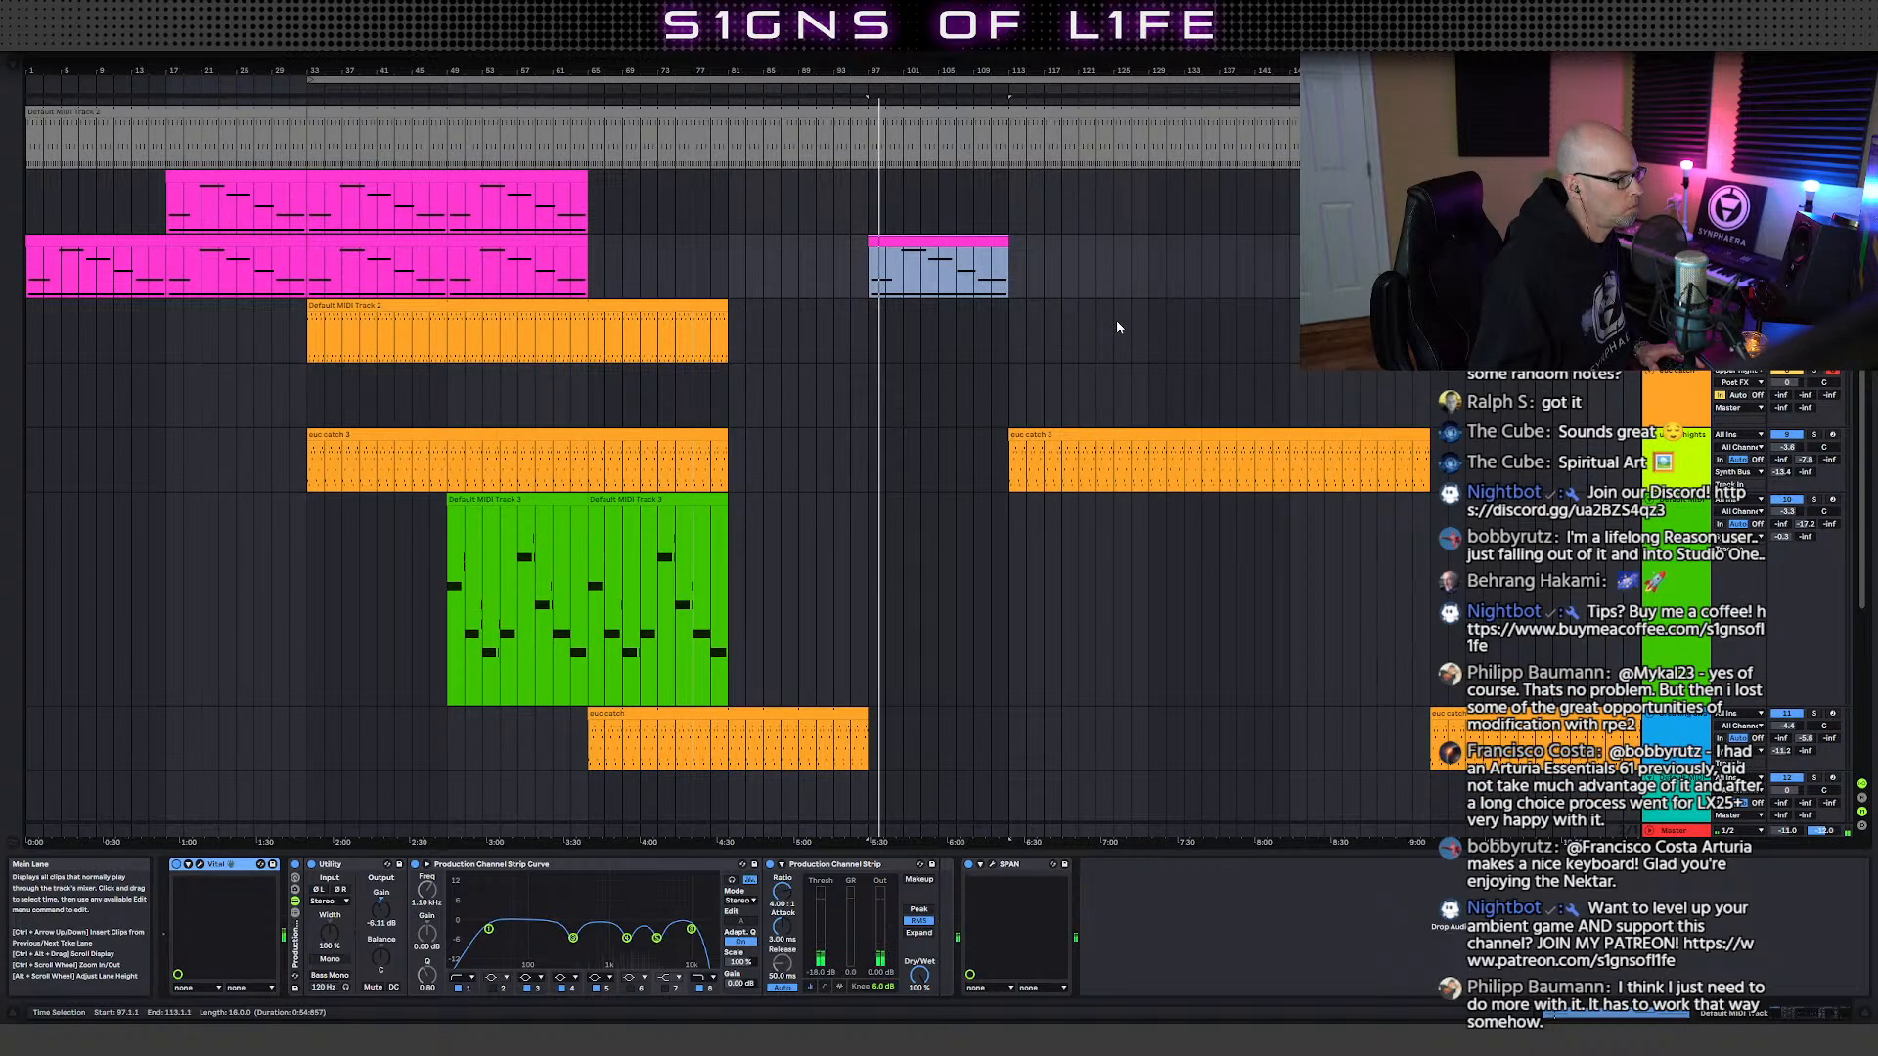
scroll(1117, 327, "up", 1)
scroll(1117, 327, "down", 7)
left_click(944, 587)
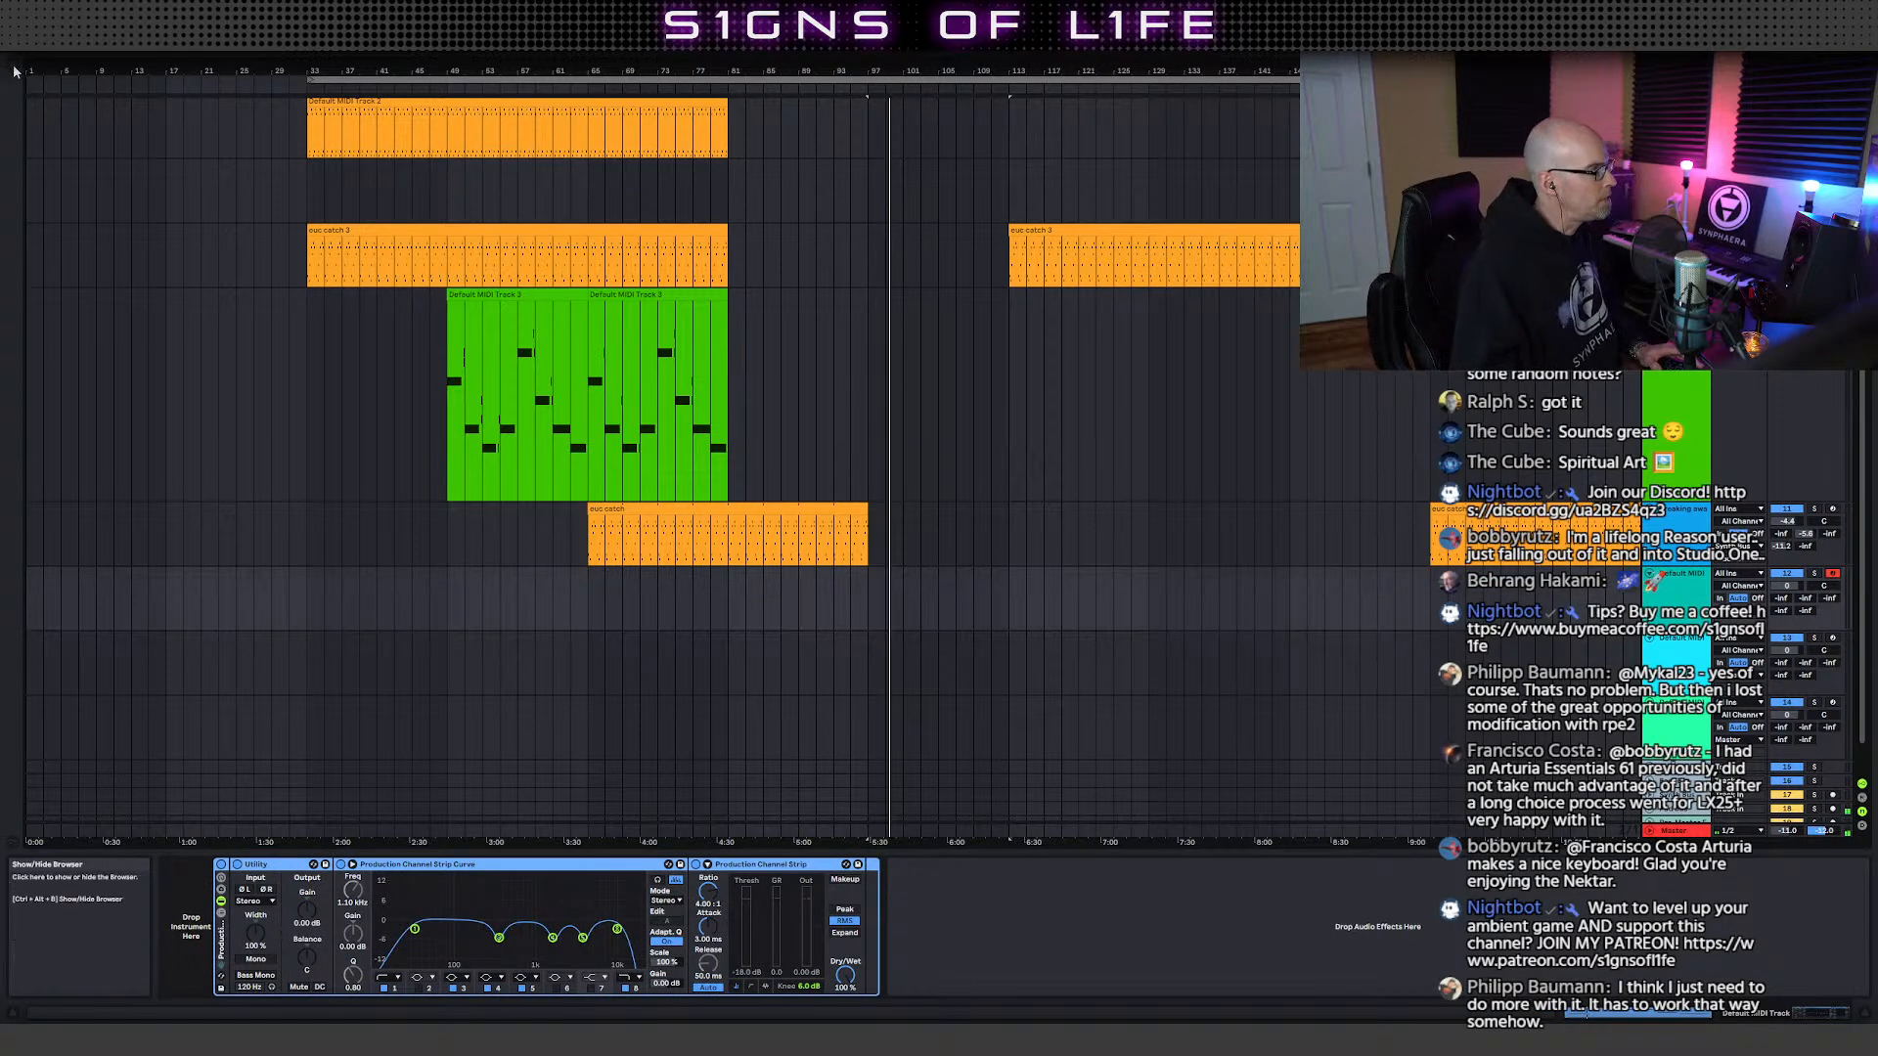
key("ctrl+alt+b")
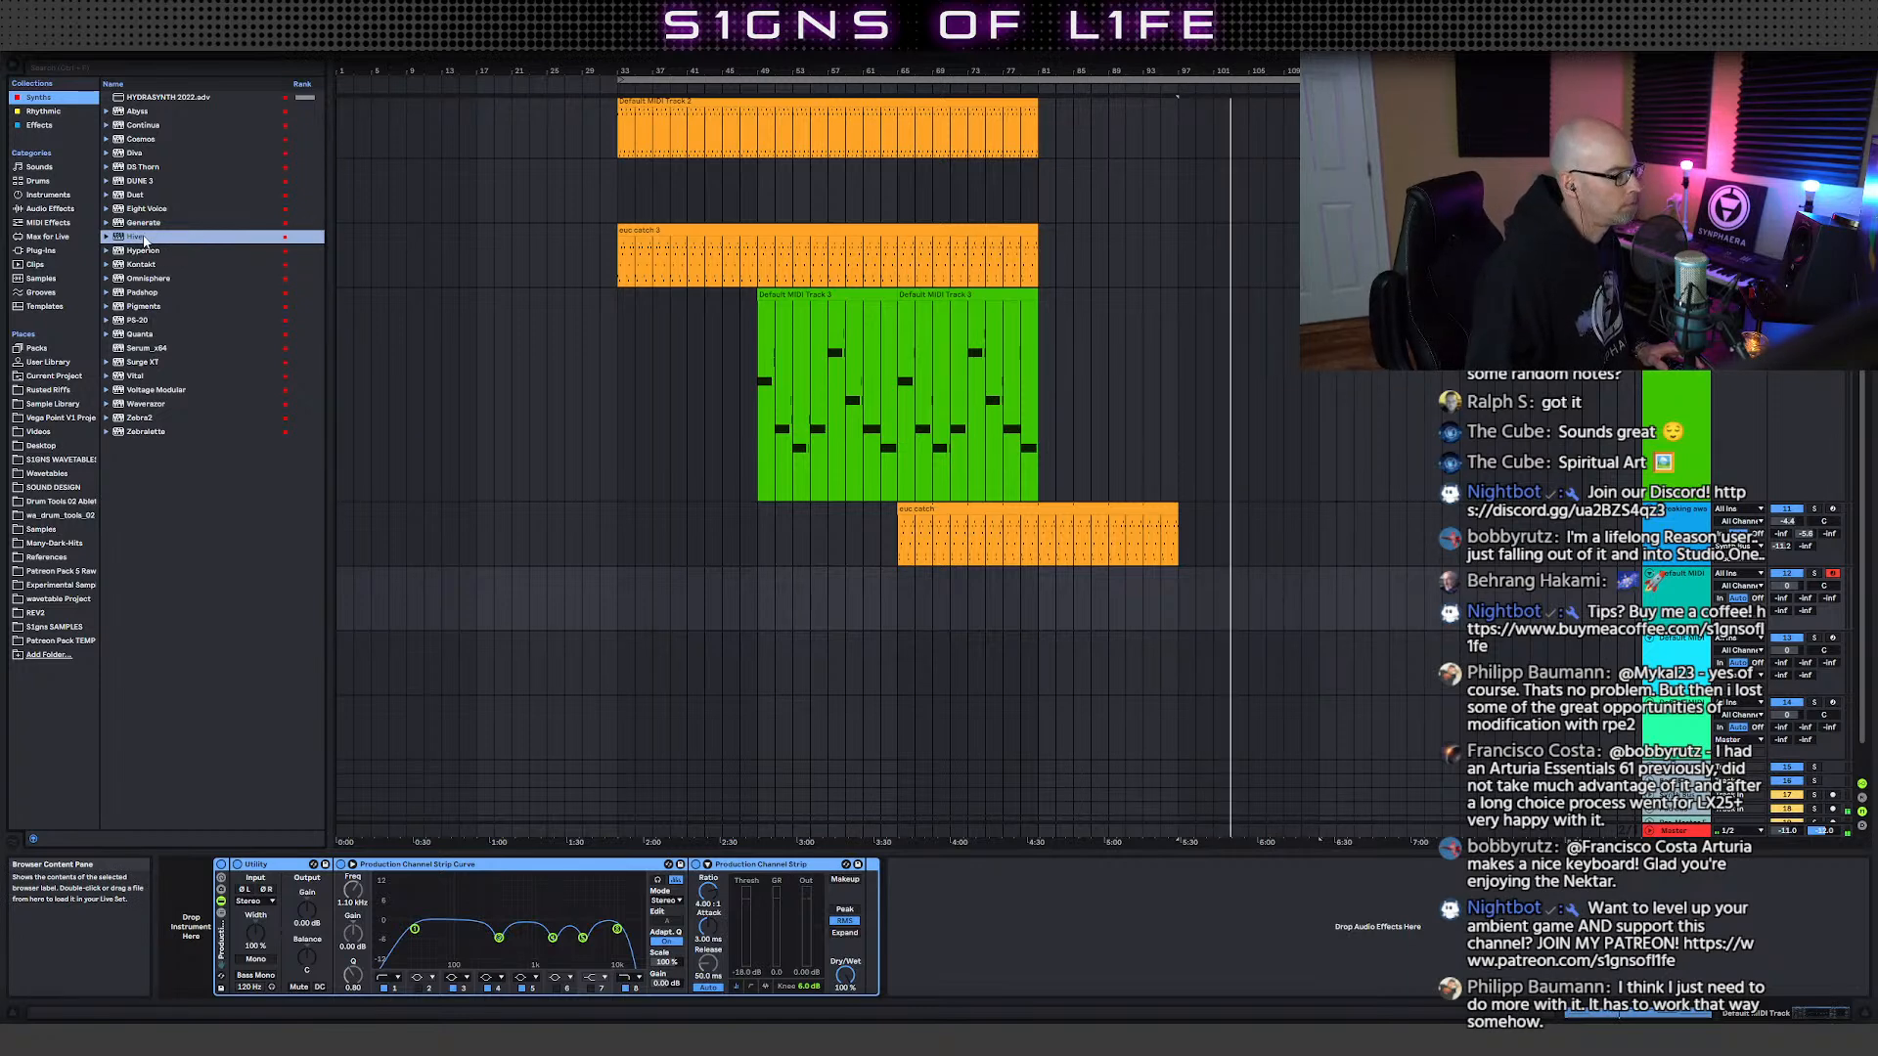
left_click(1286, 602)
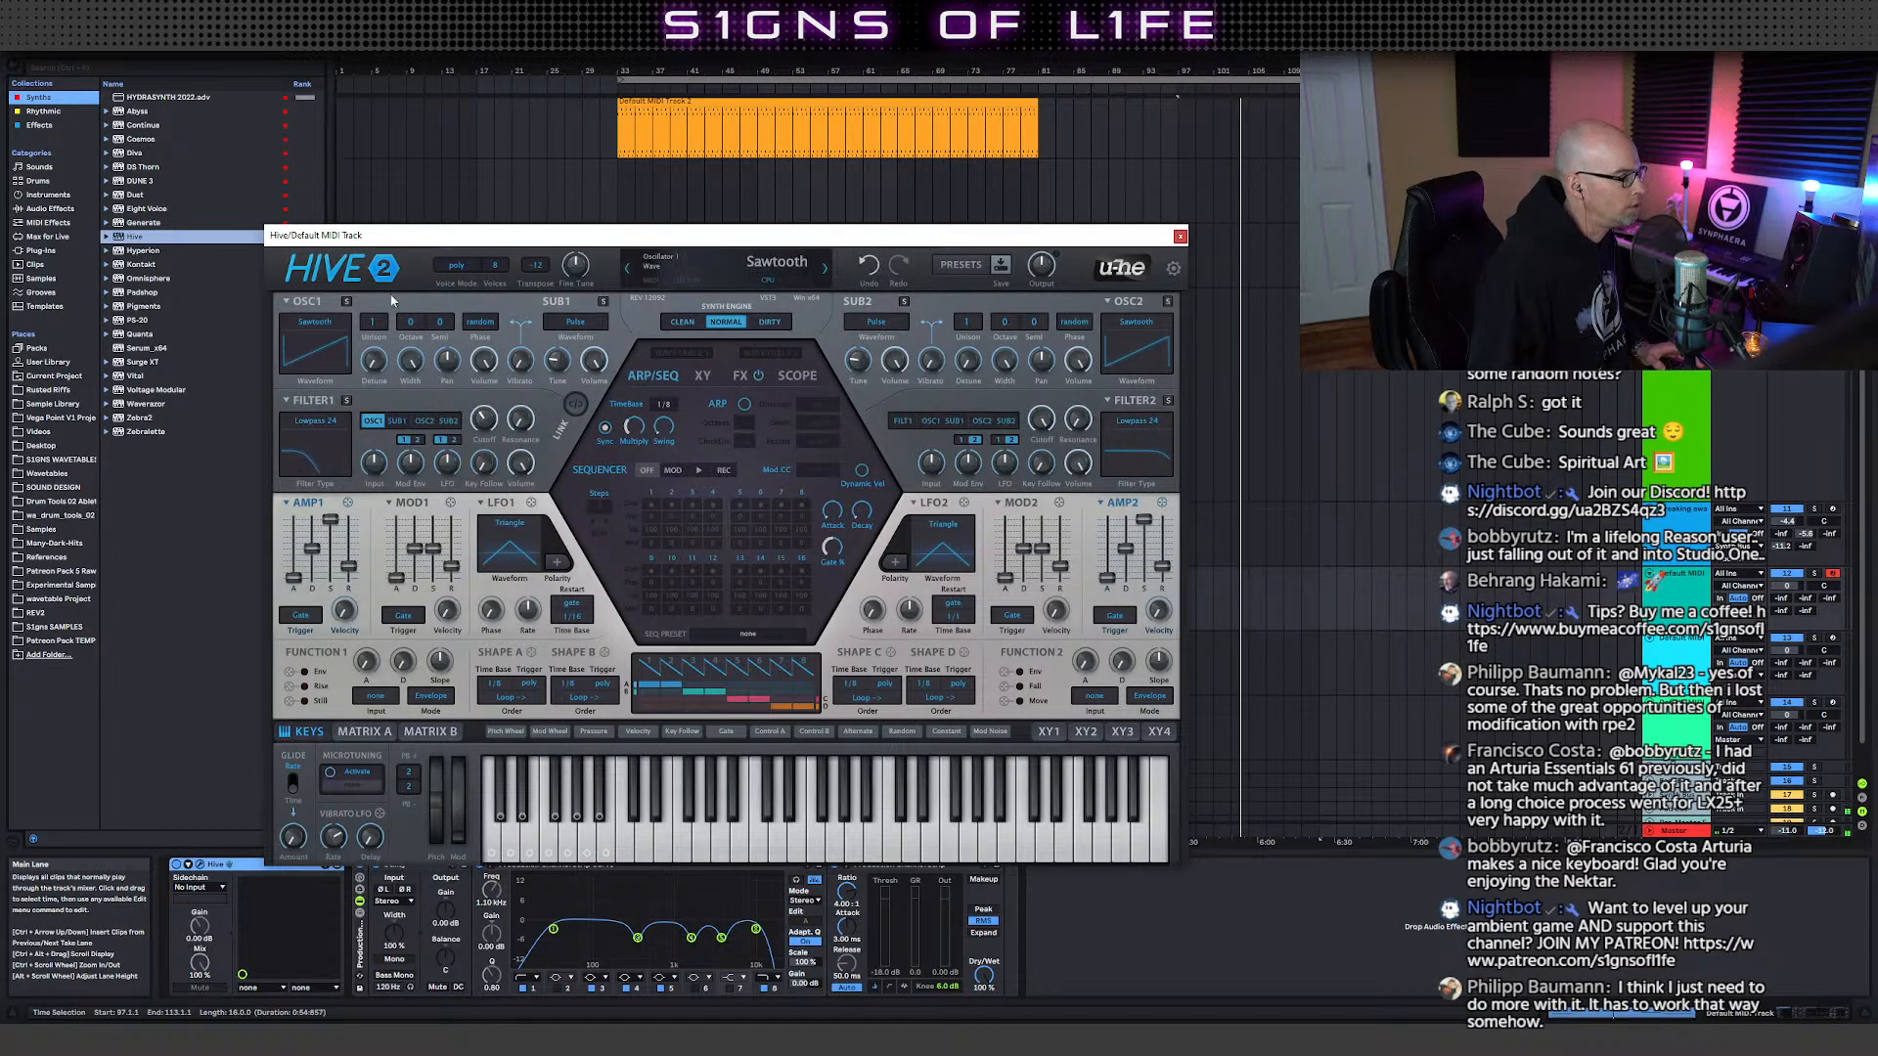
- Route Sub 1 into Hive's Filter 1, set the Sub 1 waveform to Sine and the voice mode to mono
left_click(397, 420)
left_click(574, 326)
left_click(596, 351)
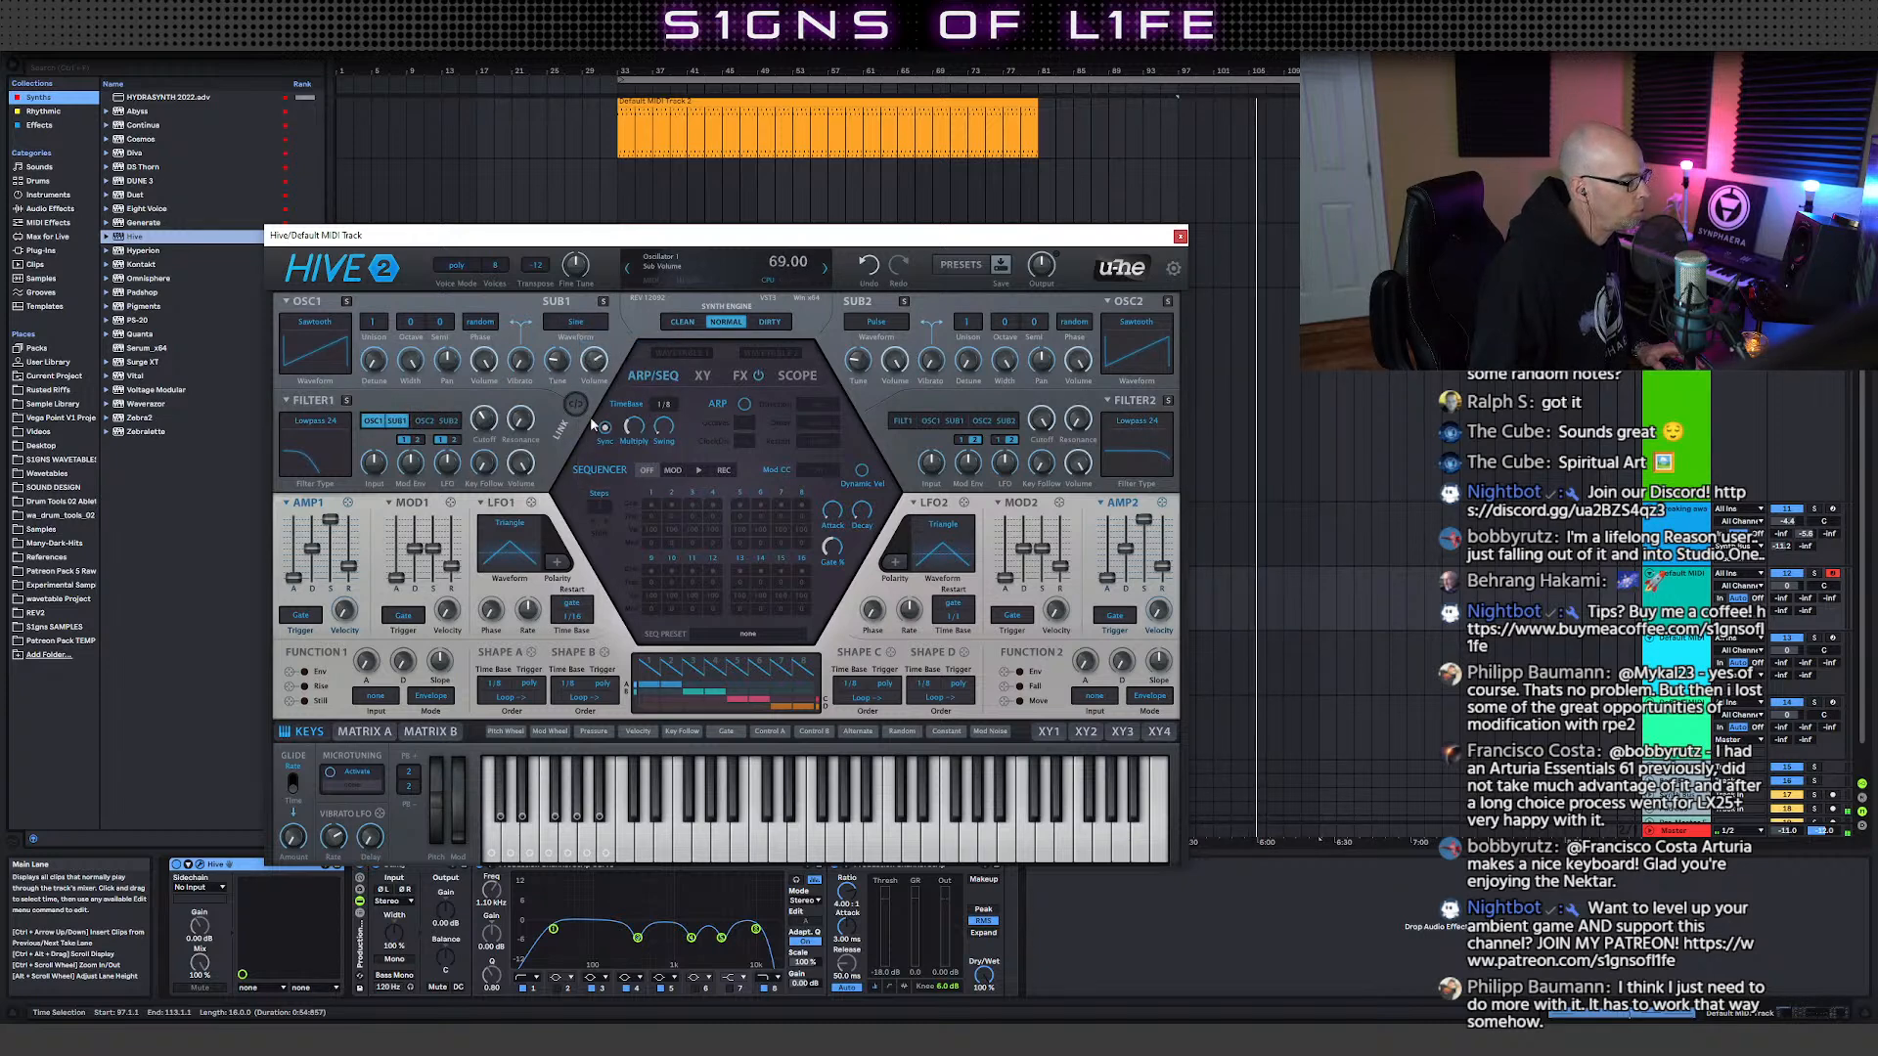
left_click(467, 270)
left_click(506, 296)
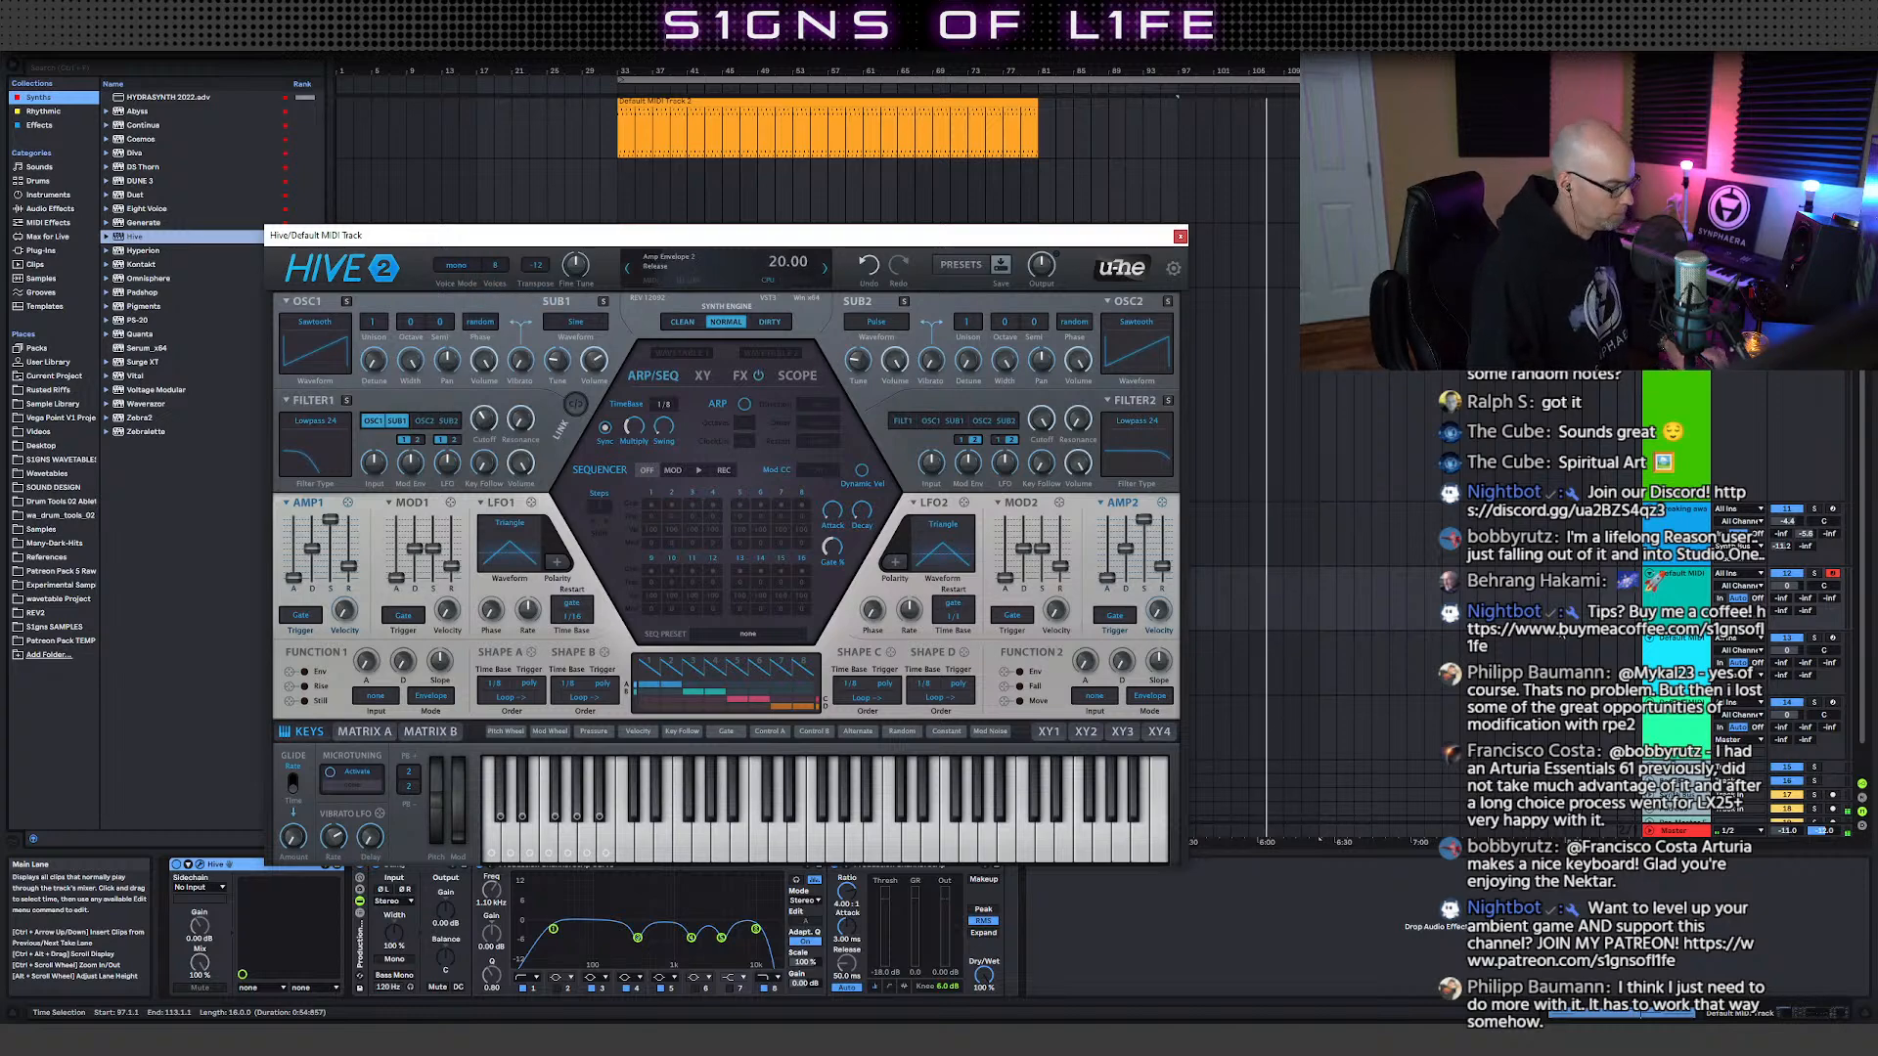
- Reshape Hive's Amp 1 and Mod 1 envelopes for the bass sound and close the synth window
left_click_drag(971, 235, 924, 269)
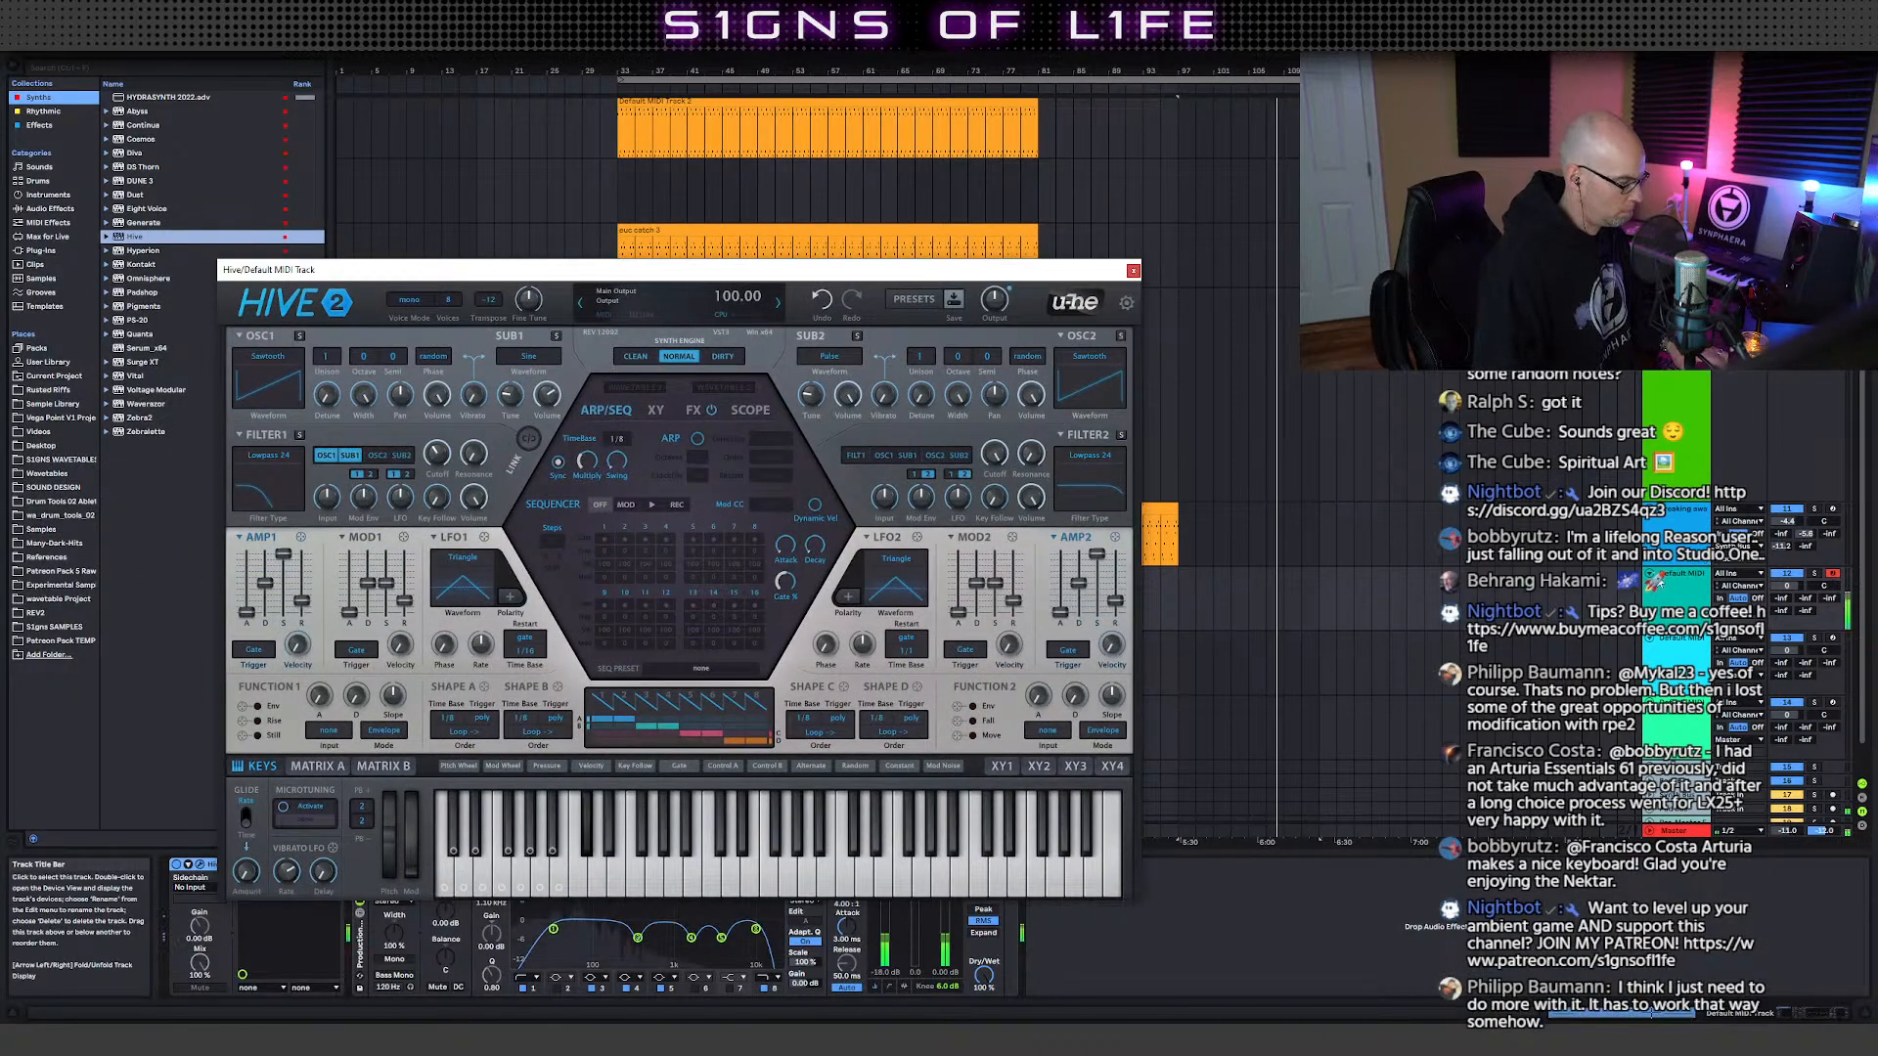
mouse_move(283, 554)
left_mouse_down()
mouse_move(282, 614)
mouse_move(265, 570)
mouse_move(303, 565)
left_mouse_up()
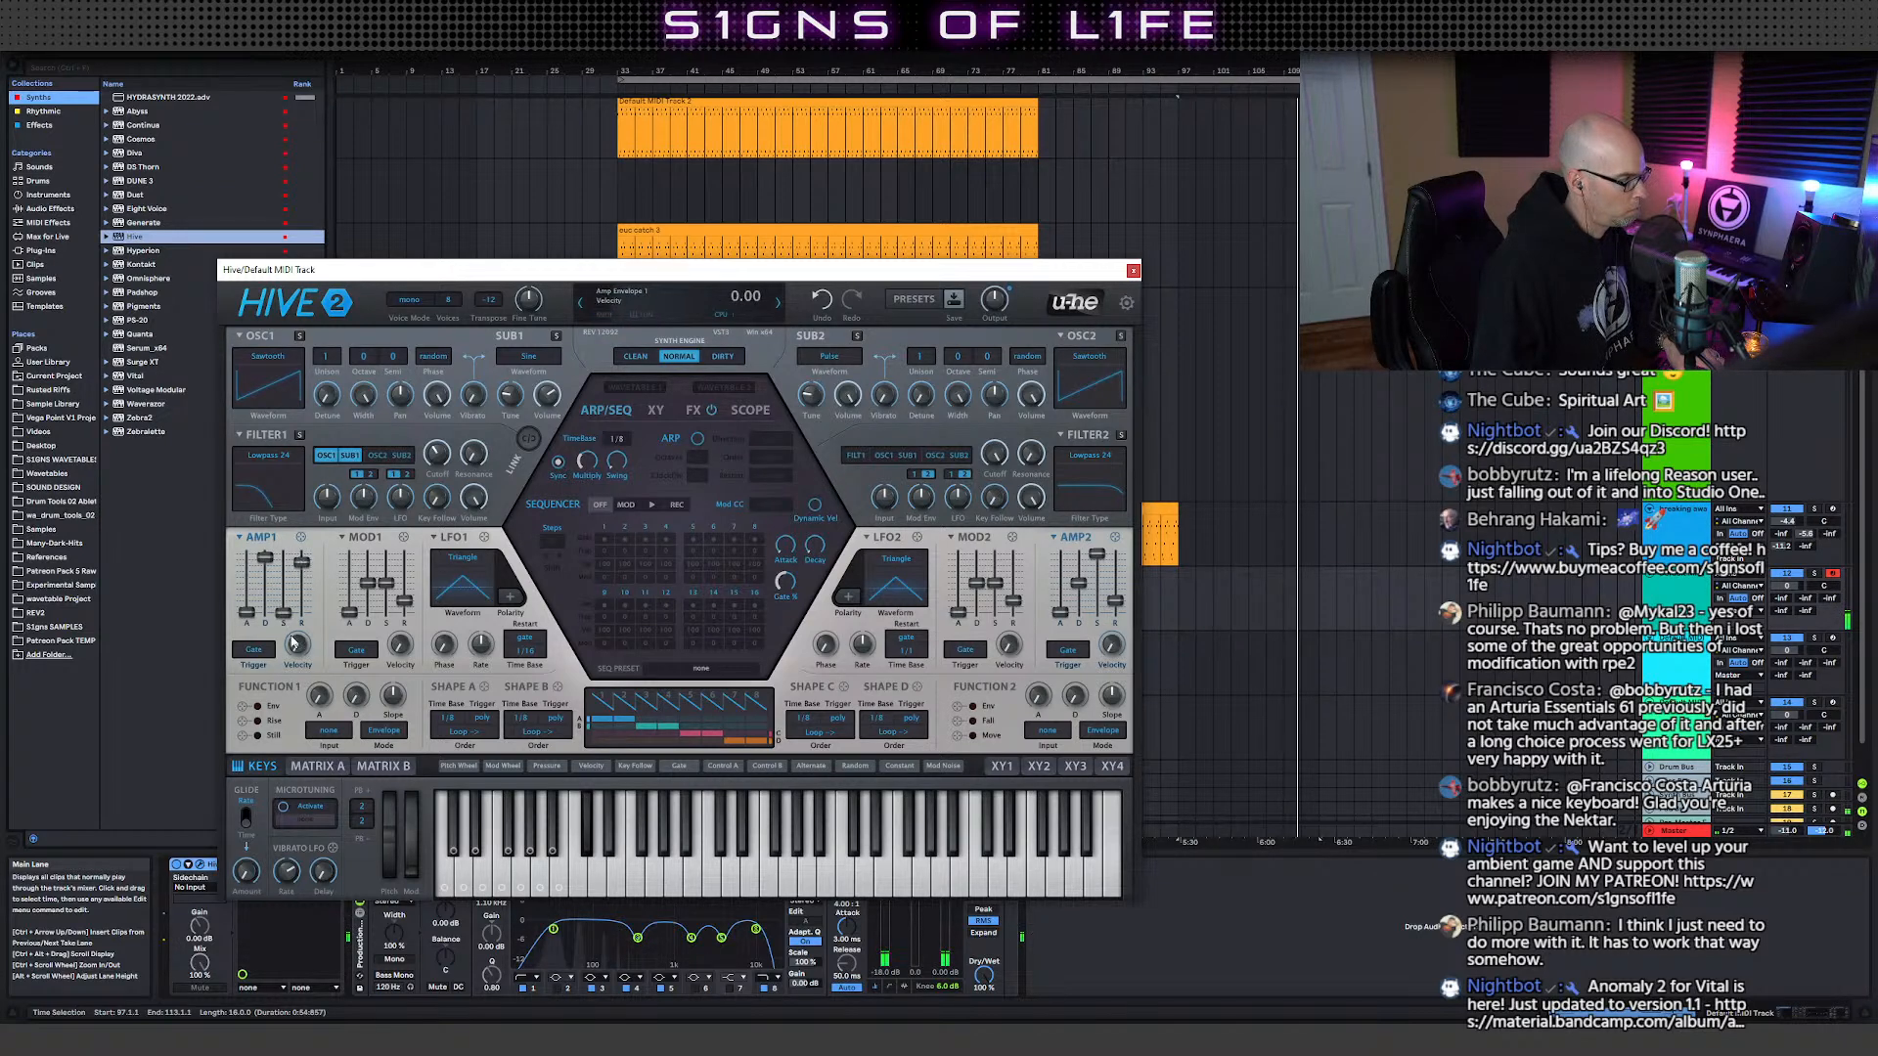
left_click_drag(386, 584, 392, 671)
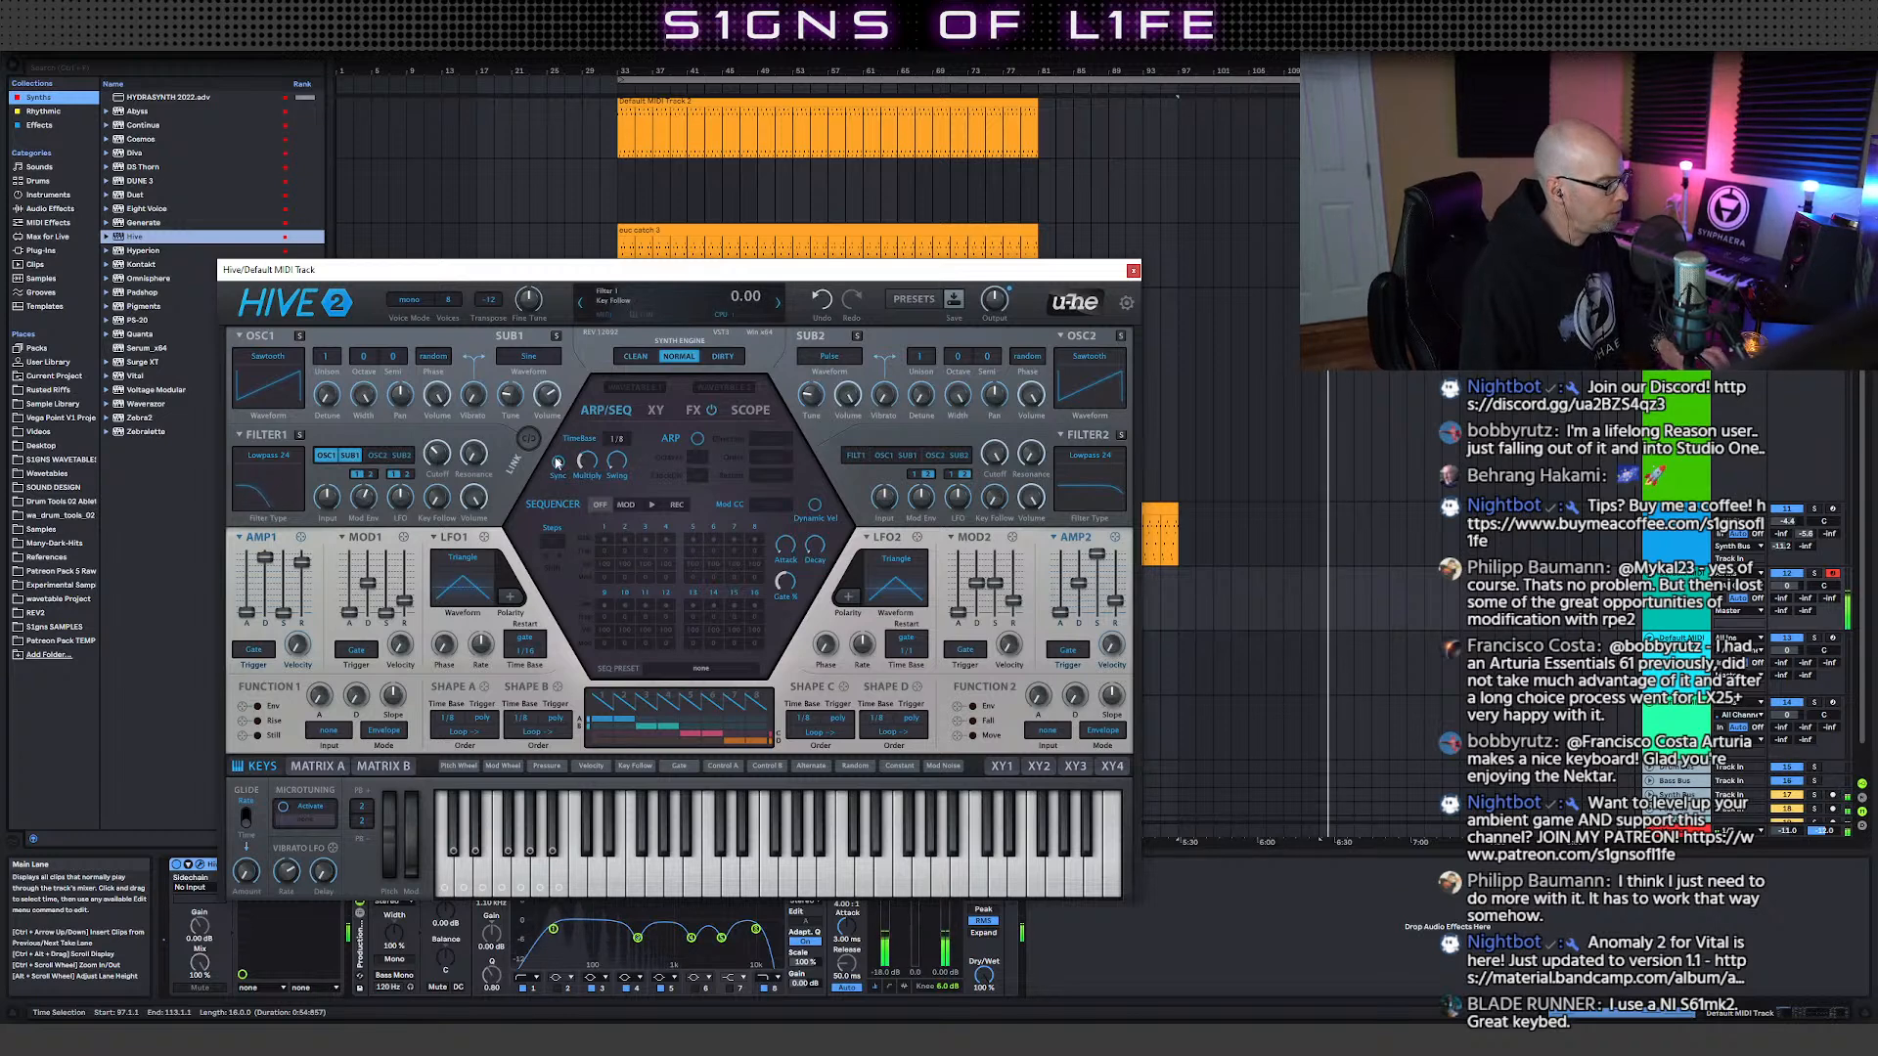
left_click(1133, 272)
- Play the arrangement from bar 113 and route the new Hive track's output to the Bass Bus
left_click(1324, 373)
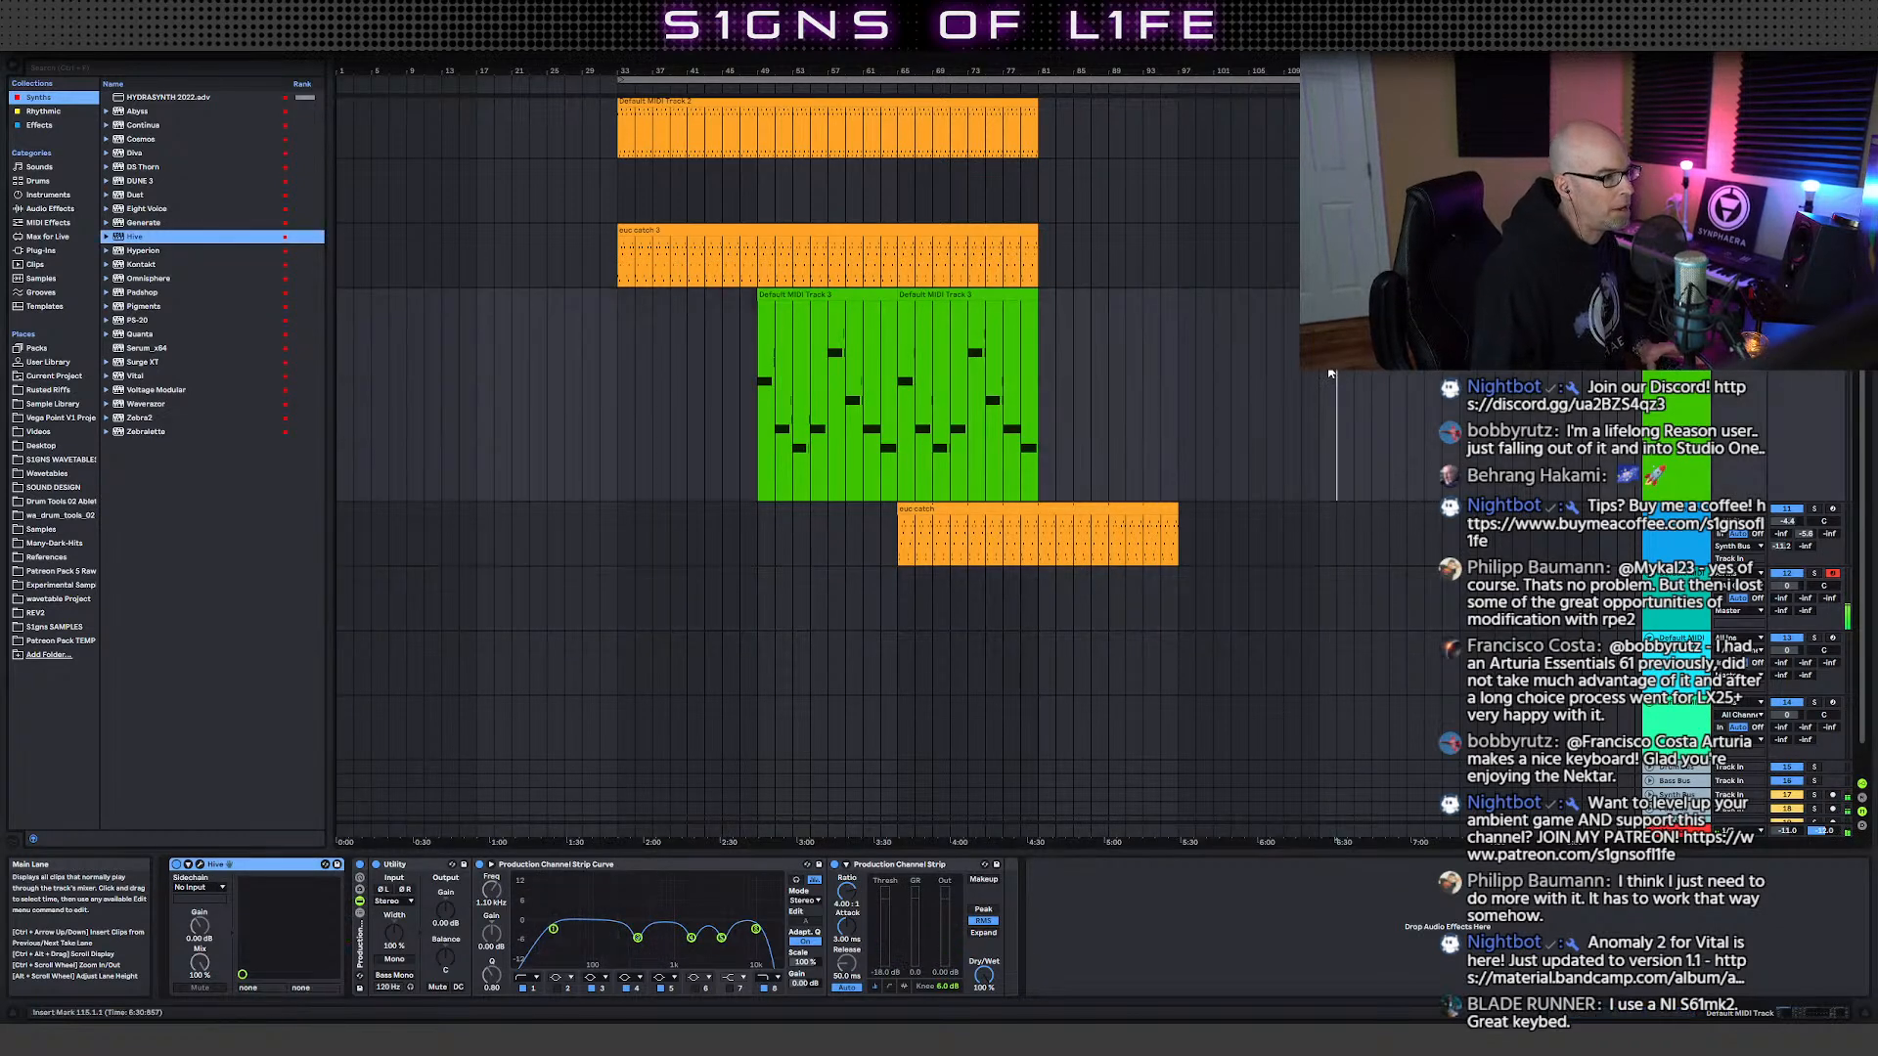
scroll(818, 441, "up", 3)
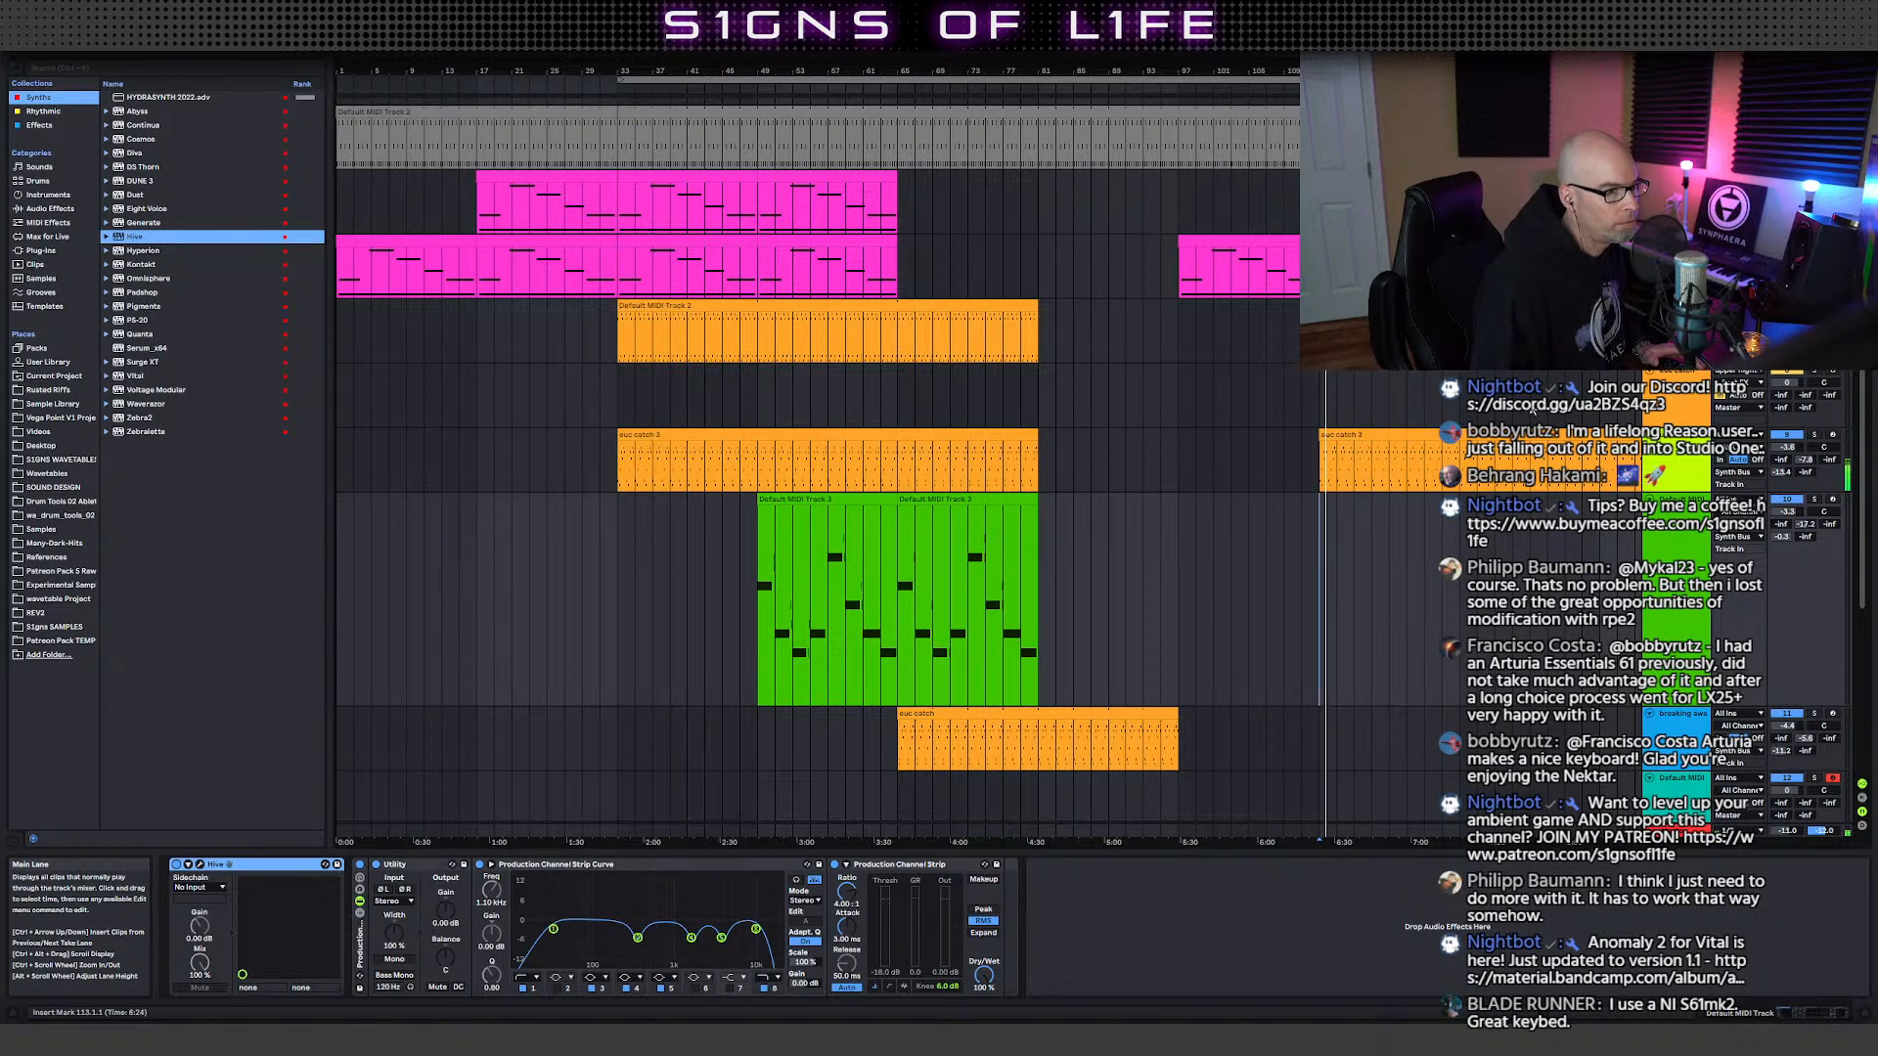
scroll(1532, 412, "down", 3)
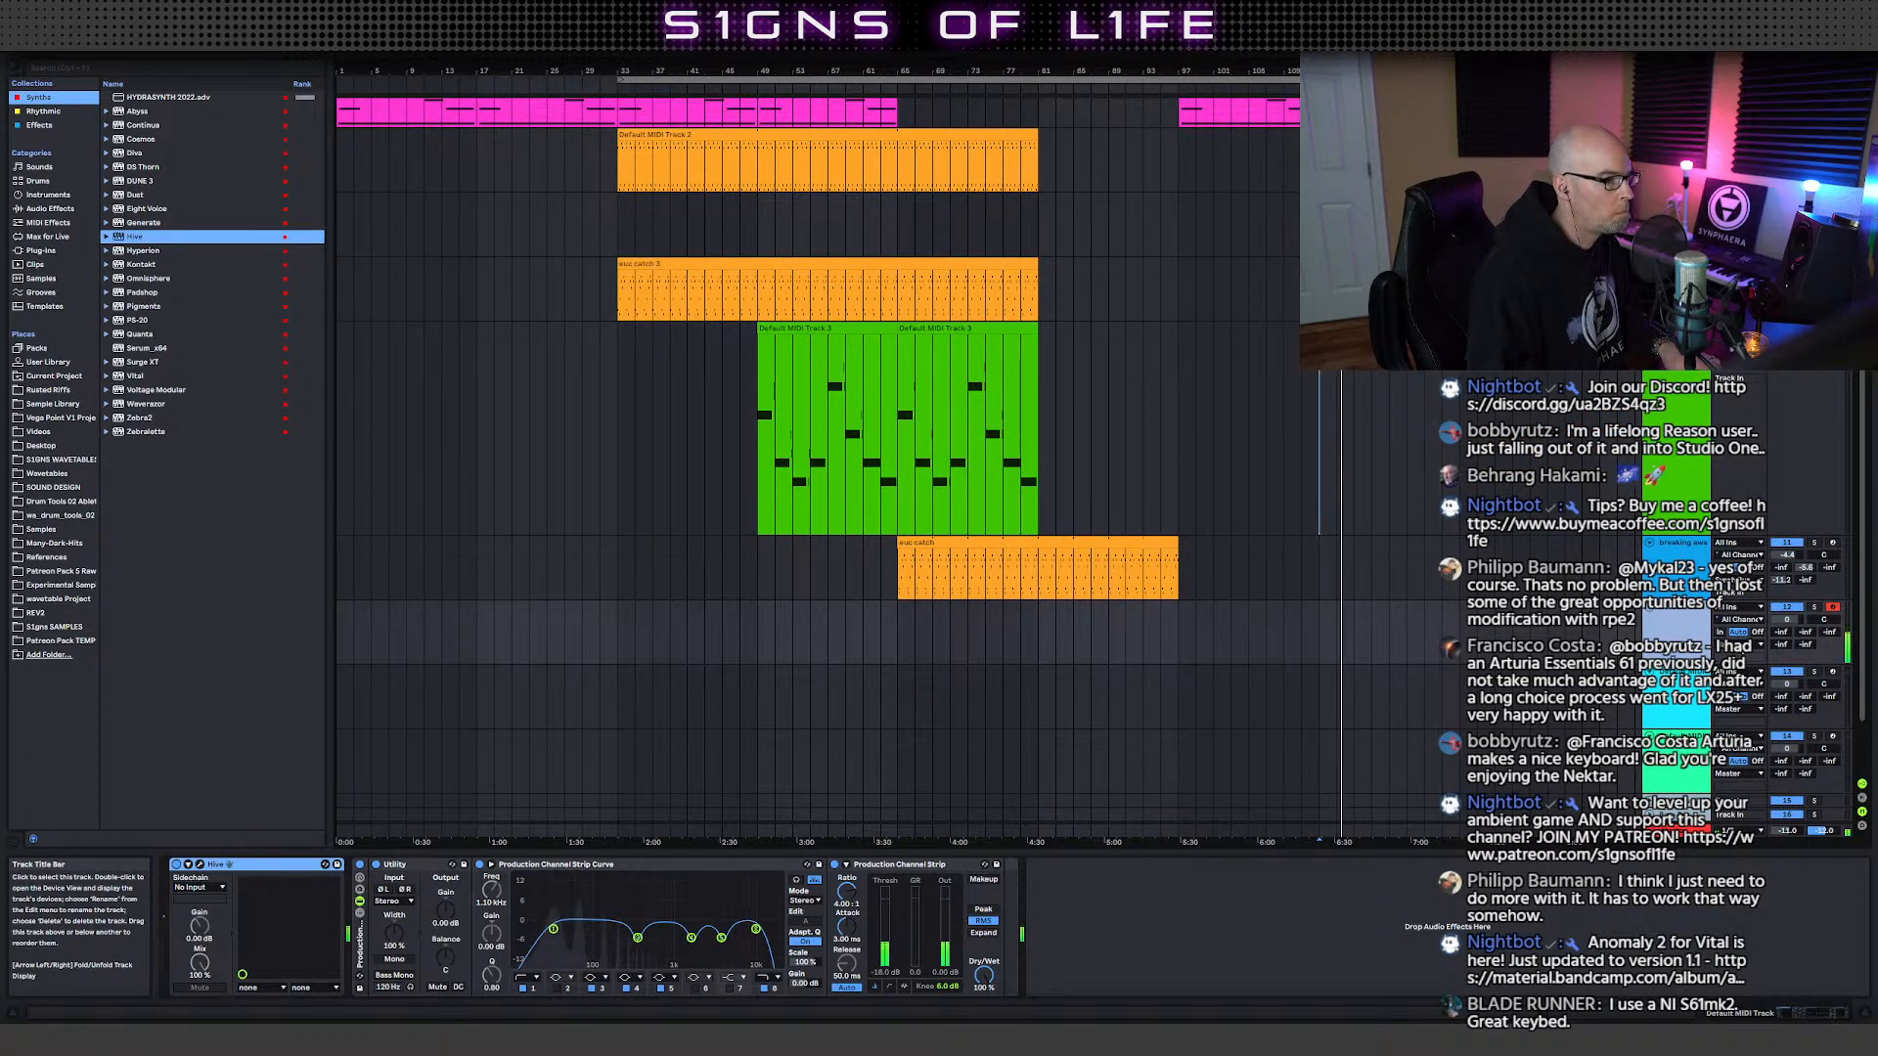
left_click(1741, 644)
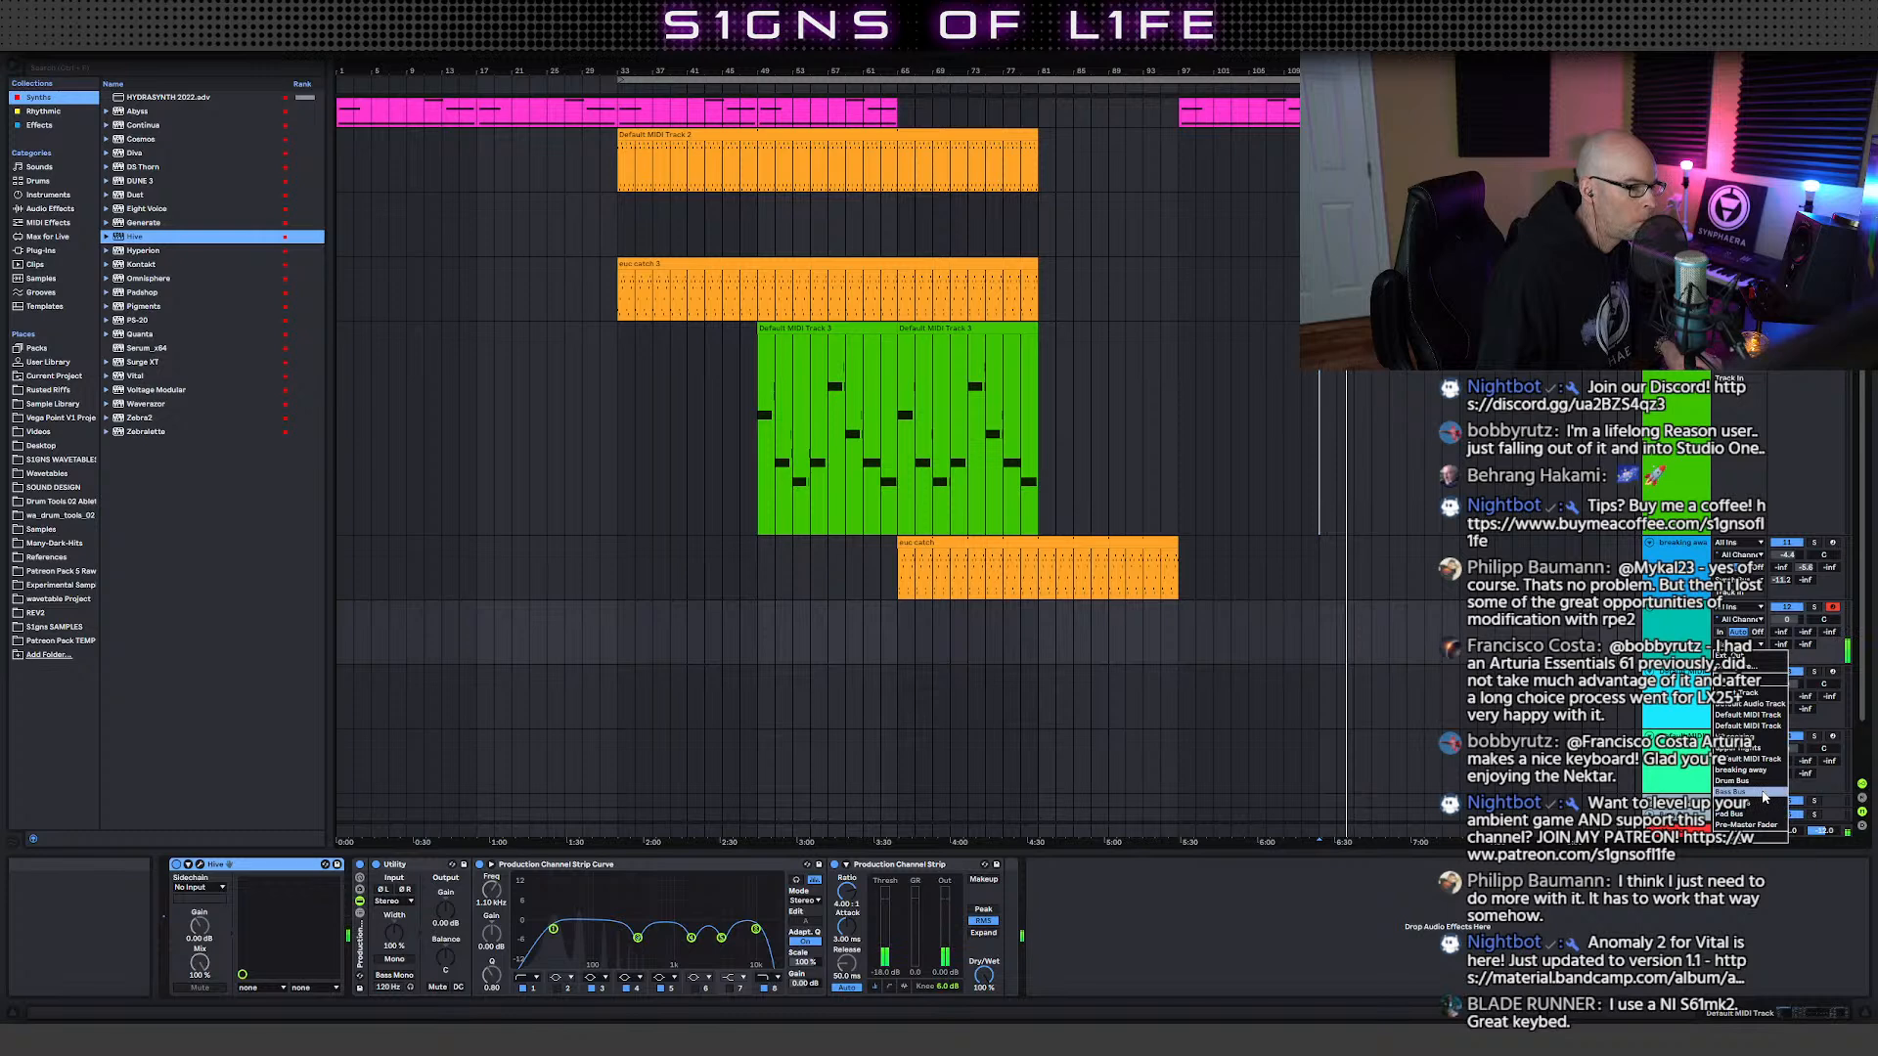
left_click(1766, 798)
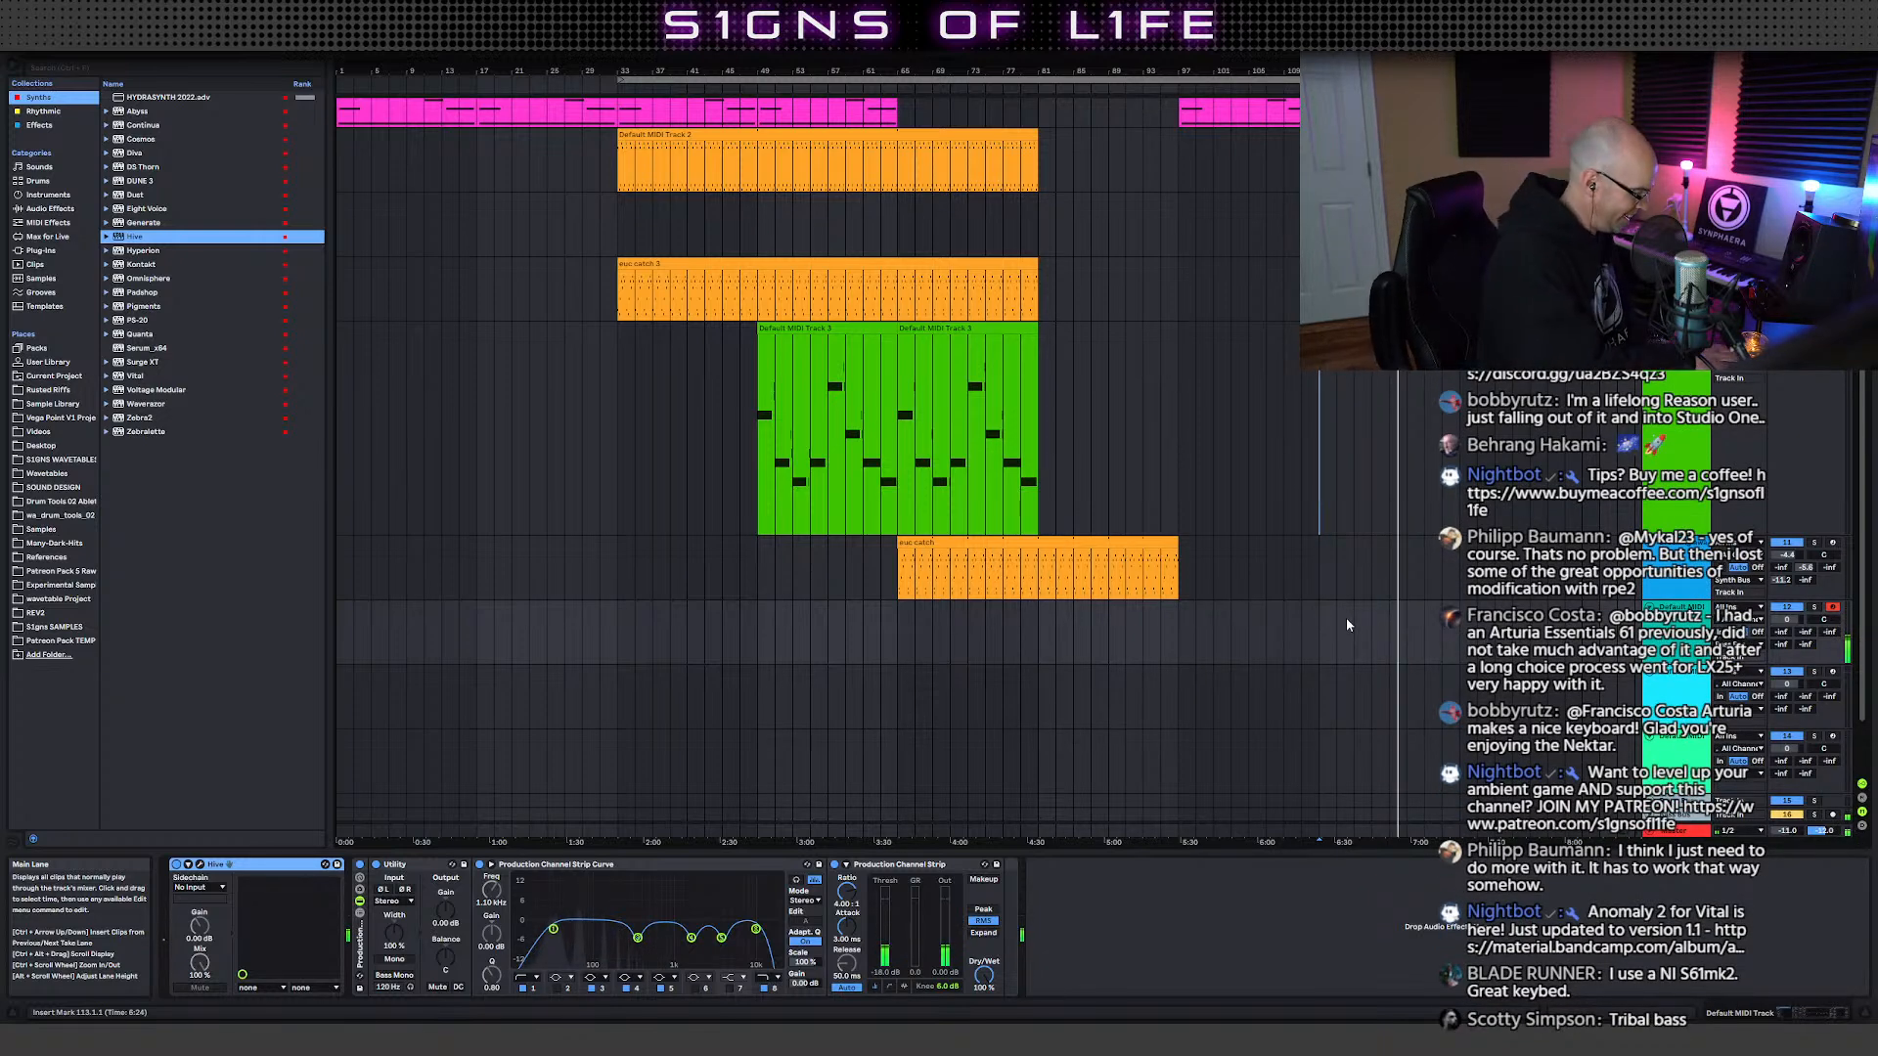
- Capture the played MIDI notes as a clip on the Hive bass track, place it at bar 97 and shift it earlier
key("ctrl+shift+c")
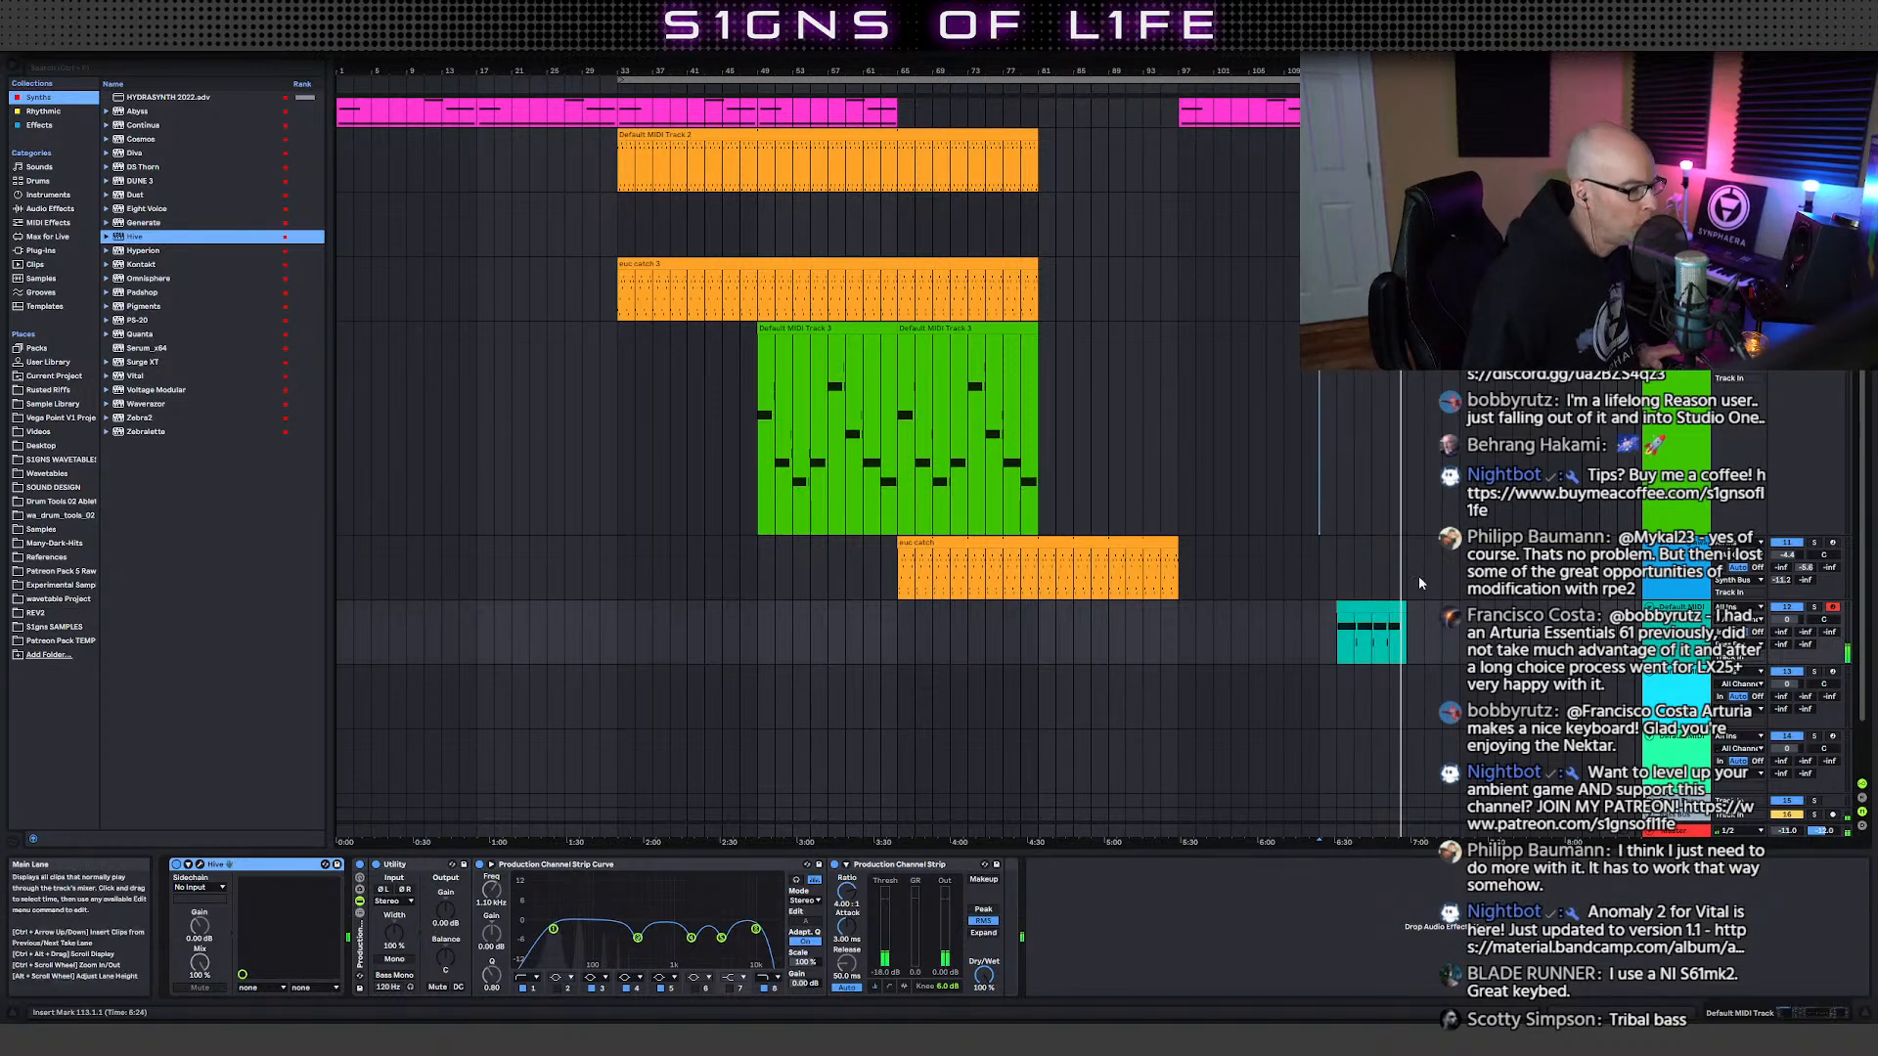
left_click_drag(1350, 608, 1211, 623)
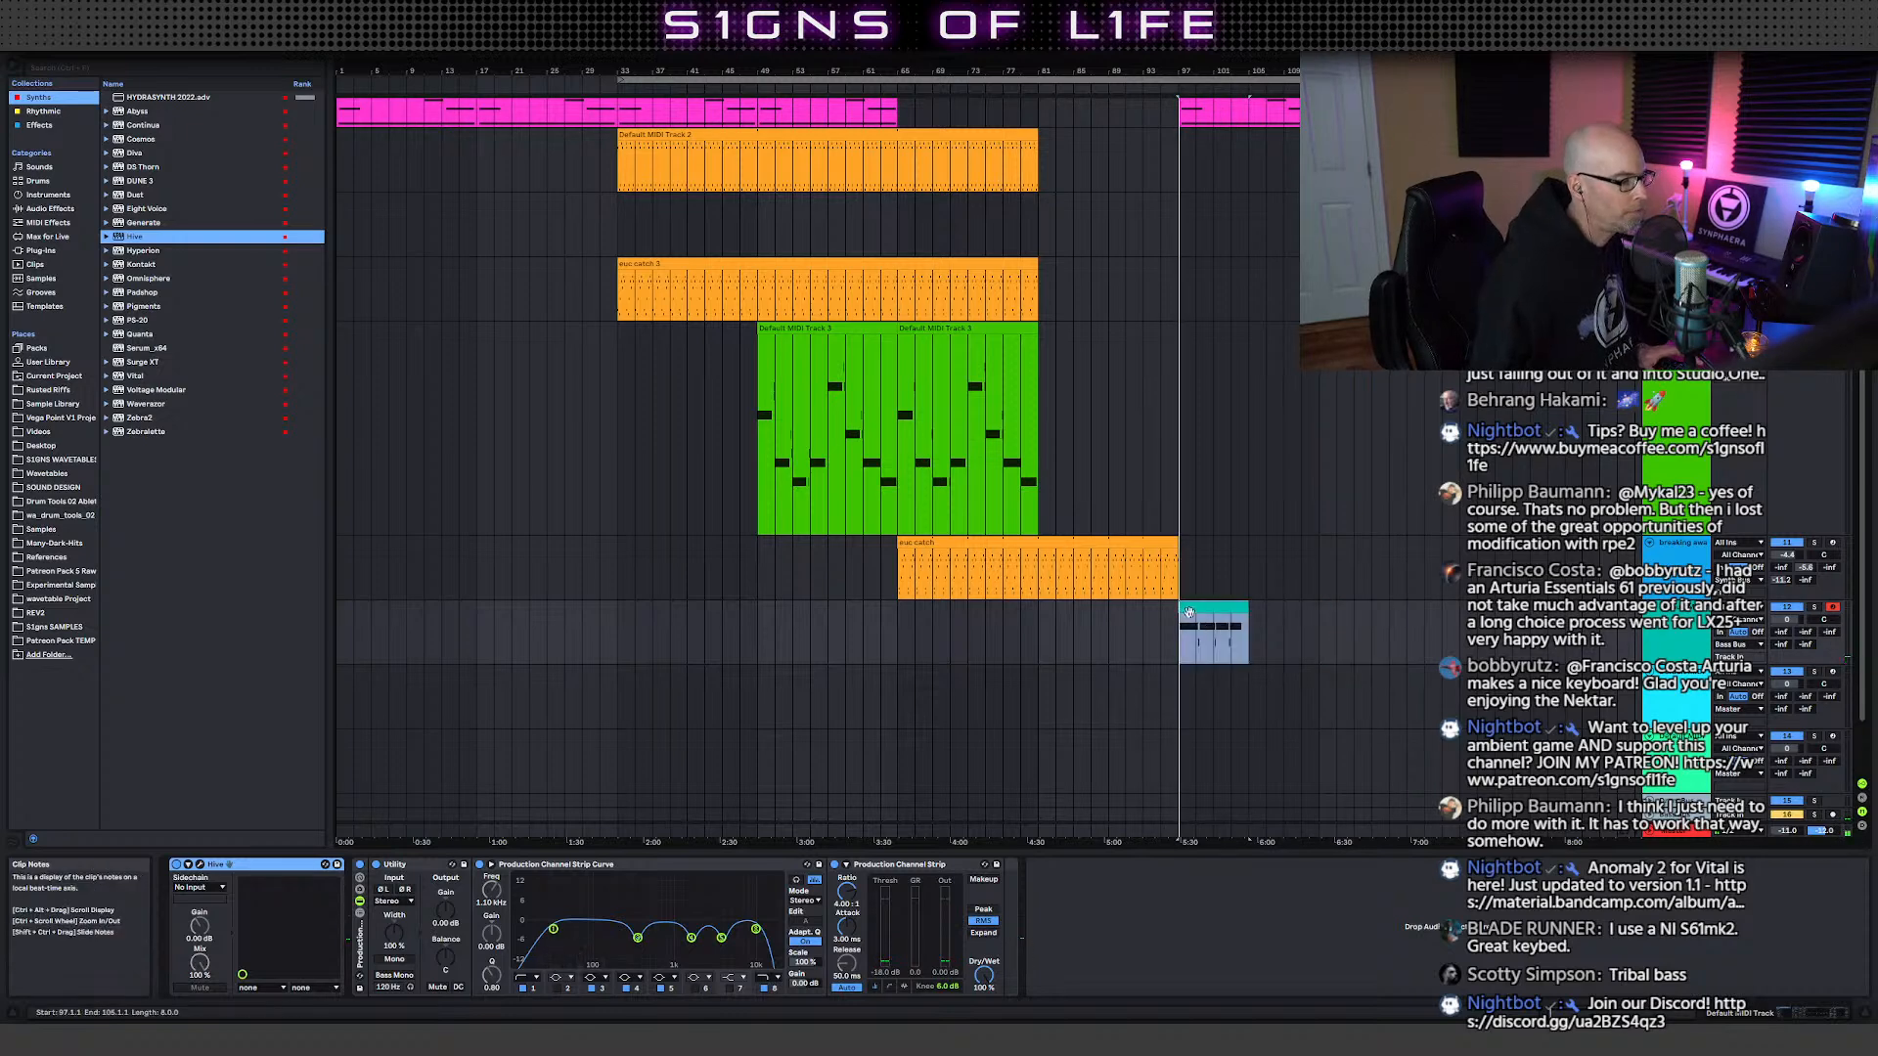
double_click(1224, 70)
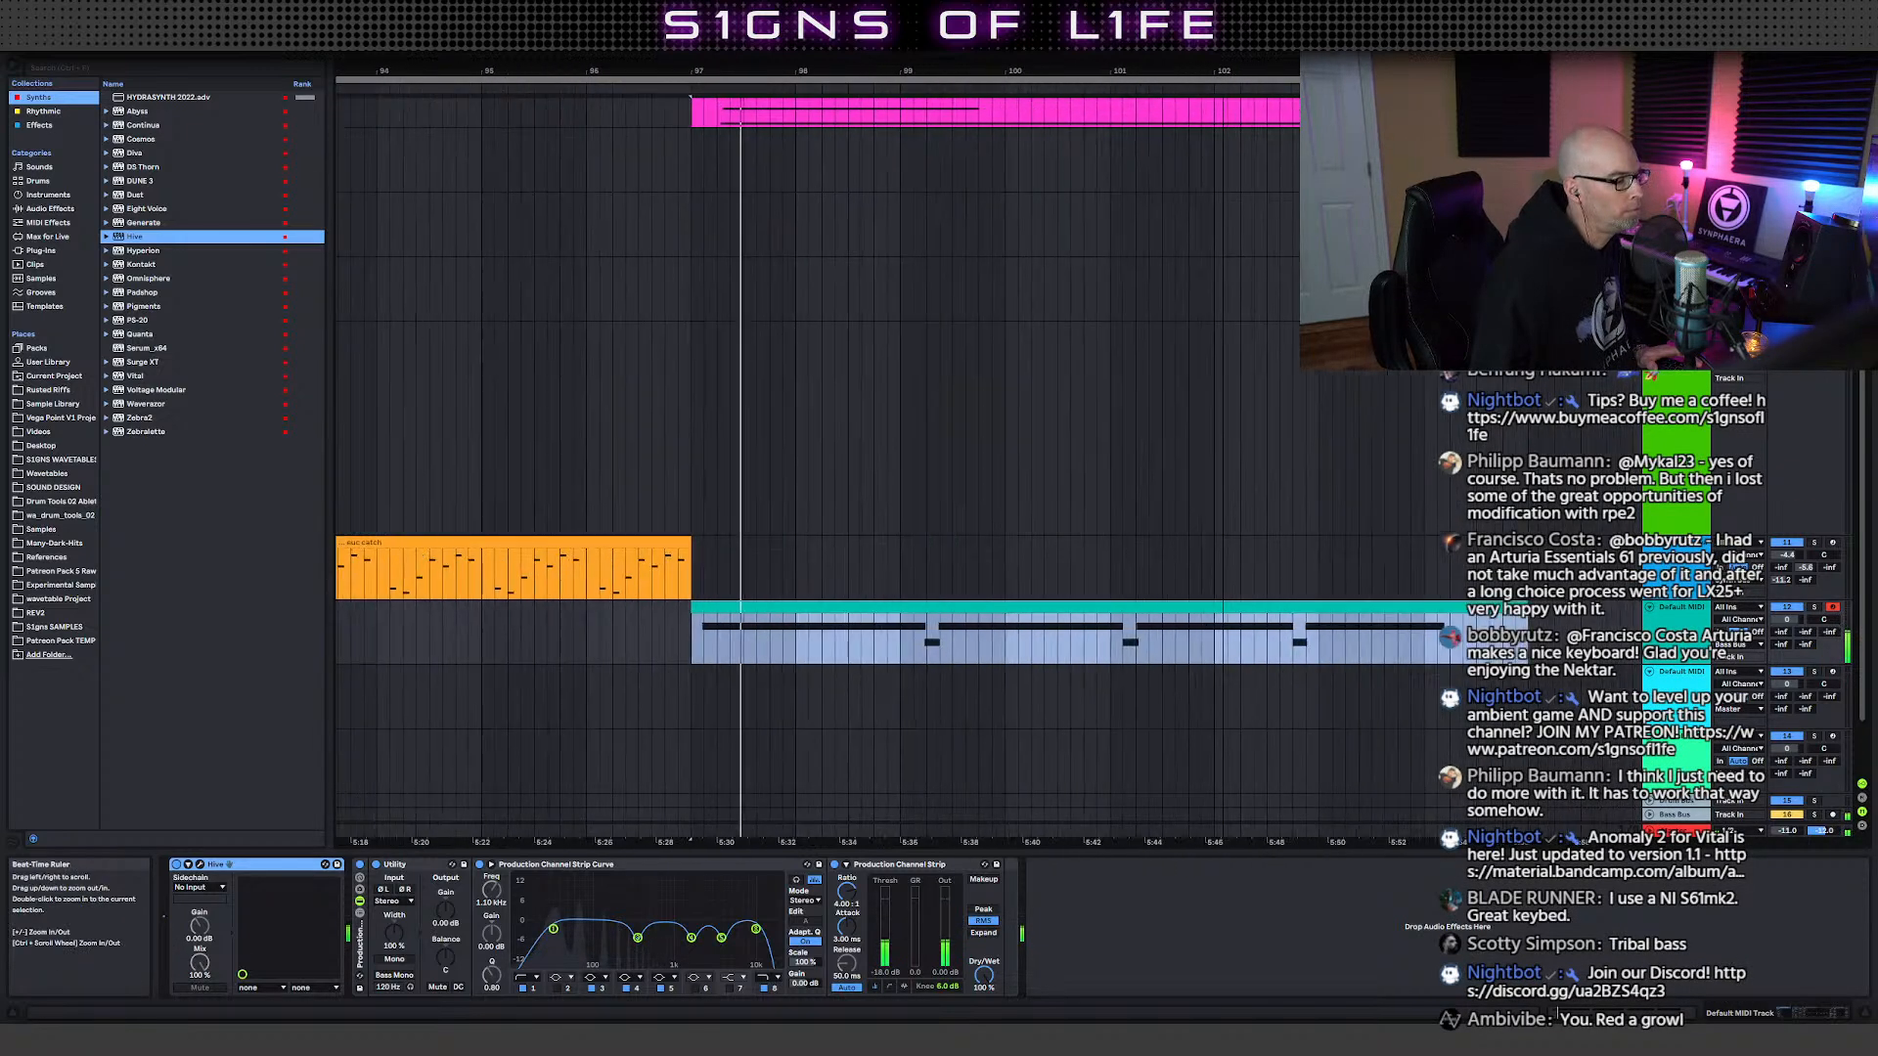
key("Left")
key("Left")
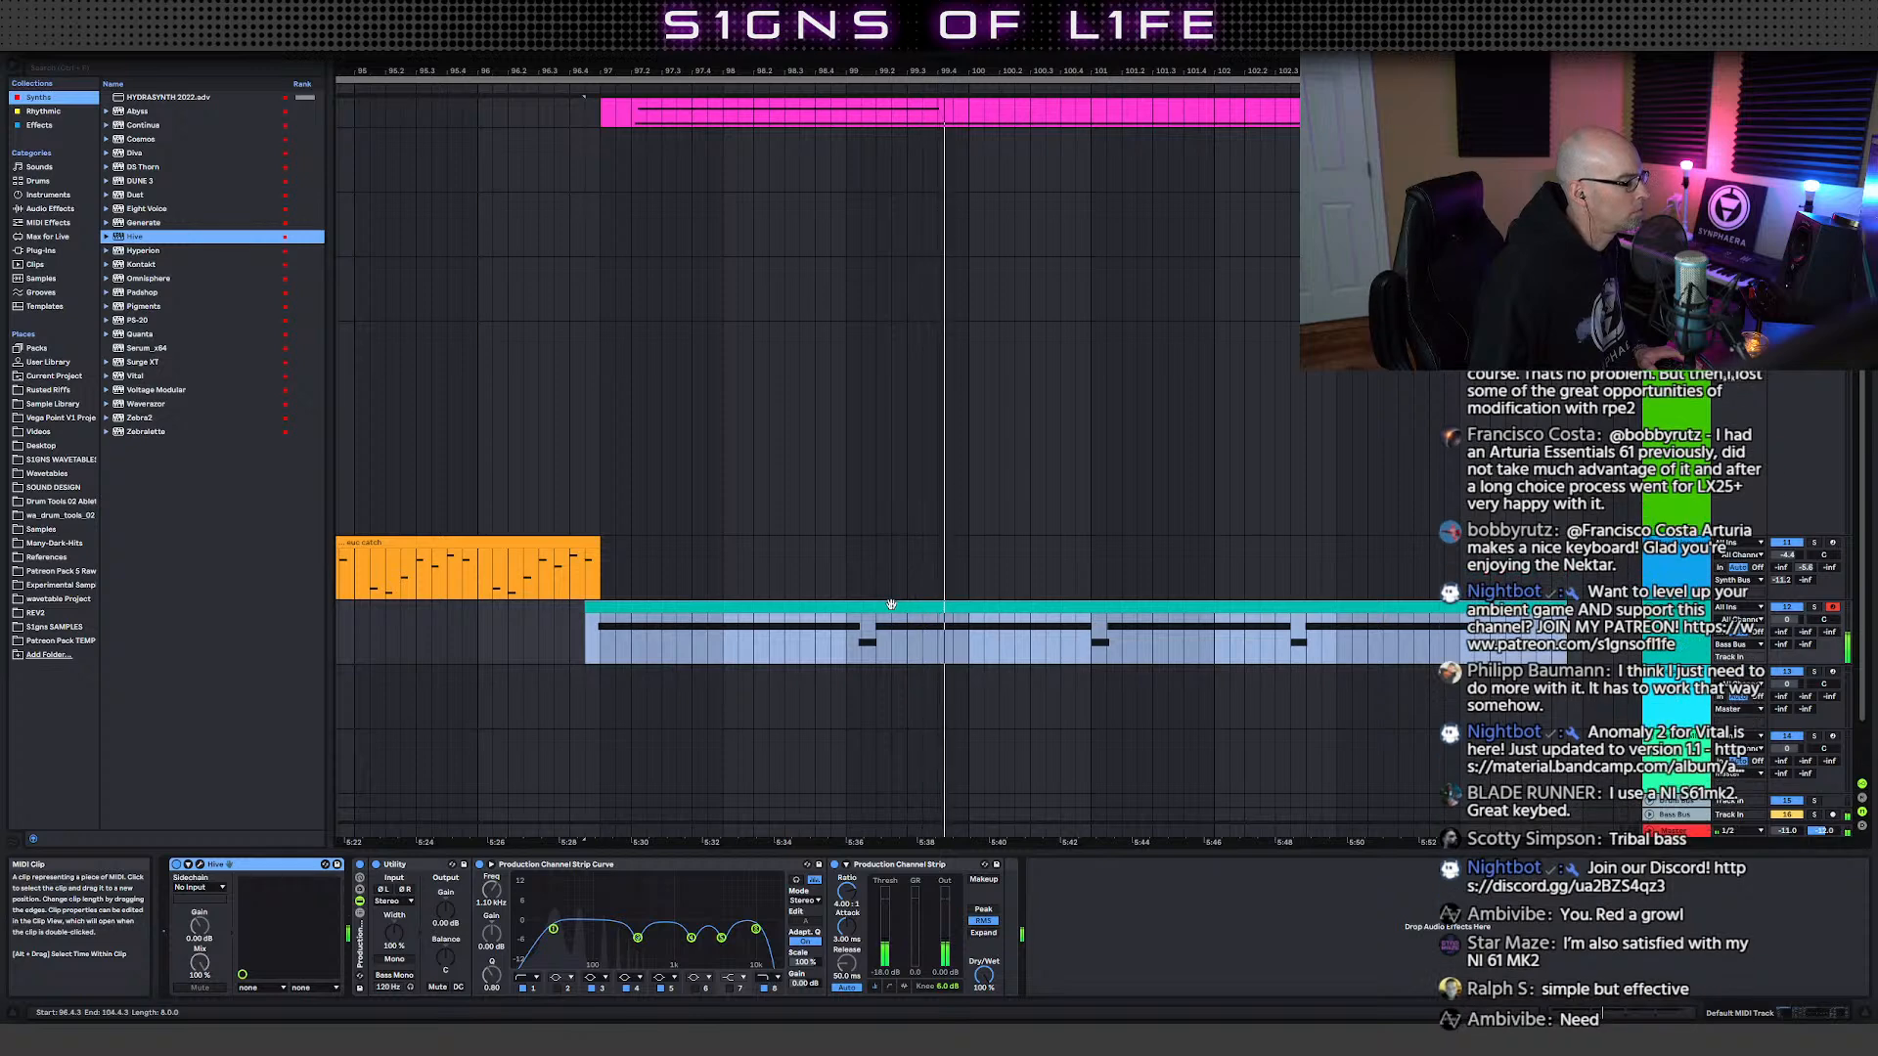
left_click_drag(892, 605, 632, 607)
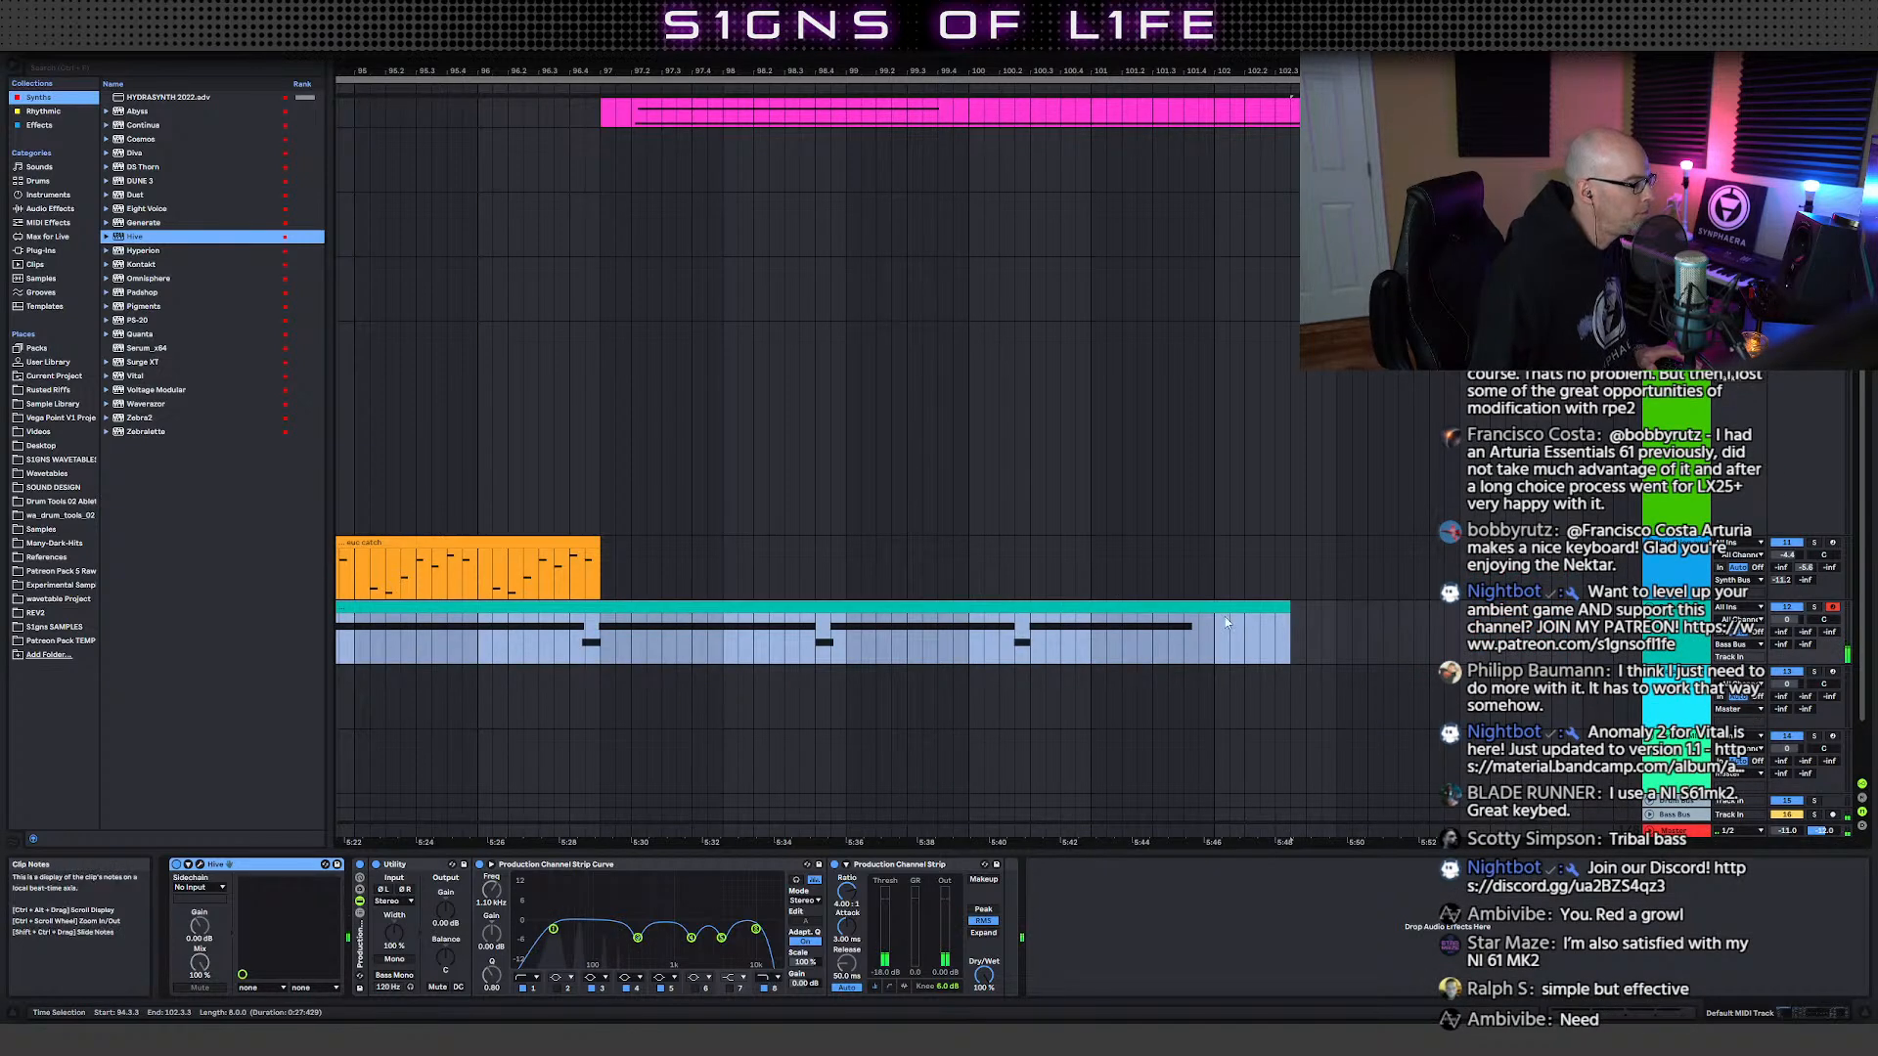
- Open the captured bass clip's notes and delete the clip from the track
double_click(1127, 607)
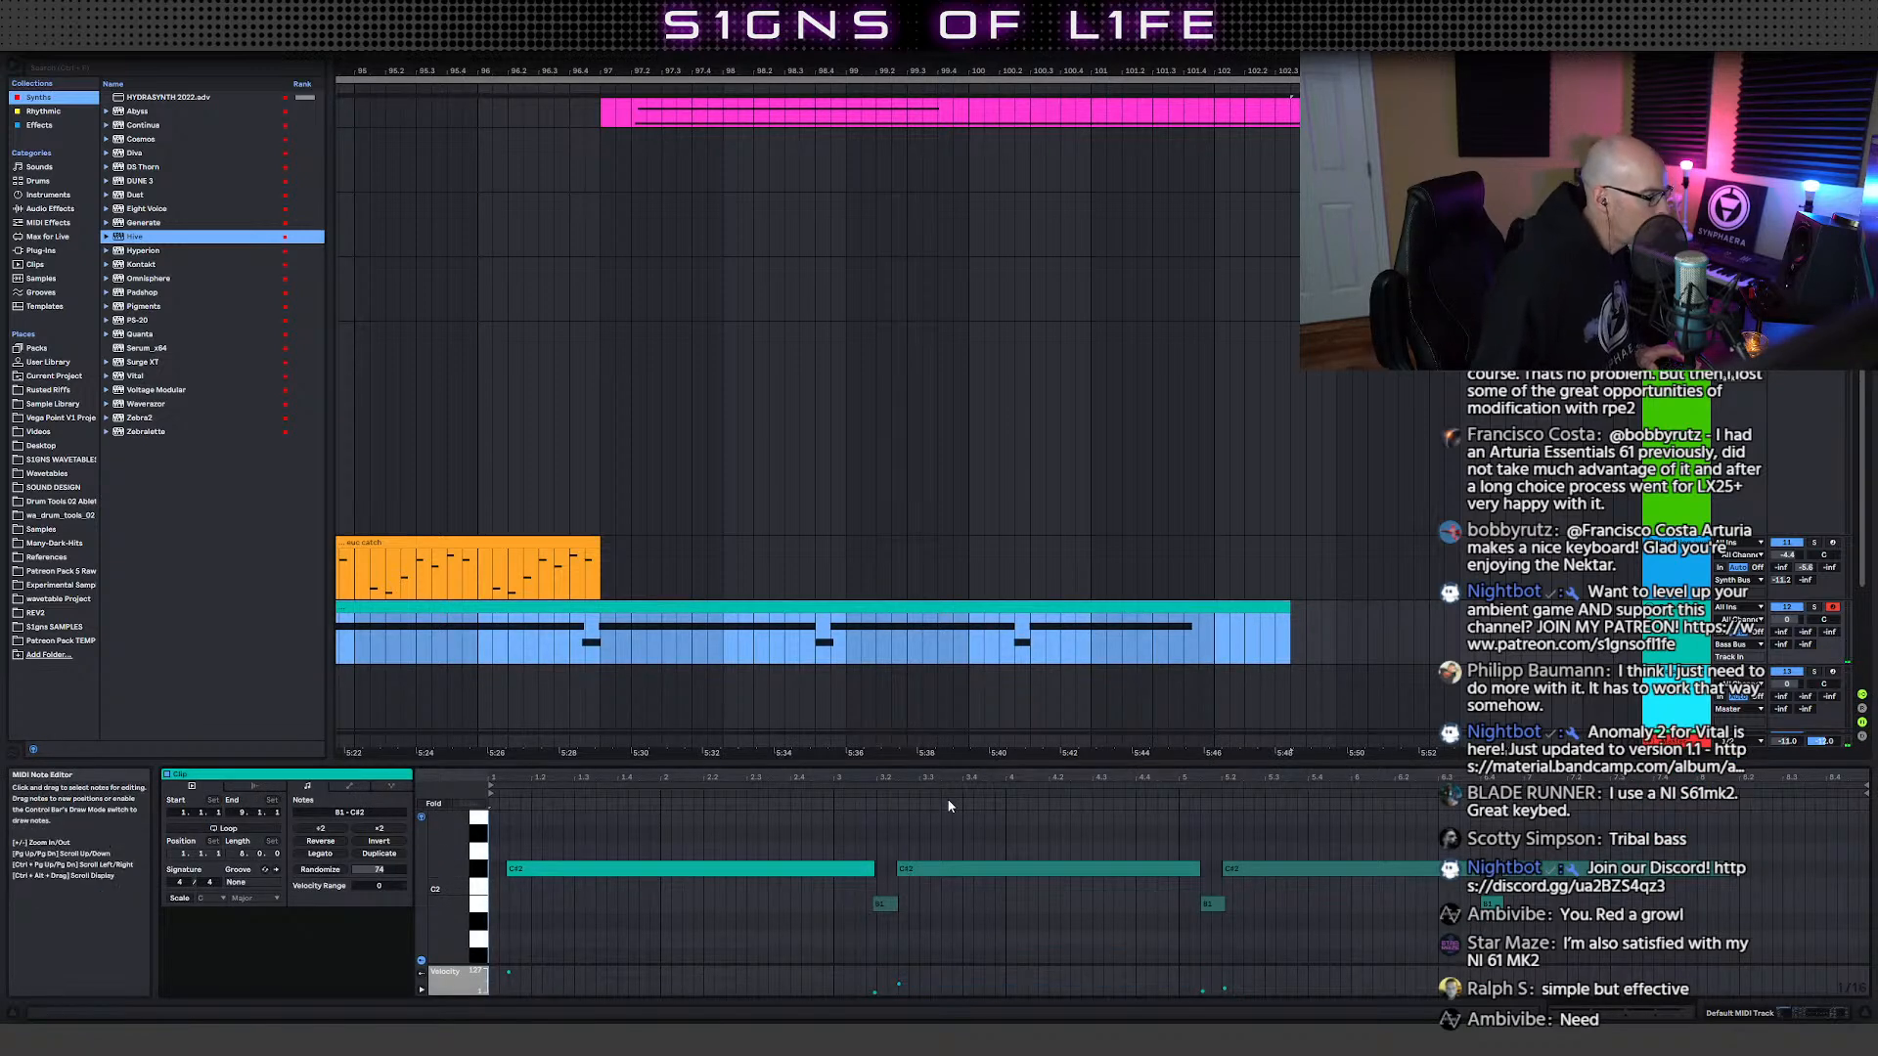
left_click_drag(829, 70, 829, 29)
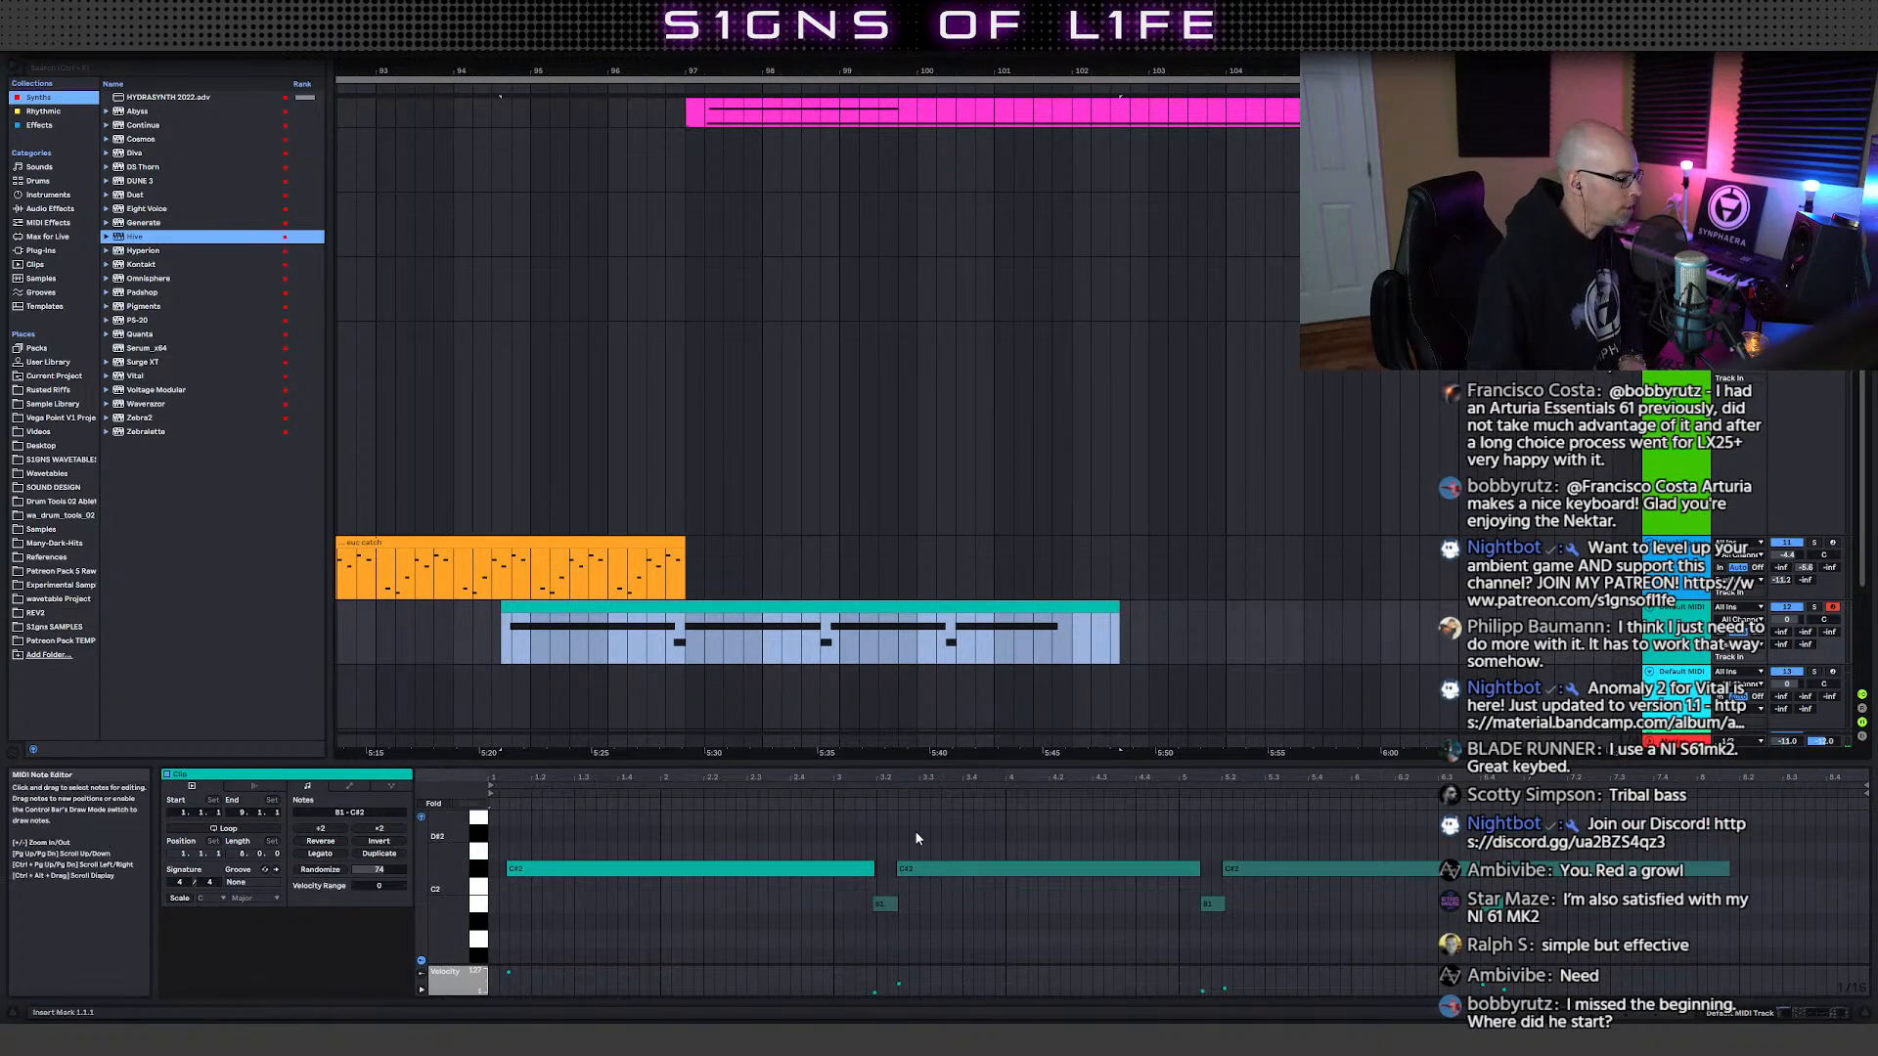
key("Delete")
left_click(510, 634)
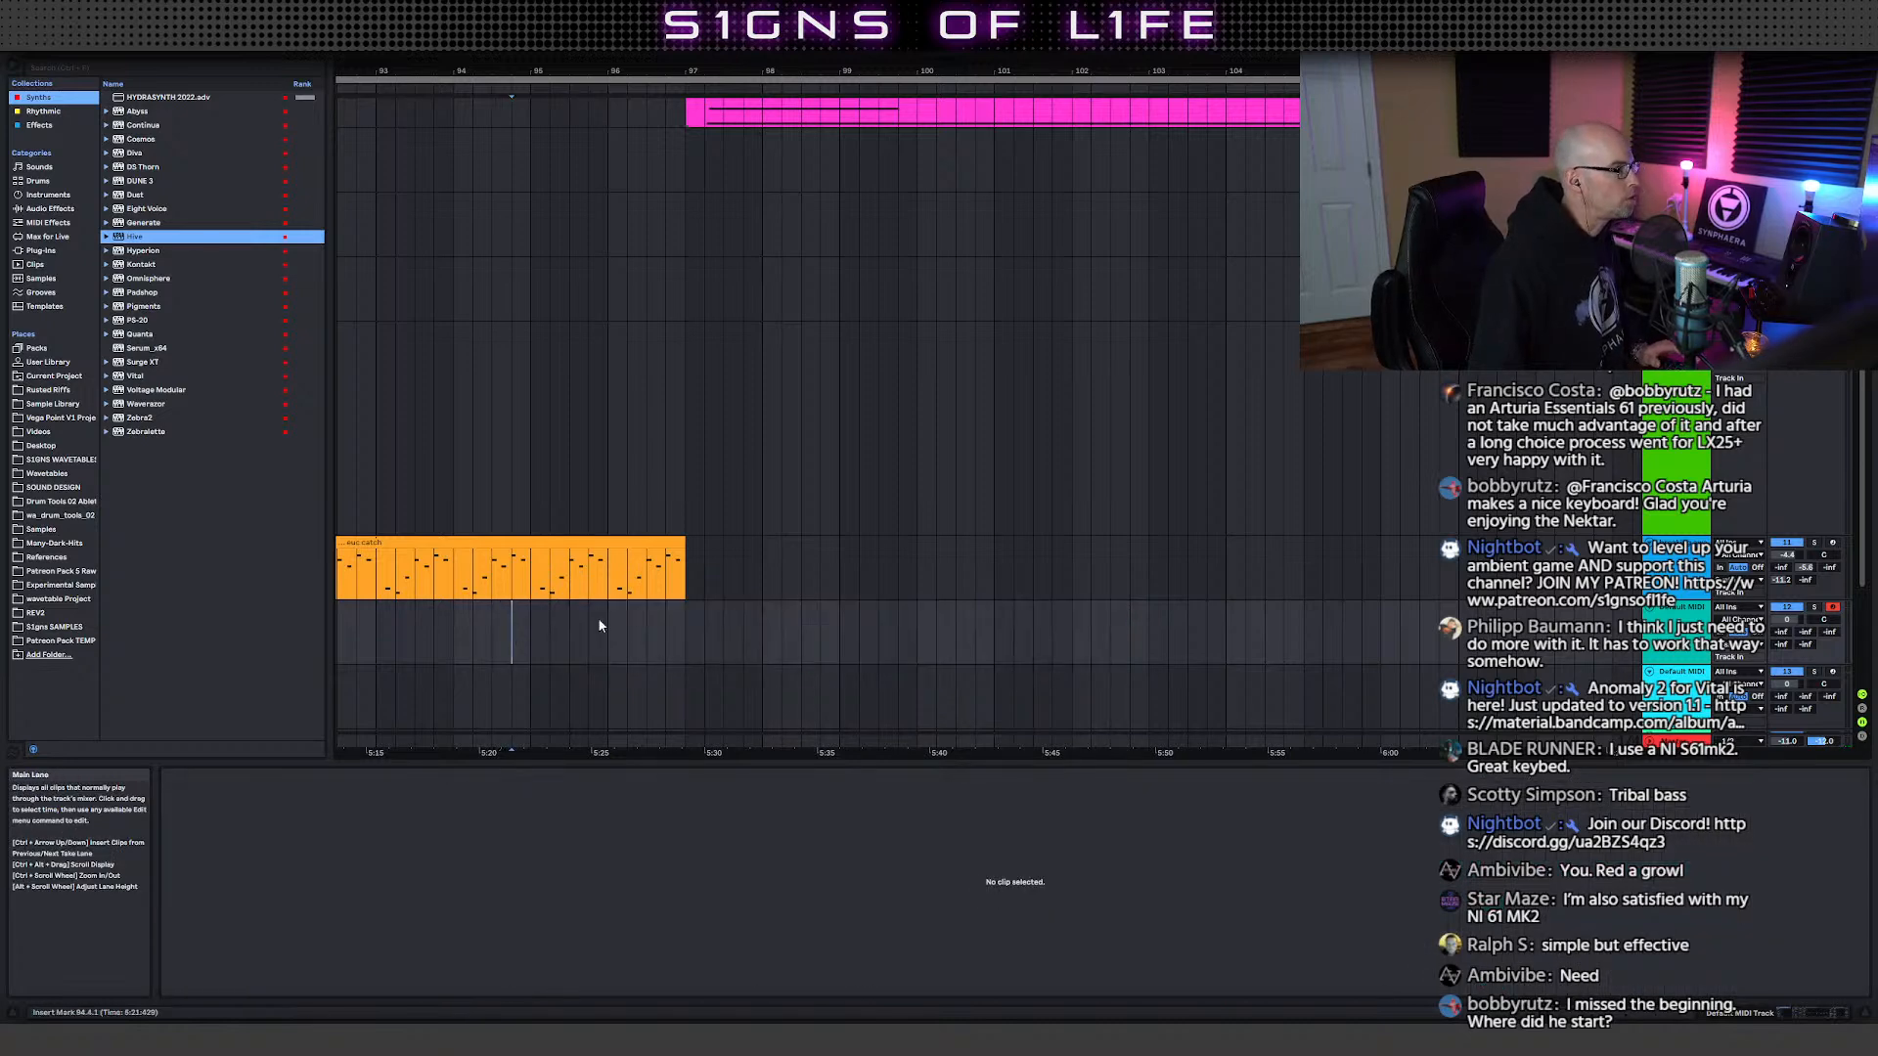
- Insert an empty four-bar MIDI clip at bar 97 on the Hive bass track and turn on Draw Mode in an enlarged note editor
left_click_drag(690, 629, 1039, 646)
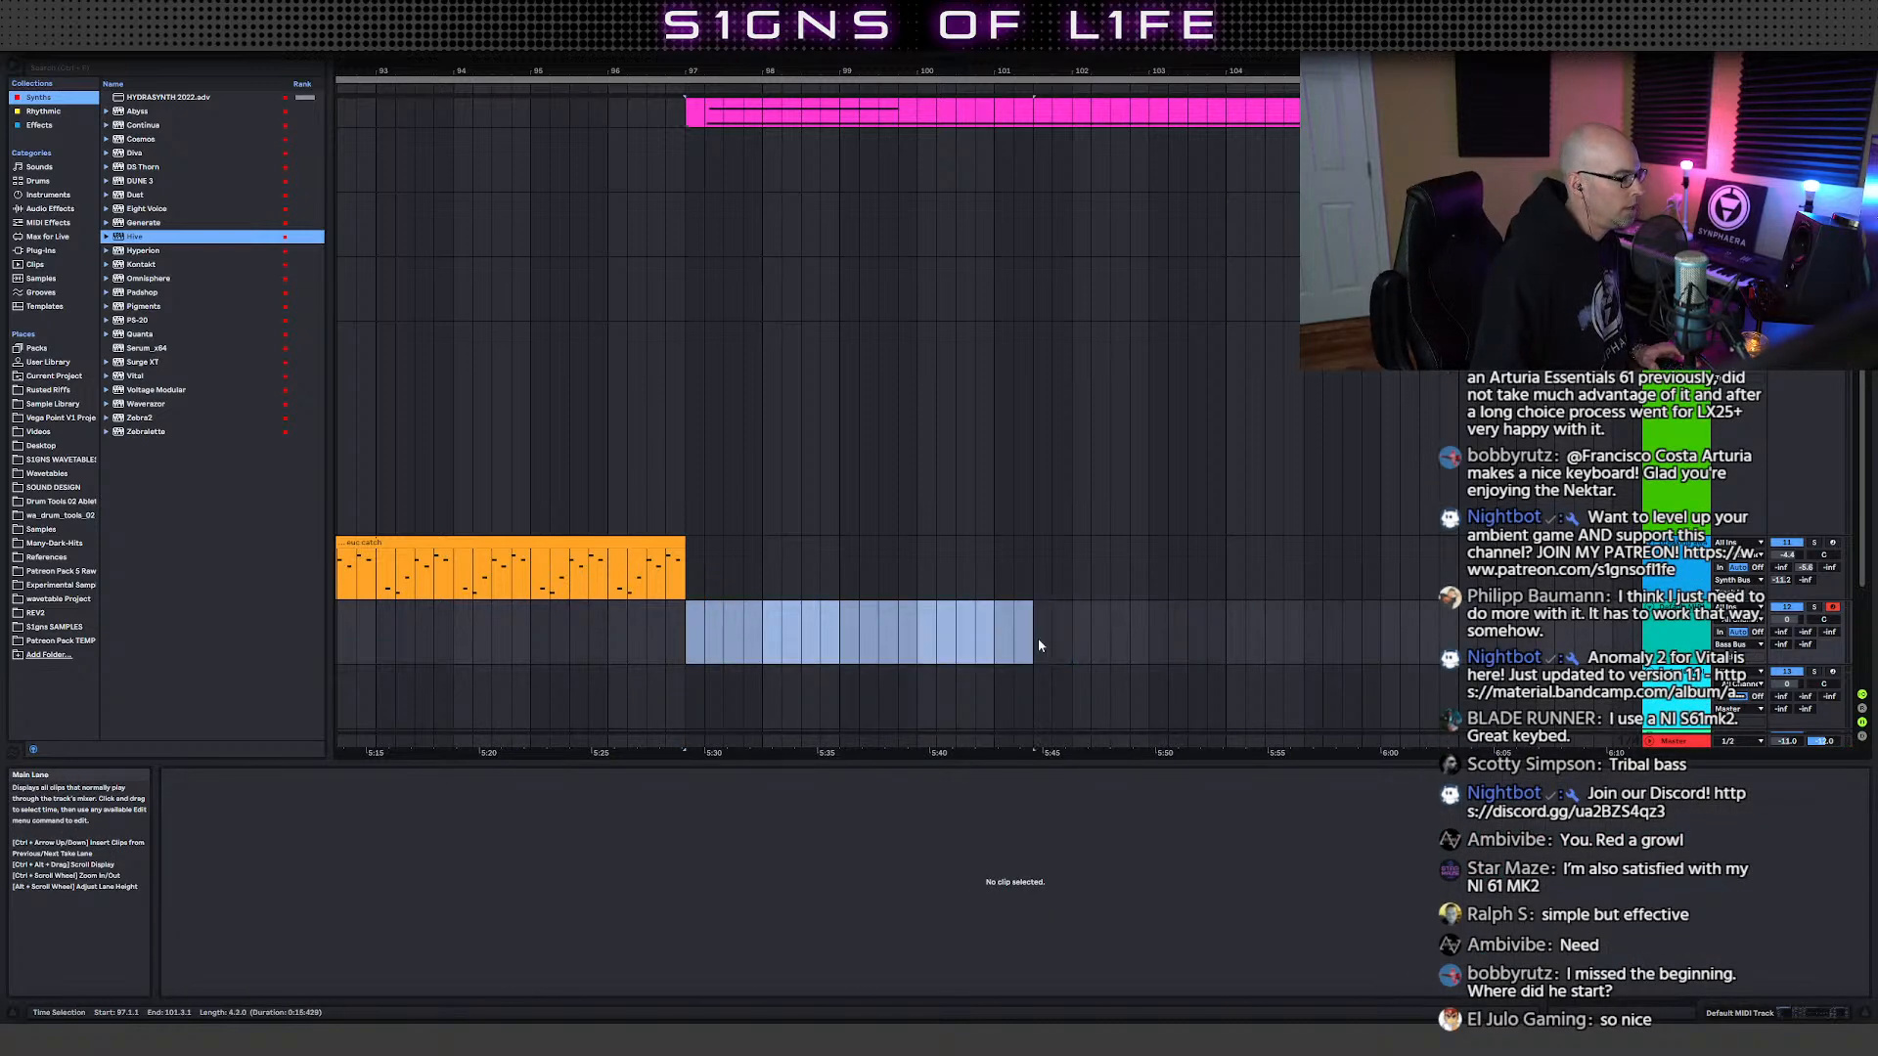
key("ctrl+shift+m")
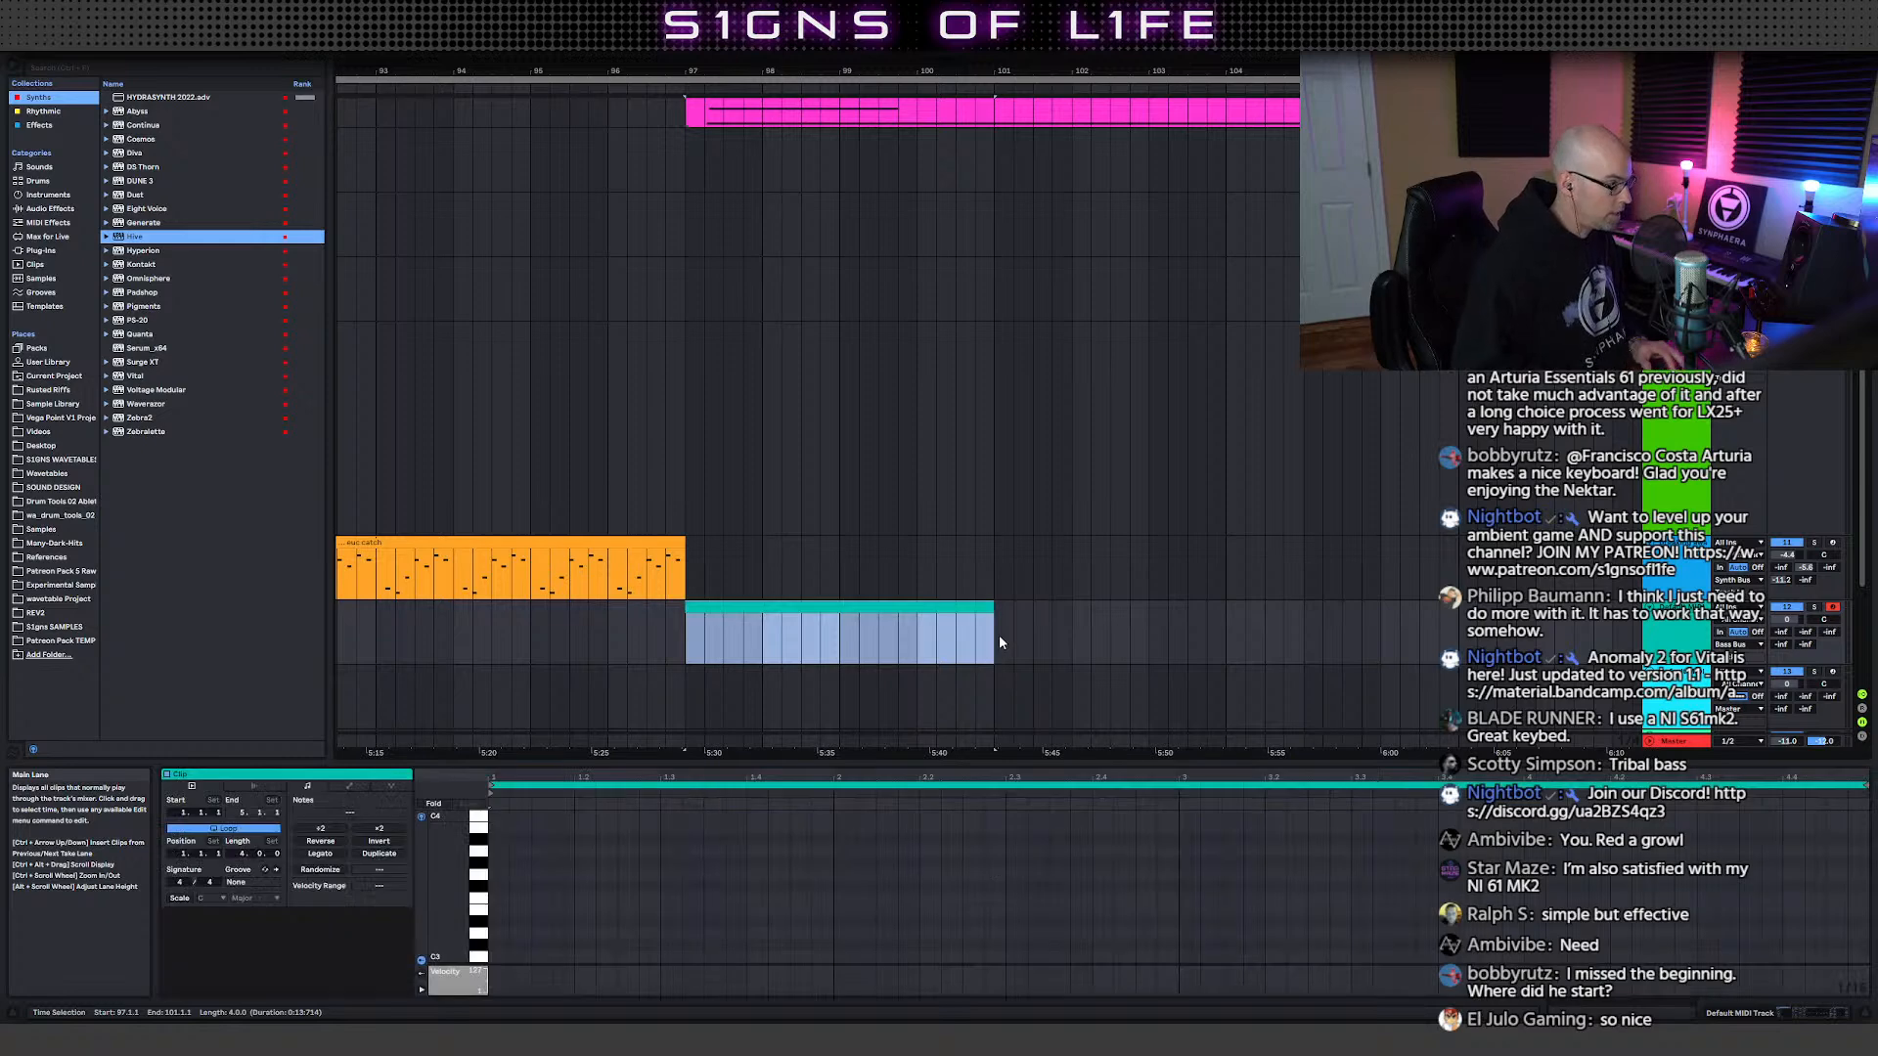
left_click_drag(973, 763, 974, 372)
right_click(642, 777)
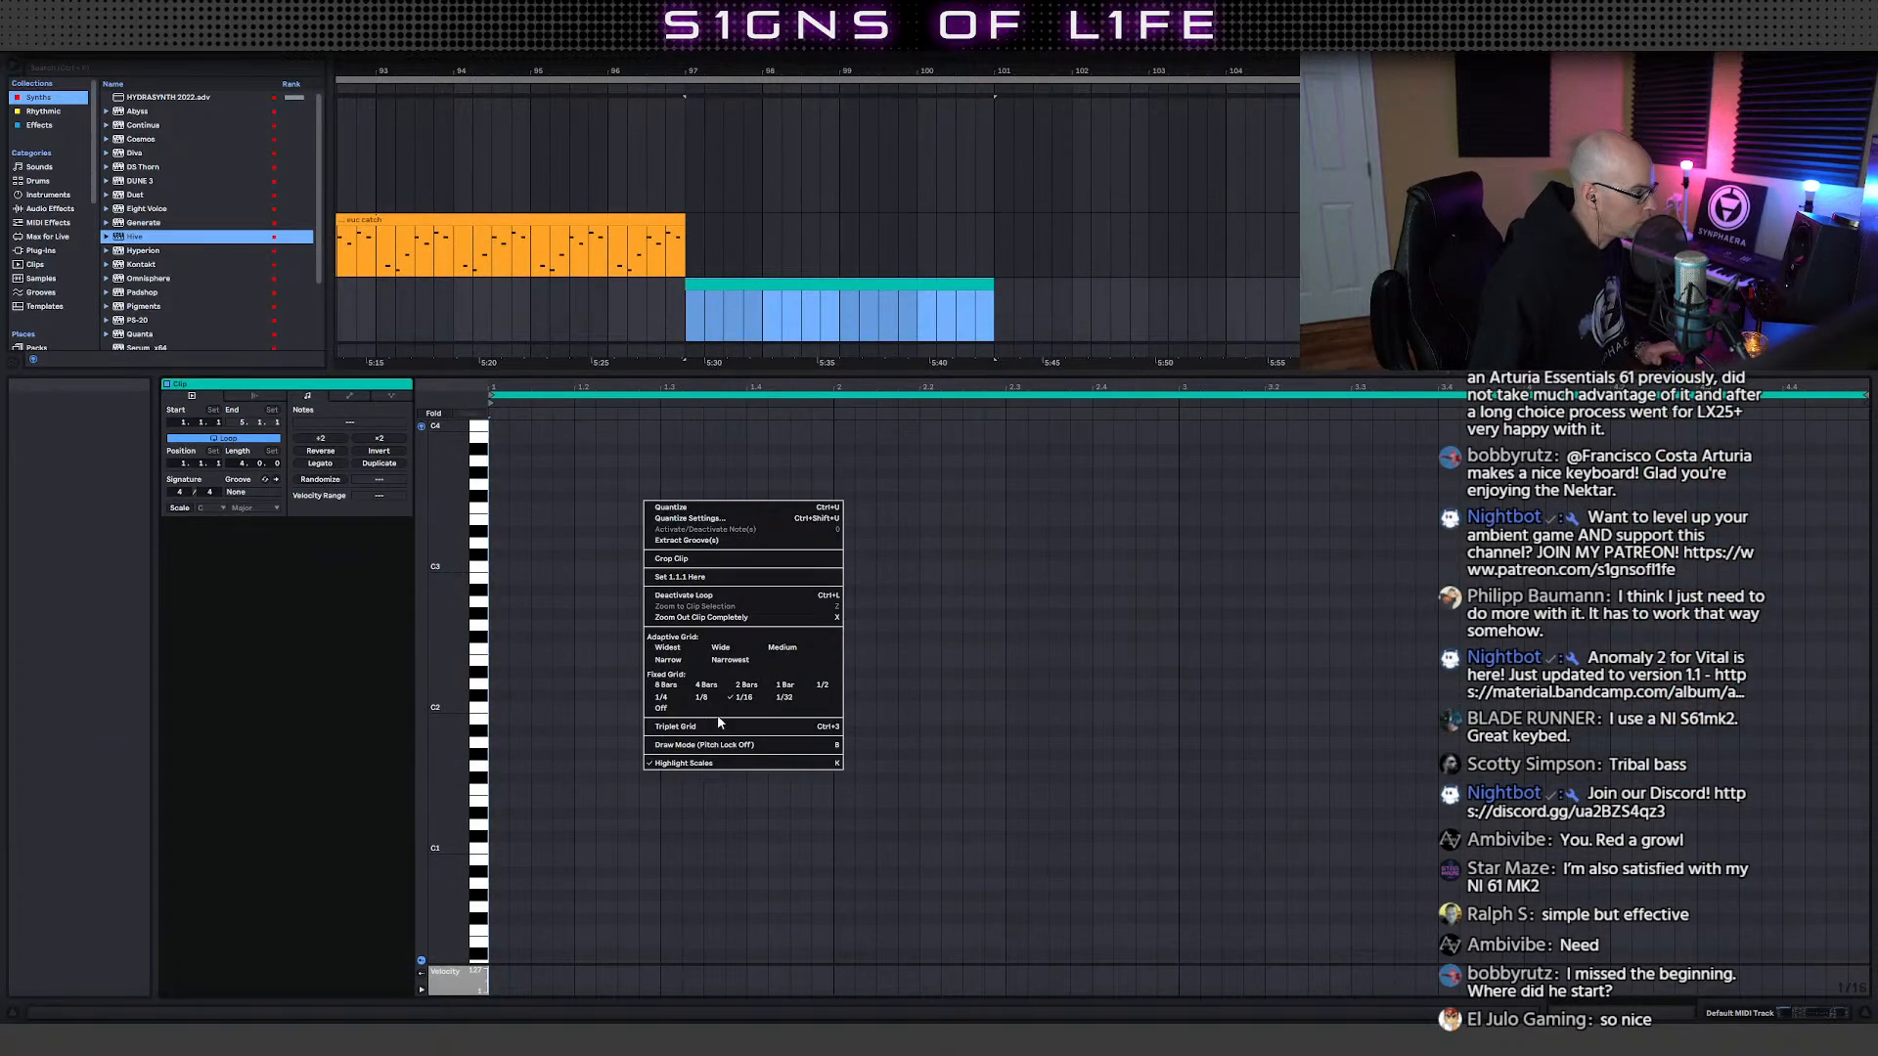
left_click(715, 744)
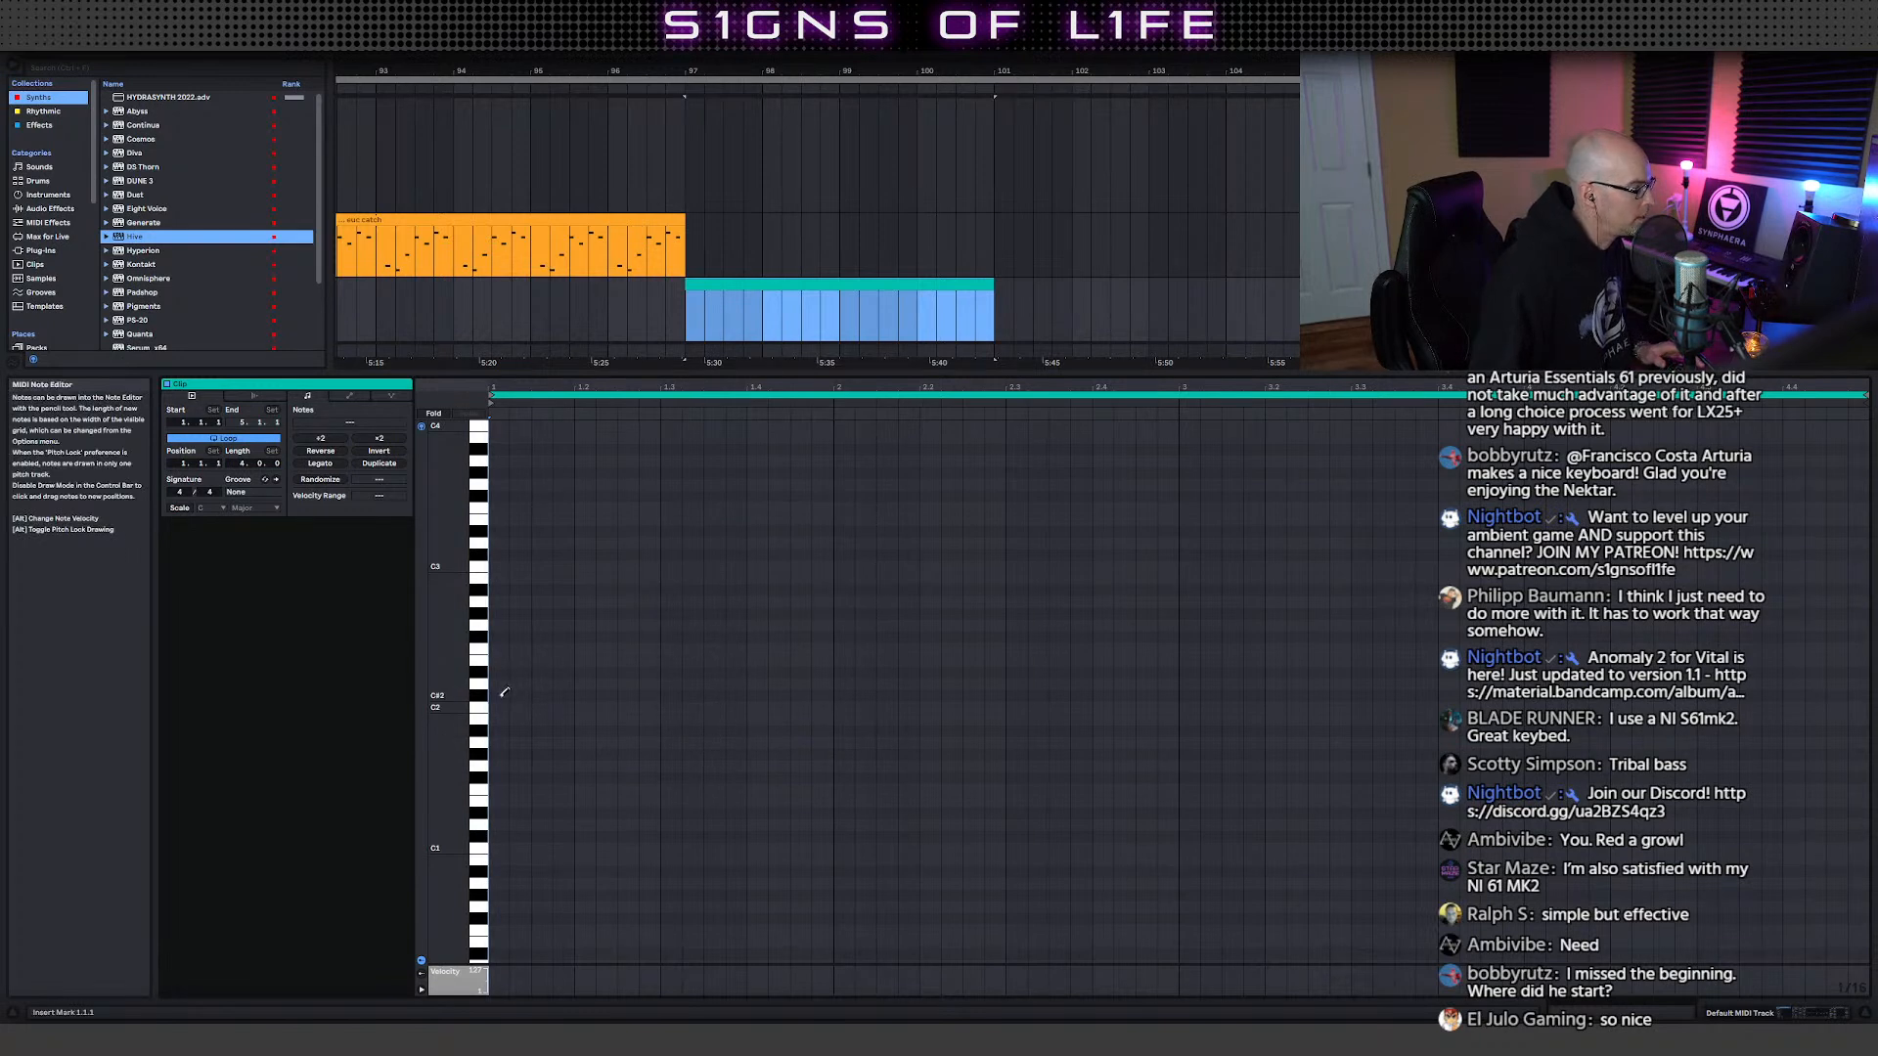
- Draw a C#2 note from 1.1.1 to 2.4.4 with a sixteenth B1 note right after it, and play the clip
left_click(505, 693)
mouse_move(504, 696)
left_mouse_down()
mouse_move(1236, 734)
mouse_move(978, 713)
mouse_move(1171, 722)
mouse_move(1154, 723)
left_mouse_up()
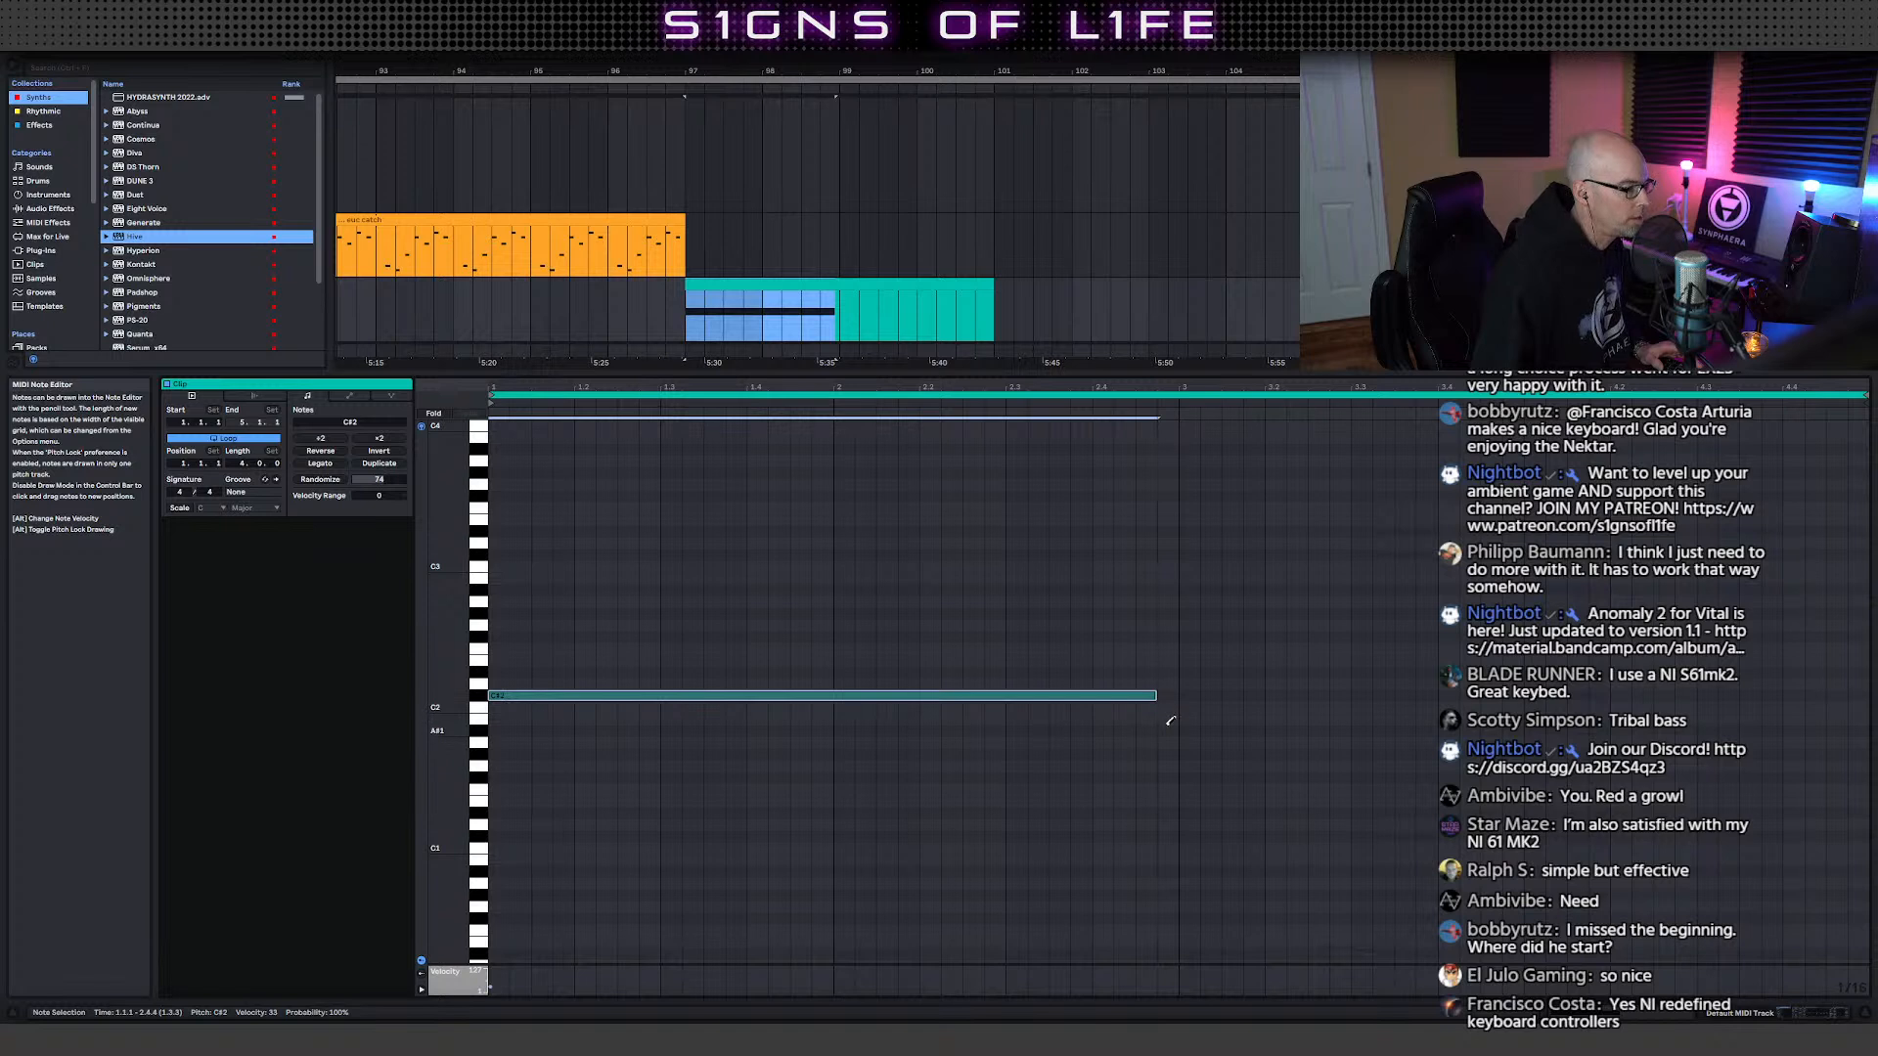
left_click(1169, 721)
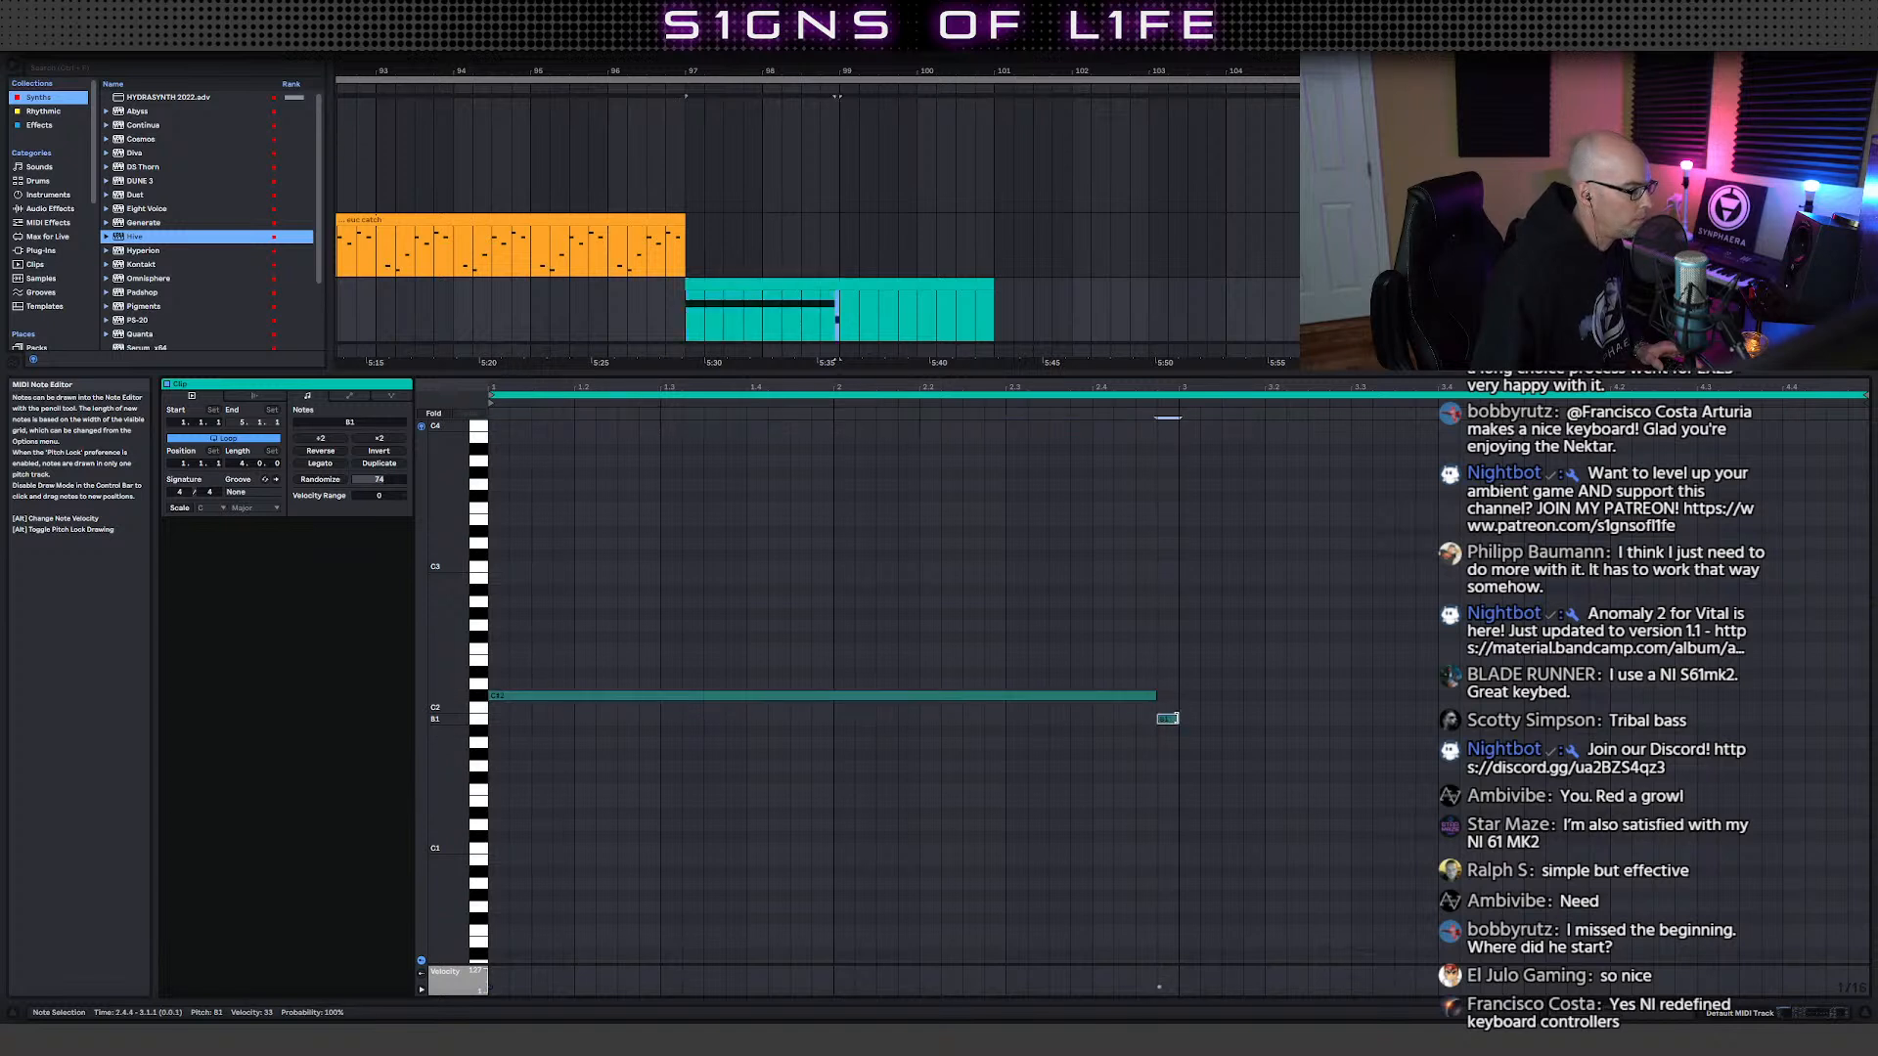
key("space")
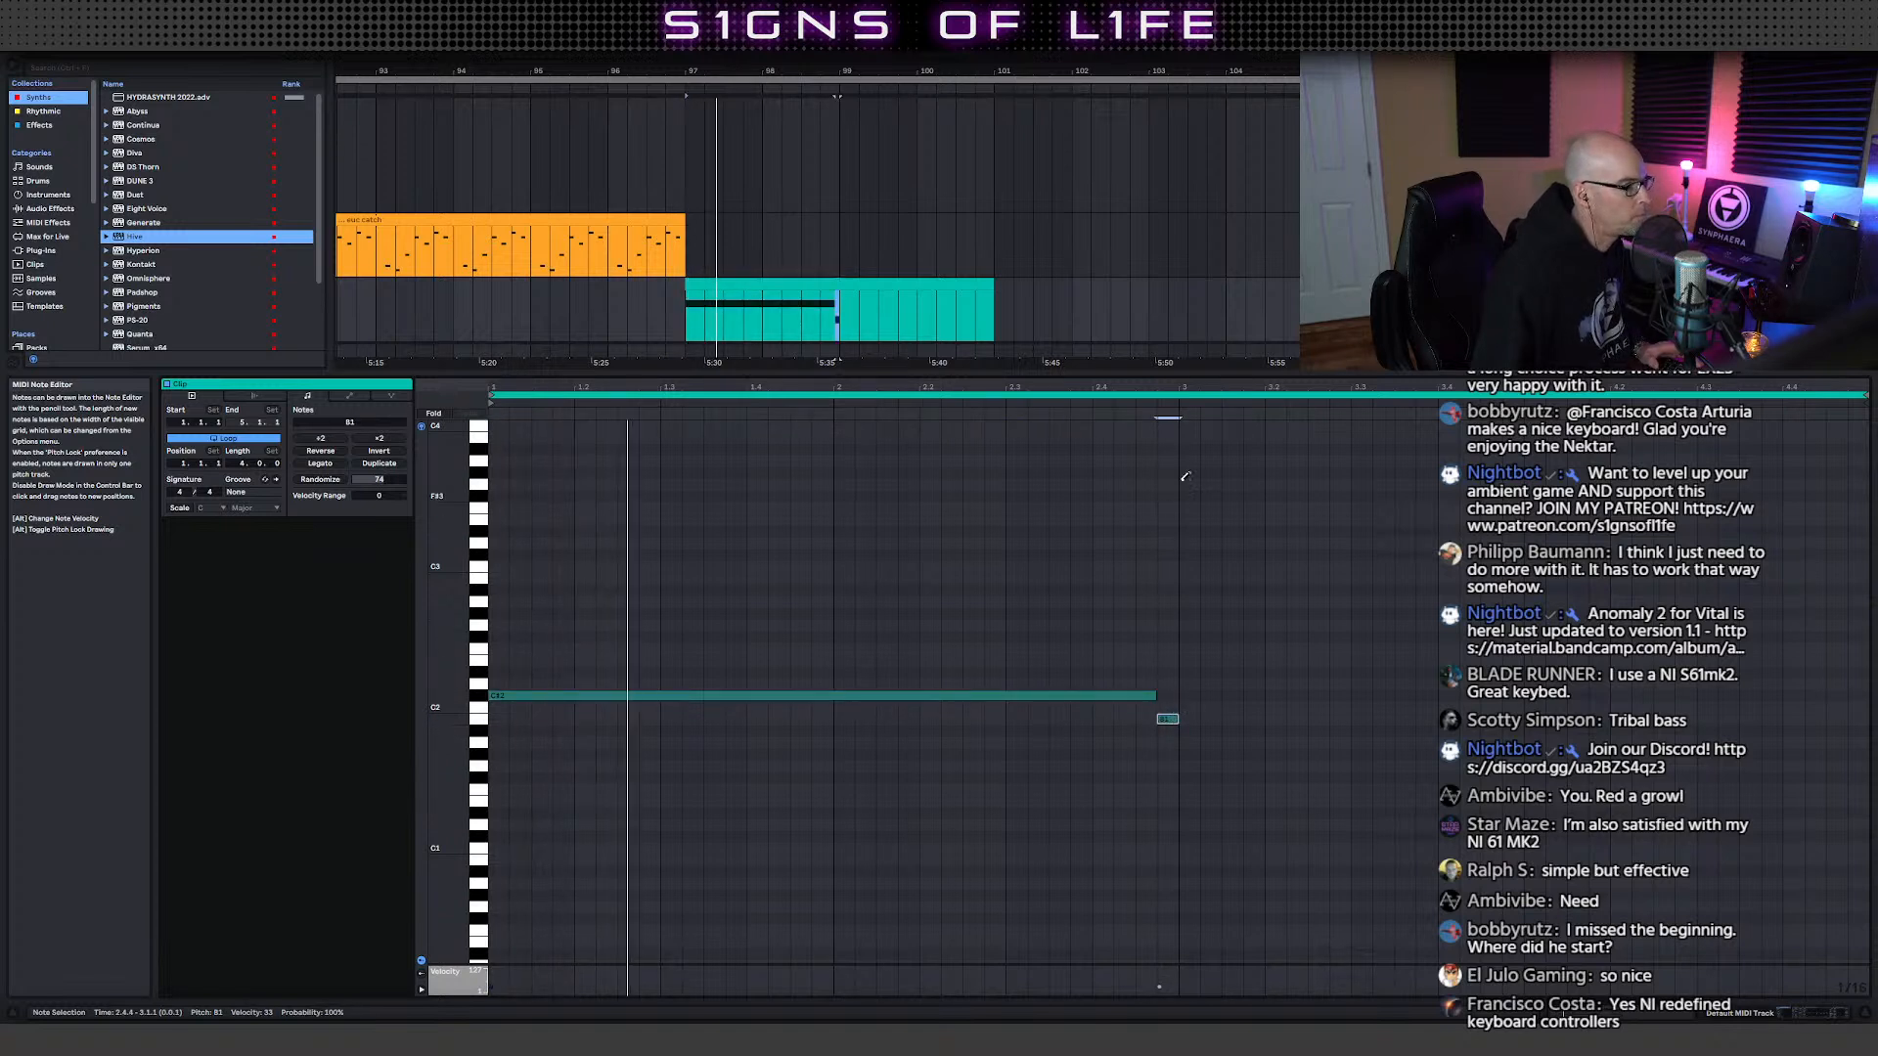
- Set the bass clip's loop length to two bars, shorten the C#2 note to 2.4.3 and start the B1 note there
left_click_drag(244, 463, 244, 484)
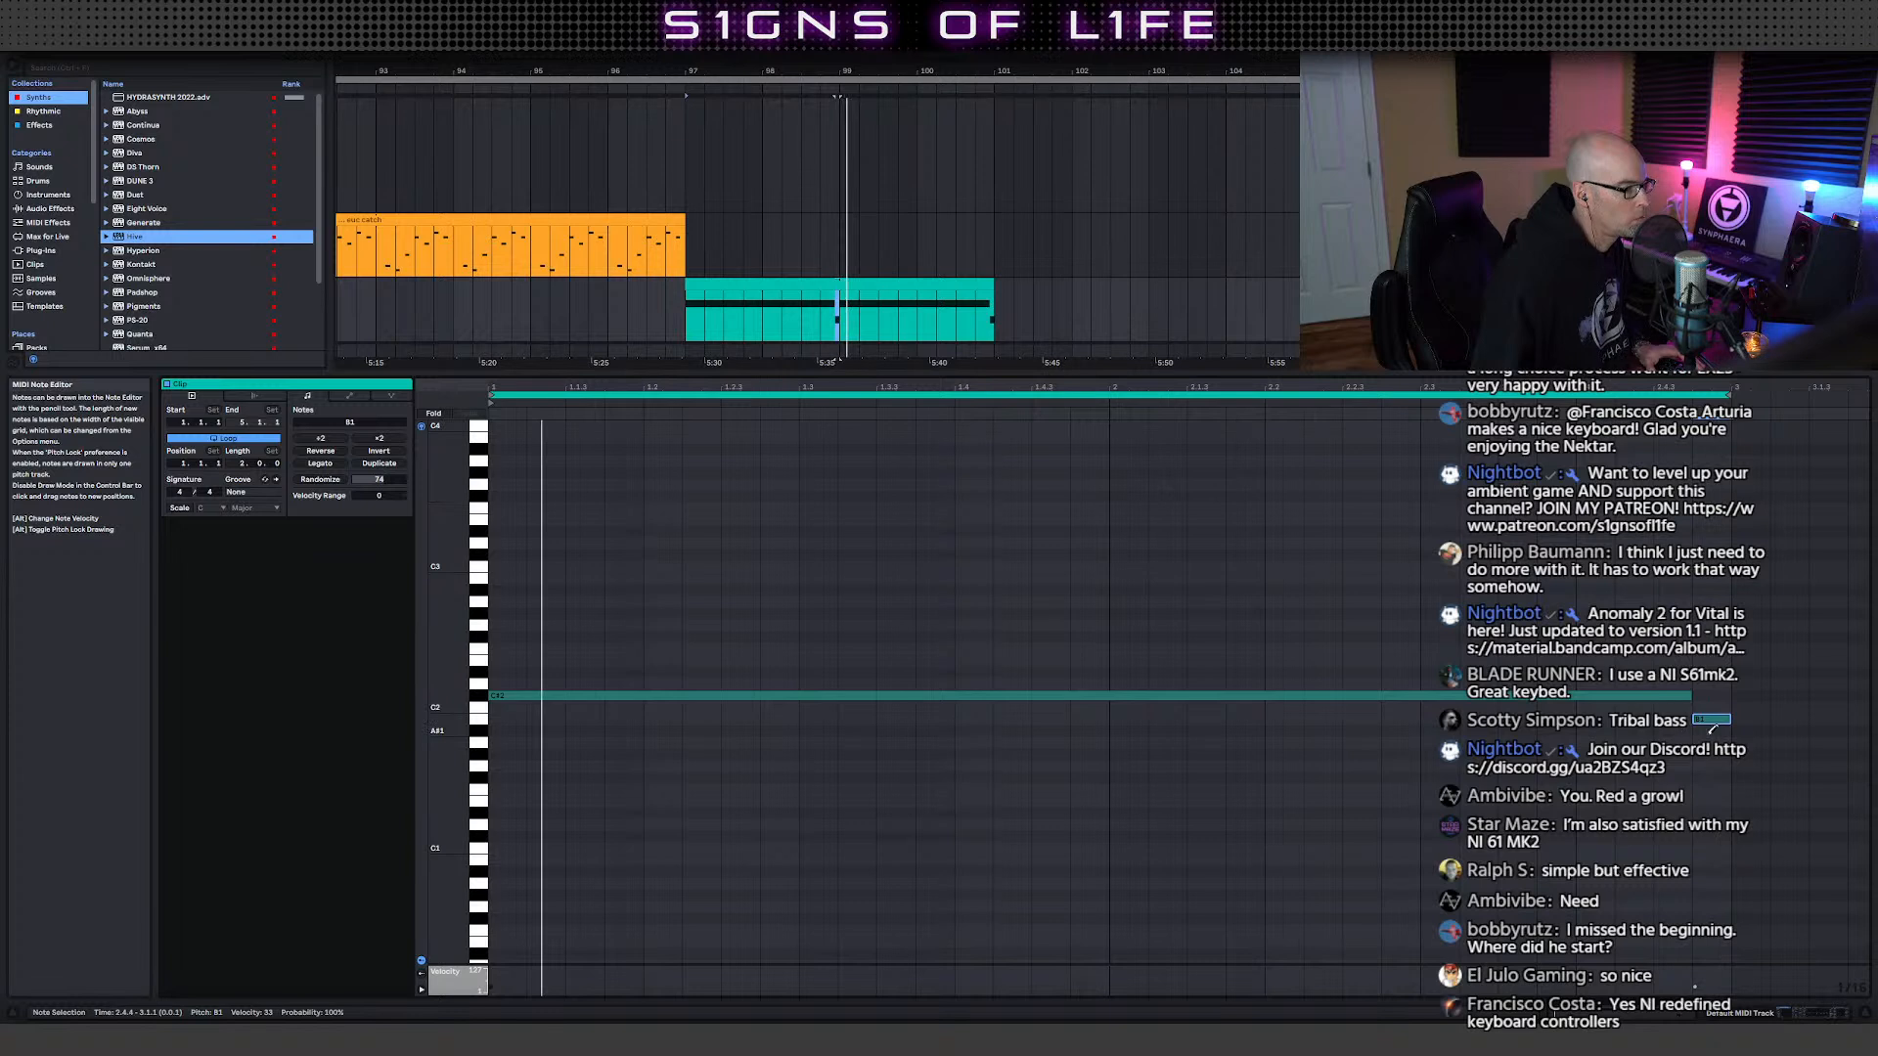
key("space")
left_click_drag(1691, 697, 1654, 699)
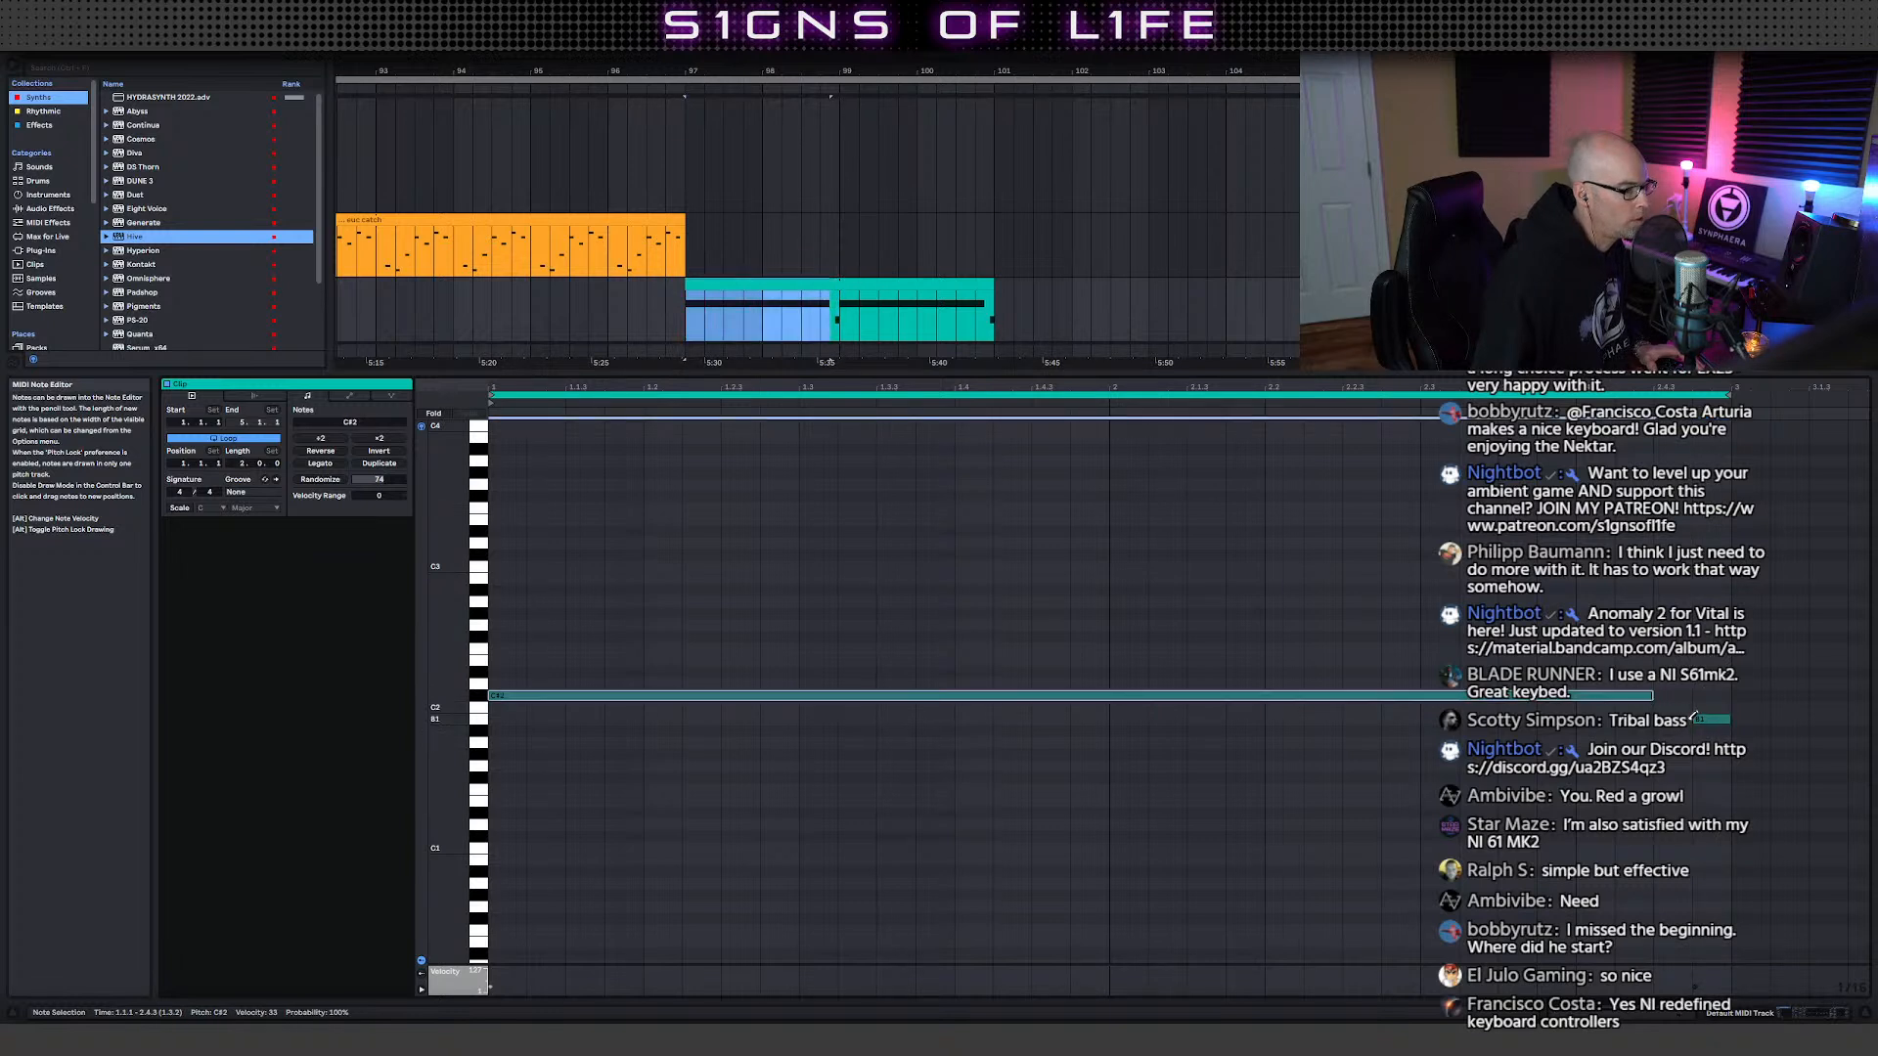
left_click(1697, 721)
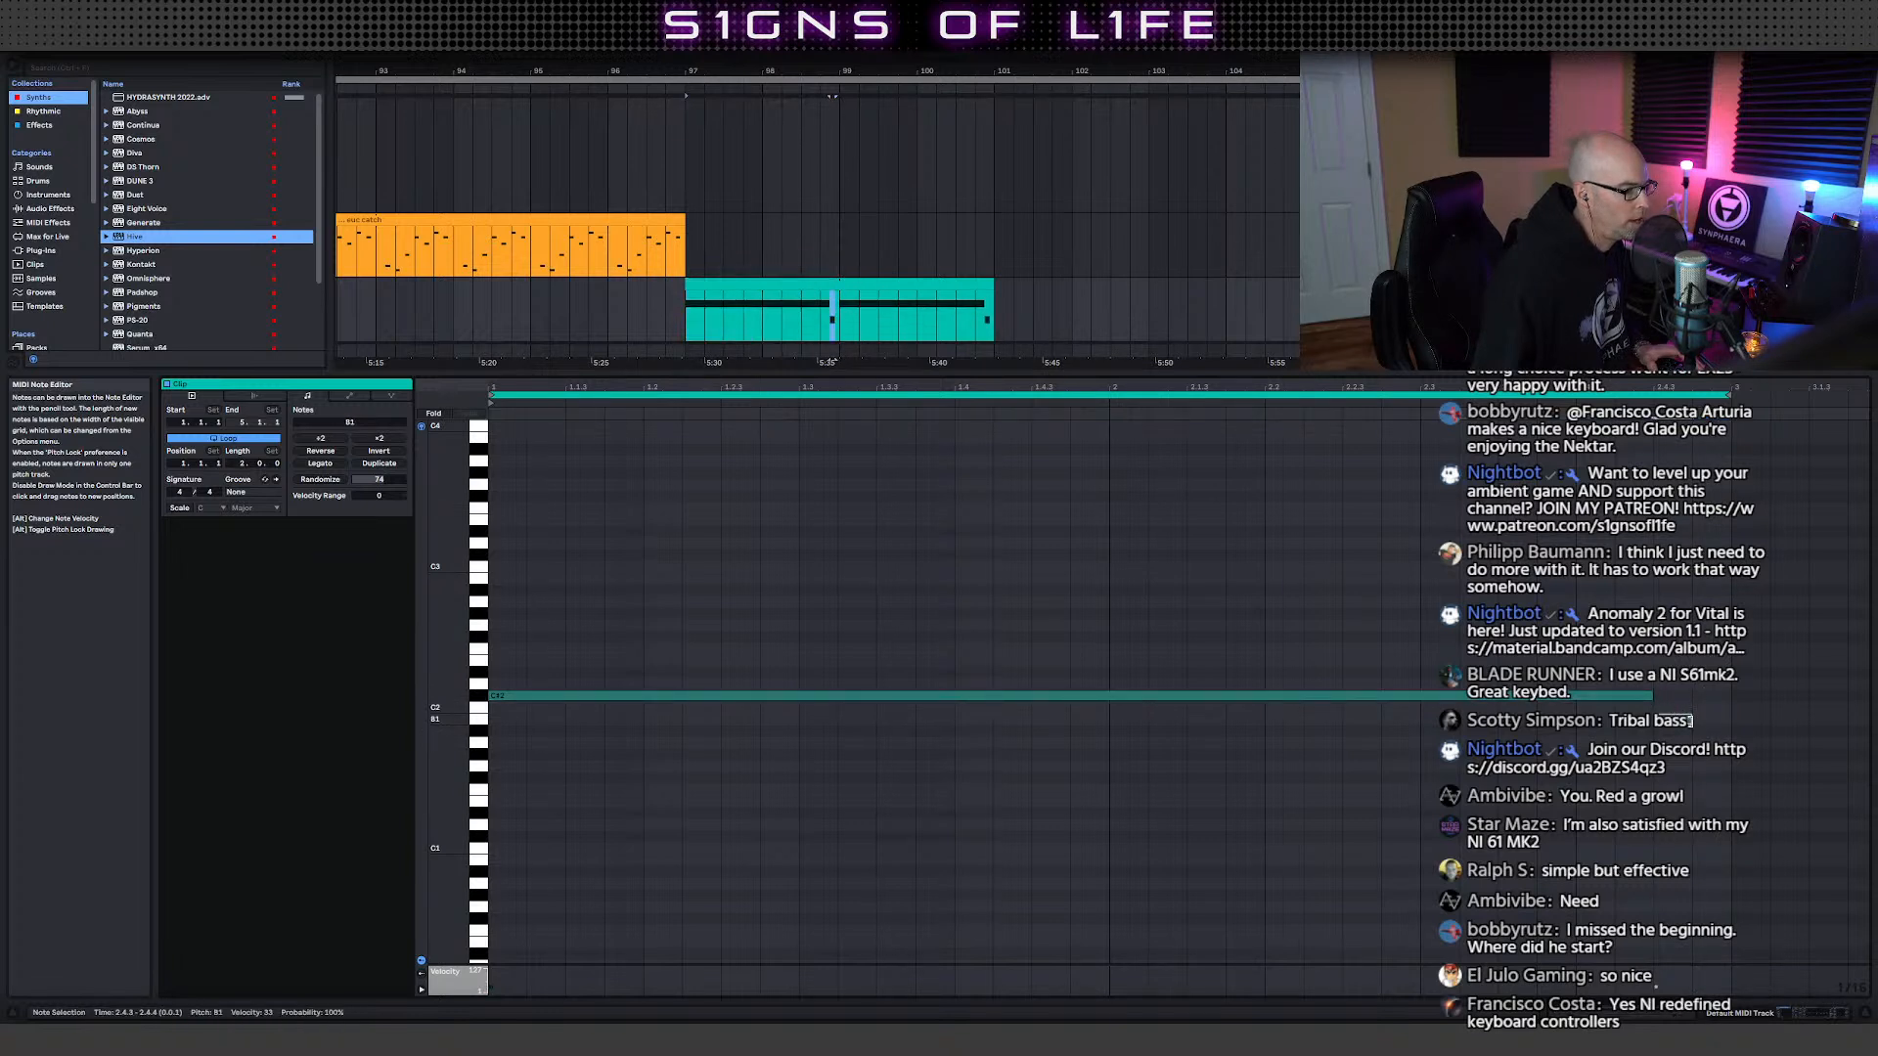
- Extend the looped bass clip to 104.2.1 and play it with the arrangement
left_click_drag(994, 286, 1247, 286)
key("space")
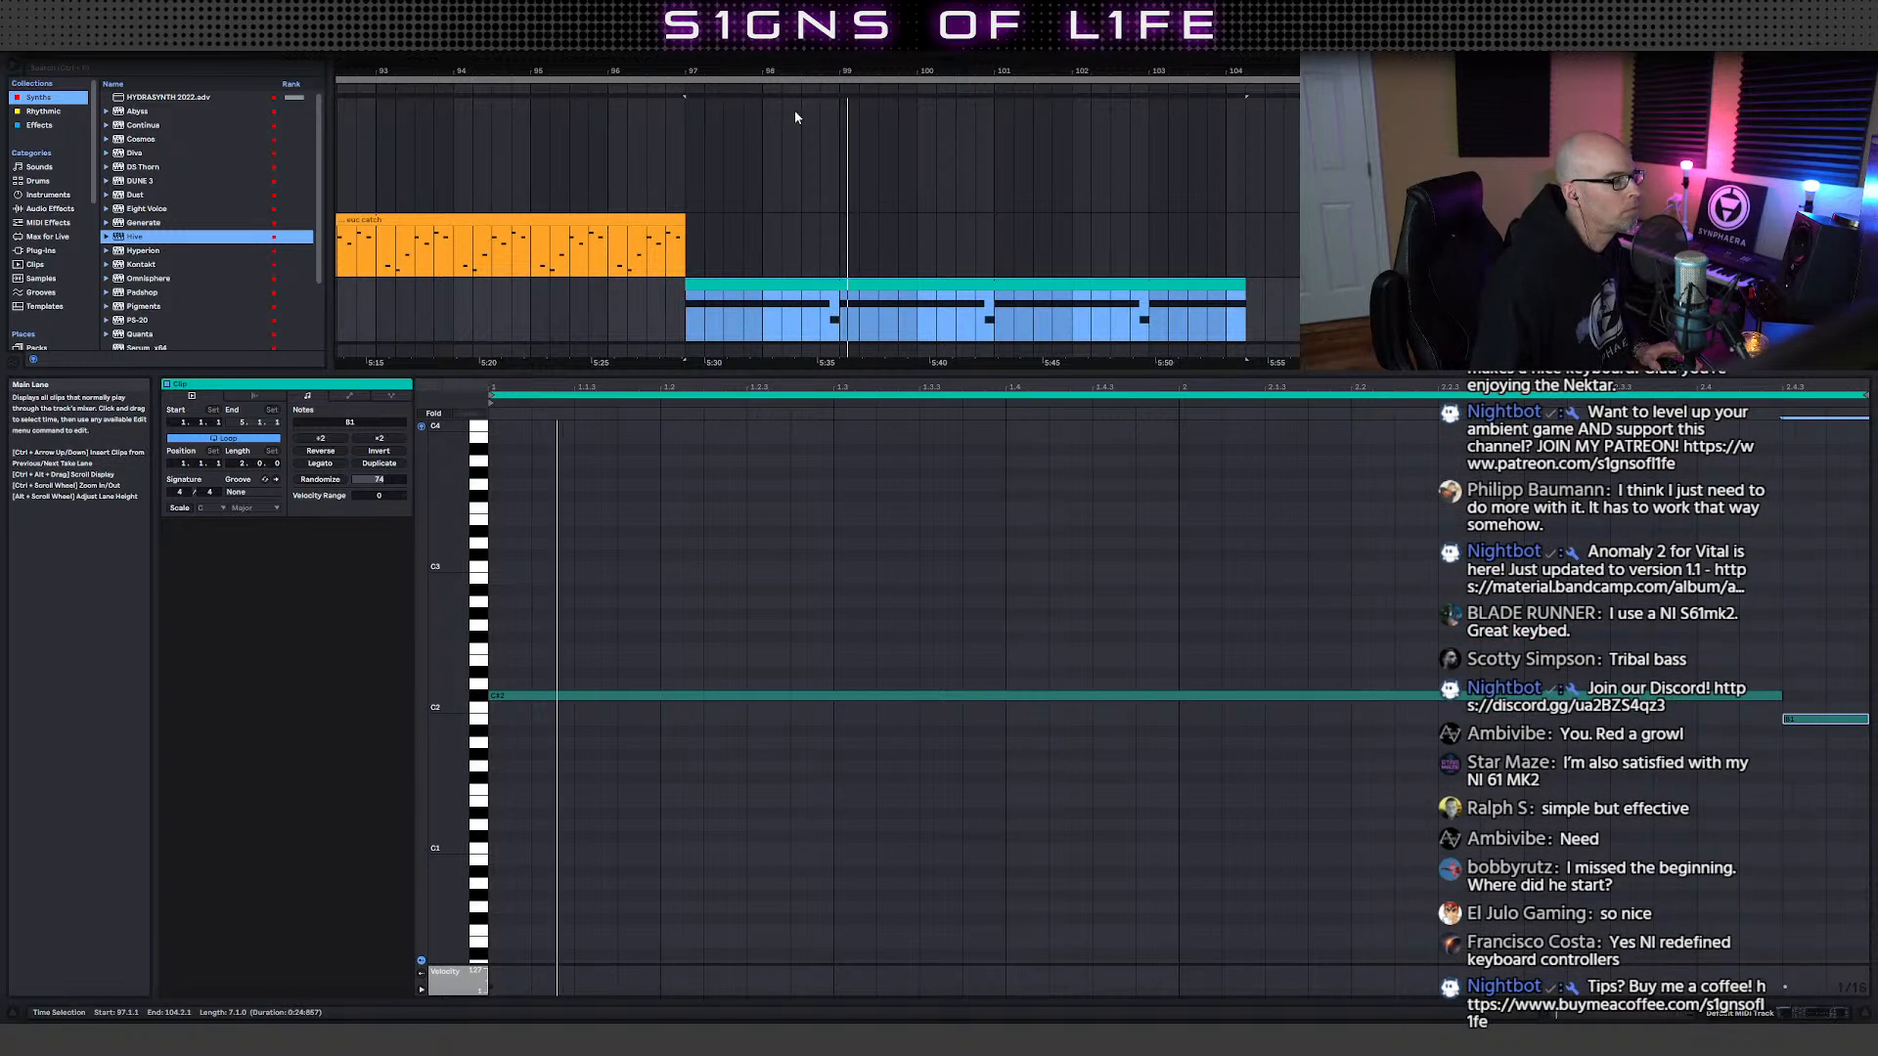
left_click_drag(806, 71, 806, 12)
scroll(886, 285, "up", 4)
scroll(886, 284, "down", 3)
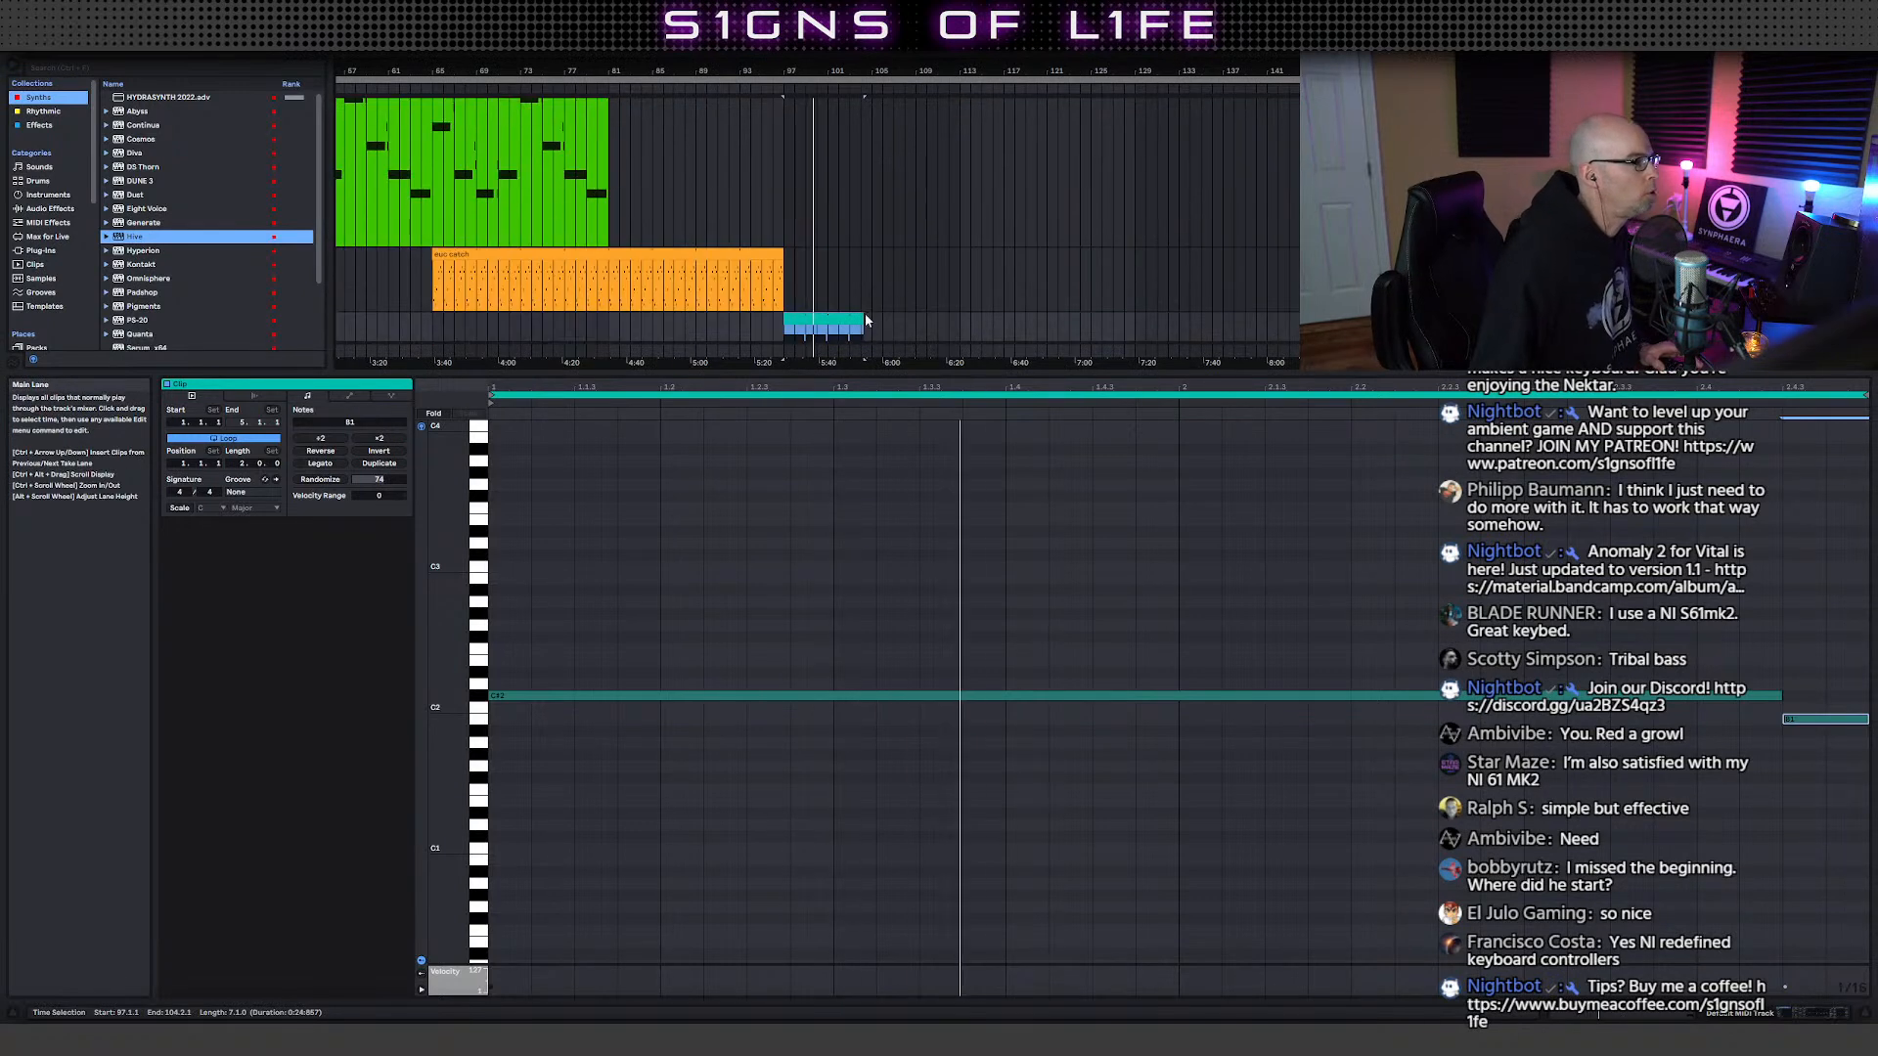
- Extend the looped bass clip to bar 161, shrink the note editor, and check the track's Hive patch in its plug-in window
left_click_drag(862, 318, 1354, 319)
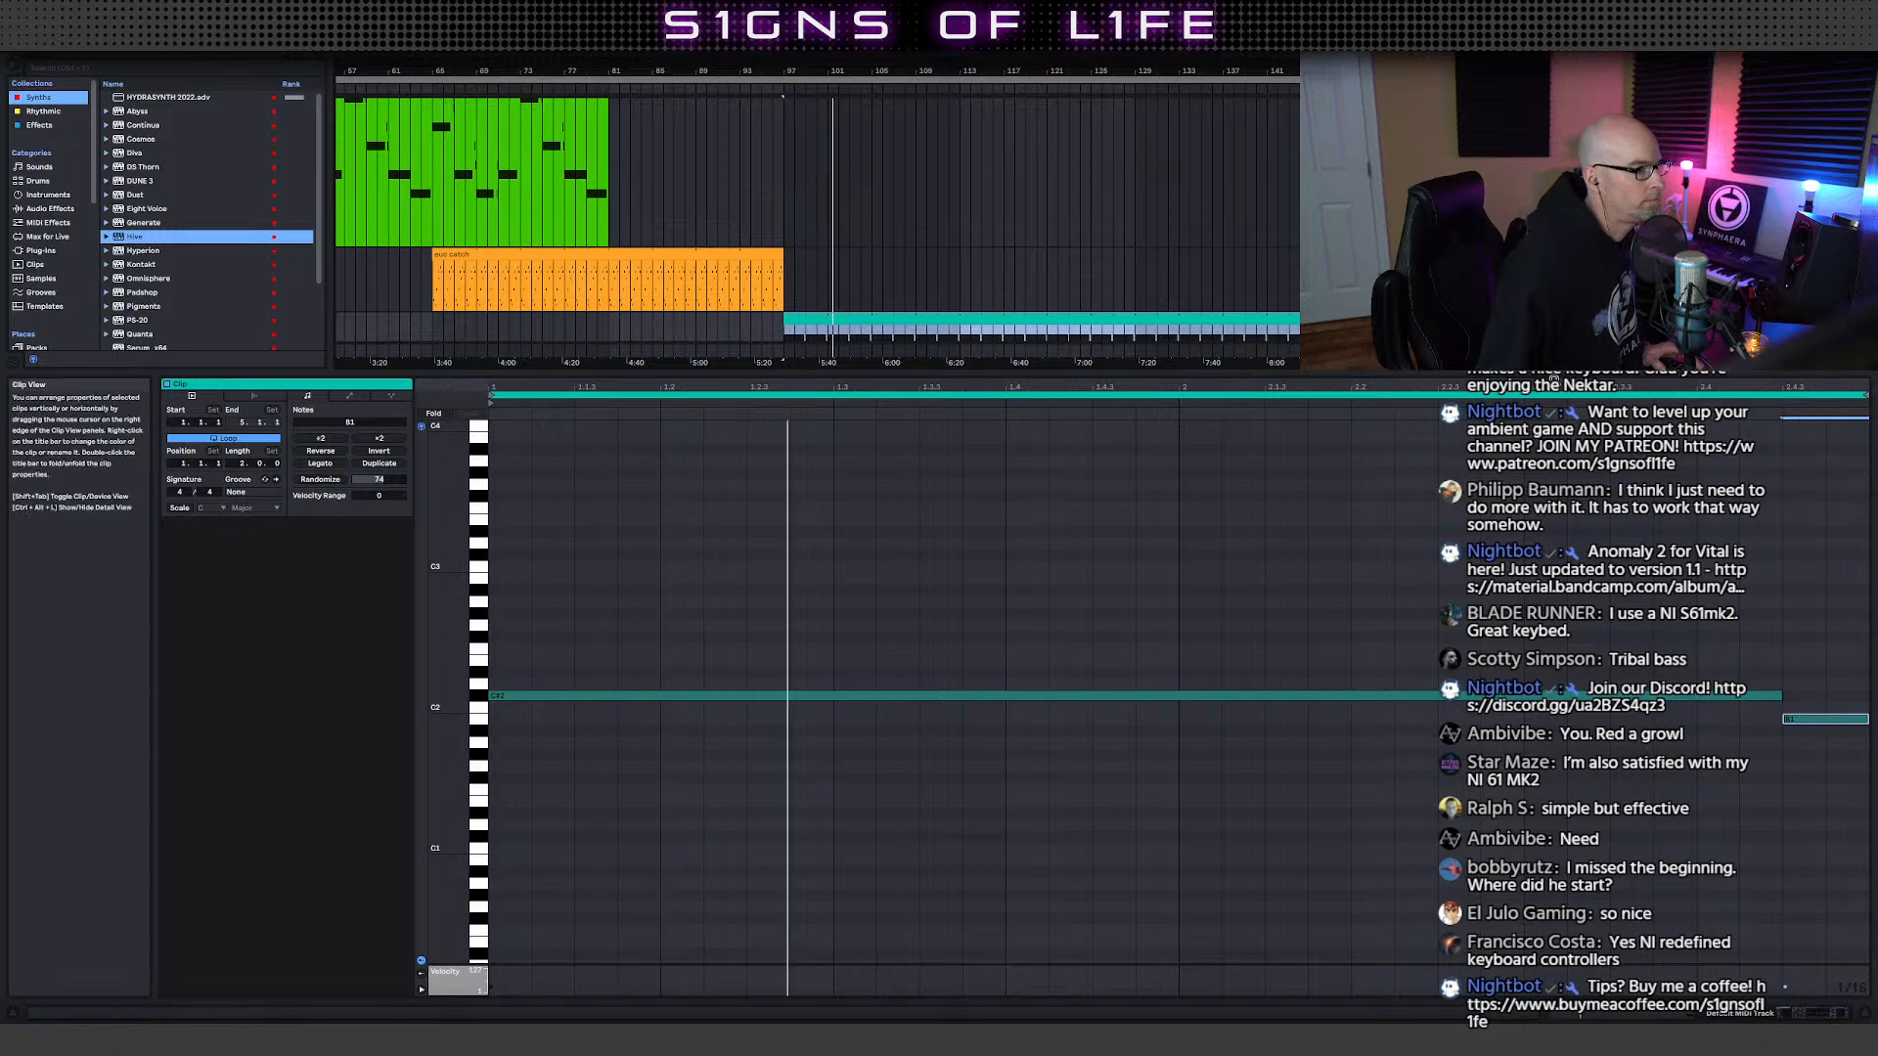
left_click_drag(1751, 374, 1751, 677)
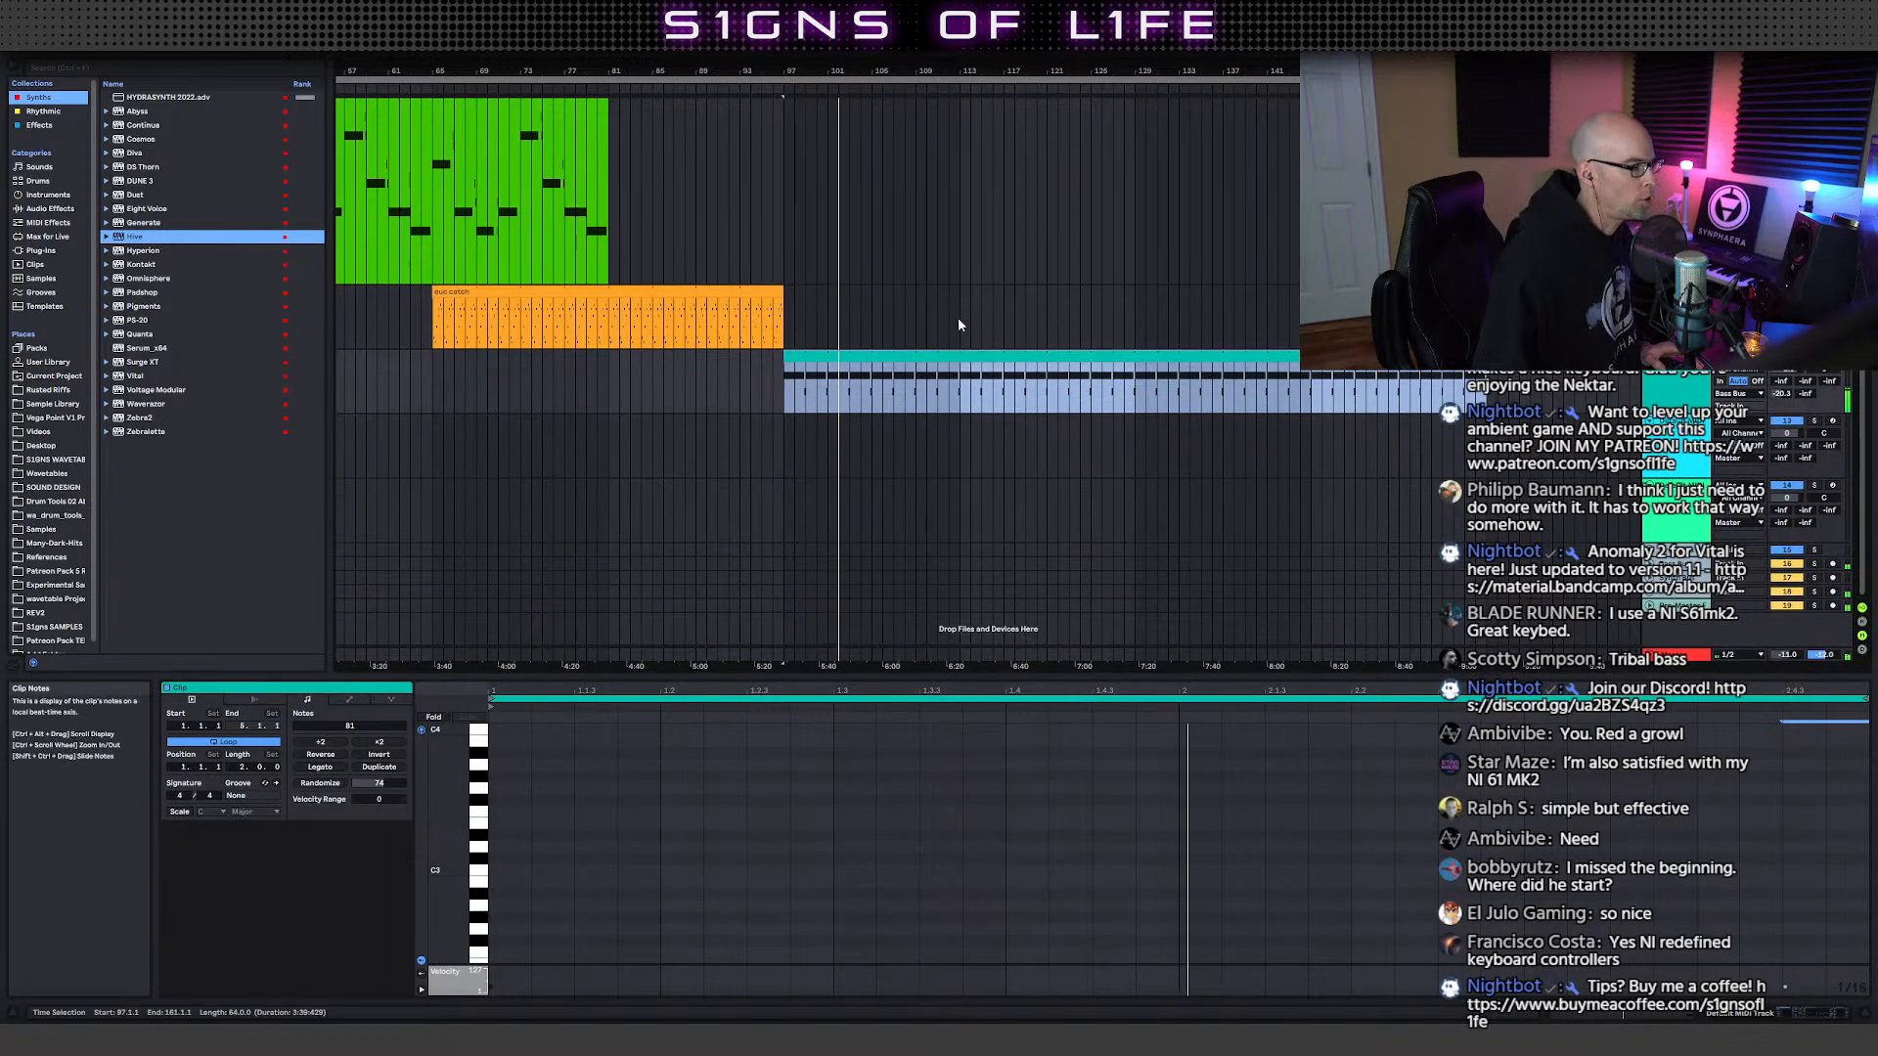
key("shift+Tab")
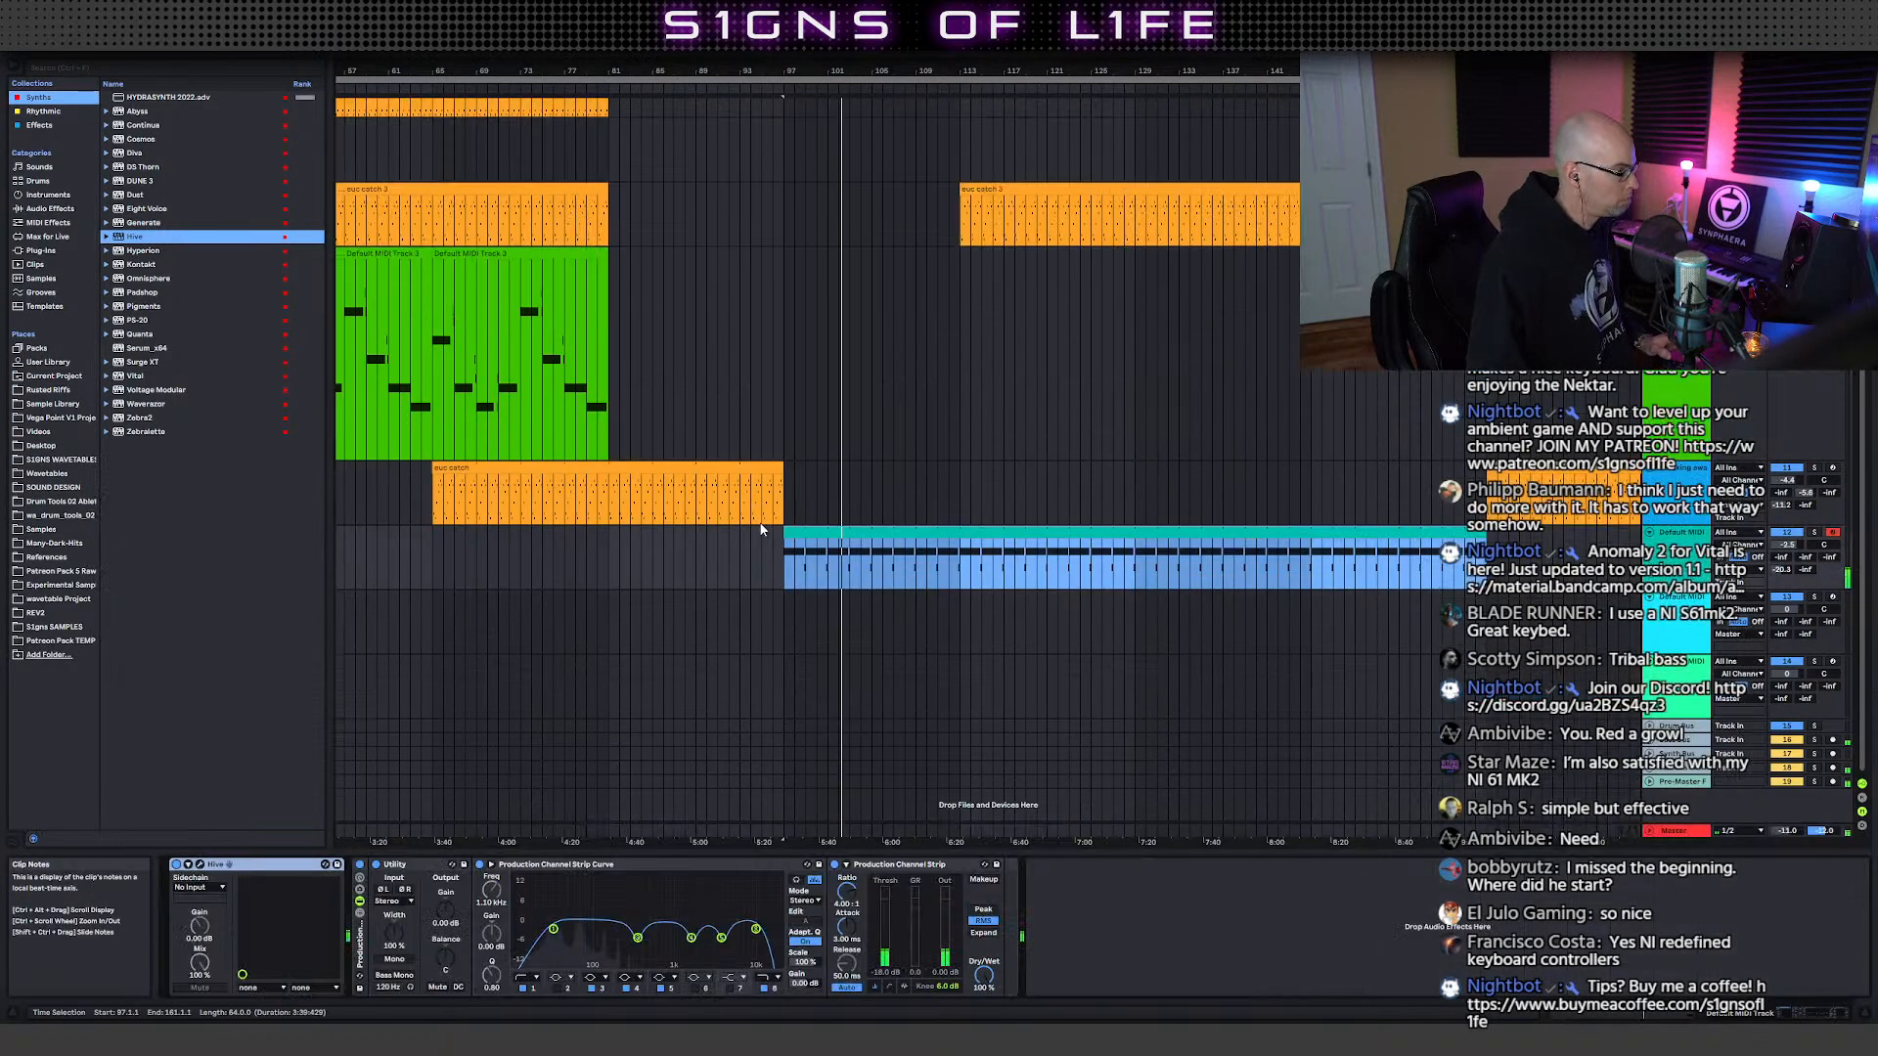
left_click(200, 865)
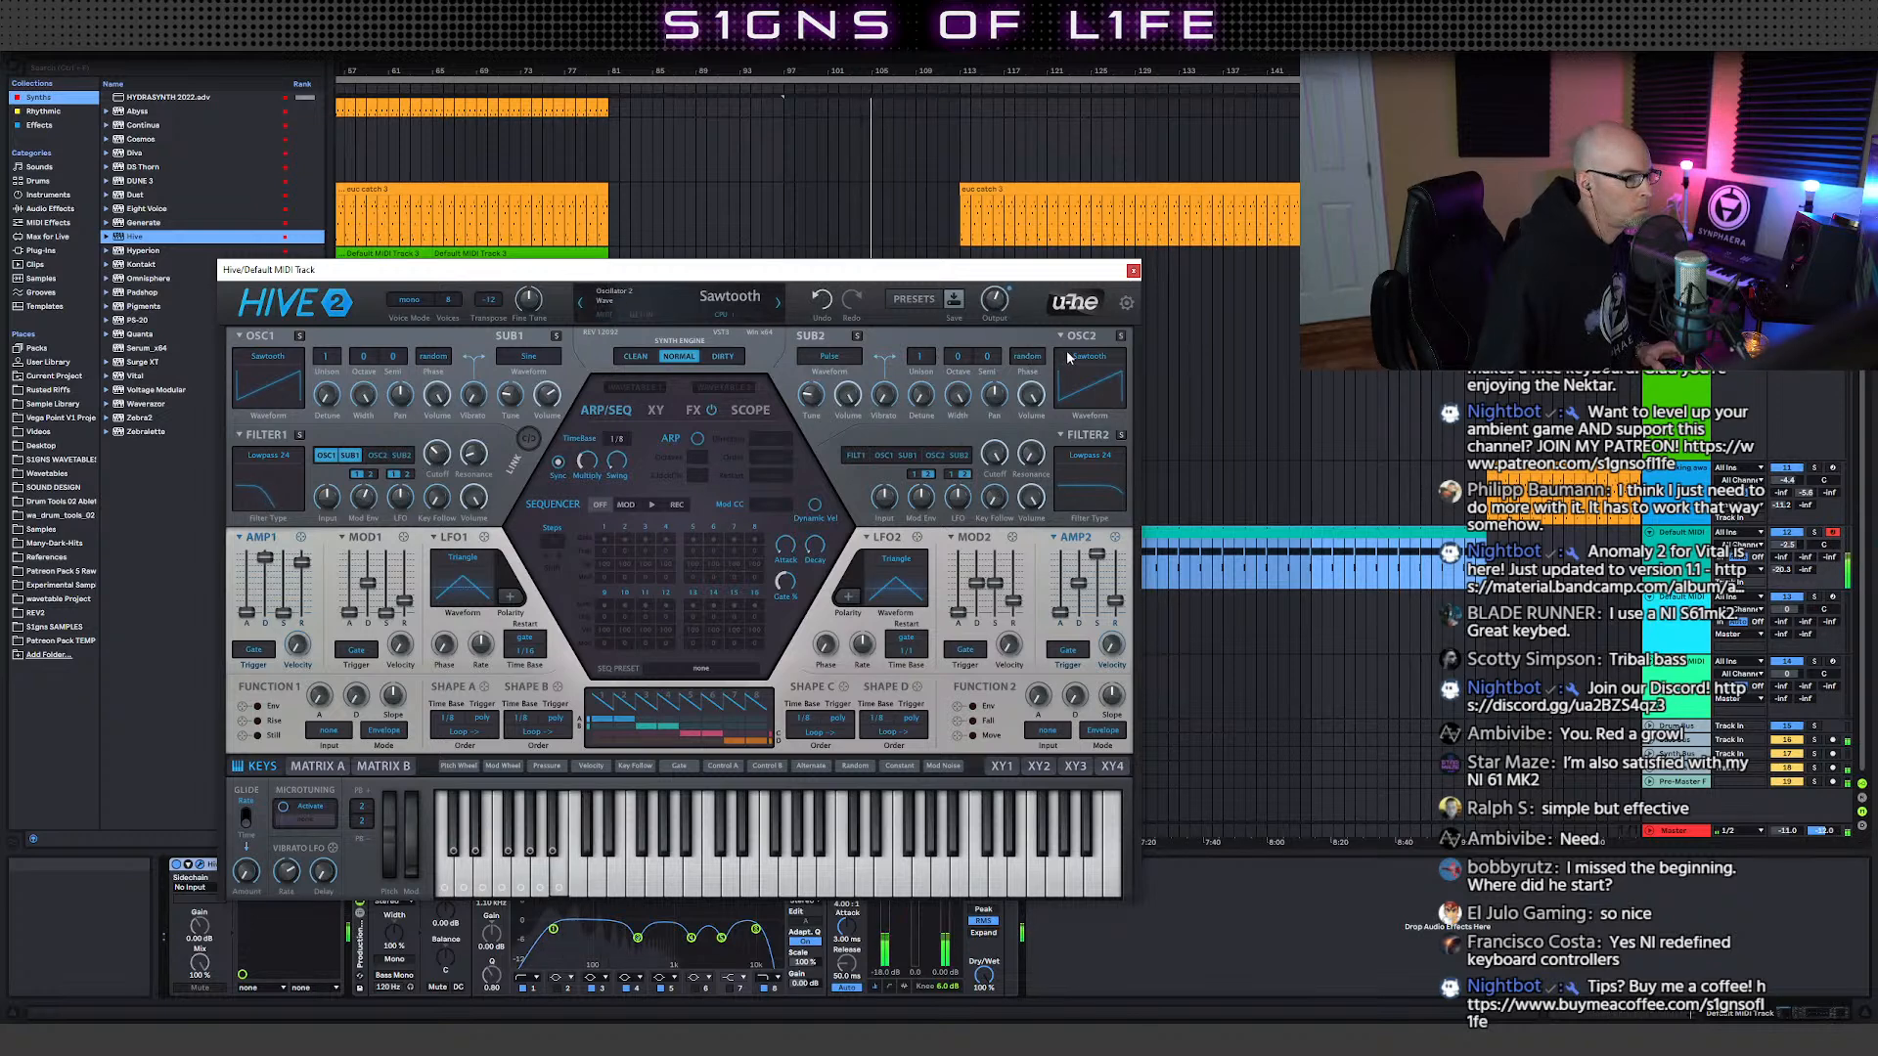
left_click(1133, 273)
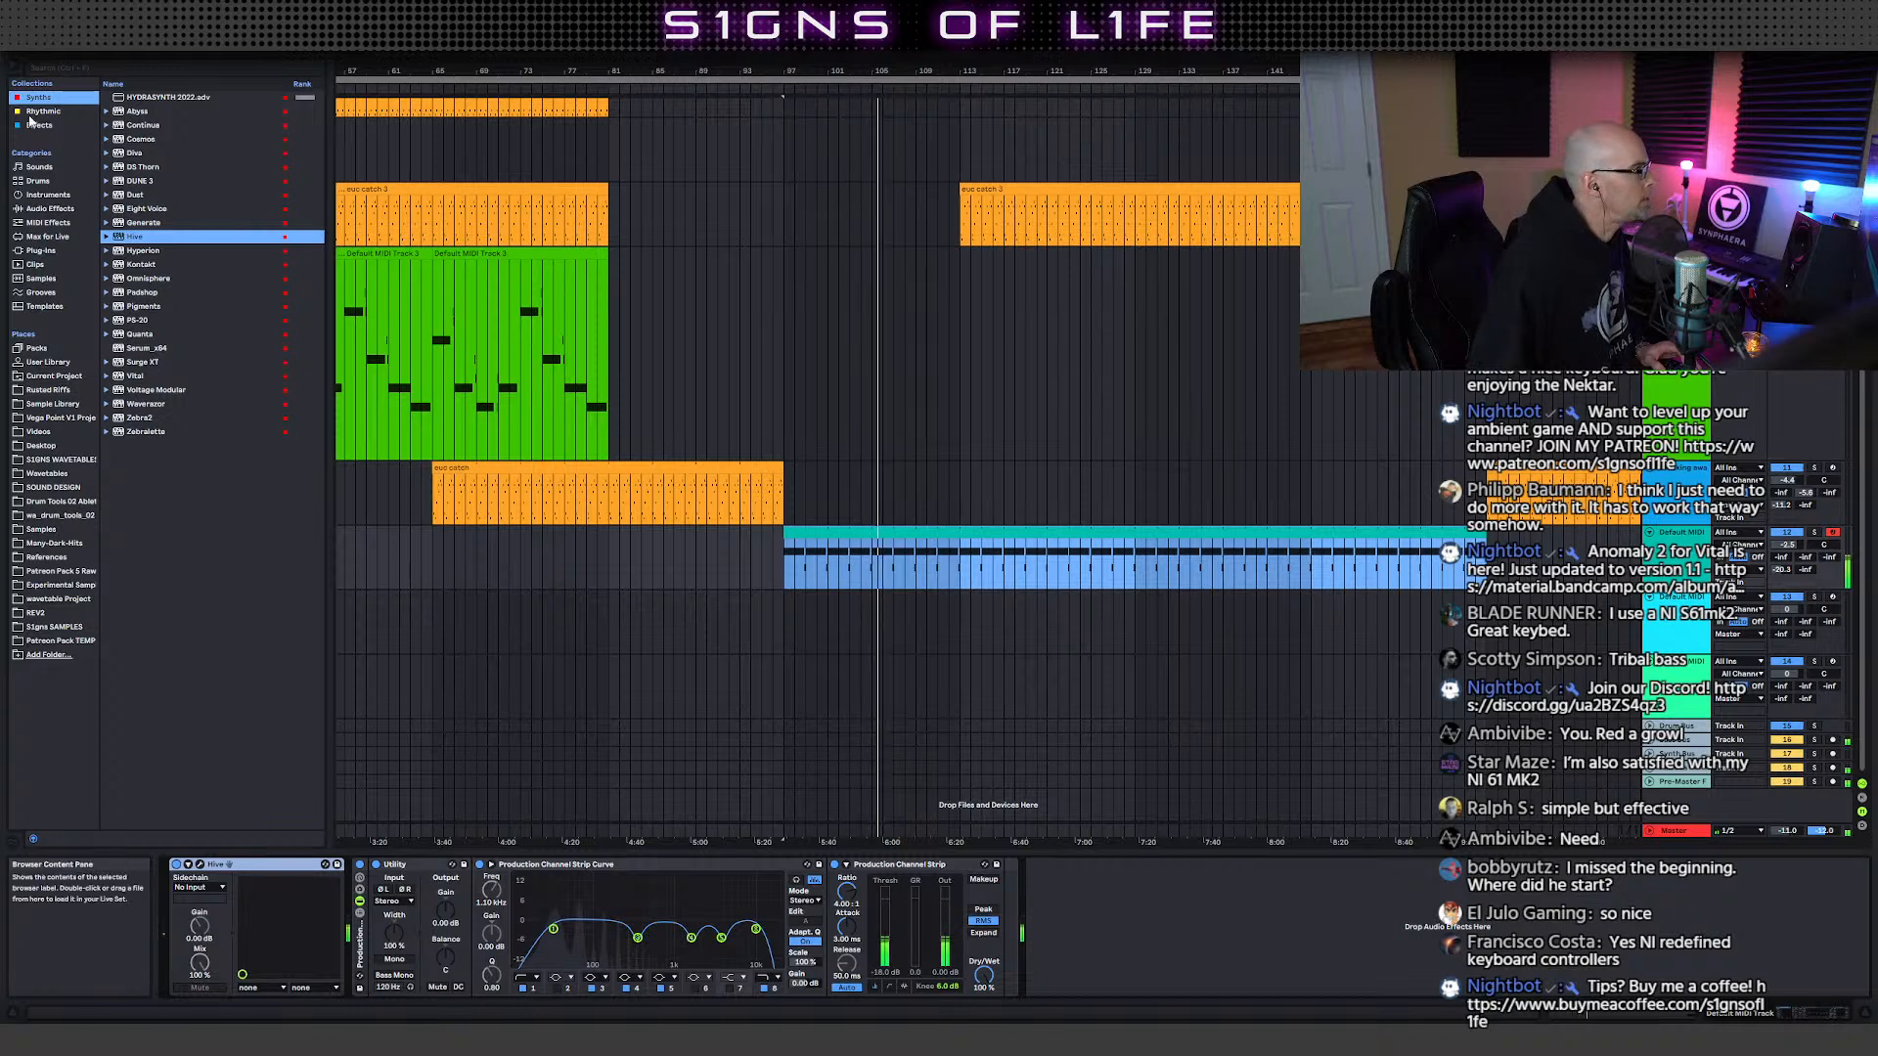
- Add the Pro-C 2 compressor to the end of the bass track's device chain and load its mastering preset Organic Thickness bM
left_click(49, 112)
left_click(44, 126)
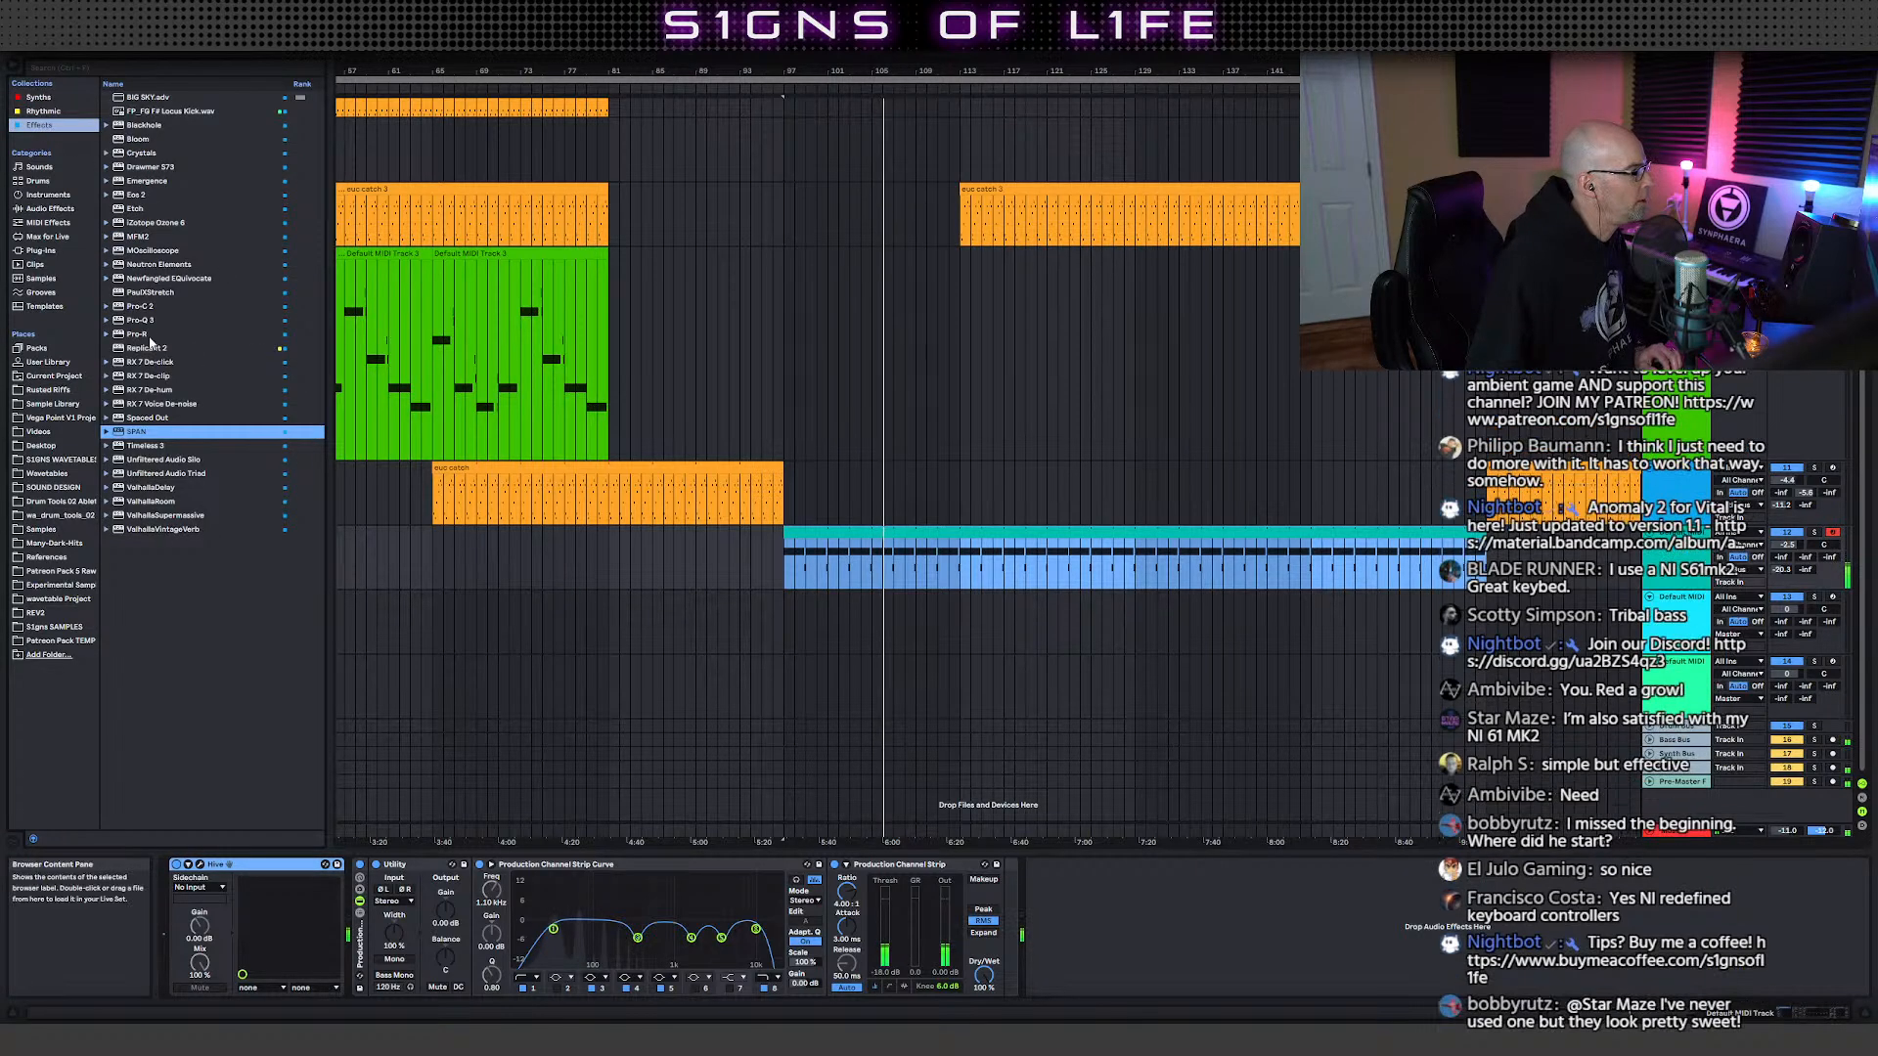
left_click(138, 308)
double_click(138, 308)
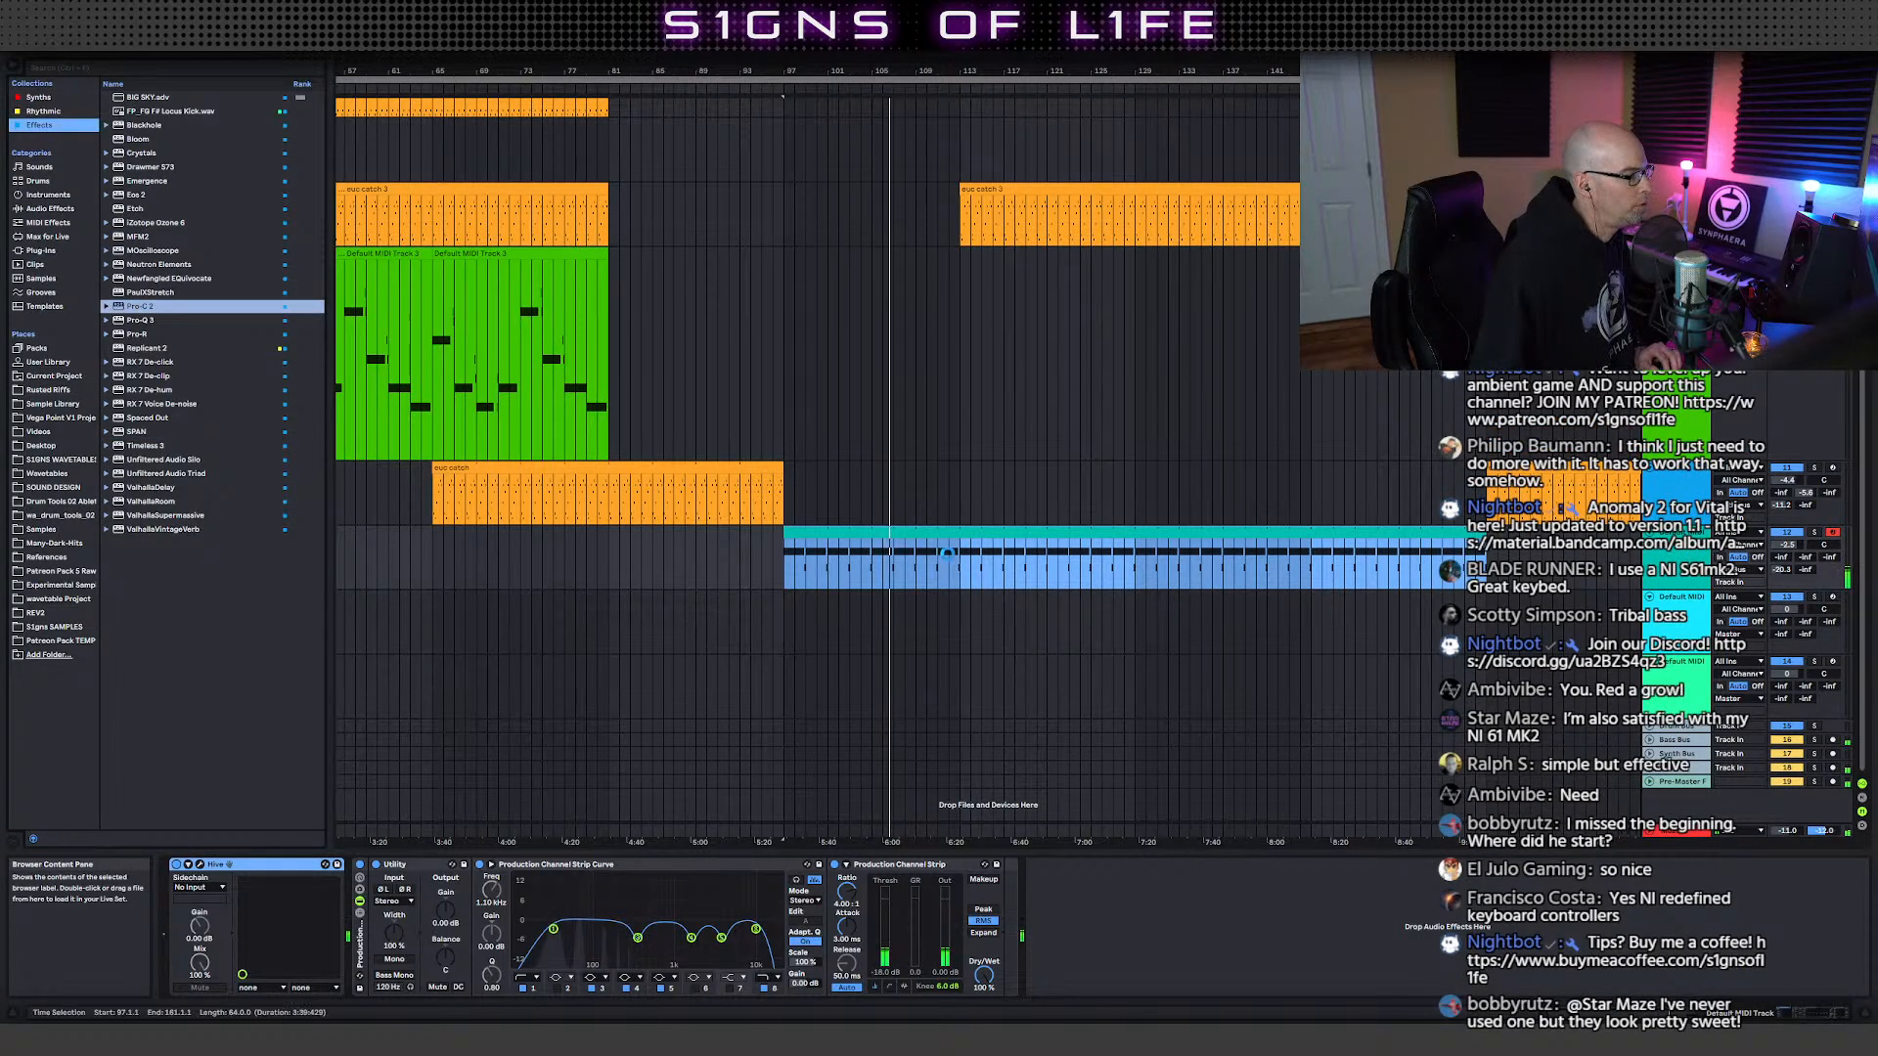
left_click(622, 303)
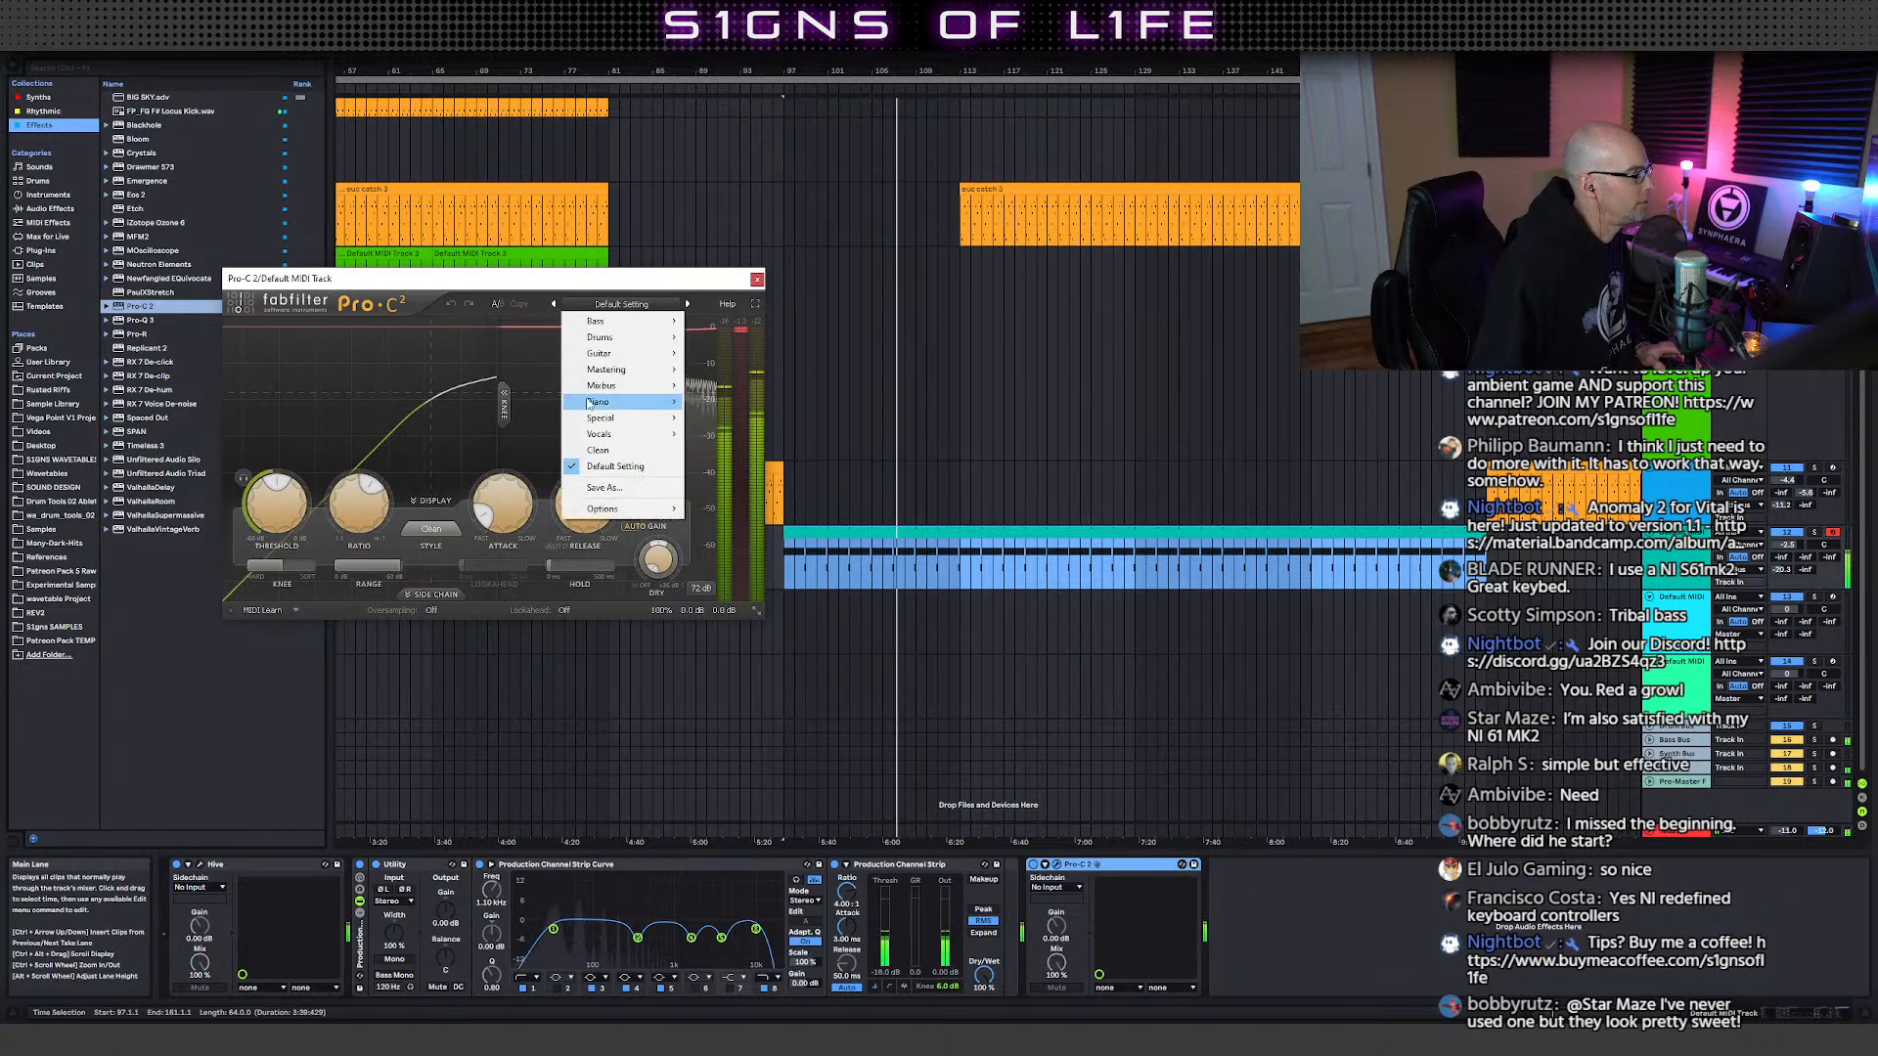
mouse_move(612, 370)
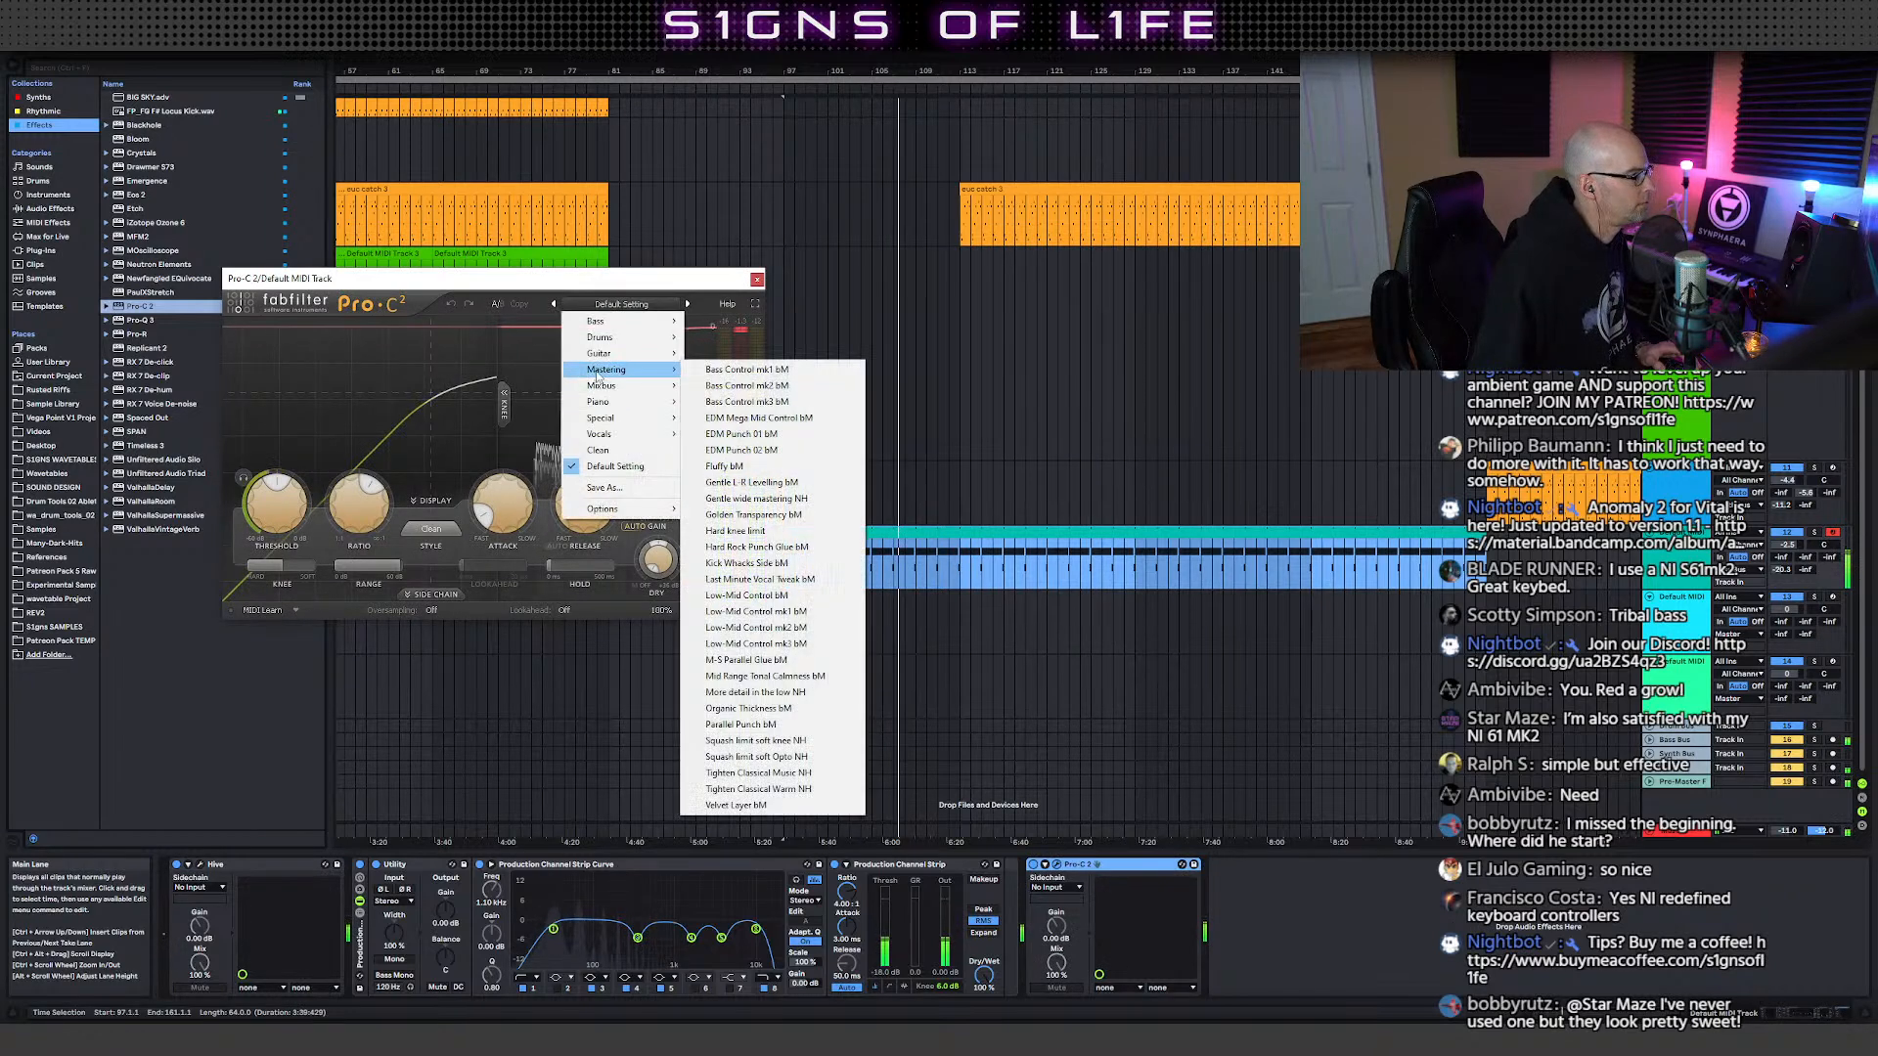
left_click(773, 708)
left_click(756, 282)
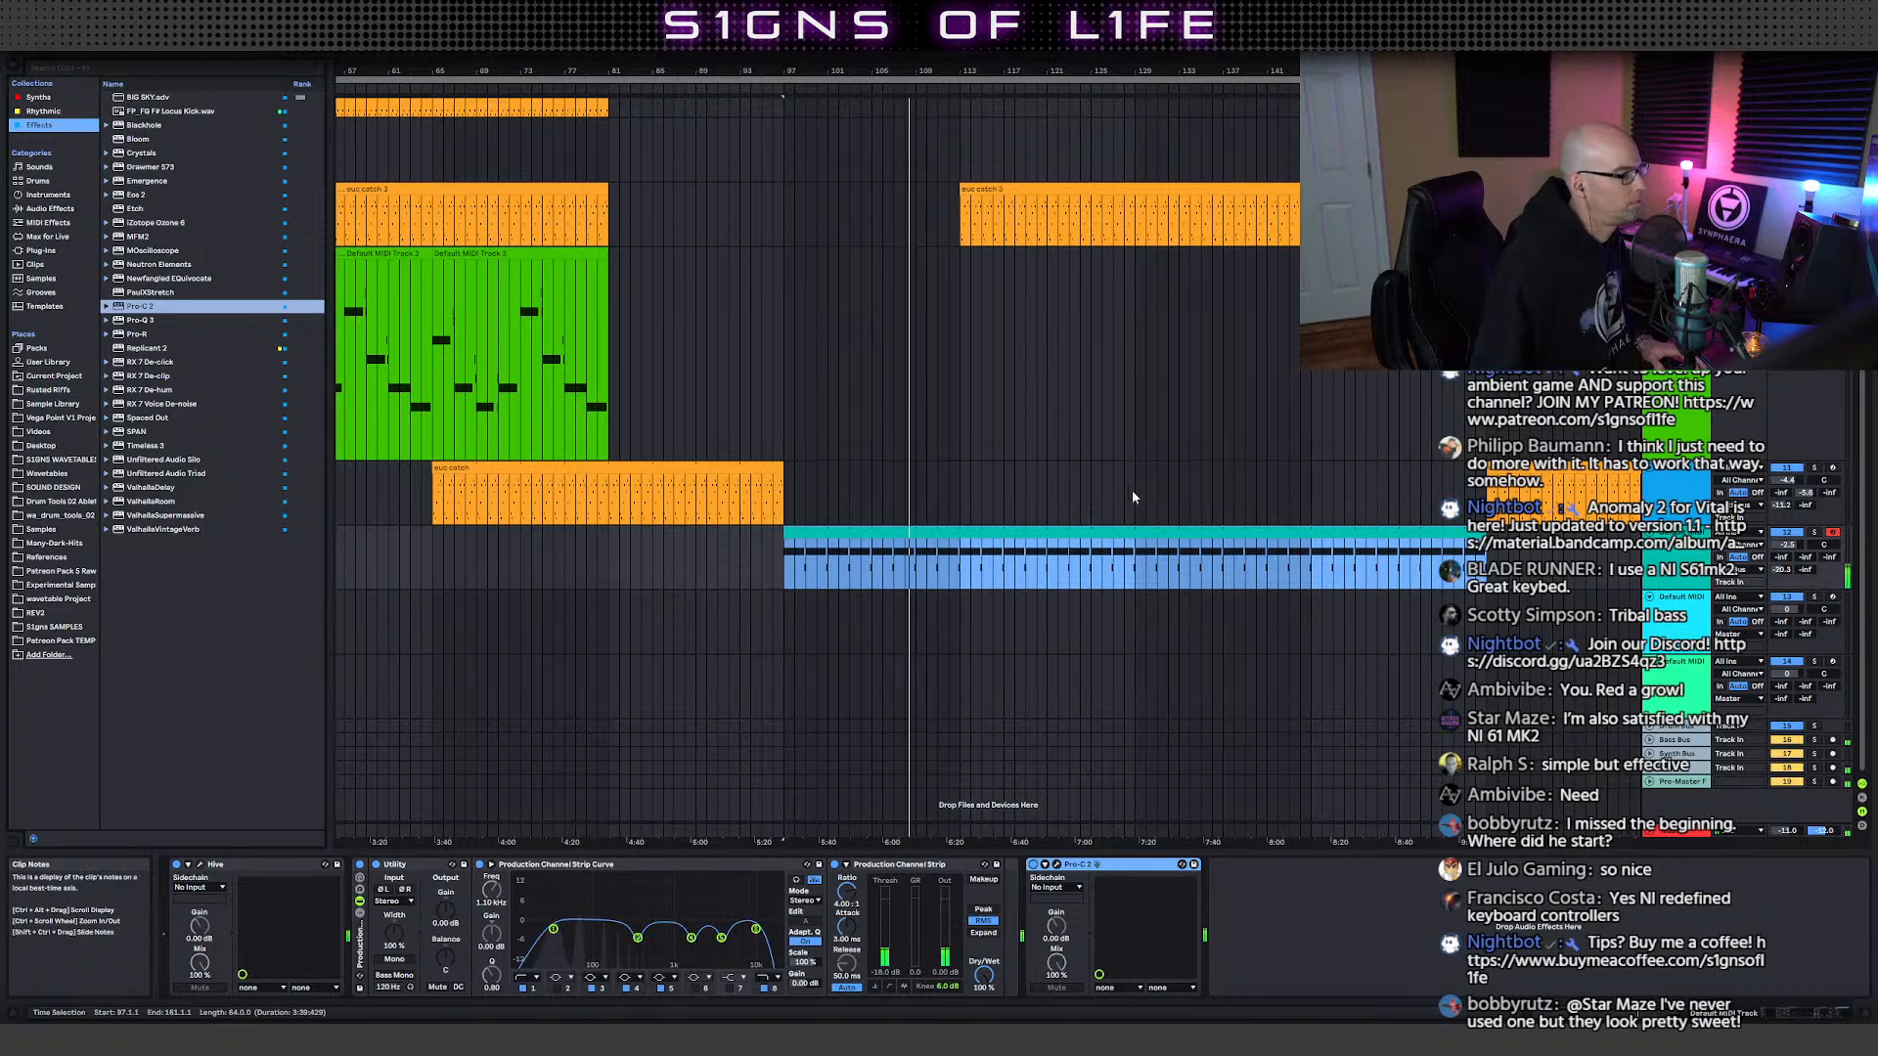
- Review the clips on all tracks around bar 111 and onward while the arrangement plays
left_click(958, 474)
left_click(936, 479)
scroll(1088, 427, "up", 2)
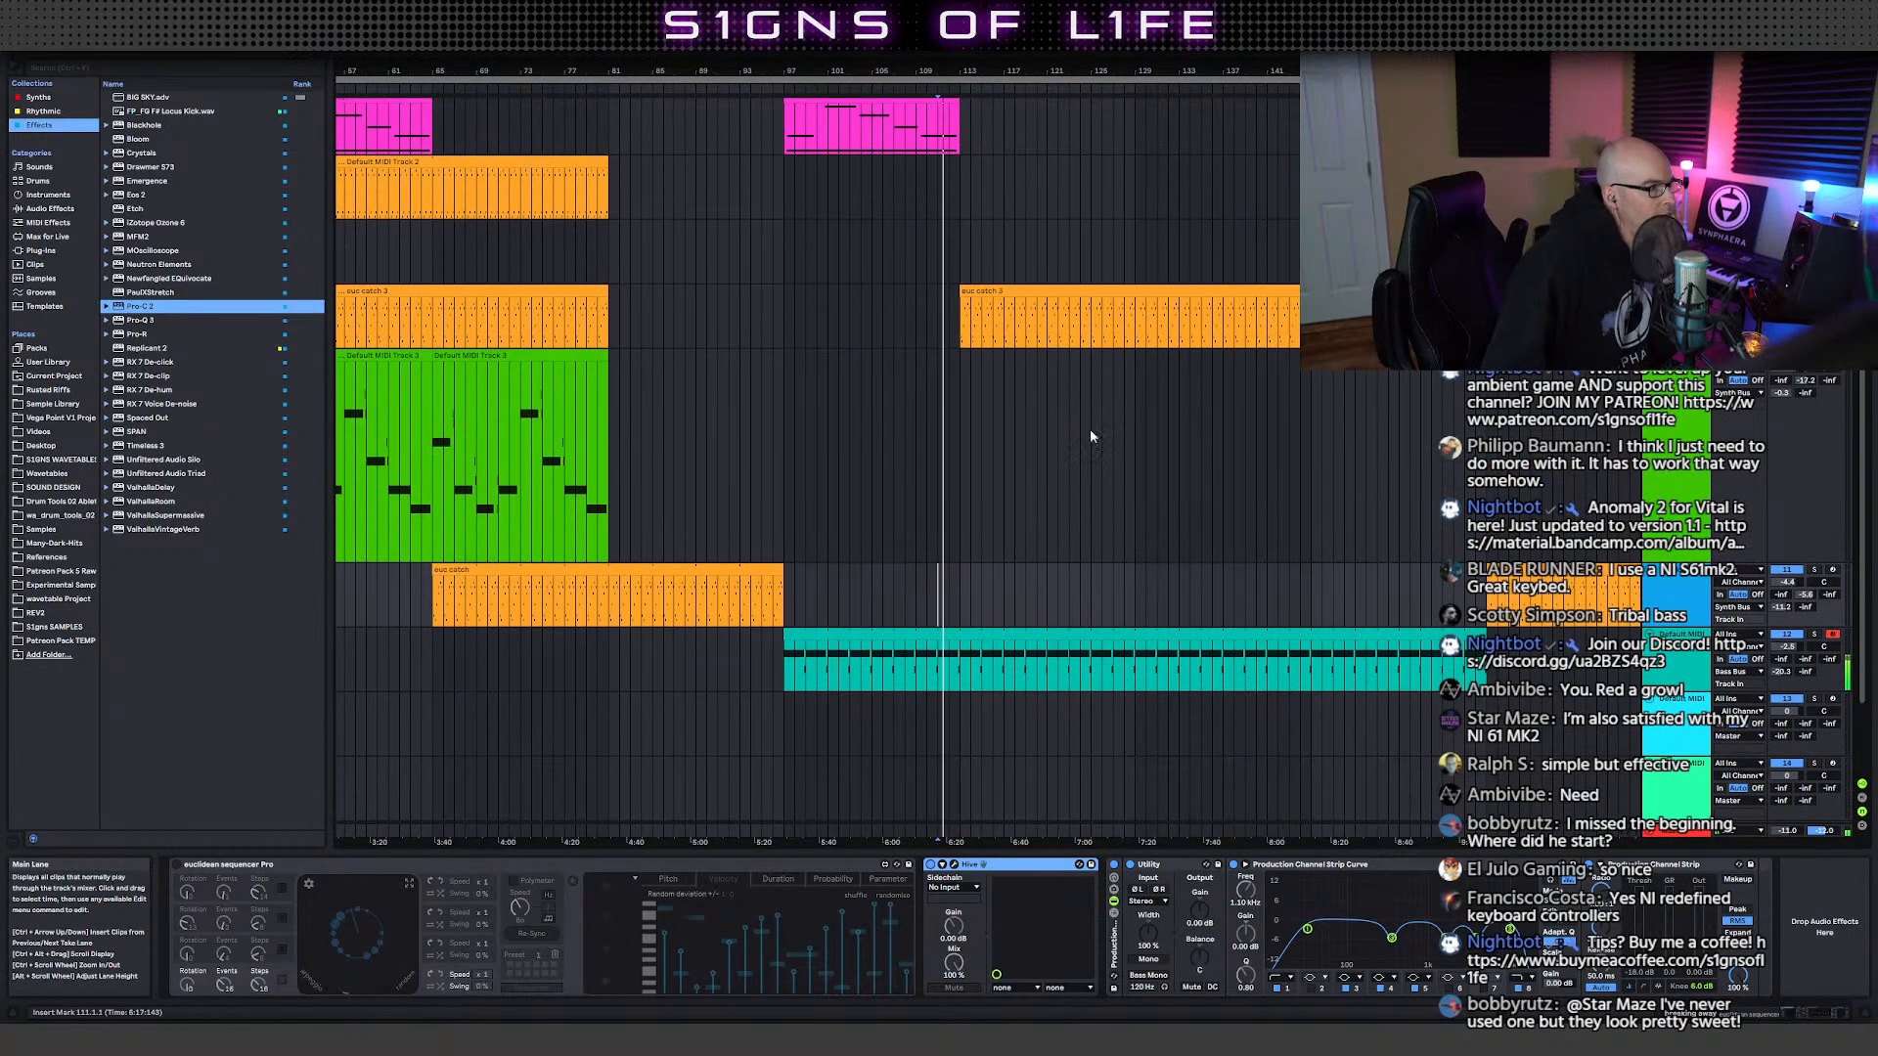
scroll(1041, 401, "up", 1)
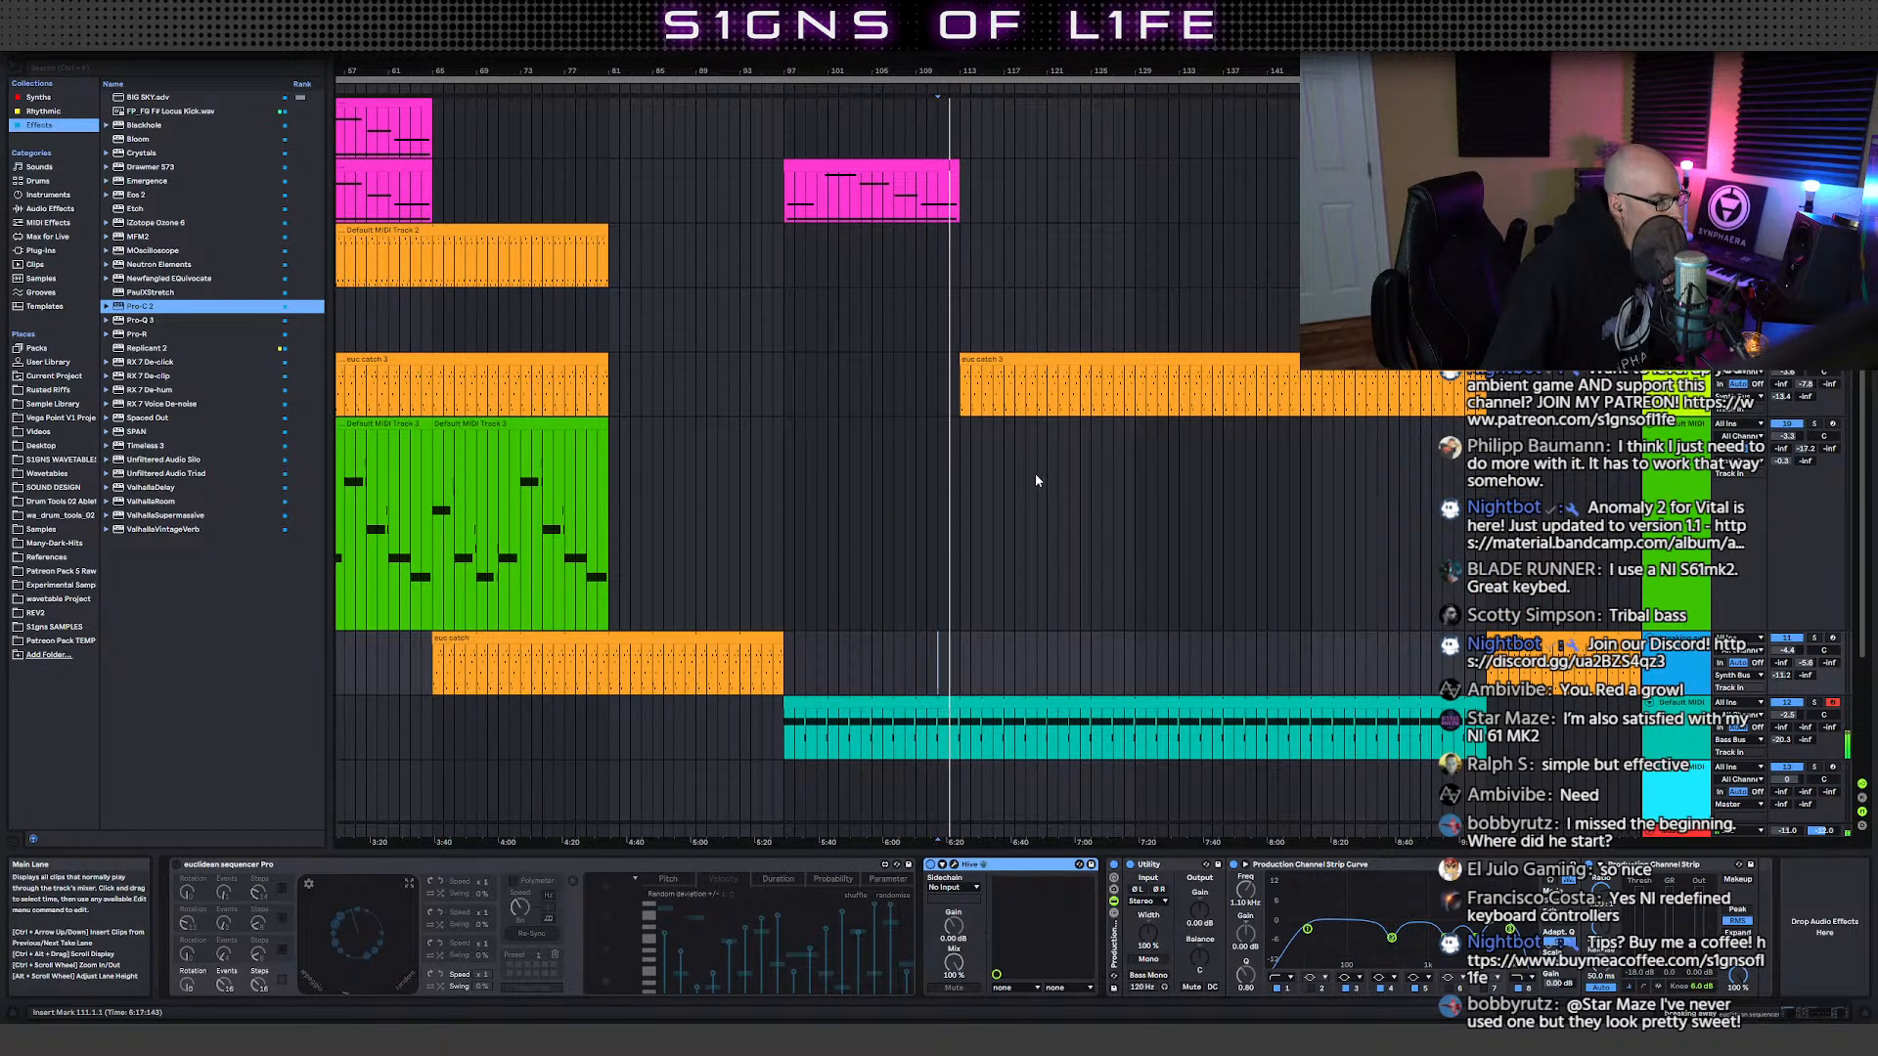
scroll(1035, 474, "down", 1)
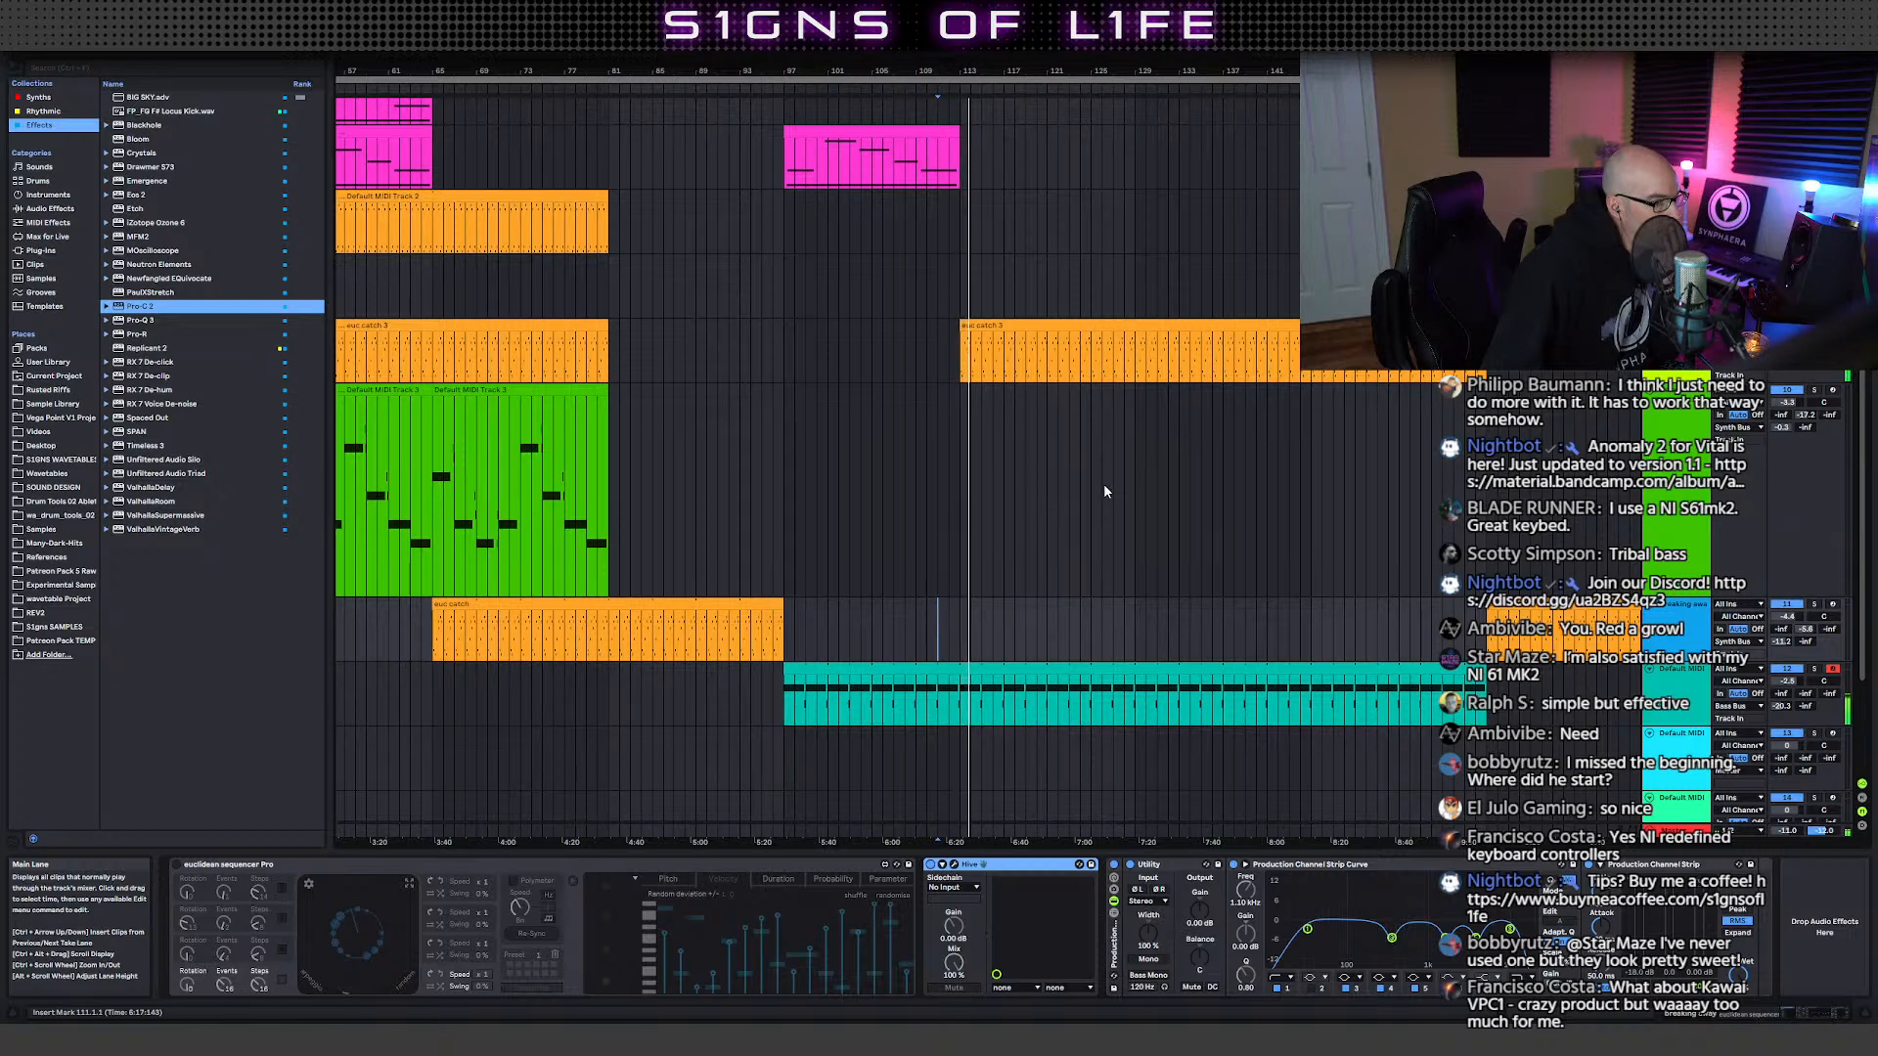
scroll(1107, 485, "up", 1)
scroll(1107, 483, "up", 1)
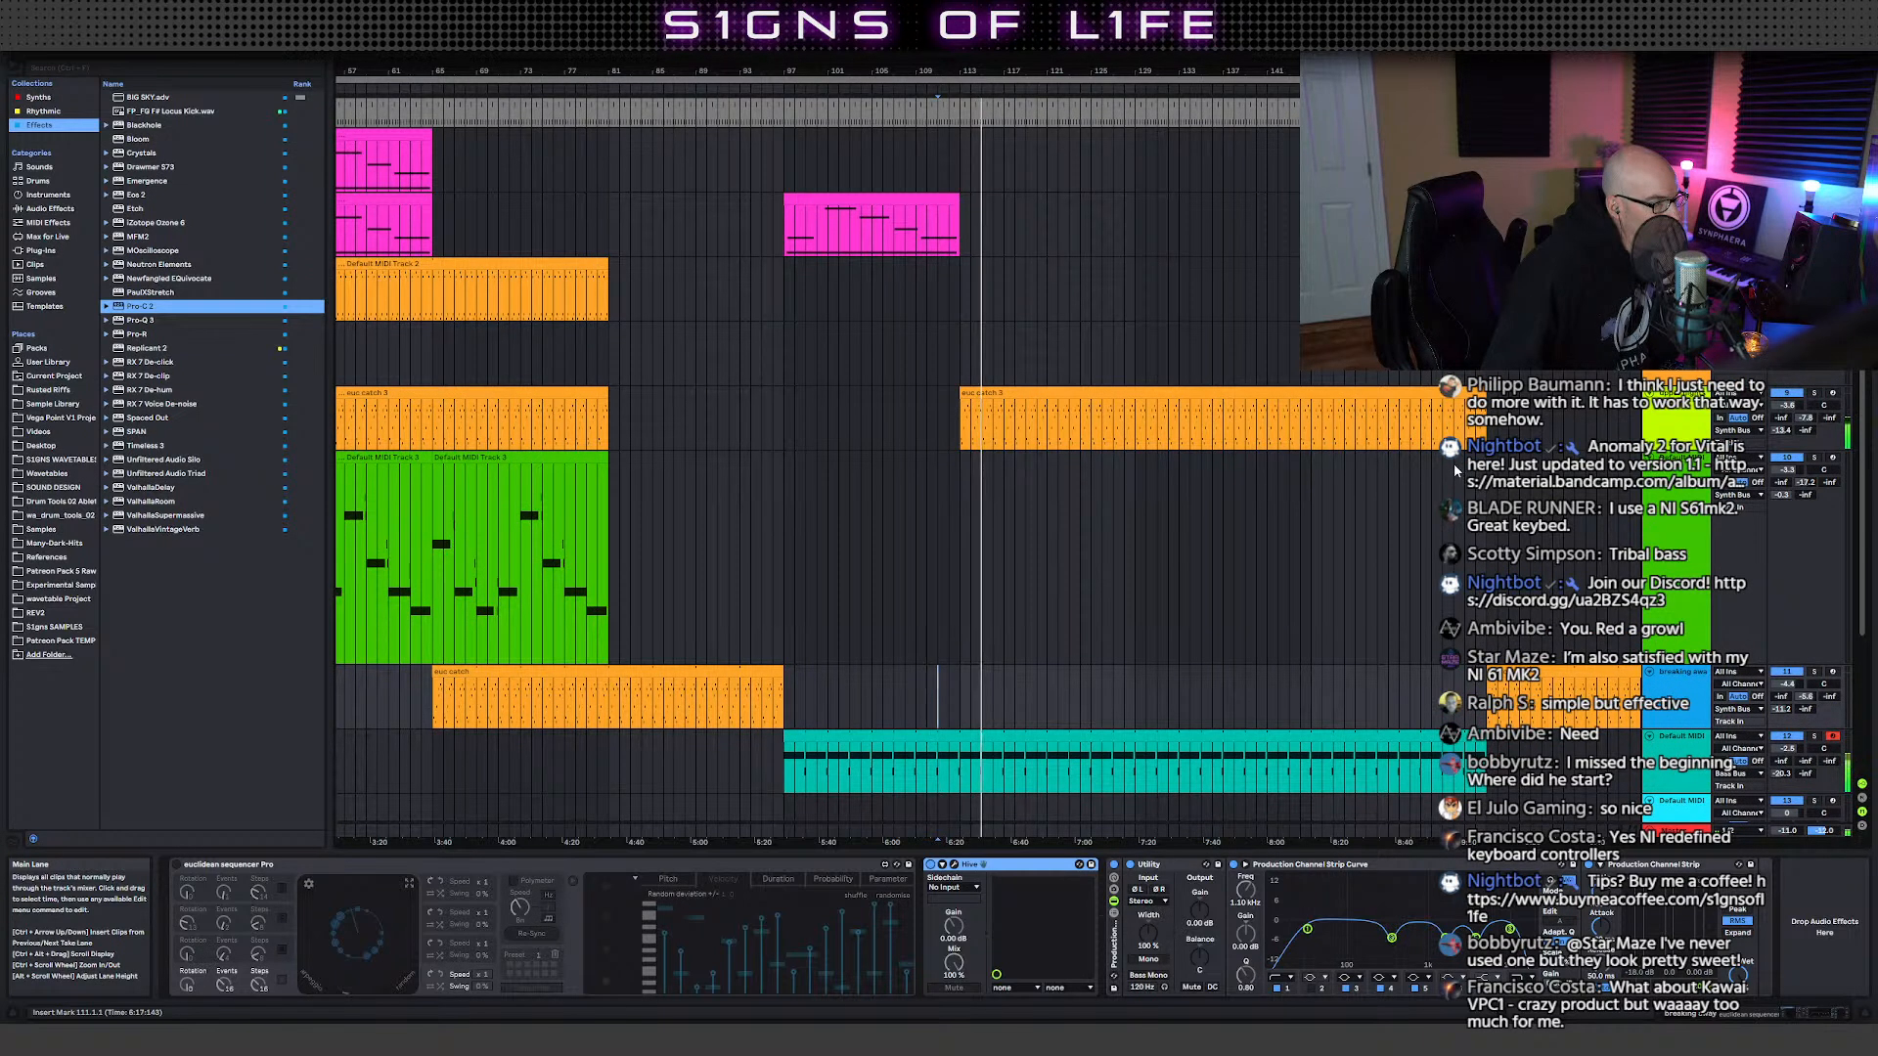
scroll(1458, 473, "down", 2)
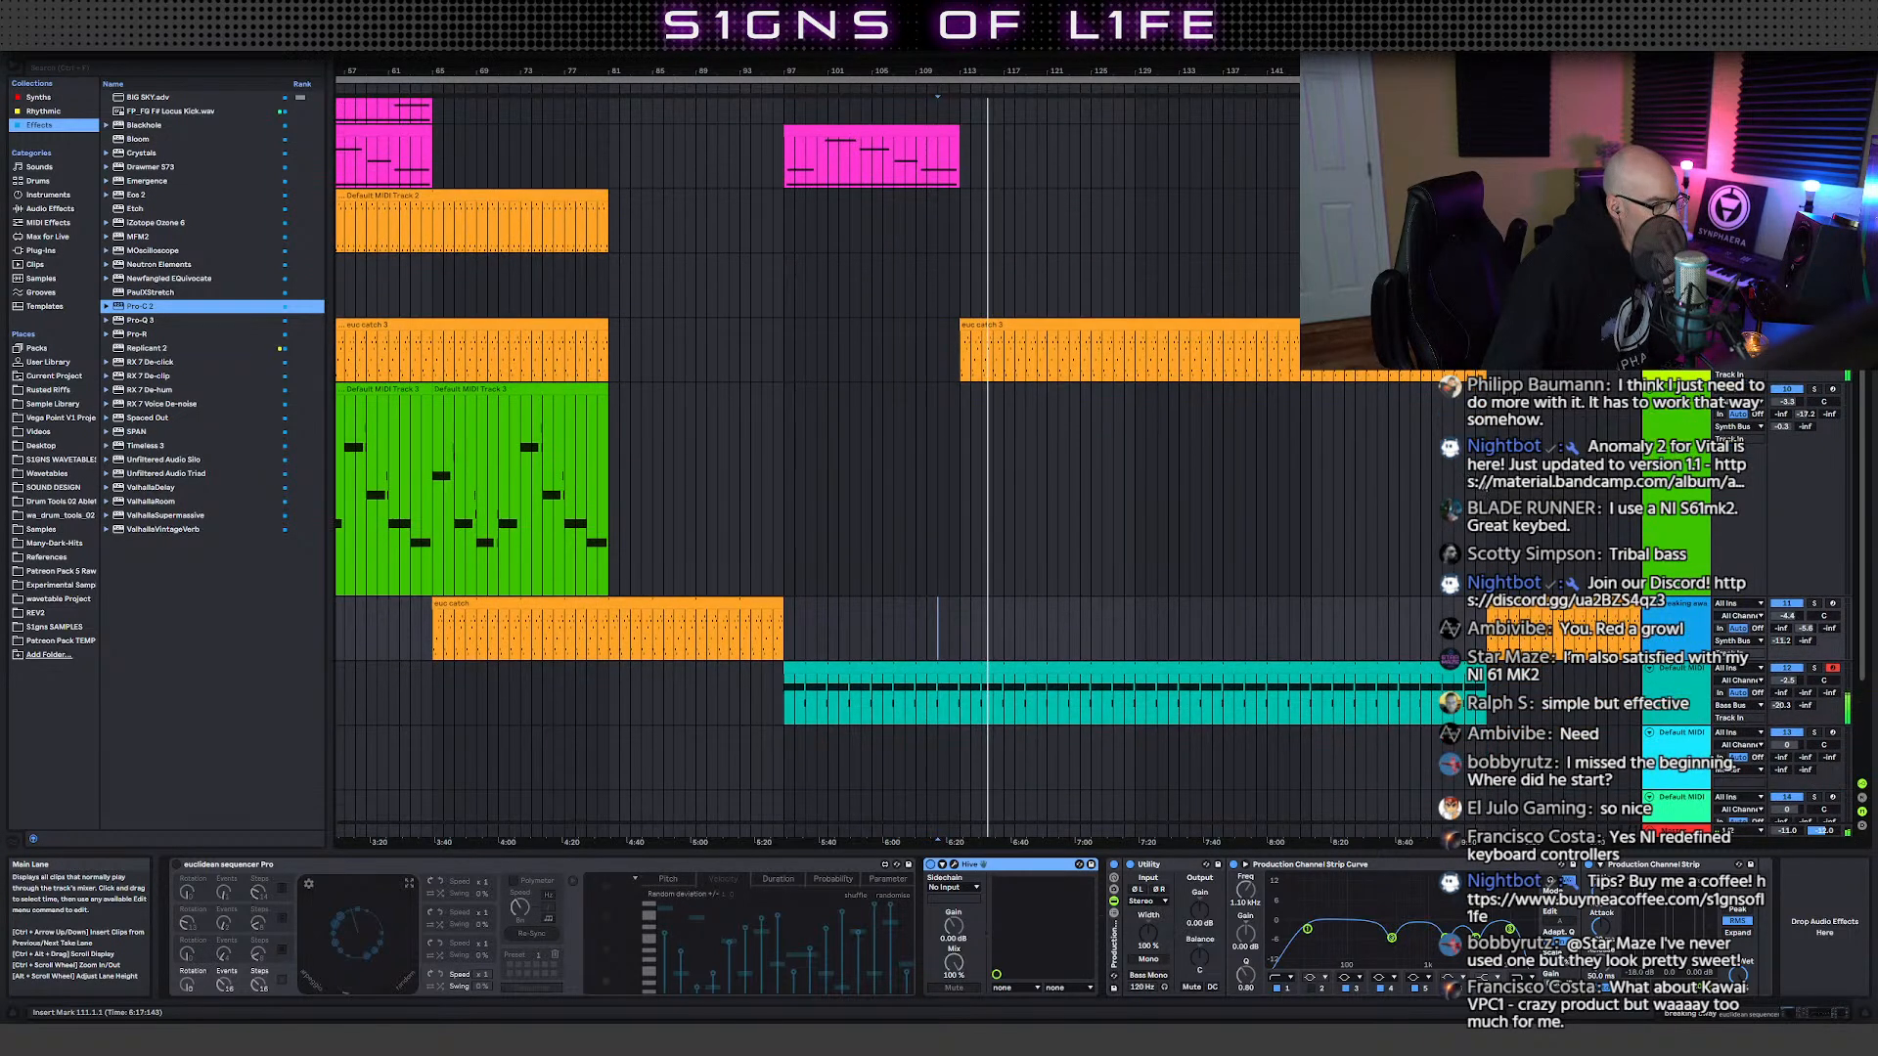
scroll(1514, 492, "down", 2)
scroll(1514, 492, "up", 2)
scroll(1514, 492, "up", 4)
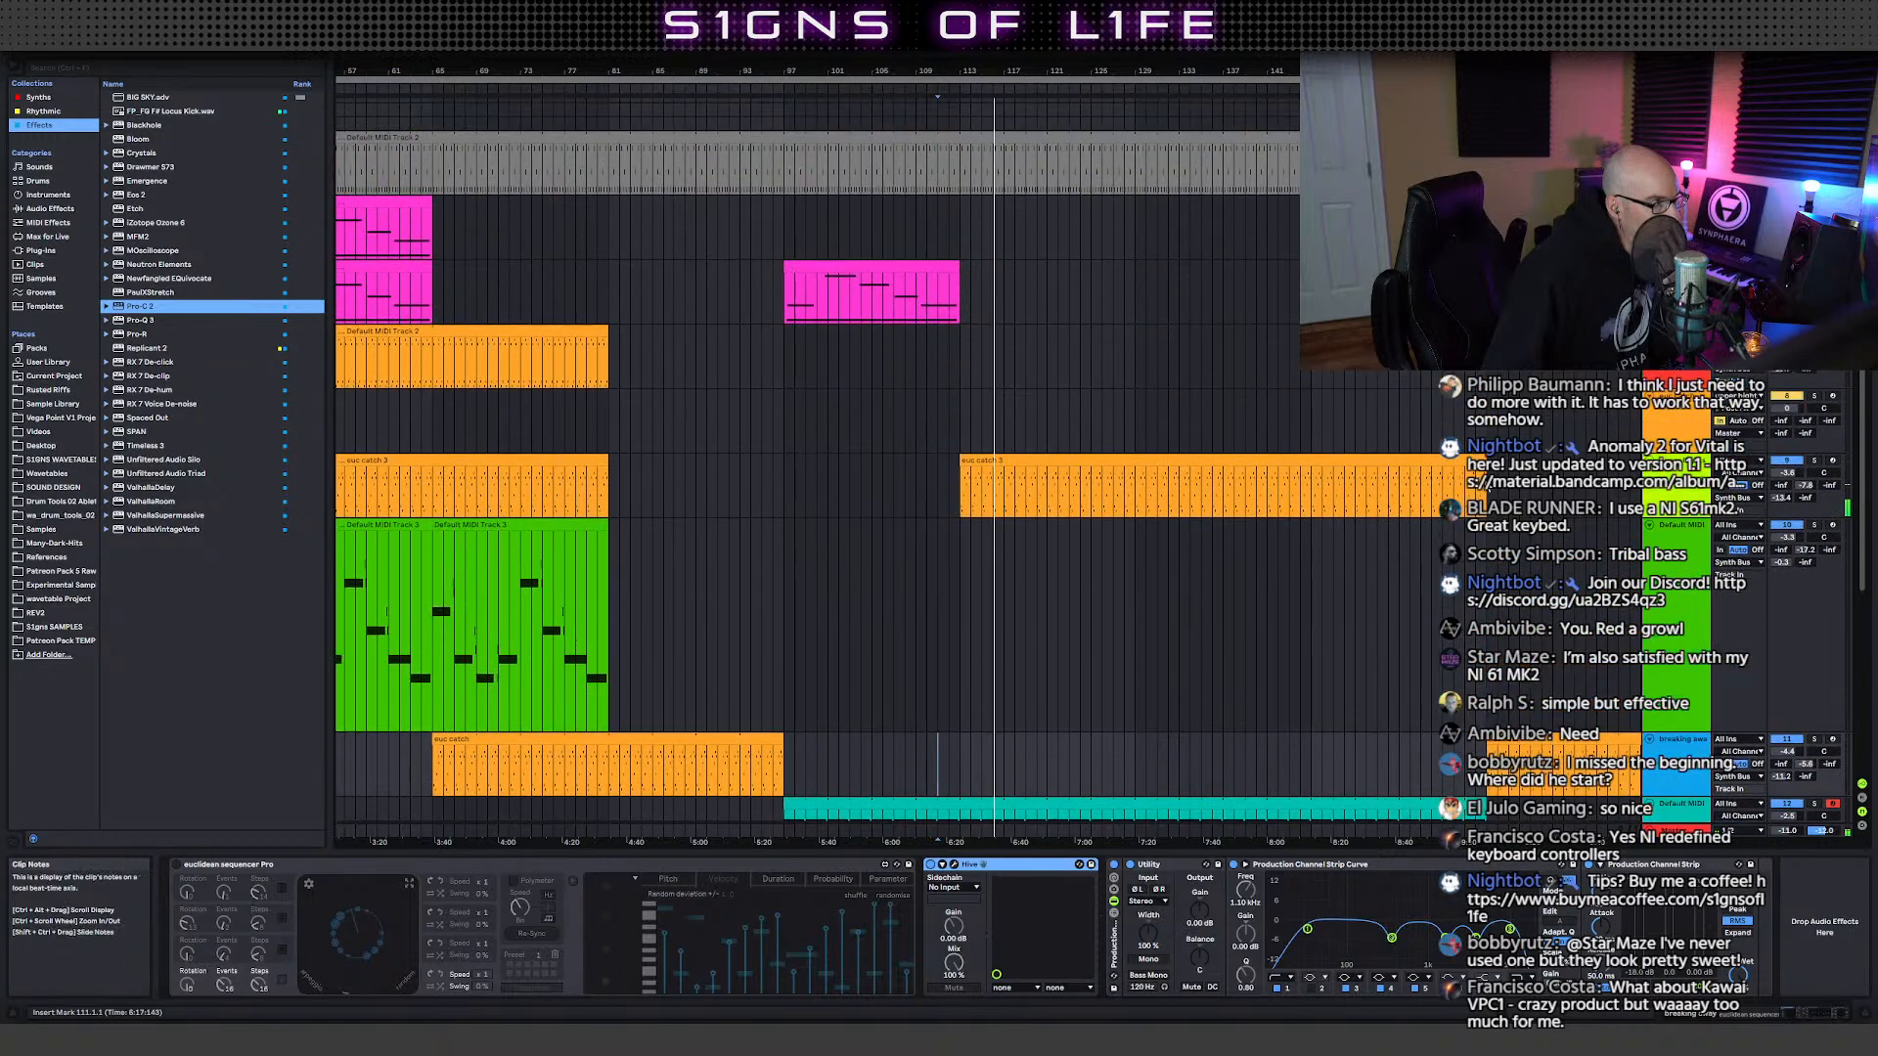
scroll(1514, 492, "down", 1)
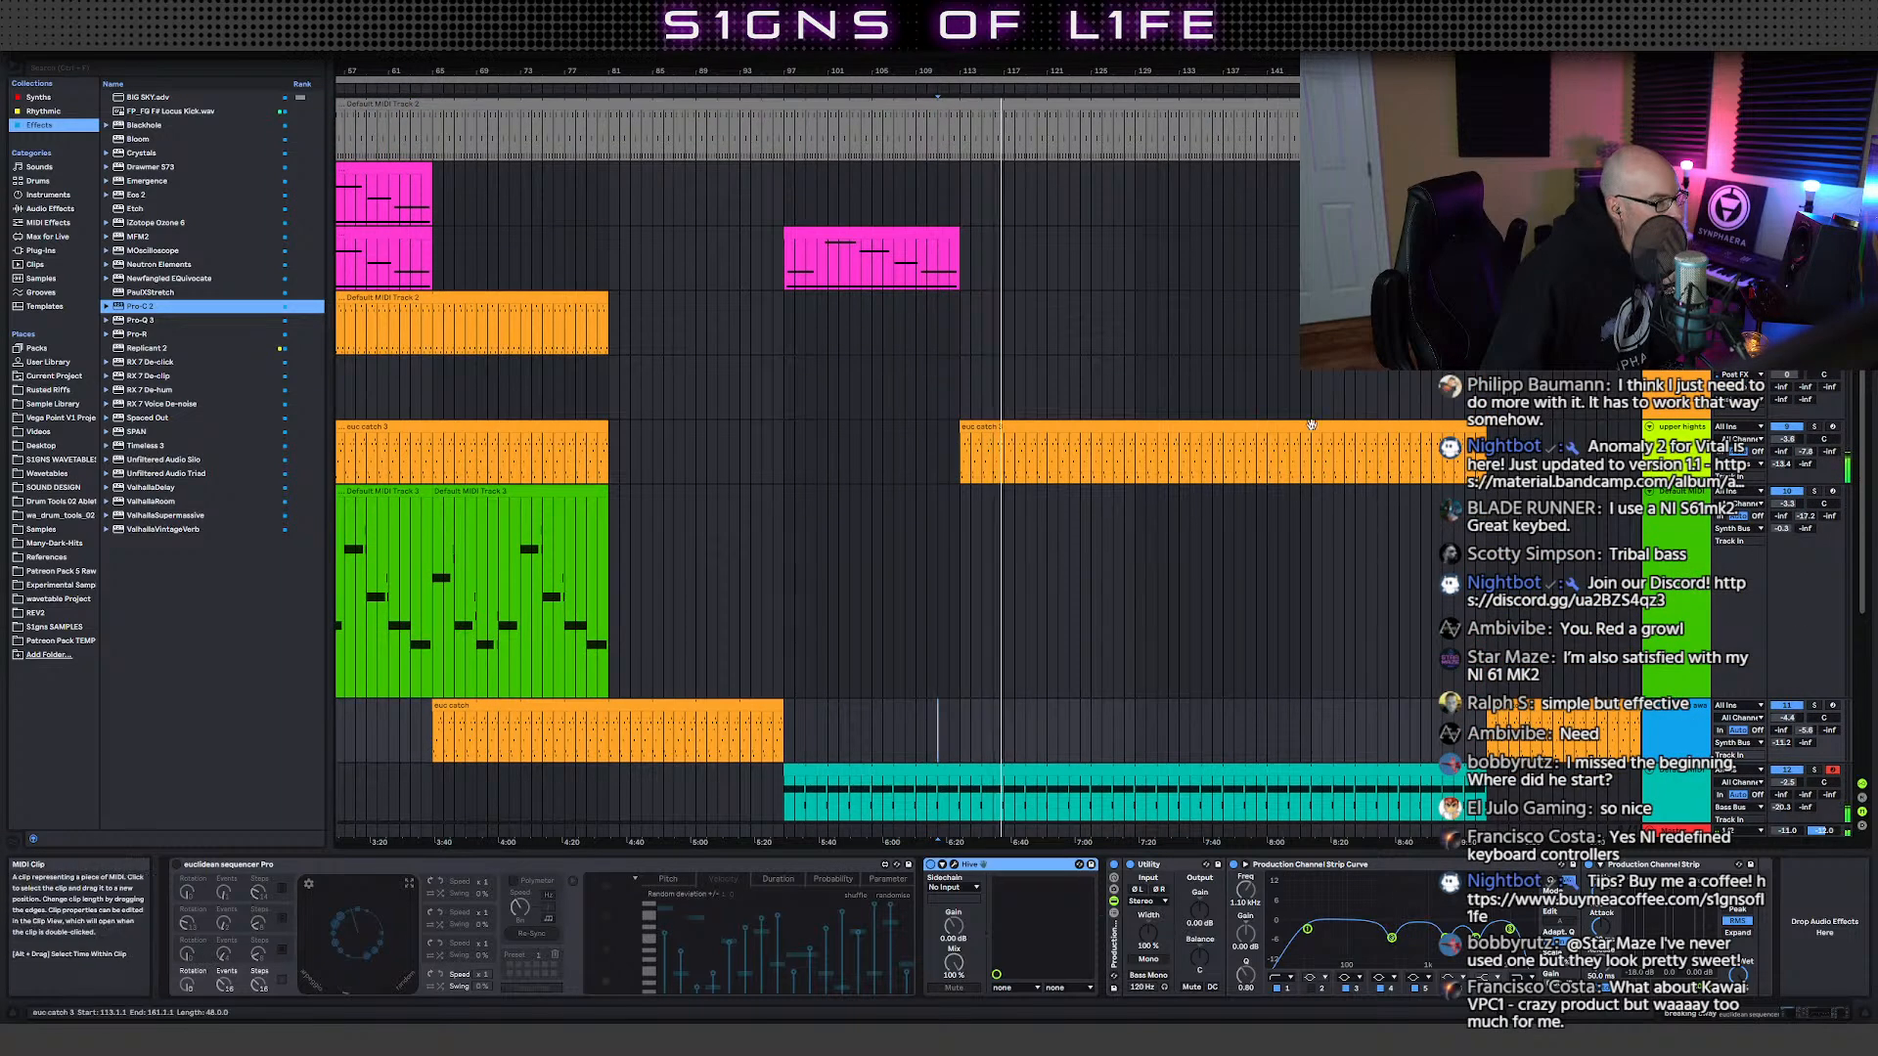
scroll(1318, 441, "down", 3)
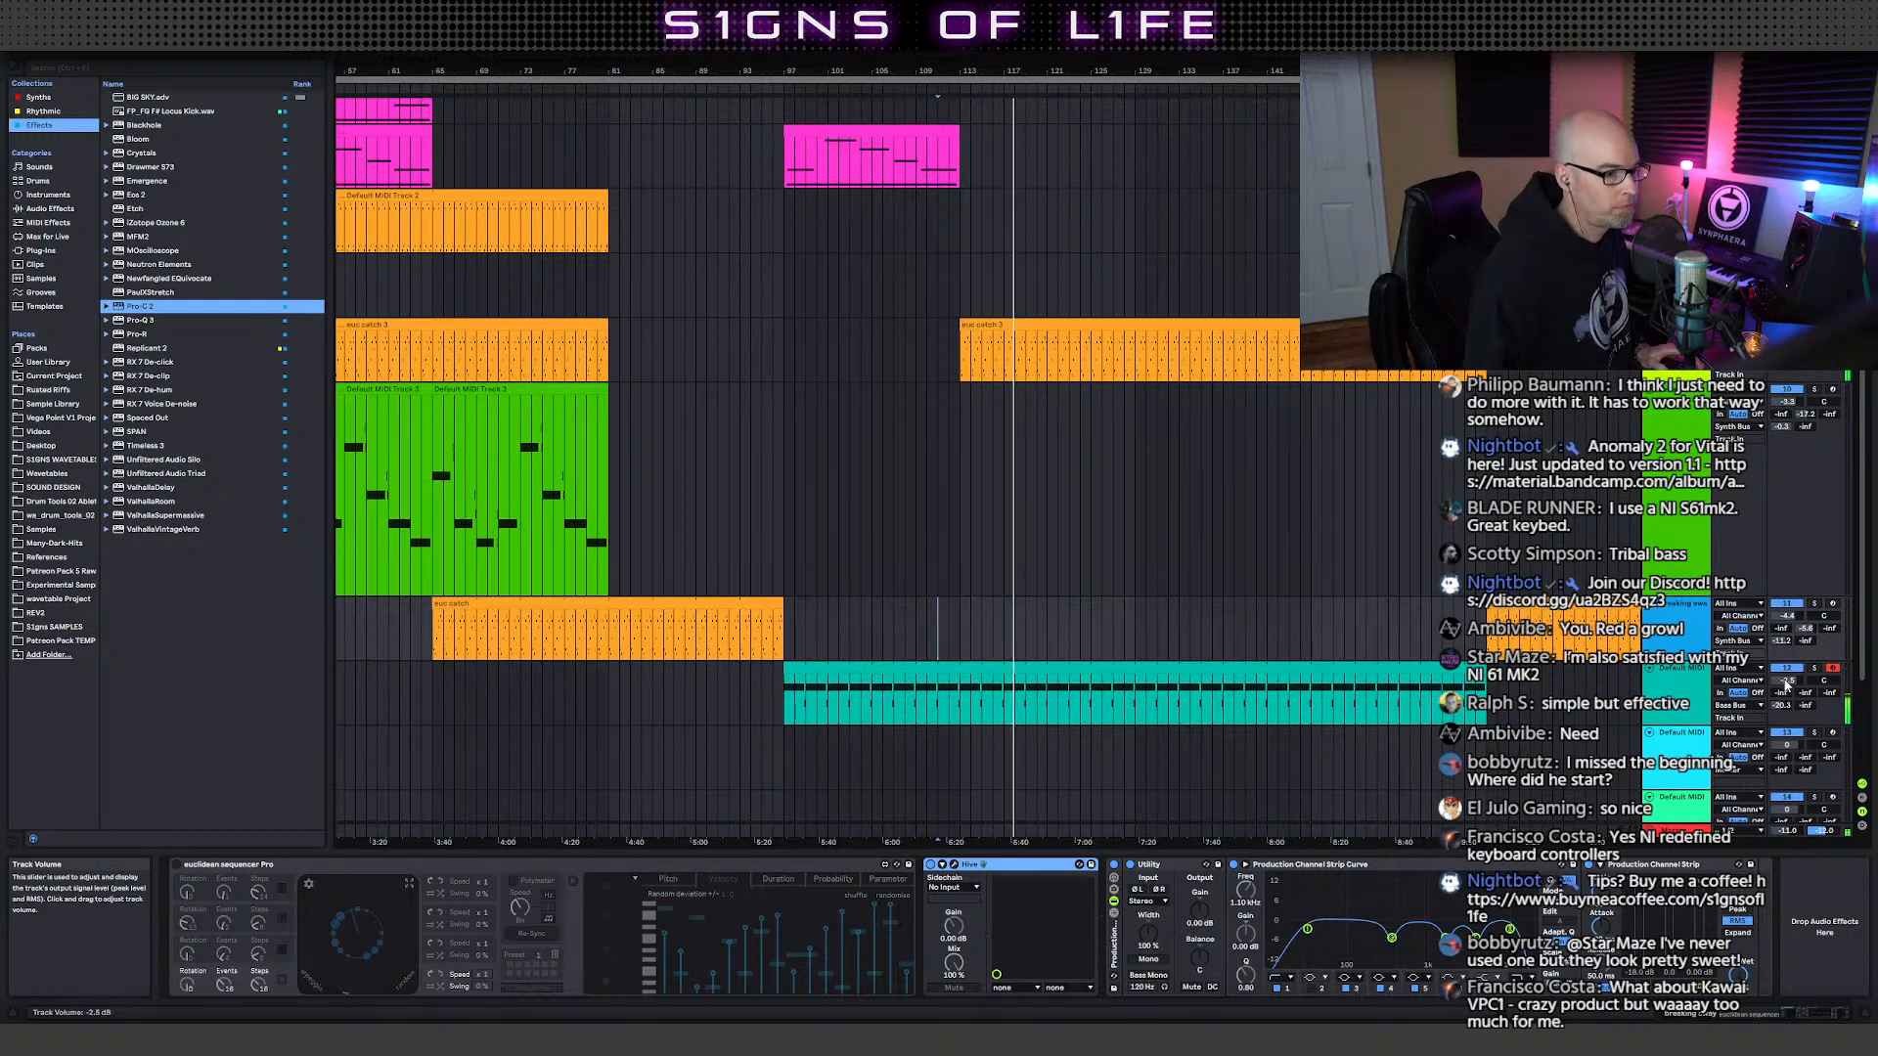
- Examine the bass track's Hive settings, including the Filter 1 cutoff, and look over the surrounding tracks
left_click(1681, 681)
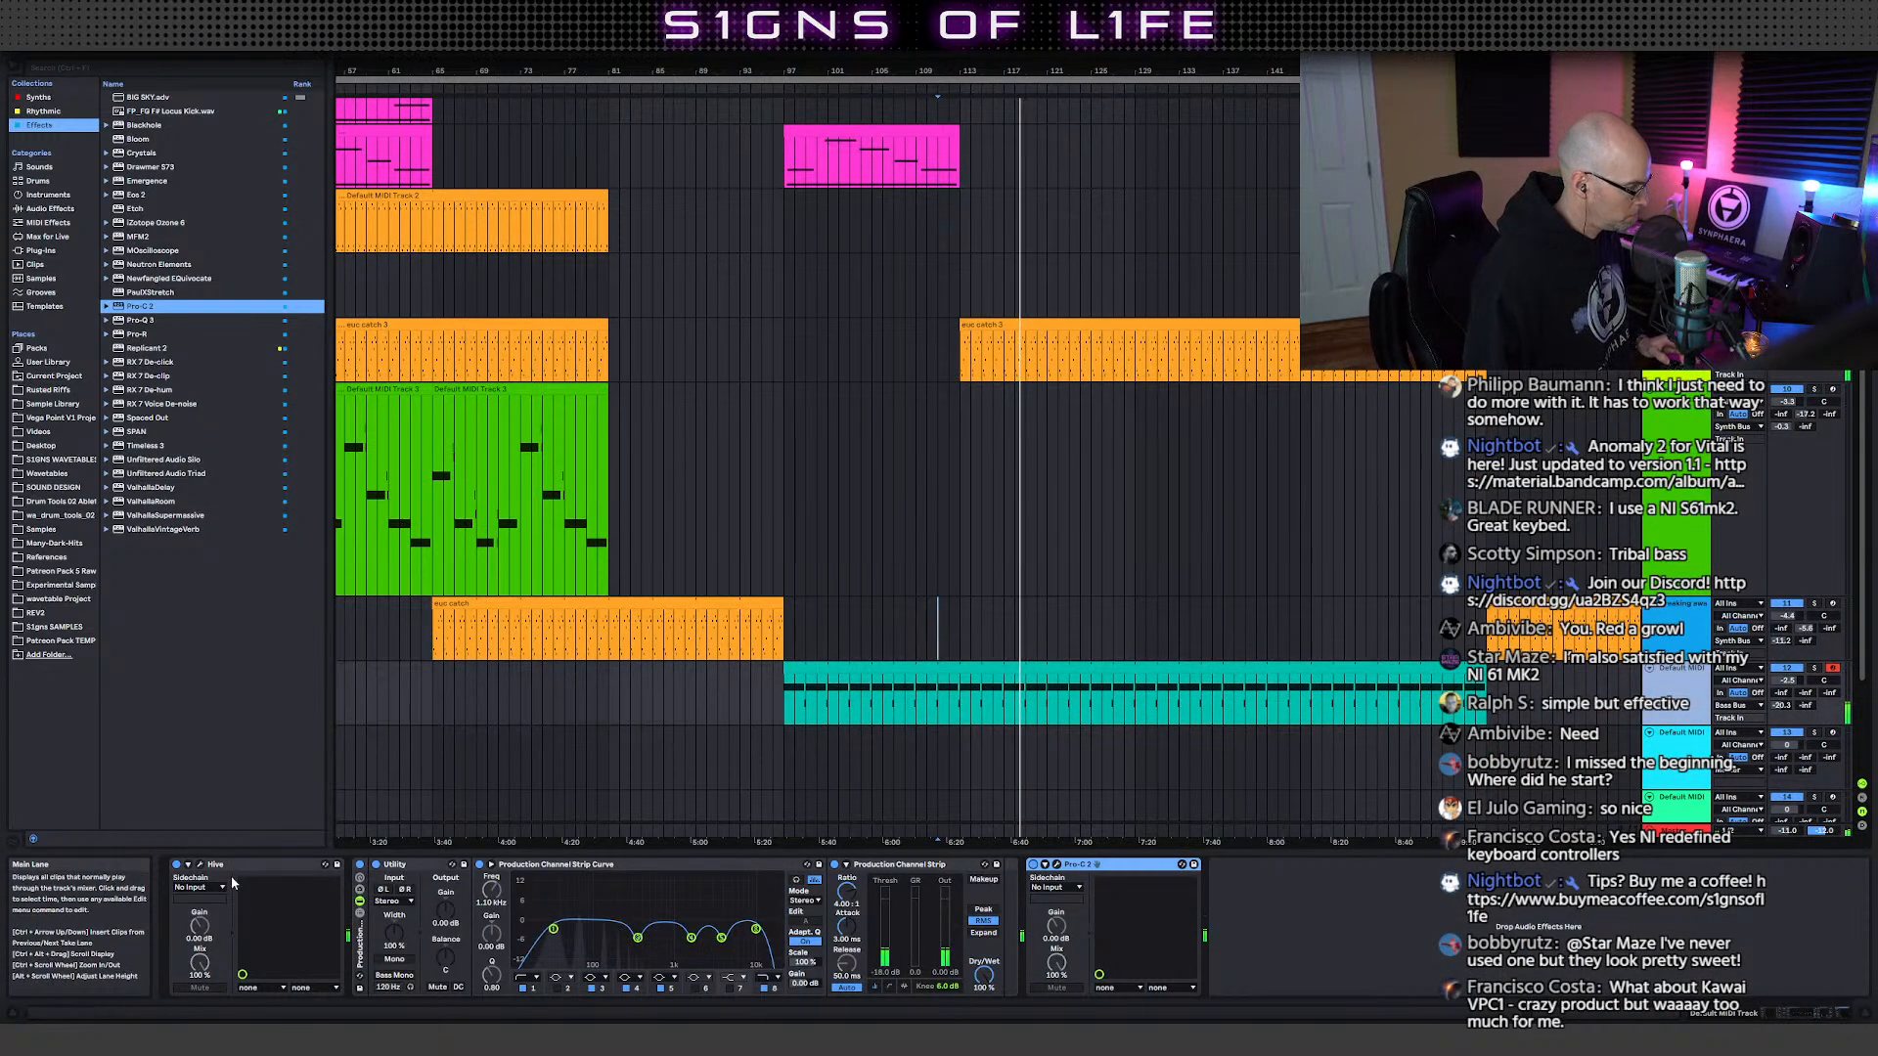
left_click(201, 867)
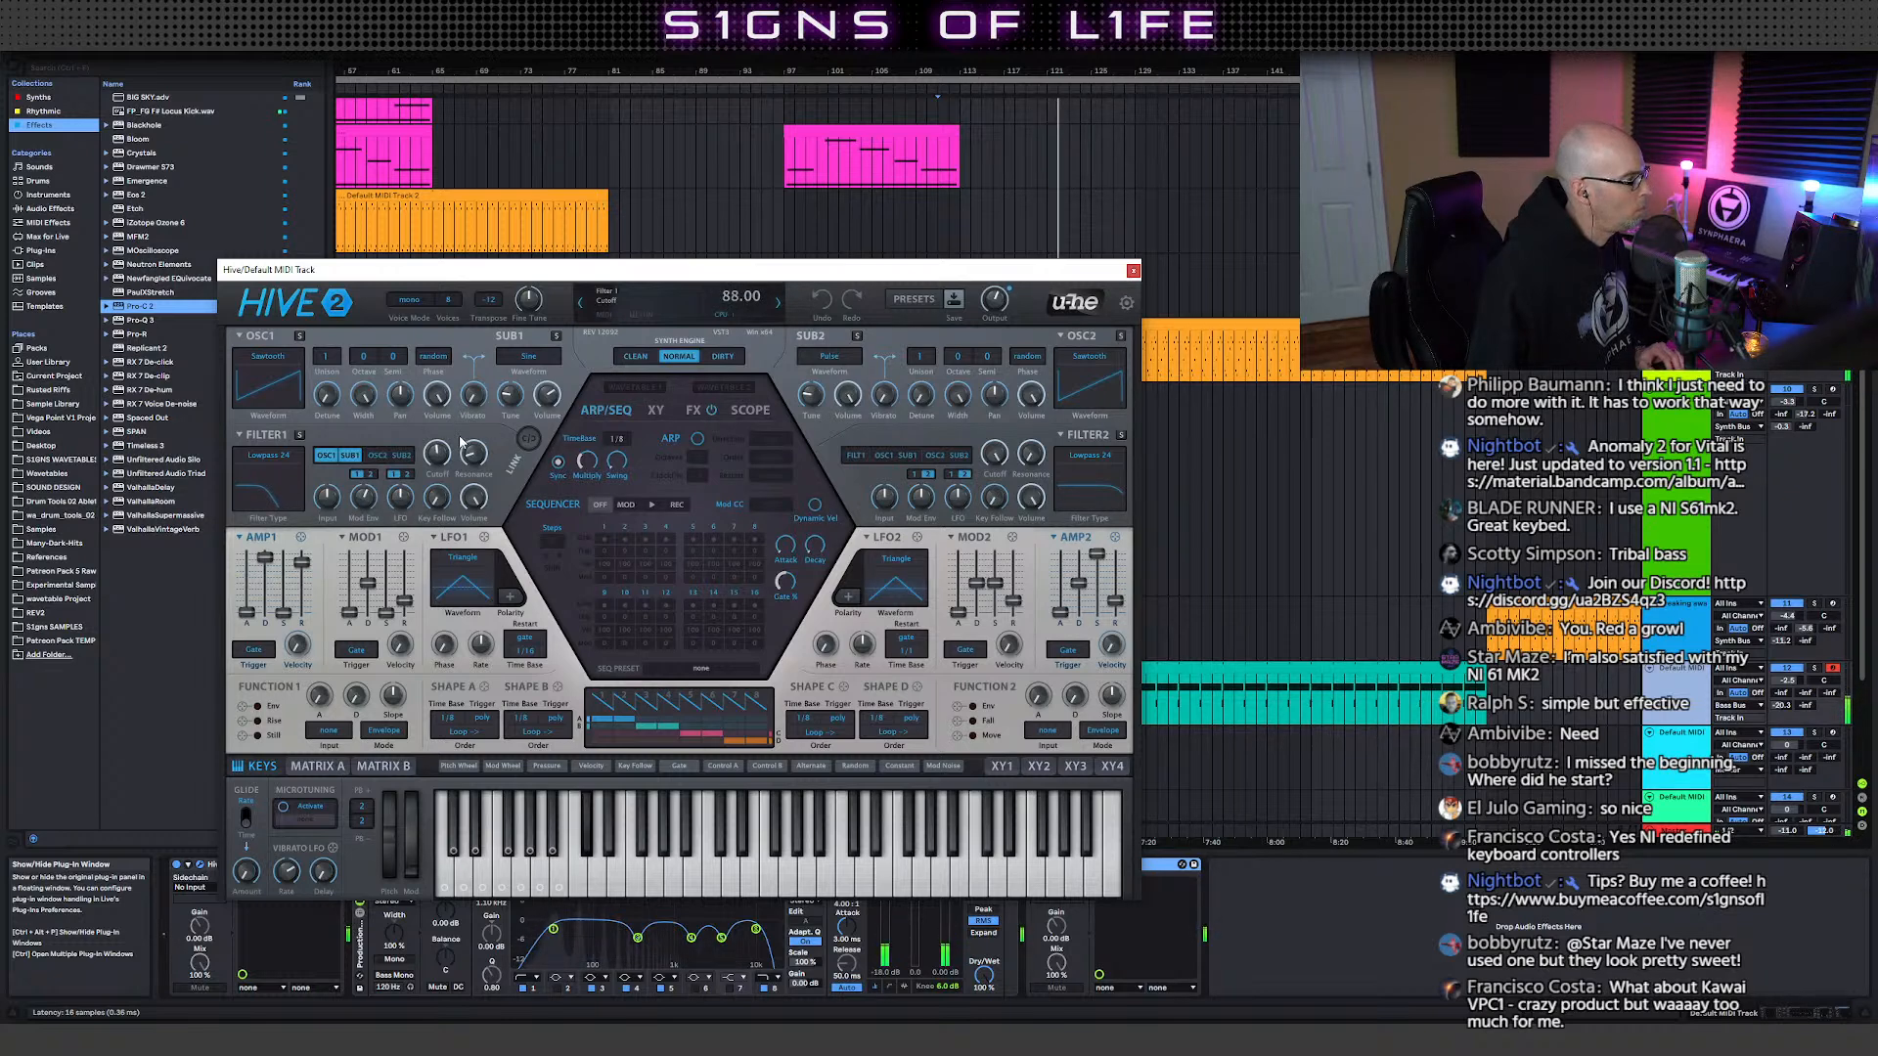
left_click(1132, 270)
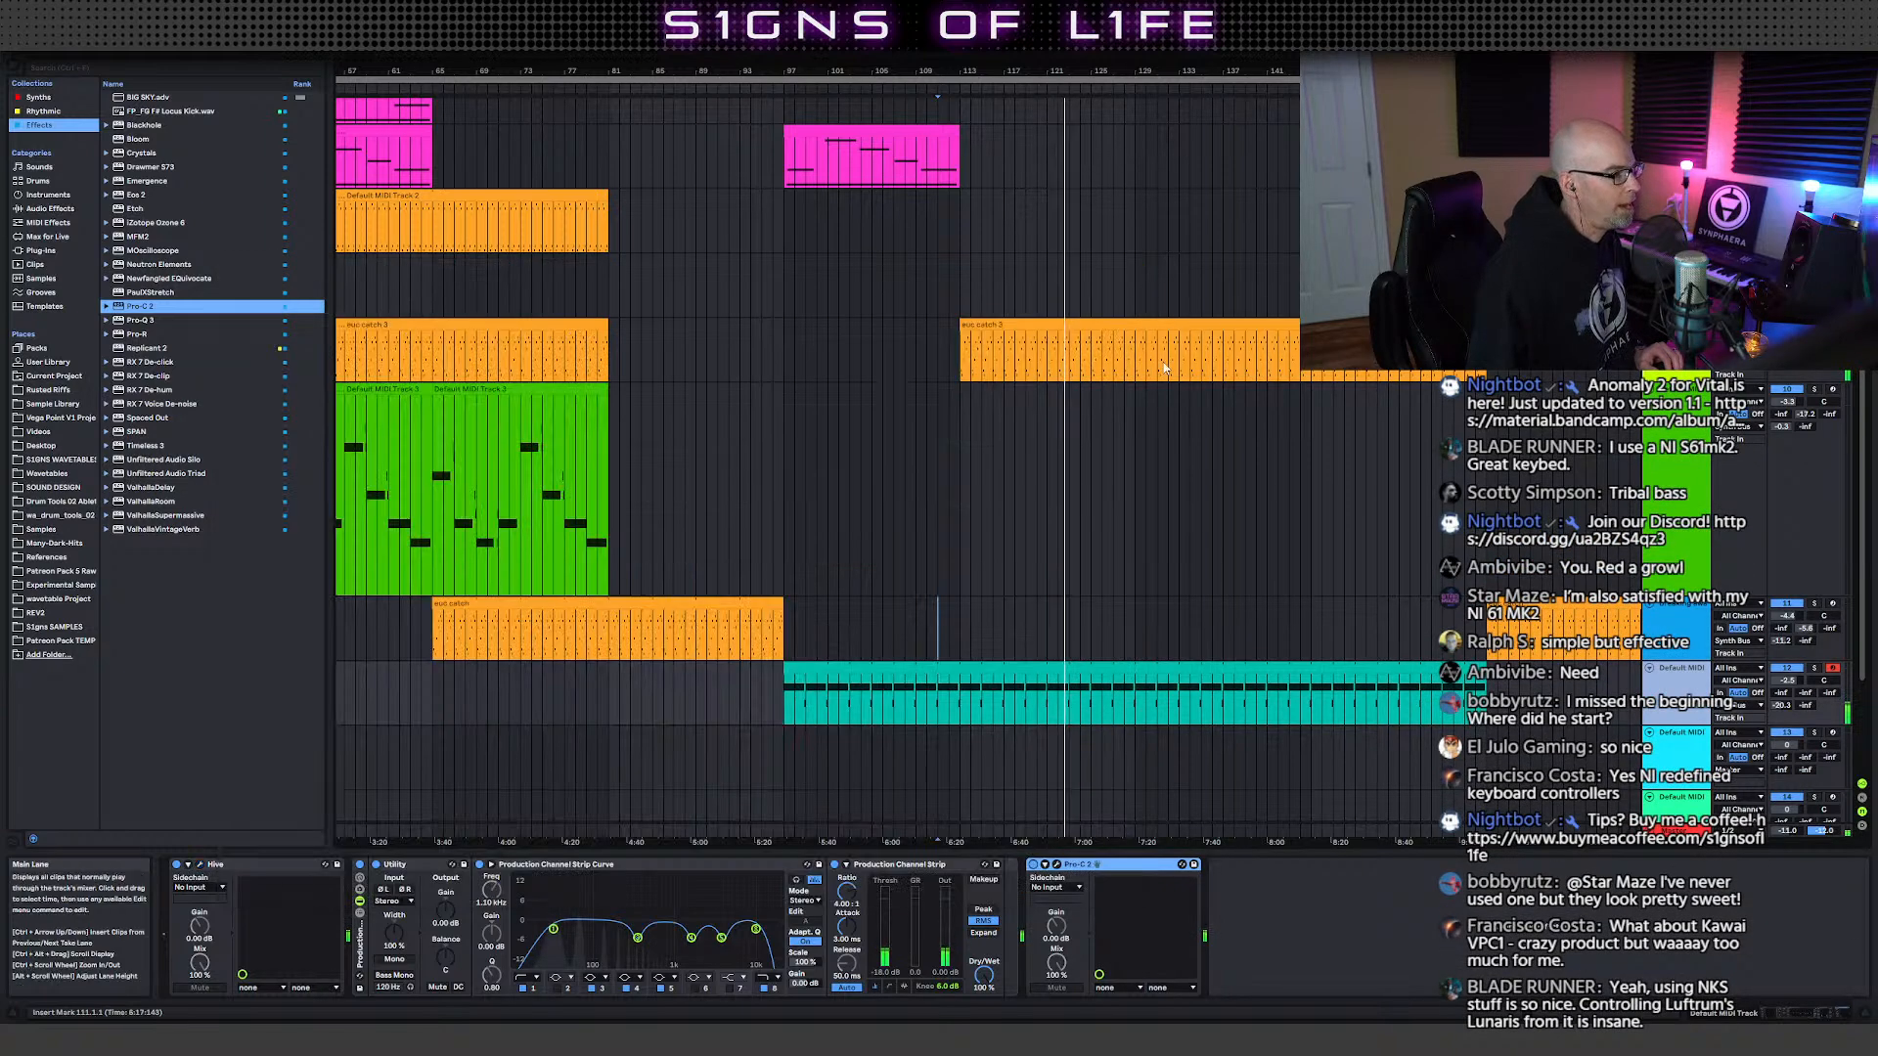
scroll(1279, 472, "up", 3)
scroll(1280, 472, "down", 6)
- Load the Vital synth onto the empty MIDI track directly below the bass track
left_click(1700, 621)
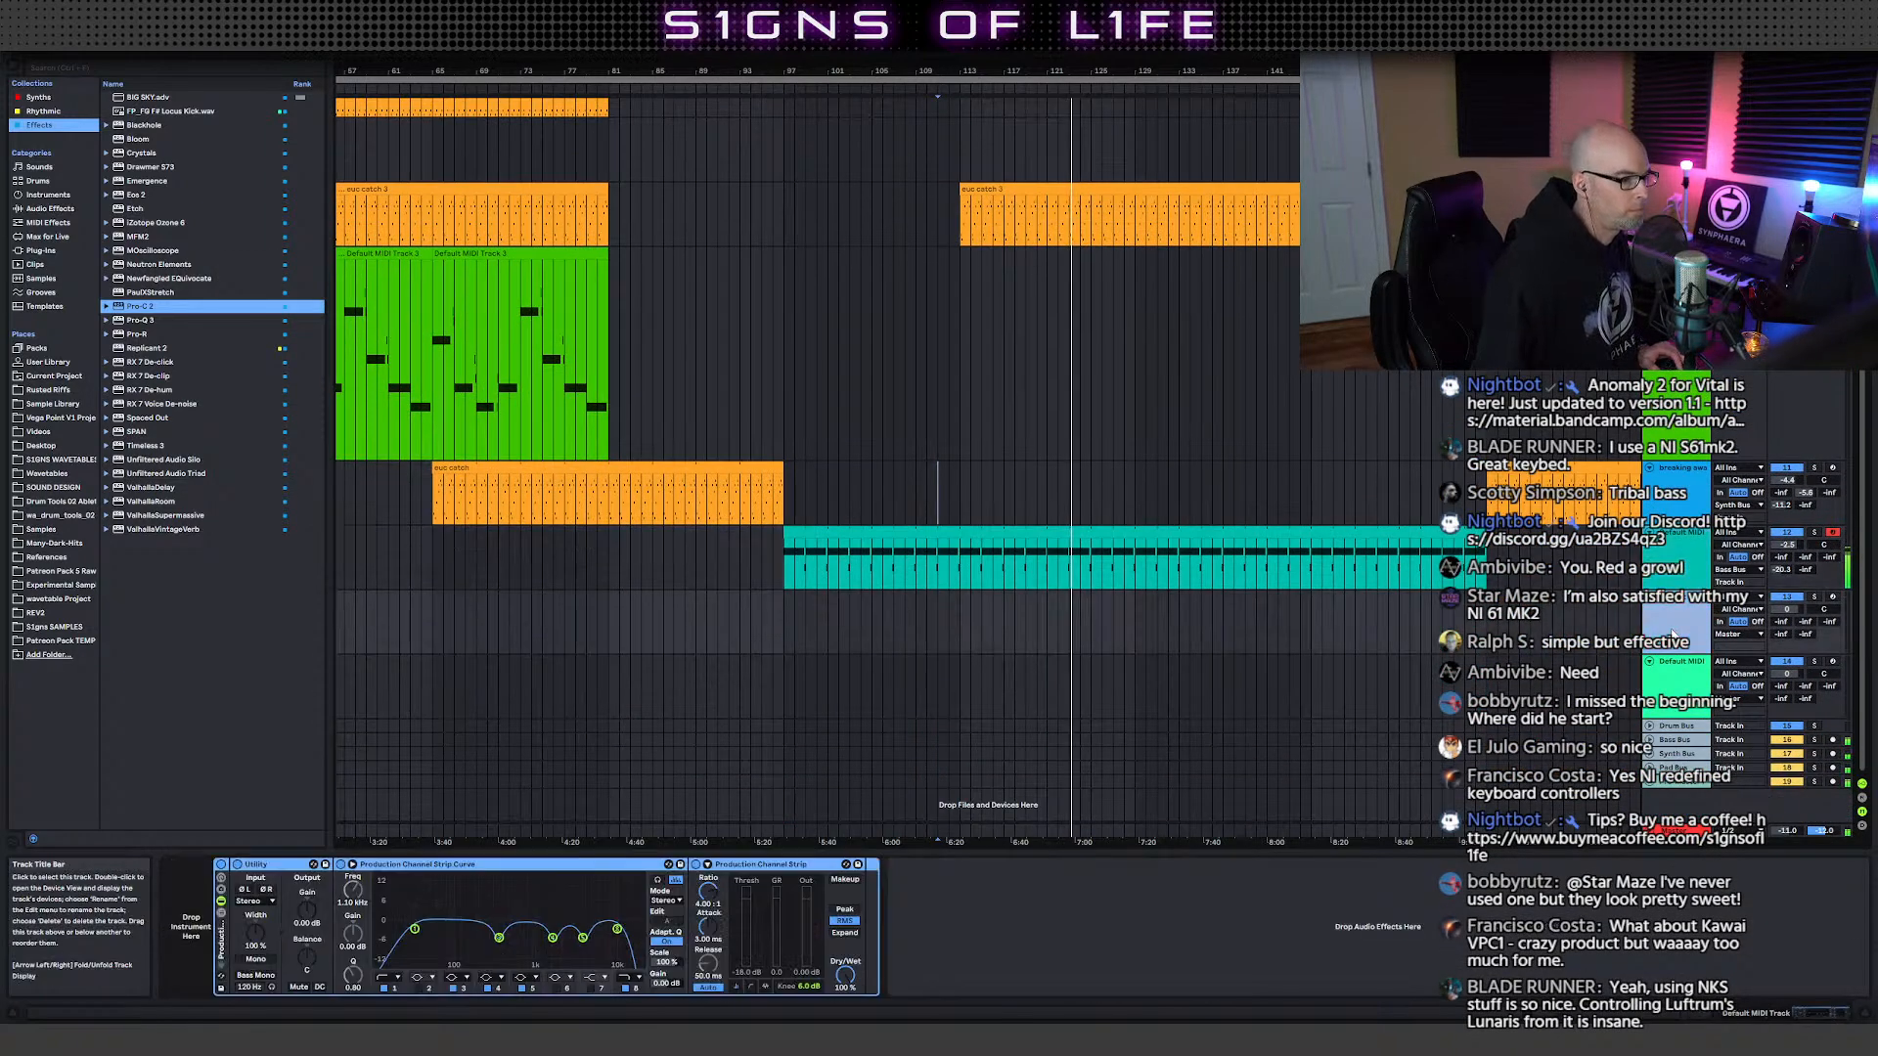
left_click(38, 97)
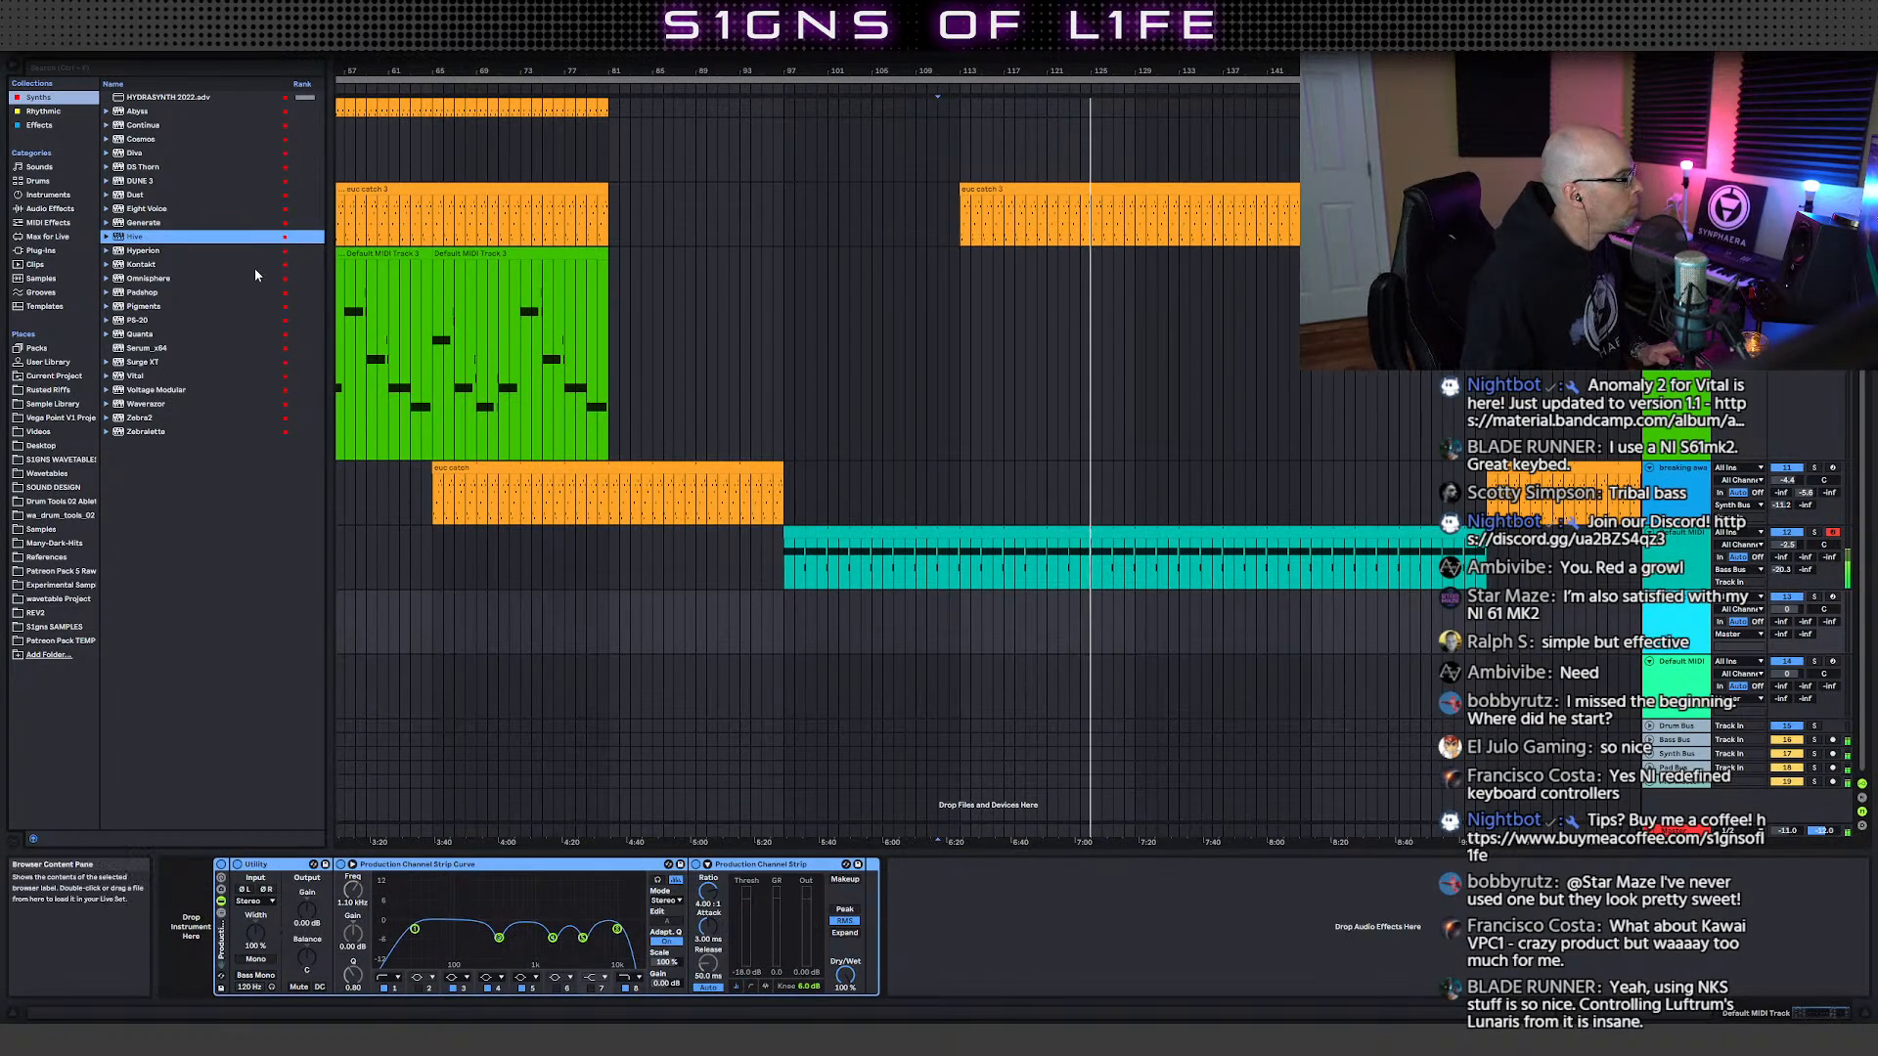
left_click(137, 376)
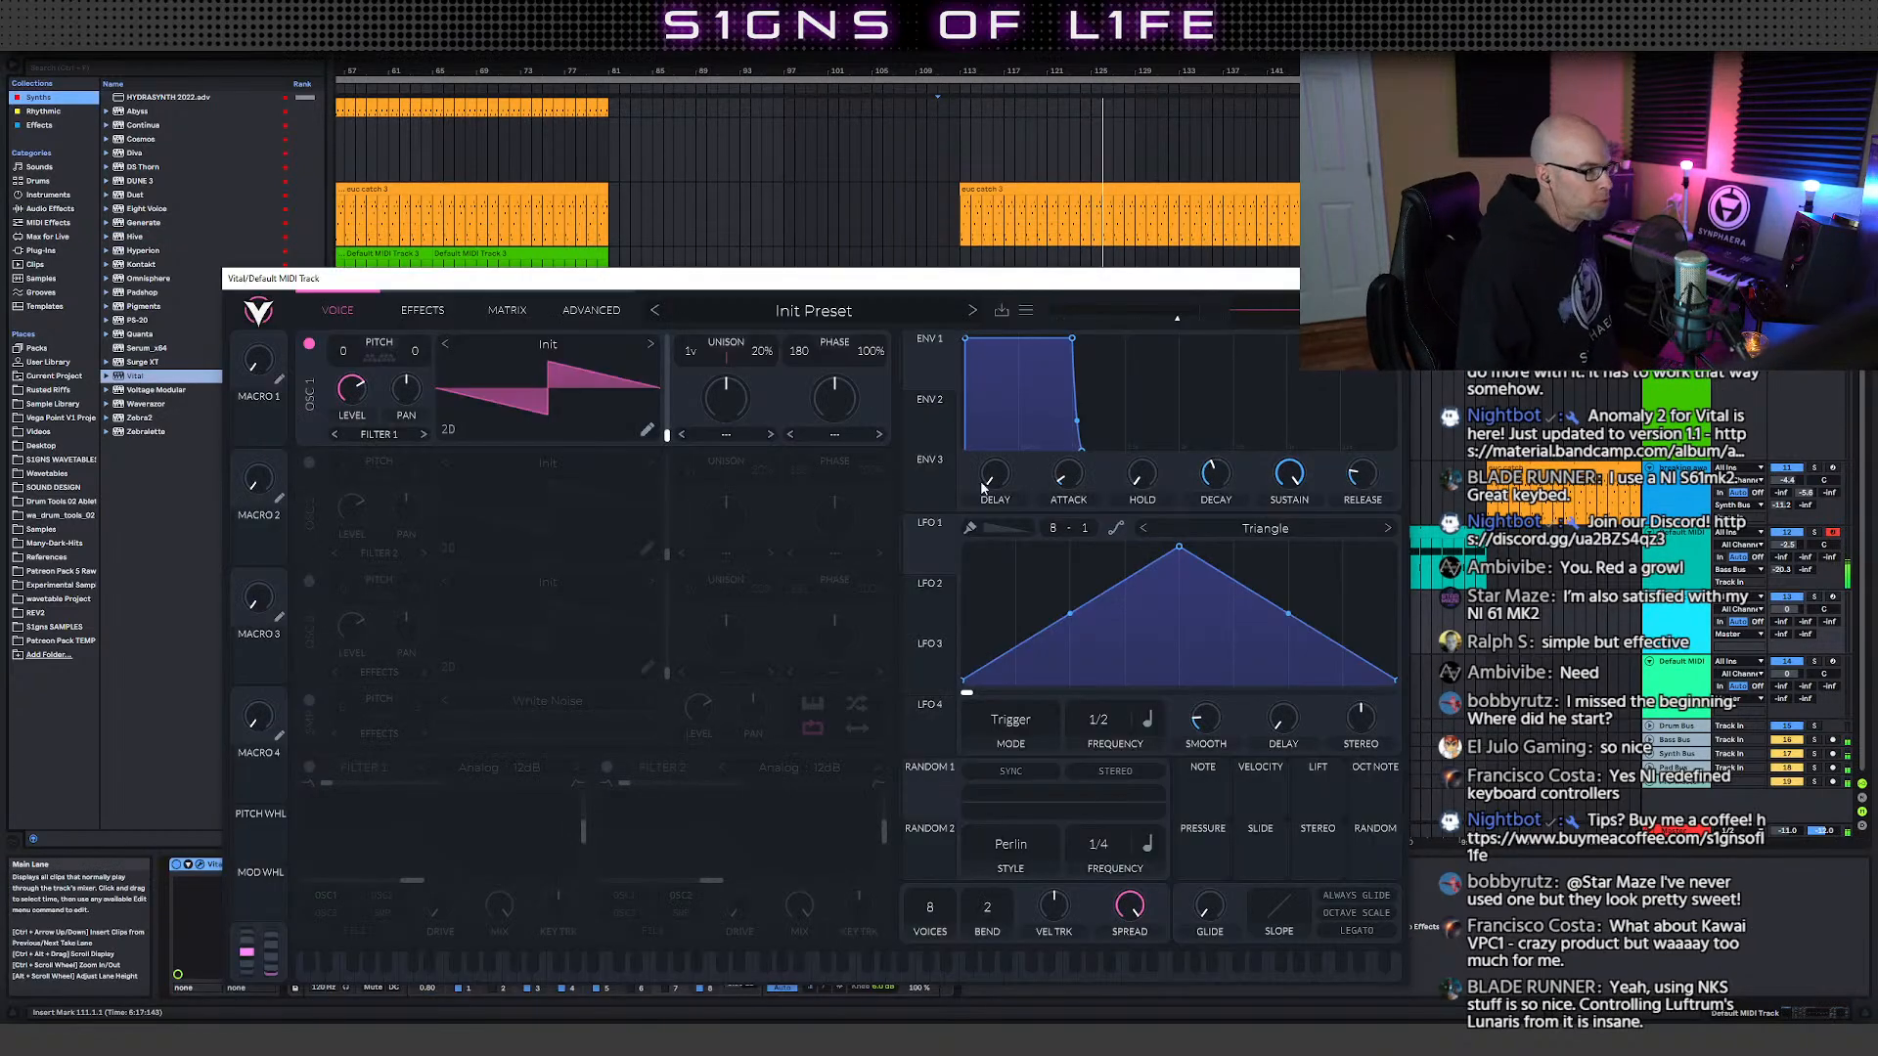
- Load the preset Patreon Welcome Pack 1 - PD Embark from Vital's User folder and return to the synth view
left_click(796, 315)
scroll(483, 878, "down", 8)
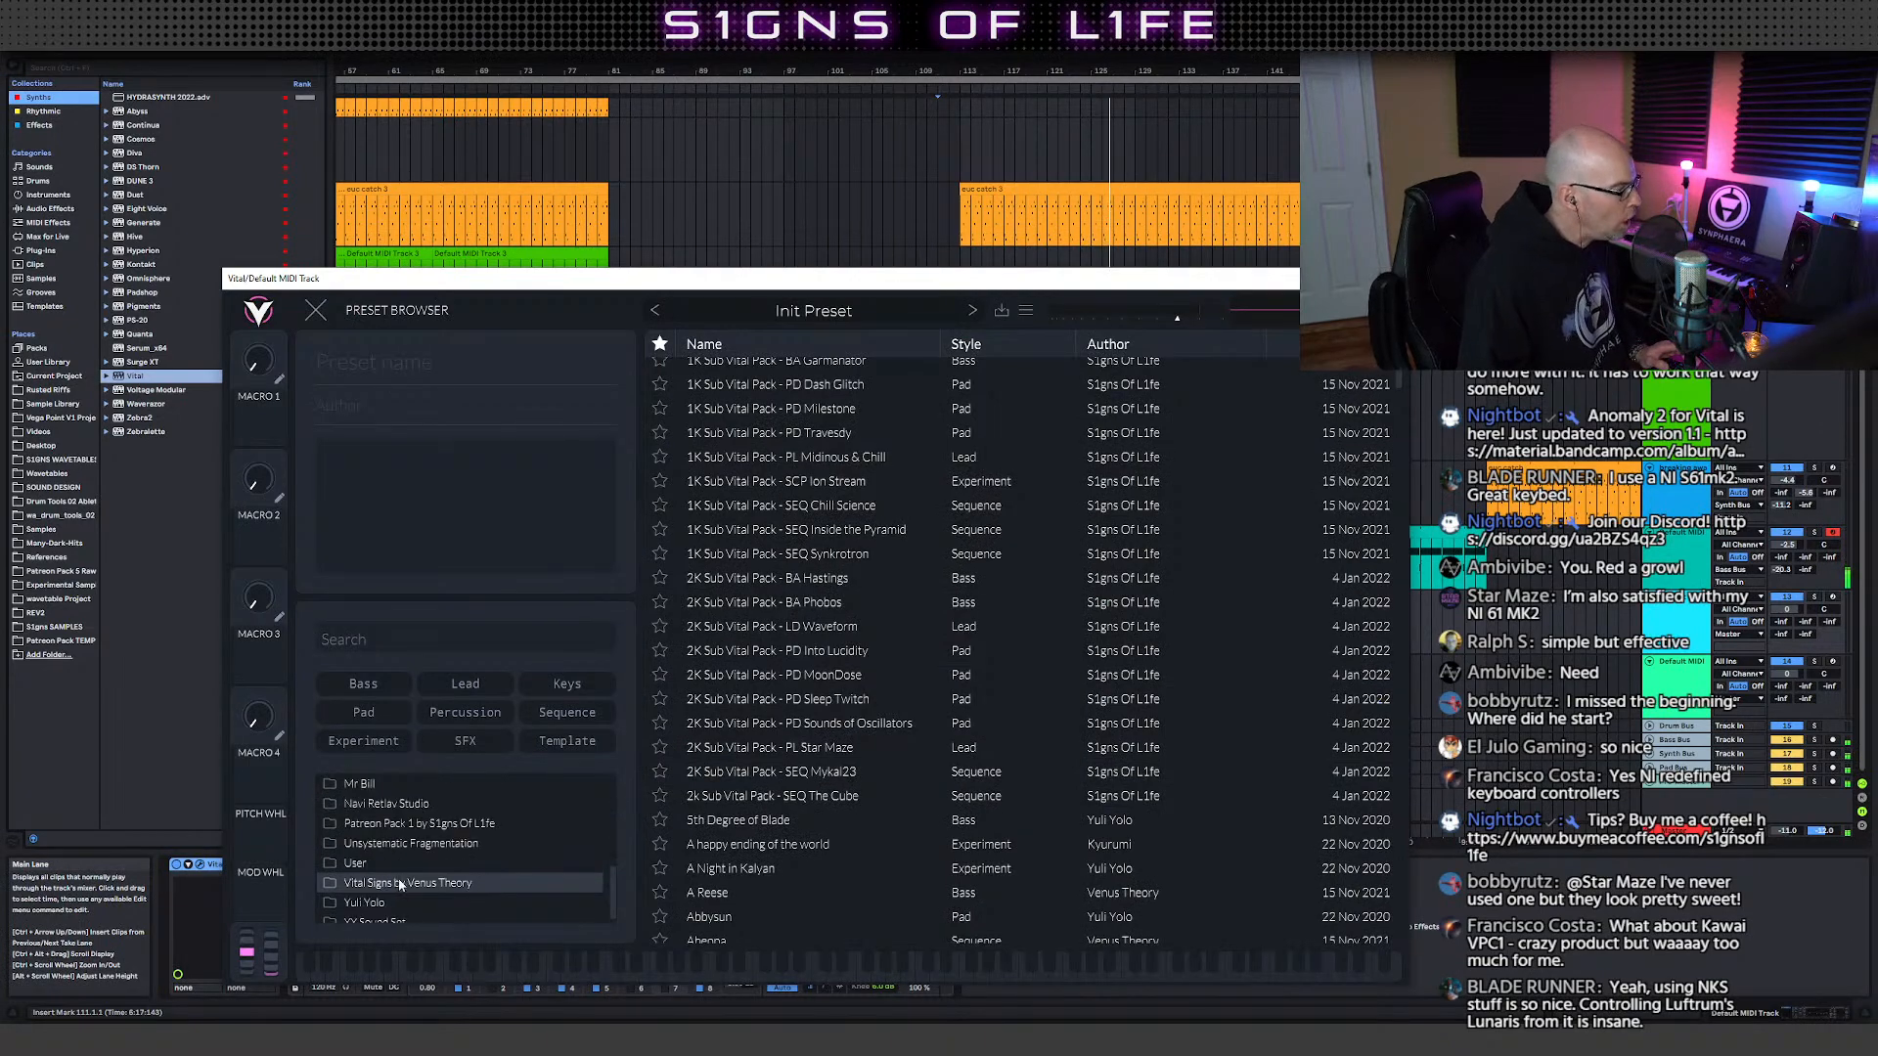
left_click(460, 853)
scroll(796, 834, "down", 6)
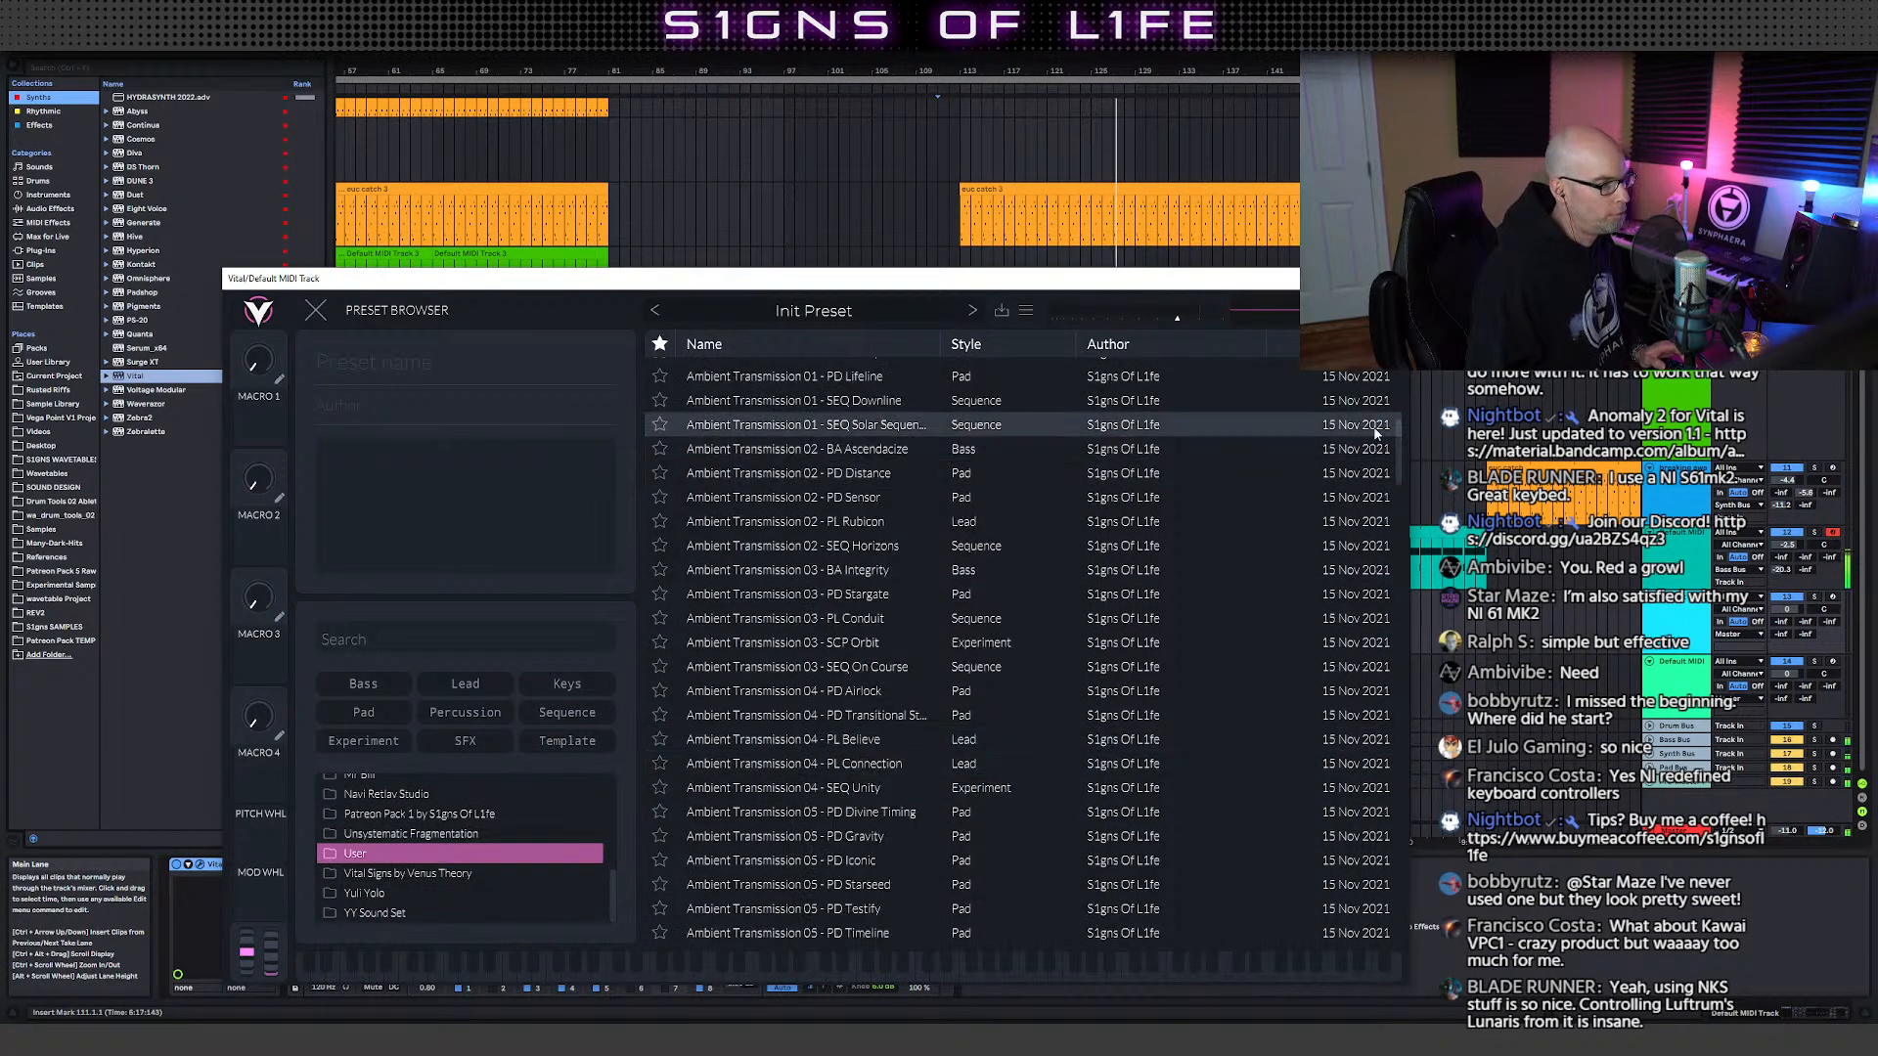
left_click_drag(1397, 437, 1375, 976)
mouse_move(1383, 903)
left_mouse_down()
mouse_move(1387, 869)
mouse_move(1387, 906)
left_mouse_up()
left_click(900, 837)
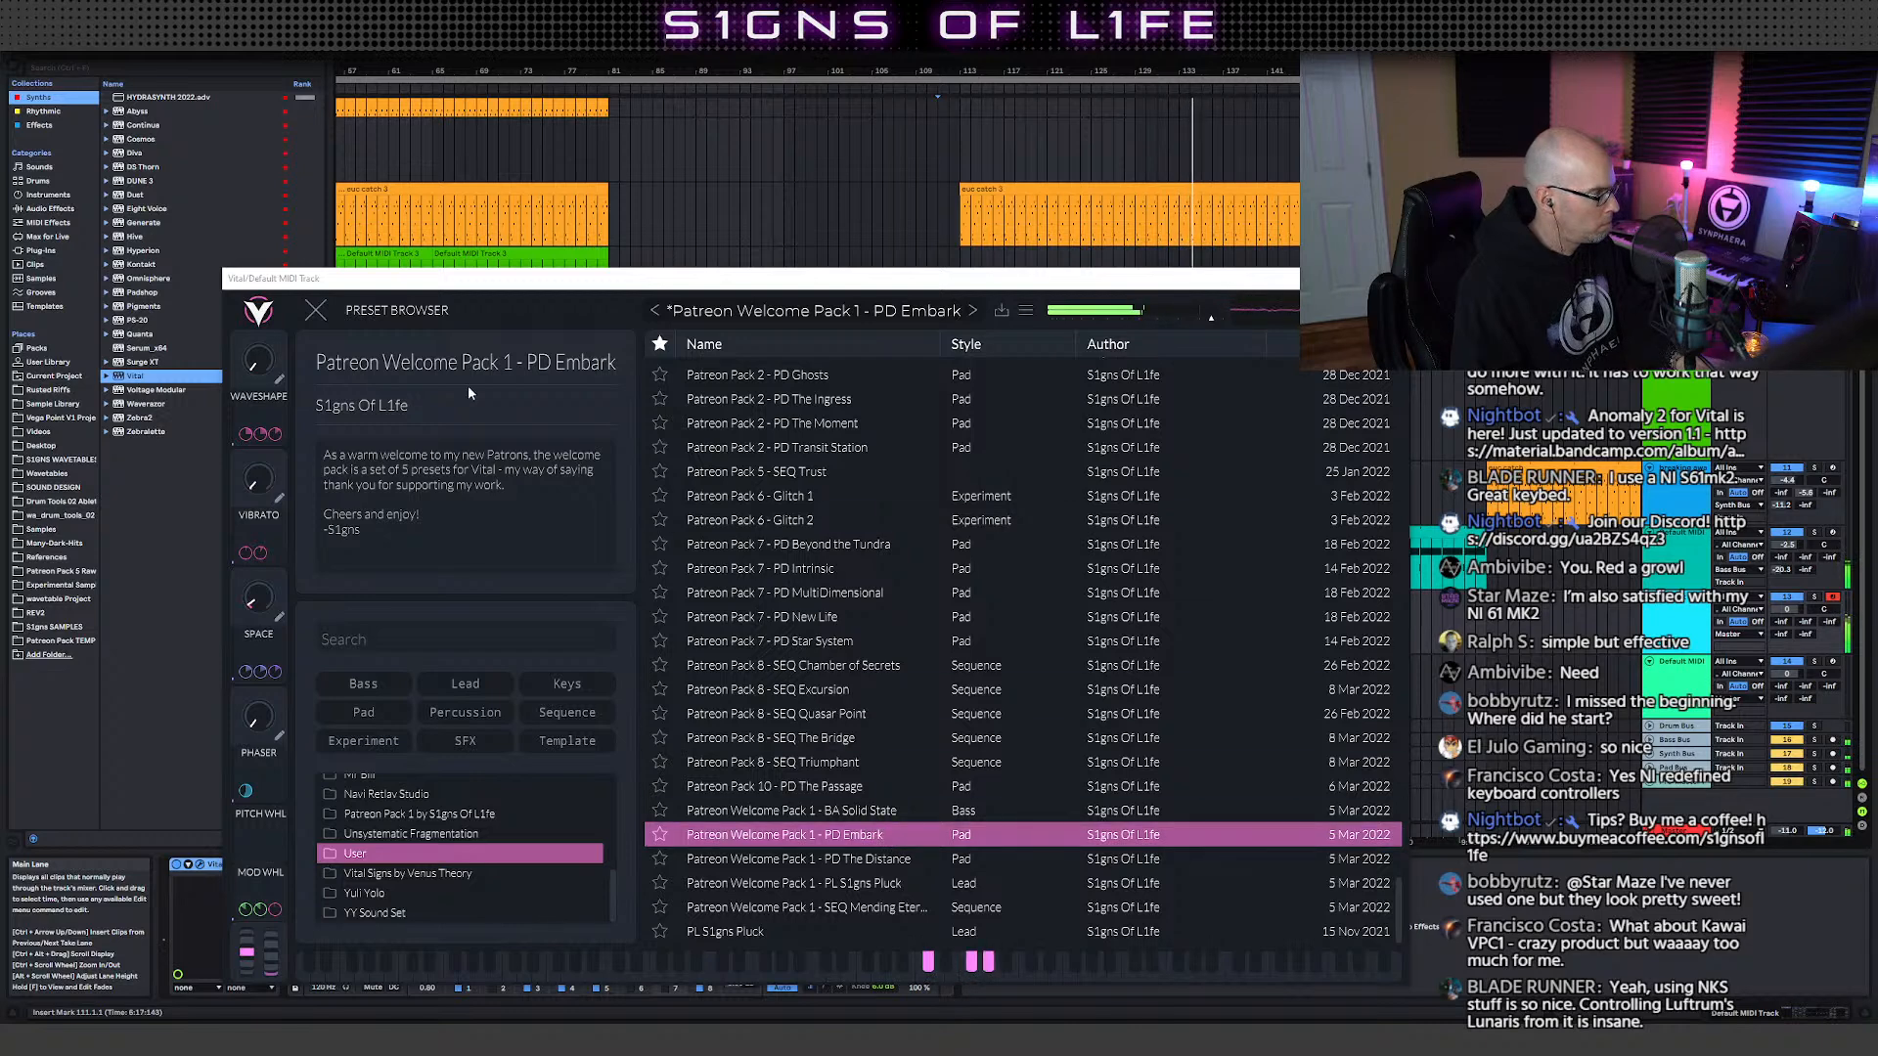
left_click(318, 313)
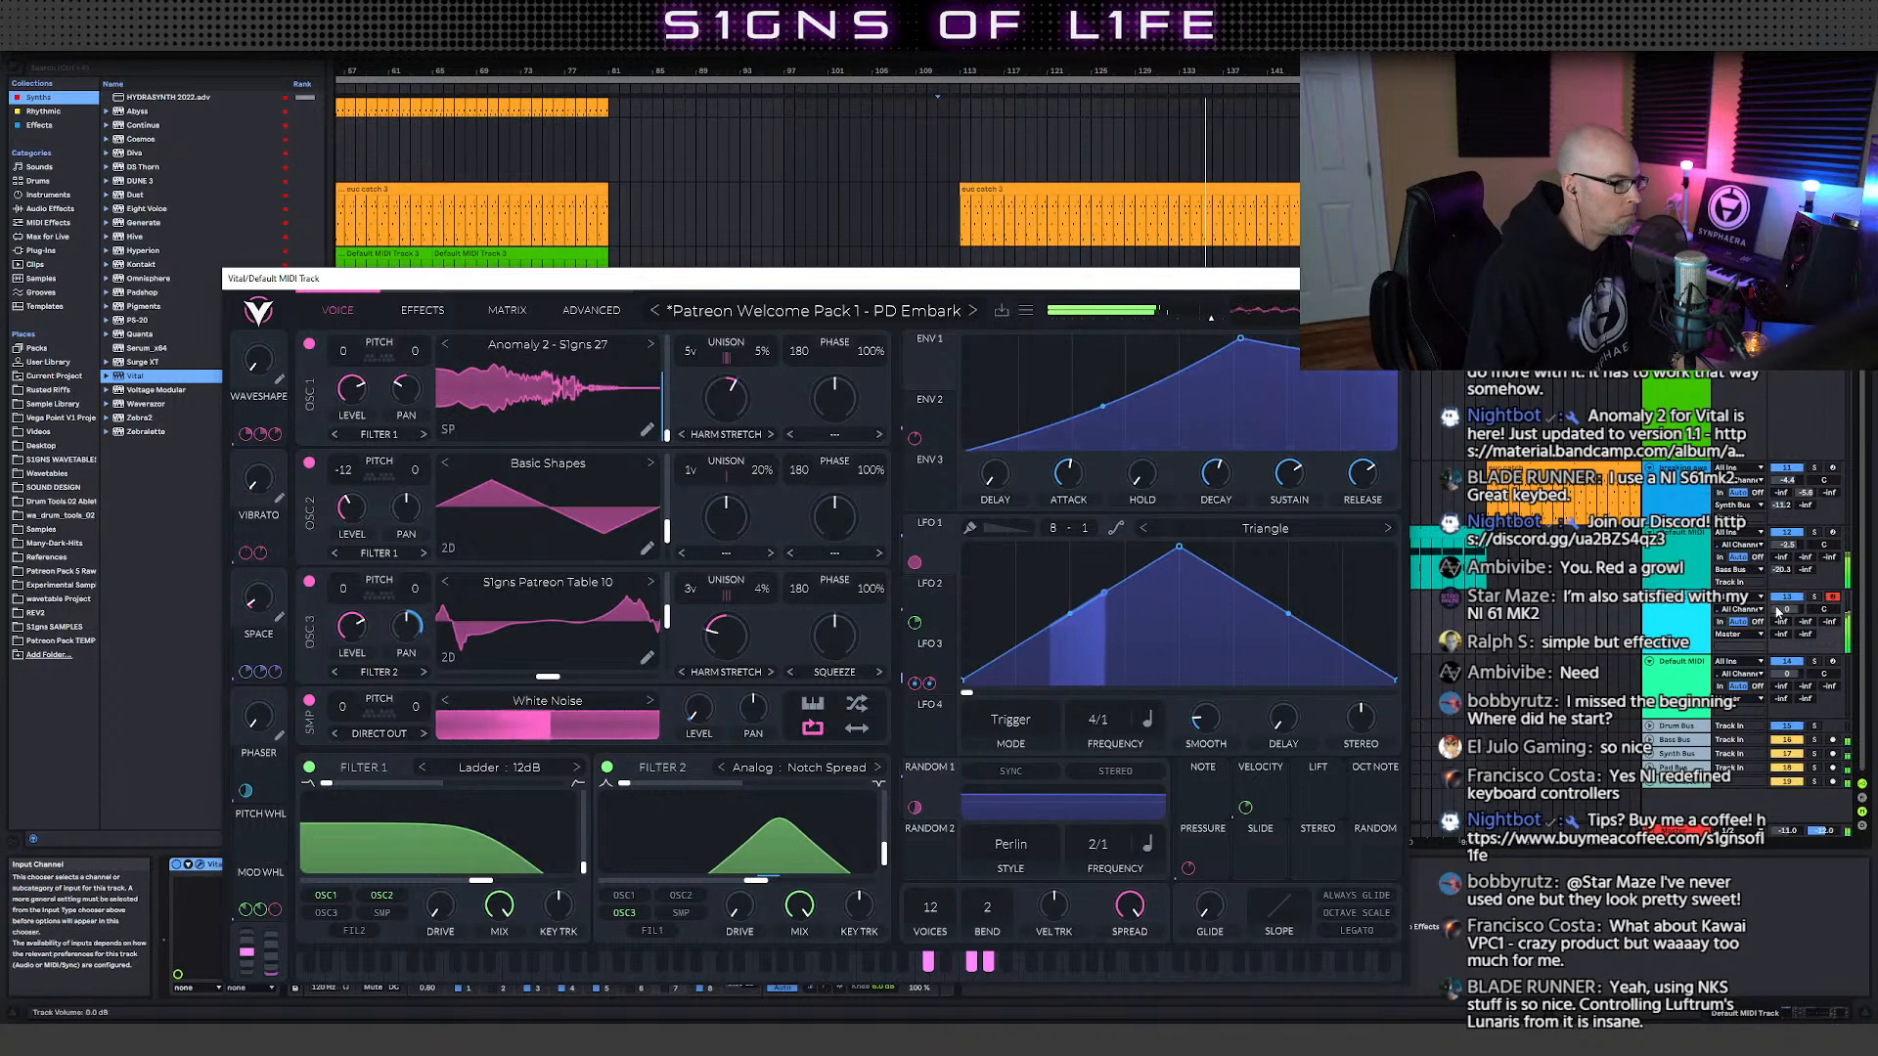
- Route the Vital track's output to the Synth Bus, close the synth window and lower the track volume
left_click(1749, 634)
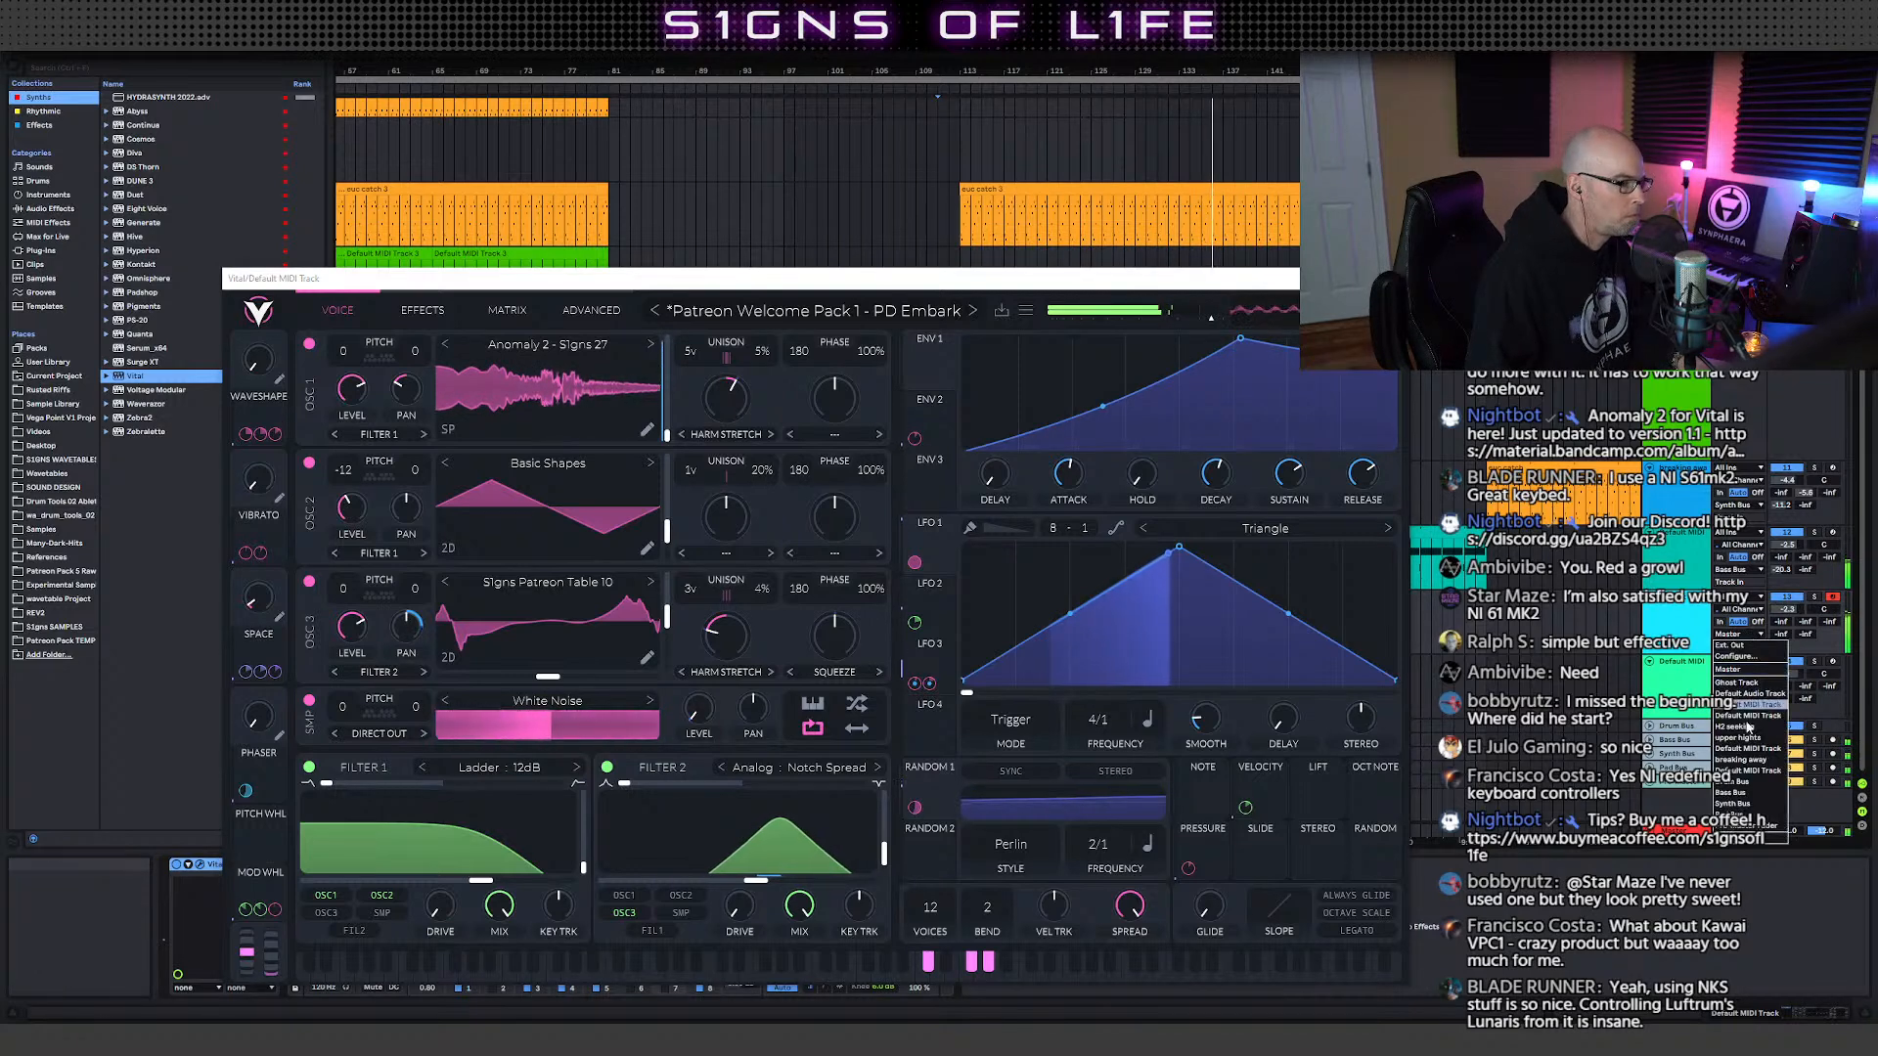
left_click(1732, 803)
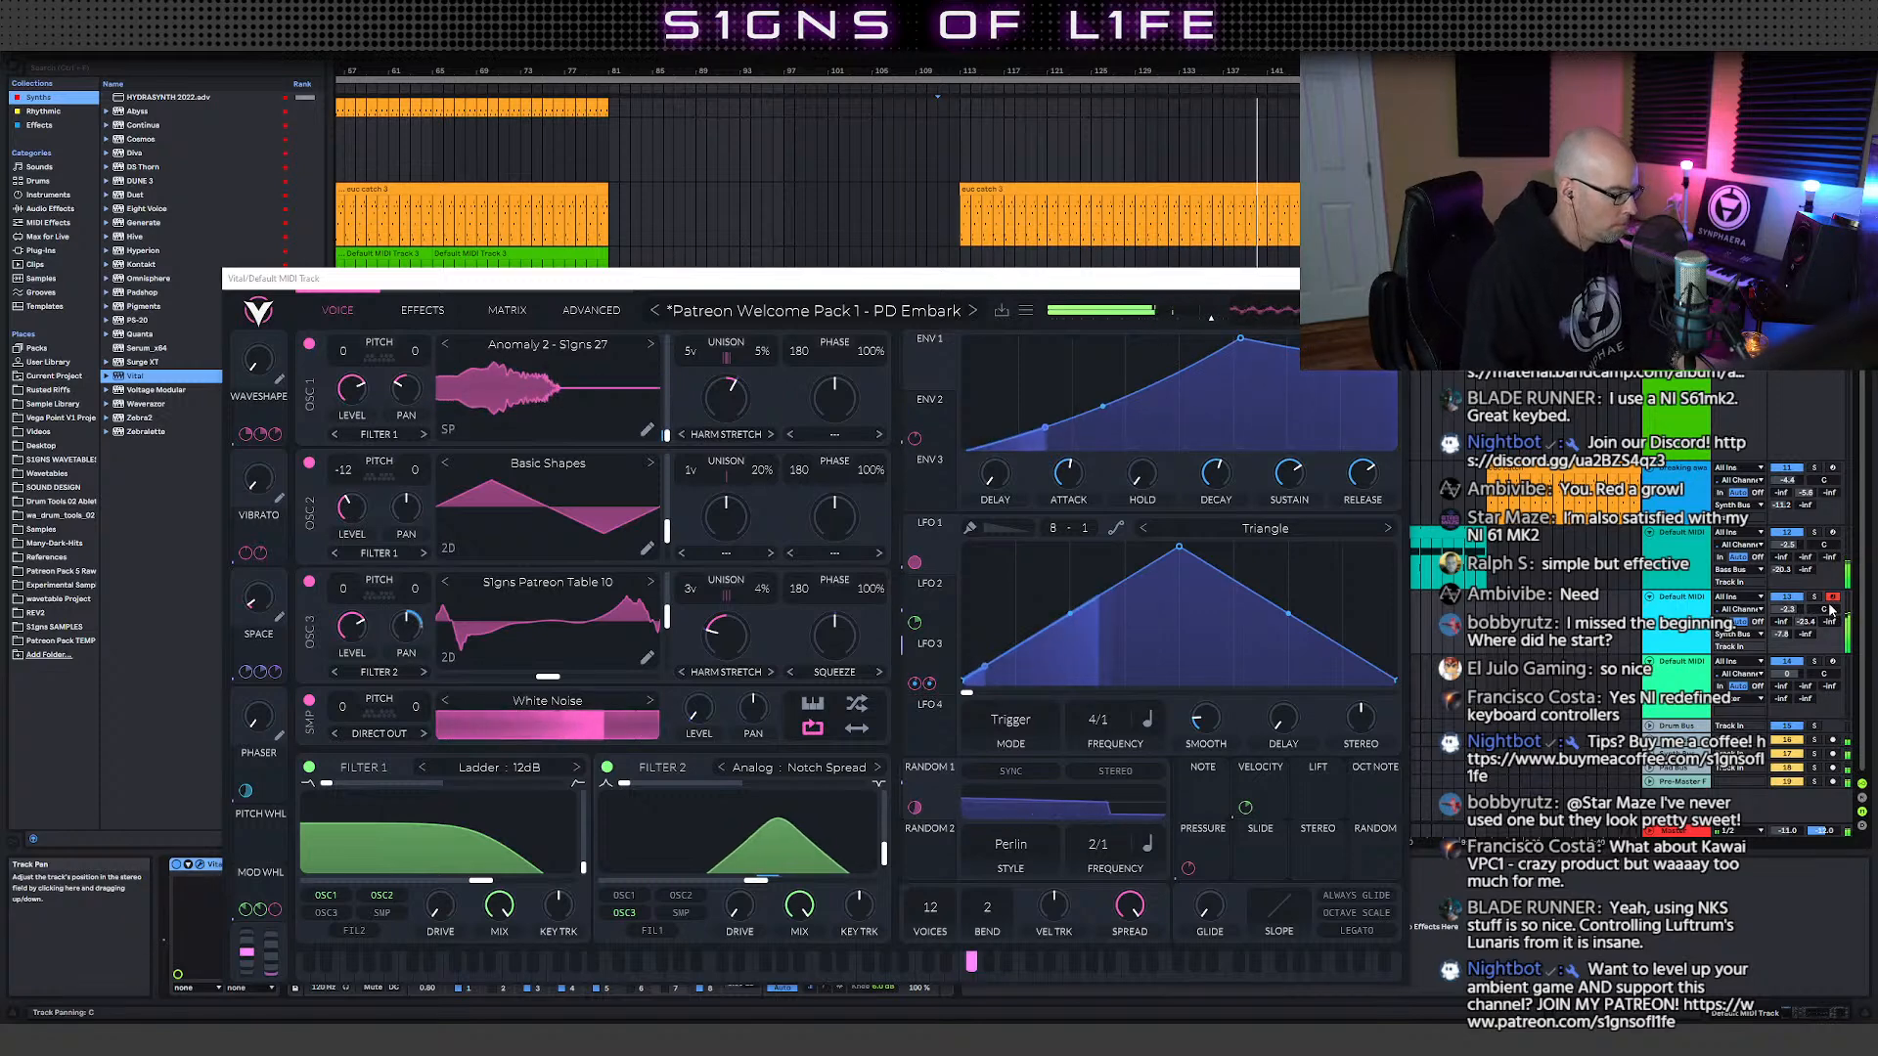
left_click(1391, 279)
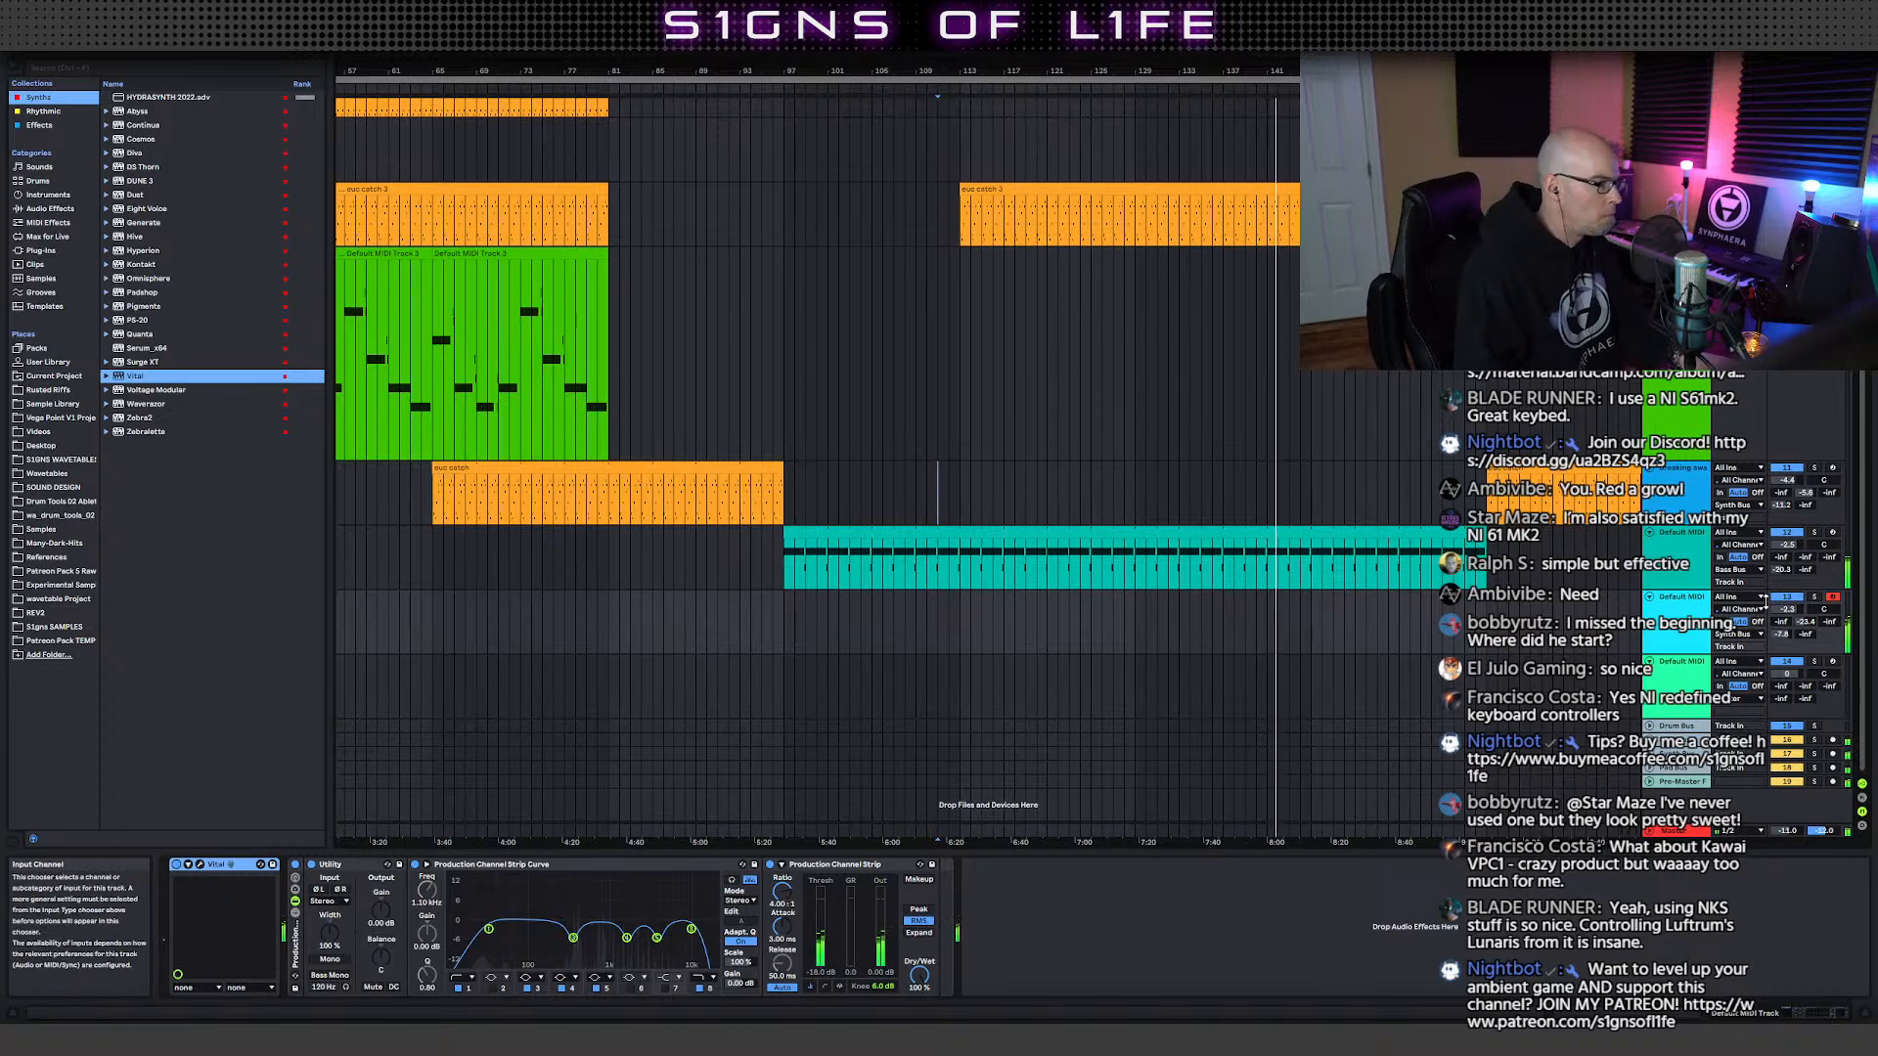
left_click_drag(1788, 609, 1787, 626)
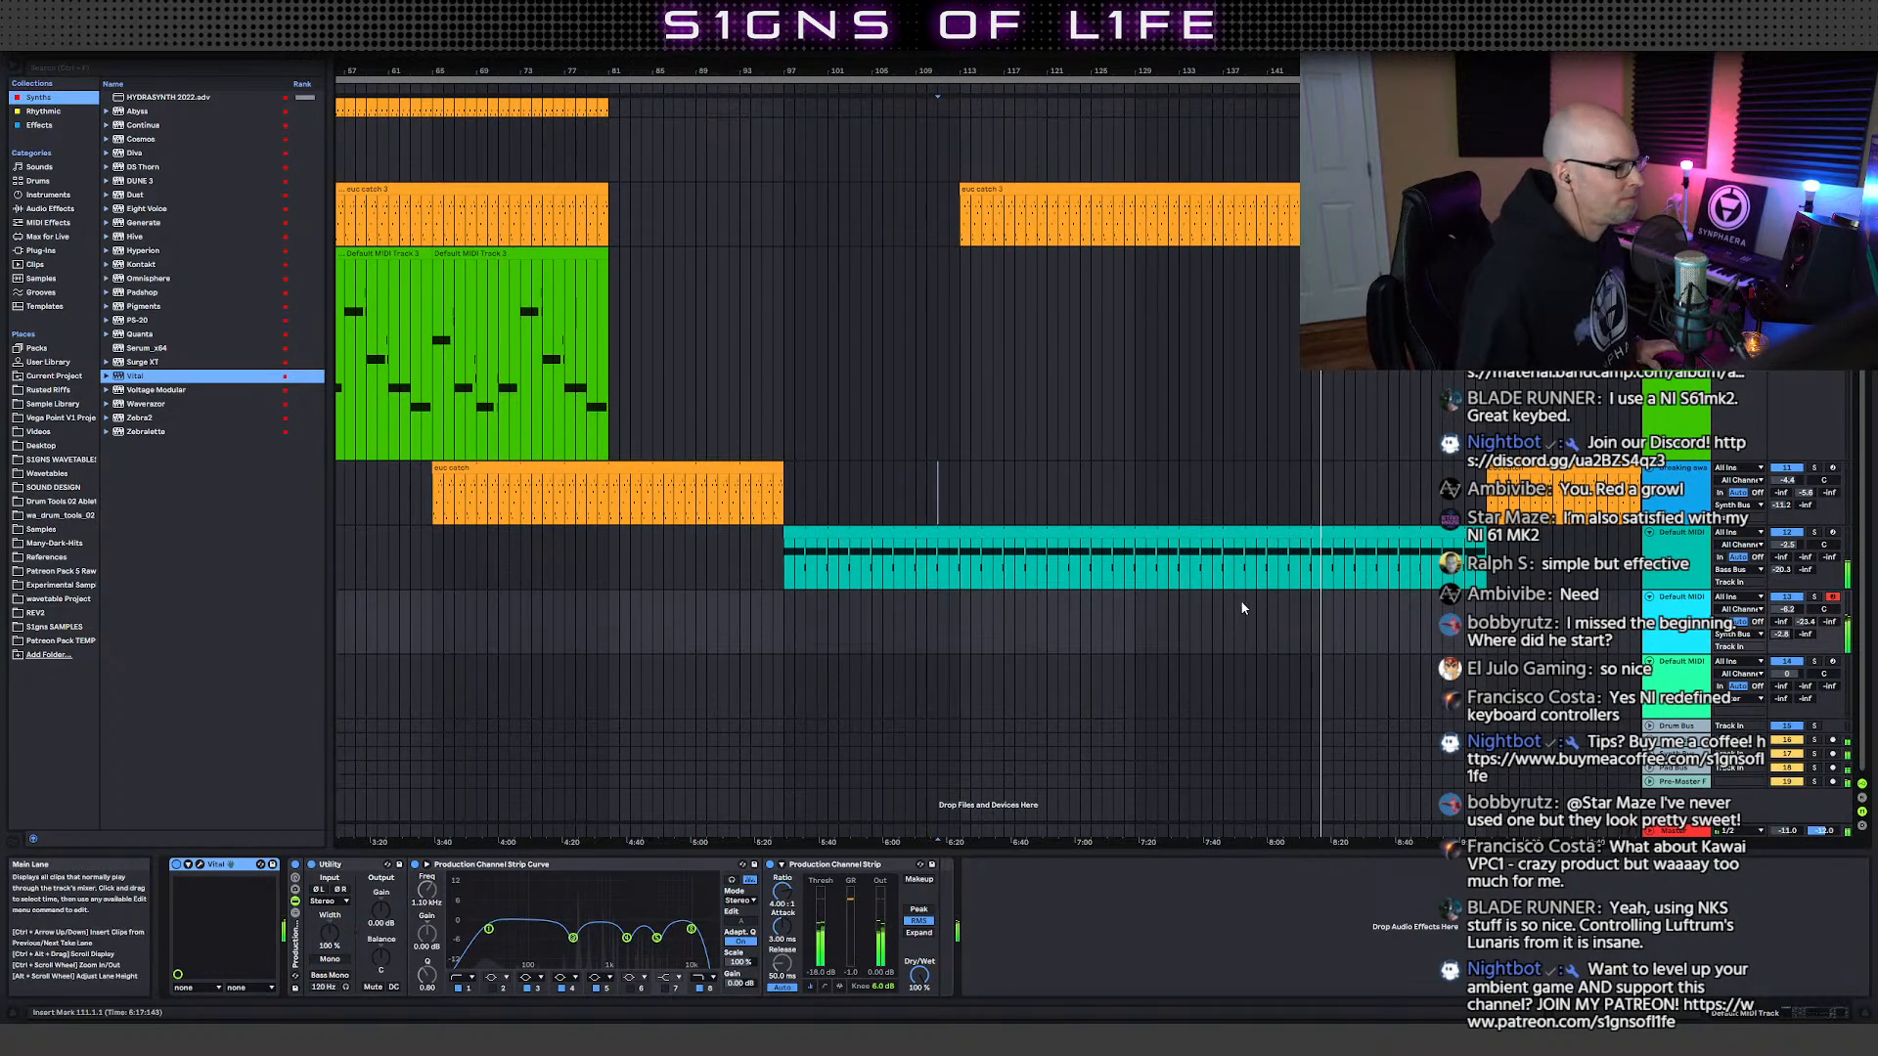
- Extend the start of the late euc catch clip above the bass track back to 153.1.1 and play from there
scroll(1236, 600, "up", 5)
scroll(1340, 509, "down", 4)
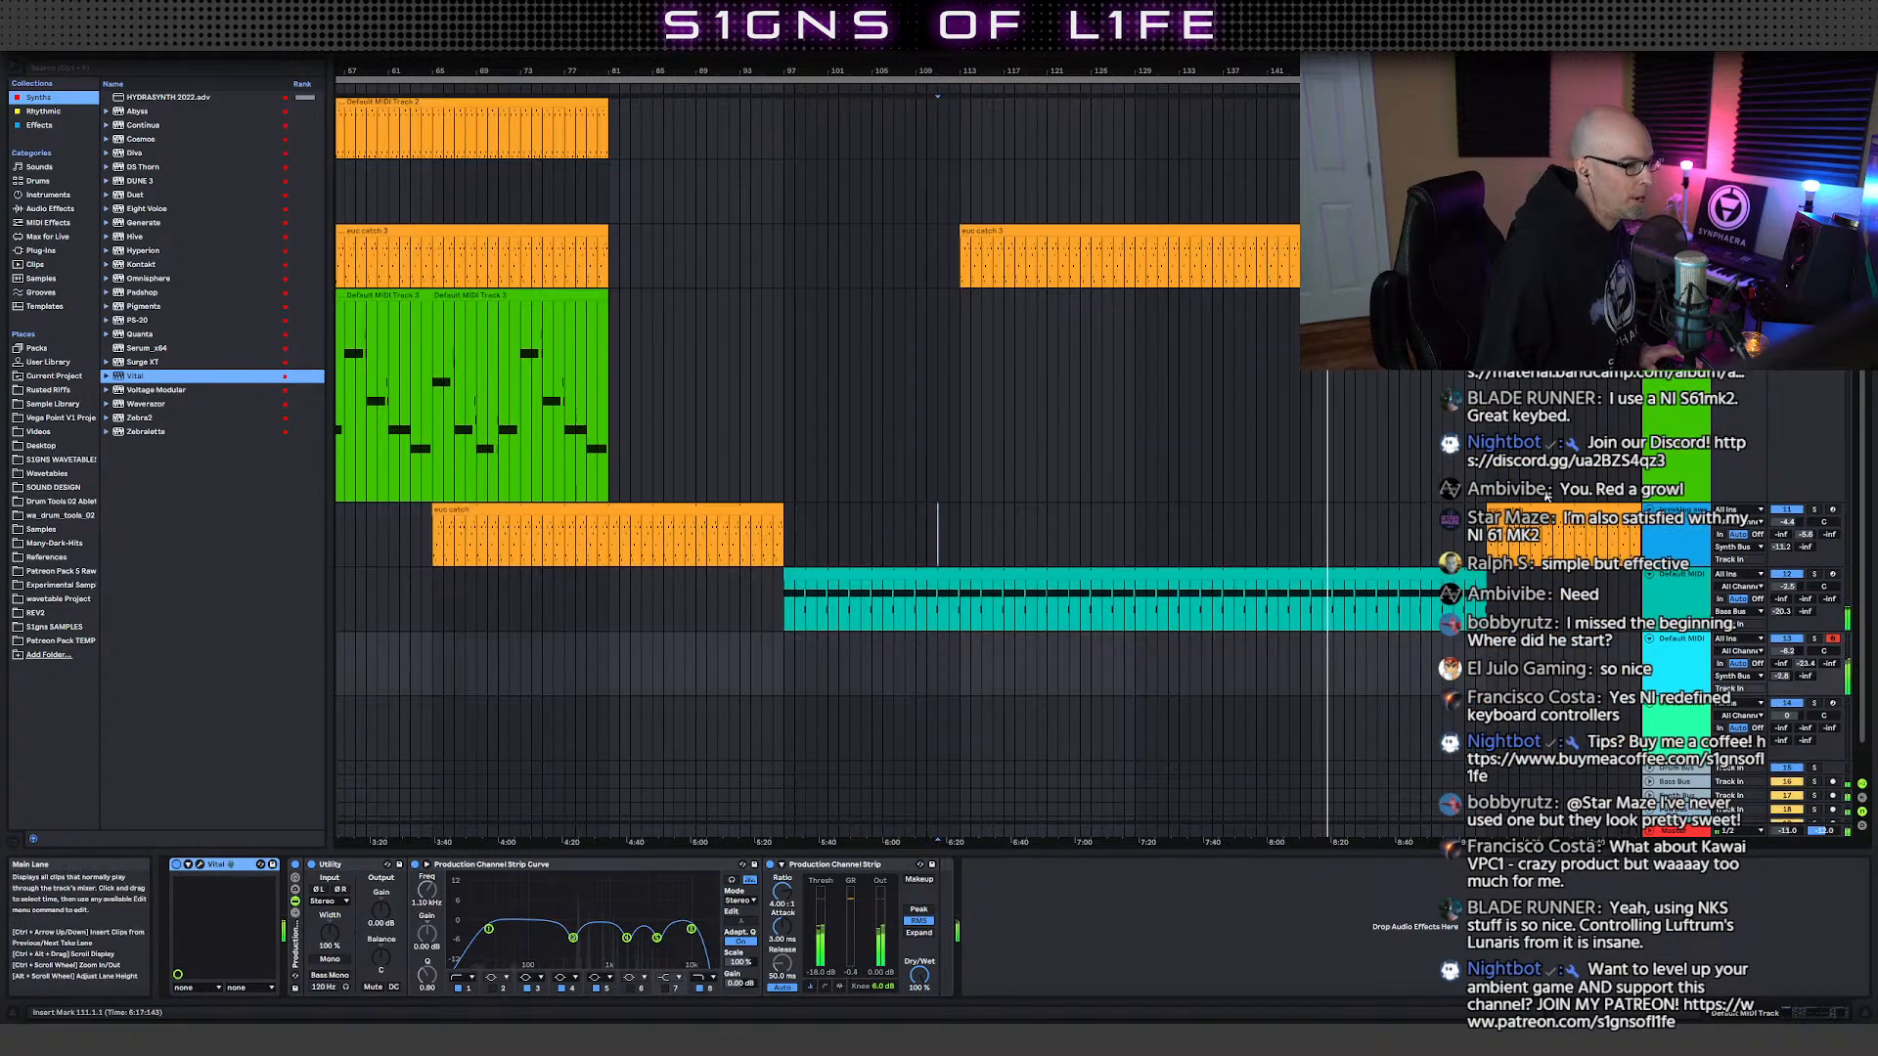
left_click_drag(1492, 508, 1397, 528)
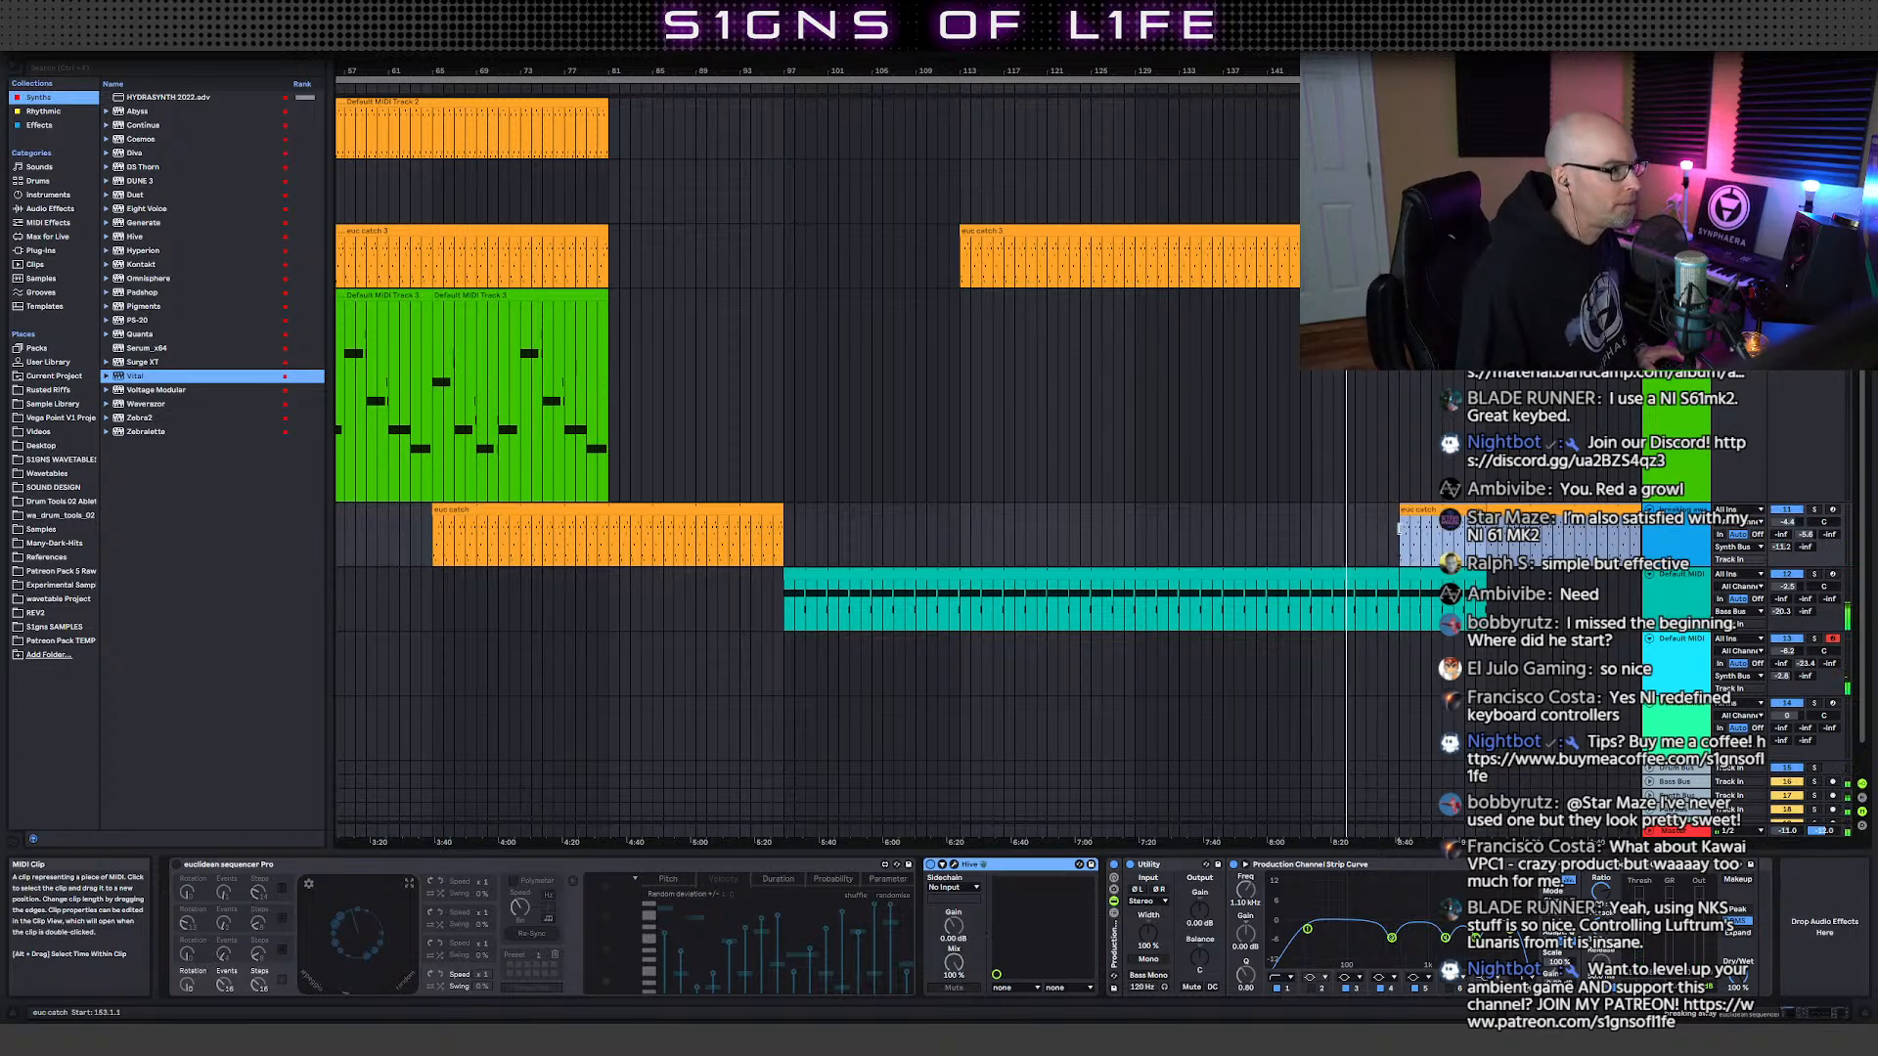
key("space")
key("space")
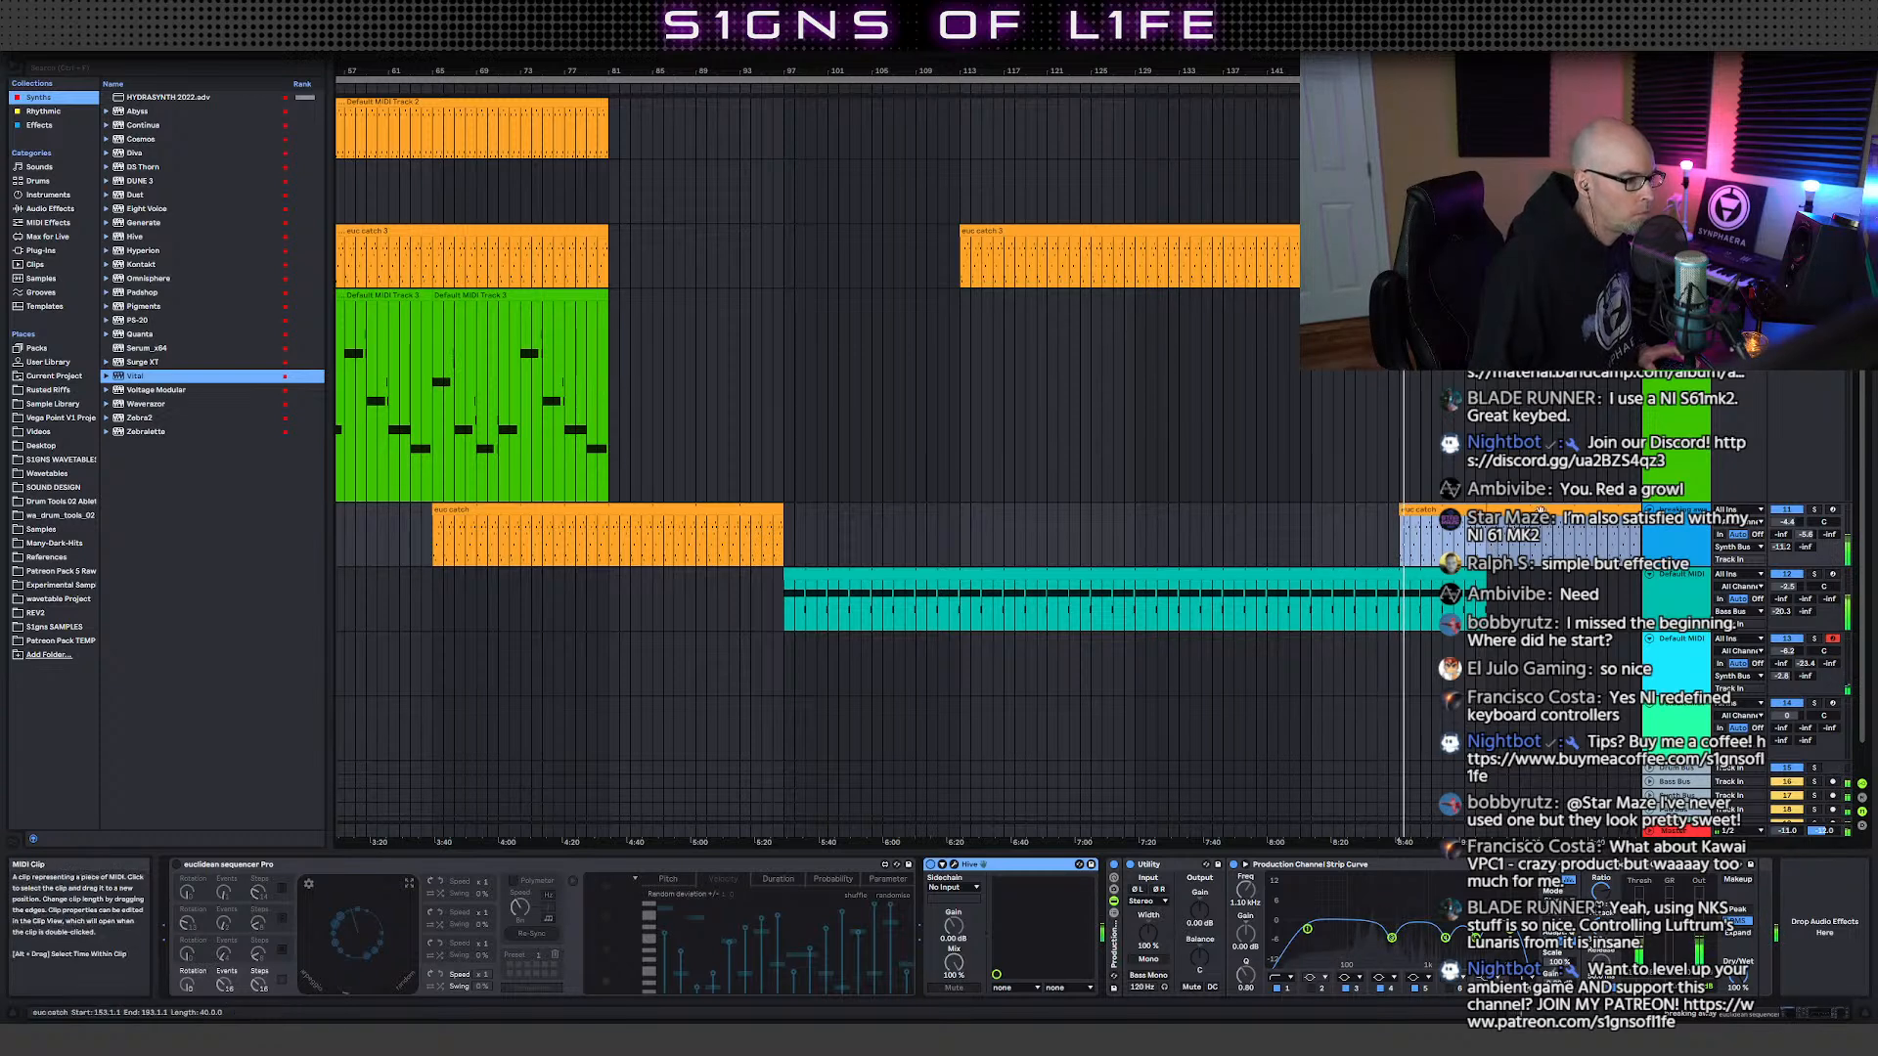
- Move the late euc catch clip above the bass track back to bar 129 and restart playback from bar 97
scroll(1397, 548, "up", 1)
scroll(1265, 538, "up", 4)
left_click(499, 460)
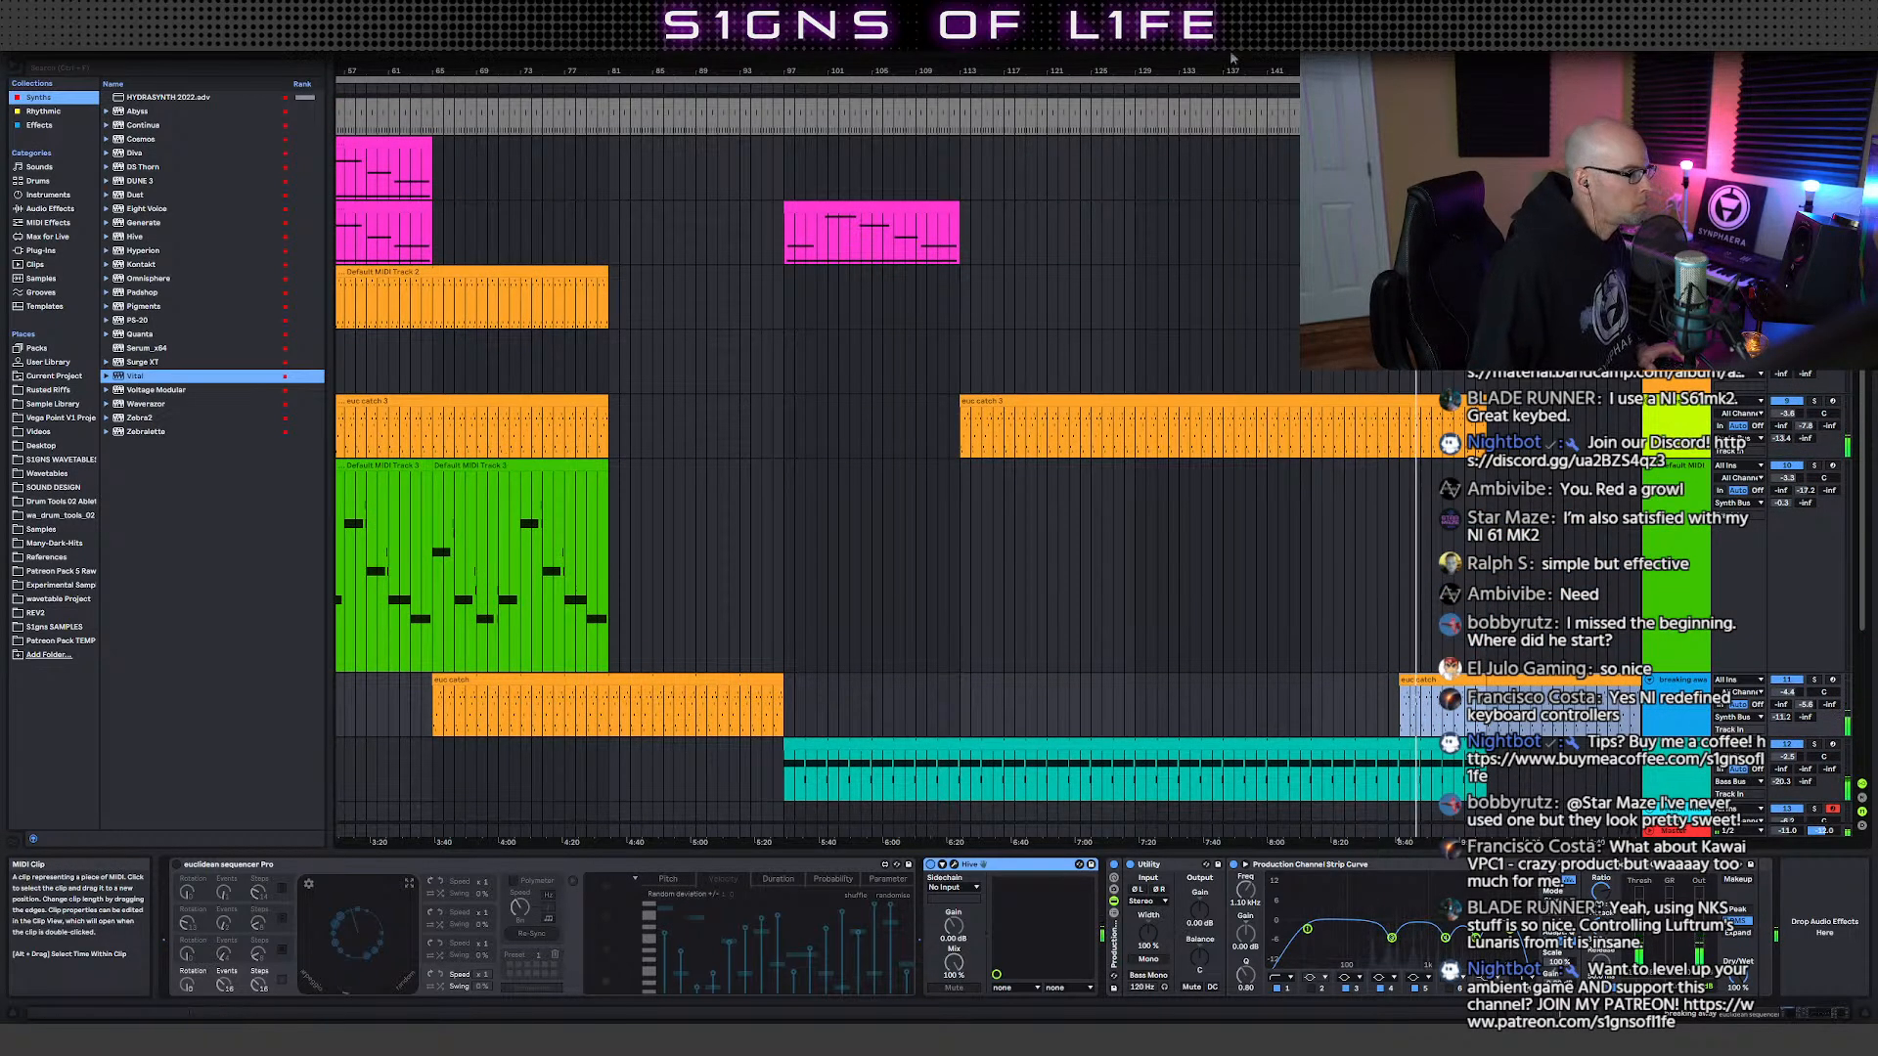
scroll(1199, 79, "down", 5)
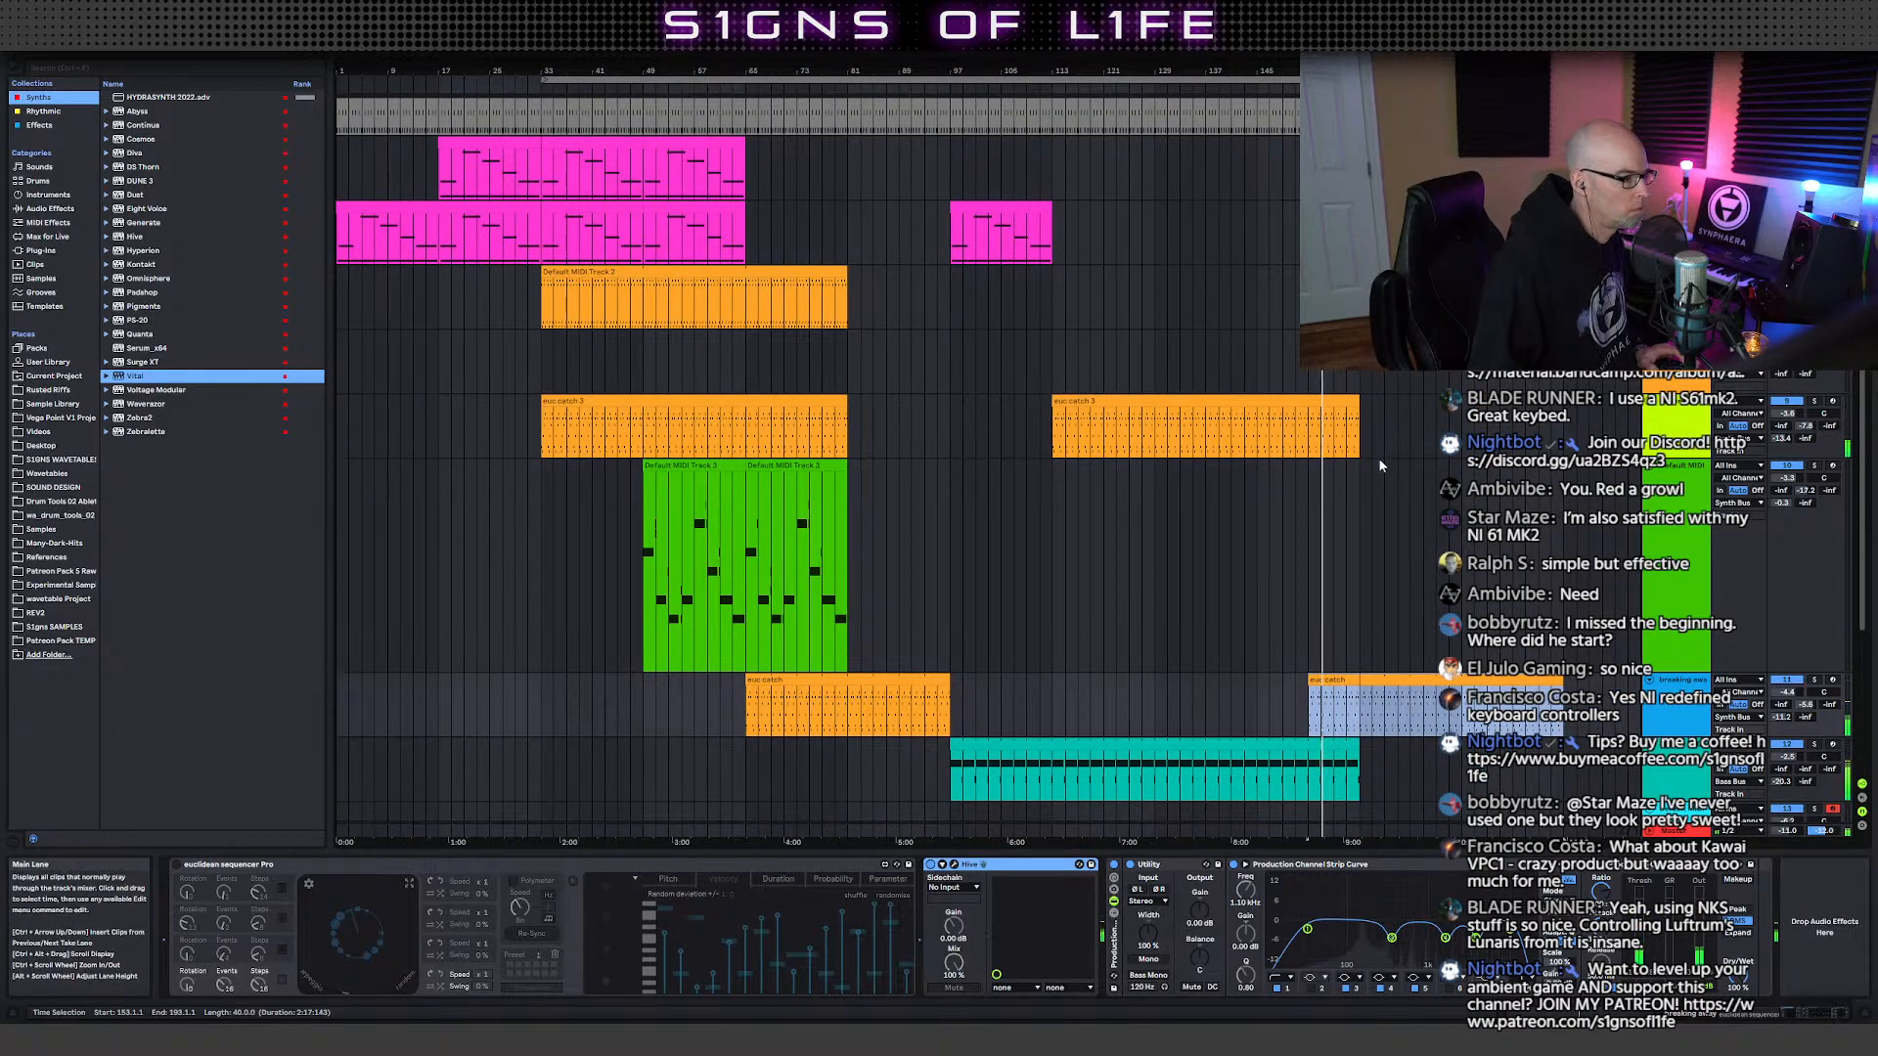
left_click(1346, 677)
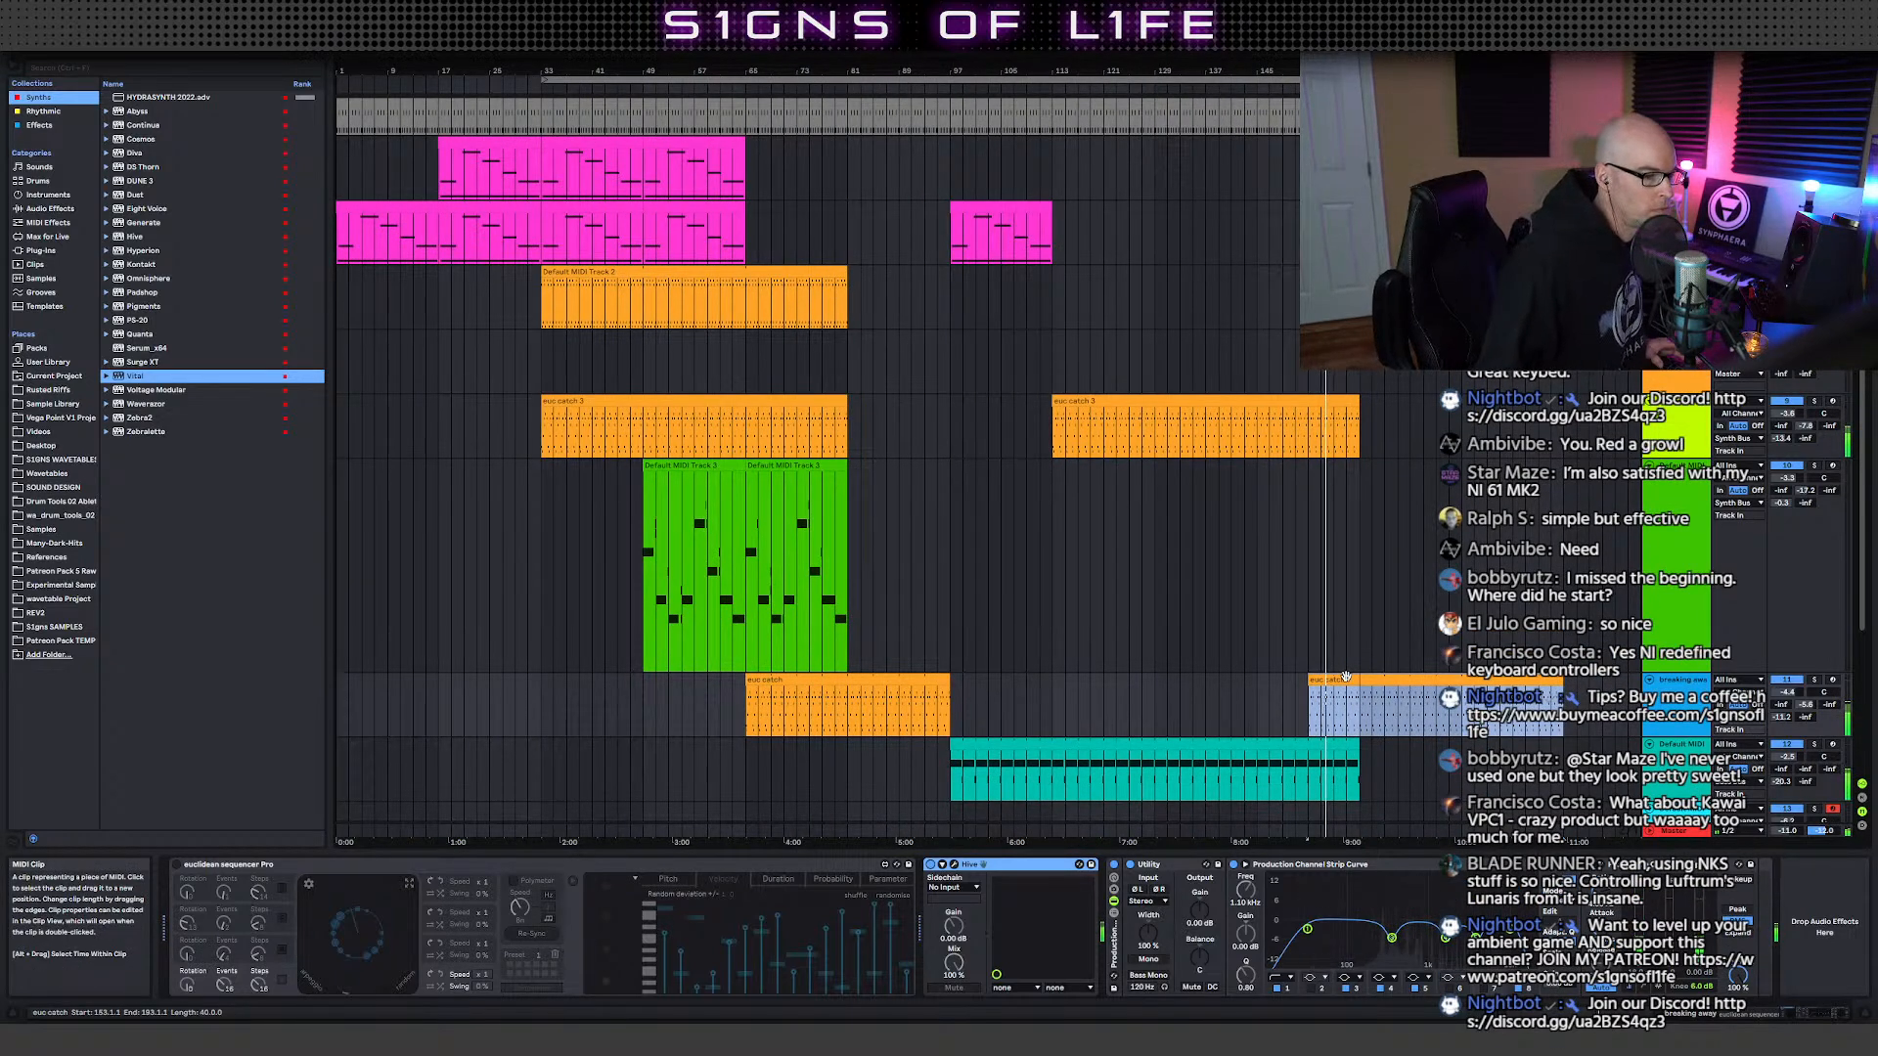
left_click_drag(1346, 677, 1191, 696)
left_click(953, 665)
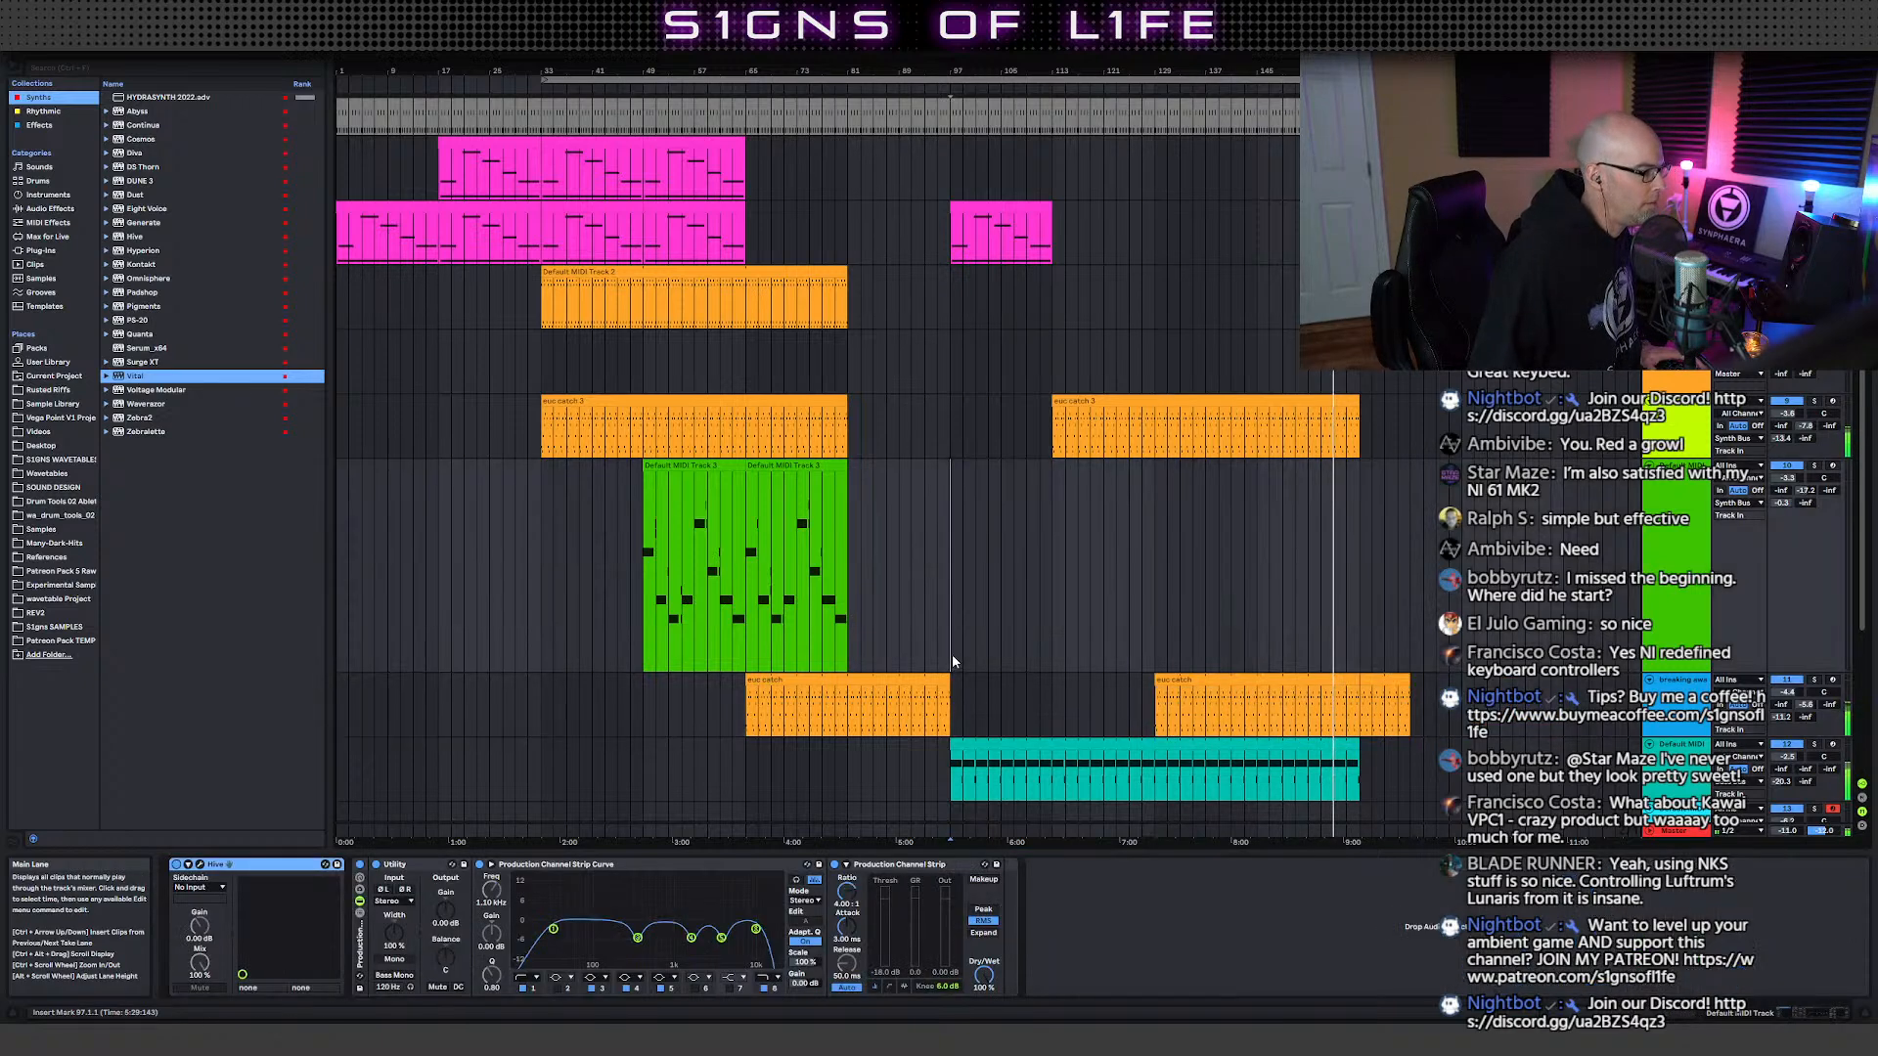
- Place two back-to-back copies of the green MIDI clip from bar 145 and extend the end of the late euc catch 3 clip to bar 193
left_click_drag(784, 519, 1275, 518)
key("ctrl+d")
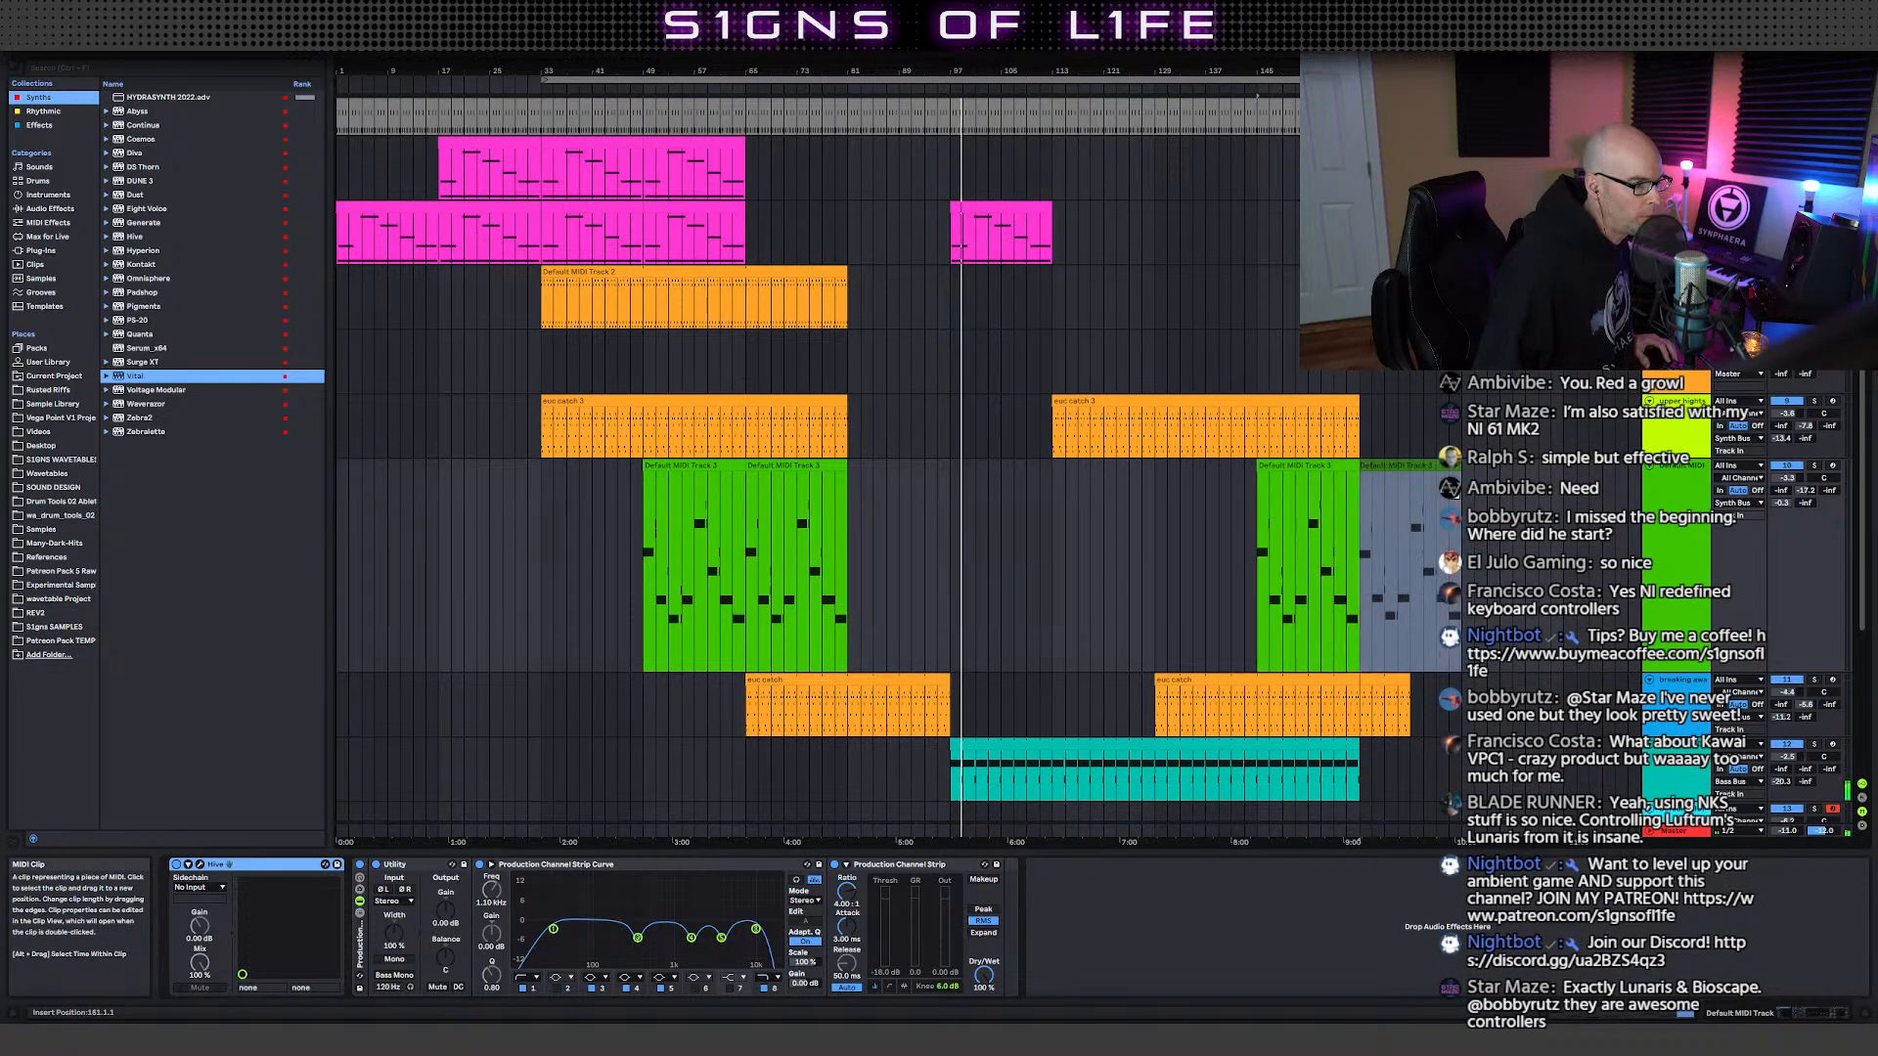
left_click_drag(1360, 401, 1564, 402)
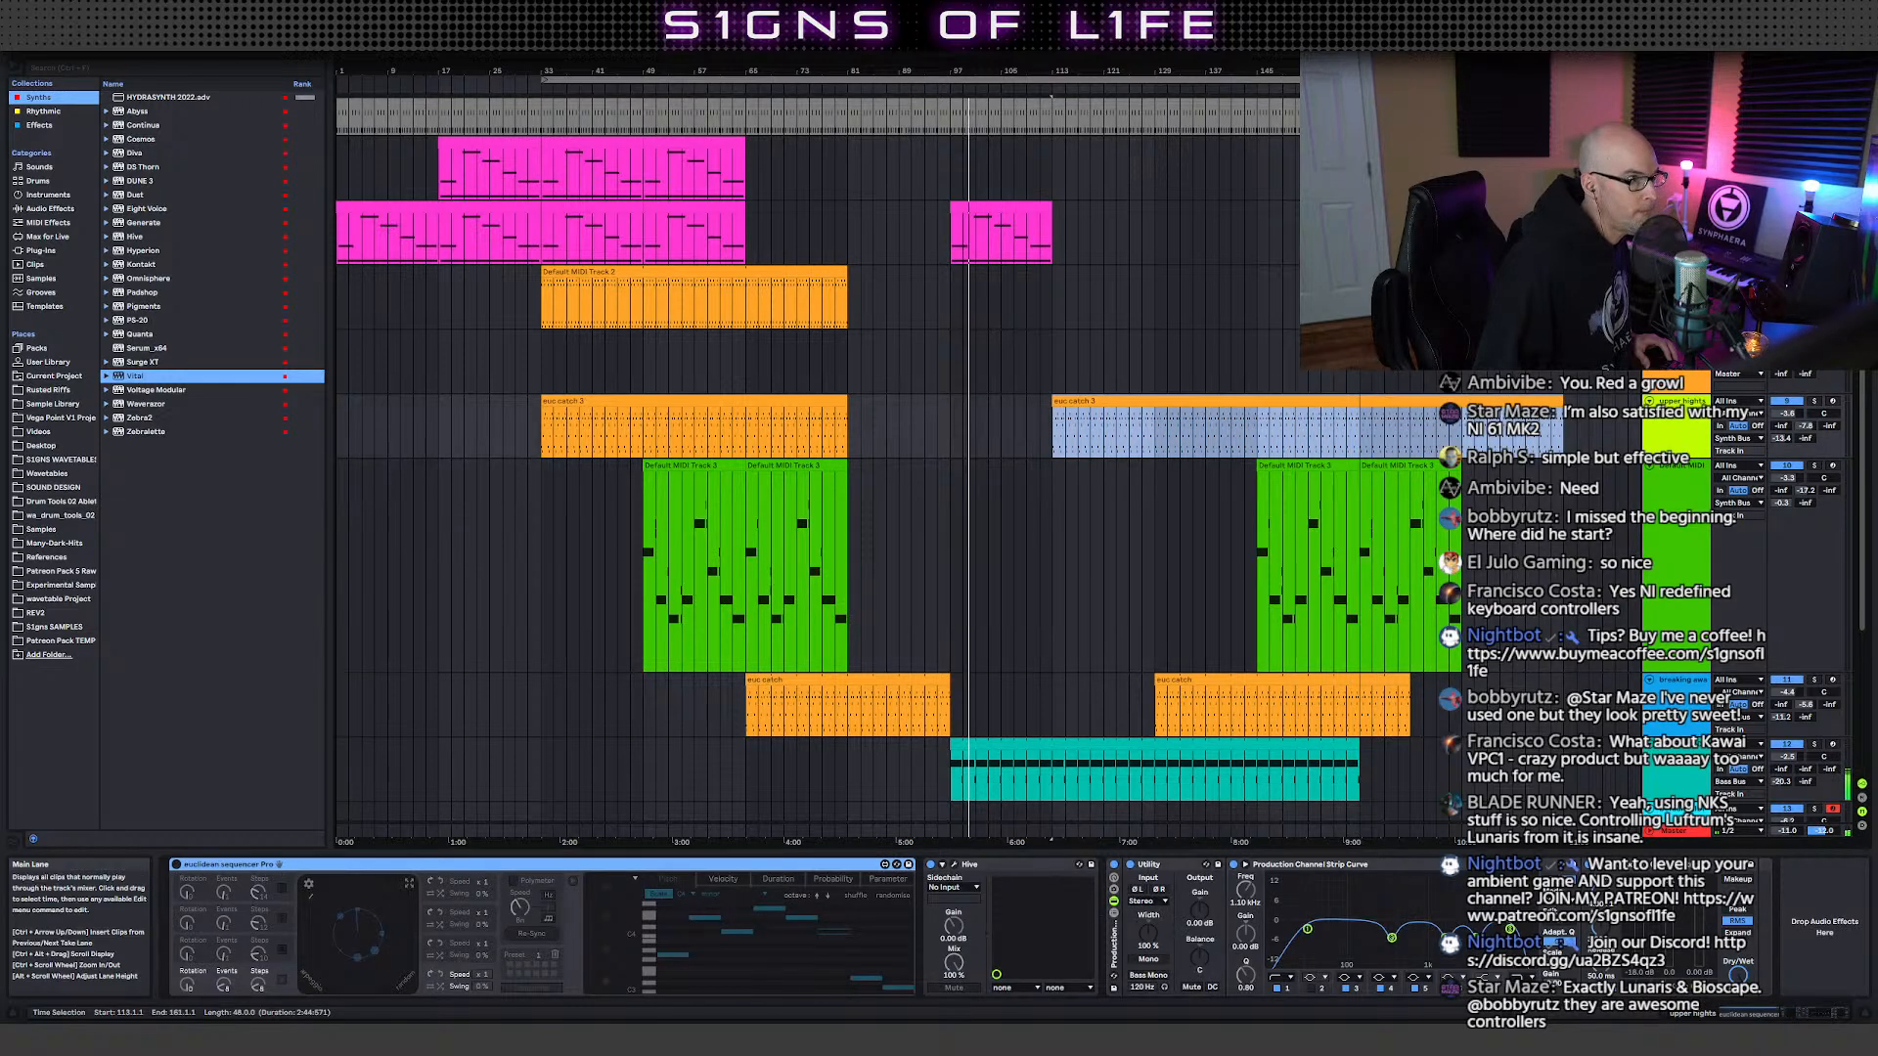
- Duplicate the pink 16-bar clip at bar 97 repeatedly until the copies reach bar 193
scroll(1174, 294, "up", 1)
left_click(1174, 147)
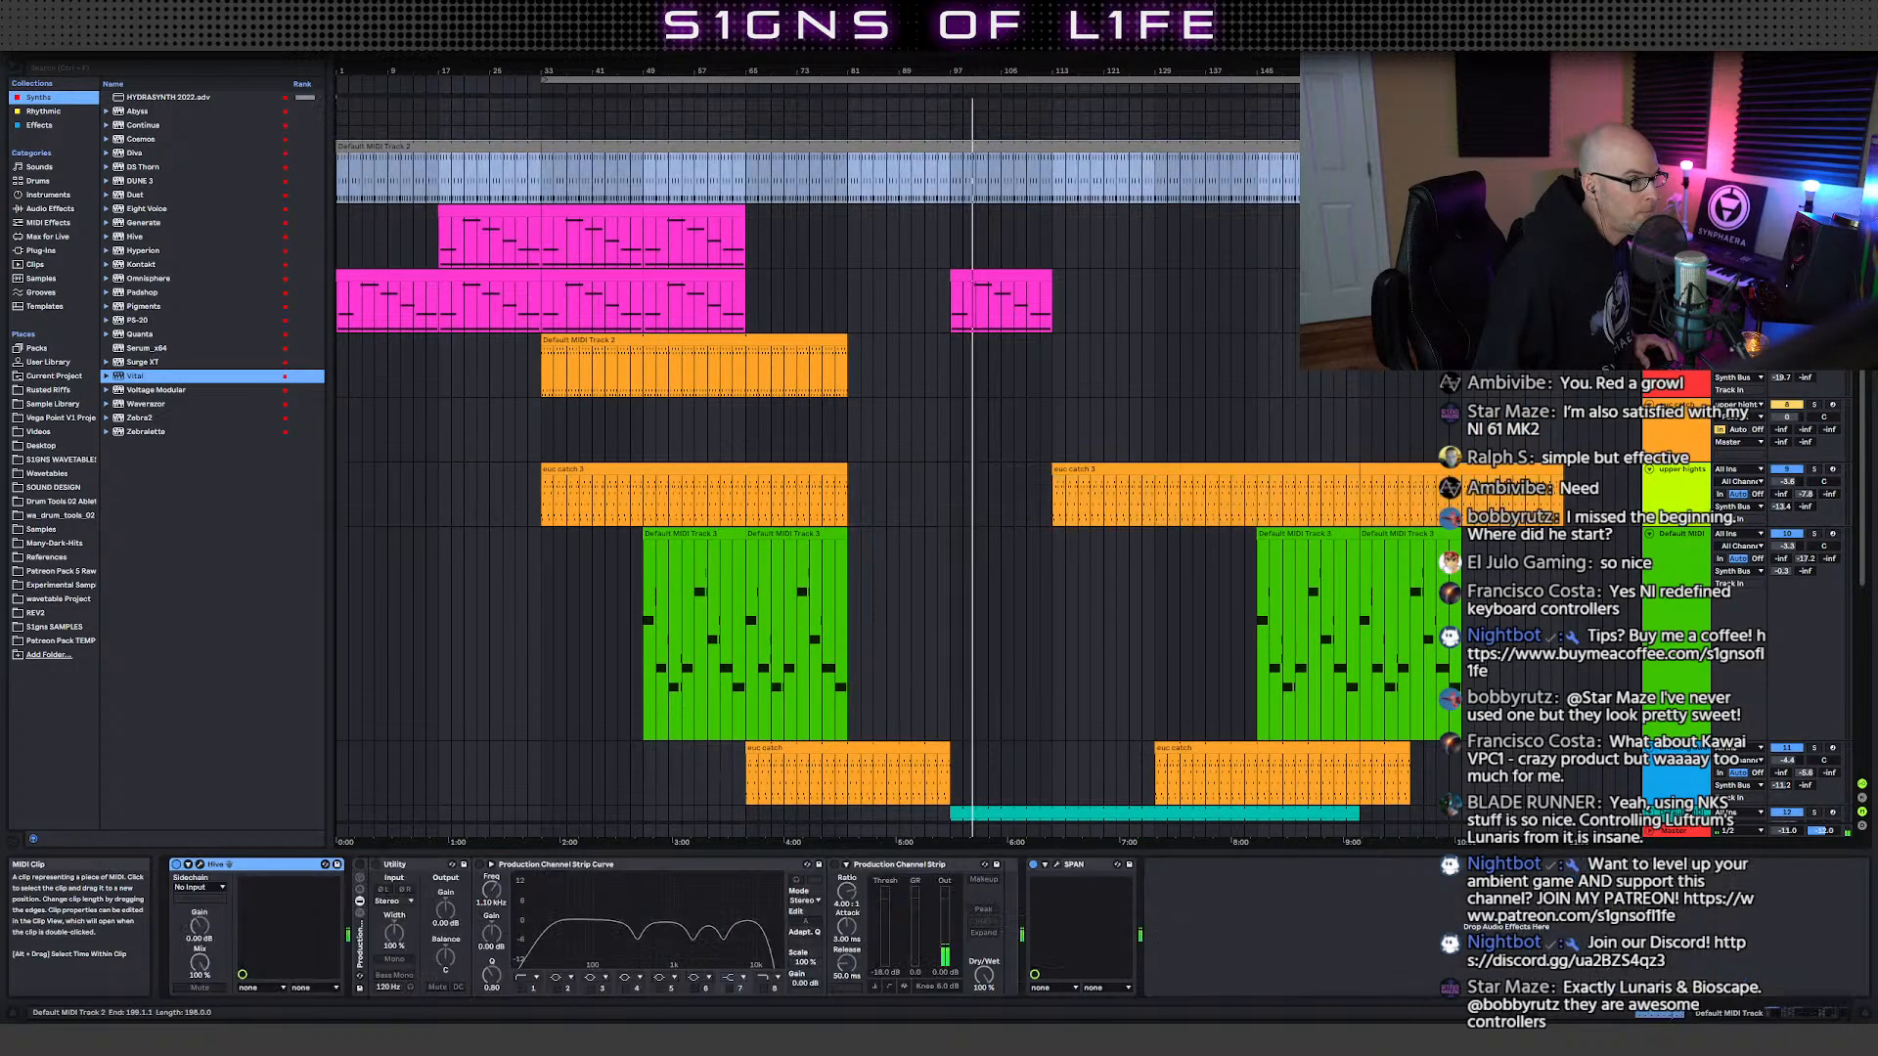
left_click(1051, 277)
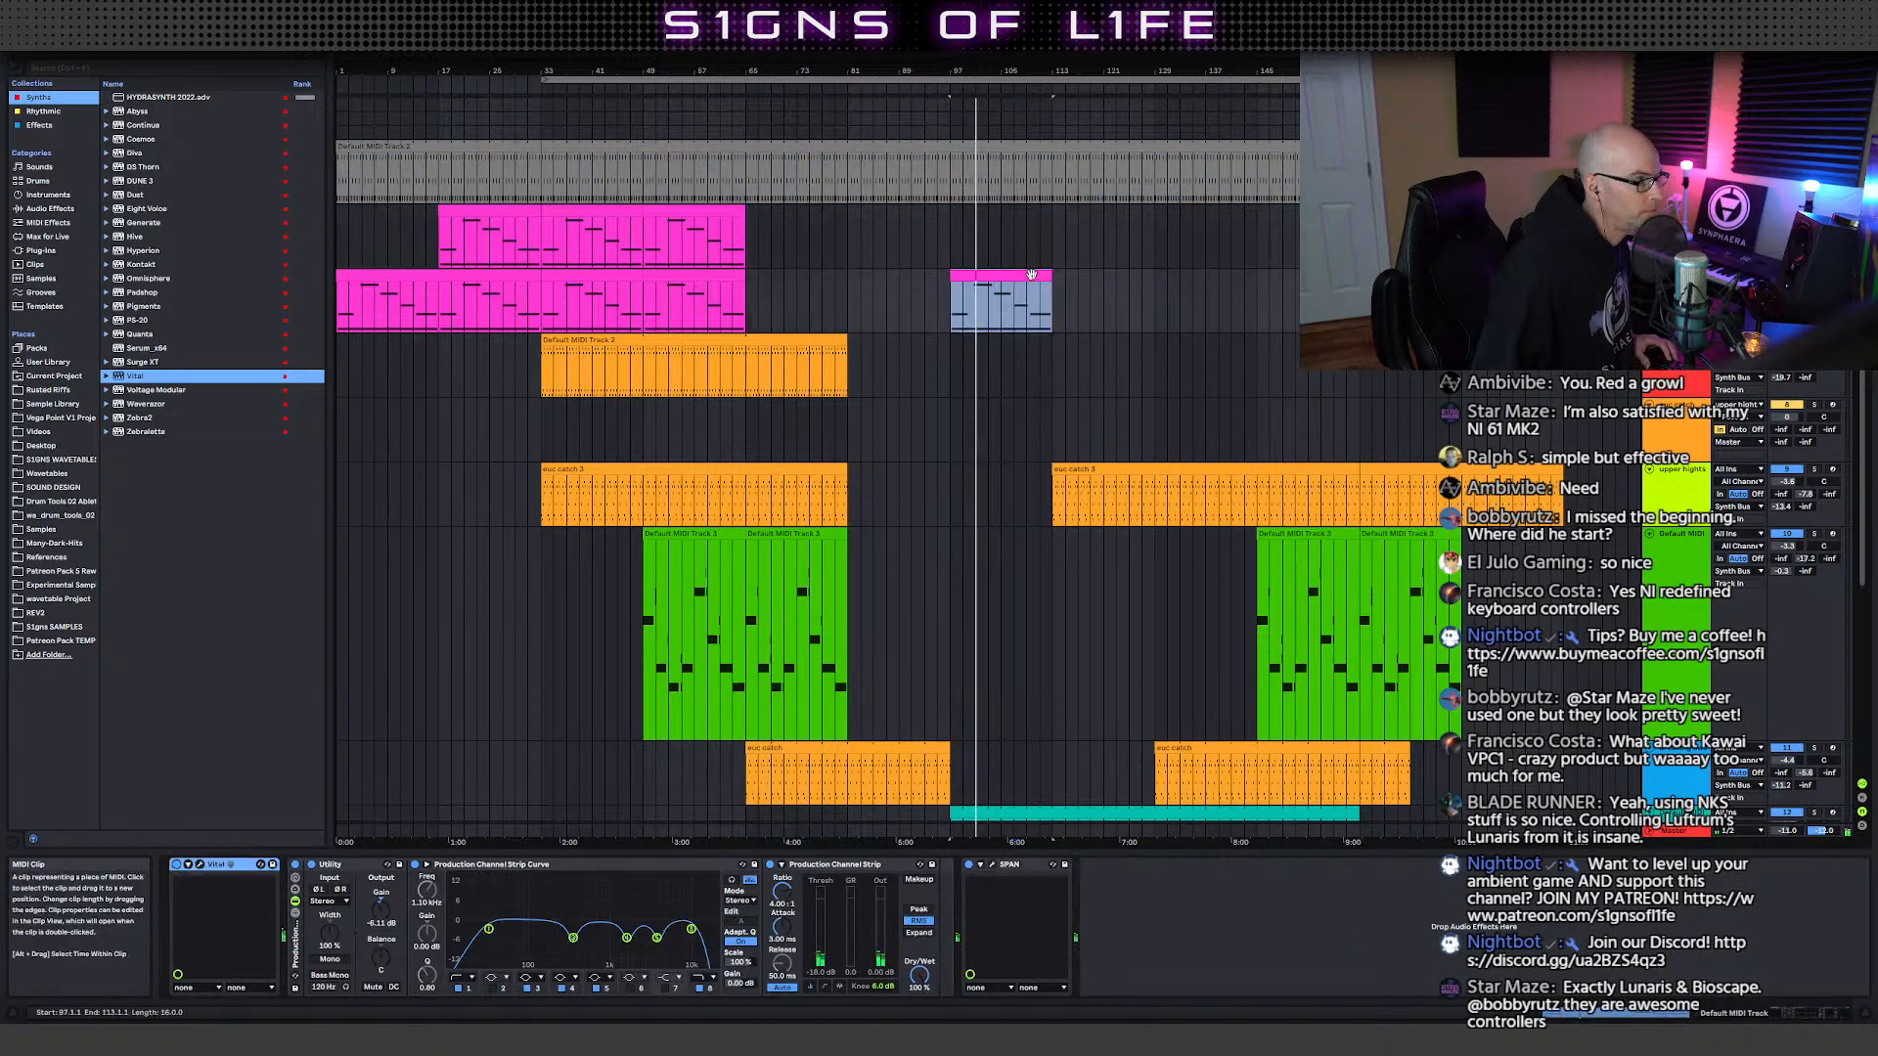
mouse_move(1052, 277)
left_mouse_down()
mouse_move(1268, 279)
mouse_move(1053, 283)
left_mouse_up()
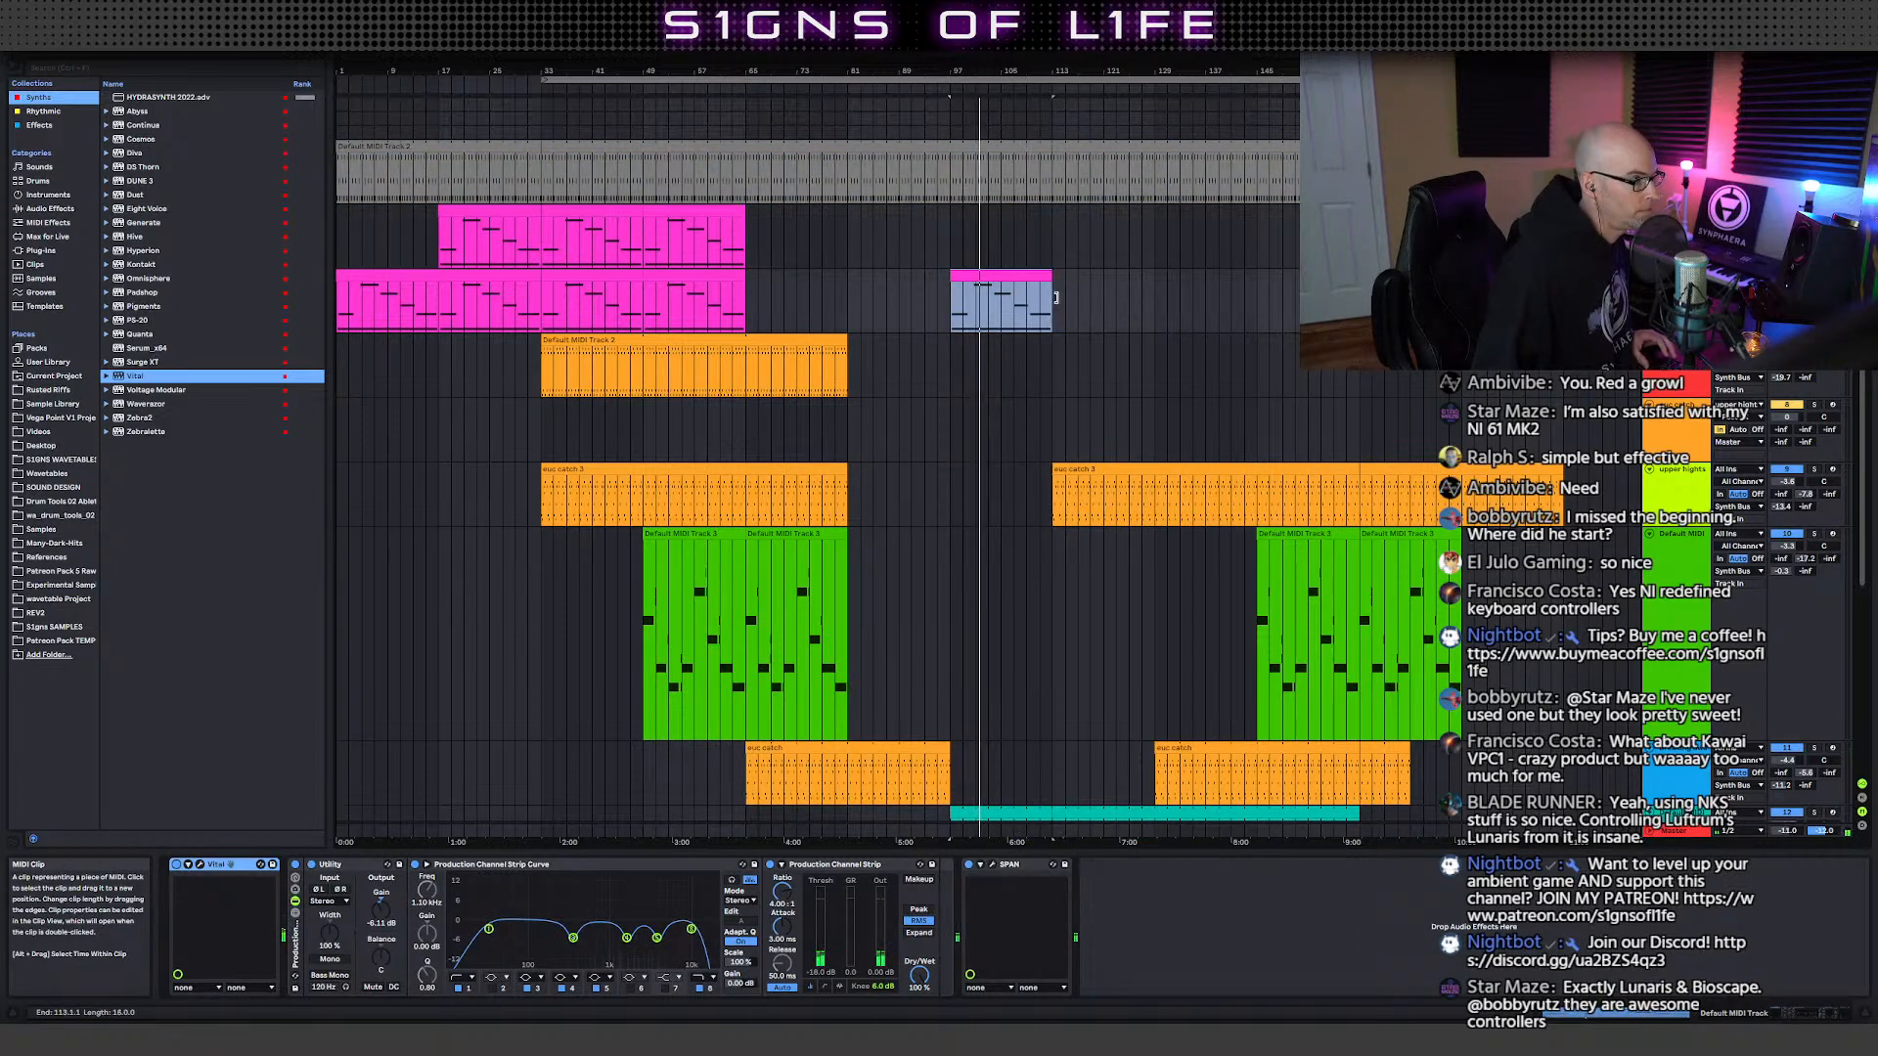
key("ctrl+d")
key("ctrl+d")
key("ctrl+d")
key("ctrl+d")
key("ctrl+d")
key("ctrl+d")
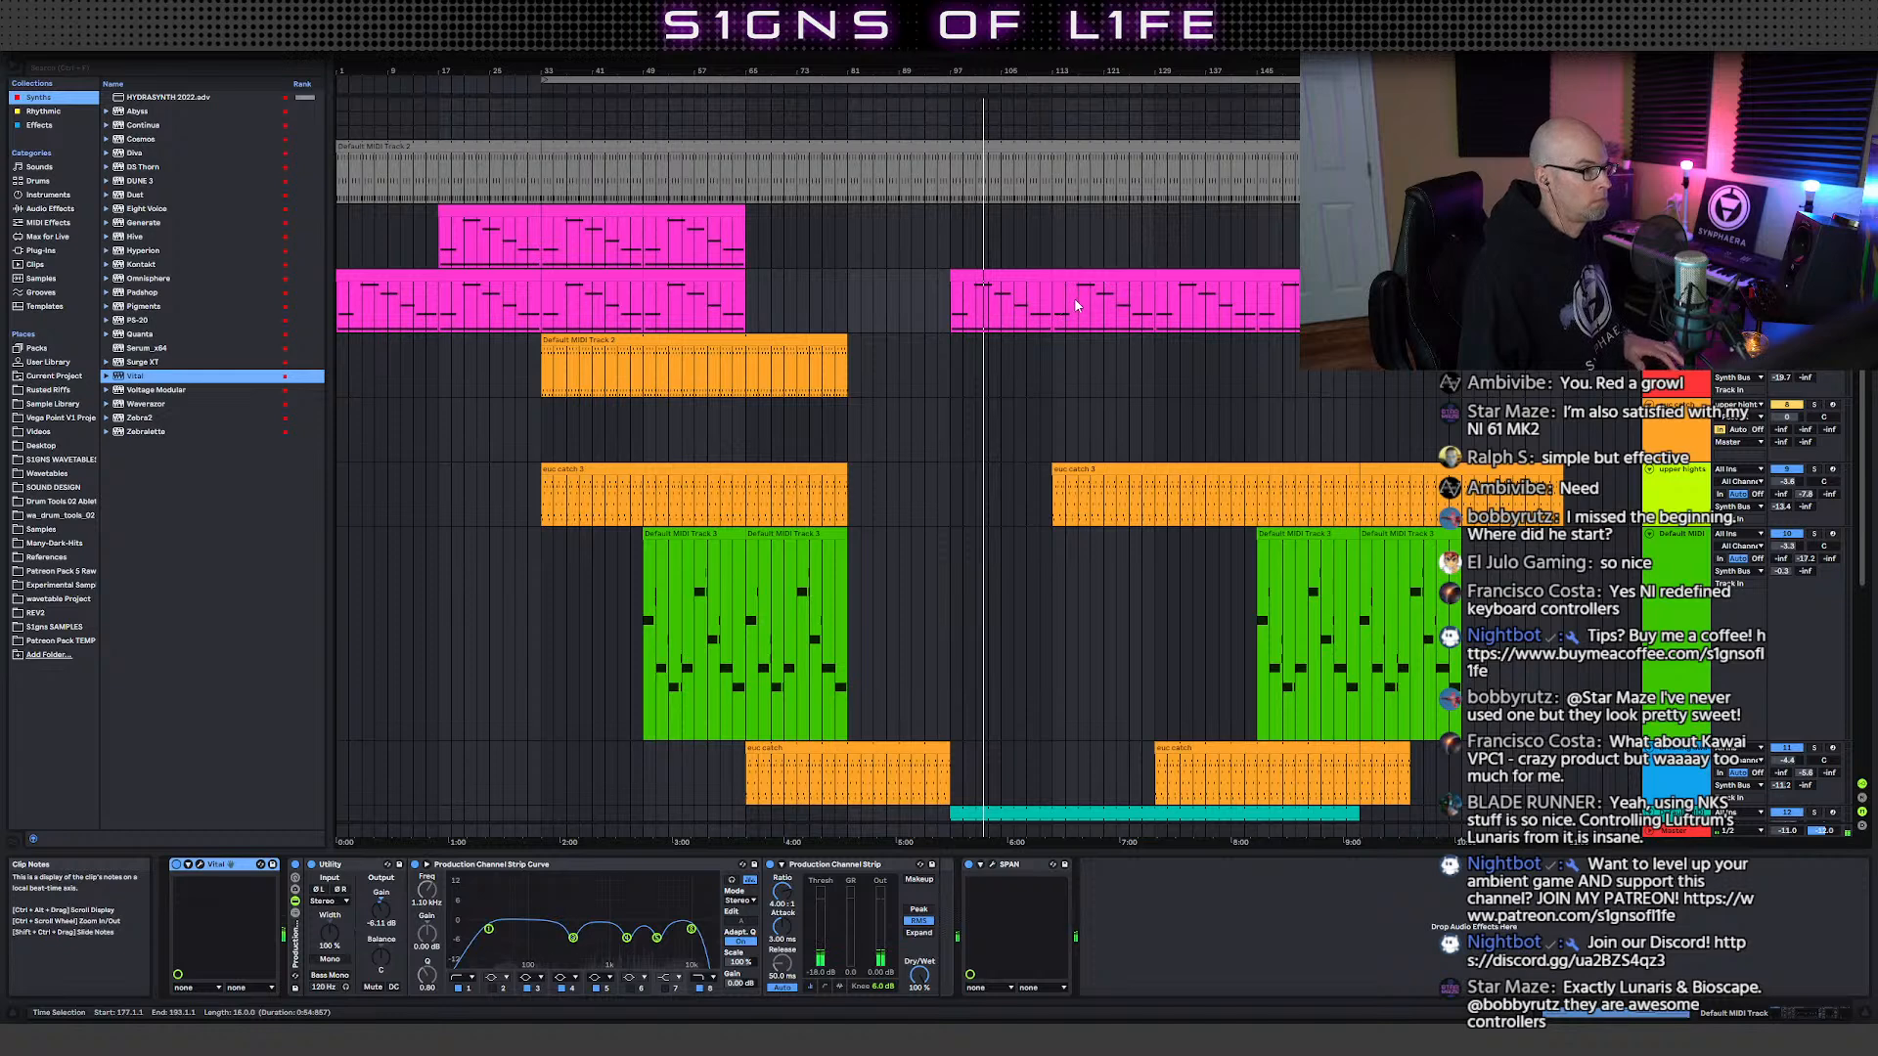
- Play the arrangement from bar 113 and select the Vital track
scroll(1039, 450, "down", 3)
left_click(974, 407)
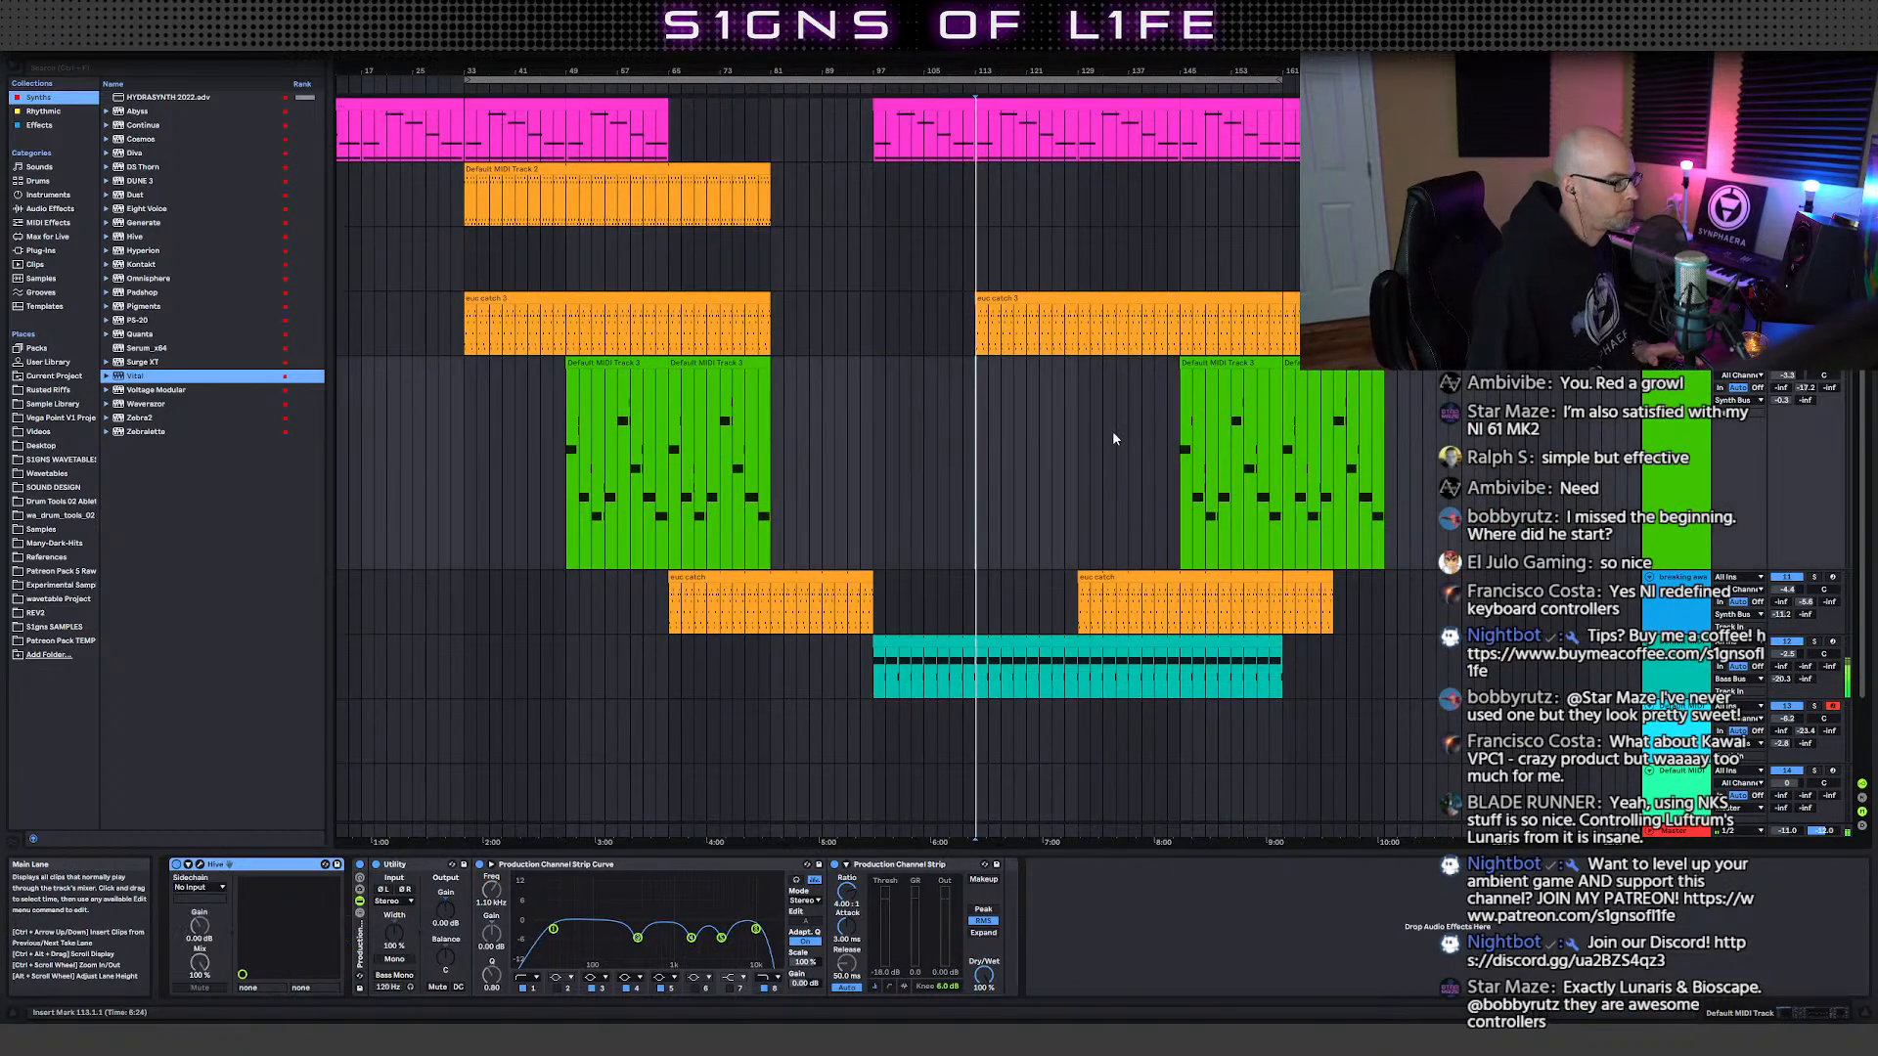
scroll(1101, 426, "down", 2)
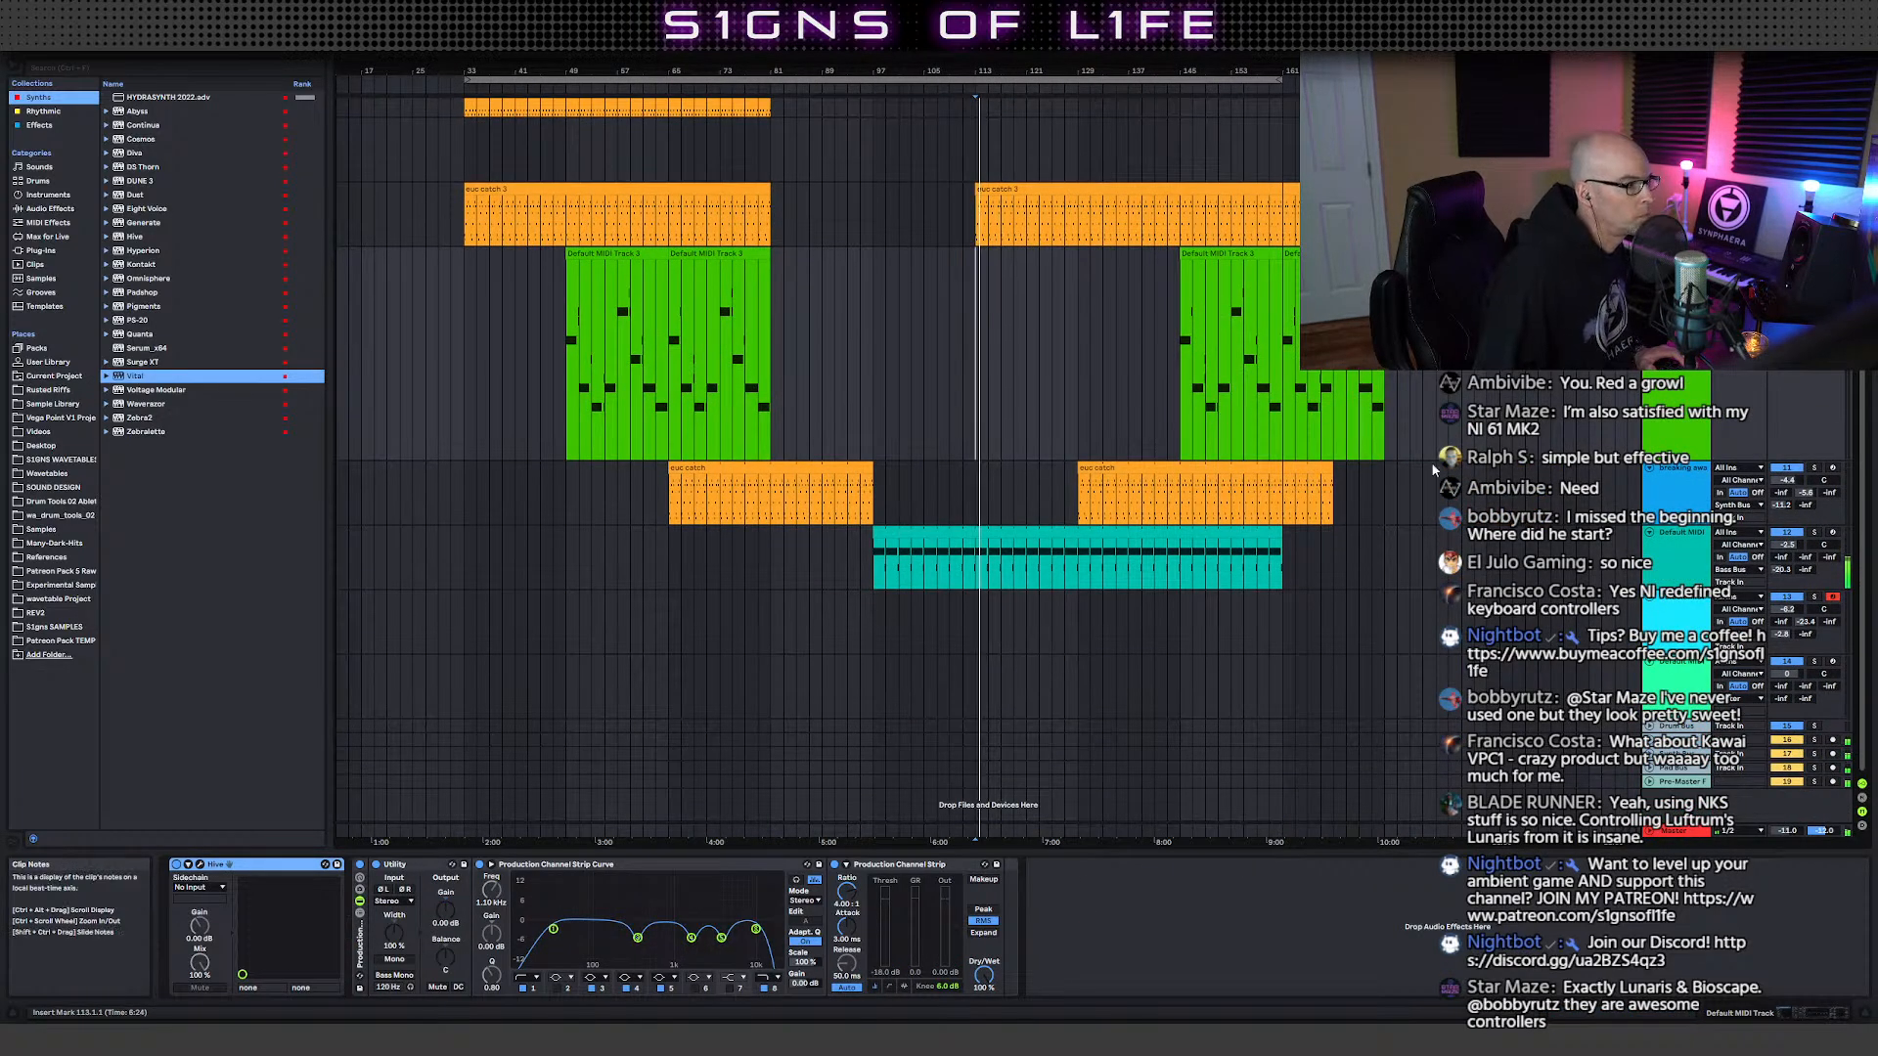
left_click(1712, 623)
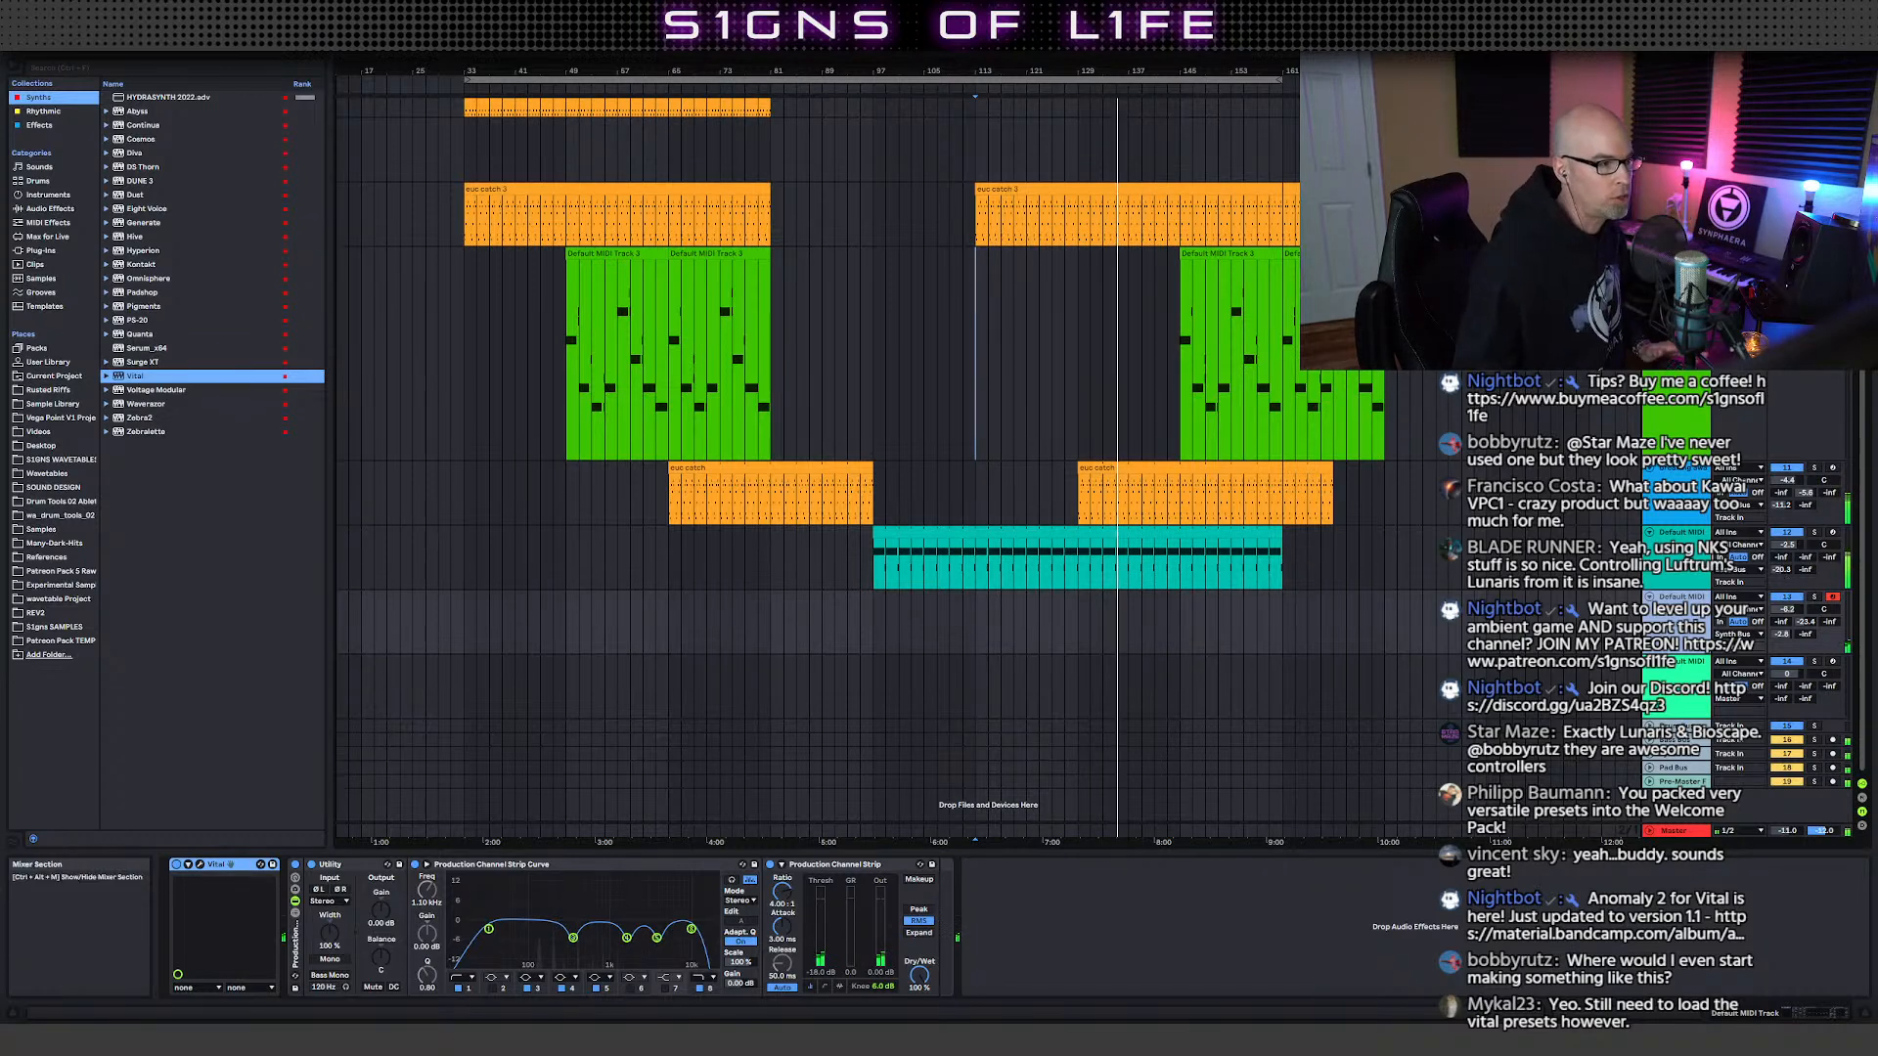
- Review the clip layout across all tracks from bar 97 onward while the arrangement plays
scroll(988, 465, "up", 2)
scroll(1056, 325, "up", 4)
scroll(1057, 325, "down", 3)
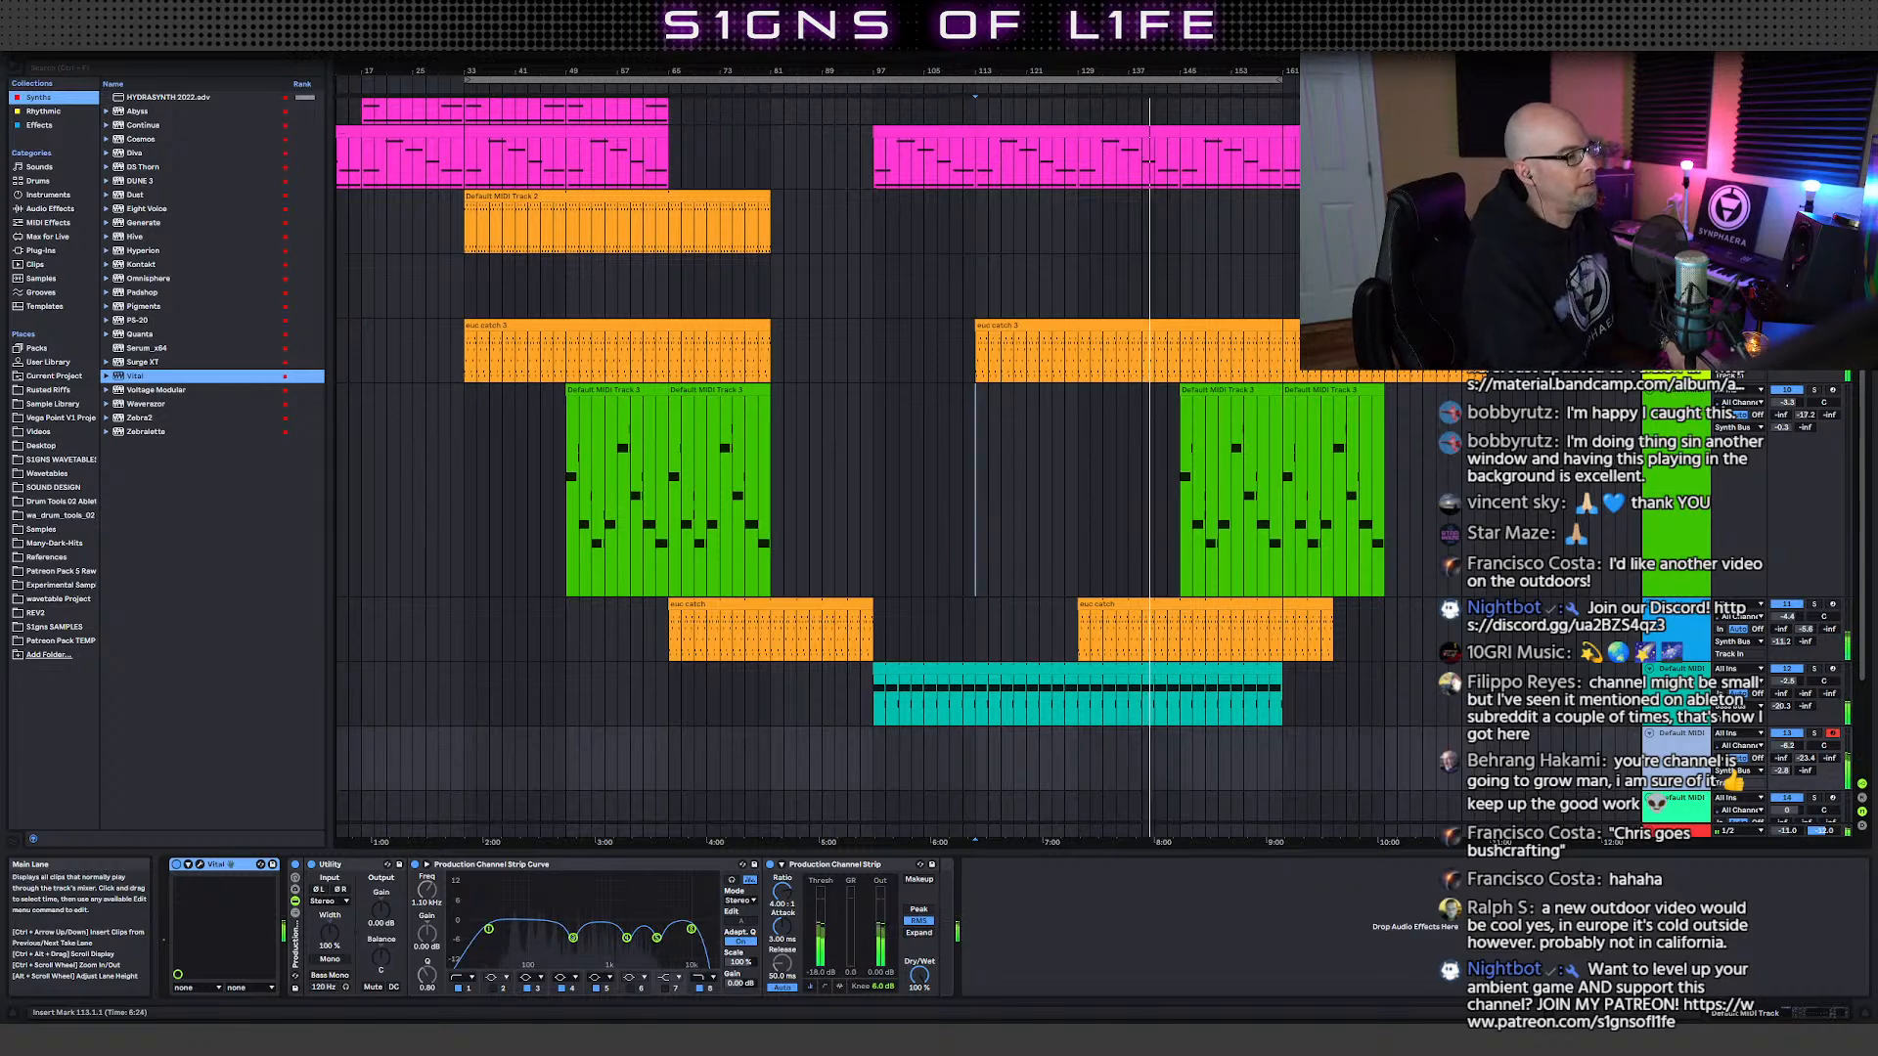
right_click(1437, 221)
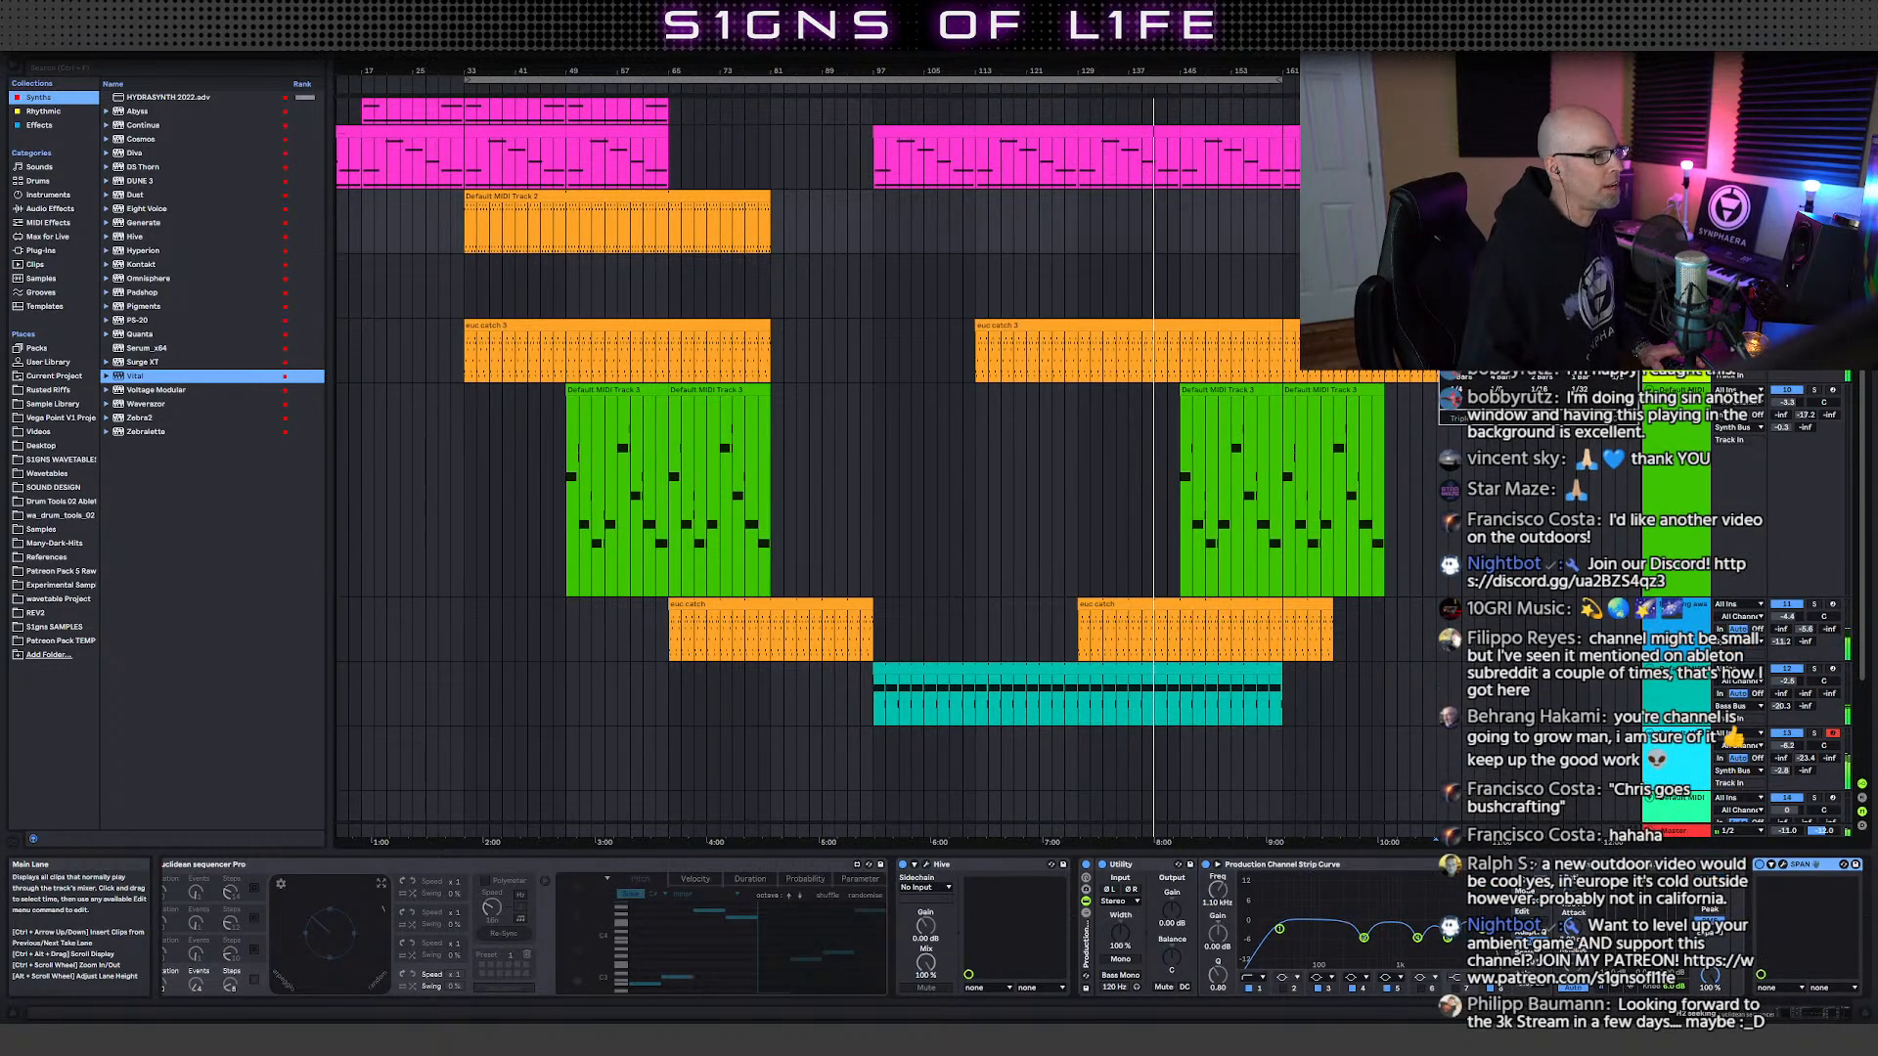
key("Escape")
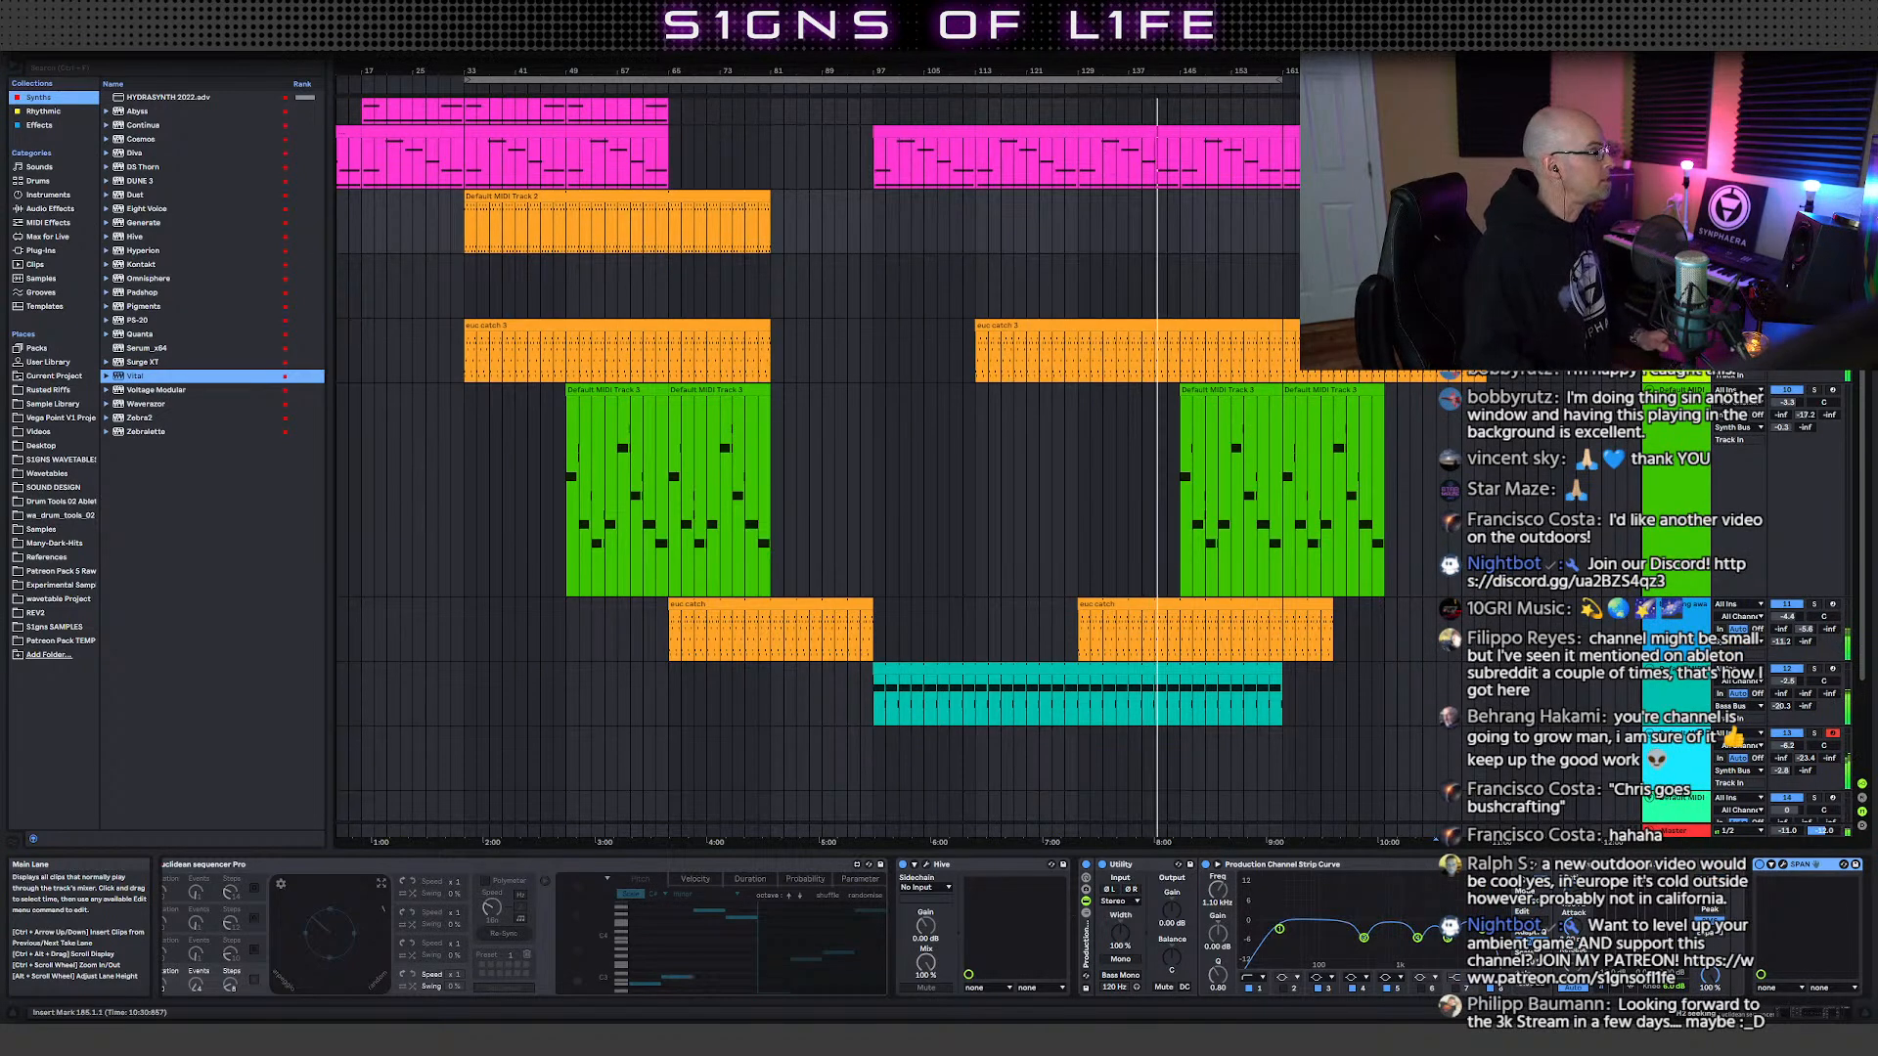
scroll(1185, 229, "up", 3)
scroll(1185, 229, "down", 5)
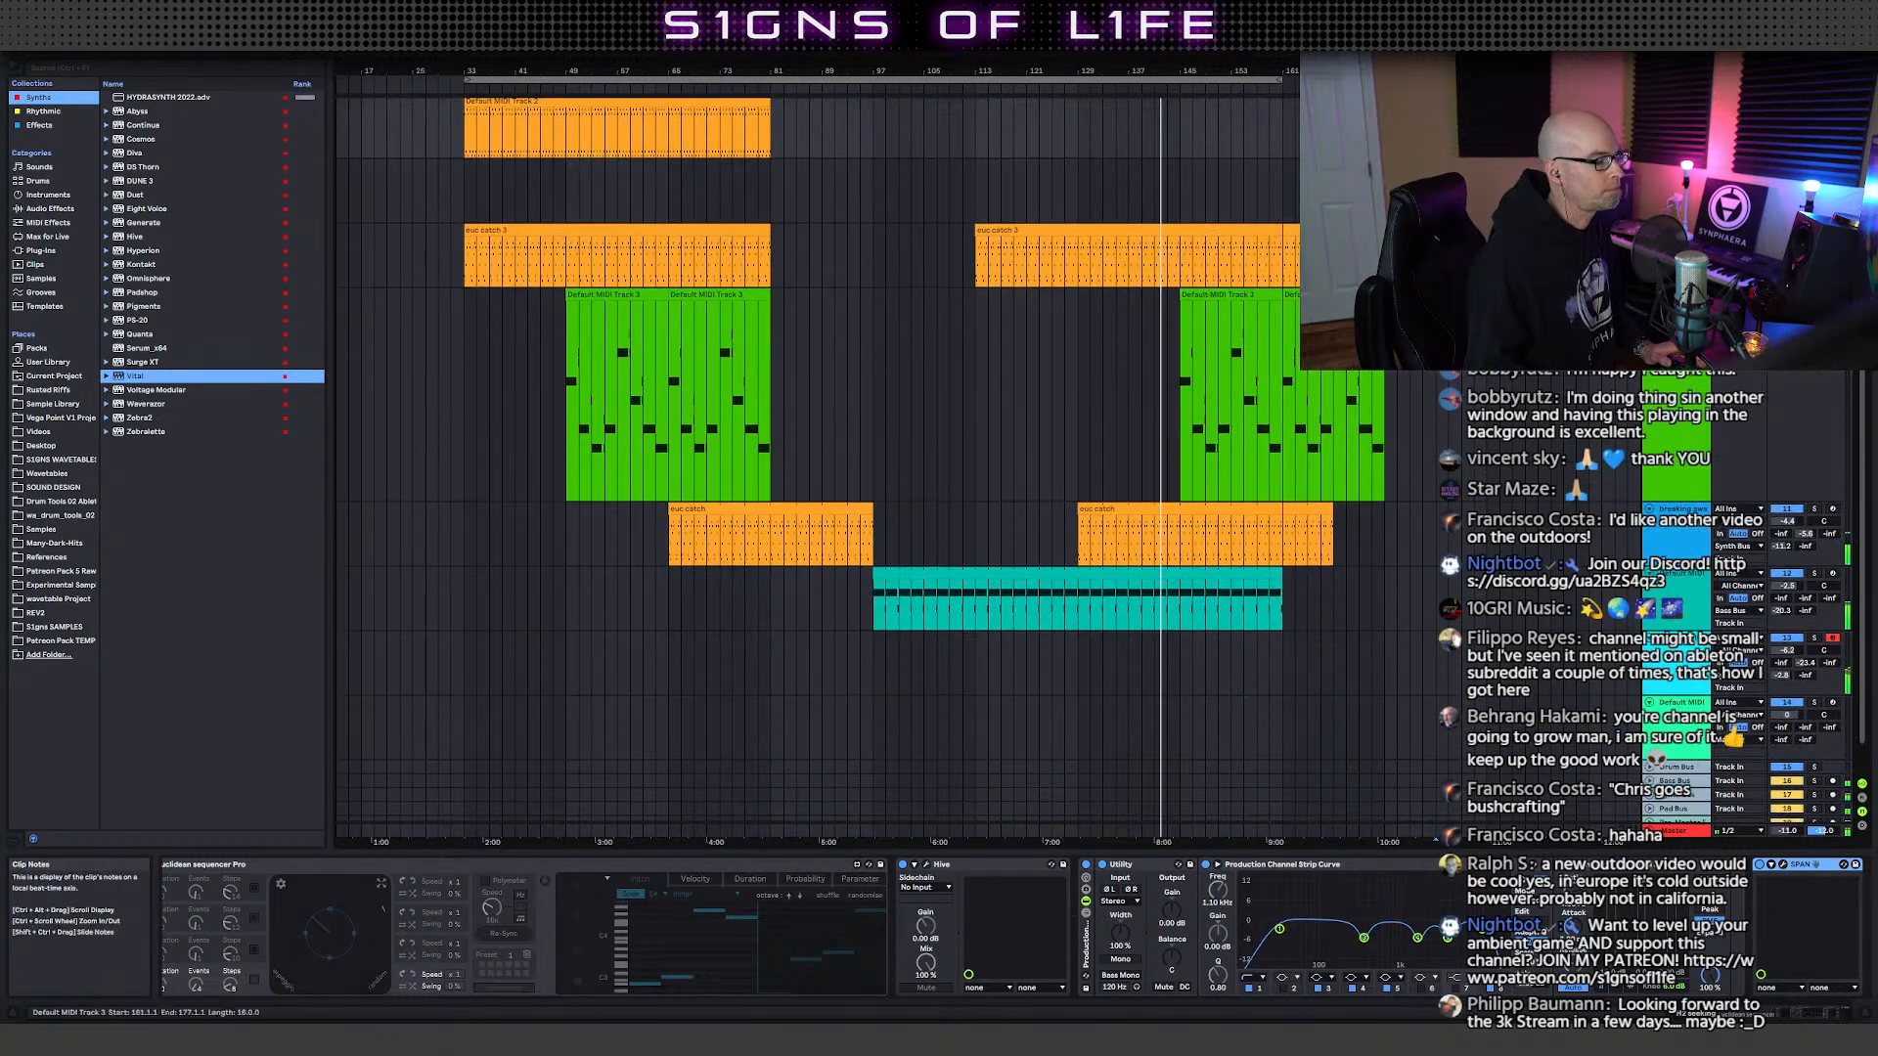
scroll(1184, 229, "down", 2)
scroll(1185, 229, "up", 1)
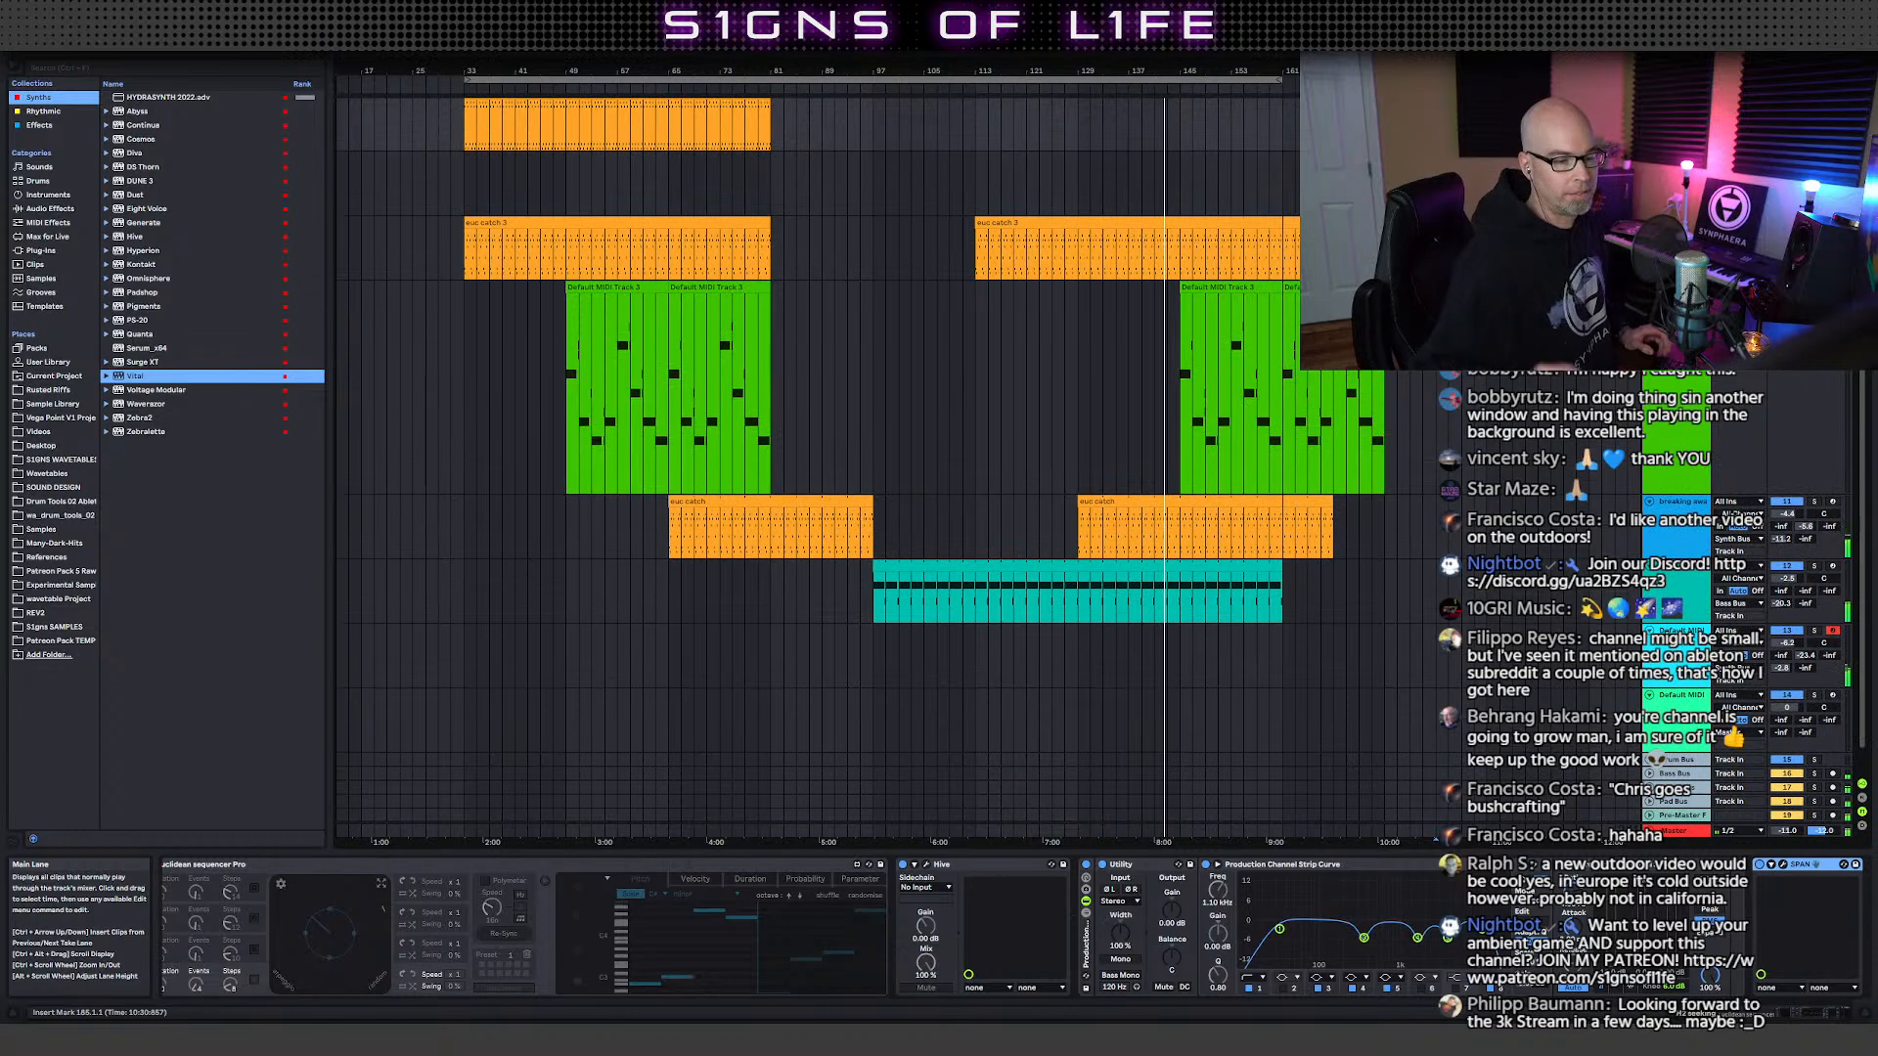
scroll(1184, 229, "up", 4)
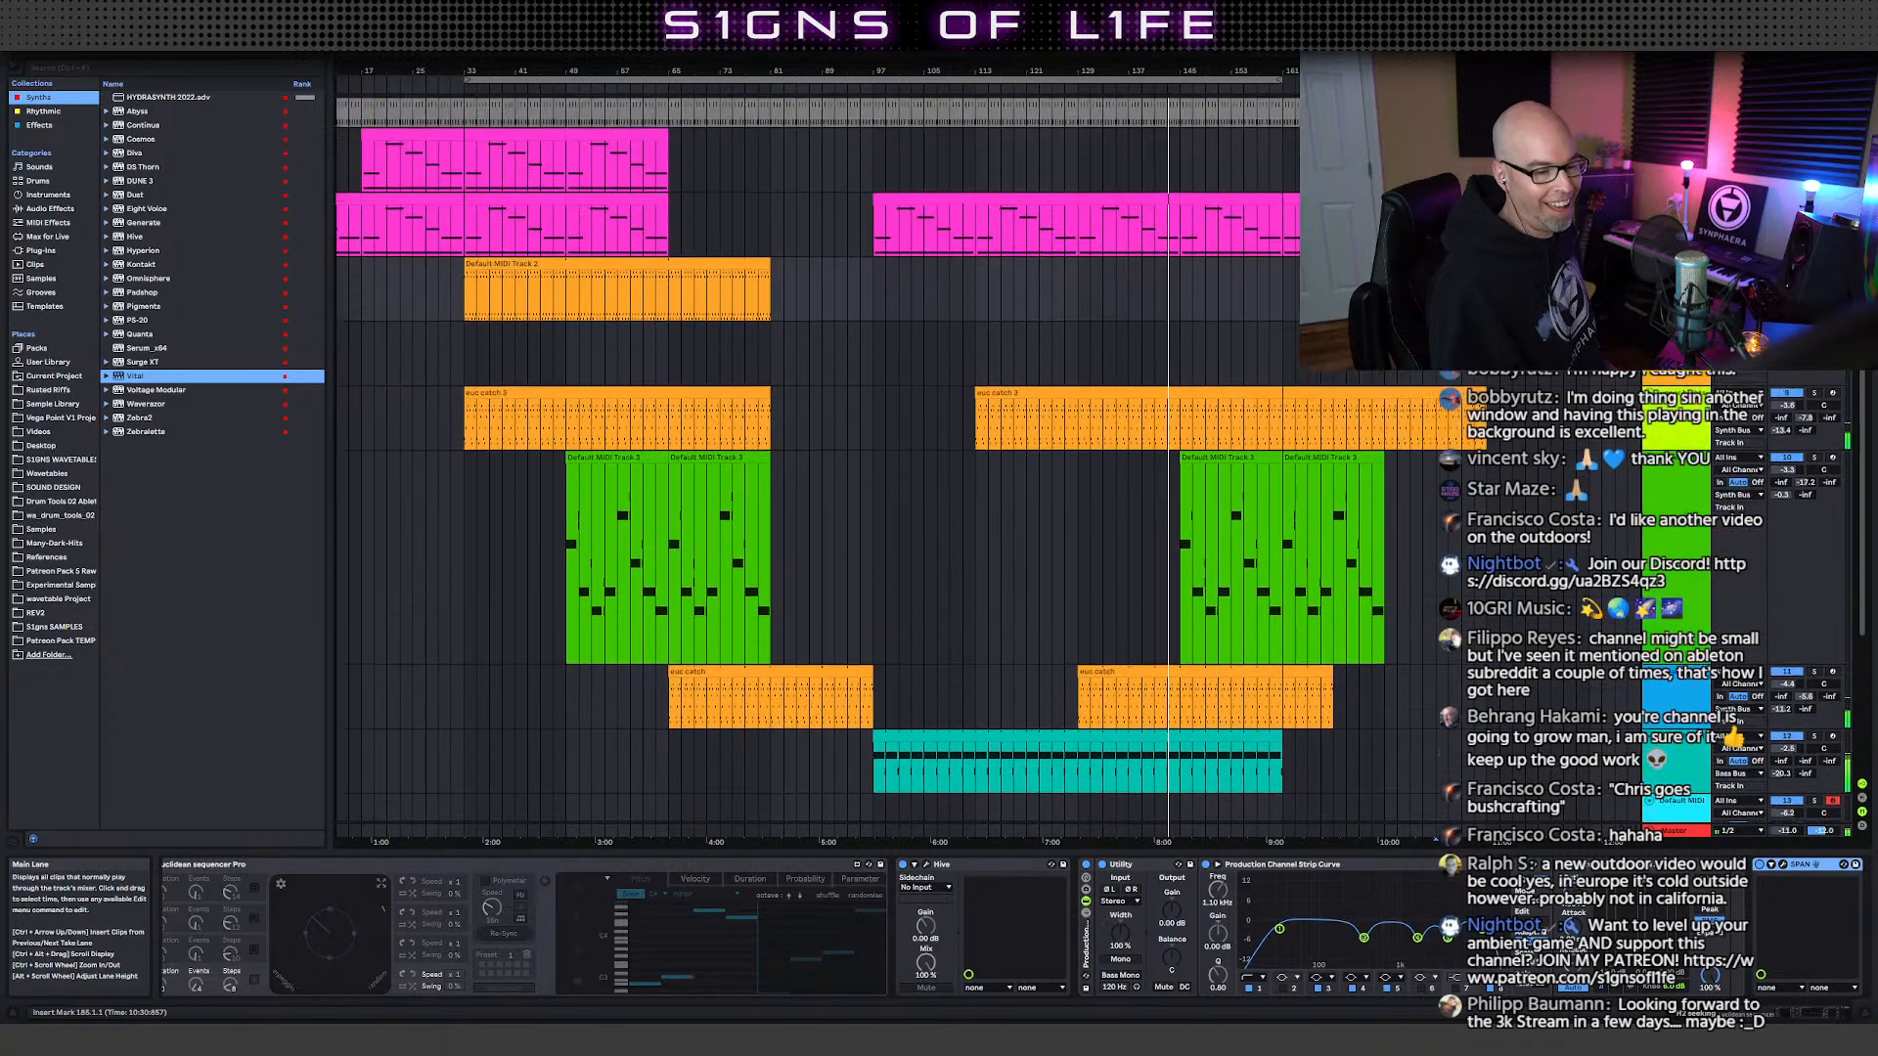